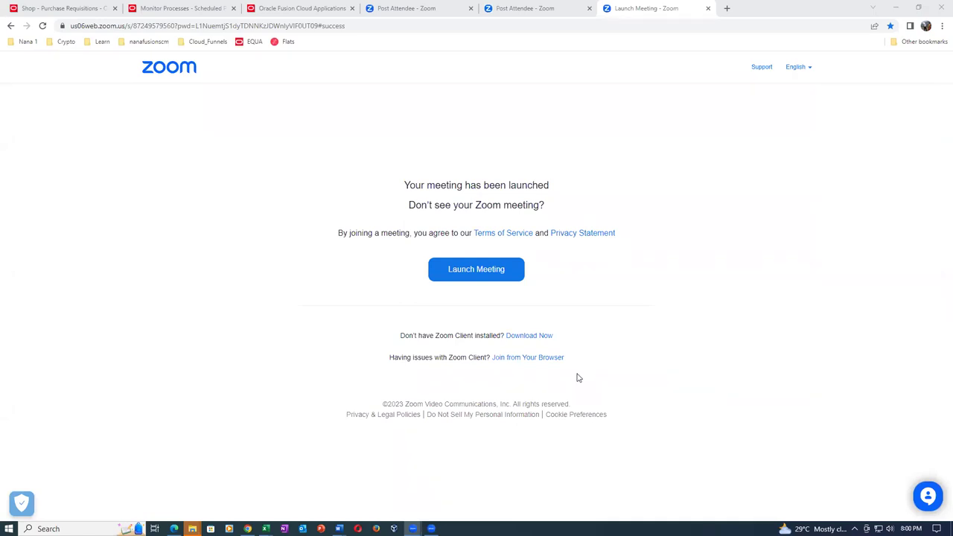
Step: Save the converted Zoom recording to the Fusion_PDH_Training folder on the Main (J:) drive
key("alt+Tab")
key("alt+Tab")
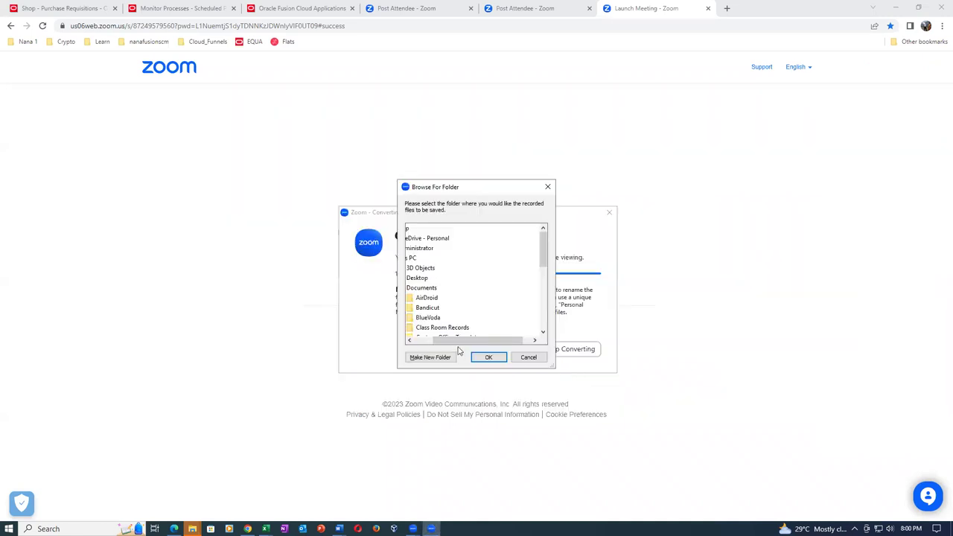
left_click_drag(456, 340, 421, 353)
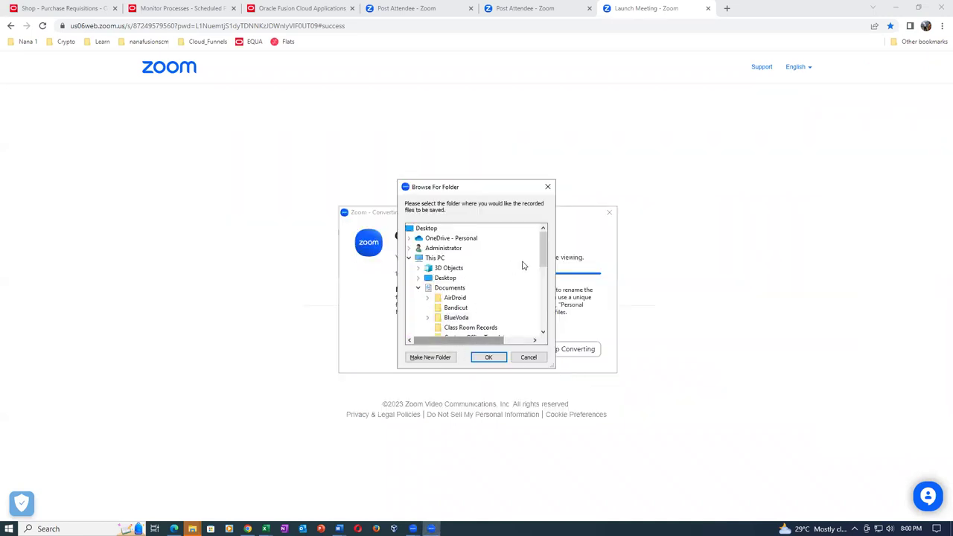
scroll(522, 283, "down", 8)
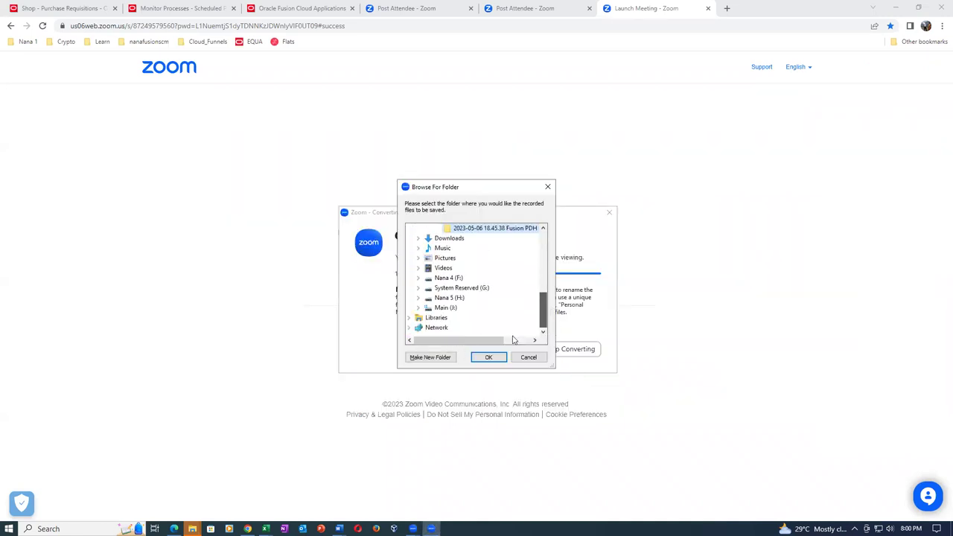
left_click(418, 311)
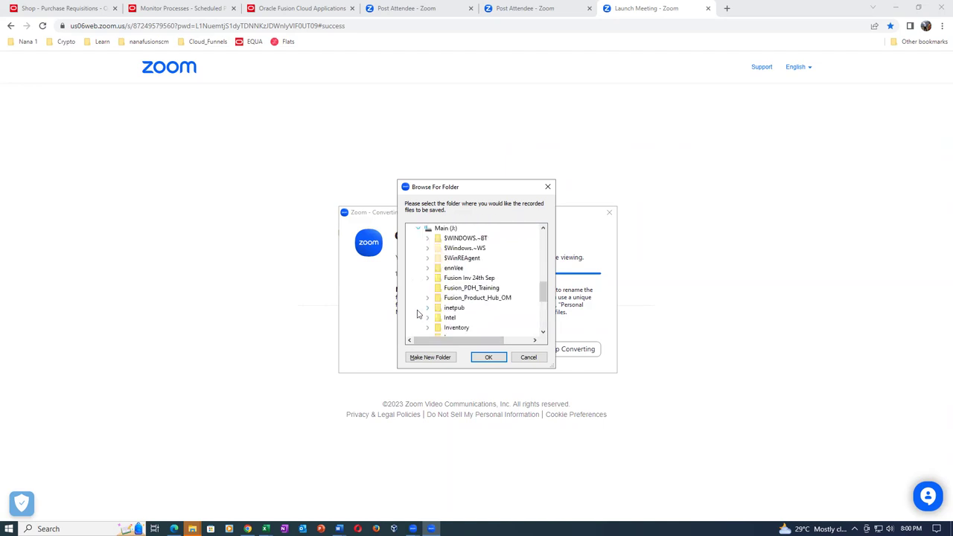
left_click(463, 288)
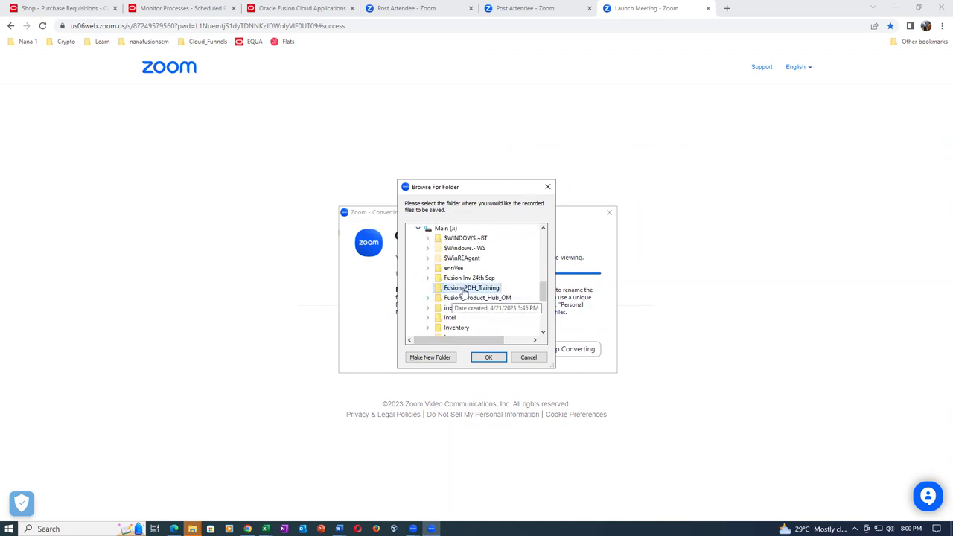
left_click(487, 359)
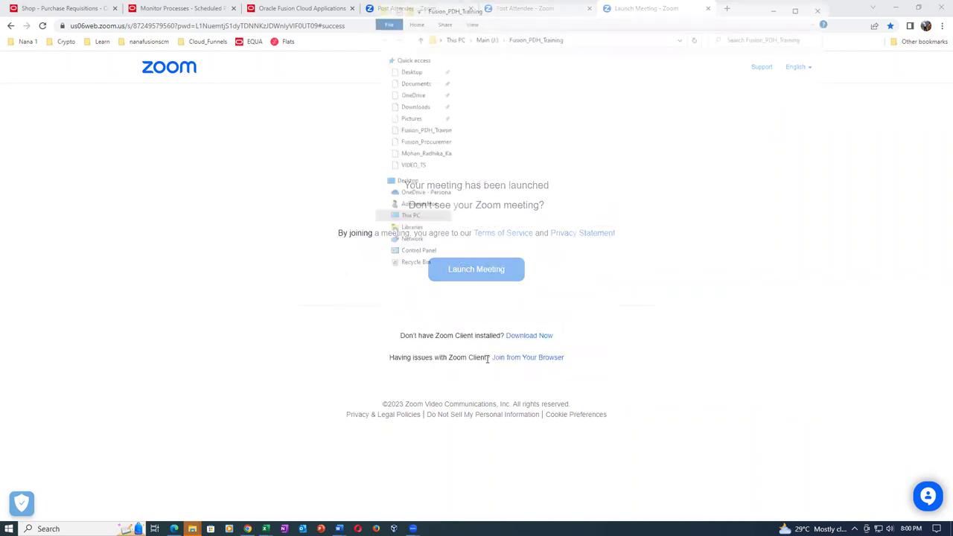
Step: Rename the new meeting video in the Fusion_PDH_Training folder as 08_Purchasing_Accounting_2
left_click(529, 291)
right_click(530, 293)
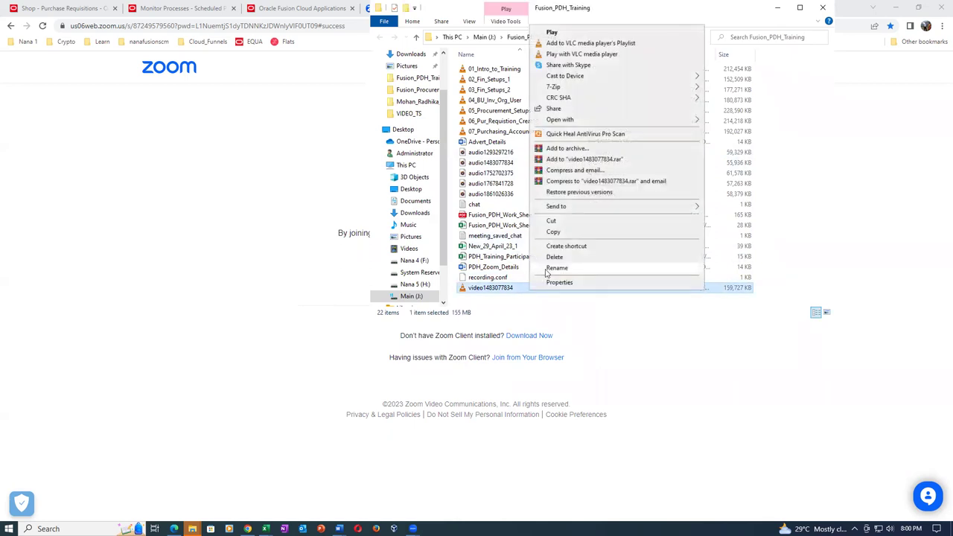
left_click(545, 268)
type("08")
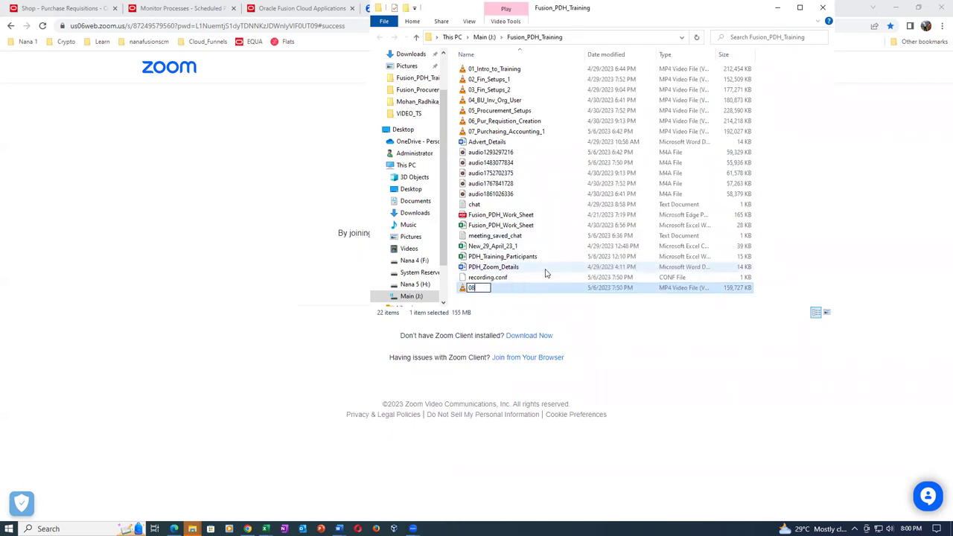
type("_Purchasing_Accounting")
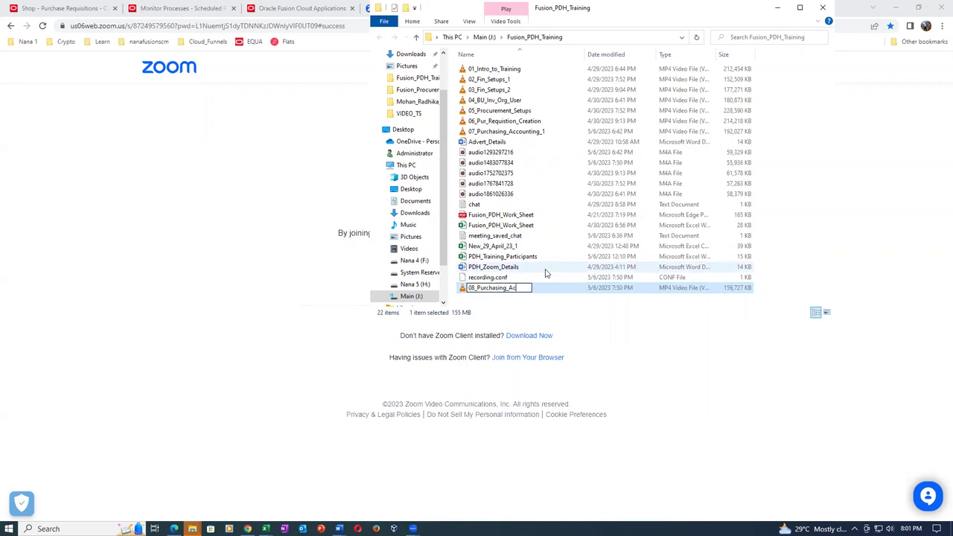
type("_2")
key("Return")
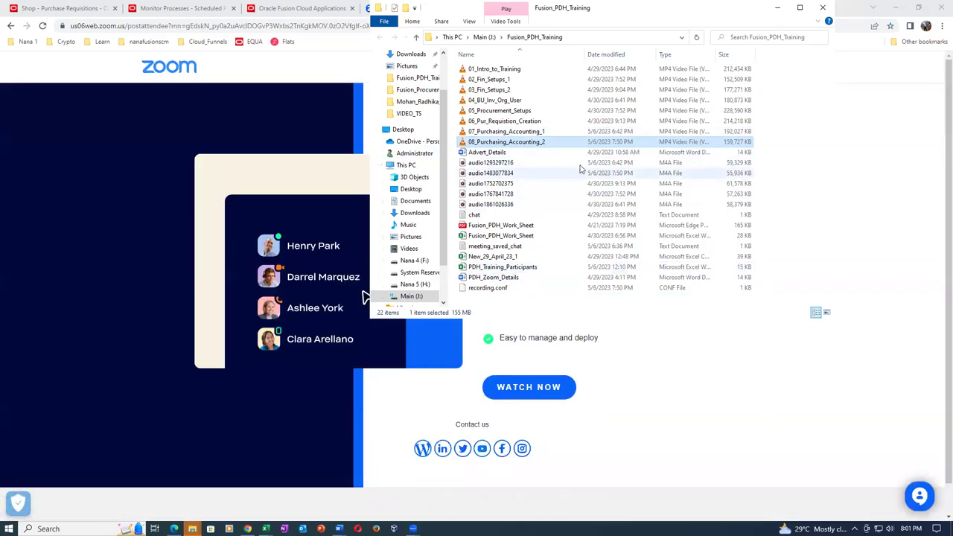
Step: Close the latest Zoom post-meeting page and switch to the purchase order's action details in Edge
left_click(939, 159)
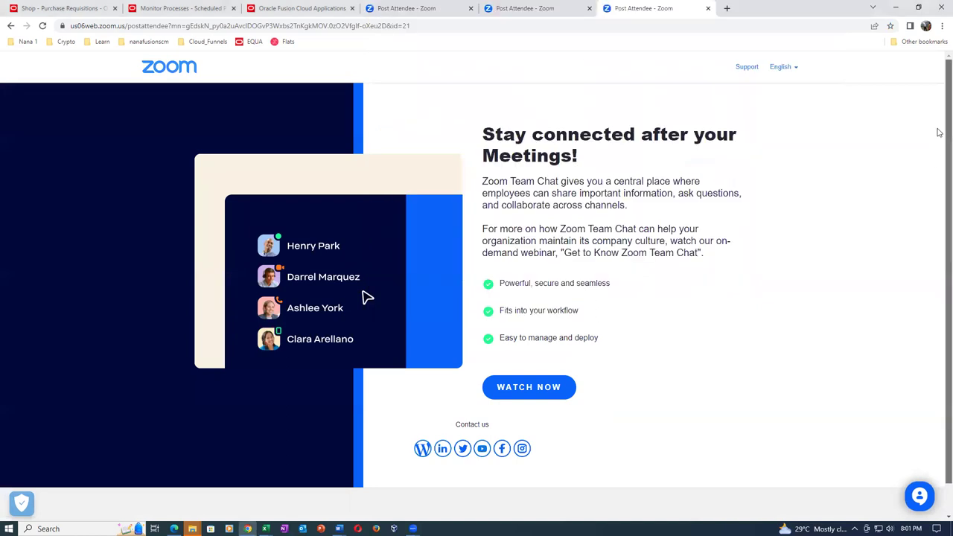
left_click(708, 9)
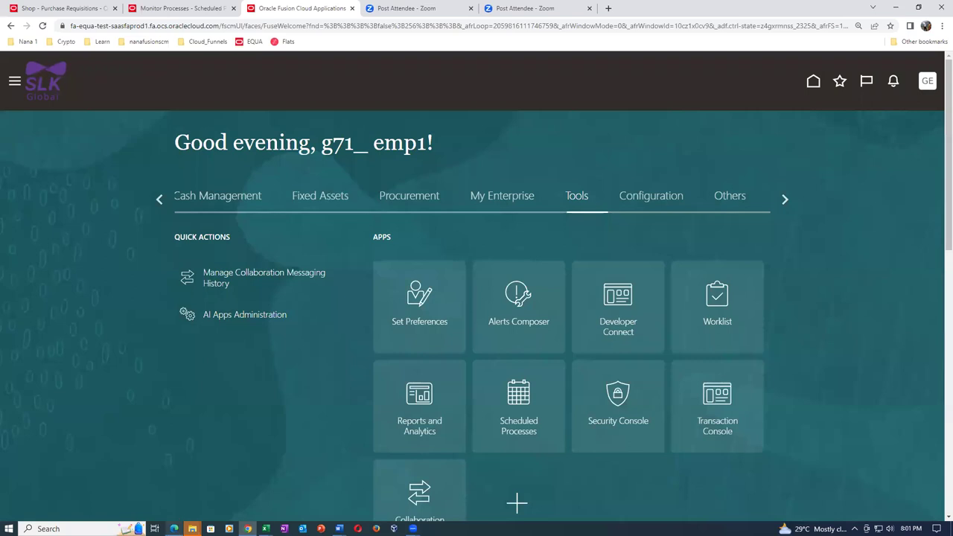
key("alt+Tab")
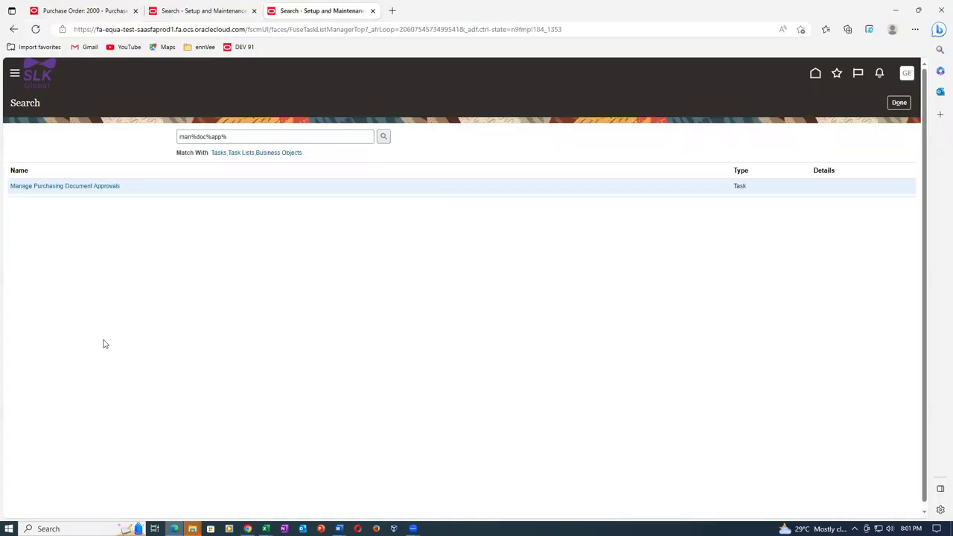
left_click(214, 10)
left_click(55, 10)
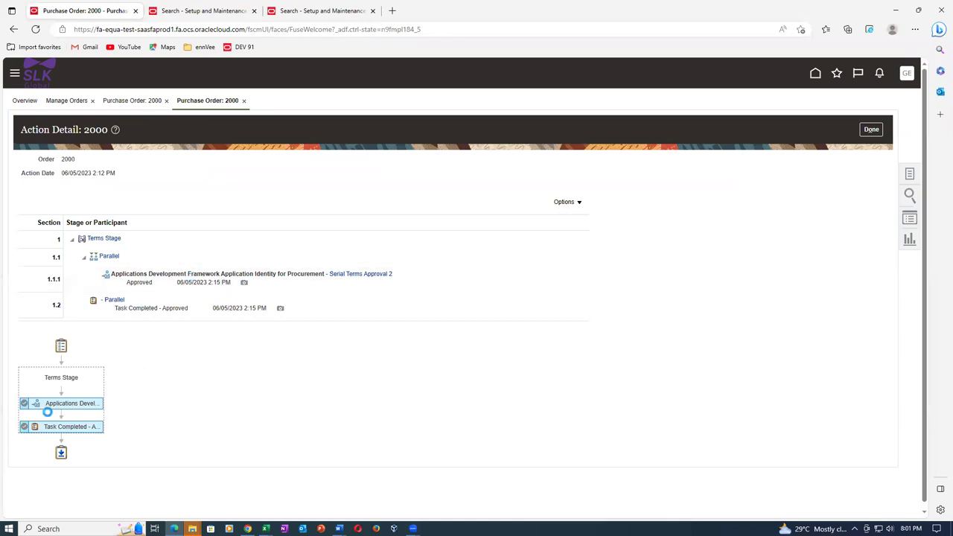
Step: Check the participants in the purchase order's Terms Stage approval and refresh the order
mouse_move(85, 403)
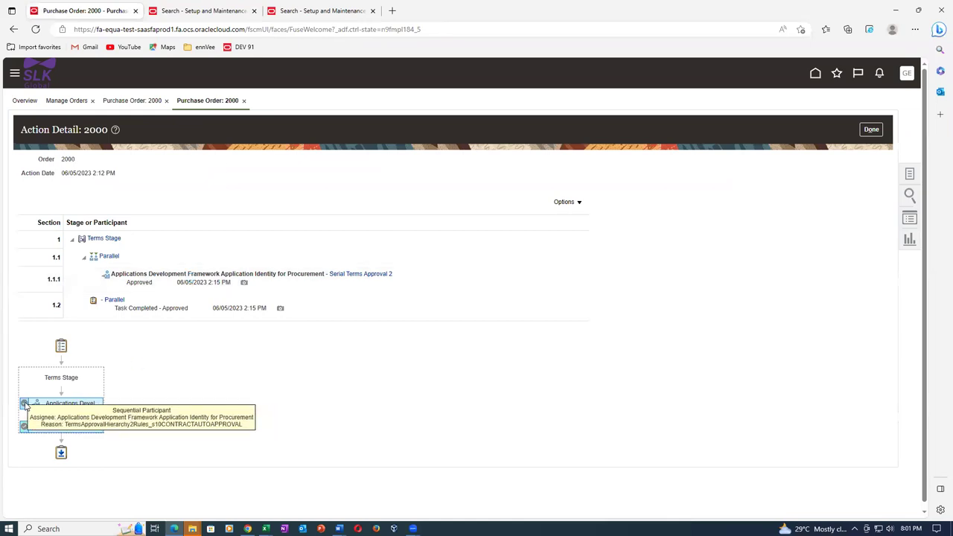
mouse_move(80, 427)
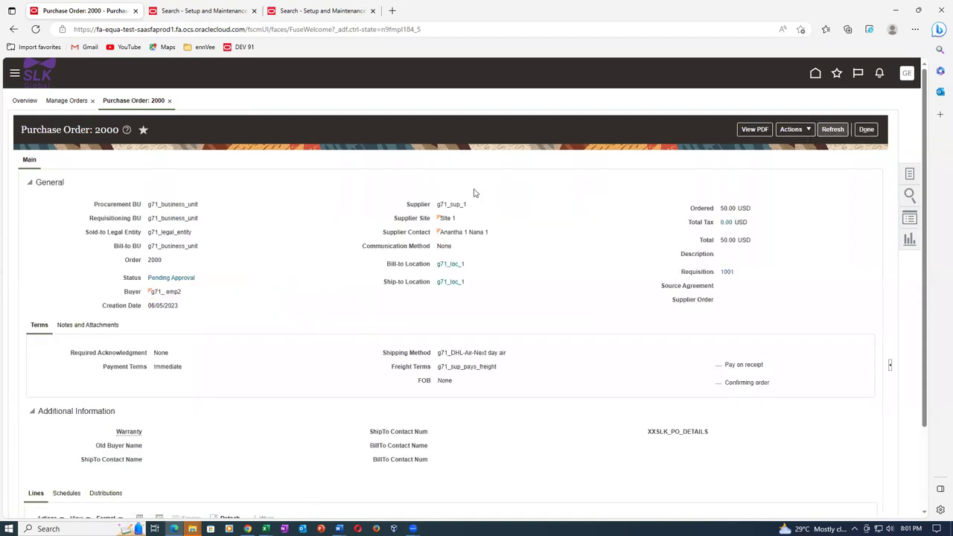
left_click(834, 131)
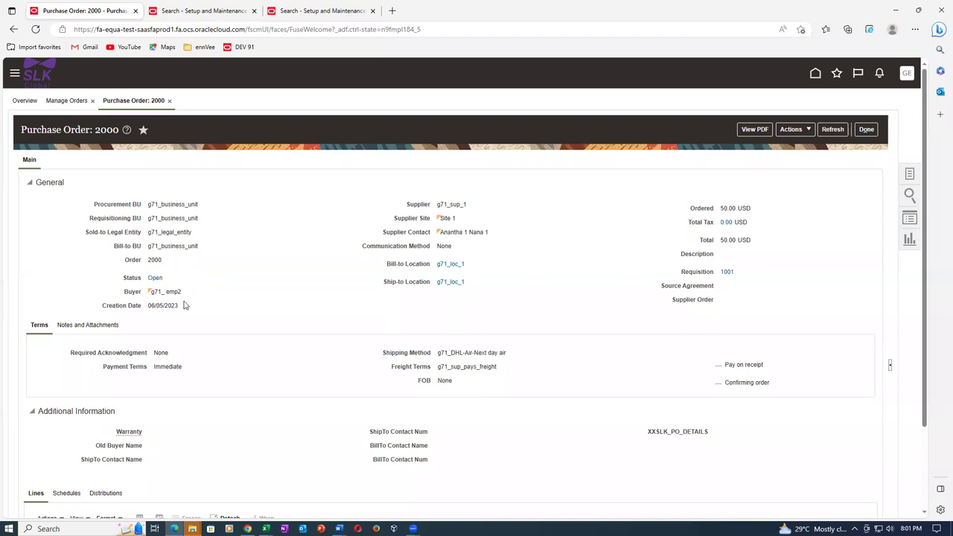
Step: Examine the purchase order's document history and the approval details of its Submit action, and close the order
left_click(155, 277)
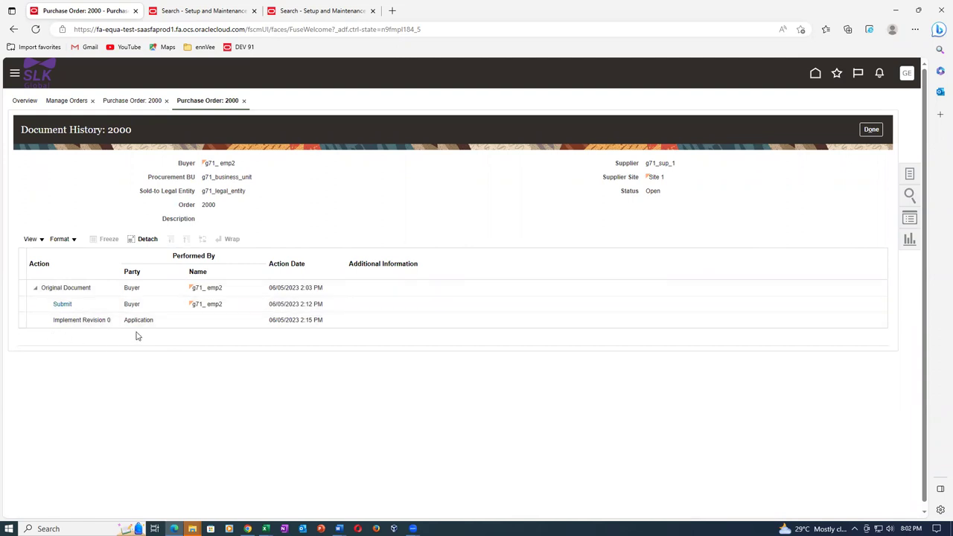
left_click(62, 305)
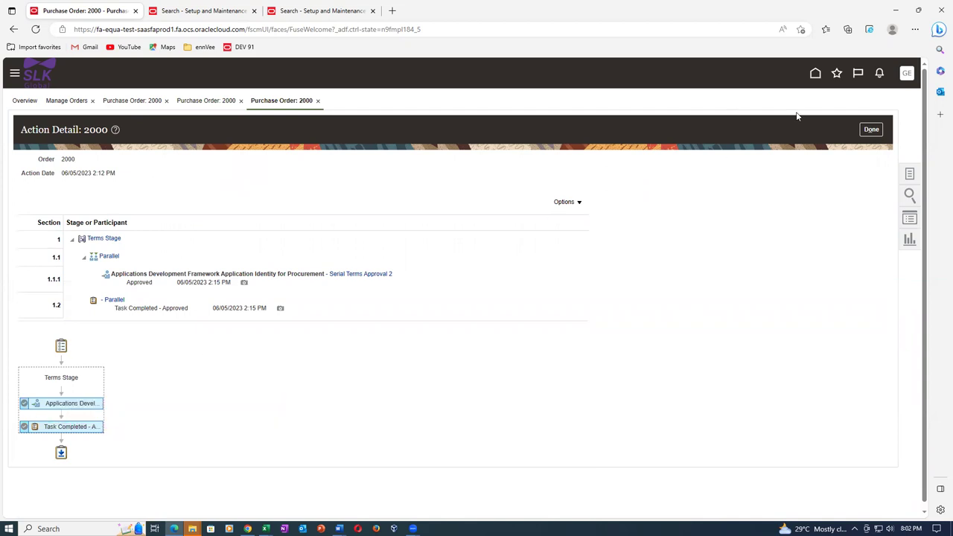
left_click(871, 130)
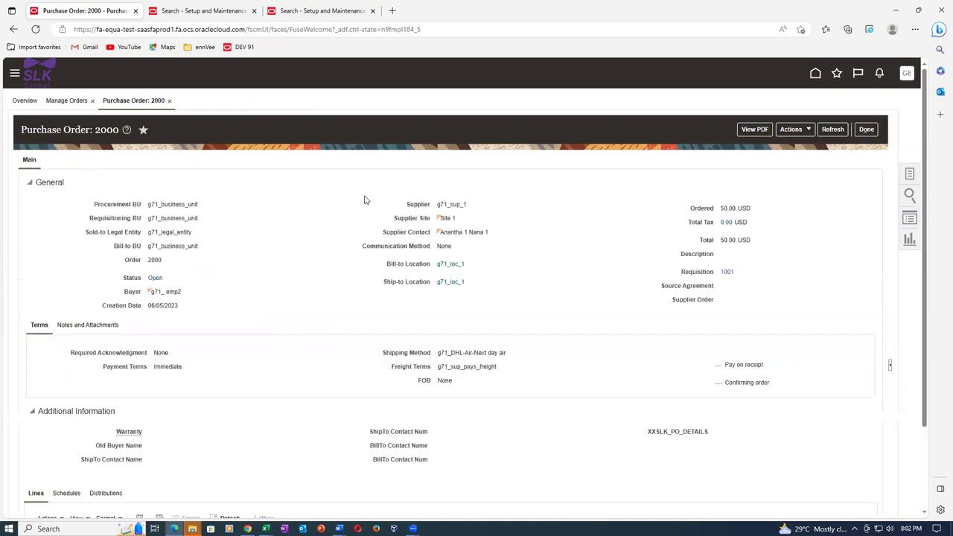
left_click(866, 129)
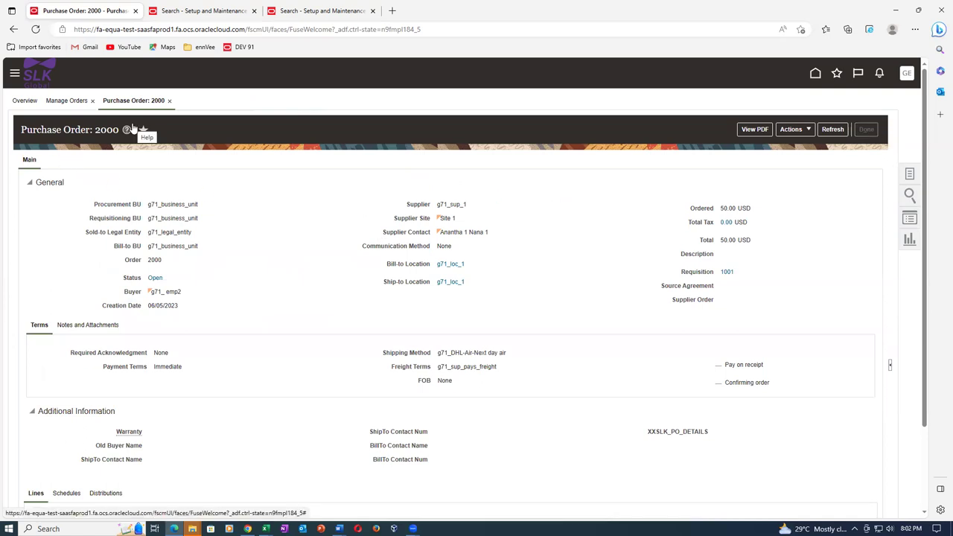
left_click(201, 10)
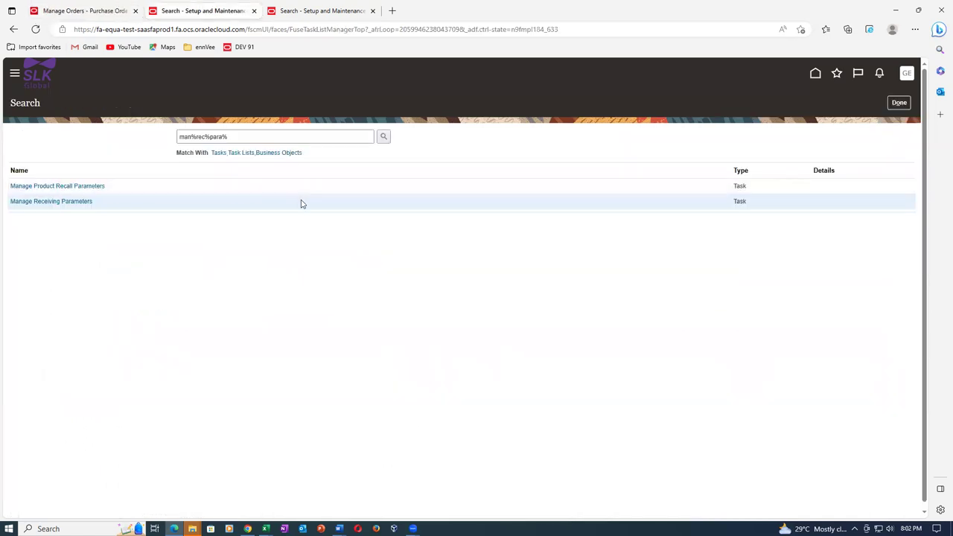
left_click(78, 10)
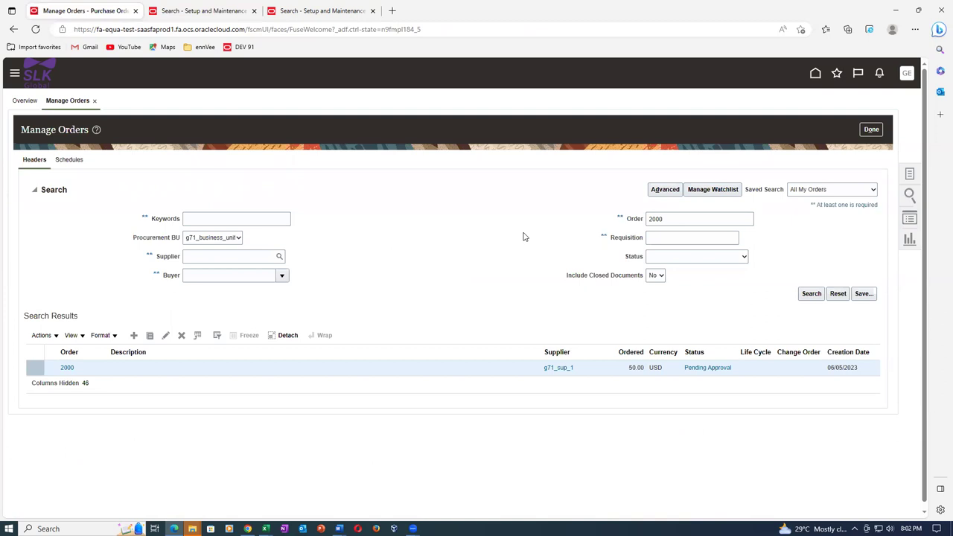
Step: Switch to Chrome and open Inventory Management from the Supply Chain Execution applications
left_click(248, 529)
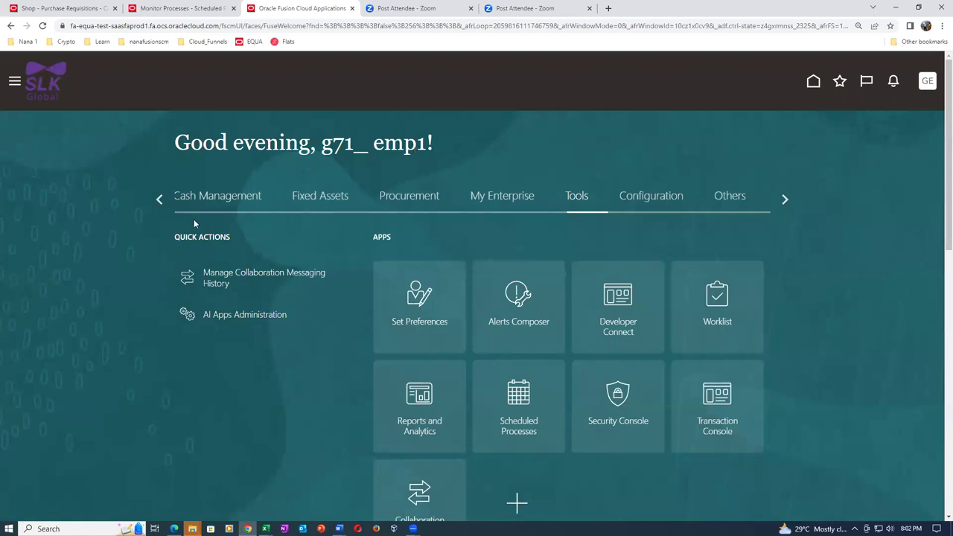
left_click(785, 201)
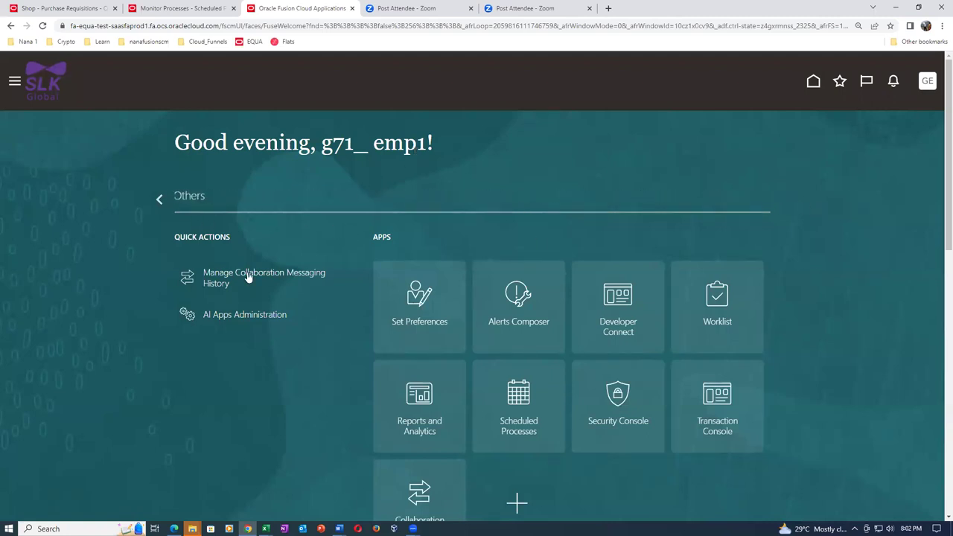
left_click(159, 200)
left_click(159, 200)
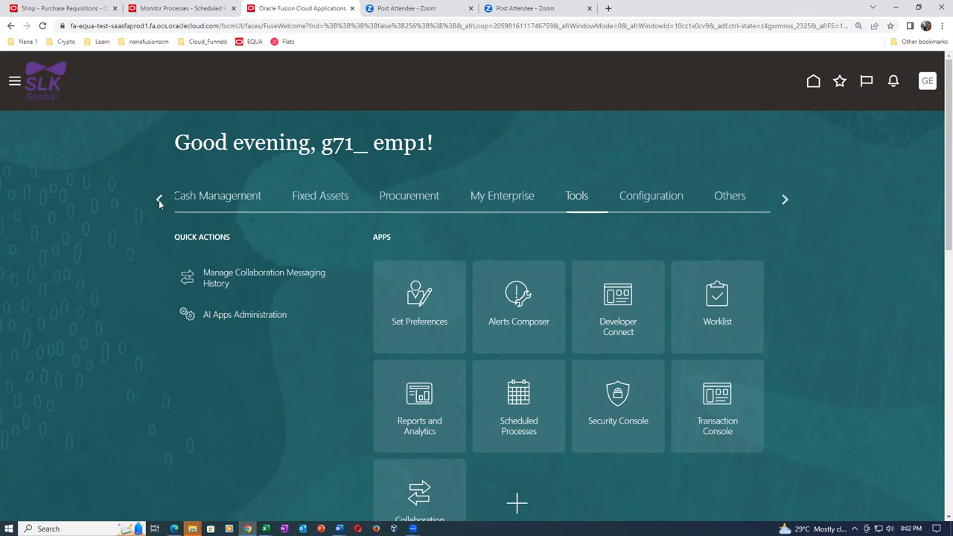
left_click(158, 200)
left_click(158, 199)
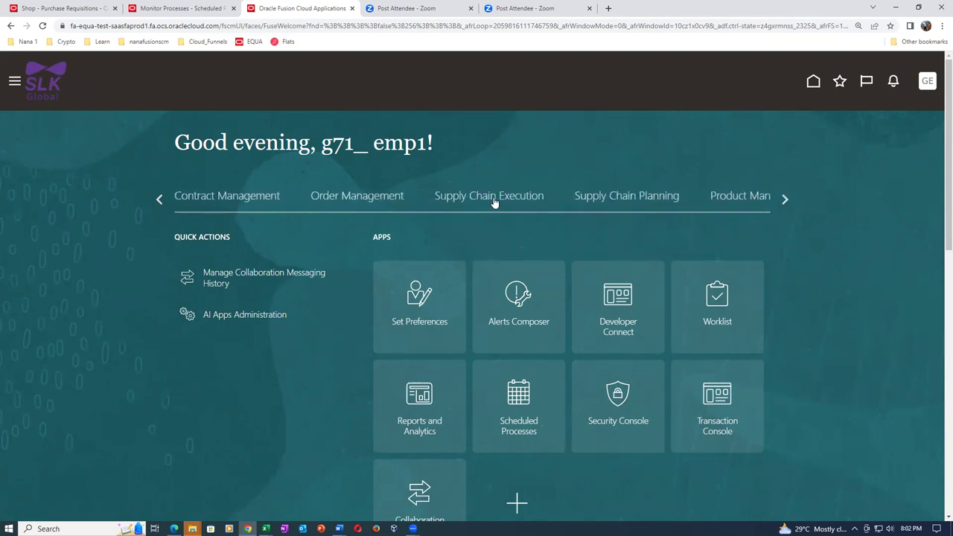
left_click(494, 198)
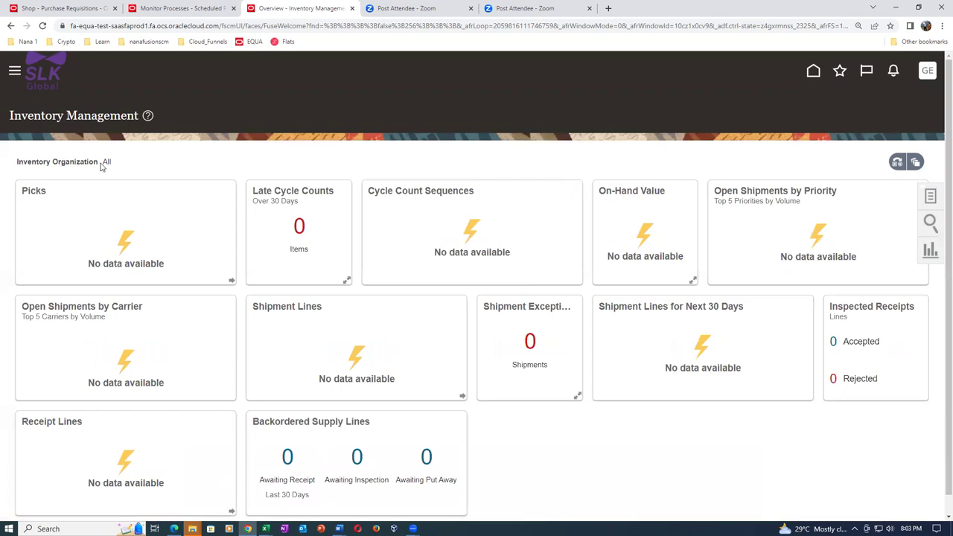
Step: Change the inventory organization from the item quantities task to G711
left_click(932, 196)
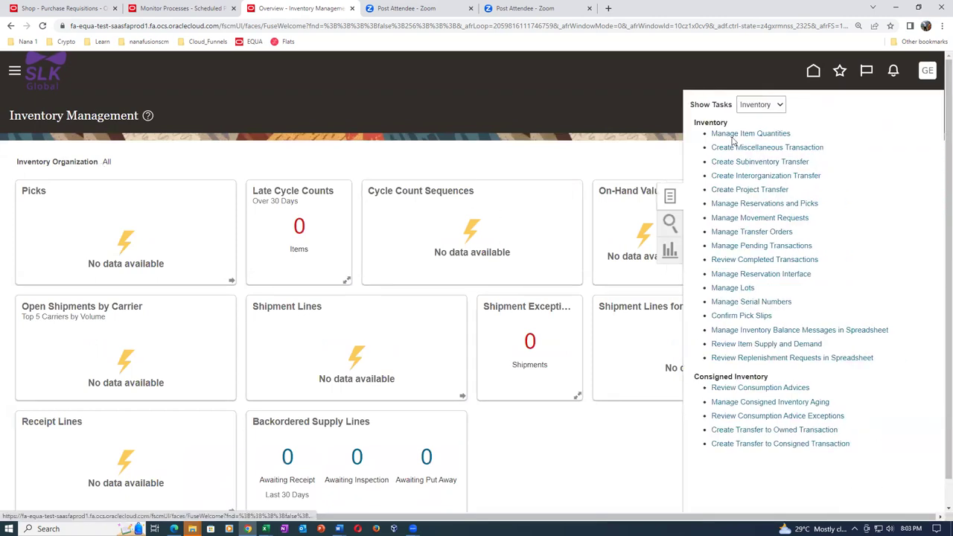
left_click(732, 133)
left_click(903, 112)
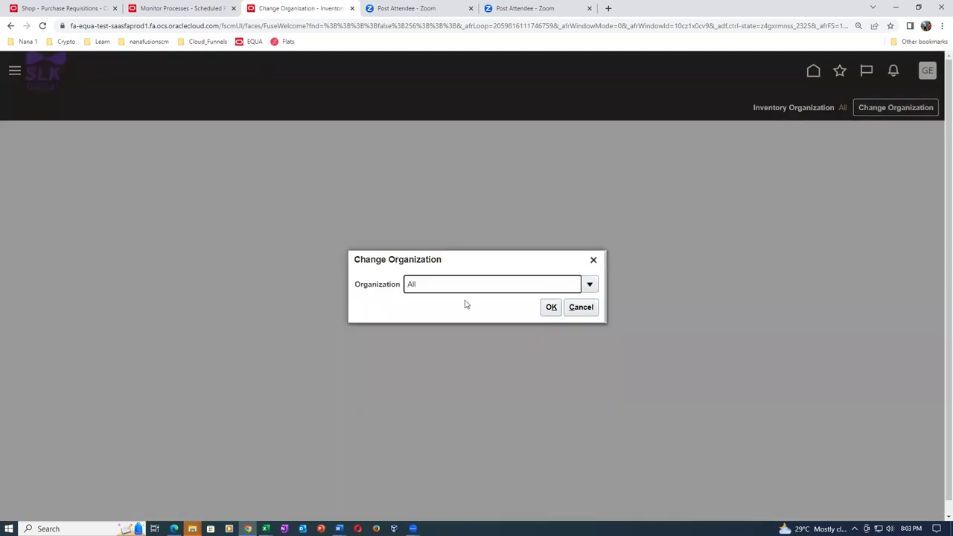
type("G711")
key("Tab")
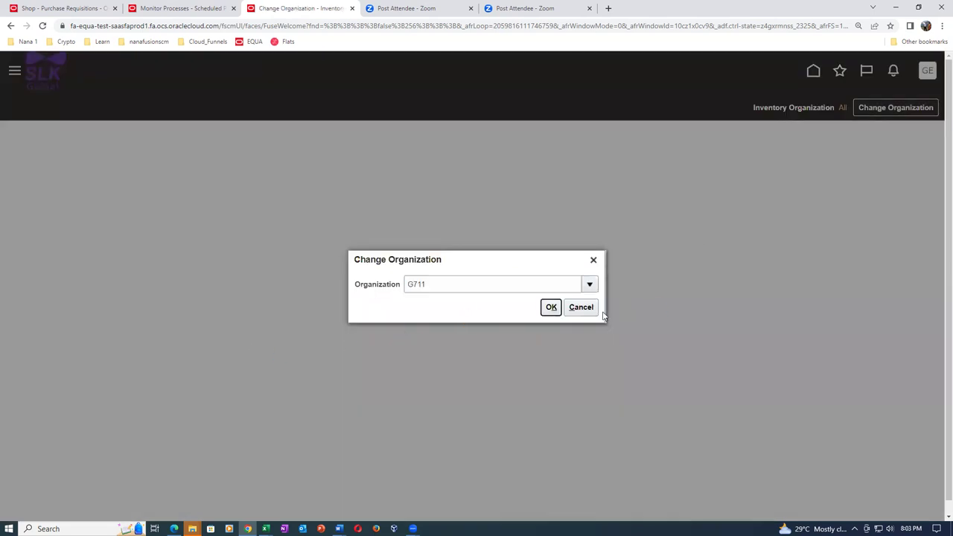
left_click(544, 311)
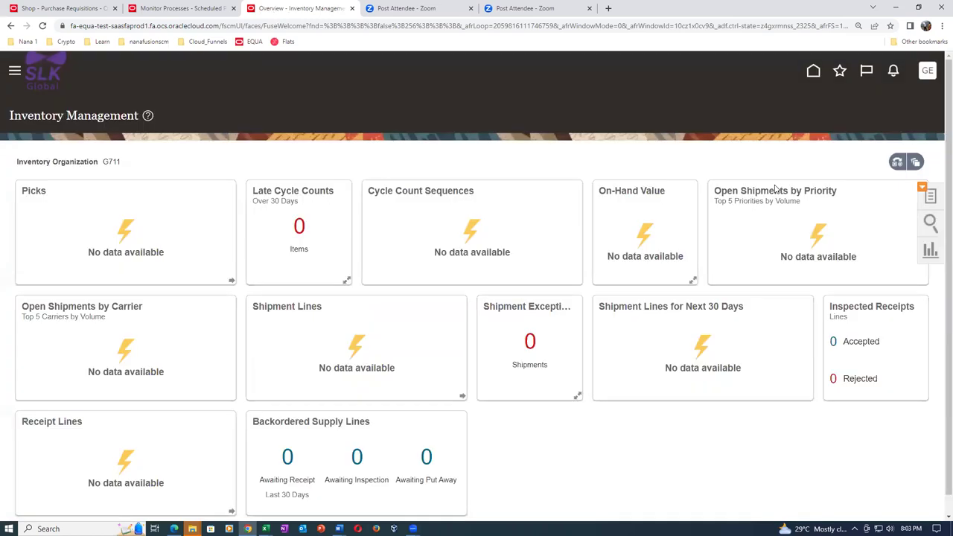
Step: Show the Receipts tasks in the Inventory Management task list
left_click(930, 198)
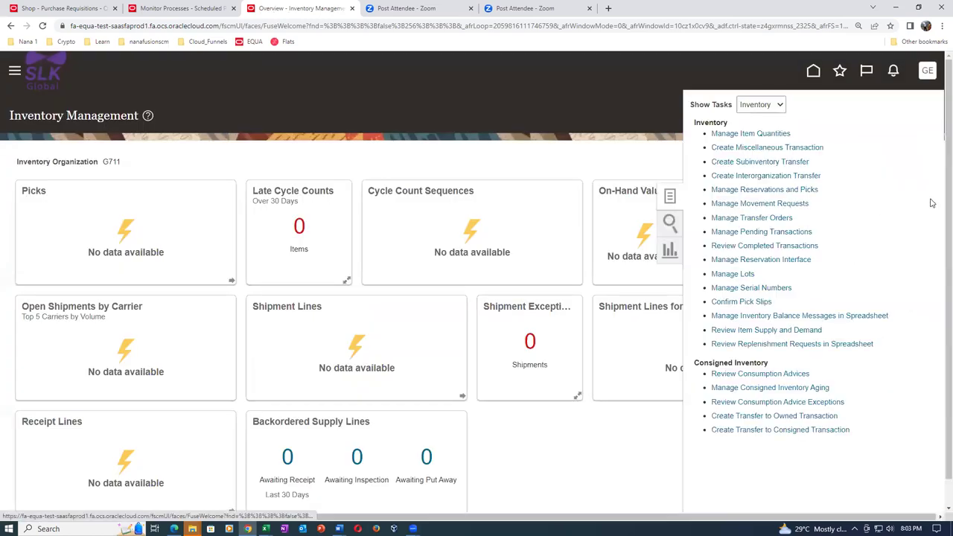
left_click(774, 106)
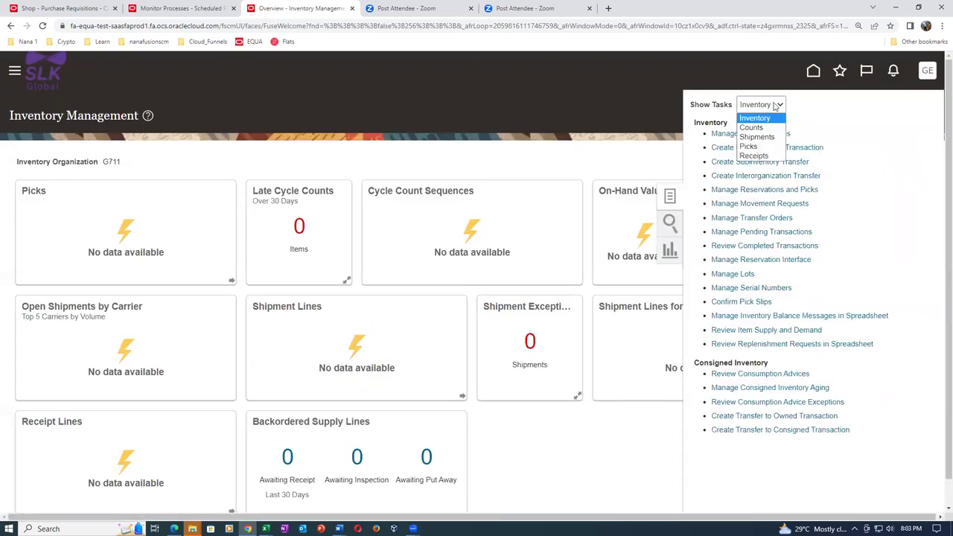
key("Down")
key("Down")
key("Down")
key("Down")
key("Up")
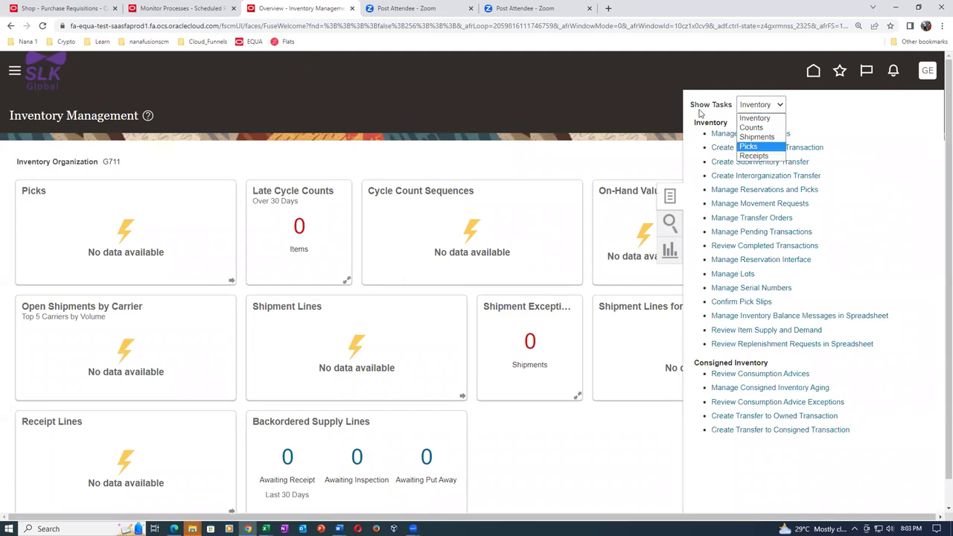
left_click(754, 155)
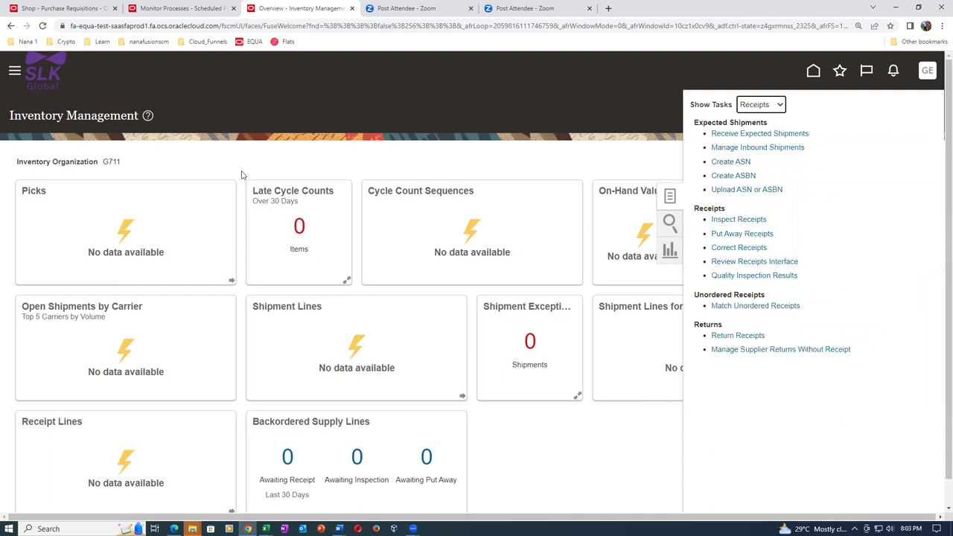
Step: Duplicate the Inventory Management browser tab, open Setup and Maintenance in the copy, and go to its task search
right_click(296, 8)
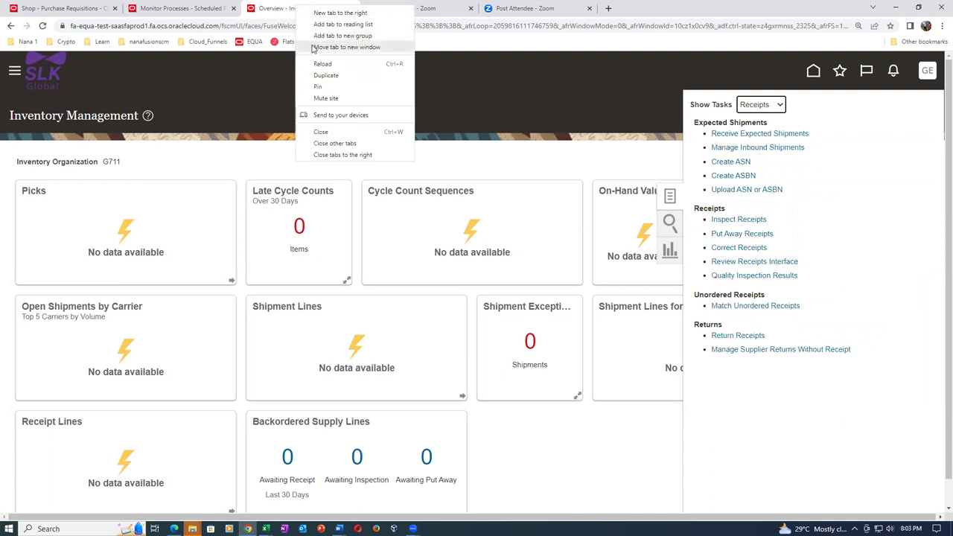
left_click(321, 80)
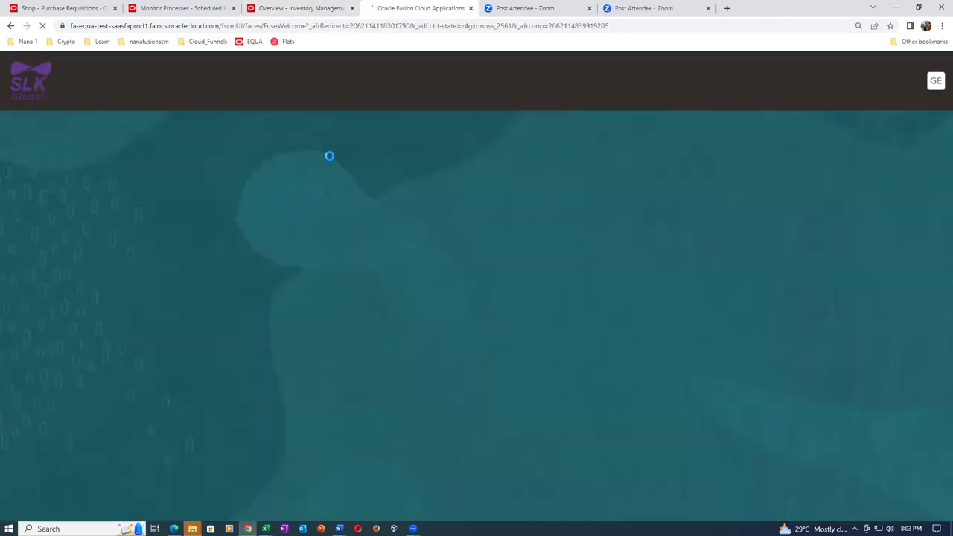
left_click(926, 82)
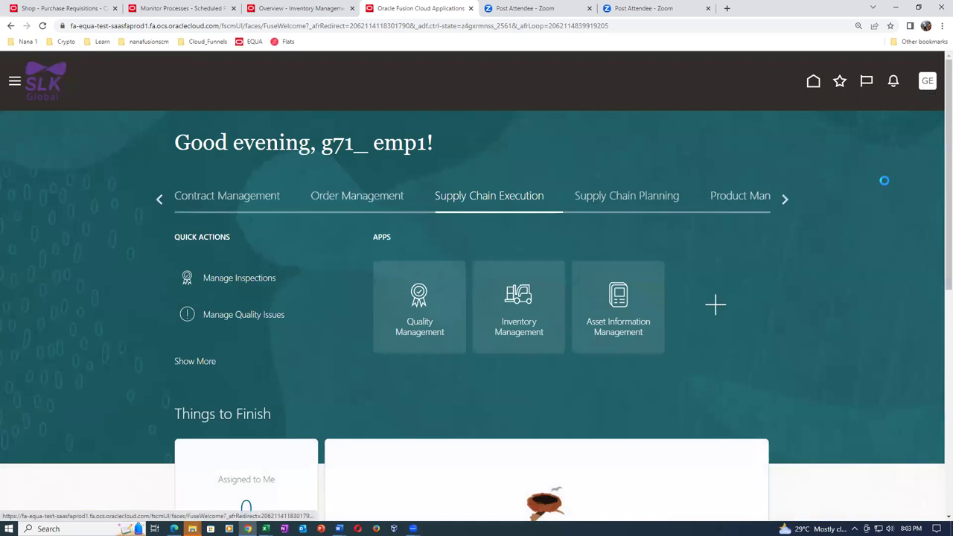
left_click(708, 268)
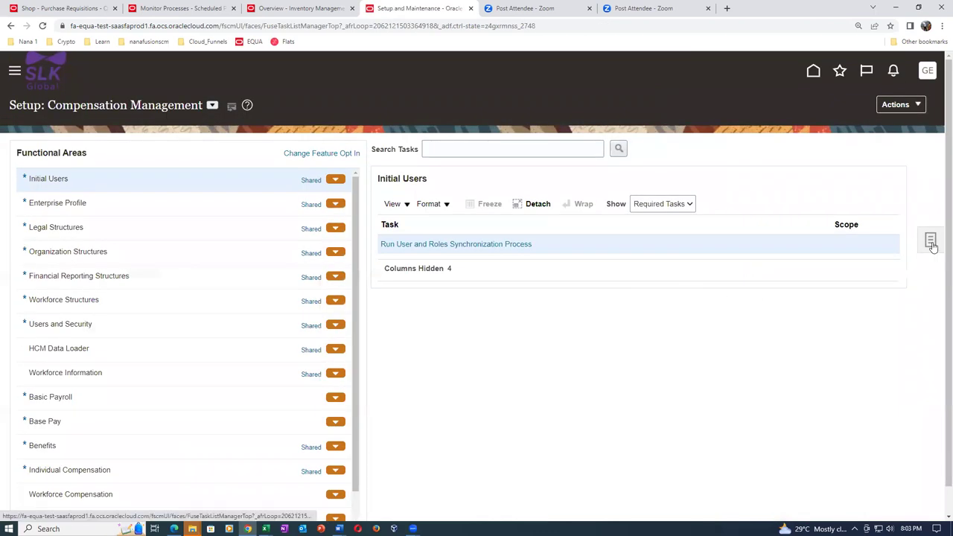
left_click(931, 243)
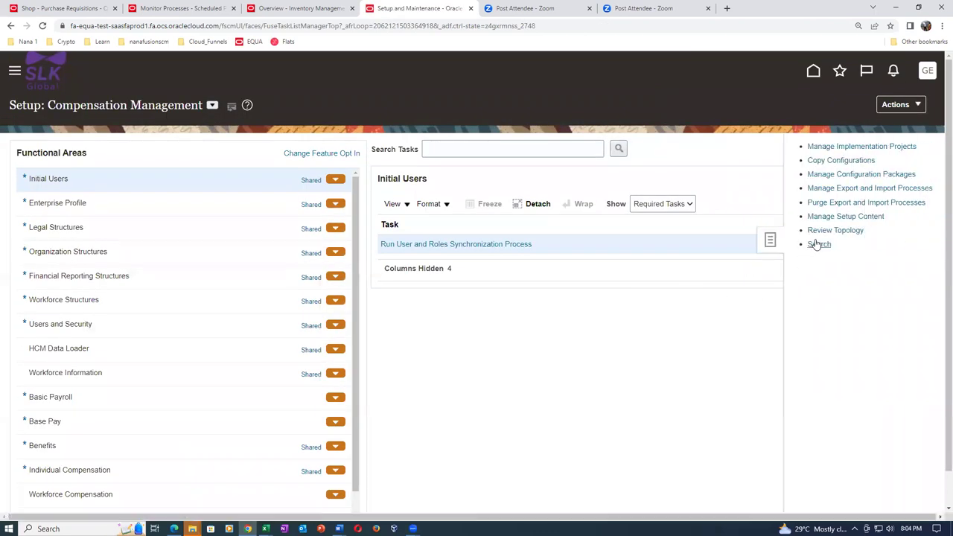
Step: Search the setup tasks for man%data%access% and open Manage Data Access for Users
left_click(328, 151)
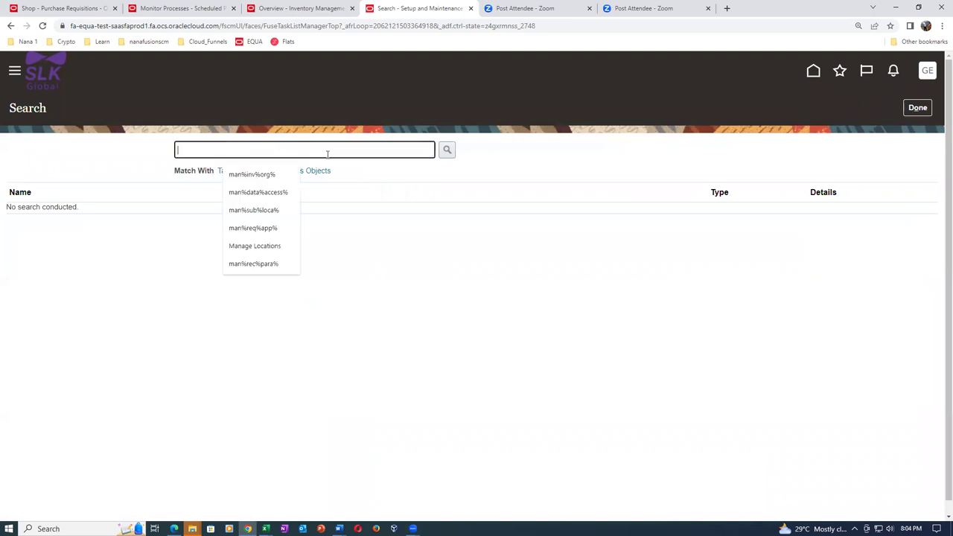
type("man%data%access%")
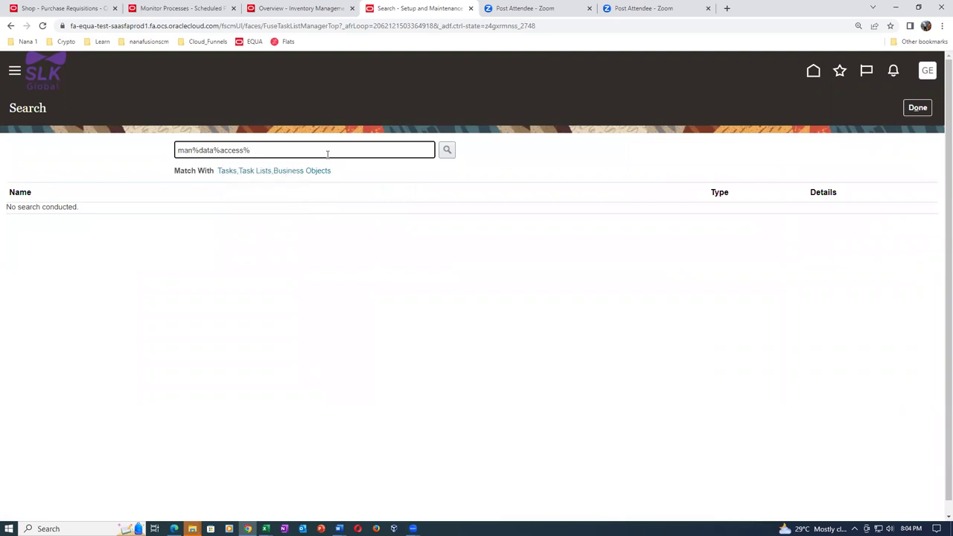
key("Return")
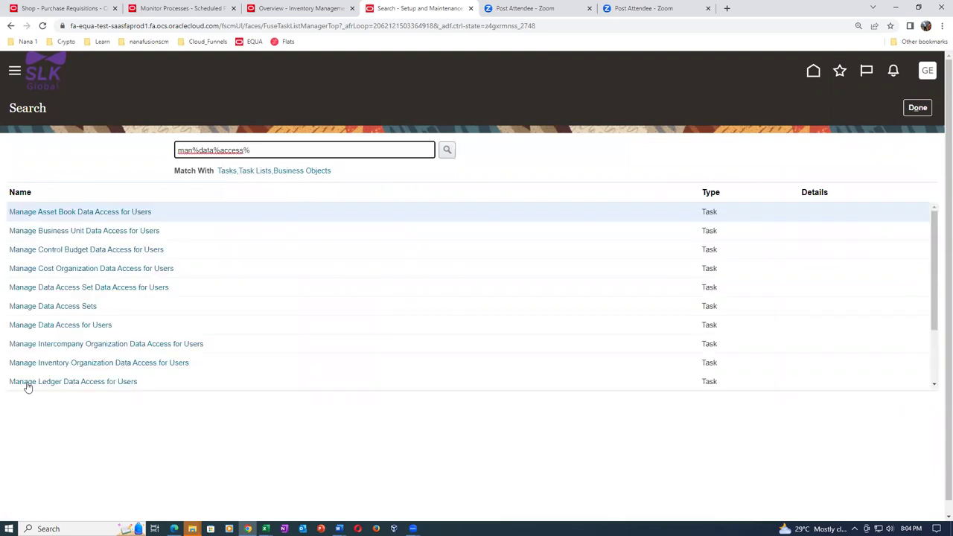
left_click(44, 325)
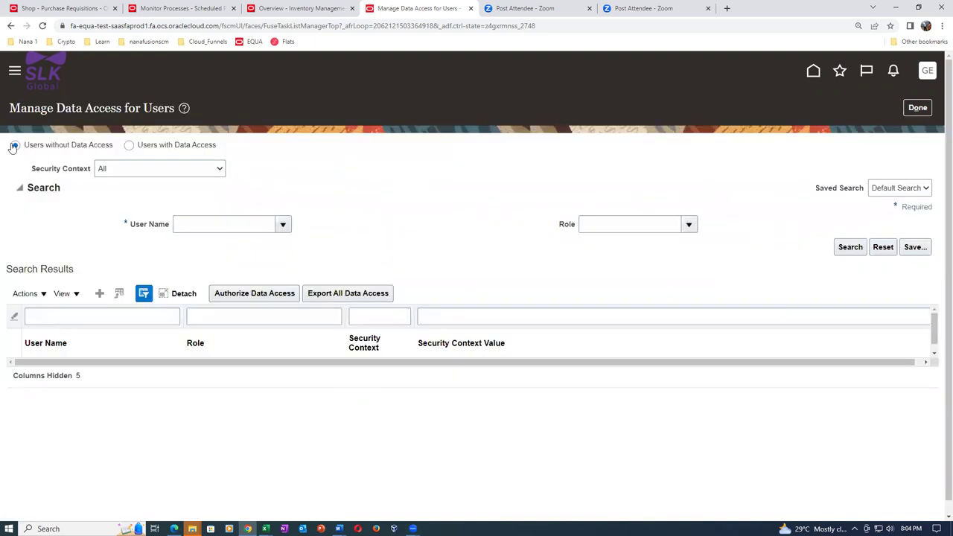
Step: Search the users with data access for the user name g71_emp1
left_click(129, 146)
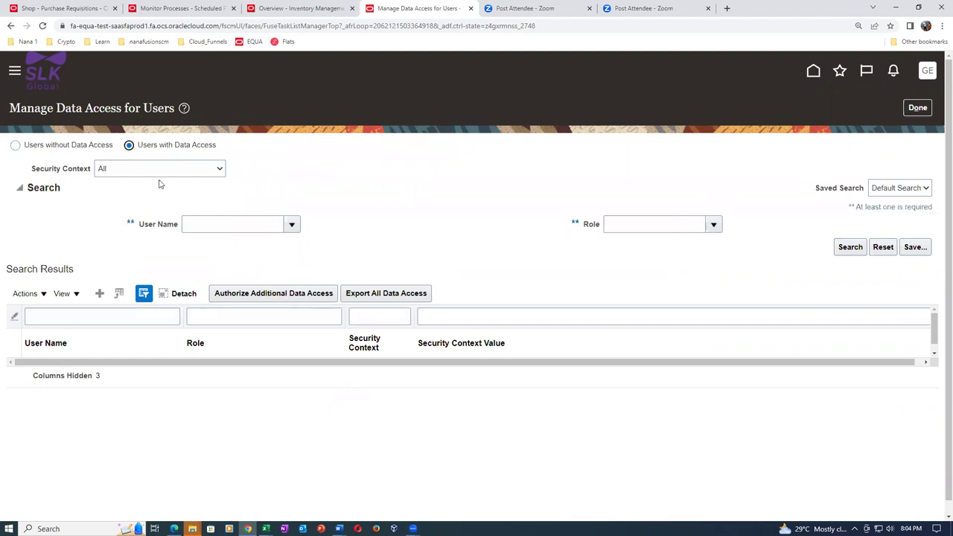
left_click(204, 223)
type("g")
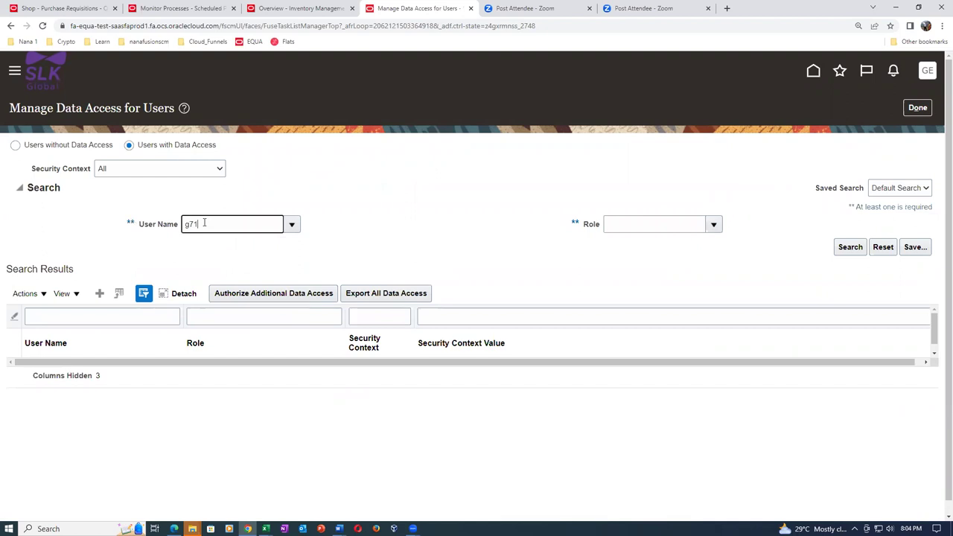
key("Tab")
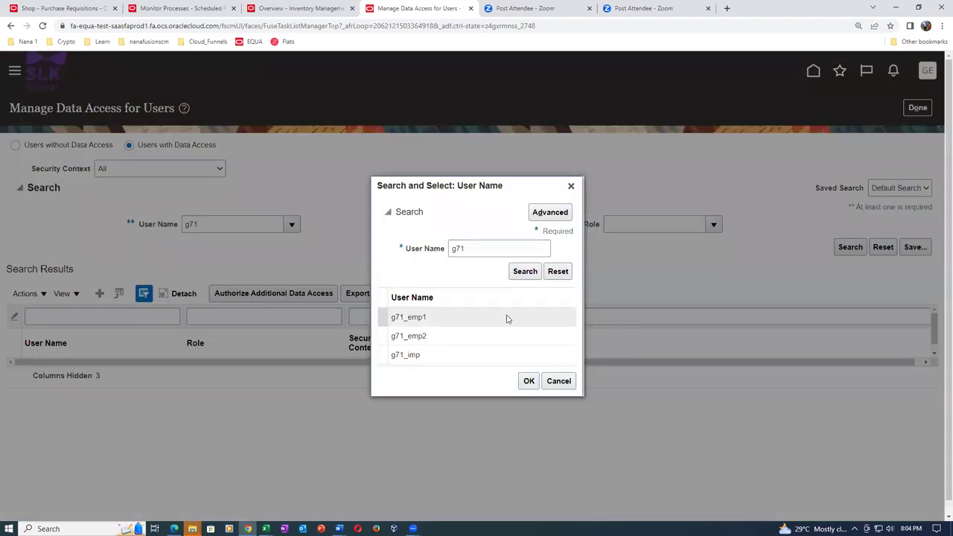
left_click(507, 319)
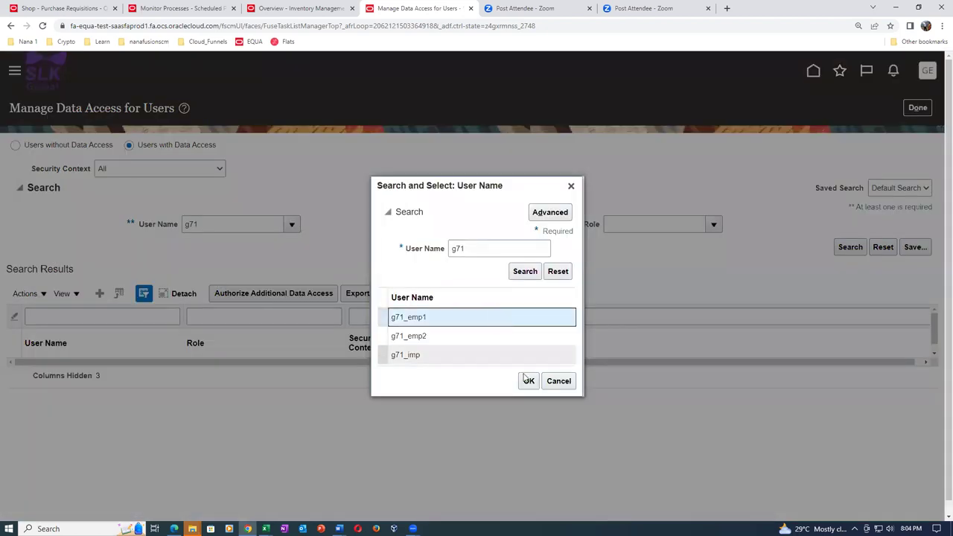
left_click(529, 380)
left_click(850, 248)
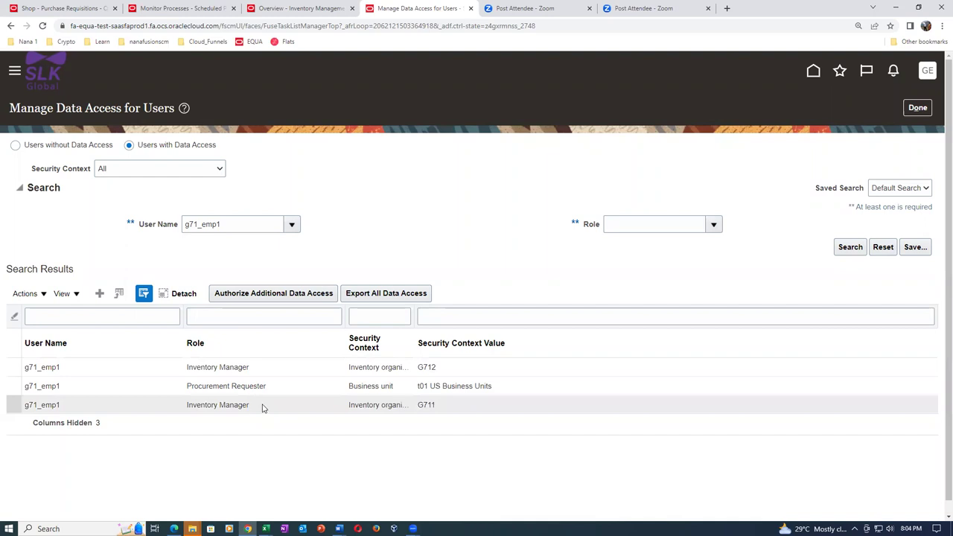
Step: Start a new data access entry for user g71_emp1 with the Receiving Agent role
scroll(262, 407, "down", 1)
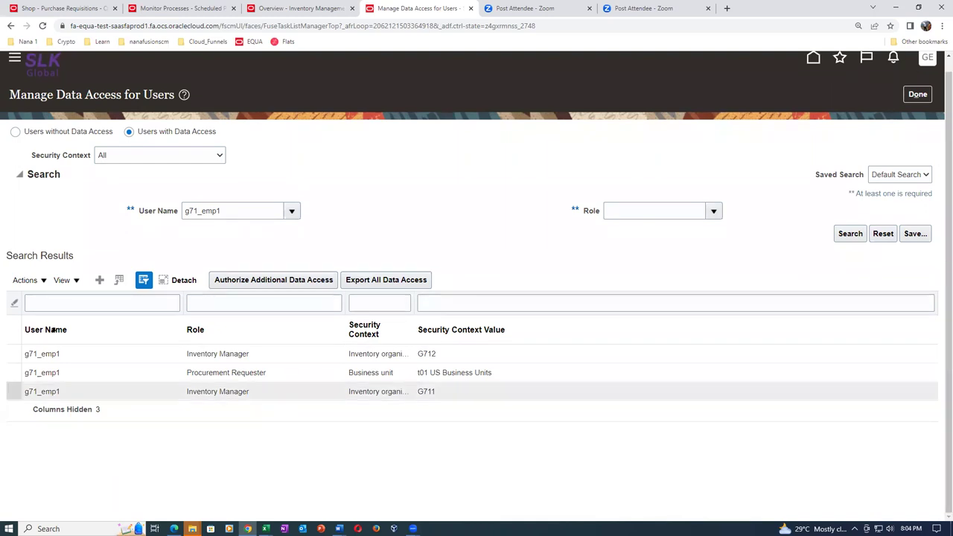
left_click(101, 280)
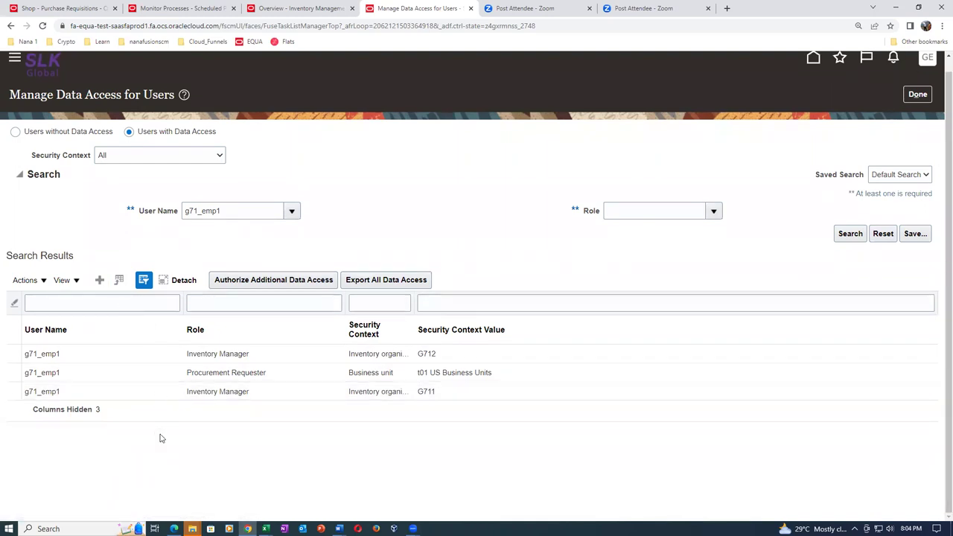
left_click(268, 296)
type("g71")
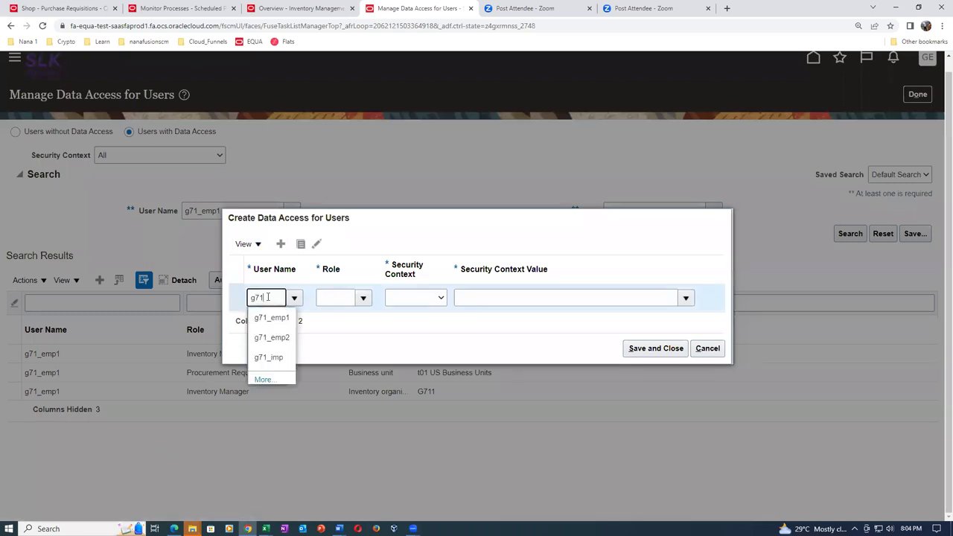
left_click(279, 317)
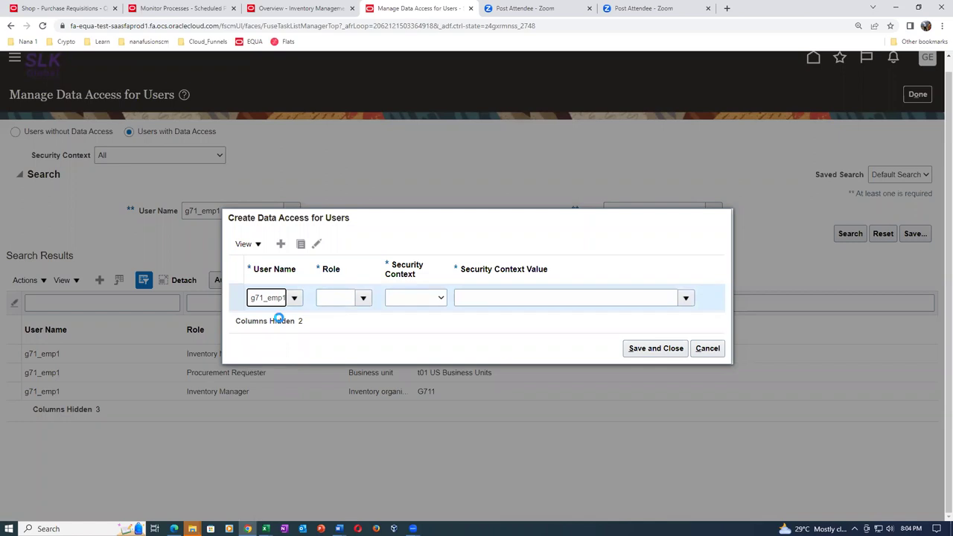
left_click(341, 301)
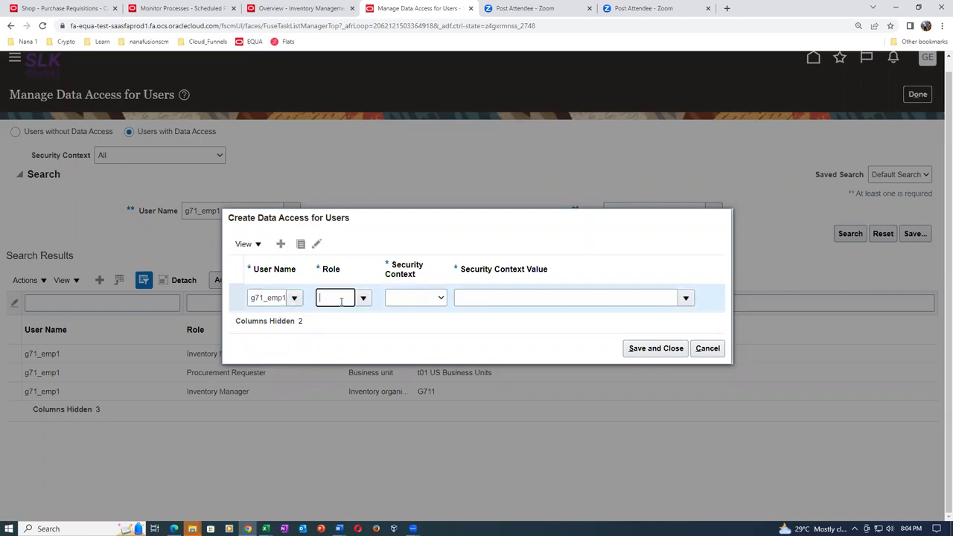
type("rec")
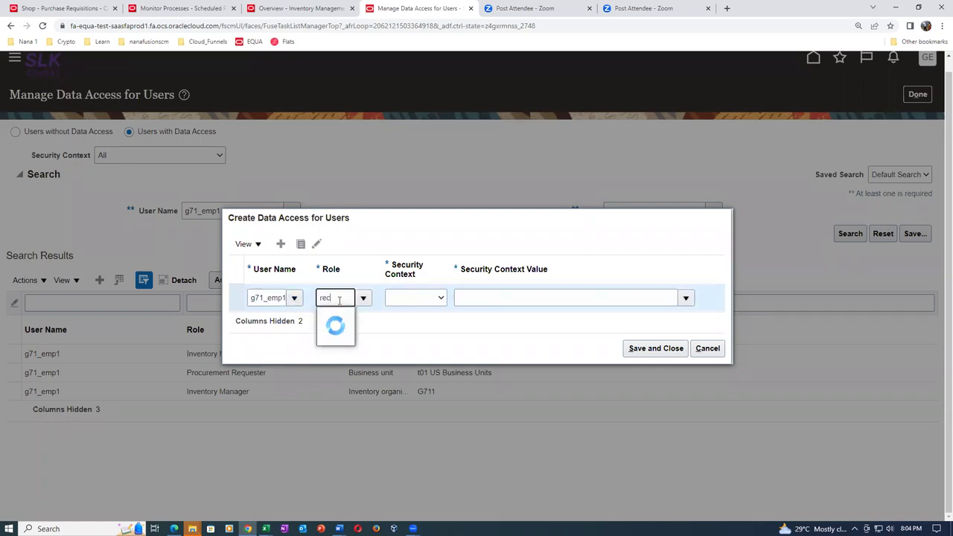
left_click(339, 316)
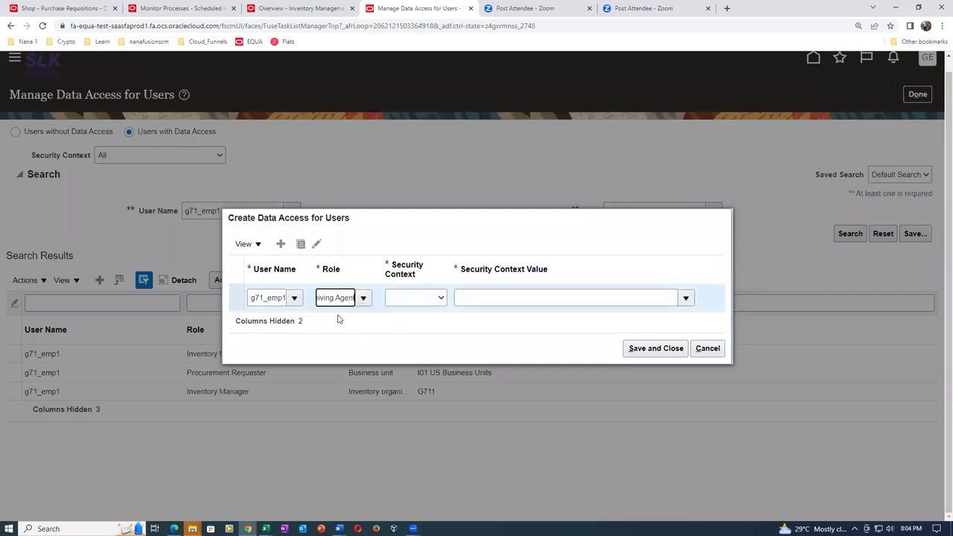
Step: Return to the Inventory Management browser tab, view the Receive Expected Shipments page, and close it
left_click(319, 8)
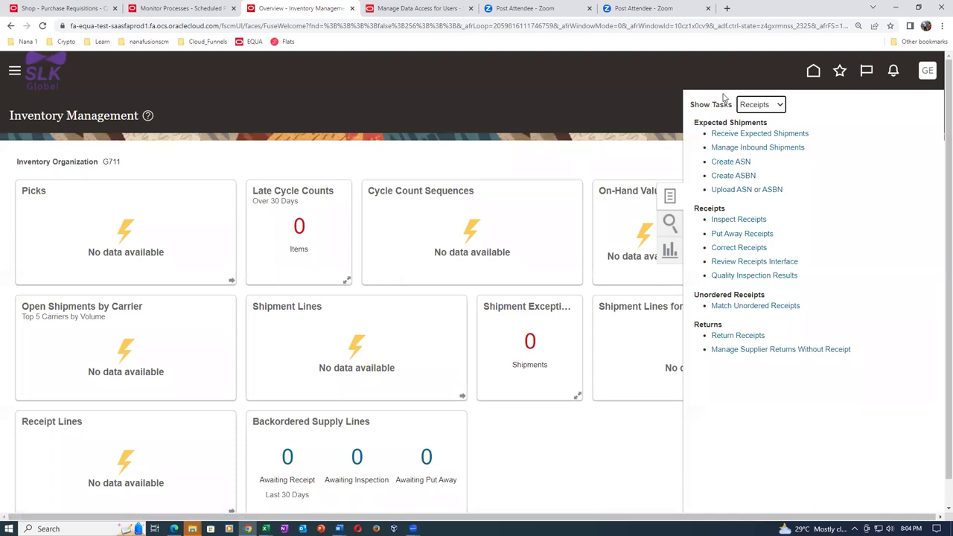
left_click(742, 133)
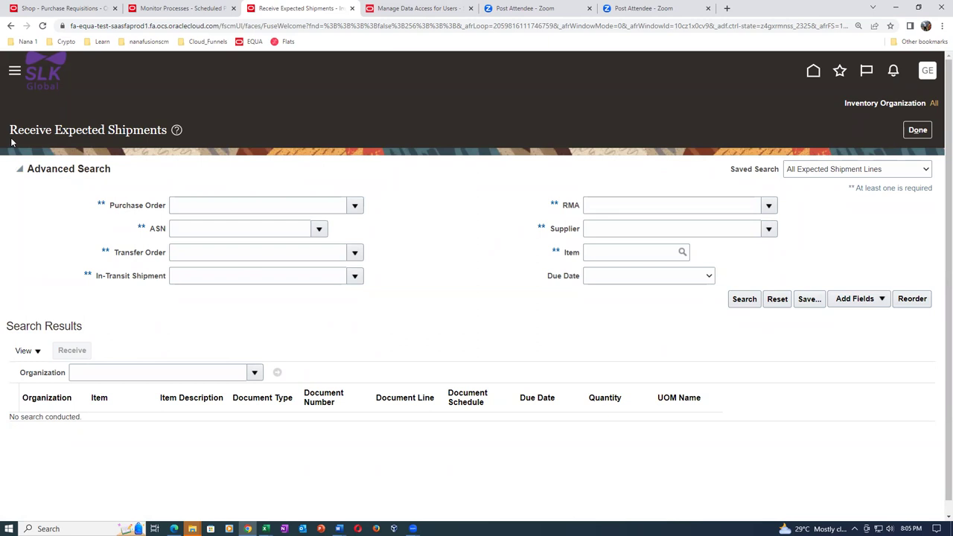
left_click_drag(23, 128, 116, 130)
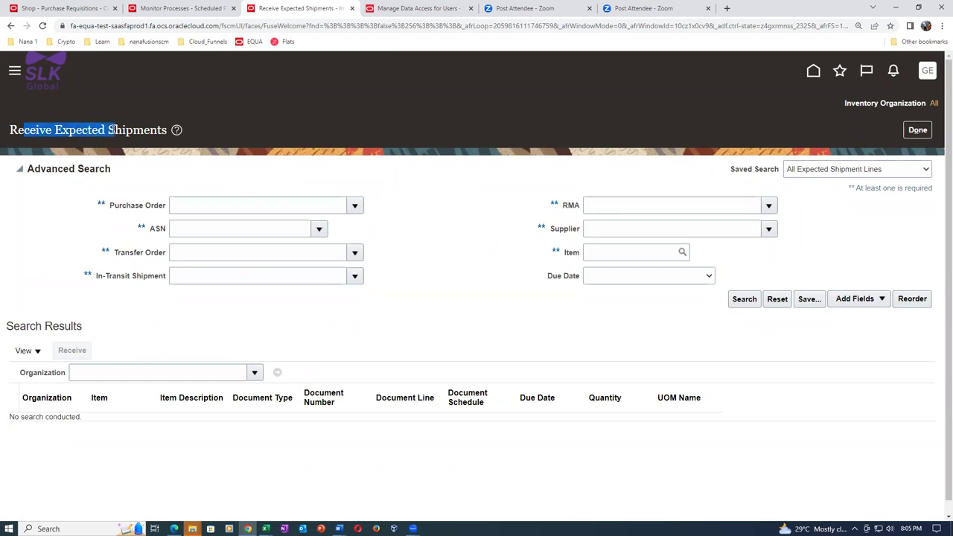
left_click(923, 132)
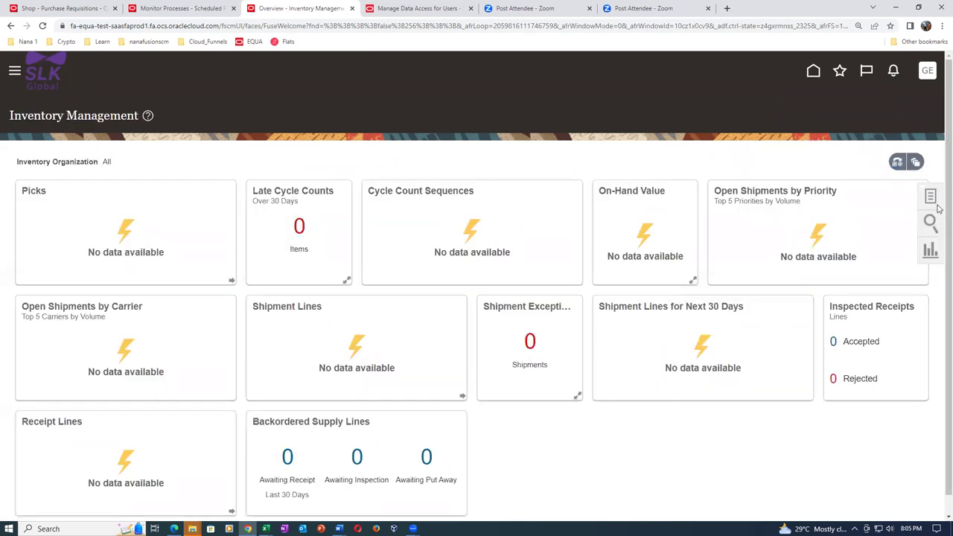
Step: Open Manage Item Quantities from the Inventory tasks and change the inventory organization from All to G711
left_click(930, 197)
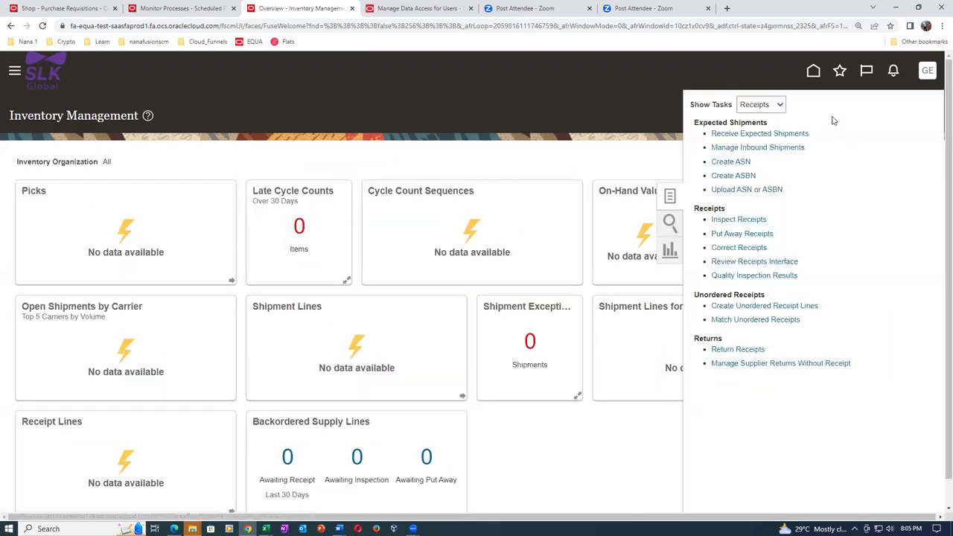
left_click(760, 105)
left_click(759, 119)
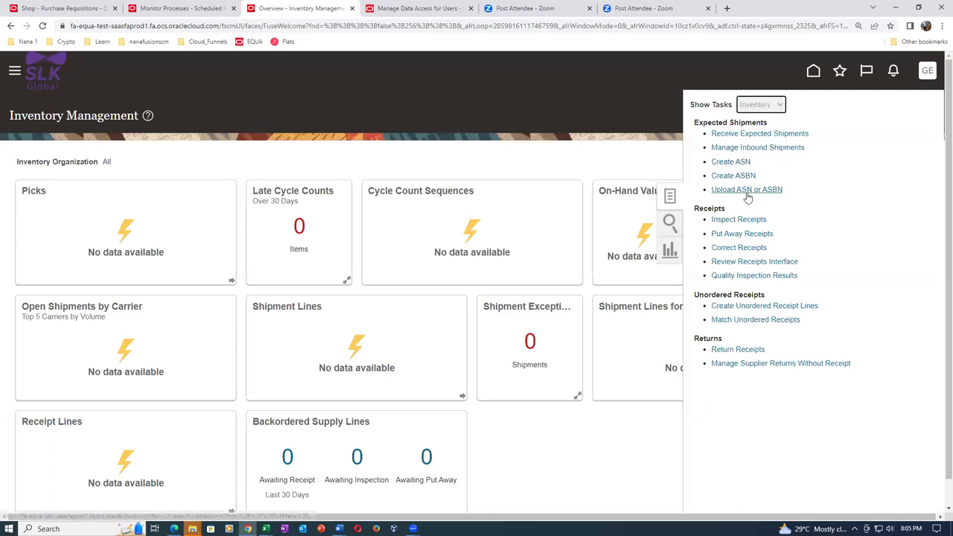
left_click(754, 134)
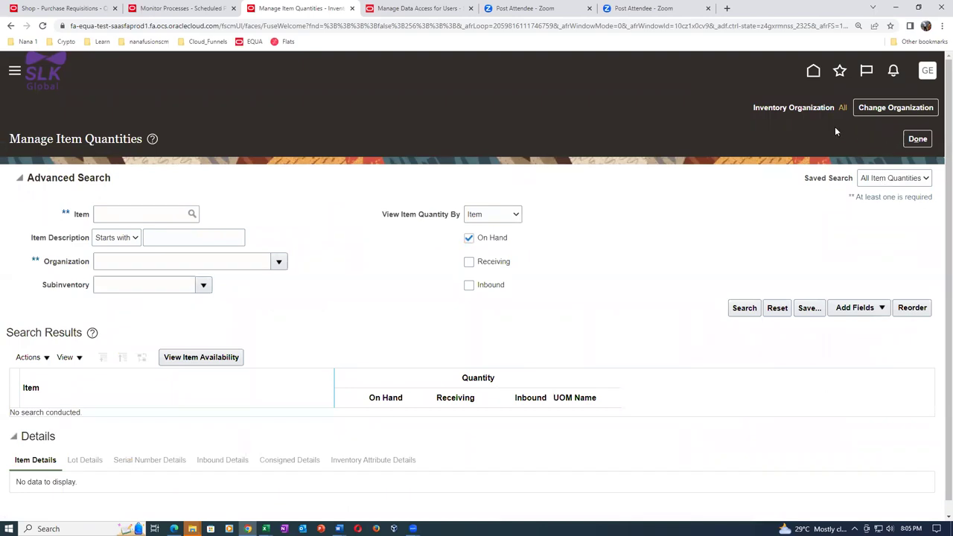
left_click(886, 107)
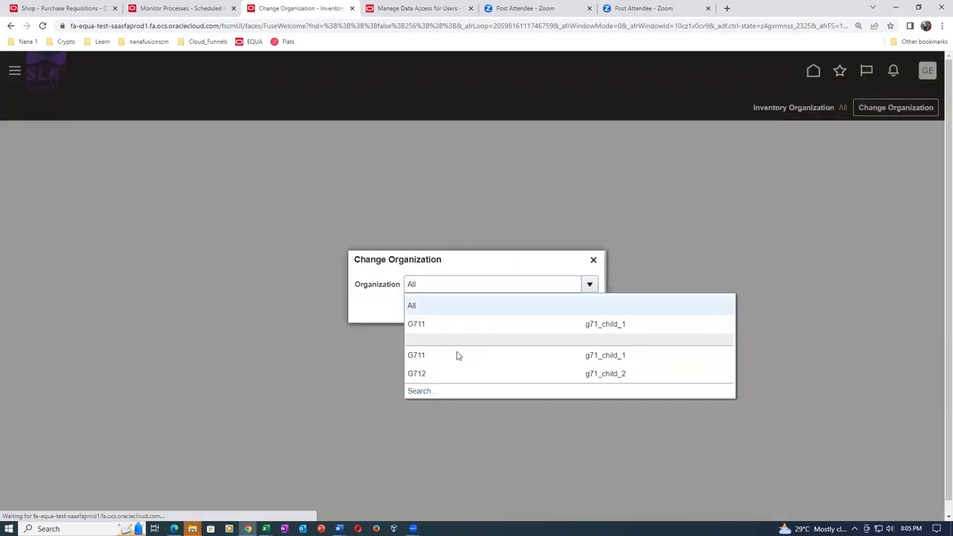
left_click(445, 358)
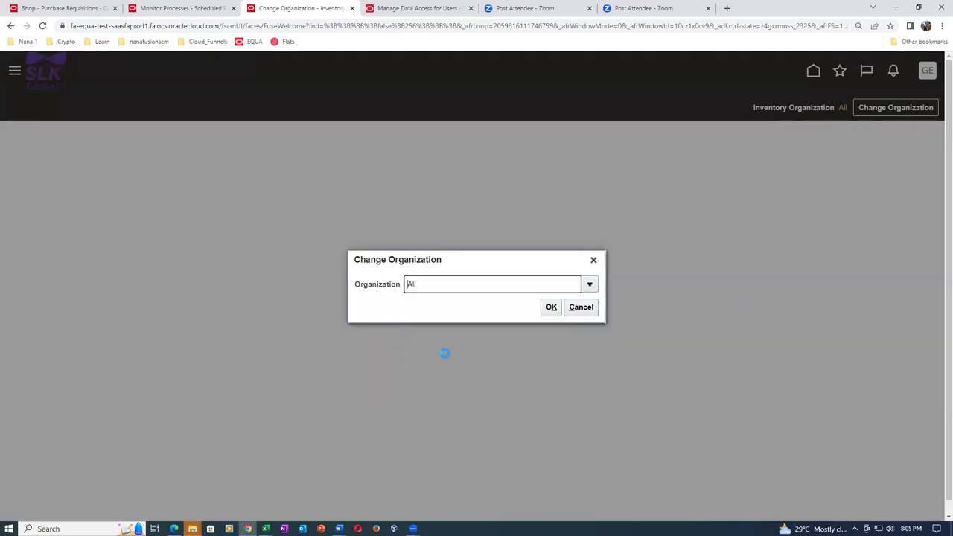
left_click(551, 307)
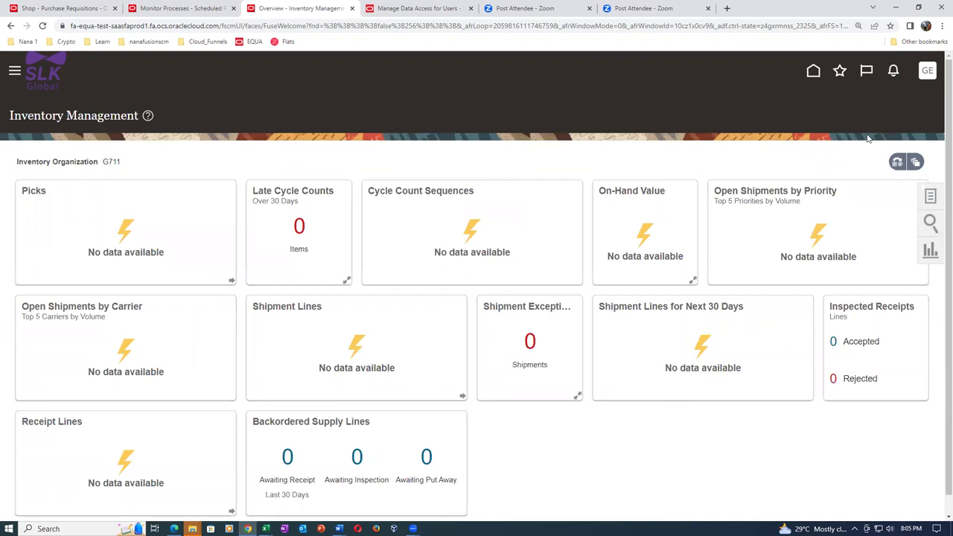
Step: Open Receive Expected Shipments from the Receipts tasks and enter the purchase order number as the search criterion
left_click(772, 112)
left_click(767, 151)
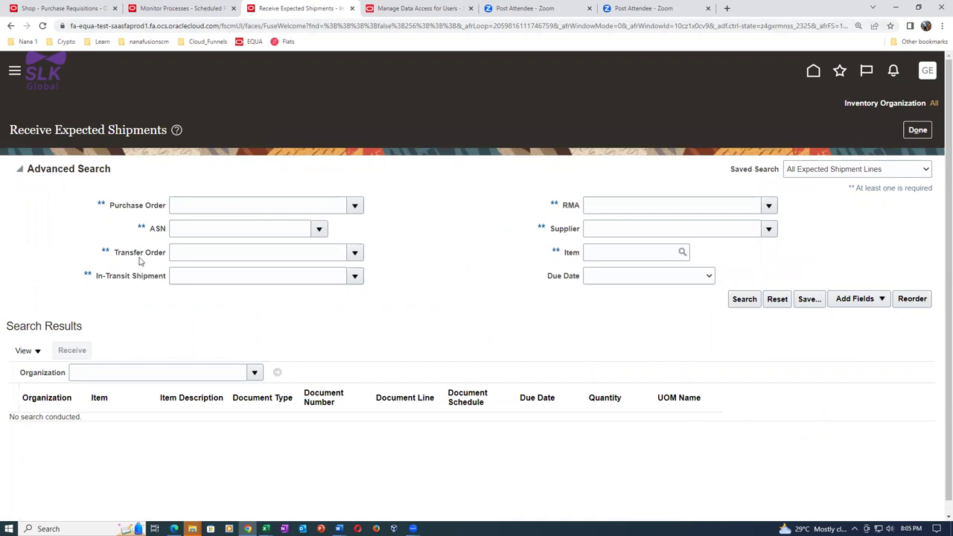
left_click(198, 206)
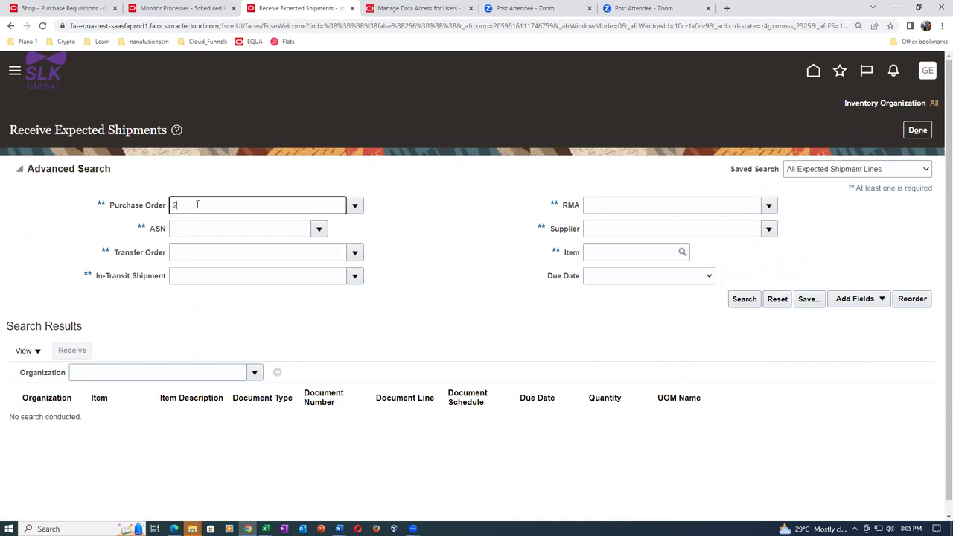
key("Tab")
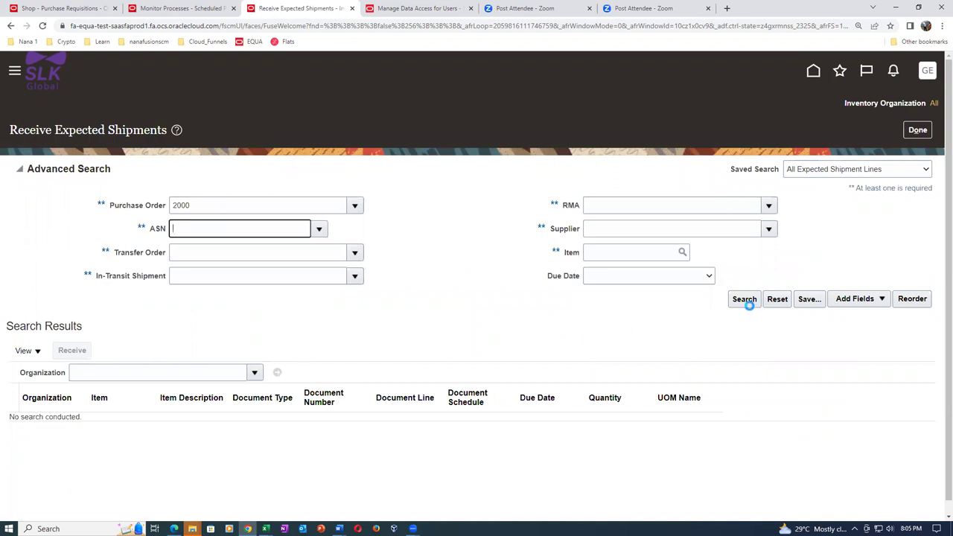
Step: Look up the entered purchase order number in the purchase order selection dialog, then cancel the dialog
left_click(746, 300)
left_click(275, 273)
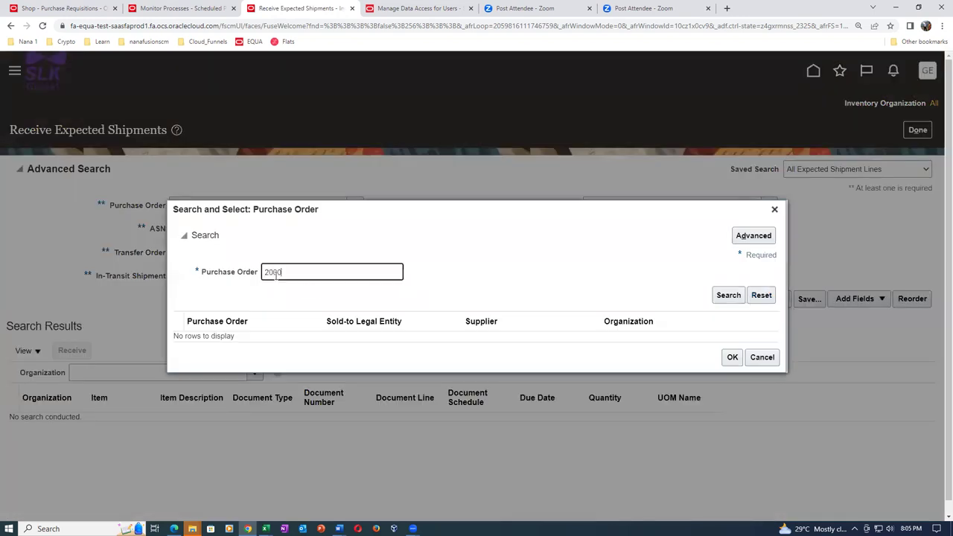
left_click(729, 295)
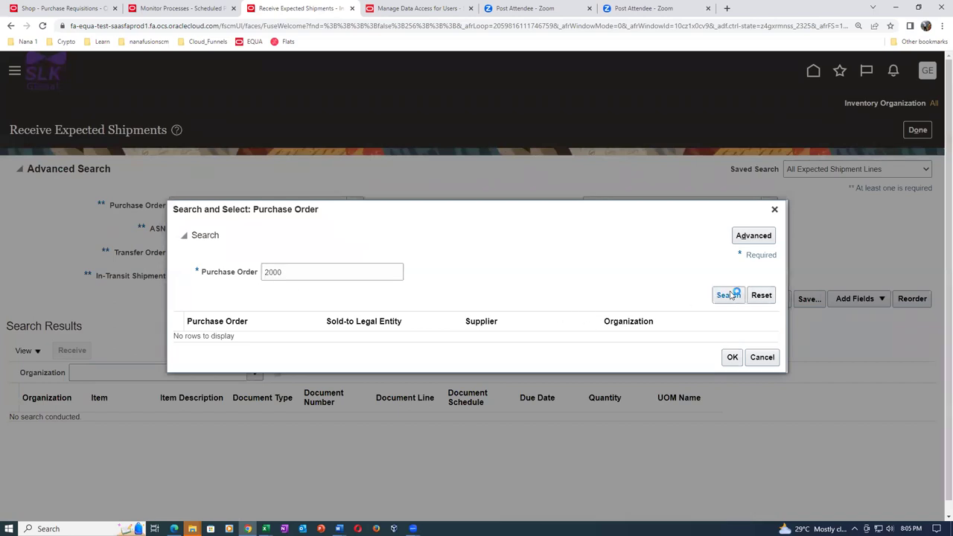
left_click(761, 357)
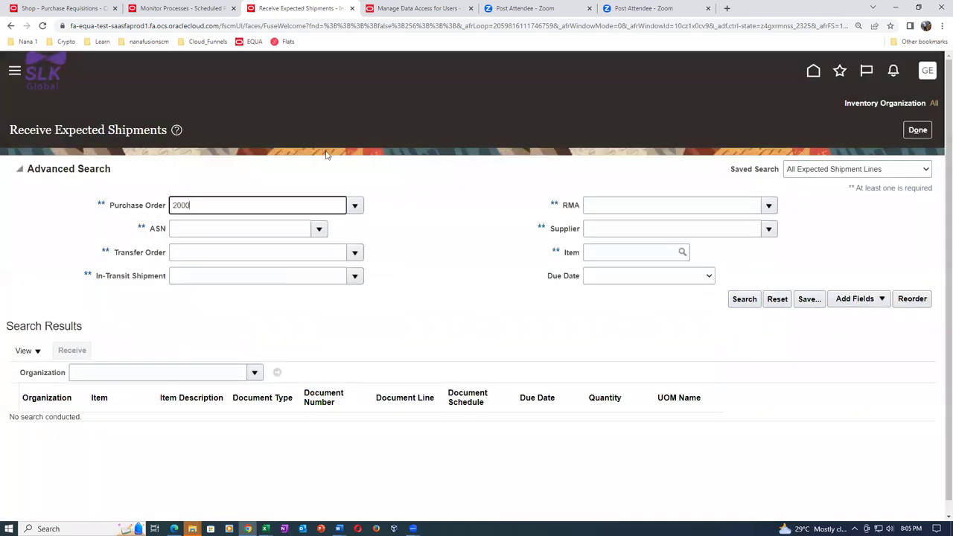
Step: Return to the Manage Data Access for Users browser tab and restart the new entry for g71_emp1 with the Receiving Agent role
left_click(421, 8)
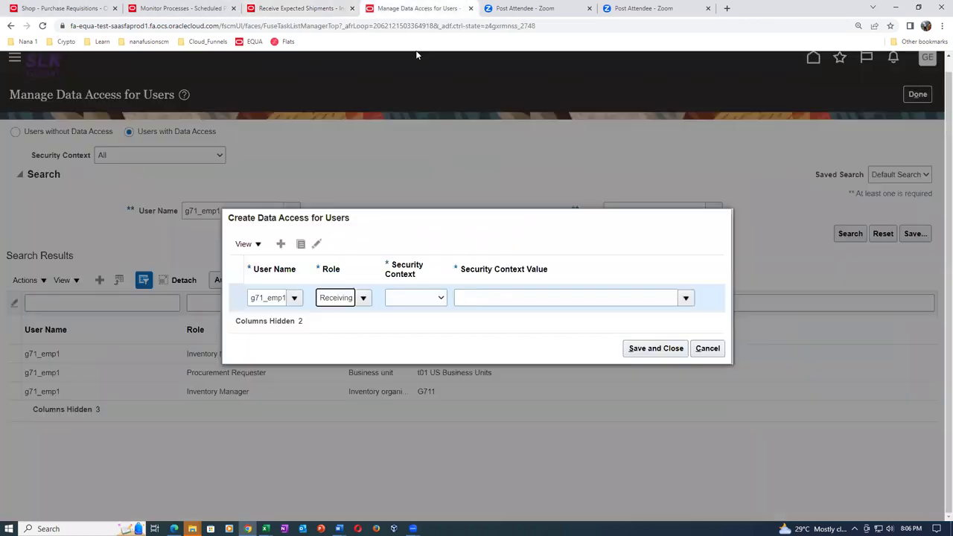
left_click(707, 348)
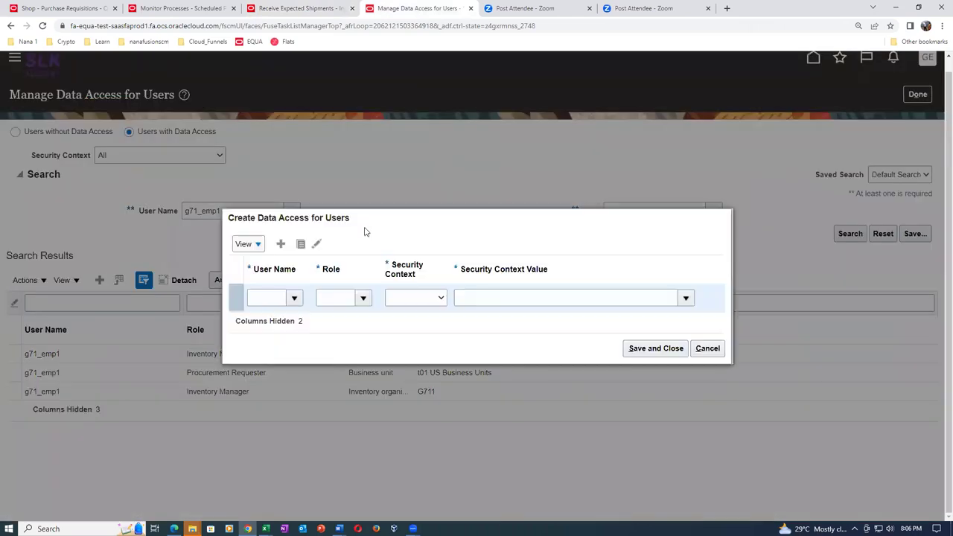
type("71")
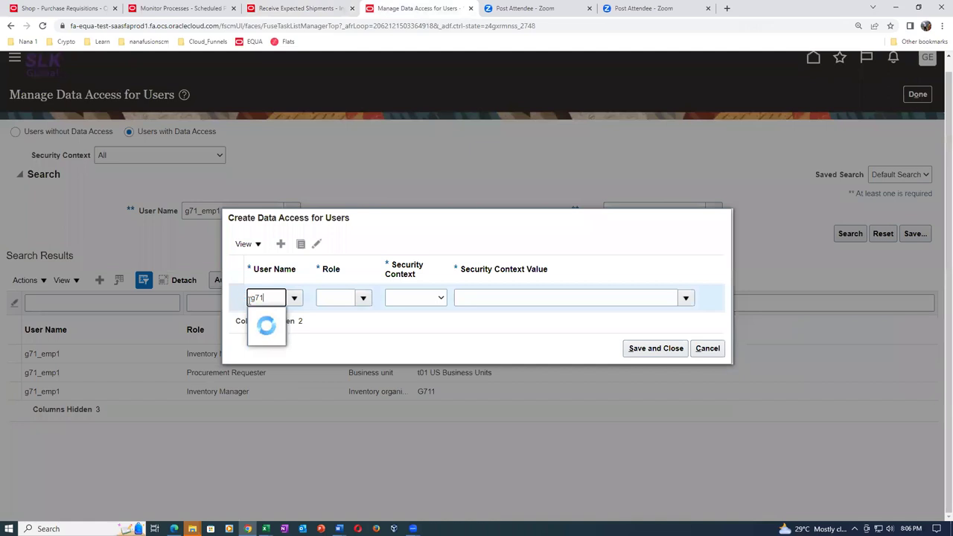
left_click(272, 319)
left_click(325, 299)
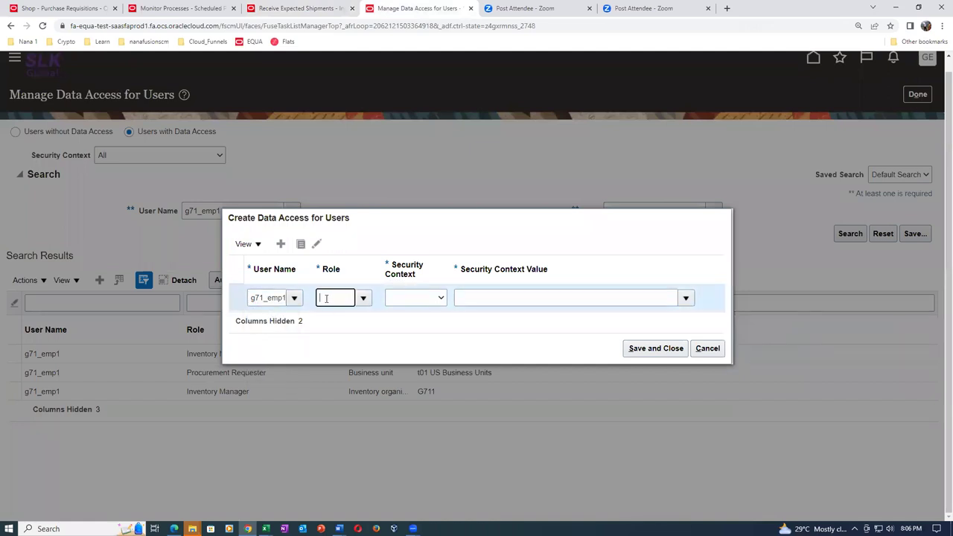
type("rec")
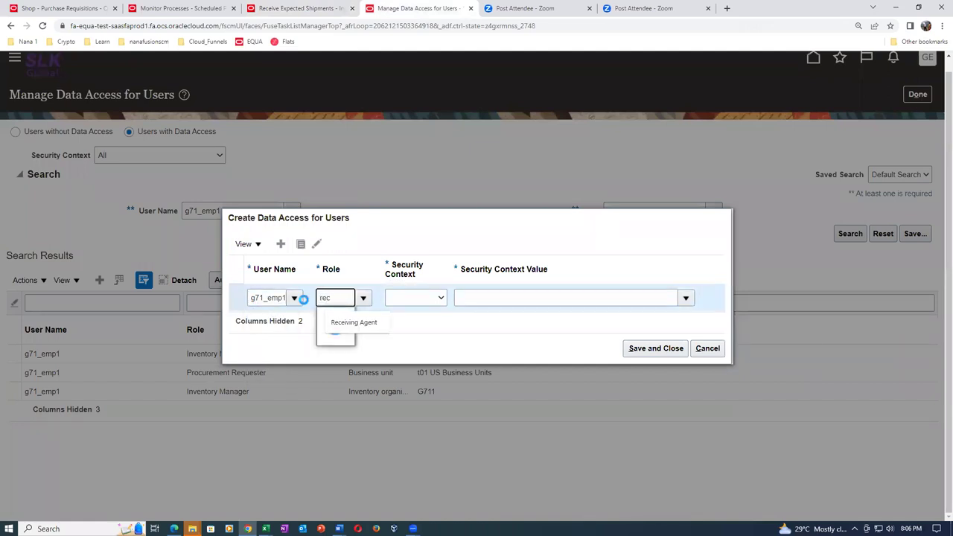
type("eiving Agent")
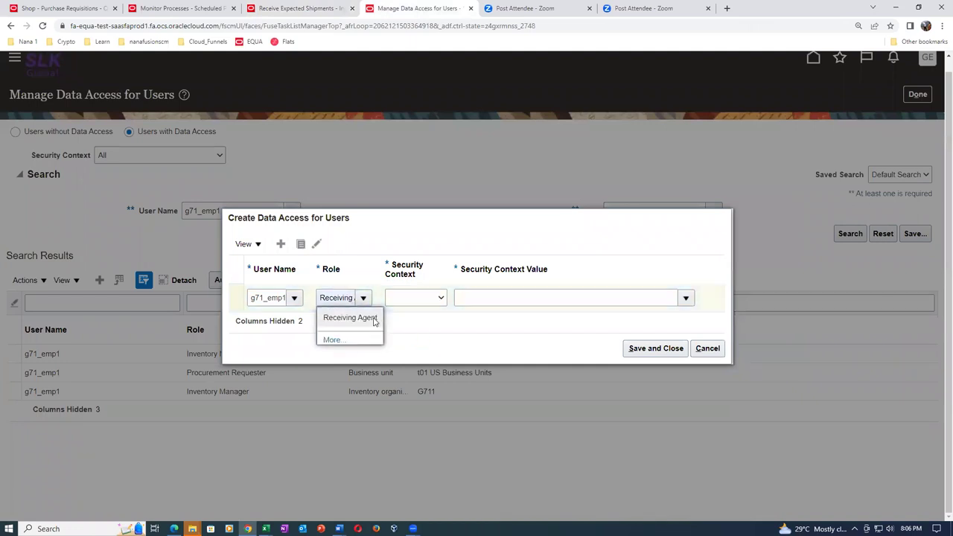
left_click(377, 318)
Step: Set the Receiving Agent entry's security context to Inventory organization with the value G711
left_click(422, 301)
left_click(422, 310)
left_click(423, 301)
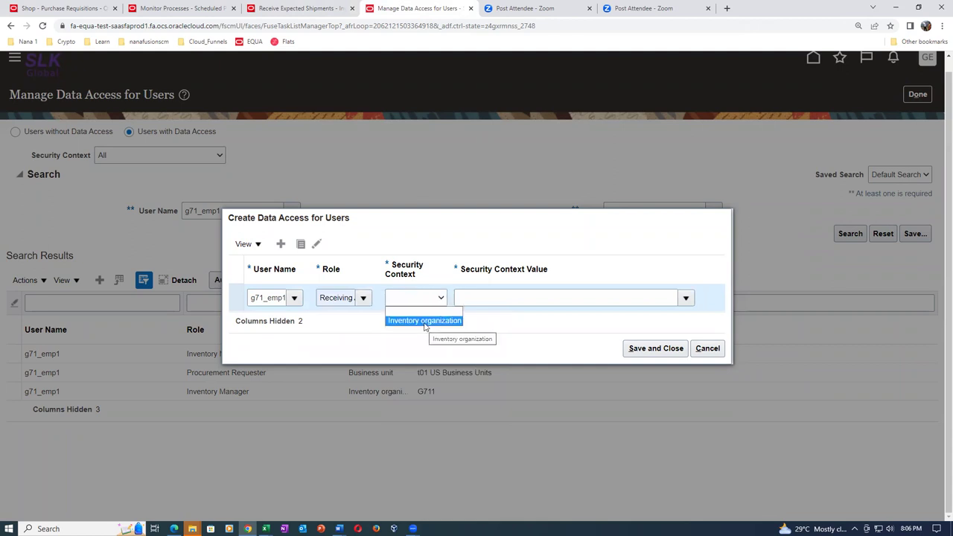
left_click(424, 321)
left_click(472, 298)
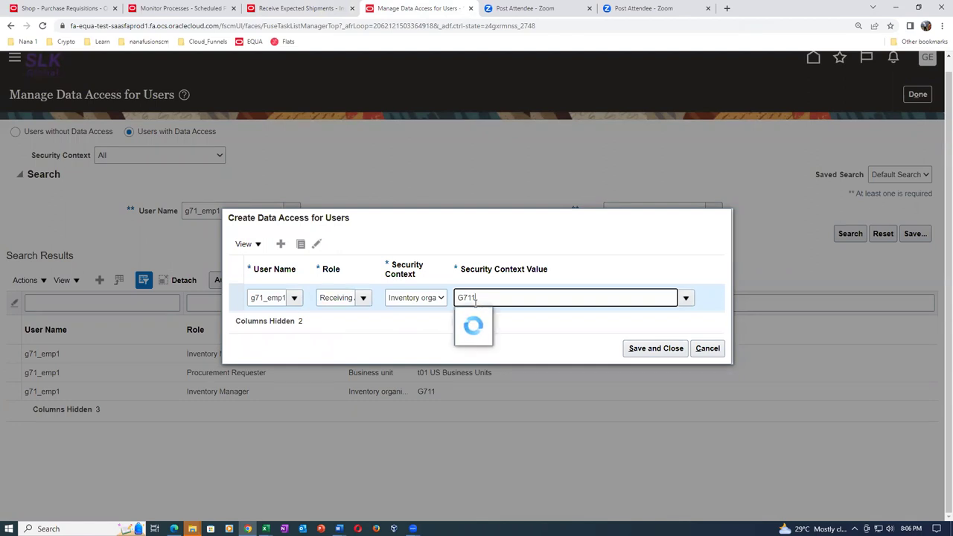
left_click(472, 318)
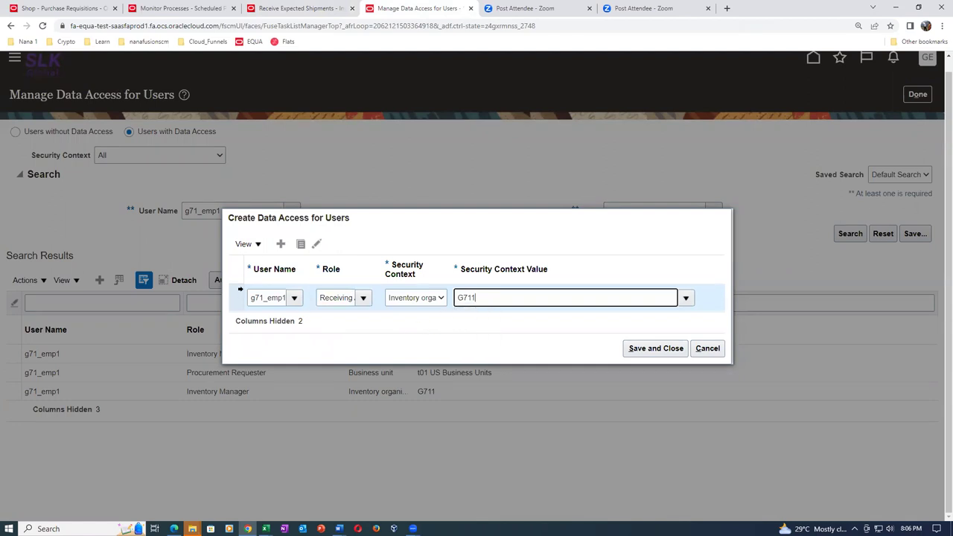
Step: Add a second data access row for user g71_emp1 with the Warehouse Manager role
left_click(281, 244)
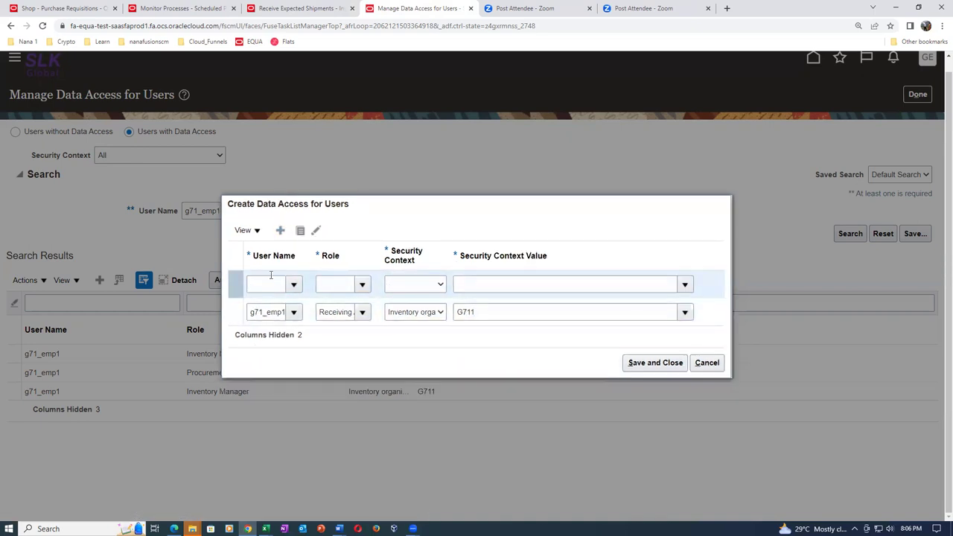
left_click(269, 284)
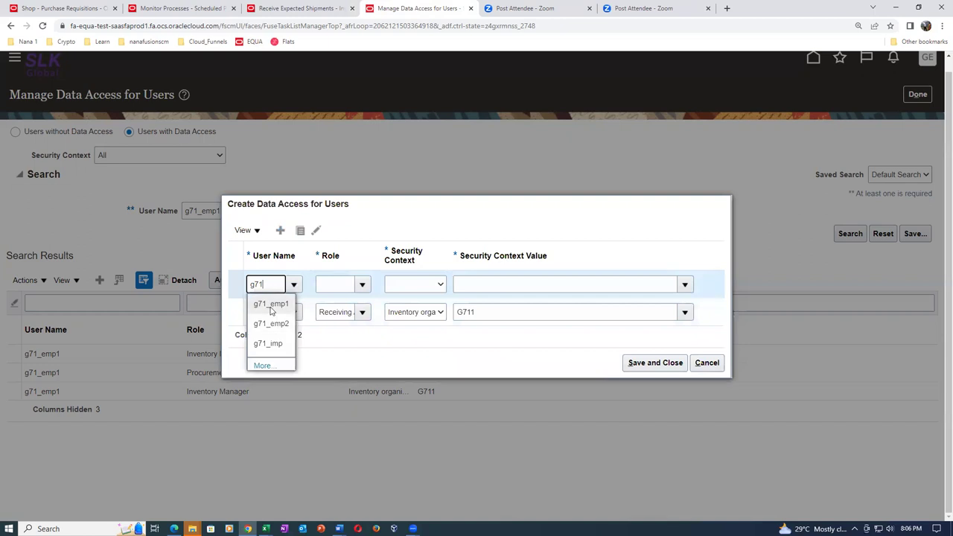
left_click(271, 310)
left_click(332, 284)
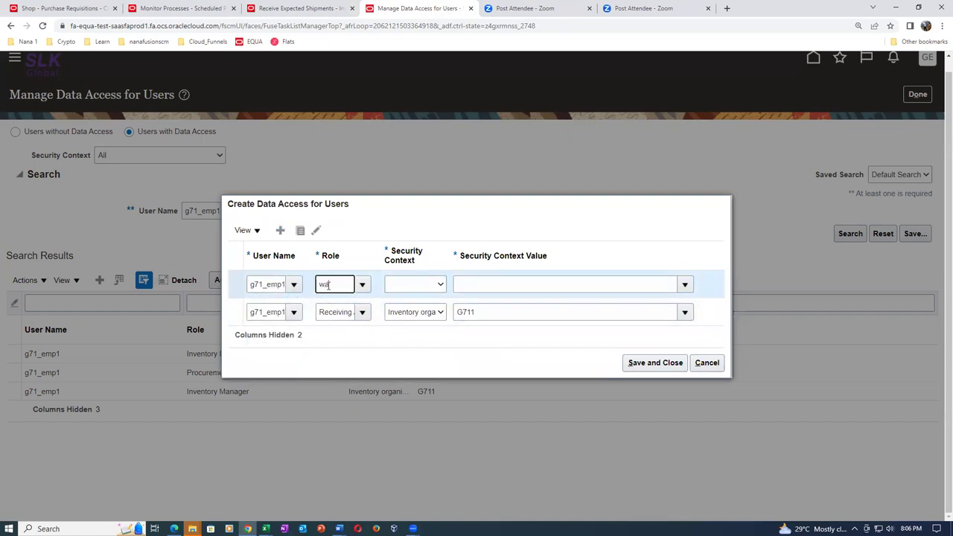
type("wareh")
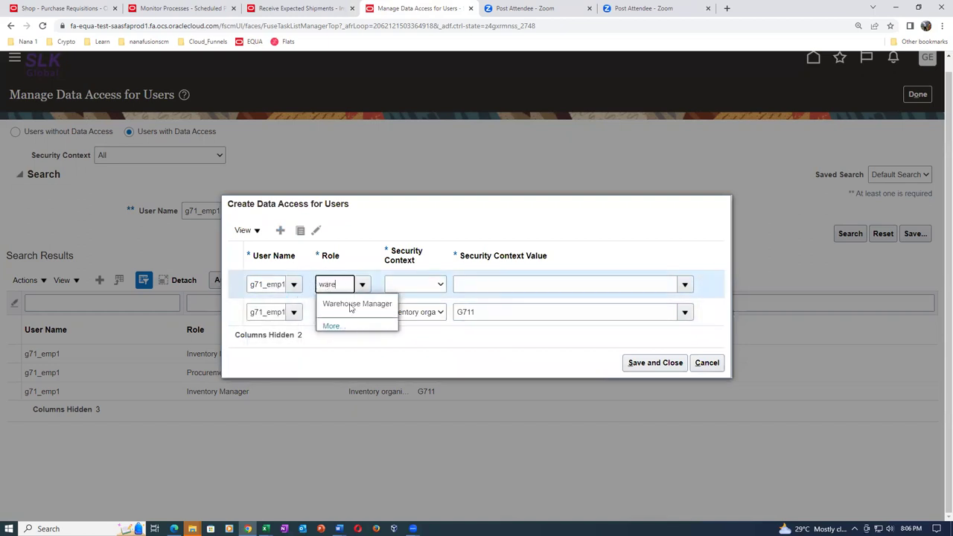
left_click(372, 305)
Step: Set the Warehouse Manager entry's security context to Inventory organization with the value G711
left_click(411, 284)
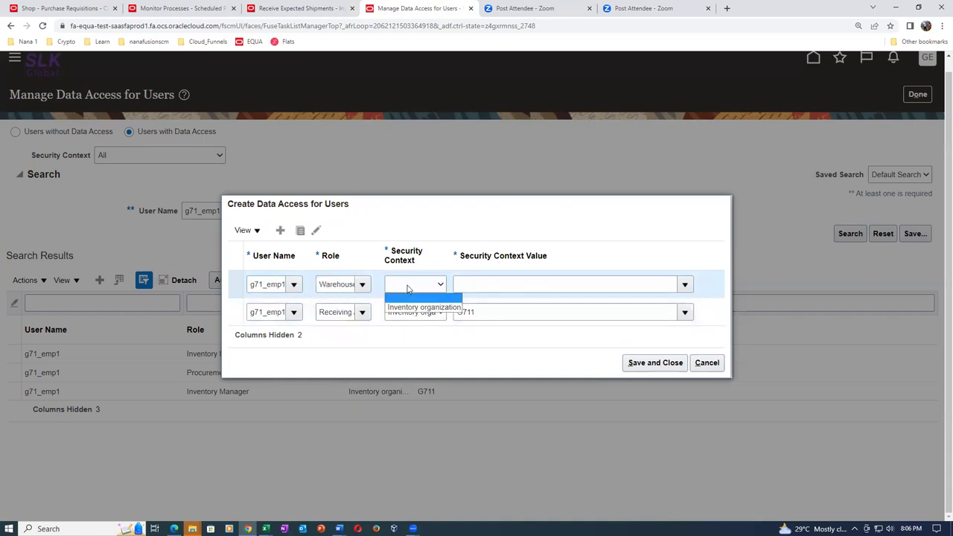
left_click(400, 304)
left_click(521, 283)
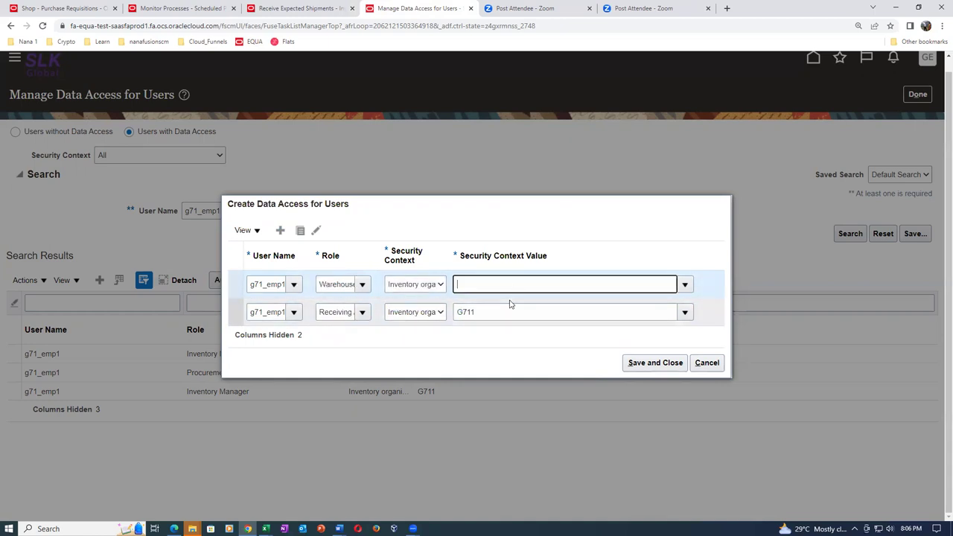
type("G71")
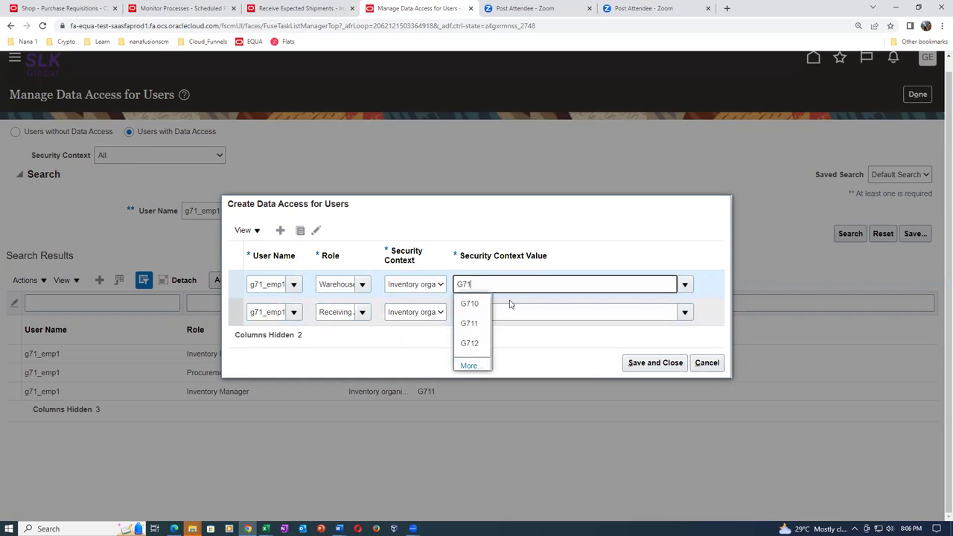
left_click(469, 322)
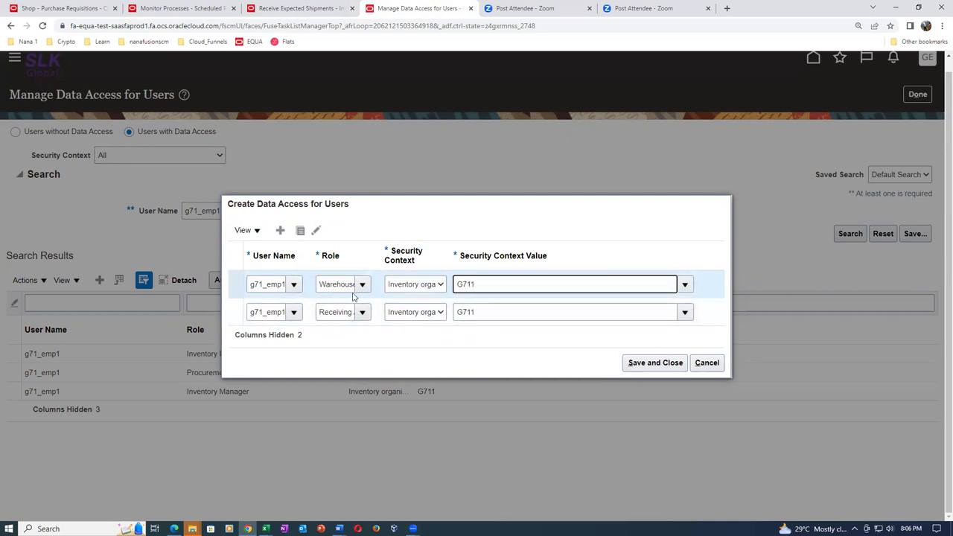
Step: Duplicate the Warehouse Manager row to browse the available roles, then remove the duplicate
left_click(300, 232)
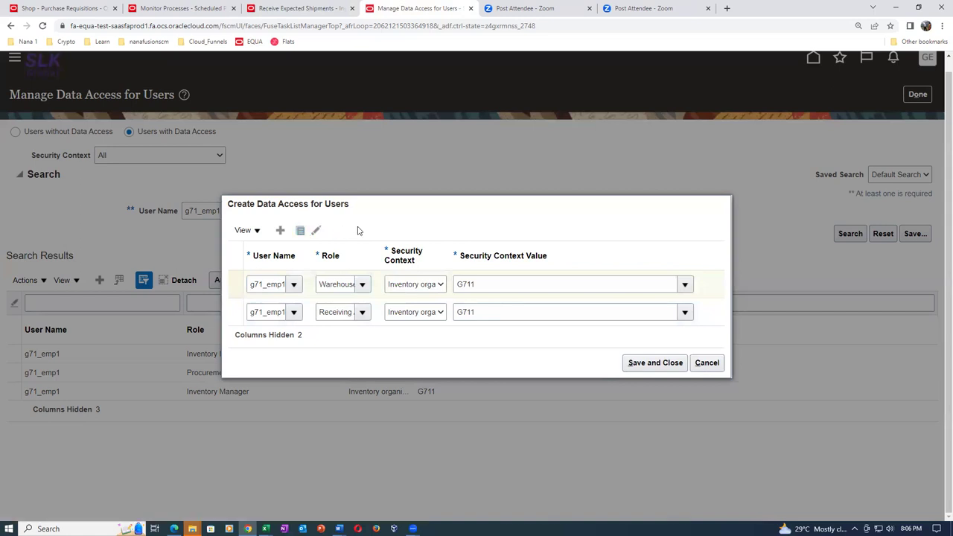
left_click(362, 270)
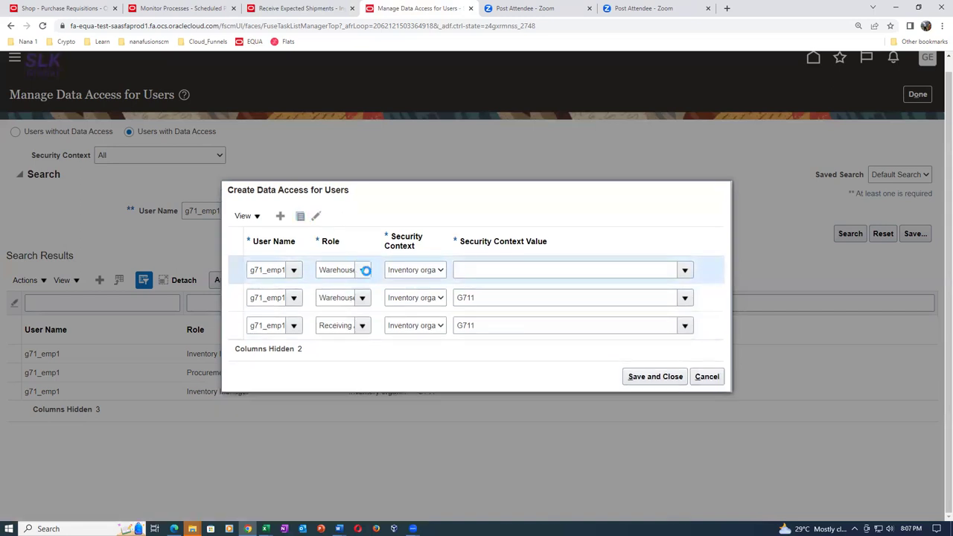
scroll(372, 453, "down", 5)
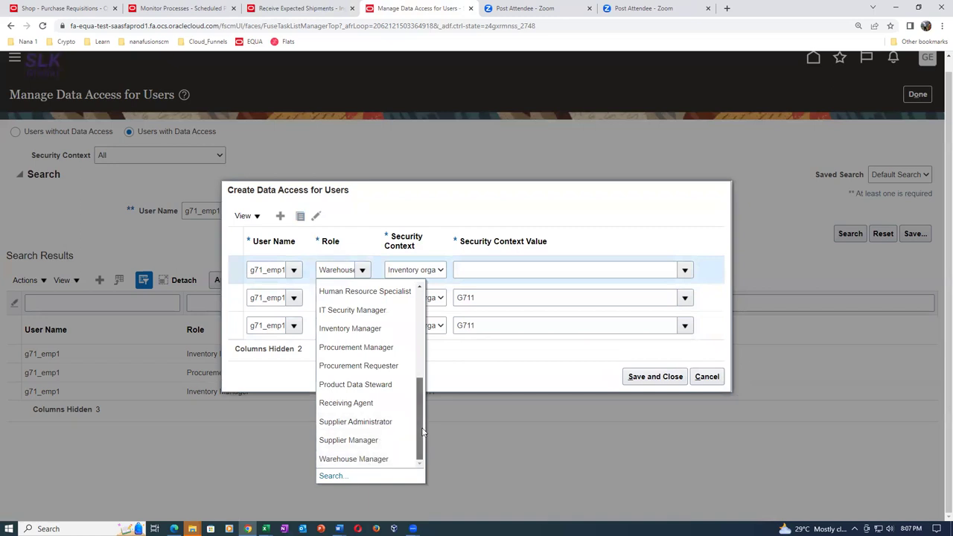
left_click_drag(421, 434, 425, 415)
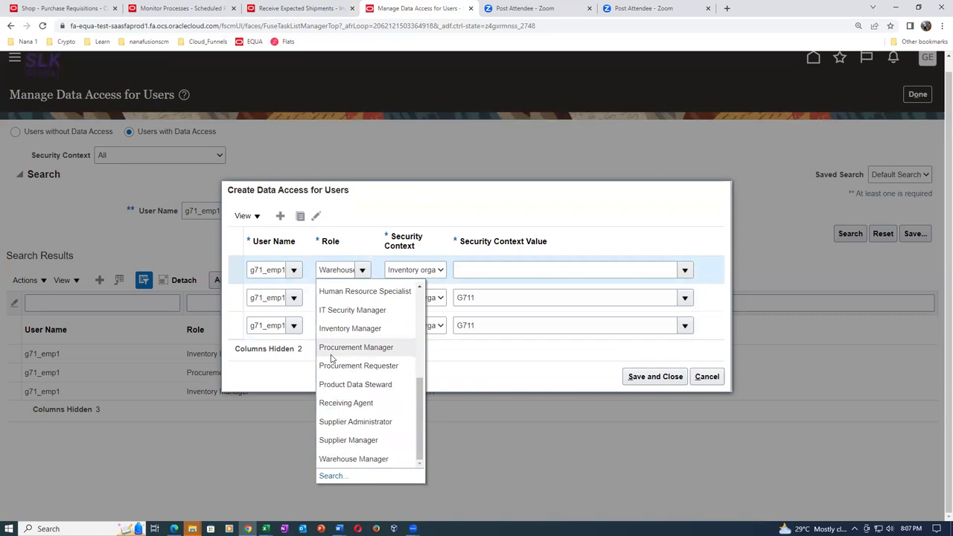
left_click(245, 393)
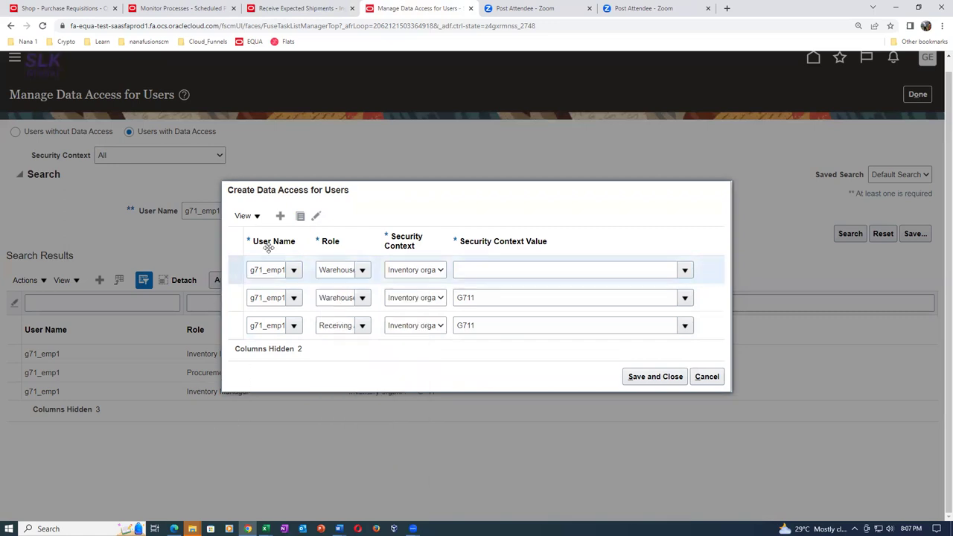
right_click(316, 215)
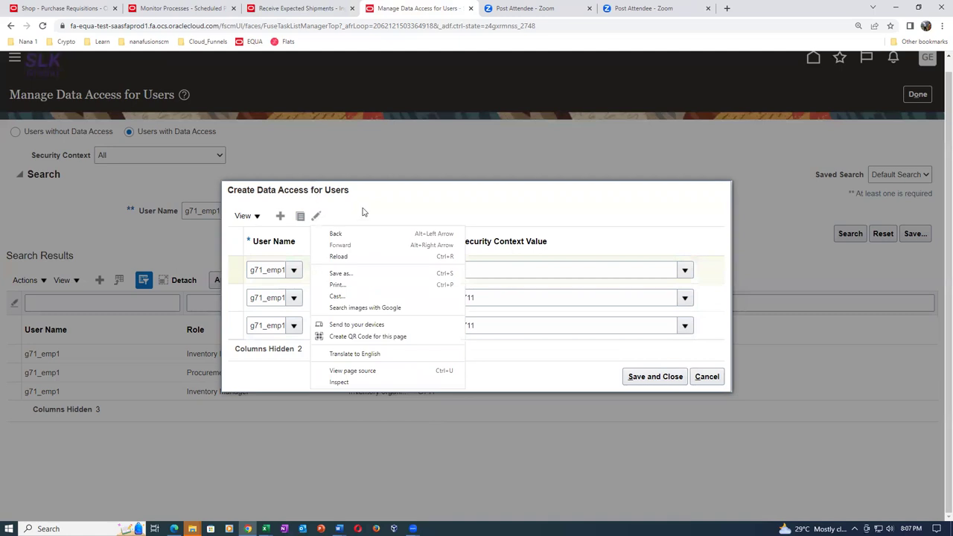
left_click(266, 250)
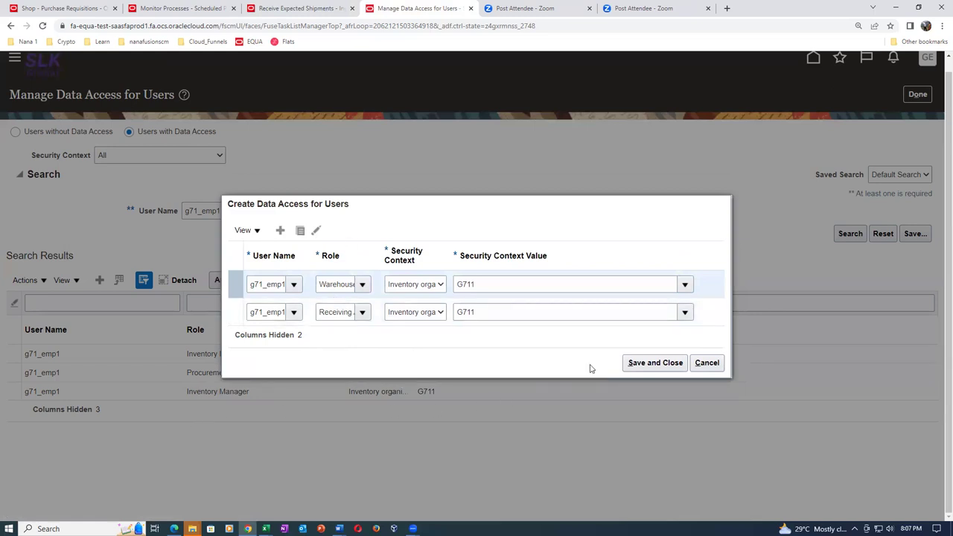
Step: Save the Receiving Agent and Warehouse Manager data access entries and rerun the search for g71_emp1
left_click(654, 364)
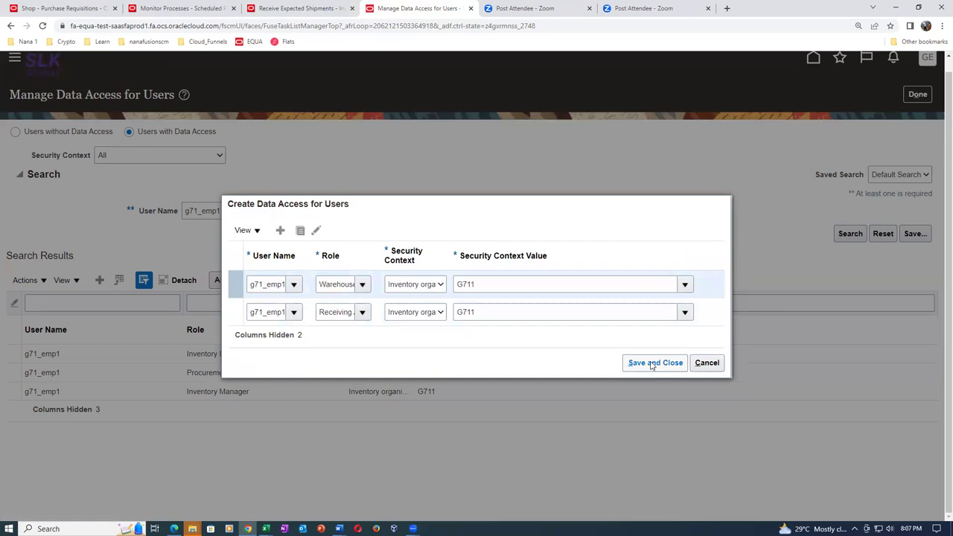
left_click(849, 234)
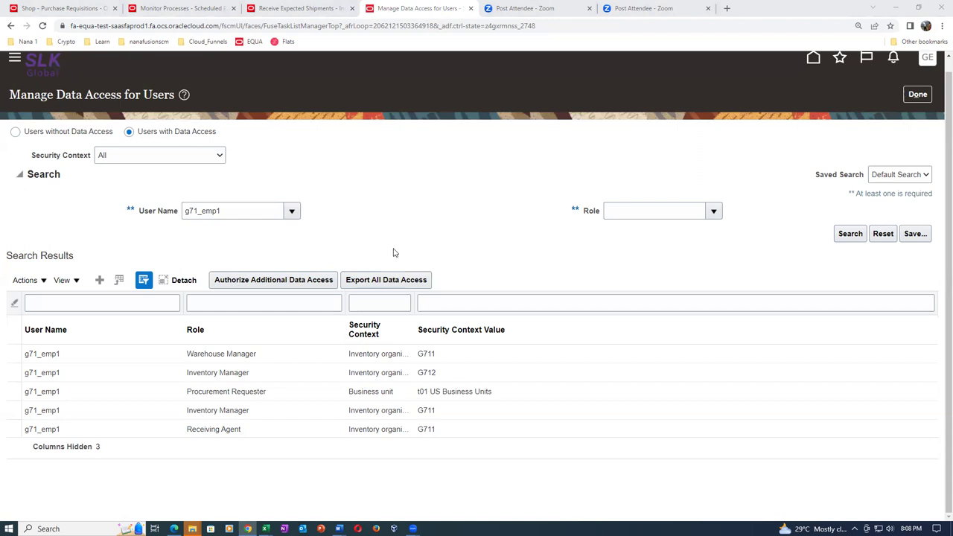
Step: Reload the Receive Expected Shipments task to check its inventory organization, and return to the Inventory Management overview
left_click(307, 10)
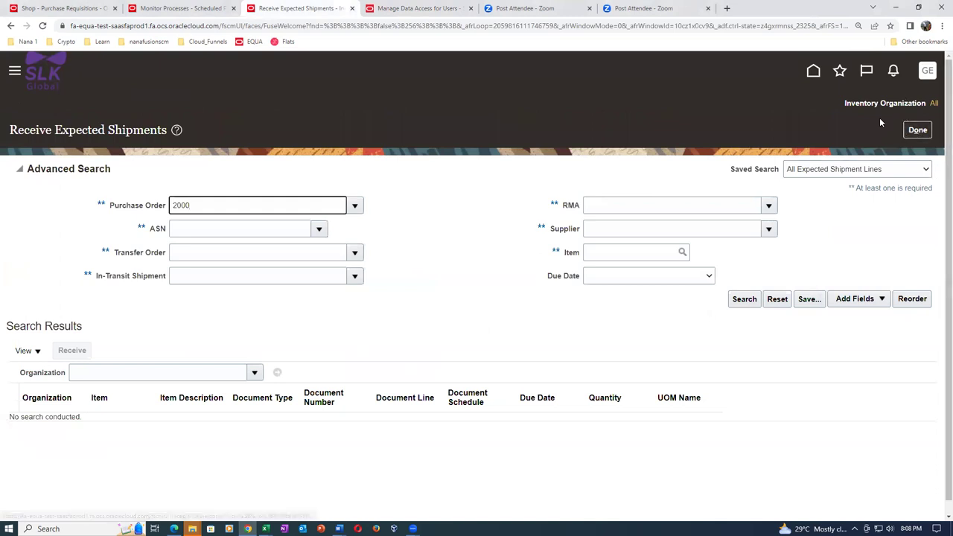
left_click(917, 132)
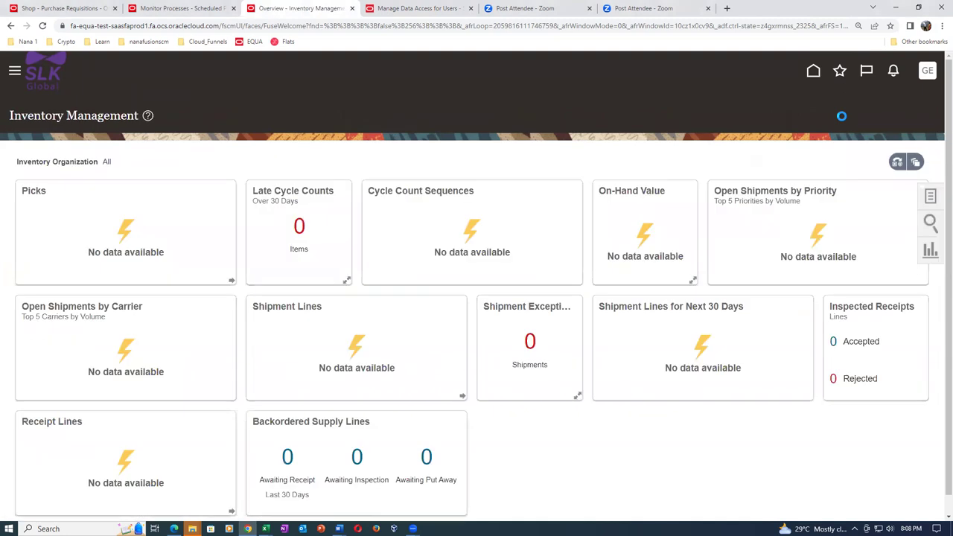
left_click(930, 198)
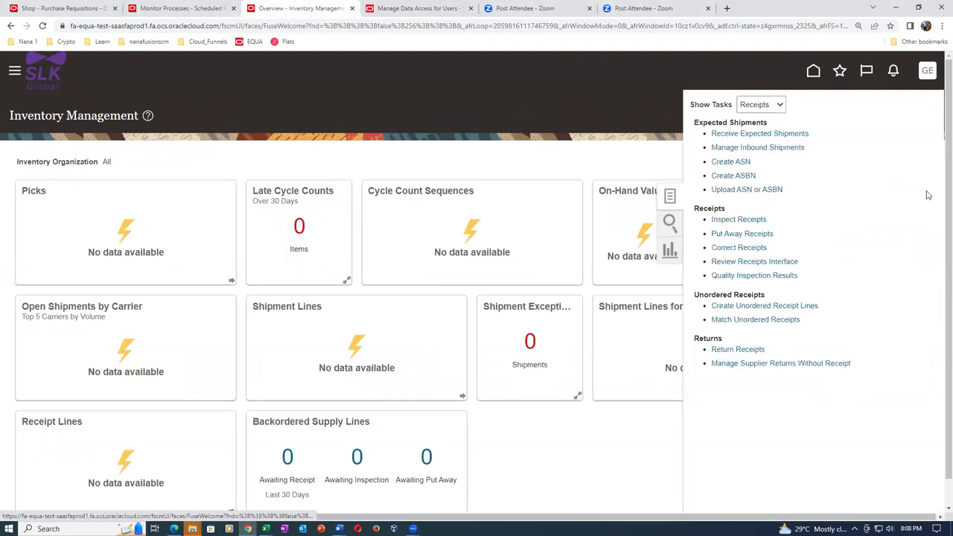
left_click(758, 134)
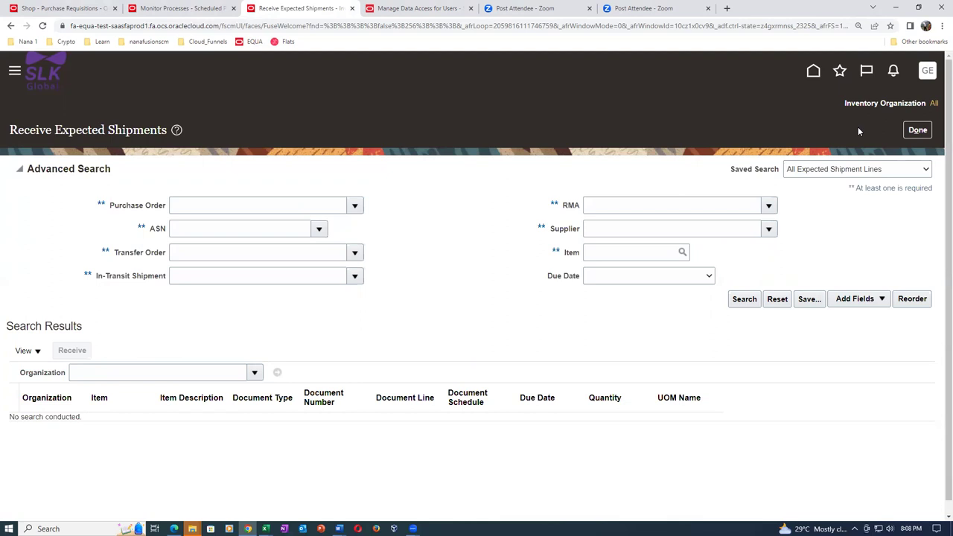
left_click(916, 131)
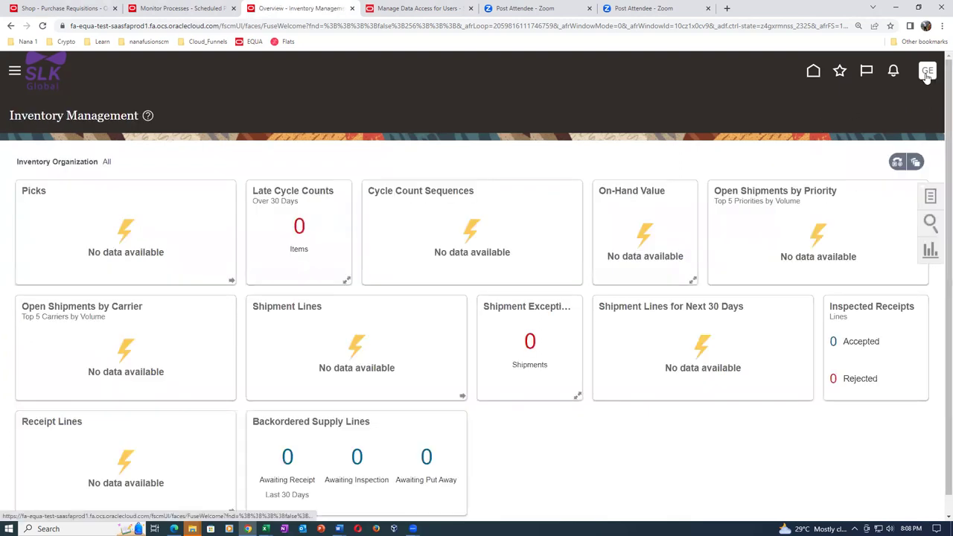
Step: Sign out of Oracle Applications Cloud, confirm the logout and sign back in as g71_emp1
left_click(927, 74)
left_click(909, 99)
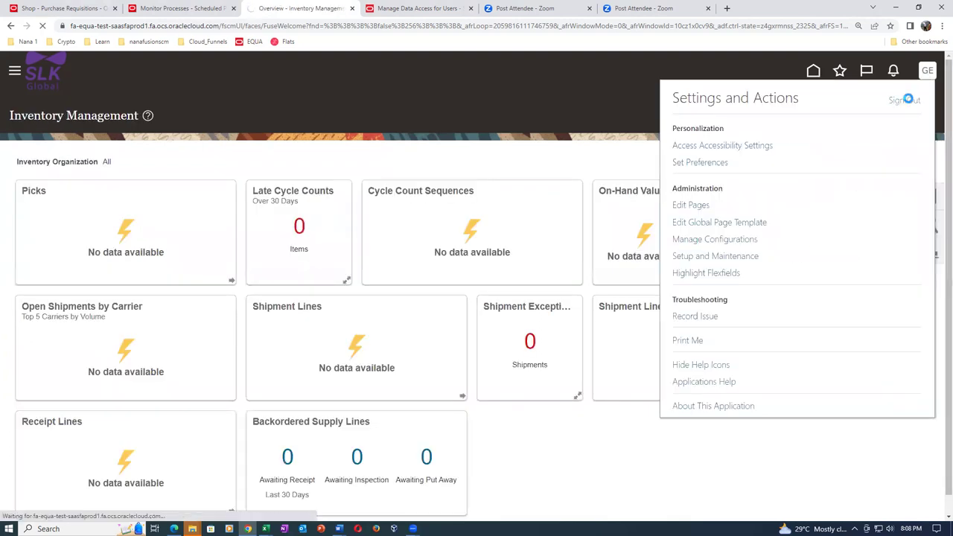
left_click(471, 257)
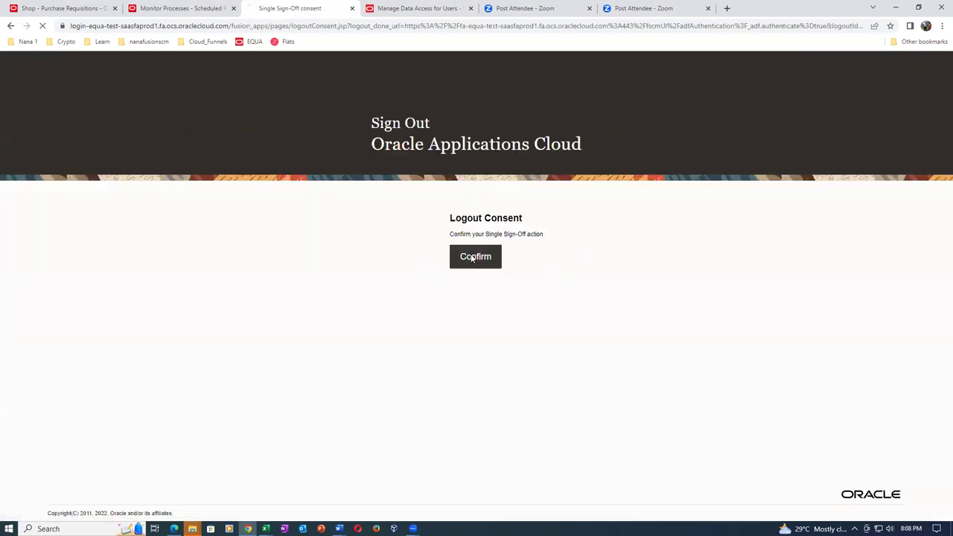
left_click(447, 296)
Step: Close the browser pages for Monitor Processes and Purchase Requisitions
left_click(186, 8)
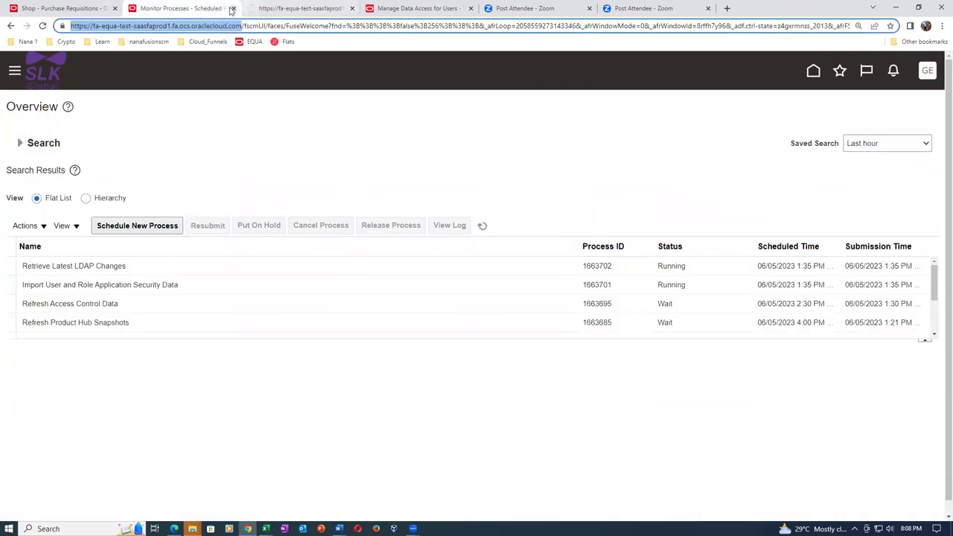
left_click(232, 9)
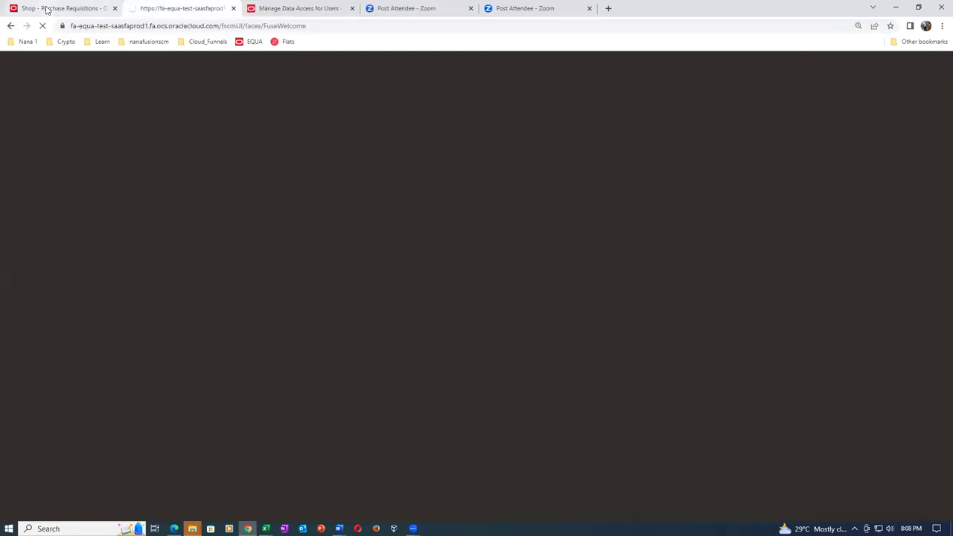
left_click(46, 9)
left_click(114, 8)
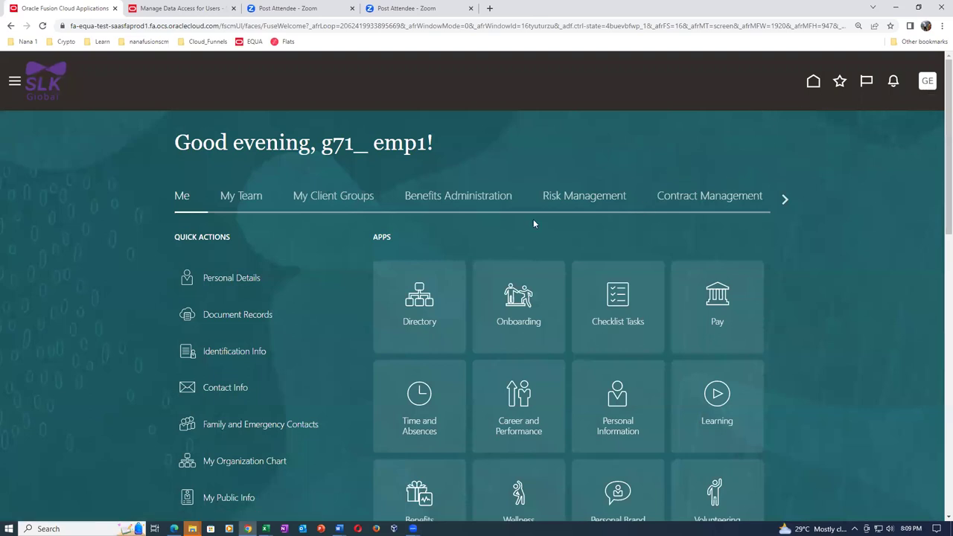
Step: Open the Inventory Management app from the Supply Chain Execution group on the home page
left_click(784, 198)
left_click(783, 199)
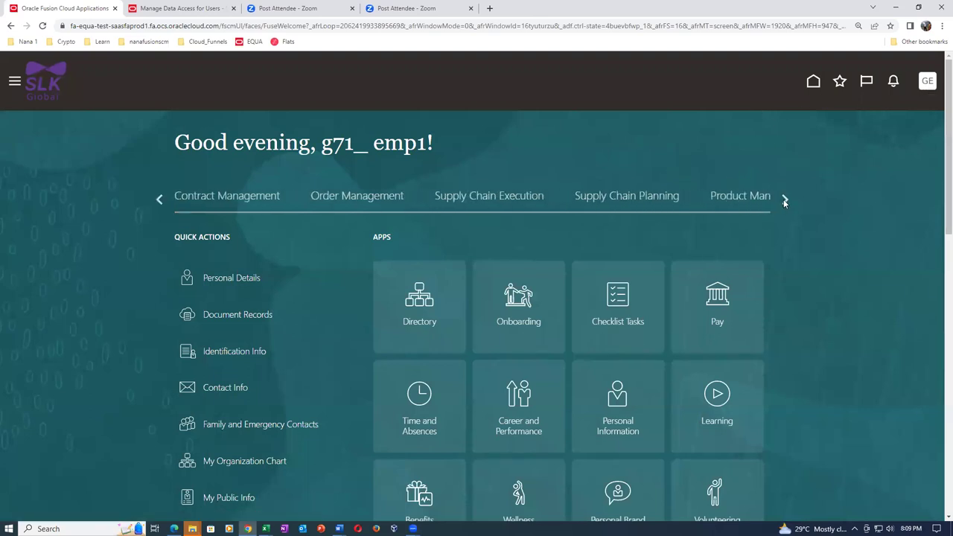
left_click(521, 199)
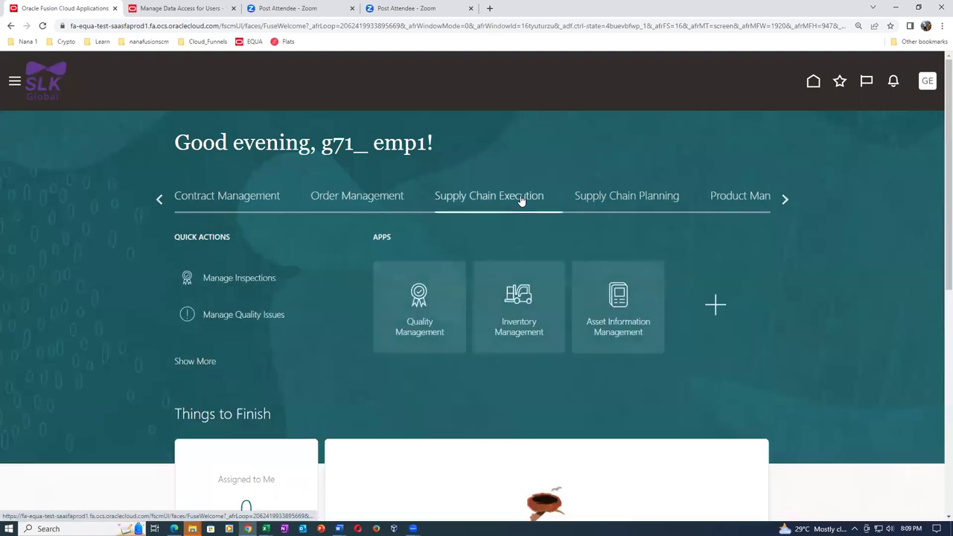
left_click(537, 347)
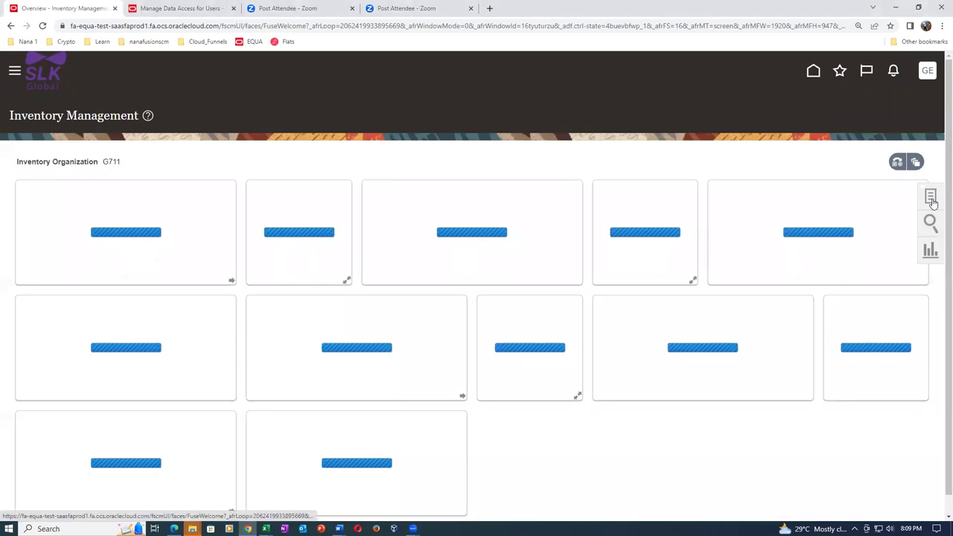
Step: Show the Receipts tasks and open Receive Expected Shipments
left_click(931, 197)
left_click(760, 105)
left_click(761, 158)
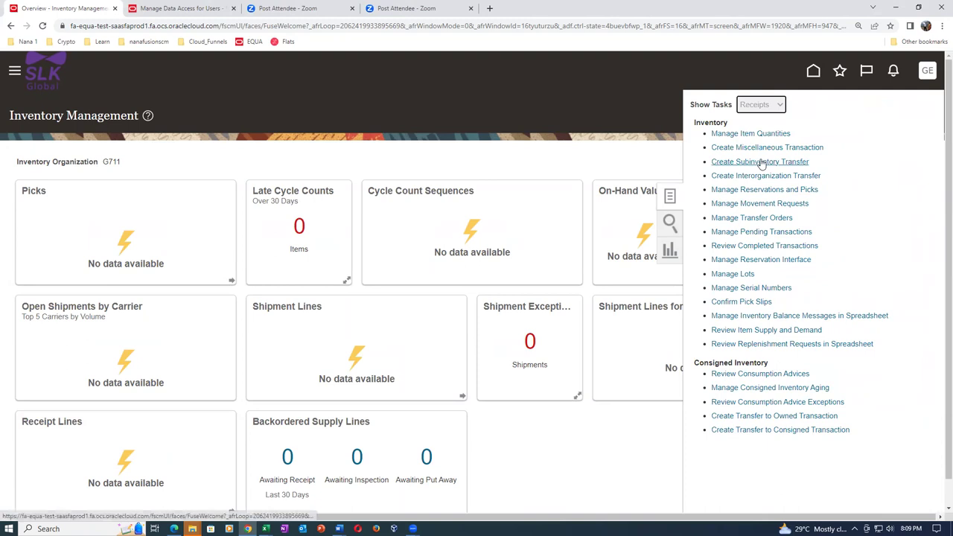
left_click(759, 135)
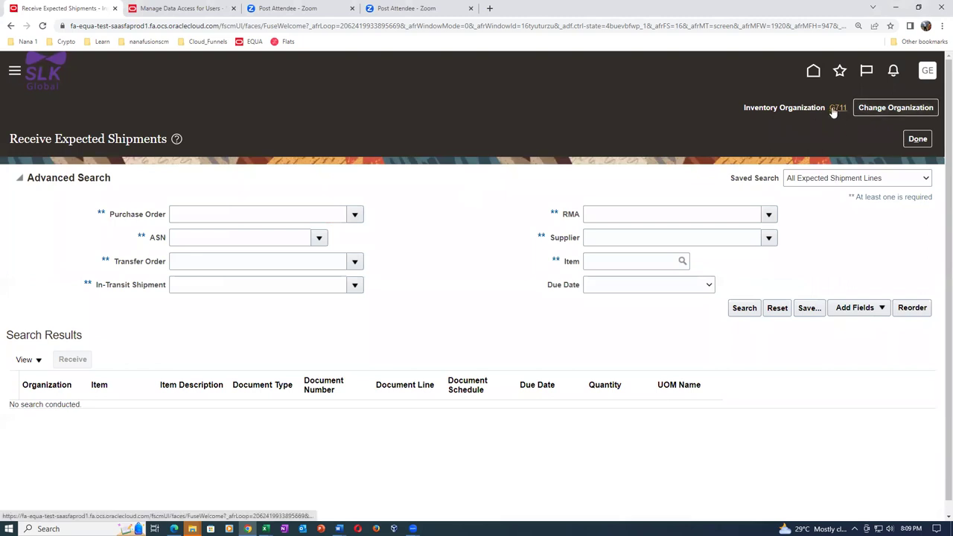
Step: Check which inventory organizations can be chosen for the Receive Expected Shipments task, leaving the selection without changing it
left_click(896, 110)
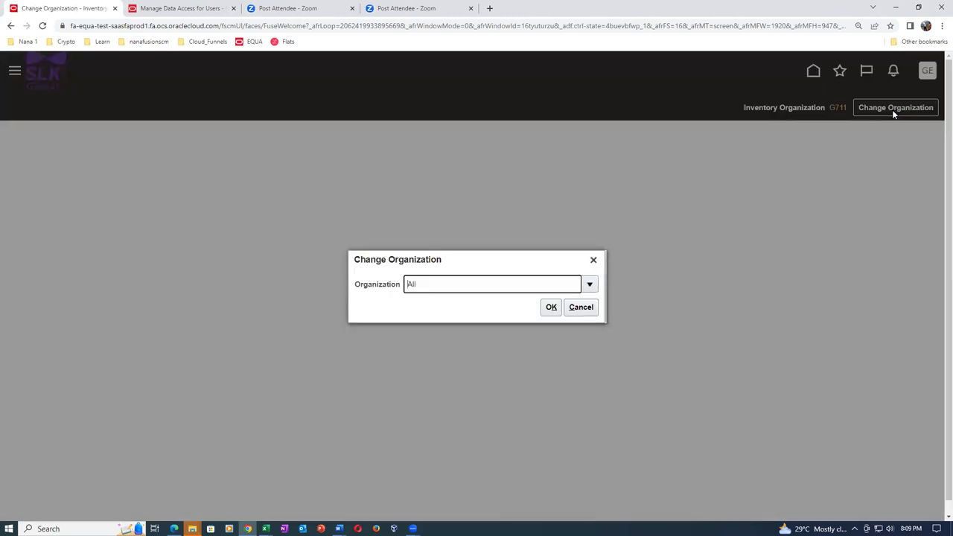
left_click(590, 284)
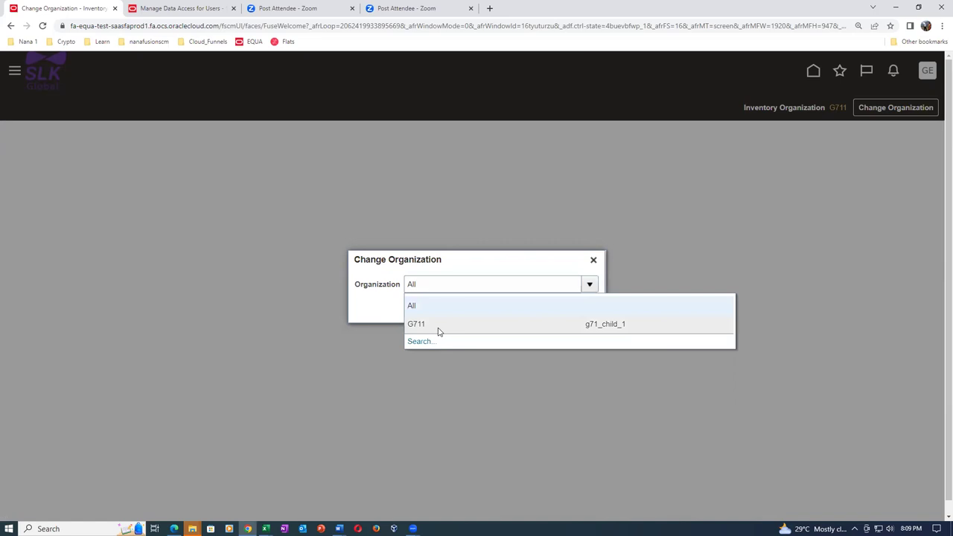
left_click(467, 270)
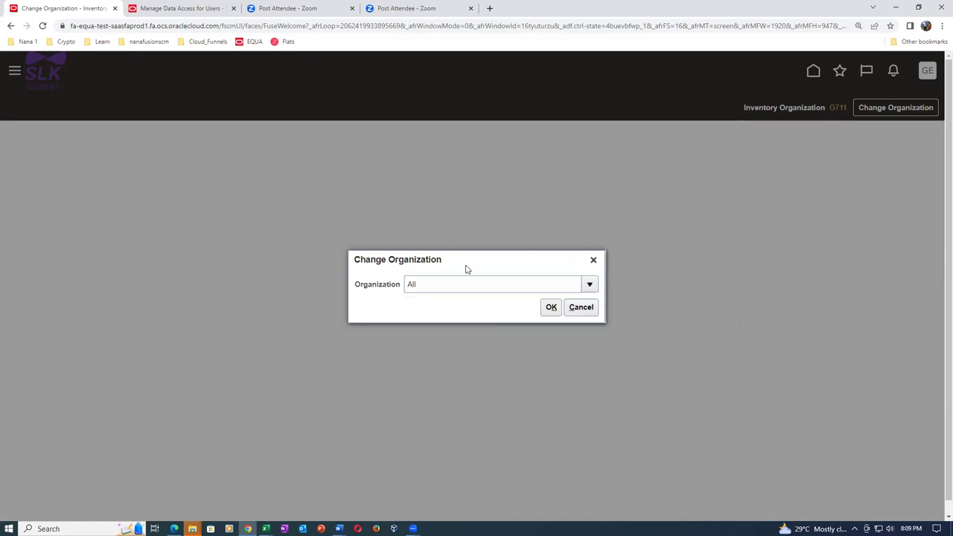
left_click(578, 313)
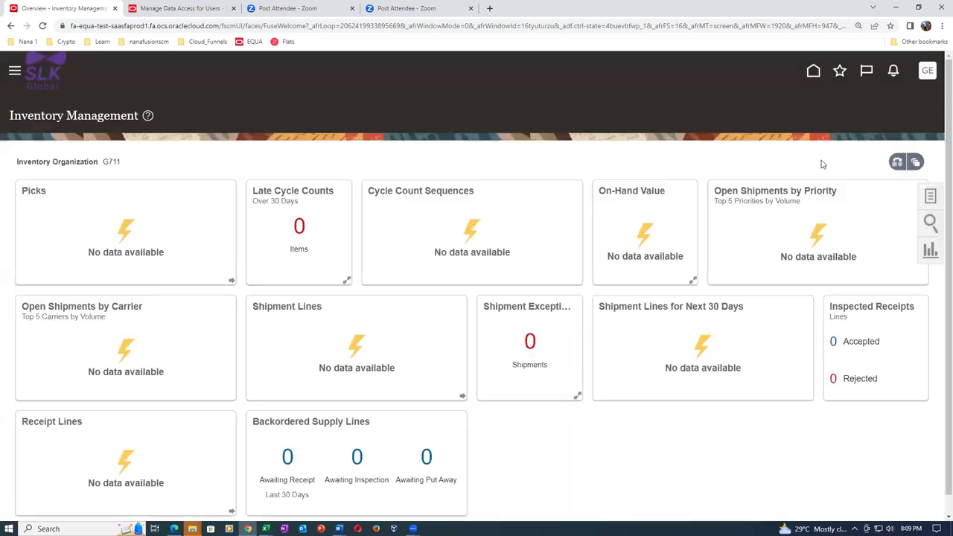
Step: Reopen Receive Expected Shipments and search for the expected lines by the approved purchase order's number
left_click(928, 197)
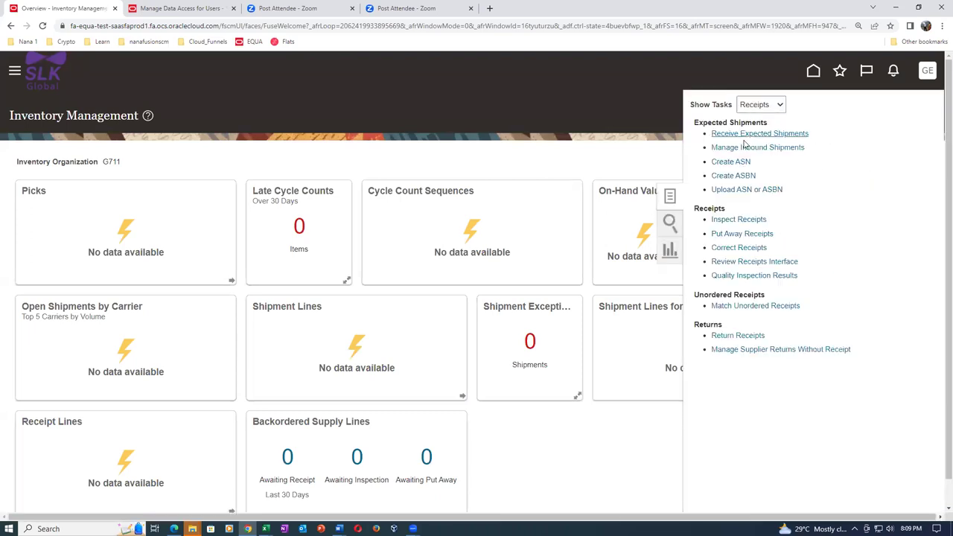
left_click(748, 135)
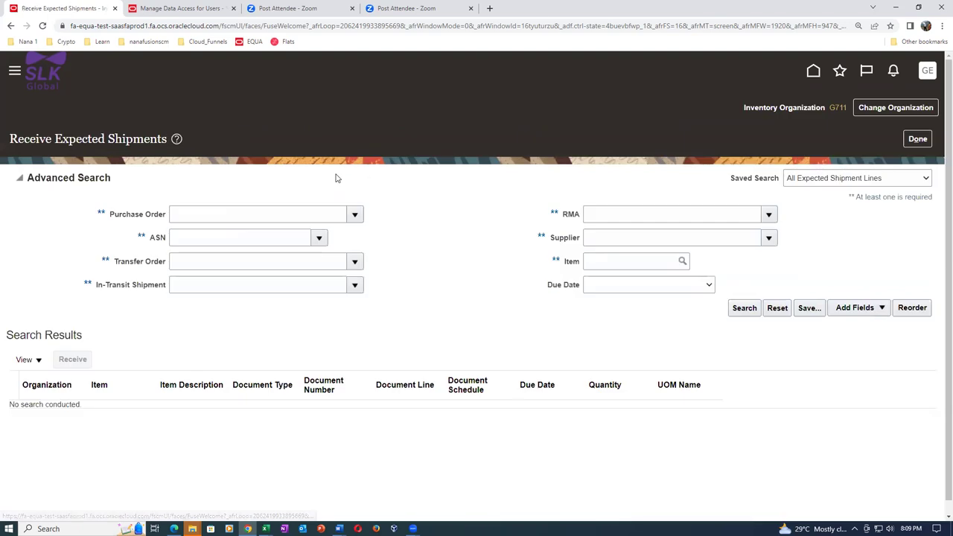
left_click(280, 212)
type("2000")
key("Tab")
left_click(744, 308)
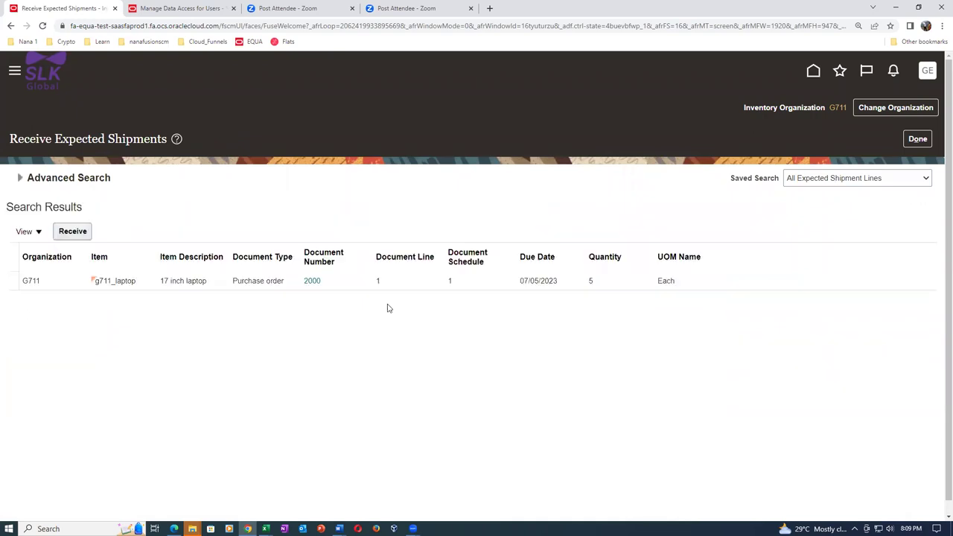
Step: Receive the g711_laptop purchase order line and set its receipt quantity to 3
left_click(13, 281)
left_click(9, 281)
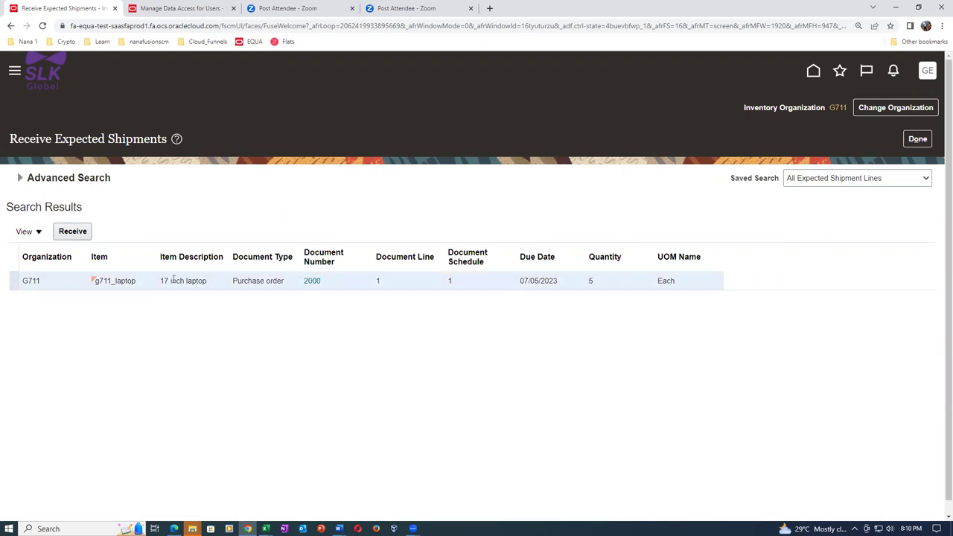
left_click(67, 234)
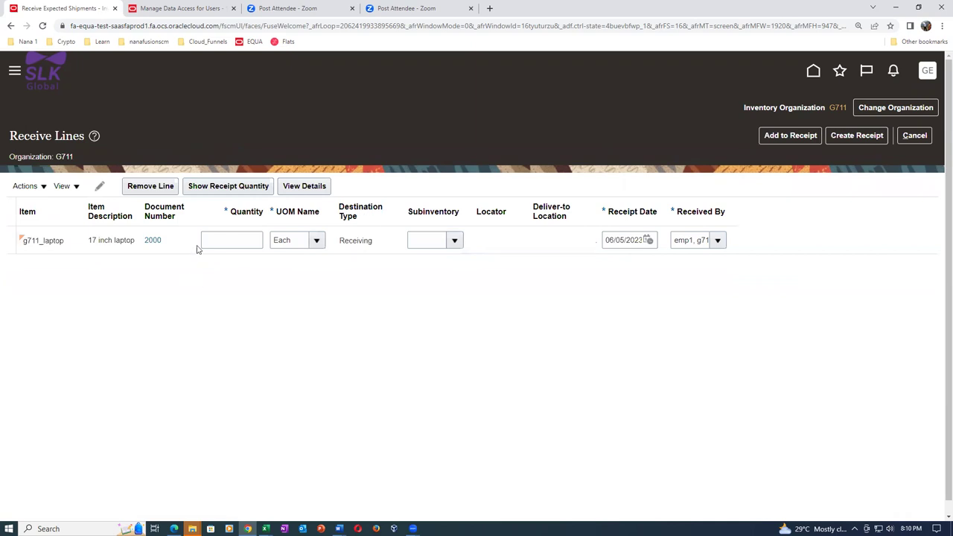
left_click(232, 190)
left_click(257, 241)
type("3")
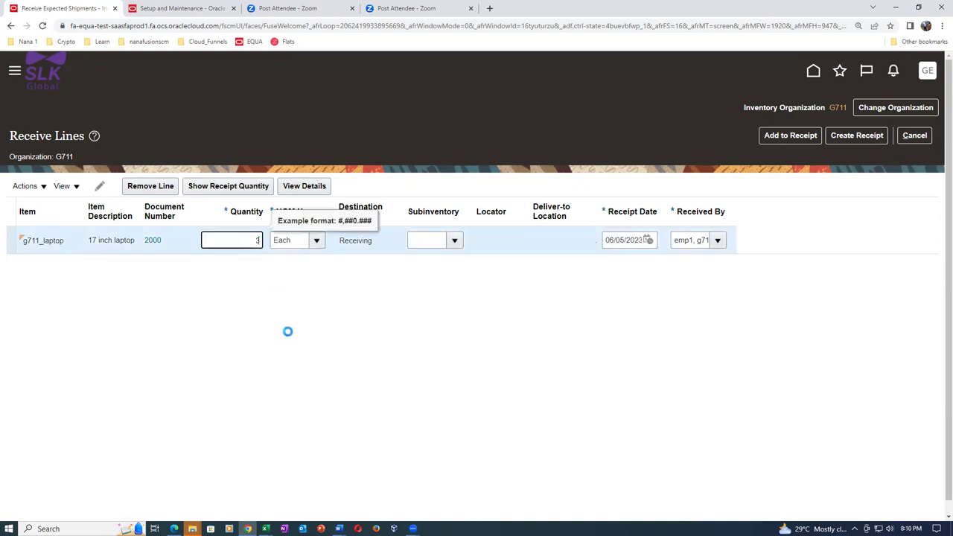
left_click(305, 347)
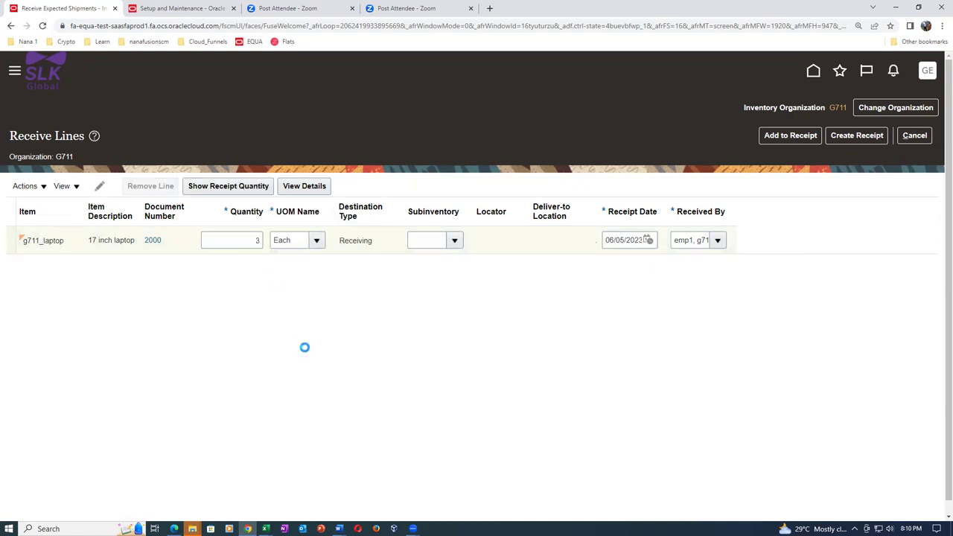
Step: Create a receipt for the g711_laptop line with shipment 23534 and packing slip 56756, leaving the shipping method blank
left_click(878, 138)
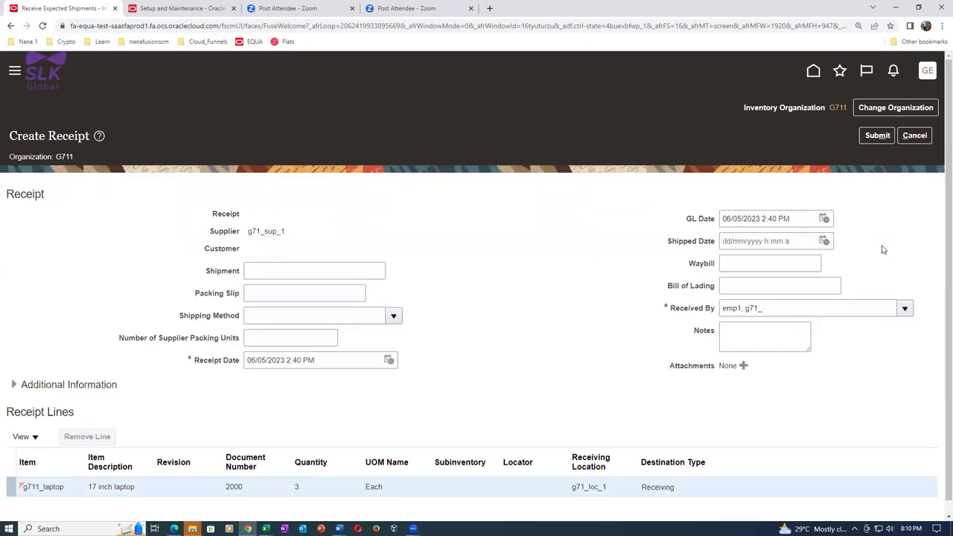
scroll(273, 410, "down", 1)
left_click(256, 260)
type("23534")
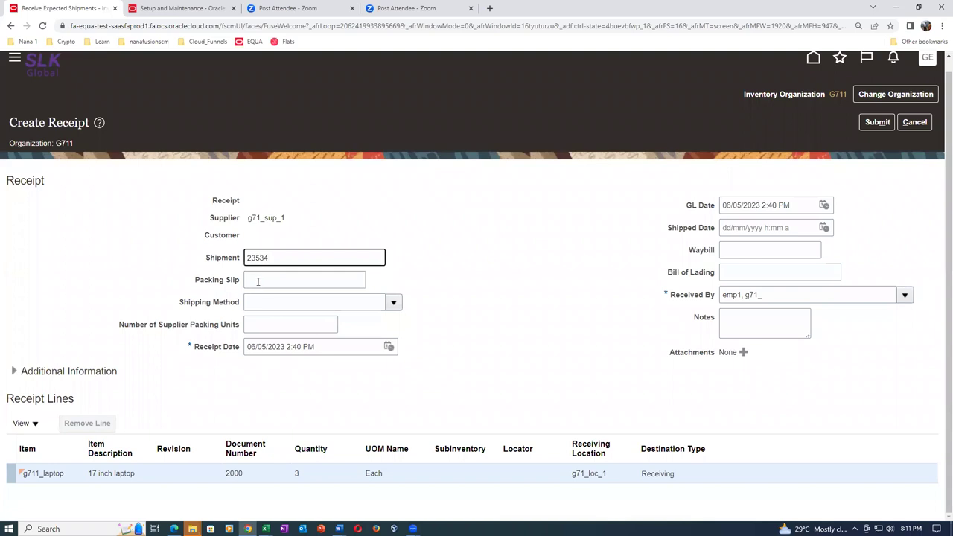
left_click(258, 282)
type("56756")
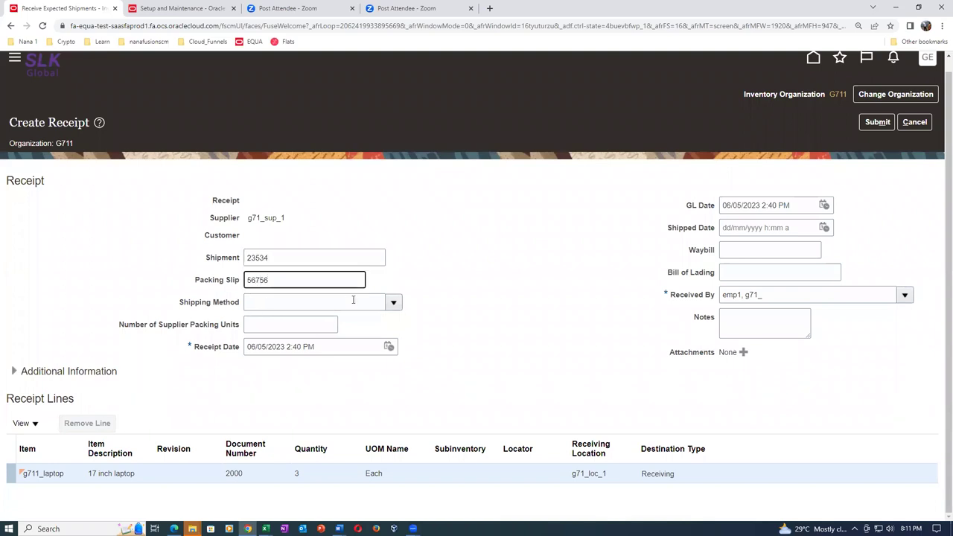
left_click(395, 303)
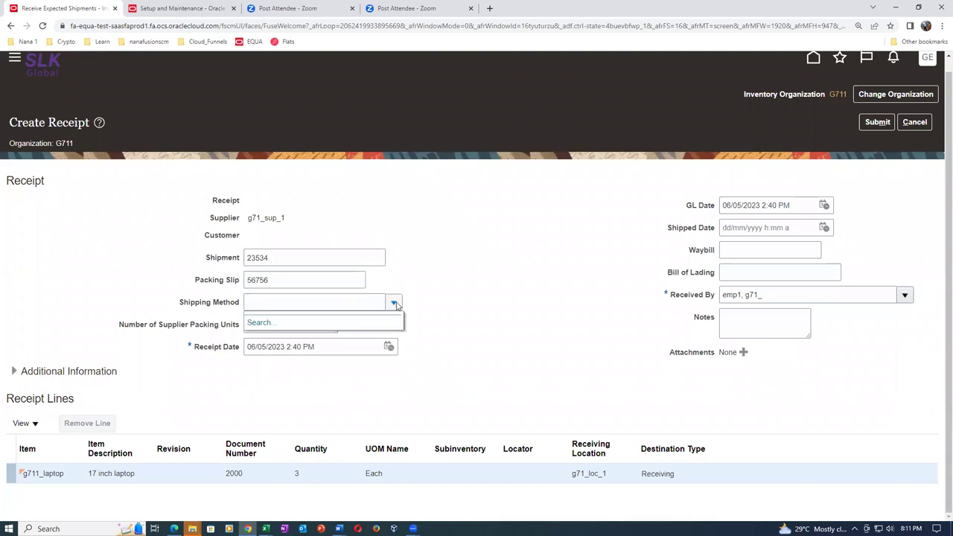
left_click(439, 283)
Step: Fill in the receipt's waybill as 54654, bill of lading as 56756 and notes as "gfvjghfjf"
left_click(779, 249)
type("54654")
left_click(796, 268)
type("56756")
left_click(790, 313)
type("gfvjghfjf")
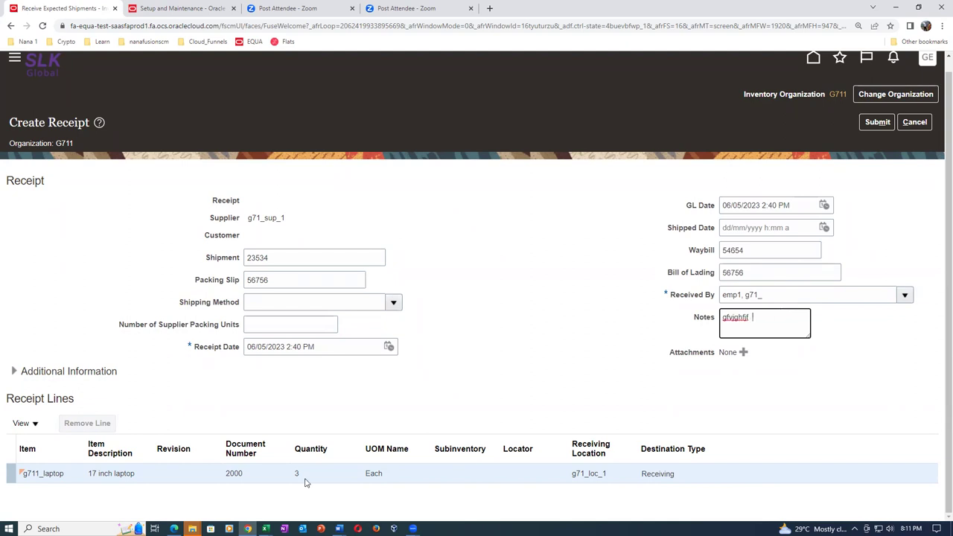
Step: Submit the receipt for the g711_laptop line and acknowledge the confirmation
left_click(877, 124)
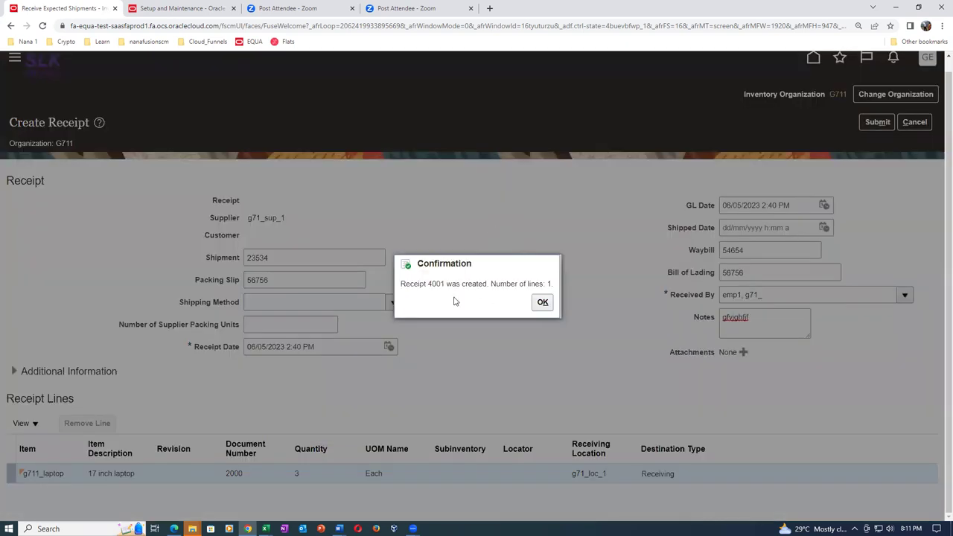
left_click_drag(429, 284, 445, 280)
left_click(542, 303)
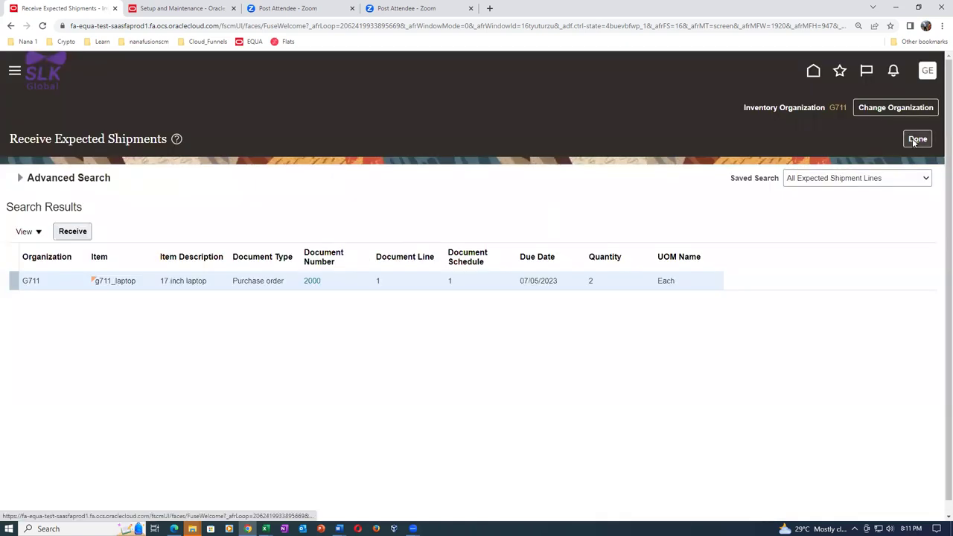
Step: Close the expected shipments and search the put away receipts in G711 for receipt 4001
left_click(918, 139)
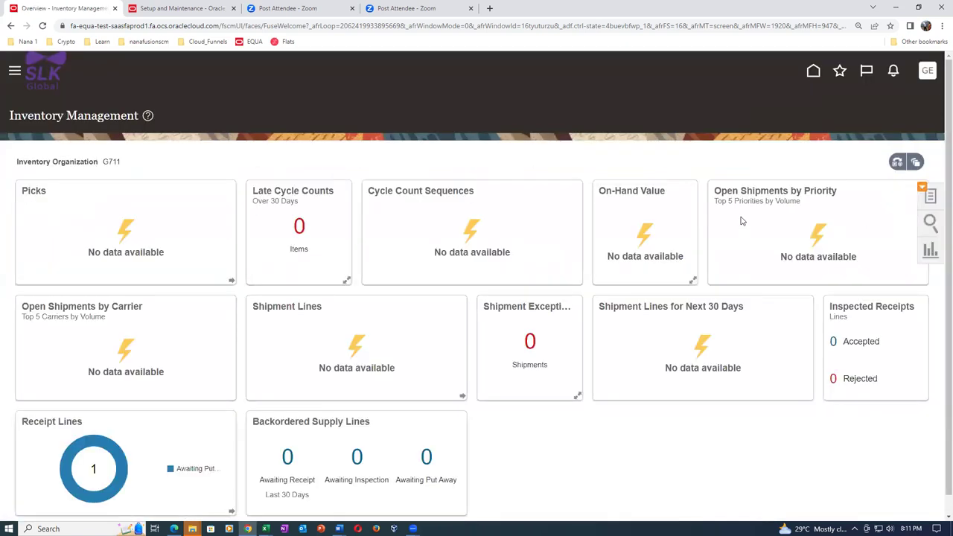
left_click(932, 196)
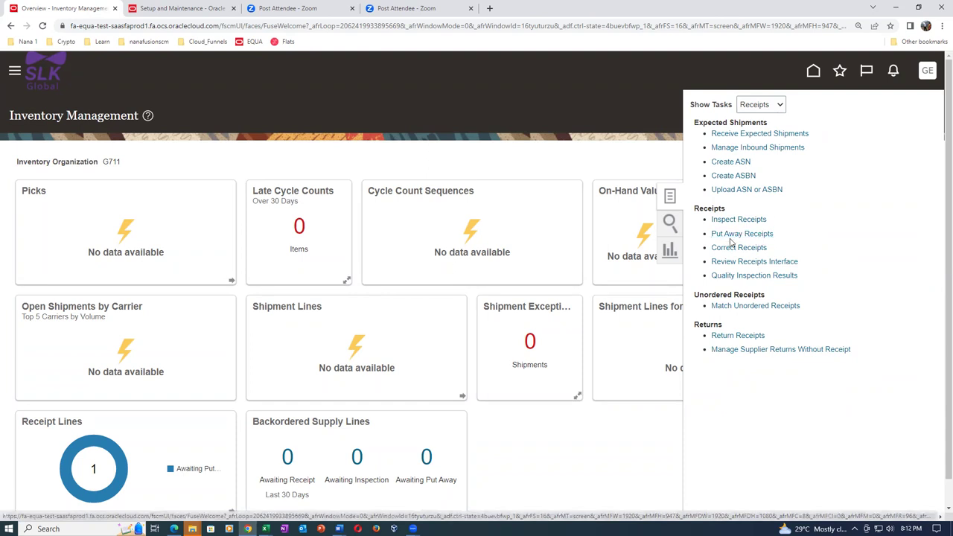
left_click(741, 234)
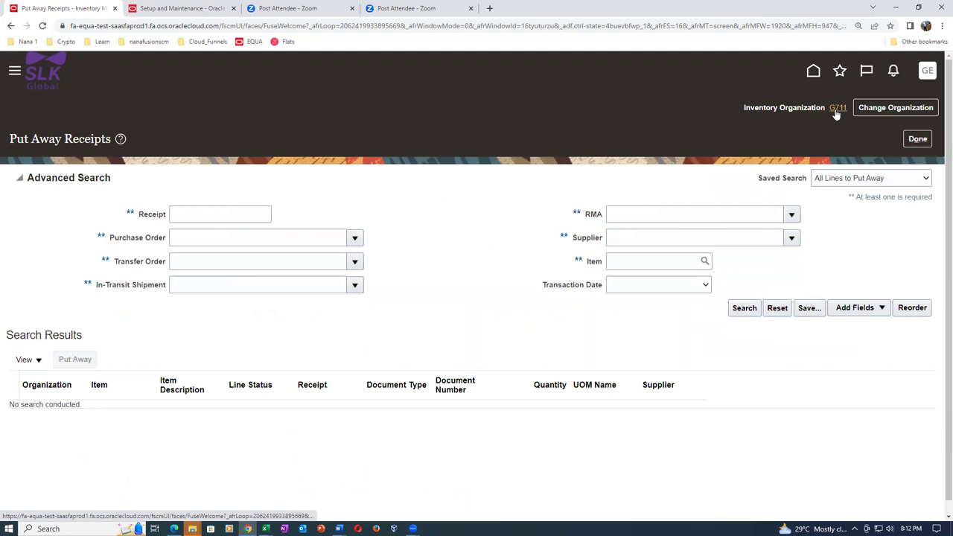
left_click(213, 215)
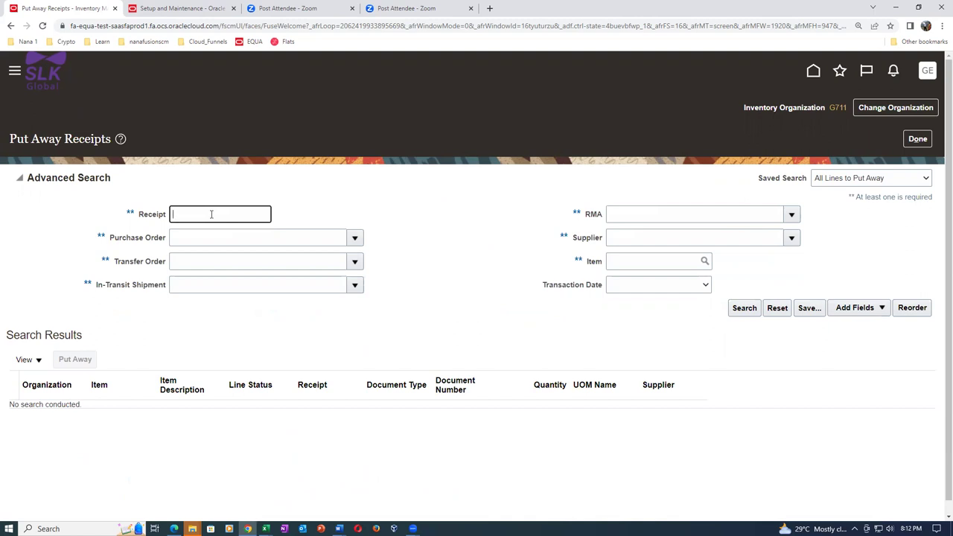
type("4001")
key("Tab")
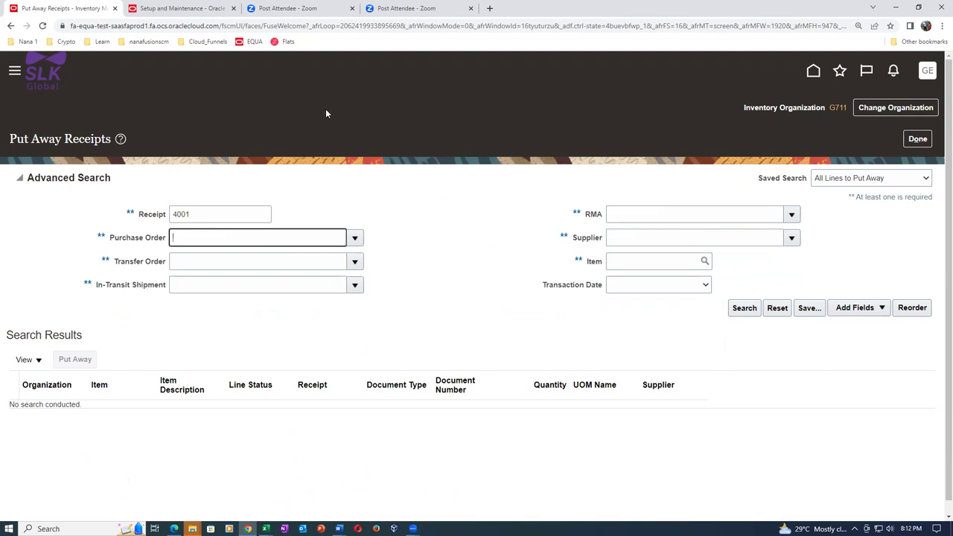
left_click(747, 310)
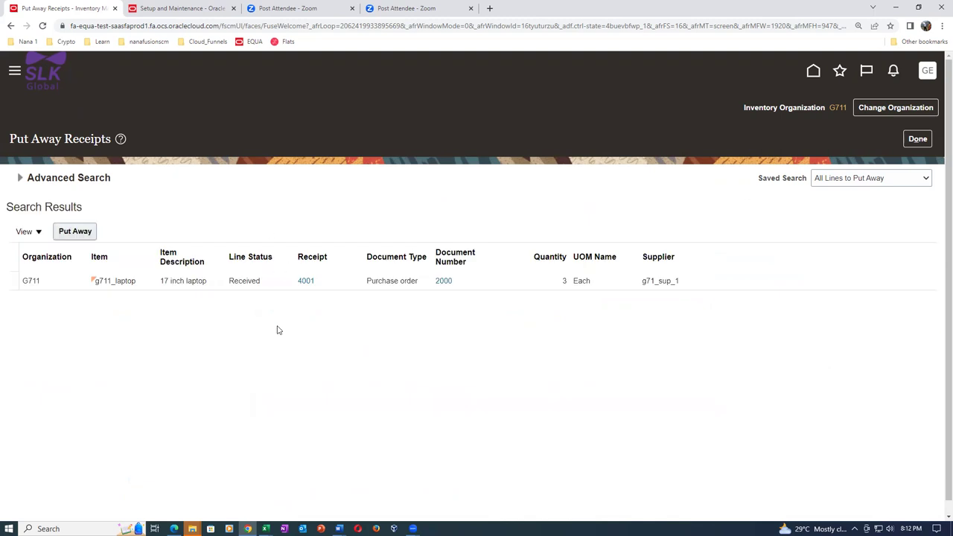
Step: Put away the g711_laptop receipt line with quantity 3 into subinventory RMS_1, submit it, and finish the put away task
left_click(12, 282)
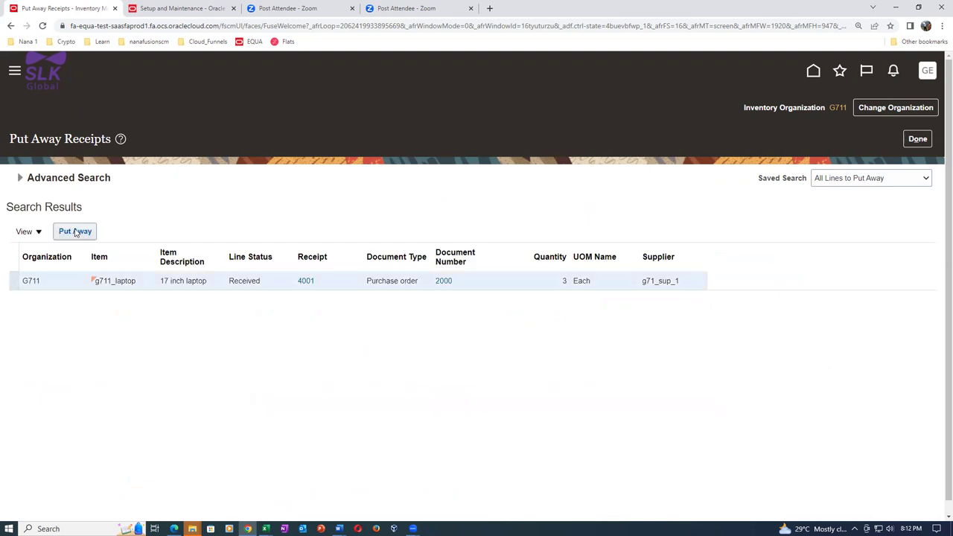
left_click(76, 232)
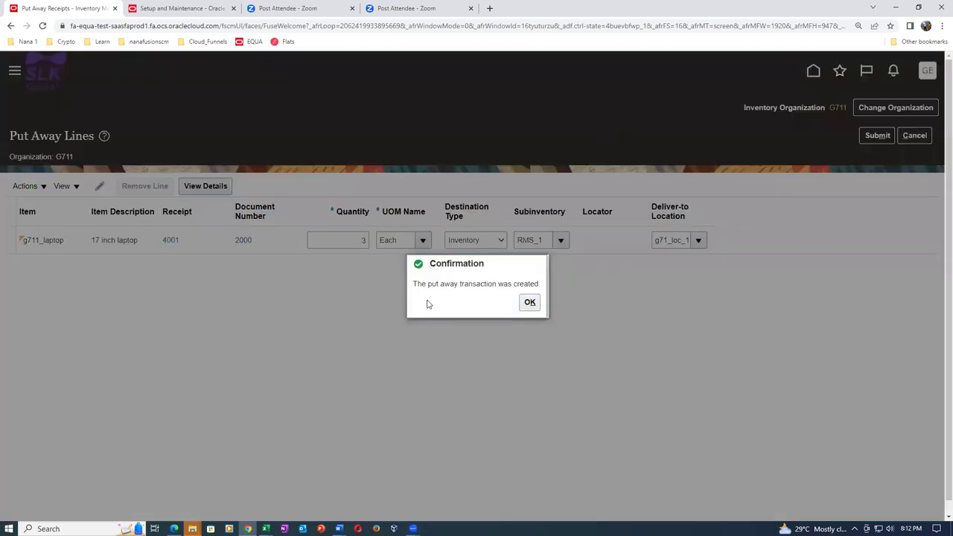
left_click(530, 304)
left_click(920, 139)
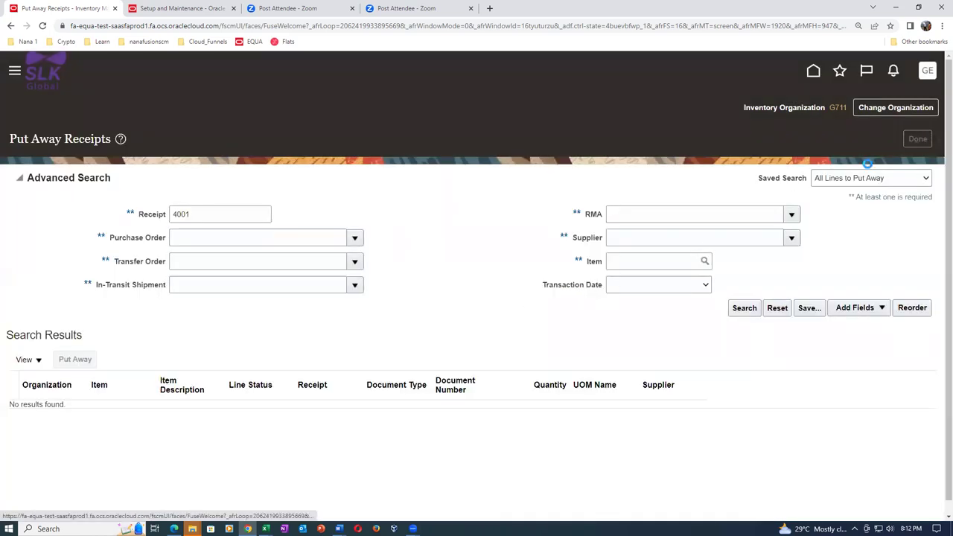
Step: Open Manage Item Quantities from the Inventory tasks and search organization G711 for on-hand quantities of item g711
left_click(931, 196)
left_click(752, 109)
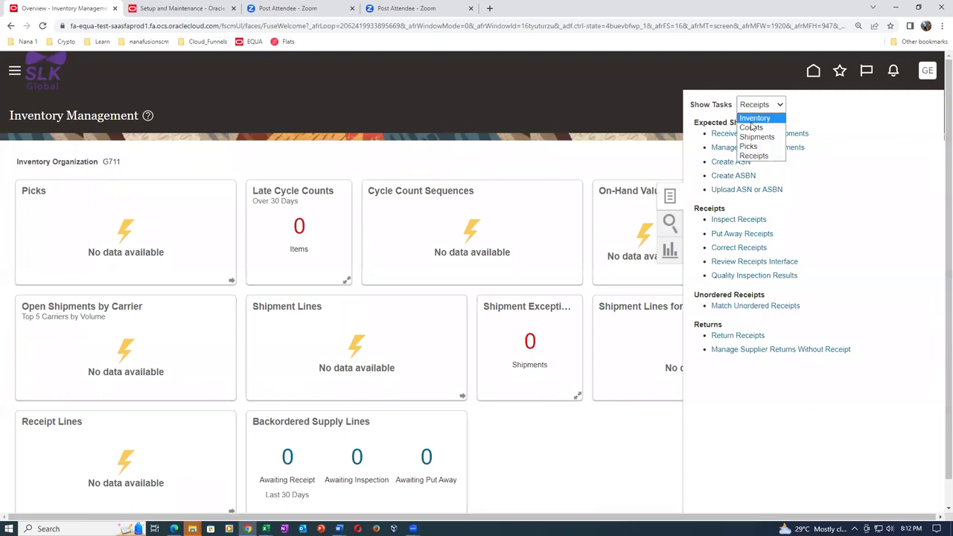
left_click(754, 119)
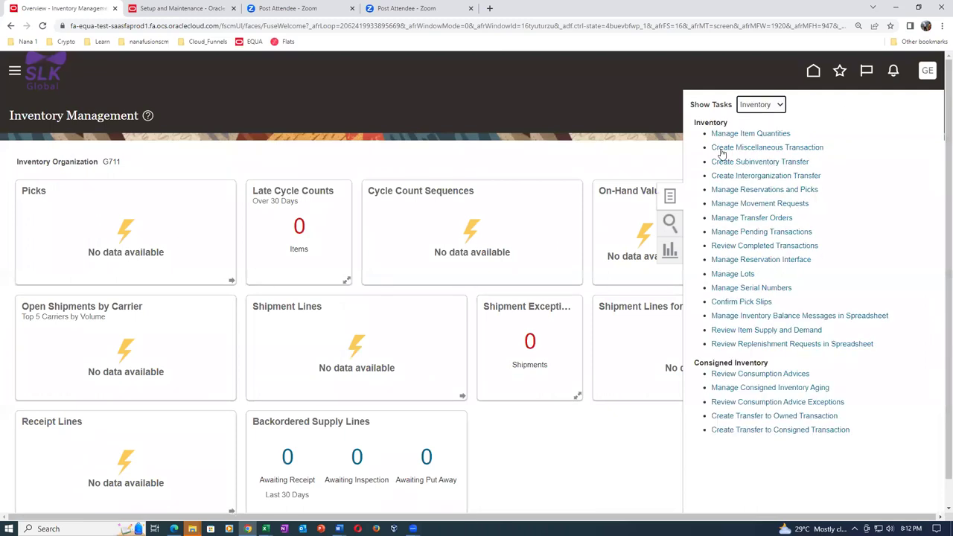
left_click(742, 134)
left_click(148, 217)
type("g711")
key("Tab")
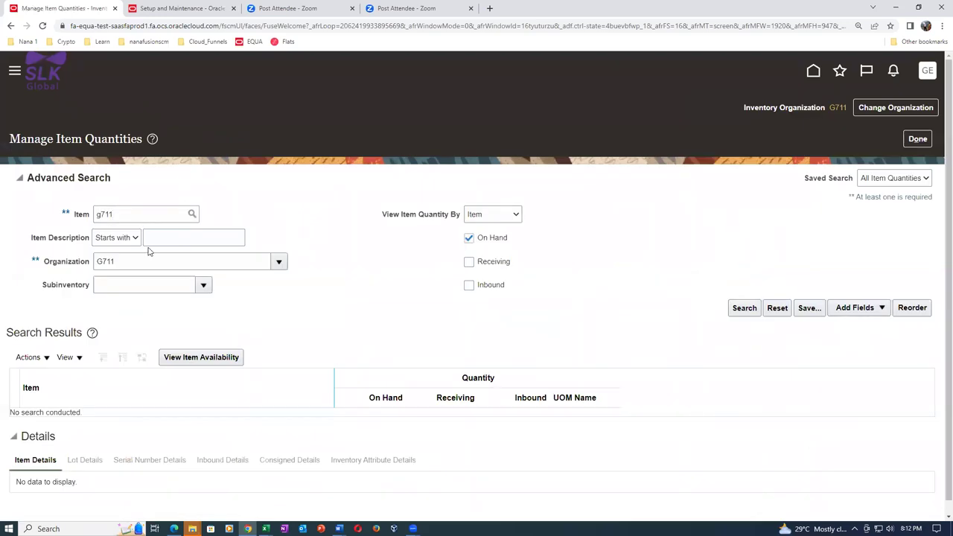
left_click(743, 310)
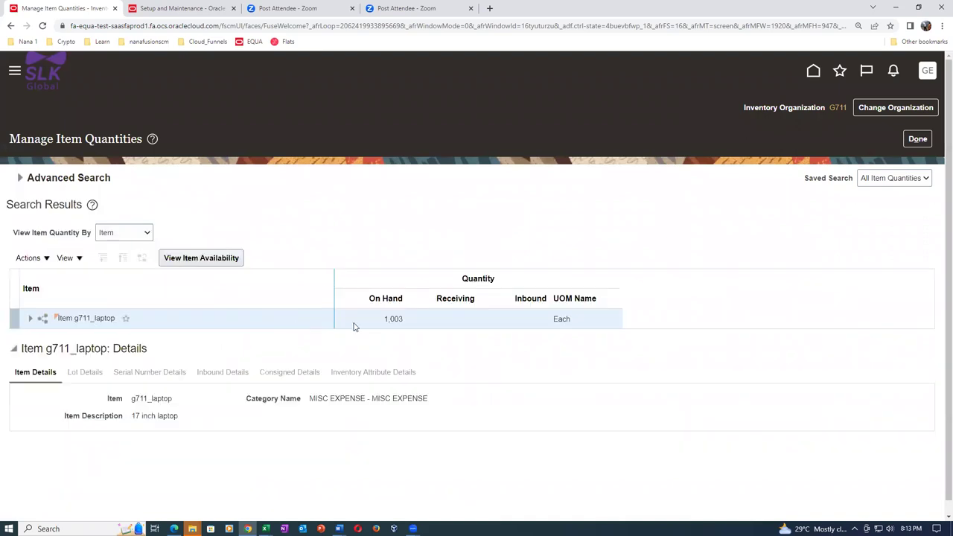
Step: Expand the g711_laptop quantities through organization G711 to subinventory RMS_1, then close the item quantities
left_click(32, 322)
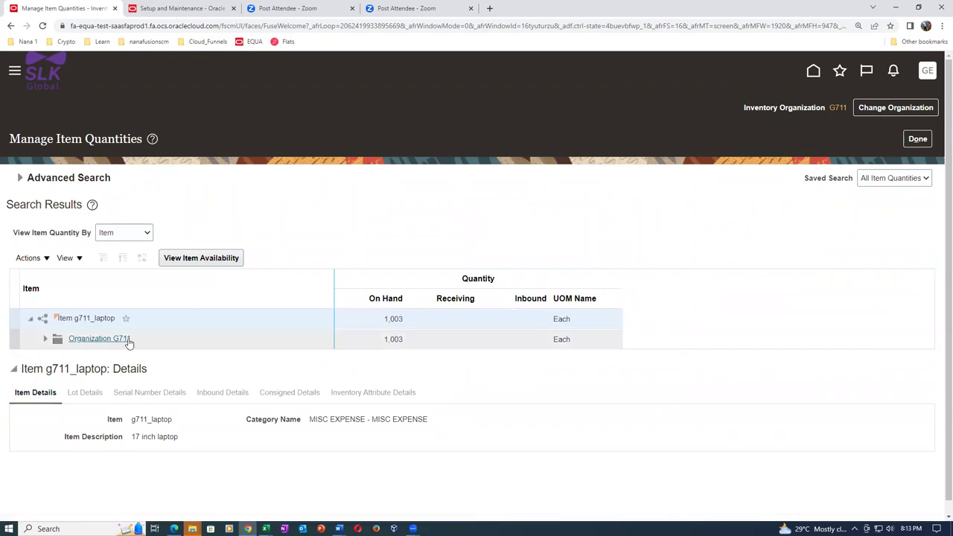
left_click(45, 339)
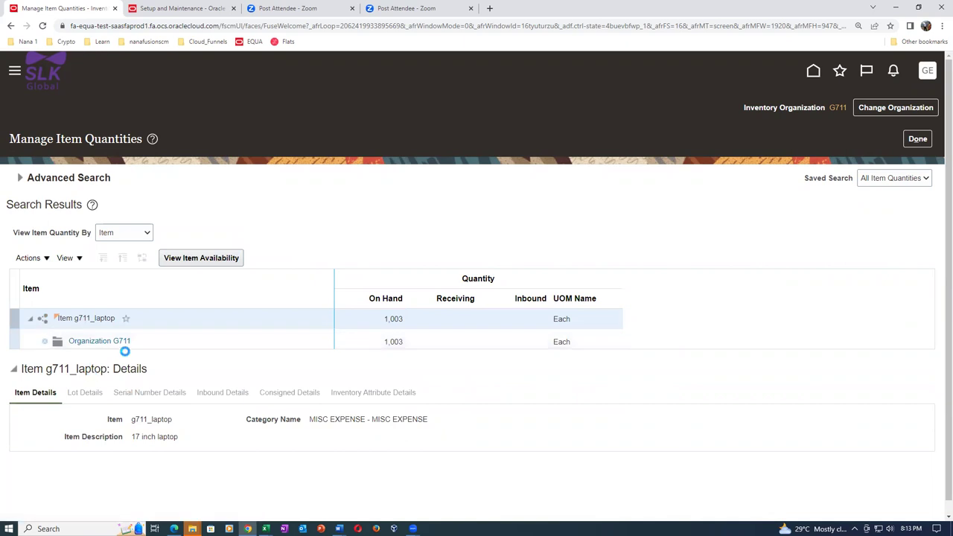
left_click(168, 364)
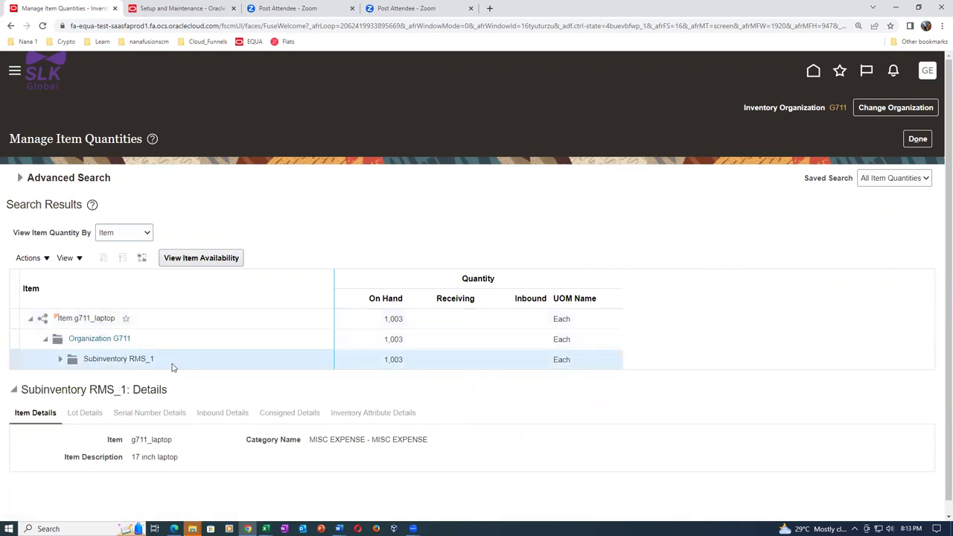
left_click(909, 140)
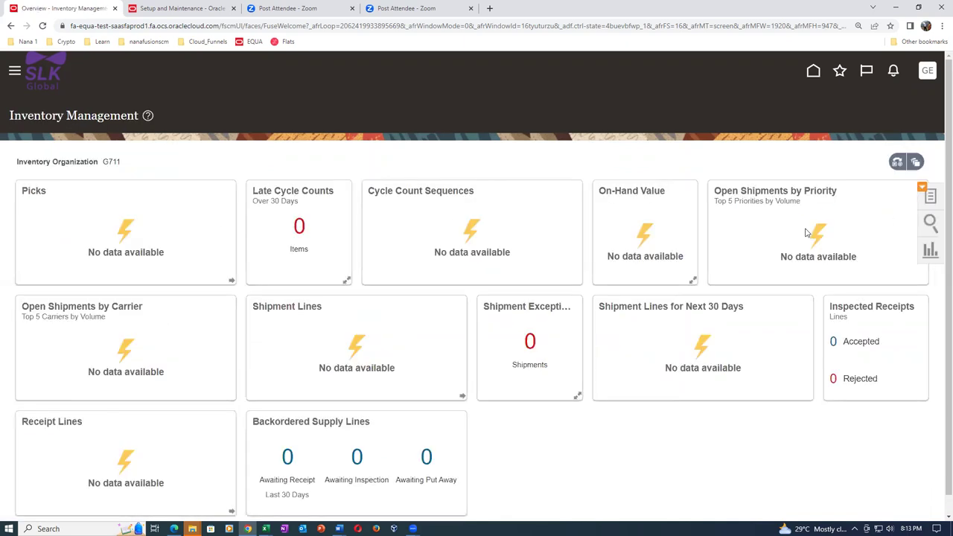
Step: Search the completed inventory transactions in G711 for item g711_laptop dated 06/05/2023
left_click(931, 197)
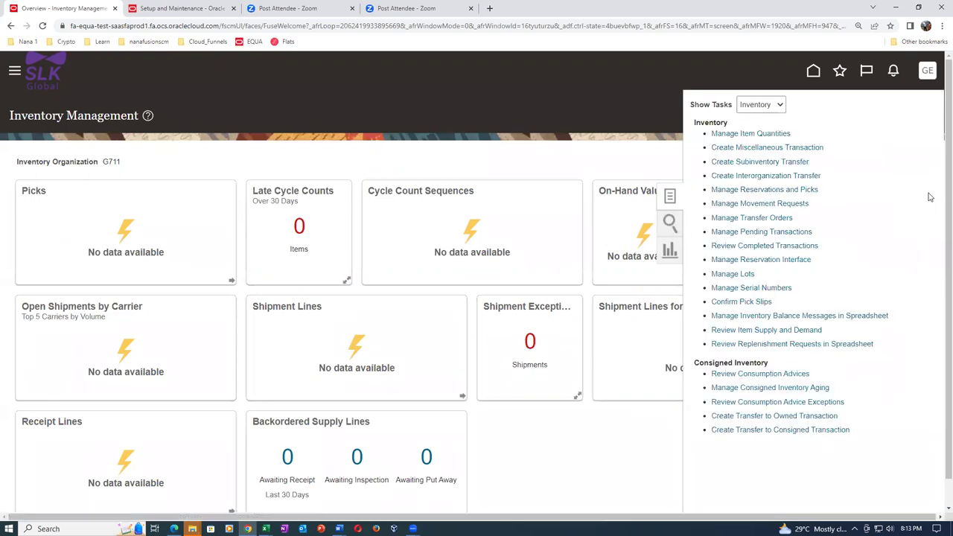
left_click(763, 246)
left_click(128, 247)
type("g711")
left_click(206, 247)
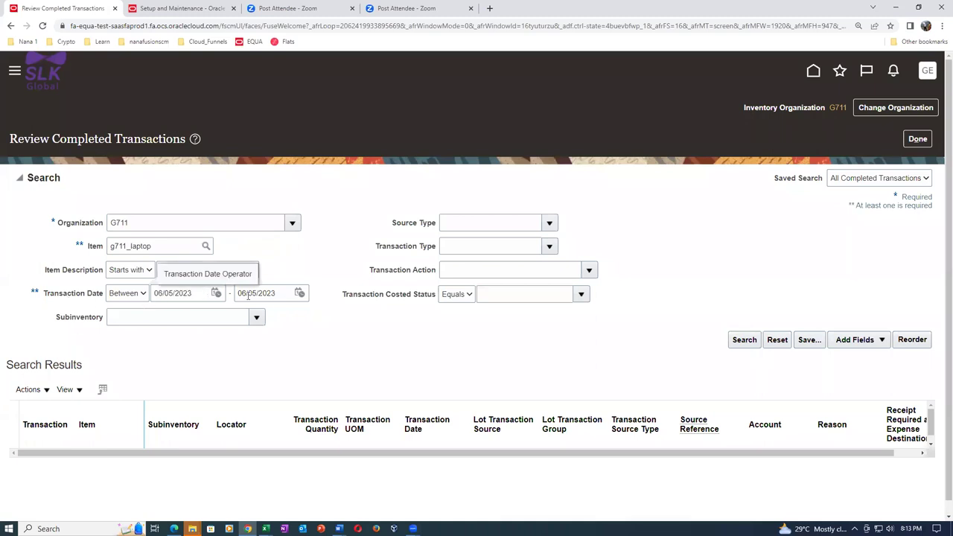
left_click(737, 338)
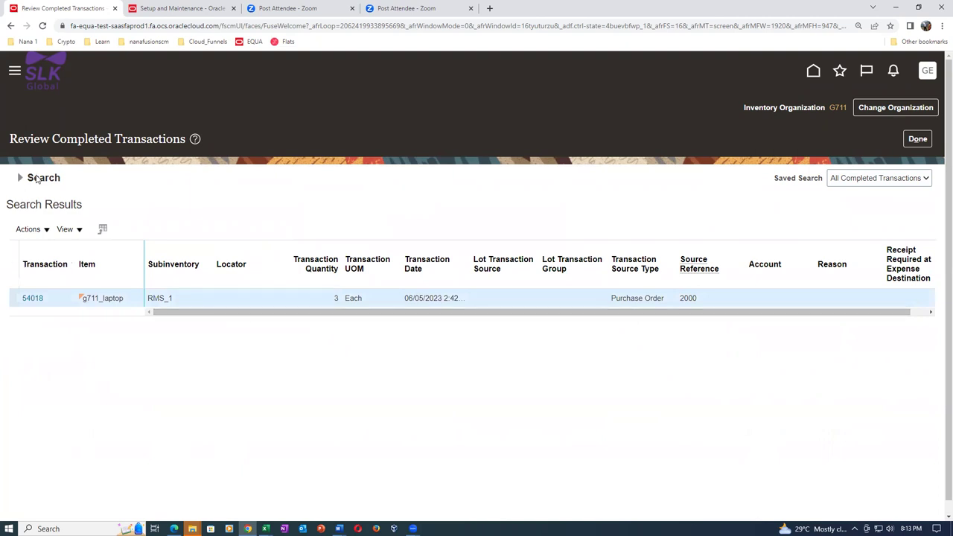
Step: Change the transaction start date to 06/05/2022, rerun the completed transactions search, and review the g711_laptop transactions
left_click(18, 178)
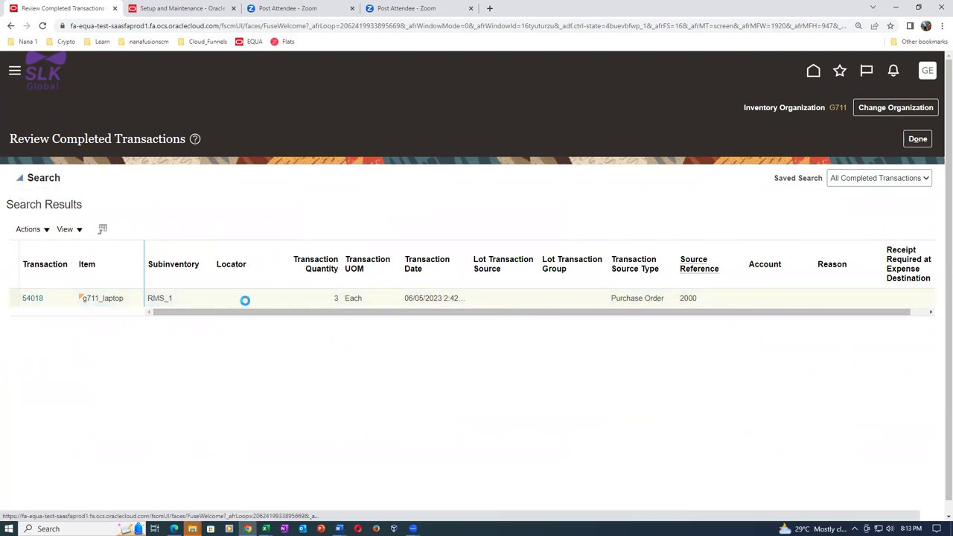
left_click(202, 295)
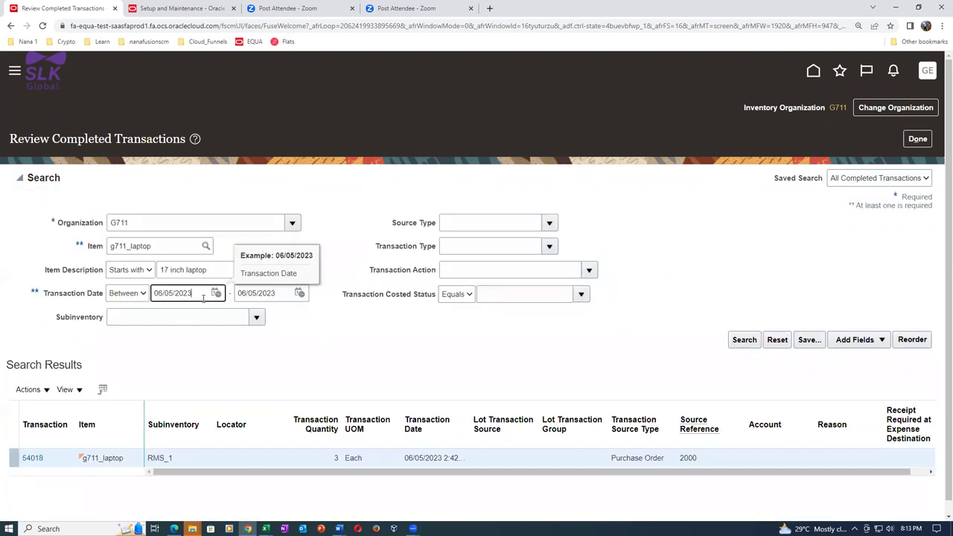
type("2")
key("Tab")
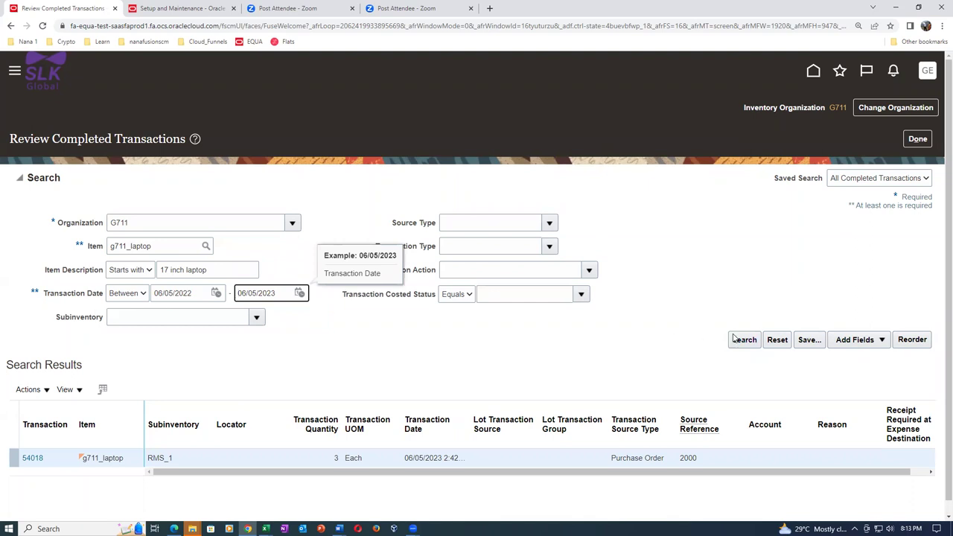
left_click(742, 342)
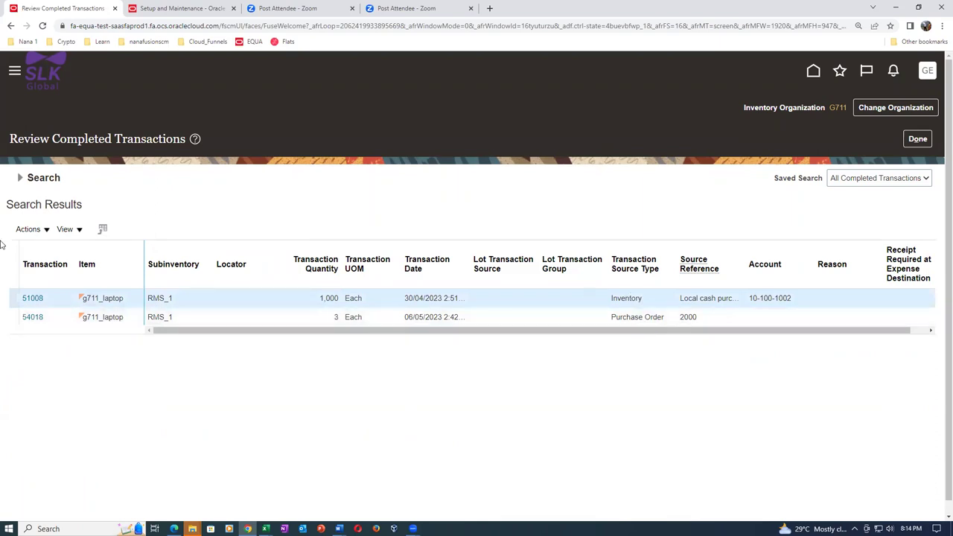
left_click(20, 179)
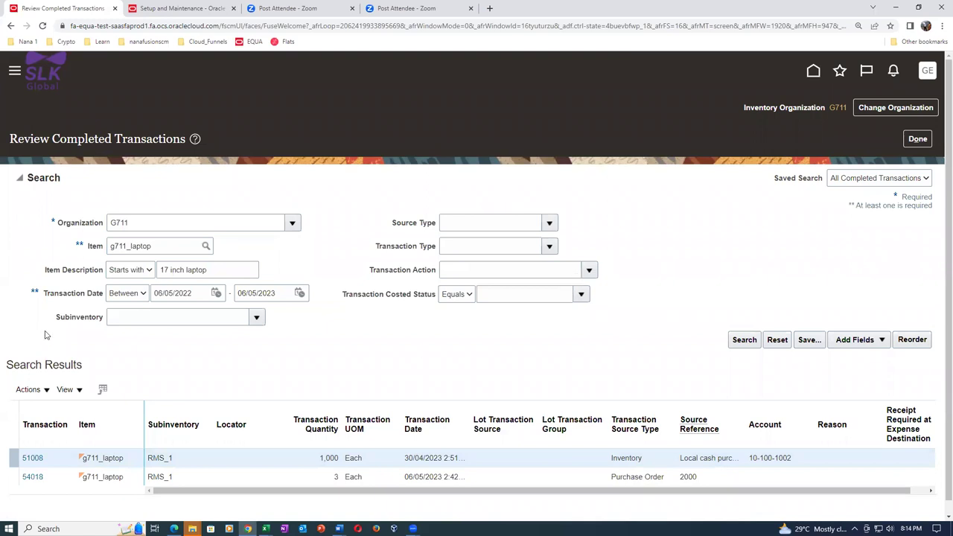
scroll(334, 371, "down", 1)
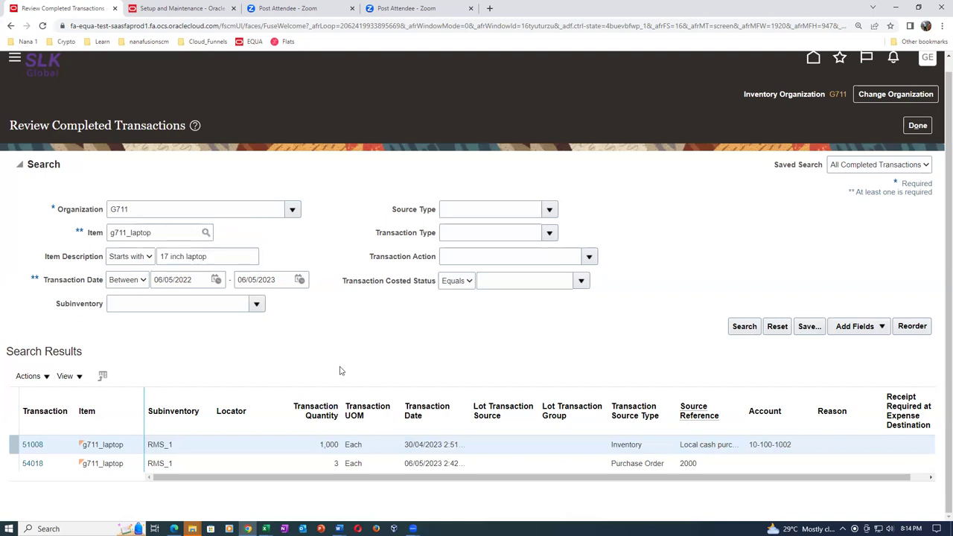
left_click(920, 126)
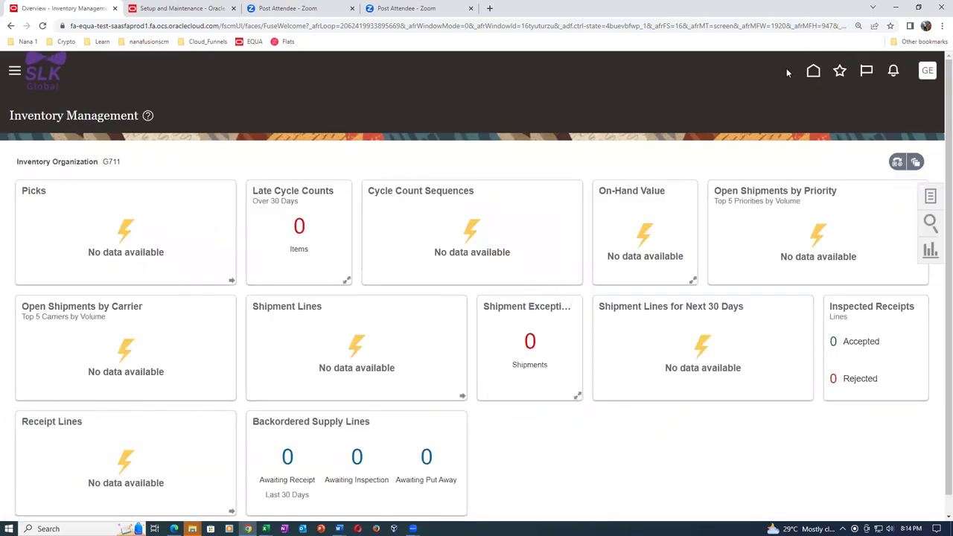
Step: Return to the home page and open the Invoices work area in Payables
left_click(814, 71)
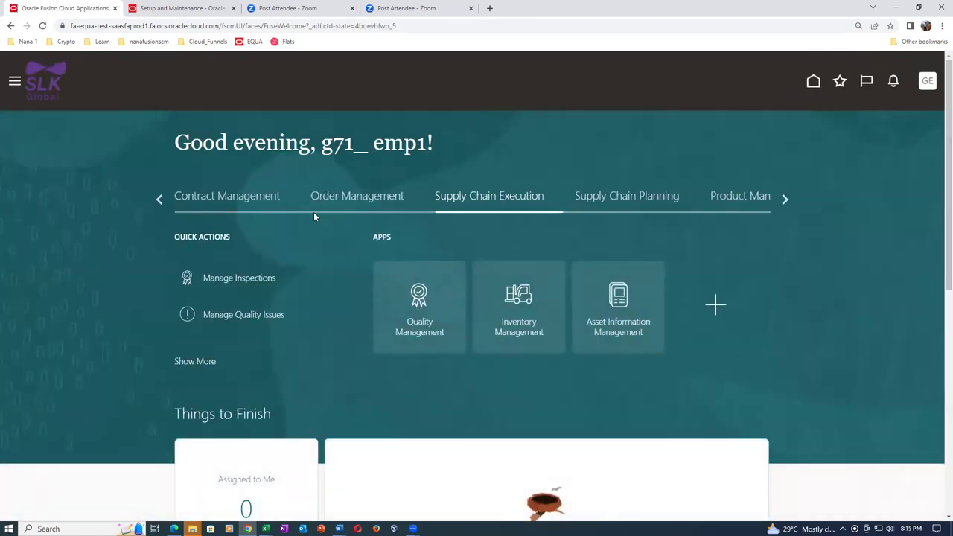
left_click(786, 200)
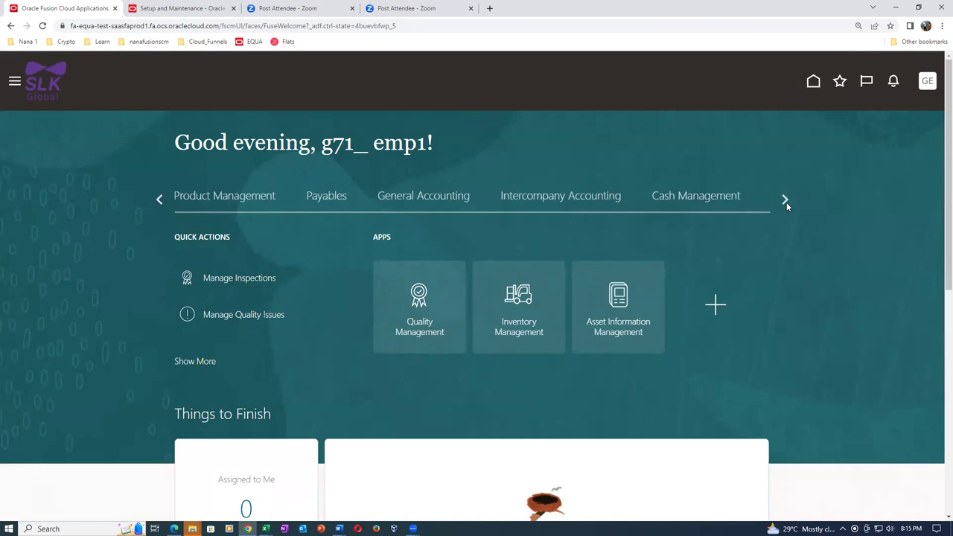
left_click(786, 200)
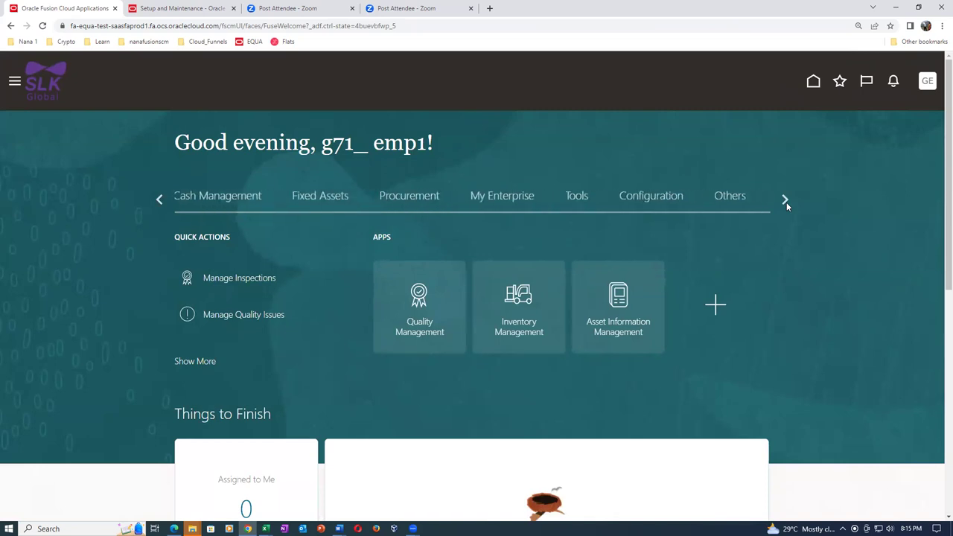
left_click(785, 201)
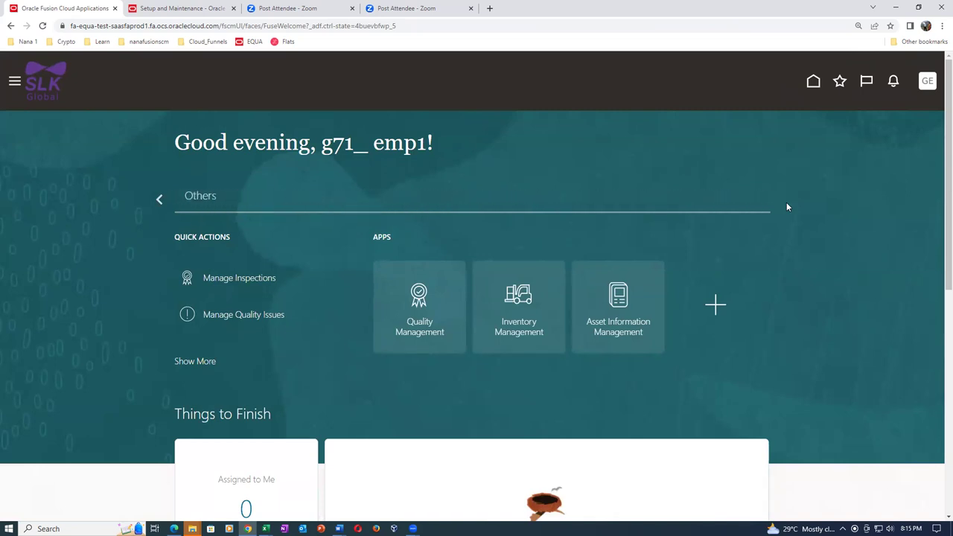
left_click(156, 199)
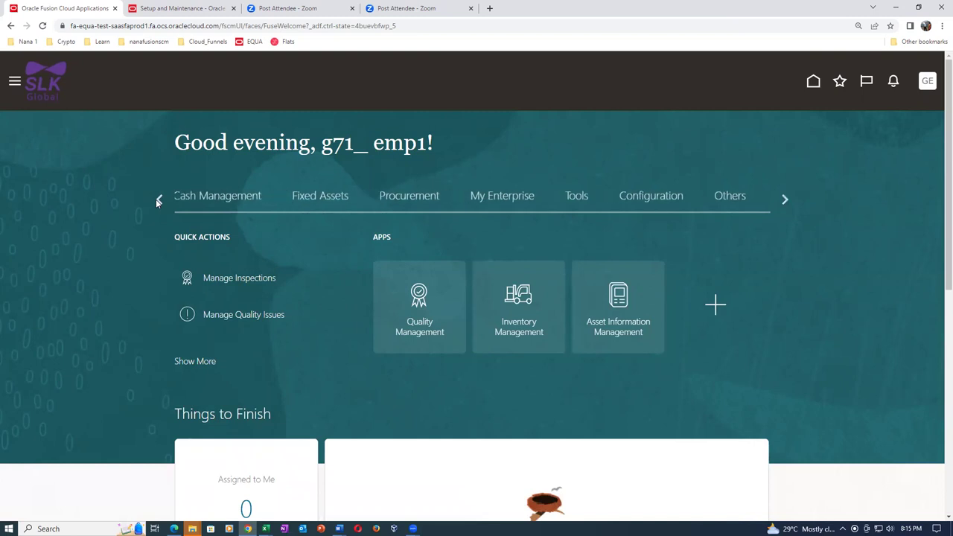
left_click(155, 199)
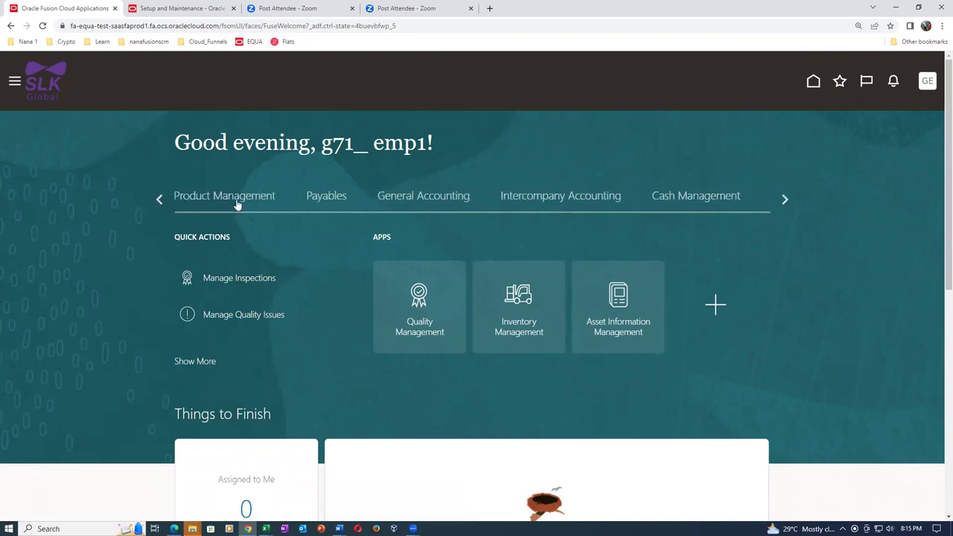
left_click(332, 198)
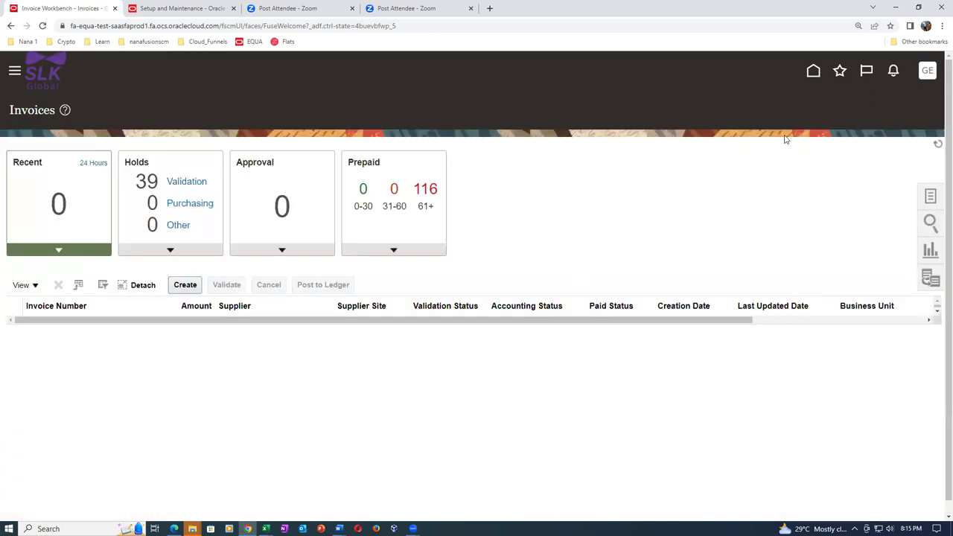
right_click(797, 96)
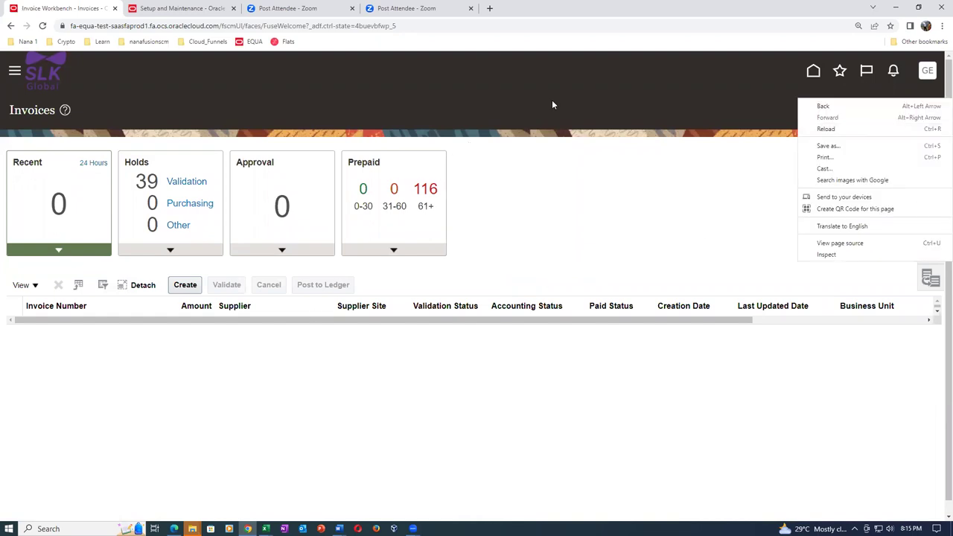
Step: Open Setup and Maintenance and switch the setup offering to Financials
left_click(597, 97)
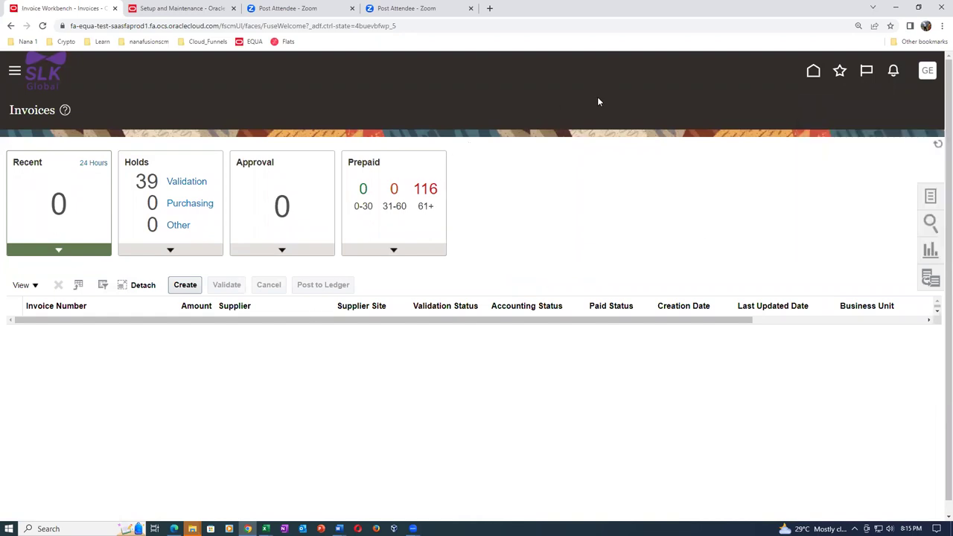
left_click(927, 71)
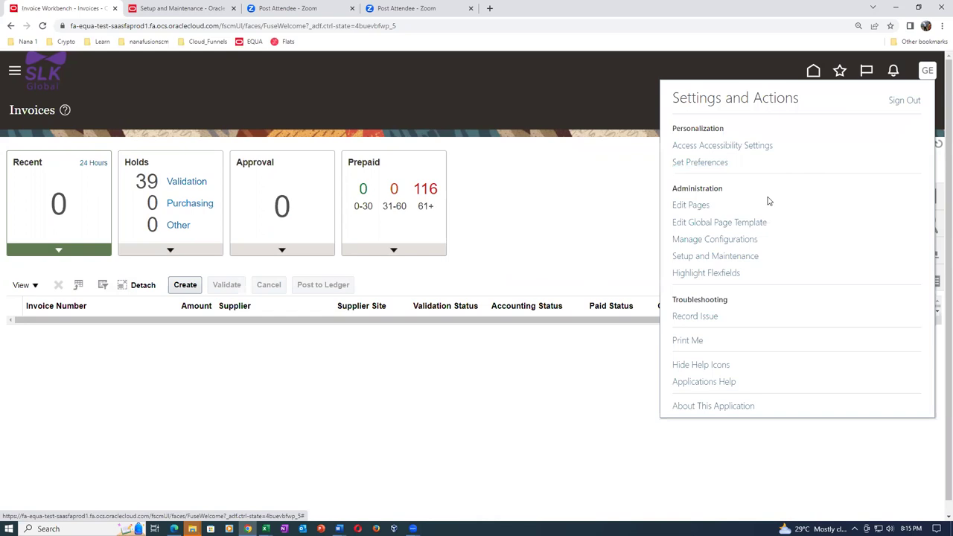
left_click(745, 259)
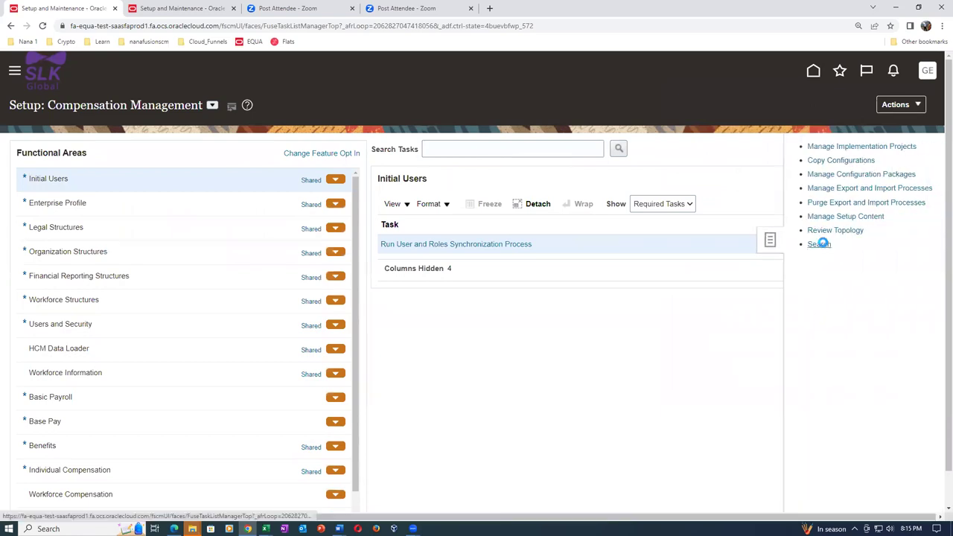
left_click(820, 244)
left_click(918, 108)
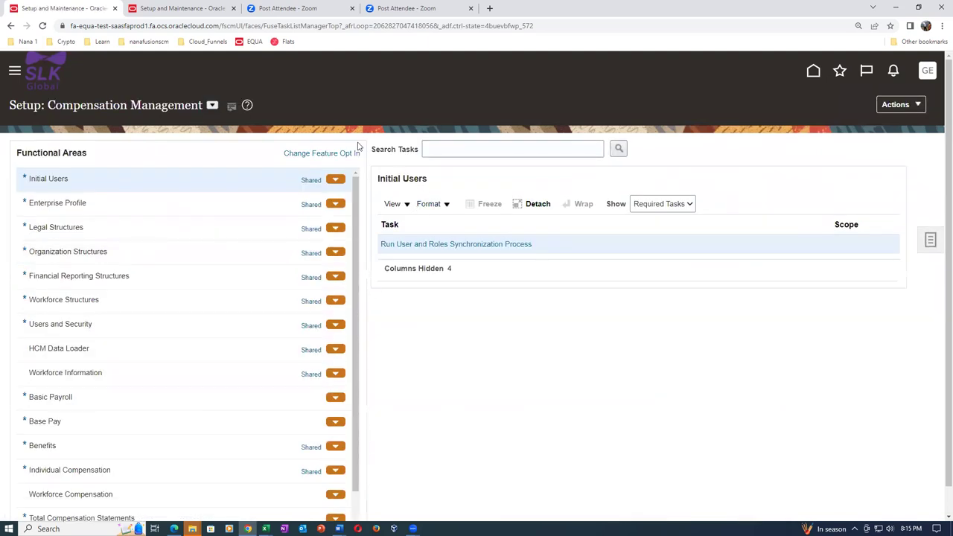
left_click(212, 105)
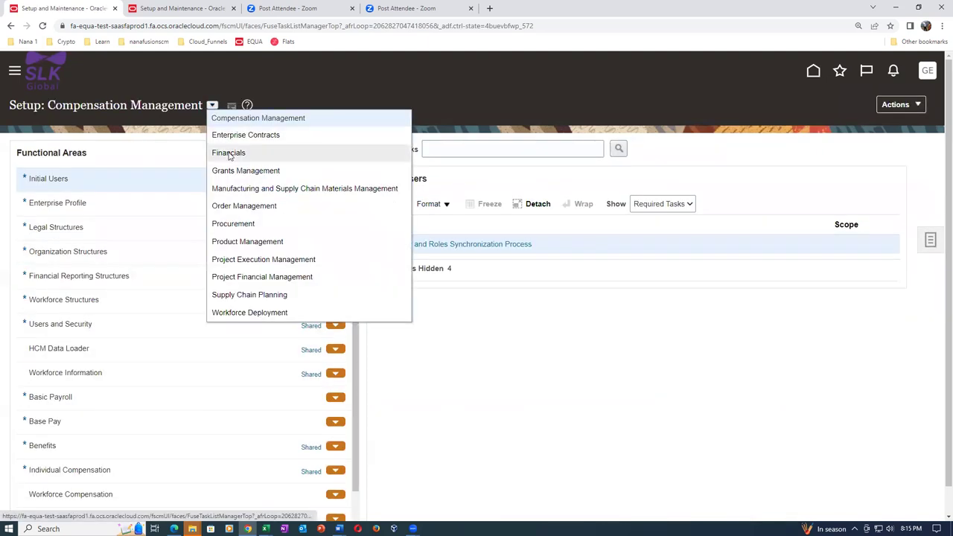
left_click(230, 153)
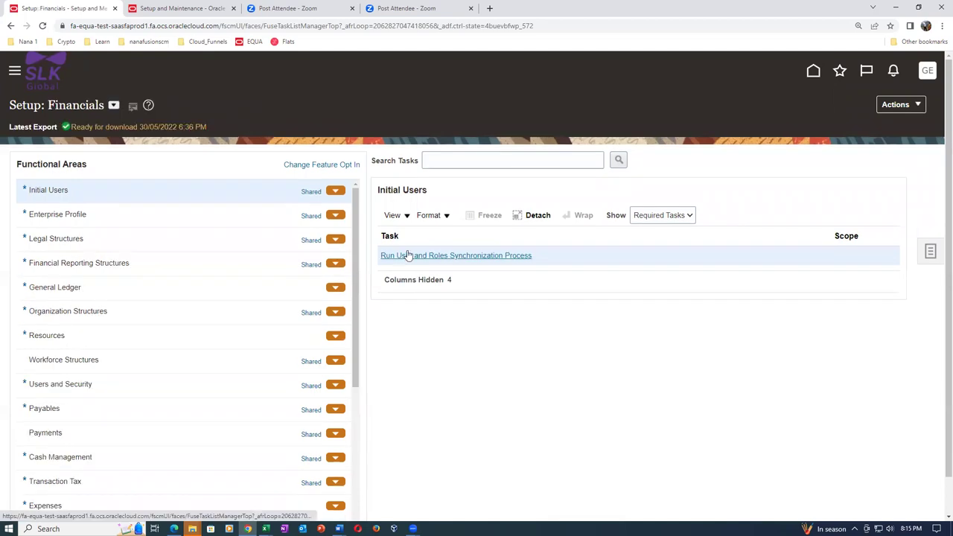
Step: Search the setup tasks for man%inv%opt% and open the scope selection for Manage Invoice Options
left_click(451, 161)
type("man%inv%opt%")
key("Return")
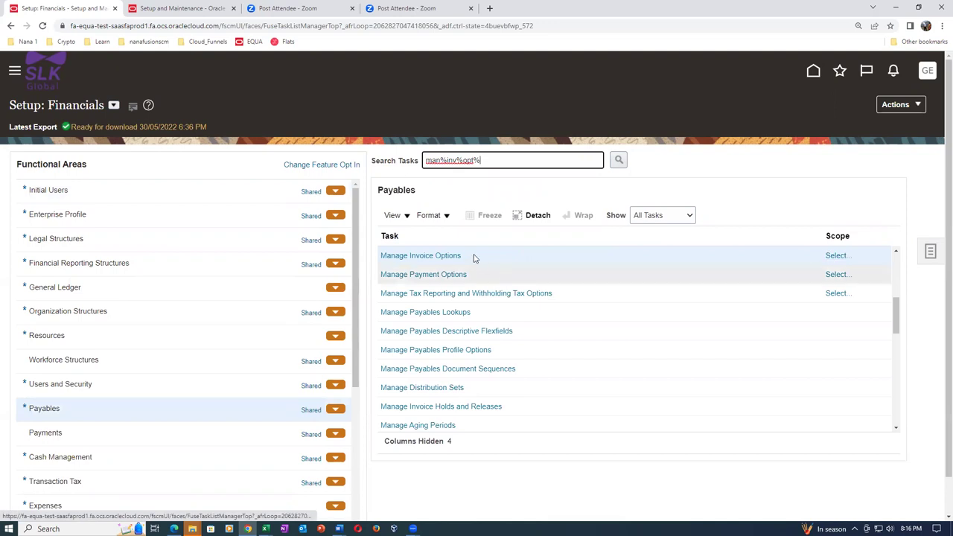
left_click(840, 255)
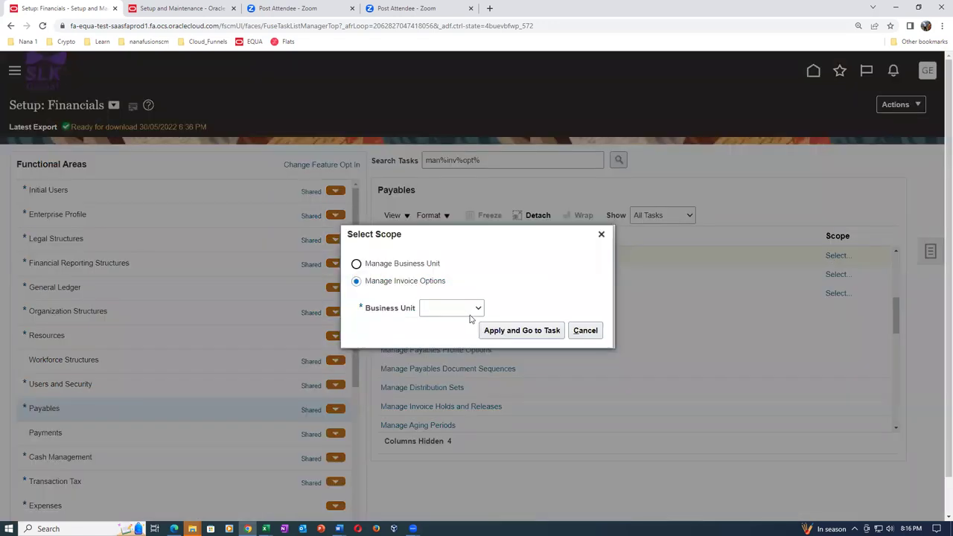
Step: Find g71_business_unit by searching business units for g71, and apply it as the scope of the Manage Invoice Options task
left_click(471, 311)
left_click(467, 342)
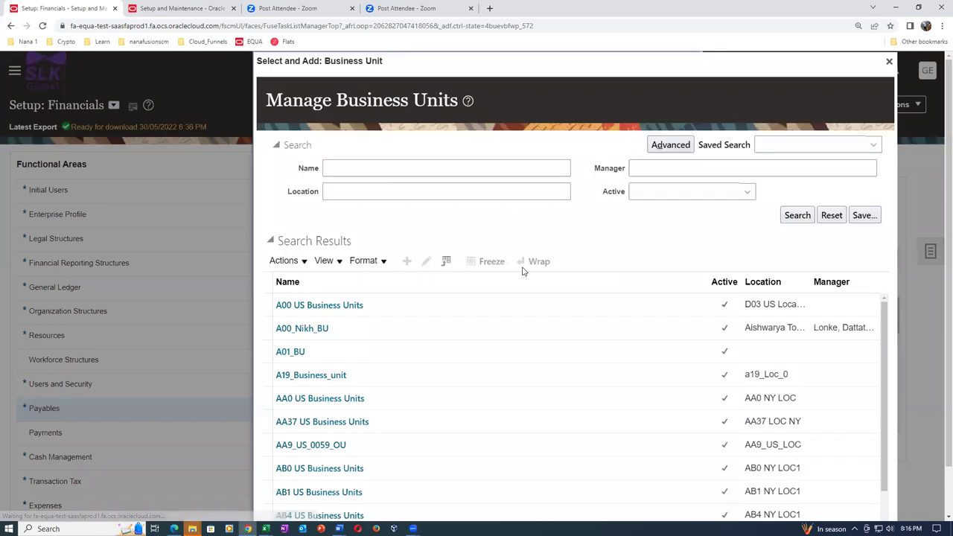
left_click(359, 169)
type("g71")
left_click(797, 215)
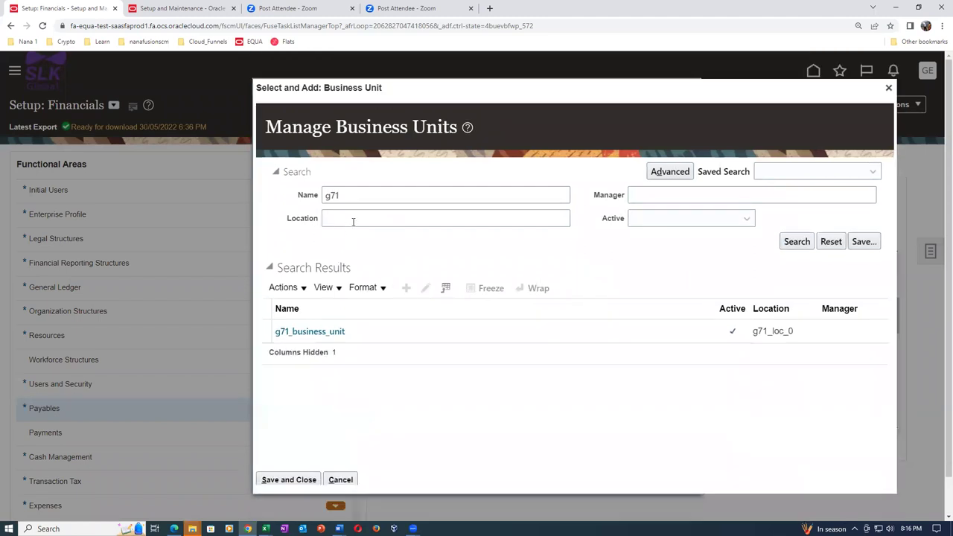
left_click(267, 331)
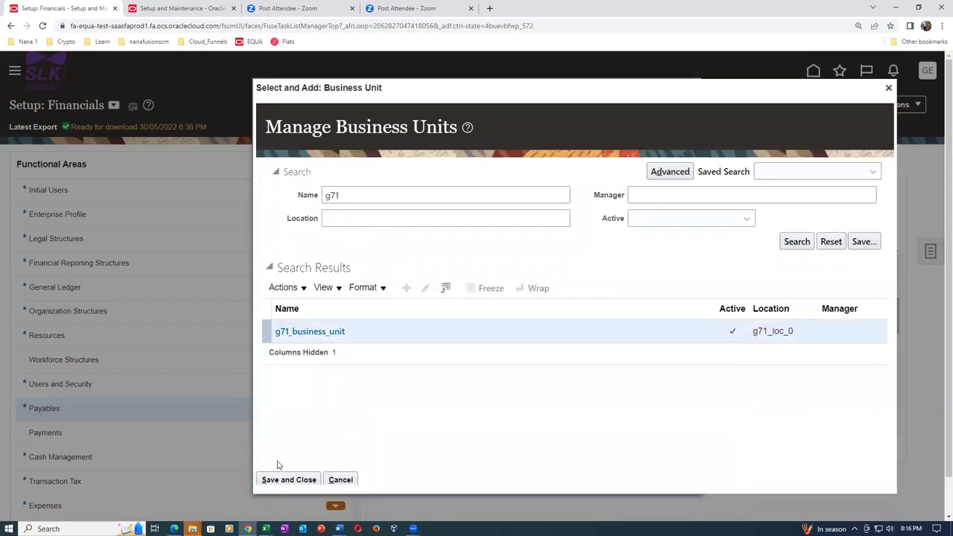
left_click(289, 480)
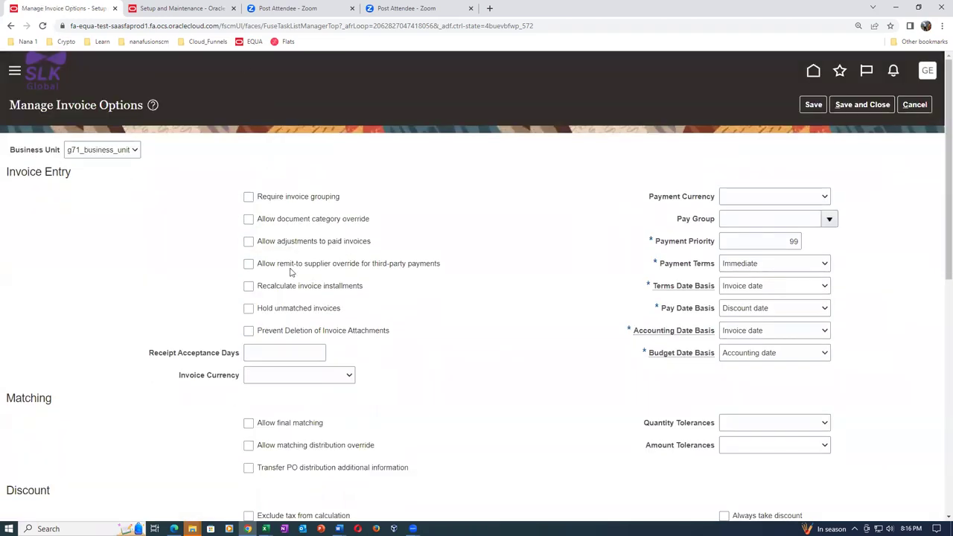
Step: Set the invoice entry payment currency to USD - US Dollar and the pay group to Standard
left_click(769, 197)
left_click(766, 219)
left_click(766, 221)
type("St")
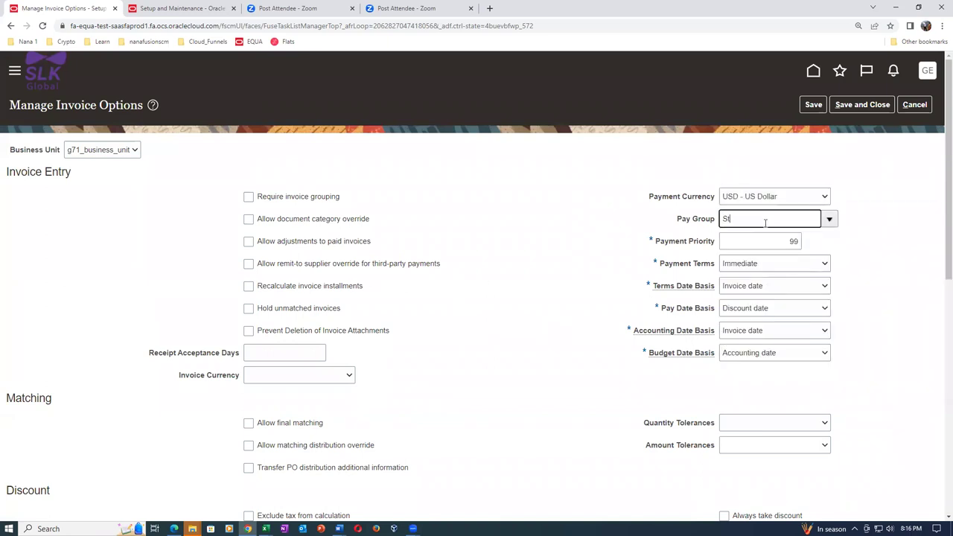
key("Tab")
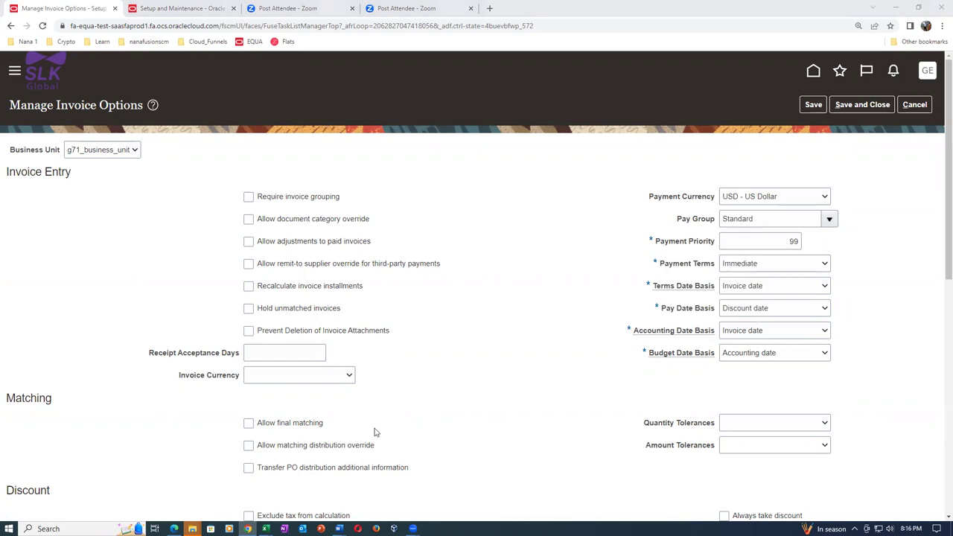
Step: Set the Payment Request payment terms to Immediate, review the invoice options, then save and close them
scroll(347, 438, "down", 2)
scroll(304, 455, "down", 1)
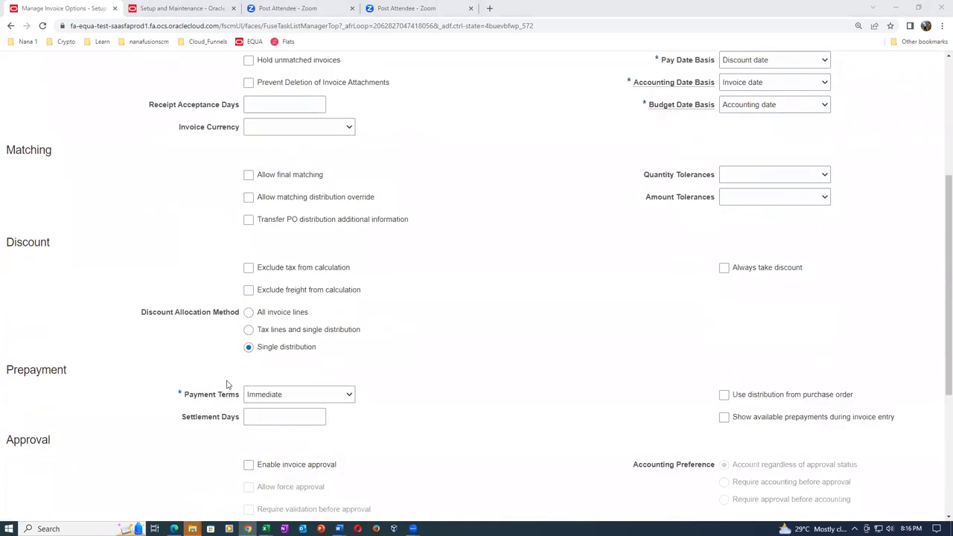
scroll(351, 395, "down", 2)
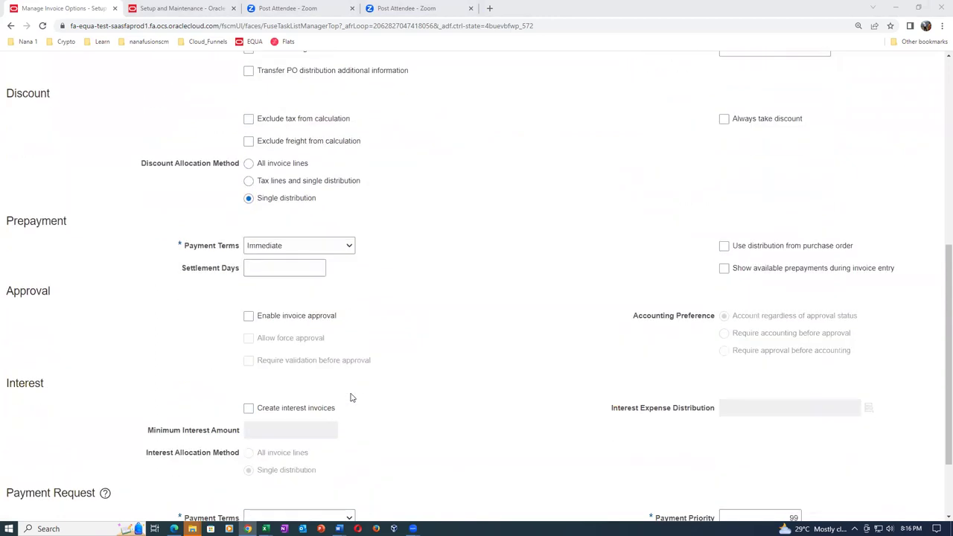
scroll(346, 398, "down", 1)
left_click(282, 419)
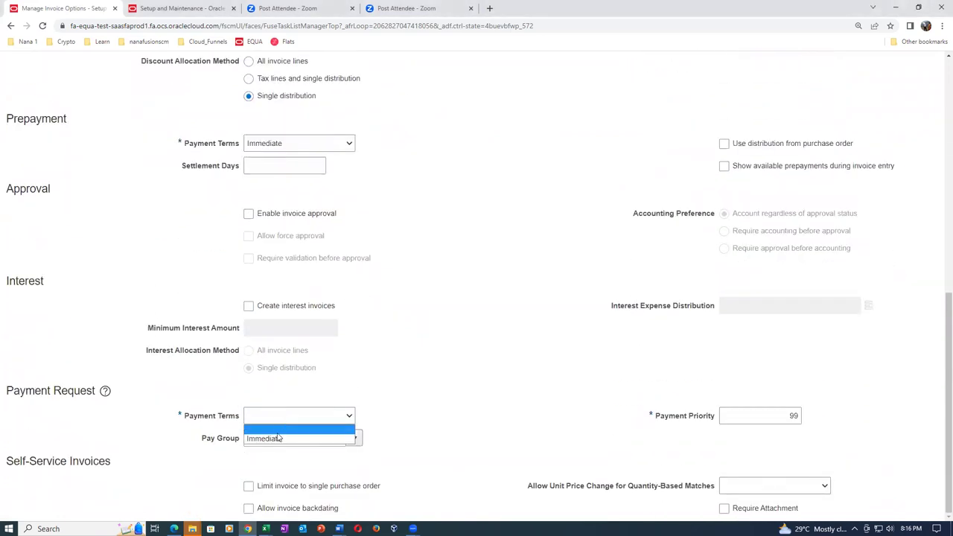
left_click(278, 440)
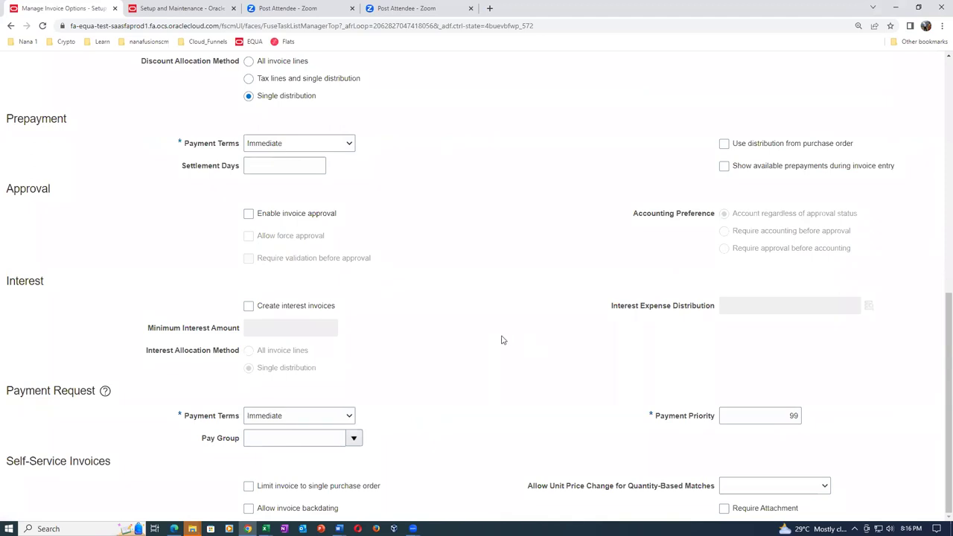
scroll(502, 339, "up", 1)
scroll(502, 340, "up", 4)
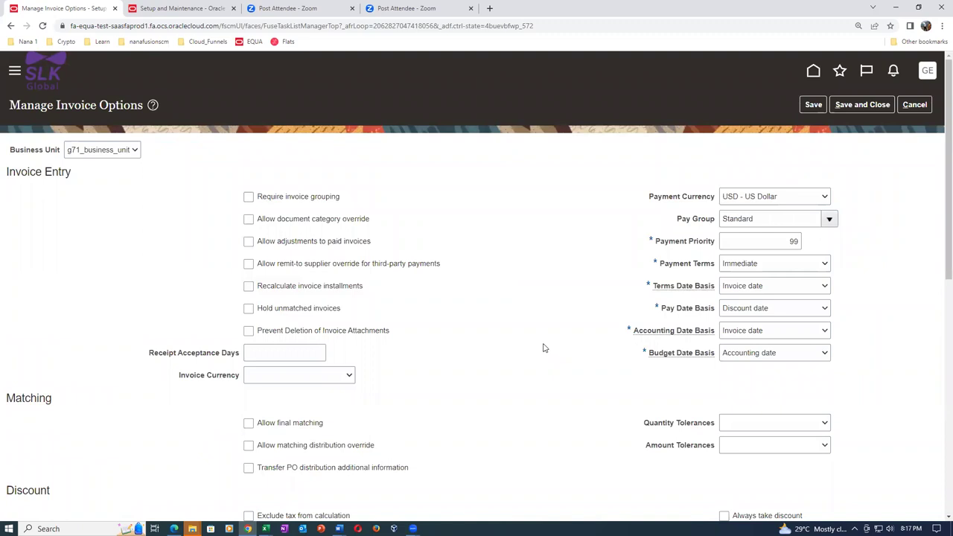
scroll(544, 348, "down", 2)
scroll(544, 345, "up", 2)
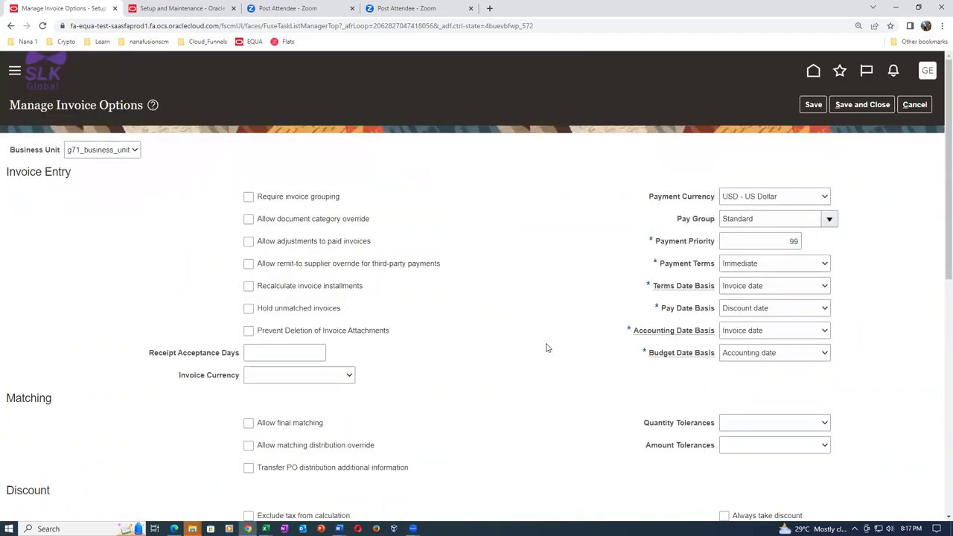
left_click(863, 104)
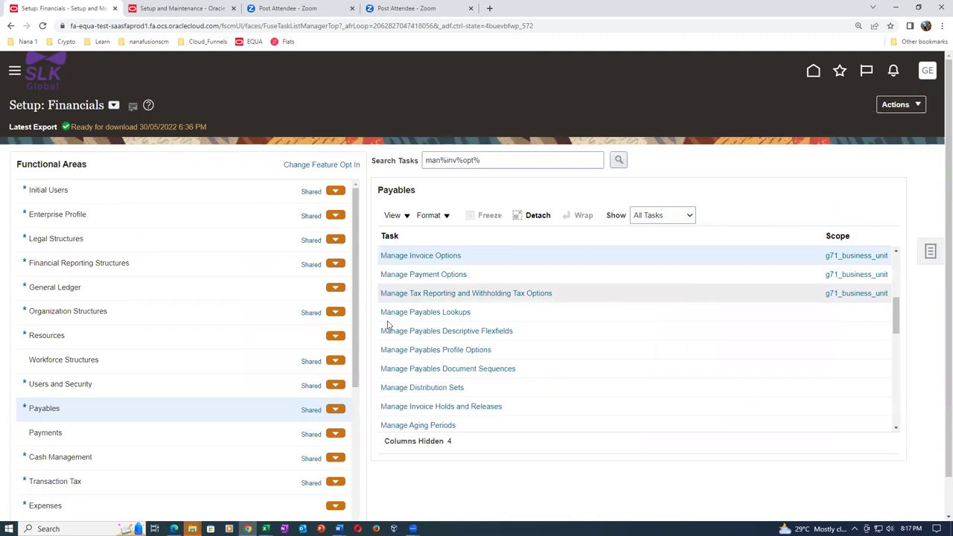
Step: Return to the Payables Invoices work area from the home page and start creating a new invoice
left_click(813, 72)
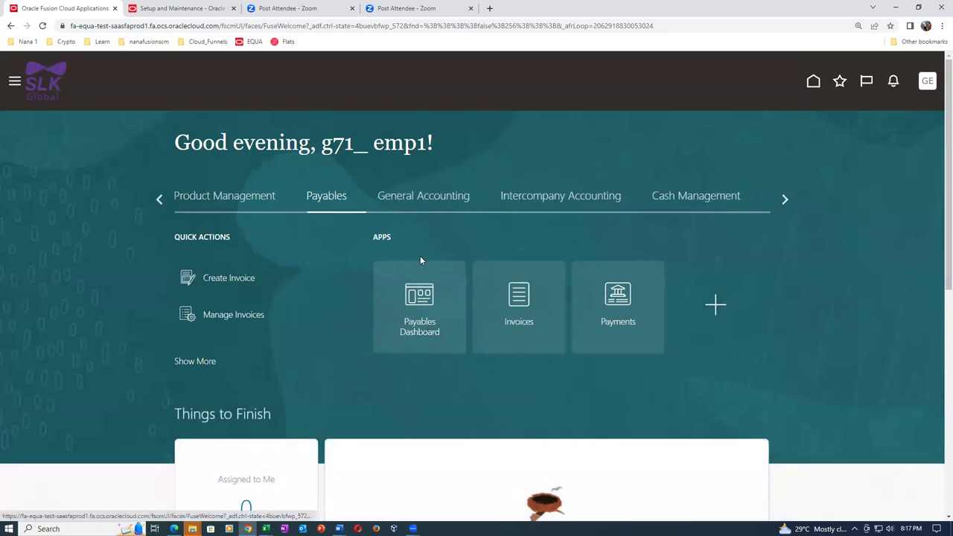
left_click(525, 317)
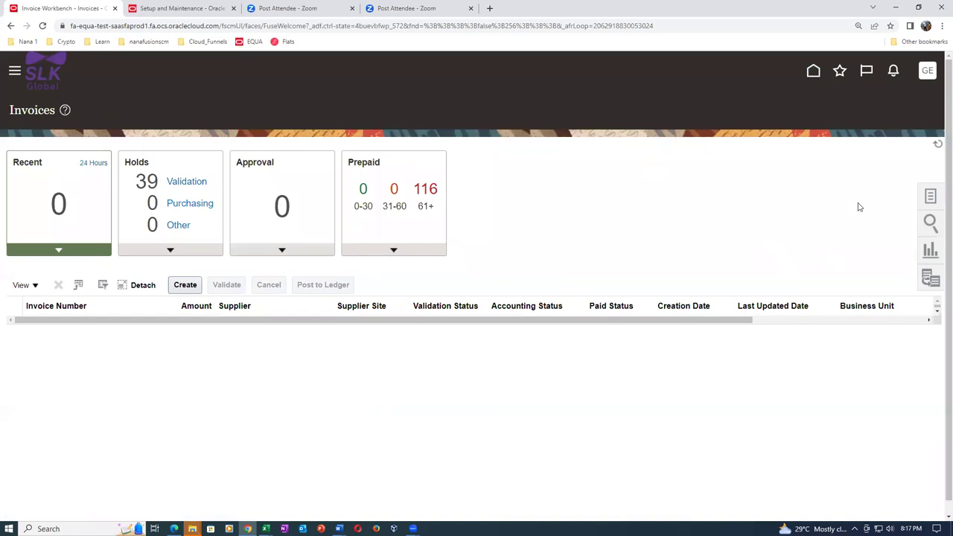
left_click(931, 200)
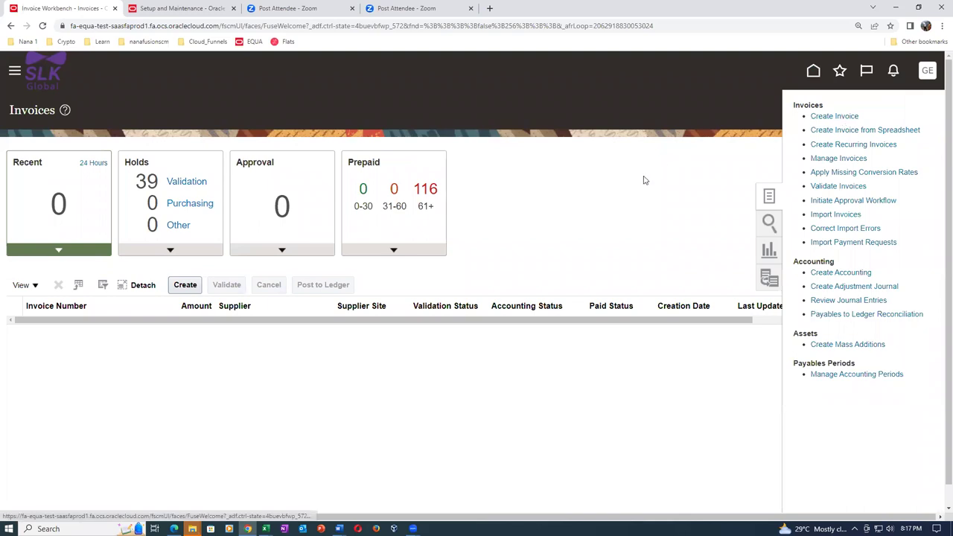
left_click(644, 184)
left_click(931, 198)
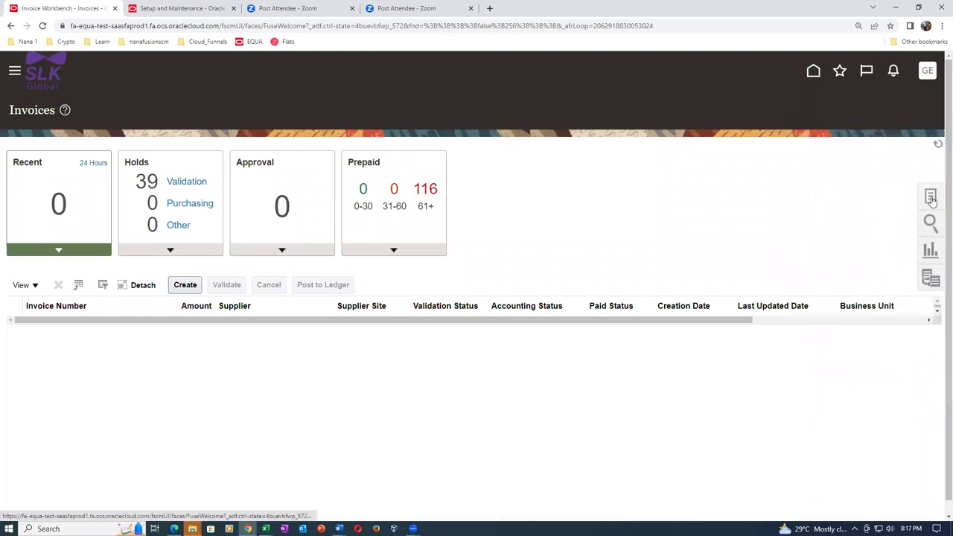
left_click(837, 118)
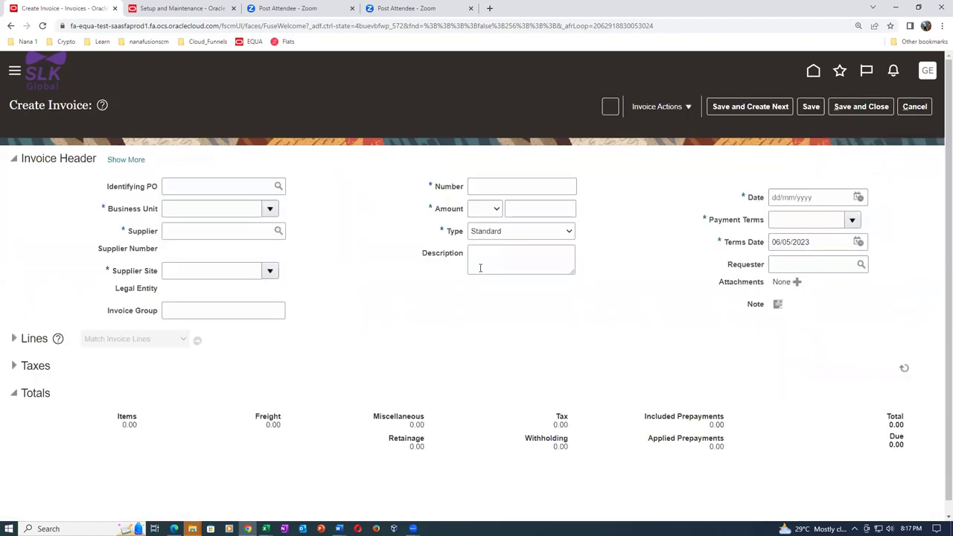
Step: Search by the purchase order number and select the g71_sup_1 order in g71_business_unit as the invoice's identifying PO
left_click(200, 190)
type("2000")
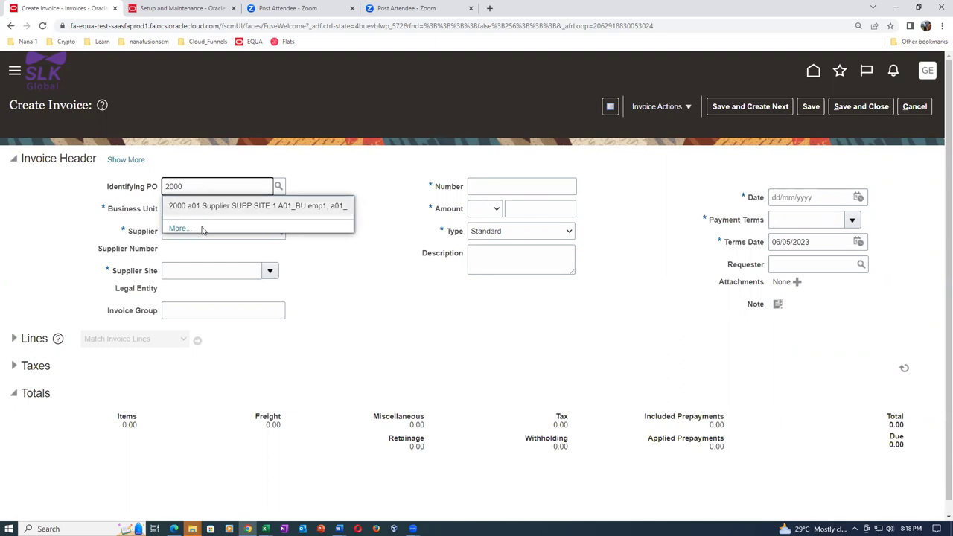
left_click(179, 229)
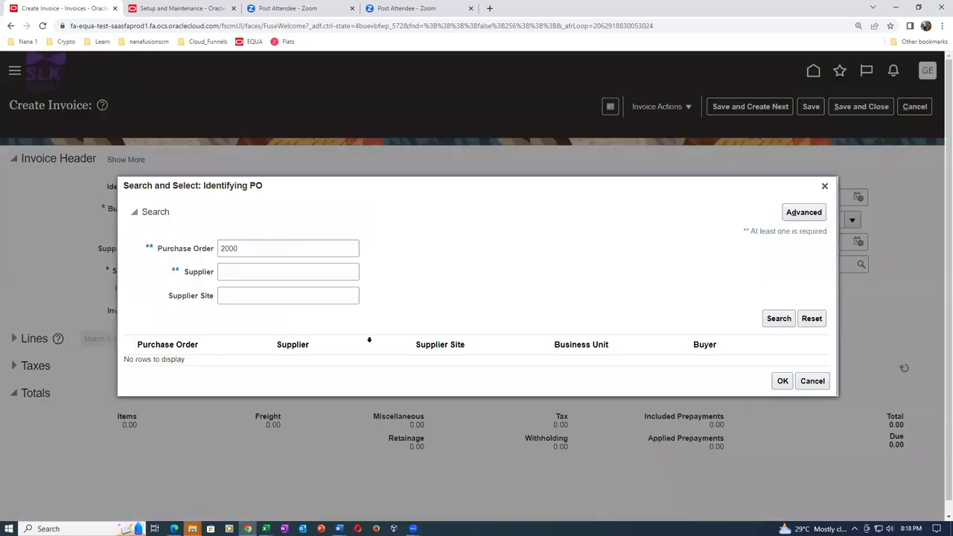
left_click(778, 319)
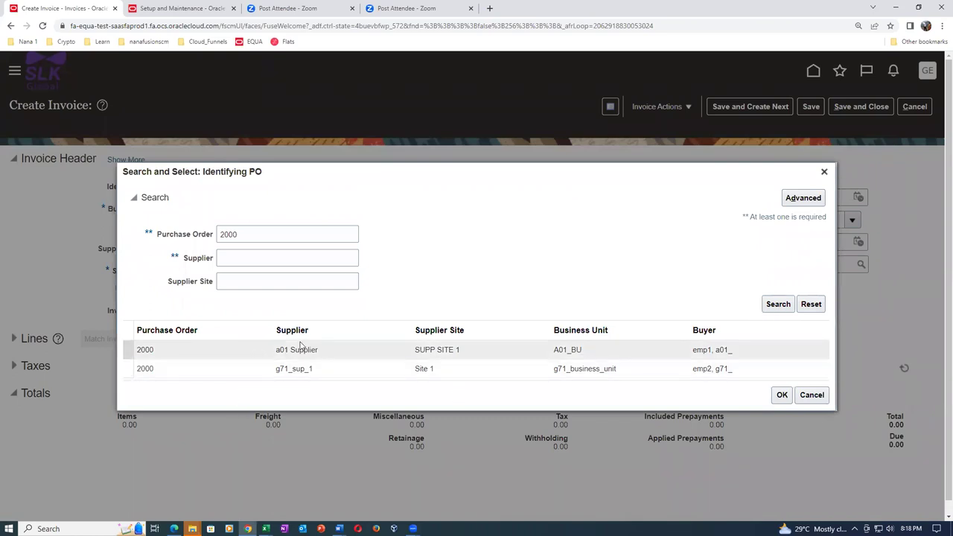
left_click(185, 374)
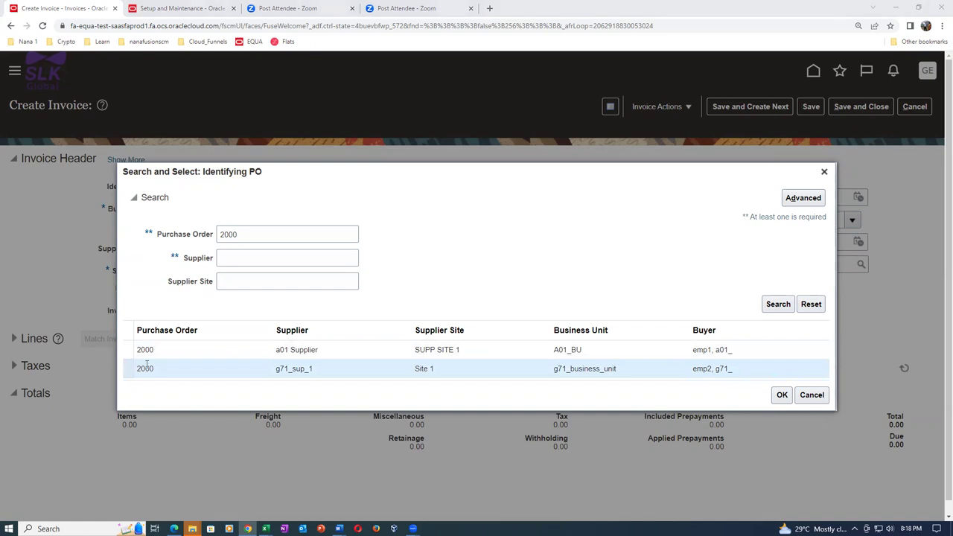
left_click(782, 395)
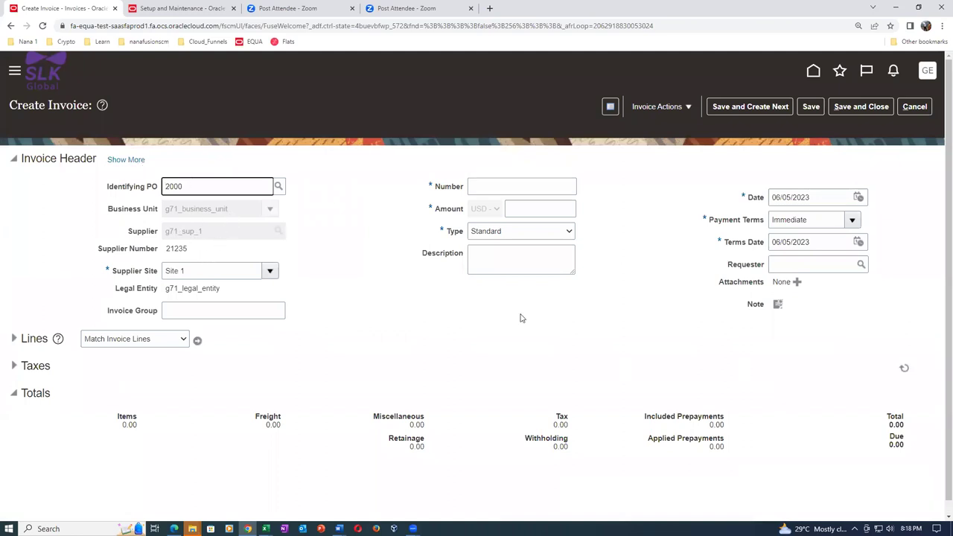
Step: Enter invoice number 1001 and an amount of 30 USD, then try to match the invoice lines
left_click(498, 186)
type("1001")
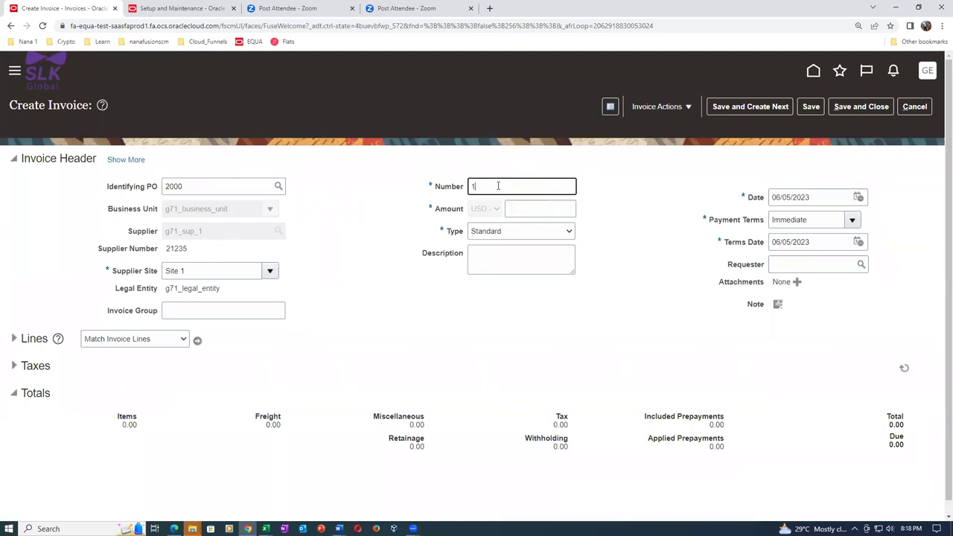
key("Tab")
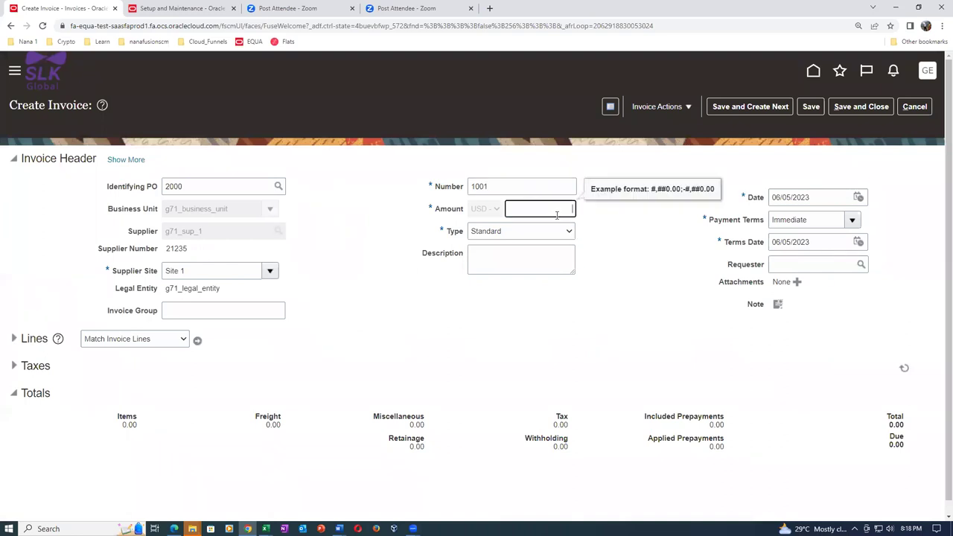
type("30")
key("Tab")
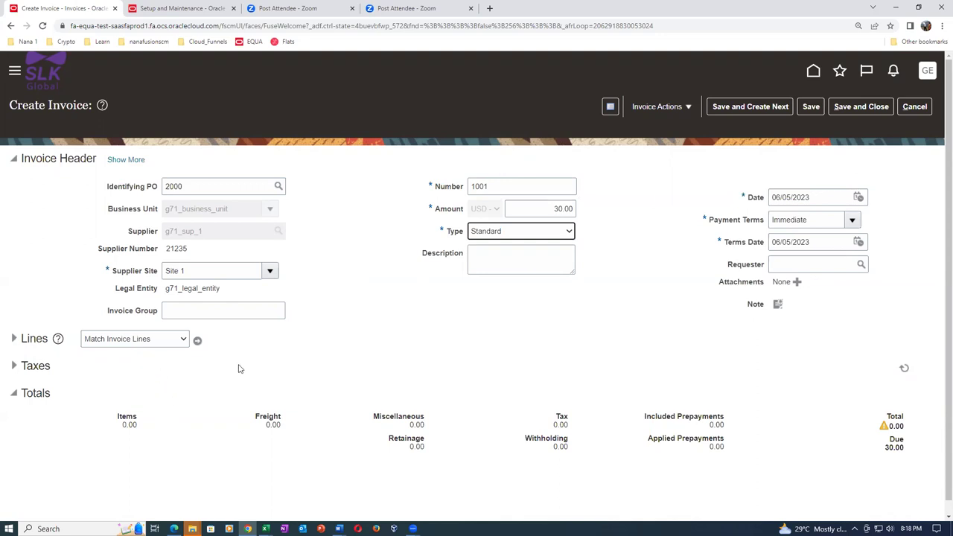
left_click(197, 340)
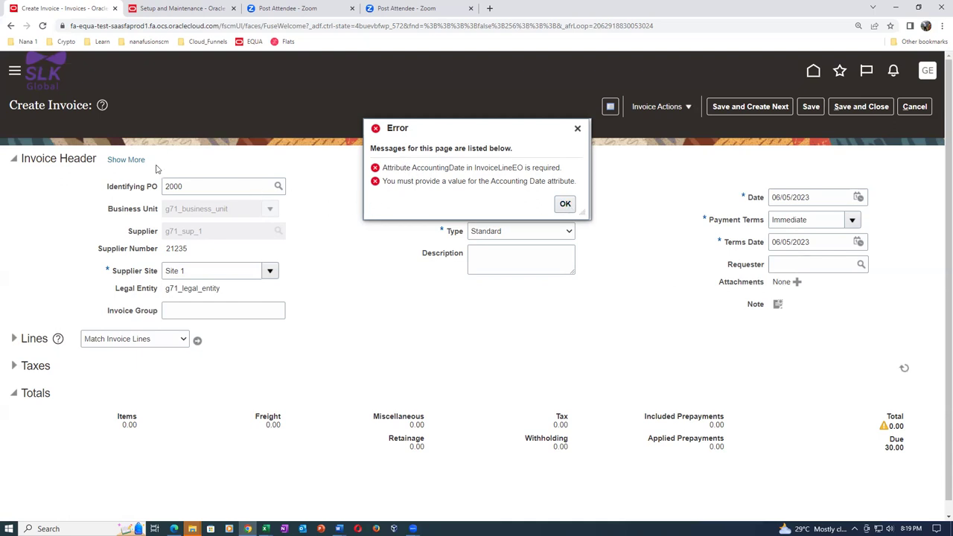
Step: Dismiss the error, search the Setup and Maintenance tasks for MAN%COM%OPT%pay%, and open Manage Common Options for Payables and Procurement
left_click(564, 206)
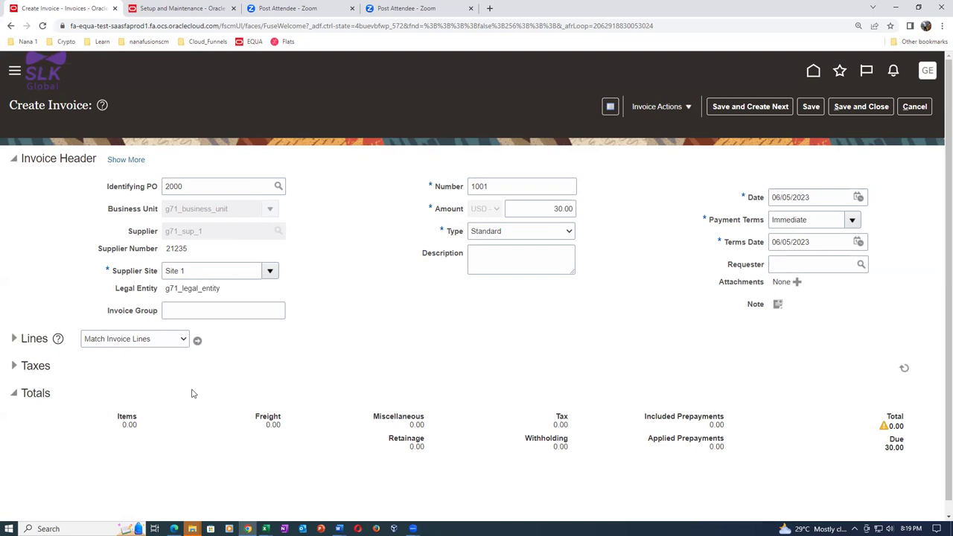
left_click(170, 9)
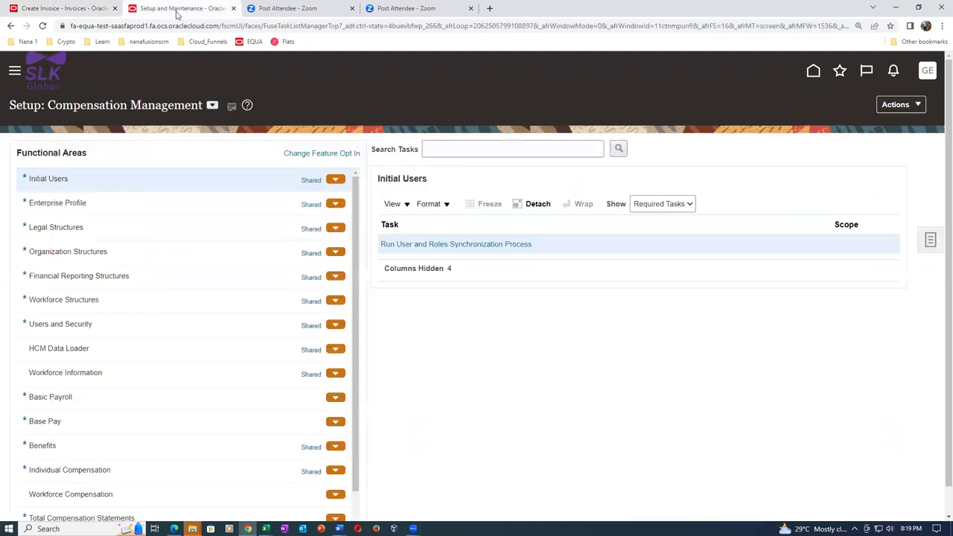
left_click(930, 242)
left_click(816, 246)
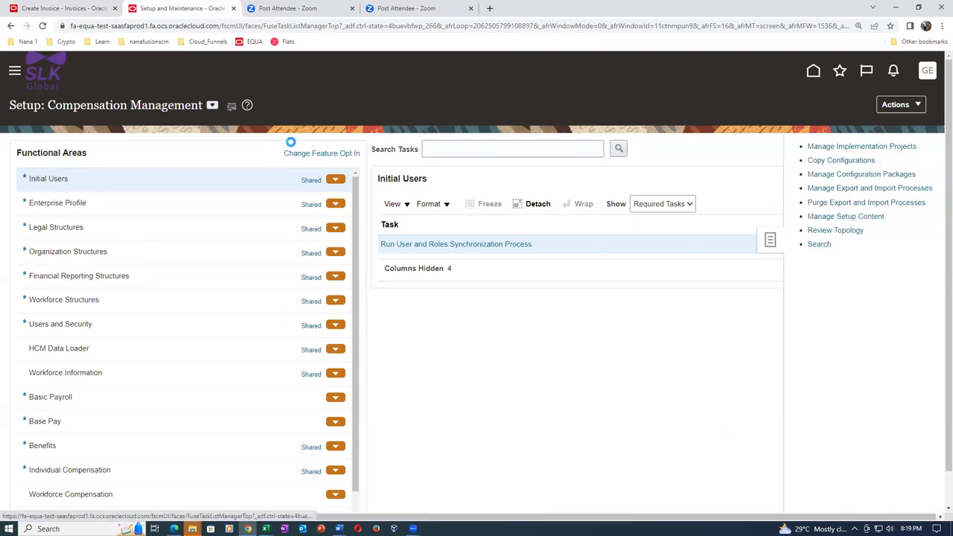
left_click(286, 151)
type("MAN%COM")
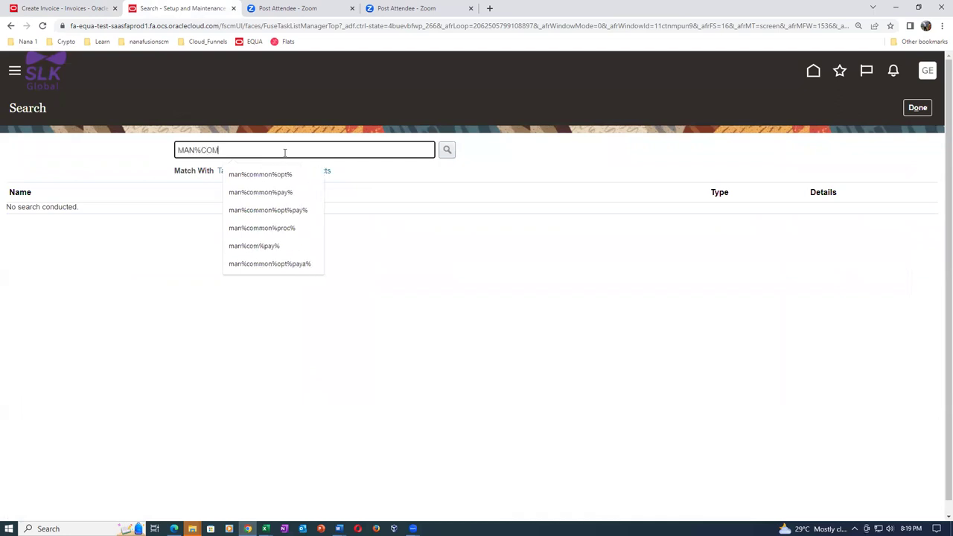
type("%OPT%")
key("Return")
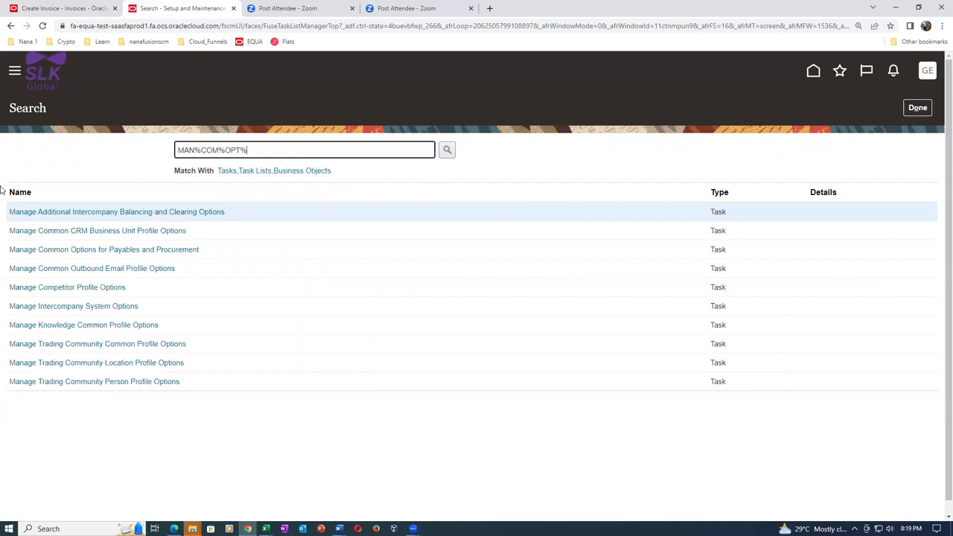
type("pay%")
key("Return")
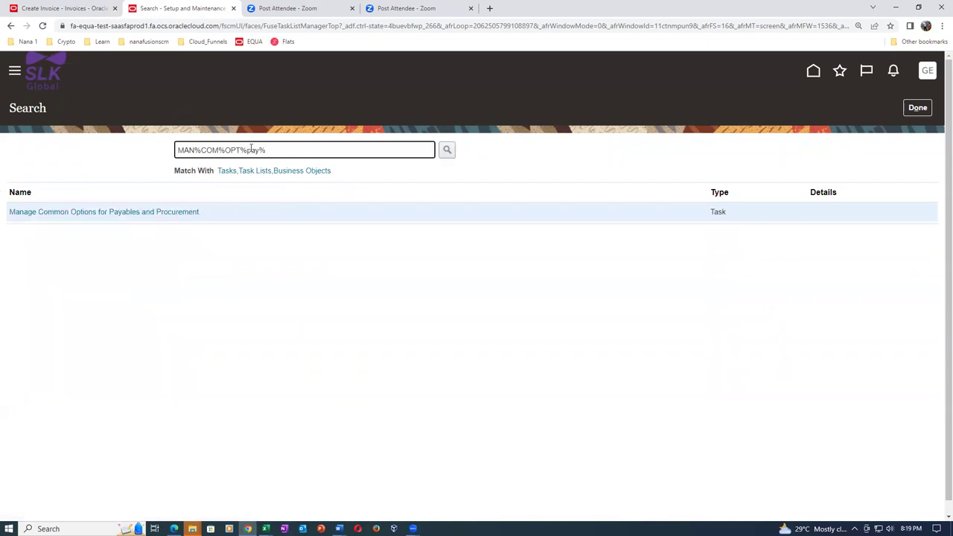
left_click(54, 213)
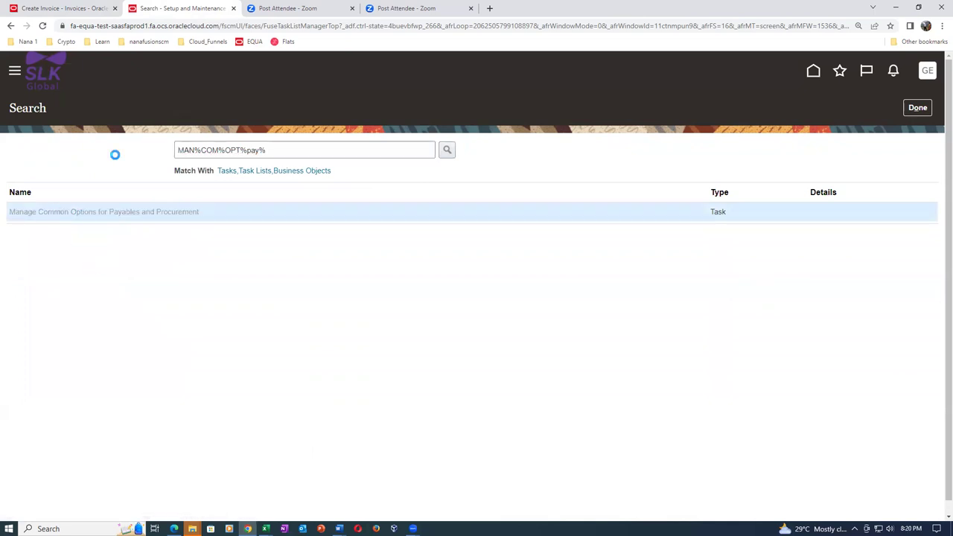
Step: For g71_business_unit, clear the One Time Payments expense account, and save and close the common options
left_click(115, 152)
type("g71")
key("Tab")
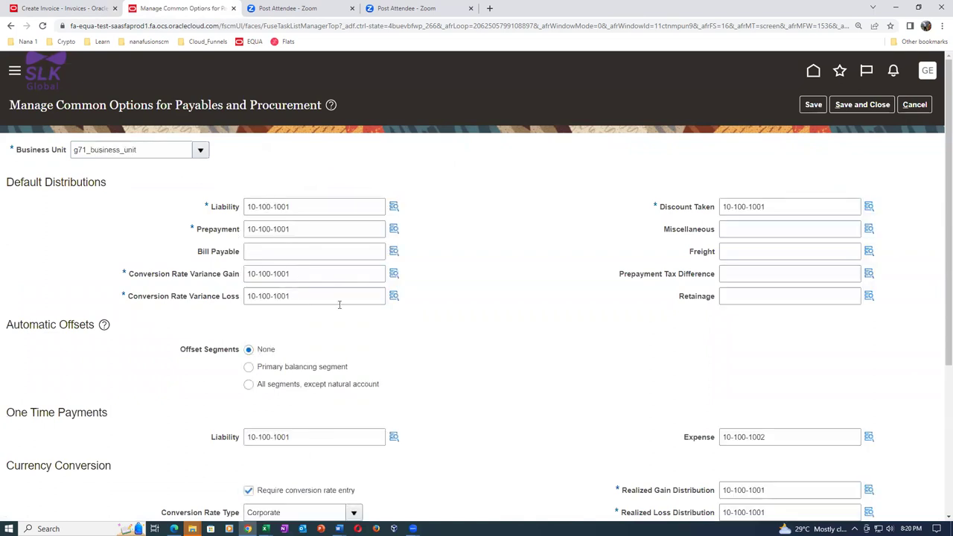
scroll(565, 346, "down", 2)
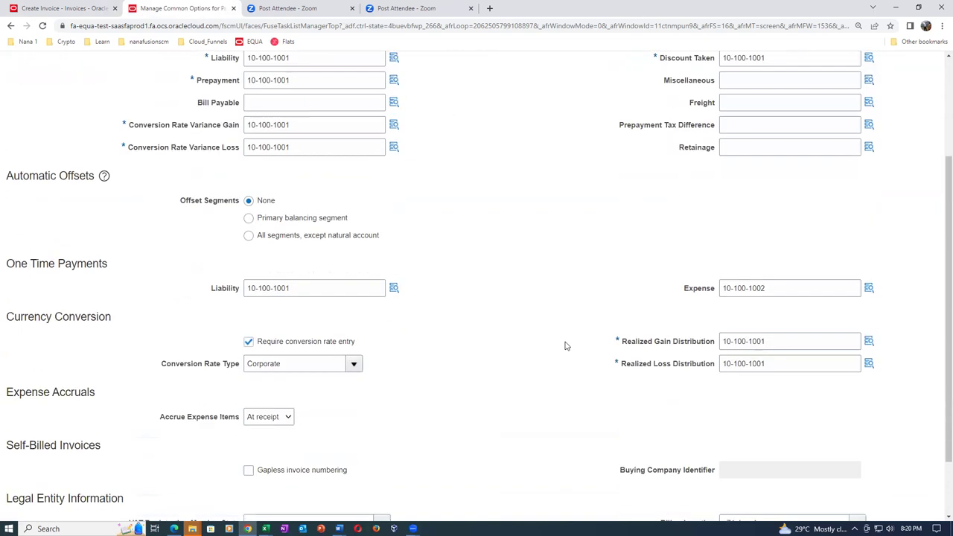
scroll(564, 346, "down", 1)
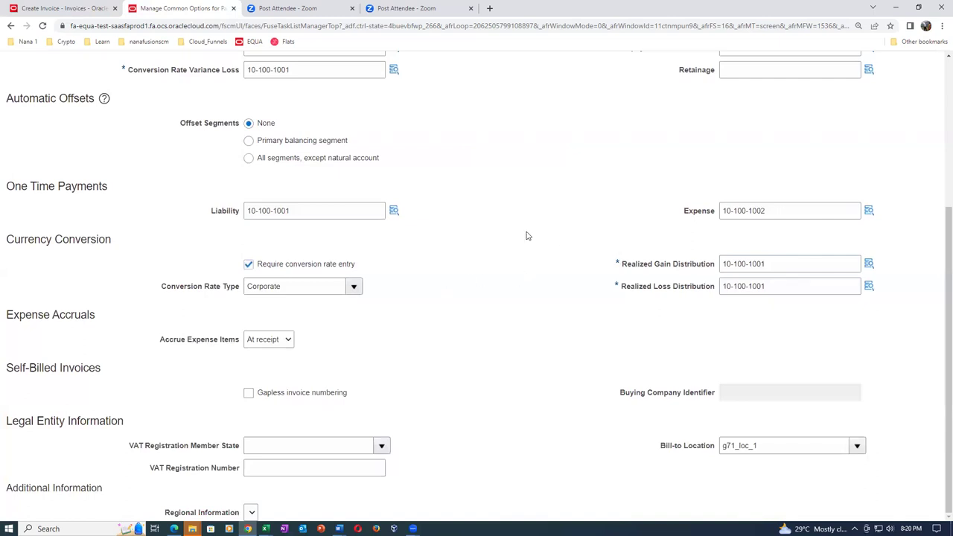
triple_click(791, 210)
key("Delete")
scroll(499, 275, "up", 5)
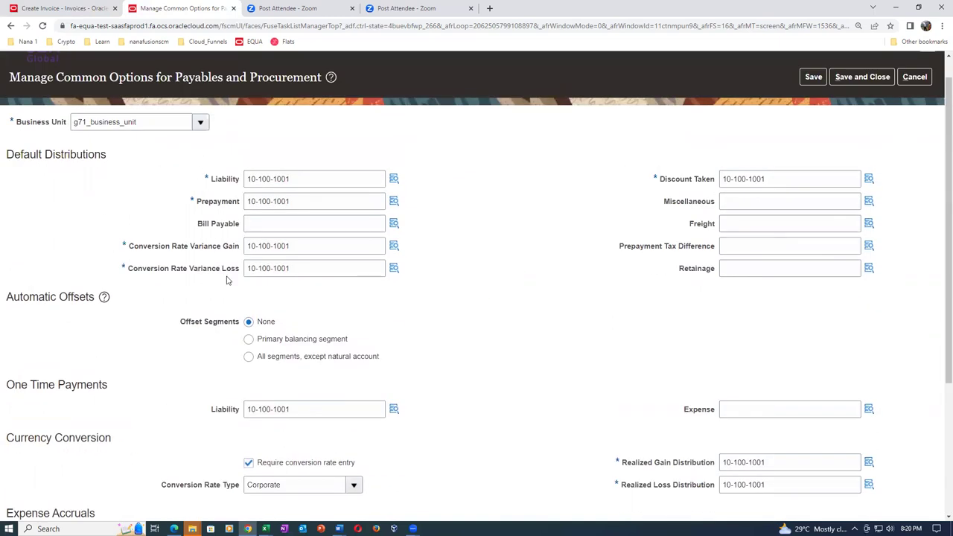
left_click(847, 78)
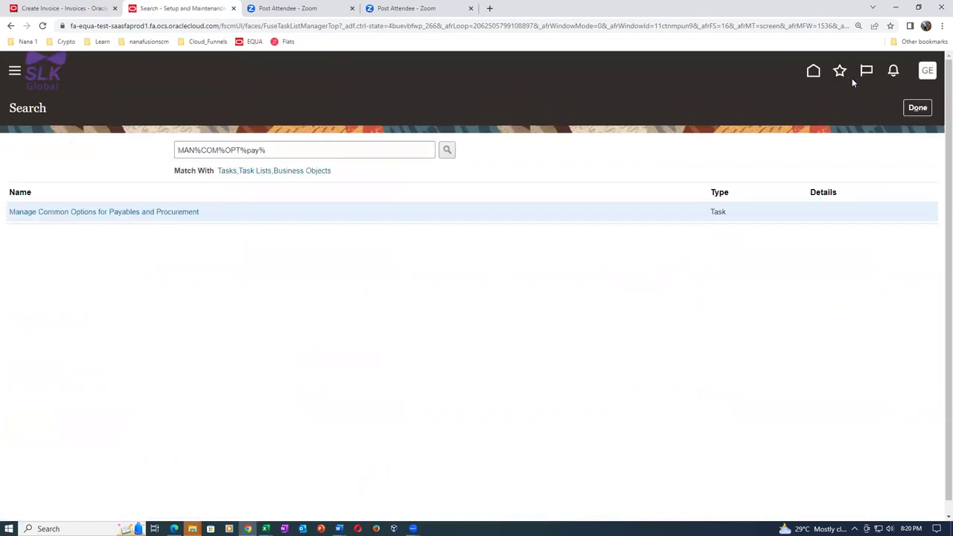
Step: Return to the unsaved invoice 1001, expand its header details, and cancel its creation
left_click(61, 8)
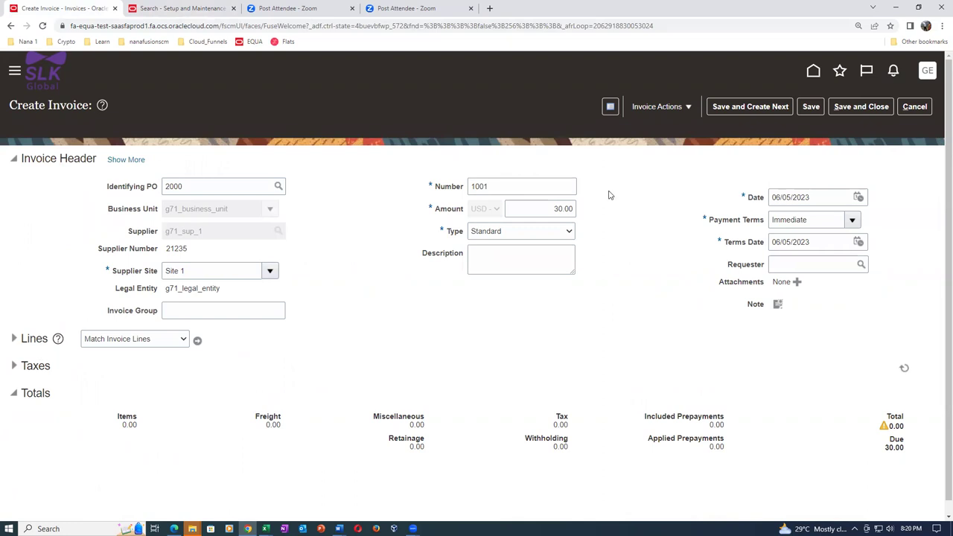
left_click(134, 160)
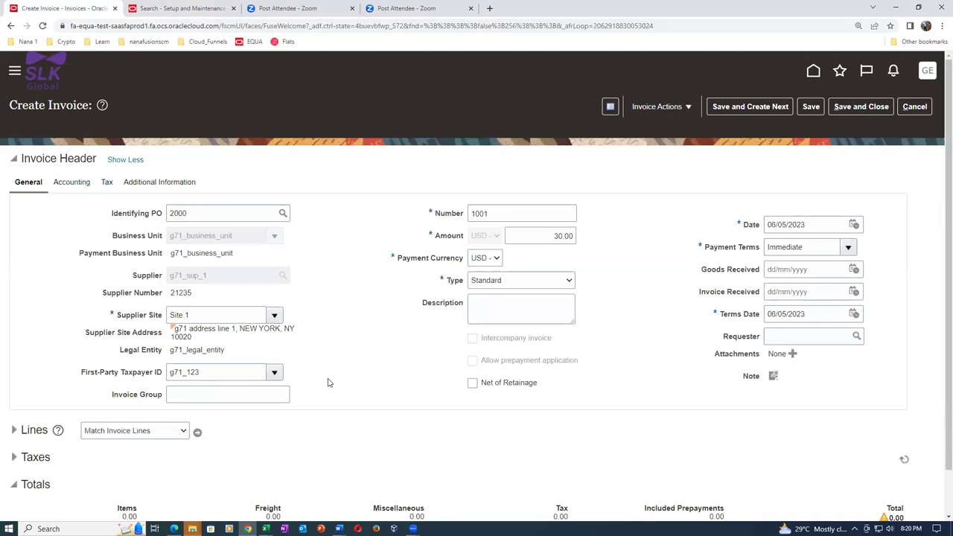
left_click(914, 106)
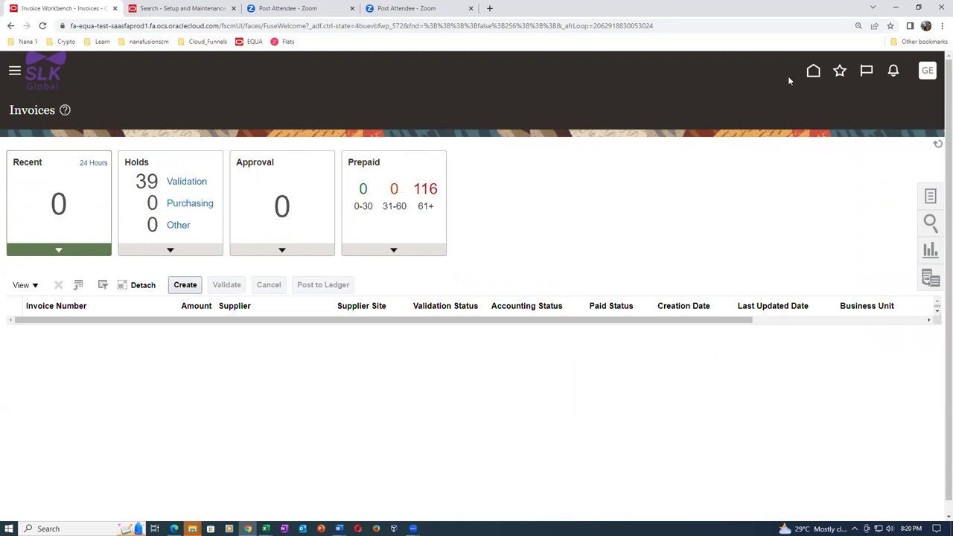
Step: Open Period Close under General Accounting from the home page and try to confirm the data access set prompt
left_click(813, 72)
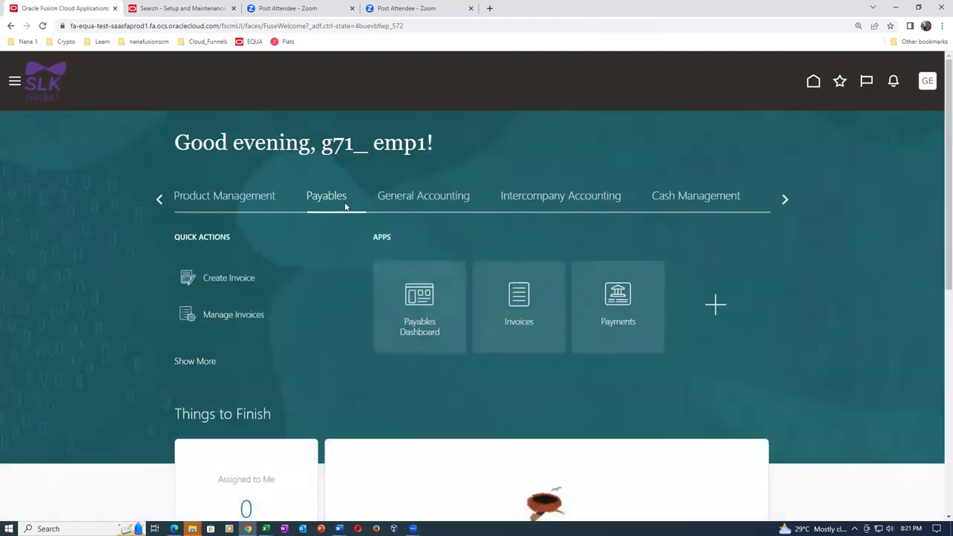
left_click(426, 201)
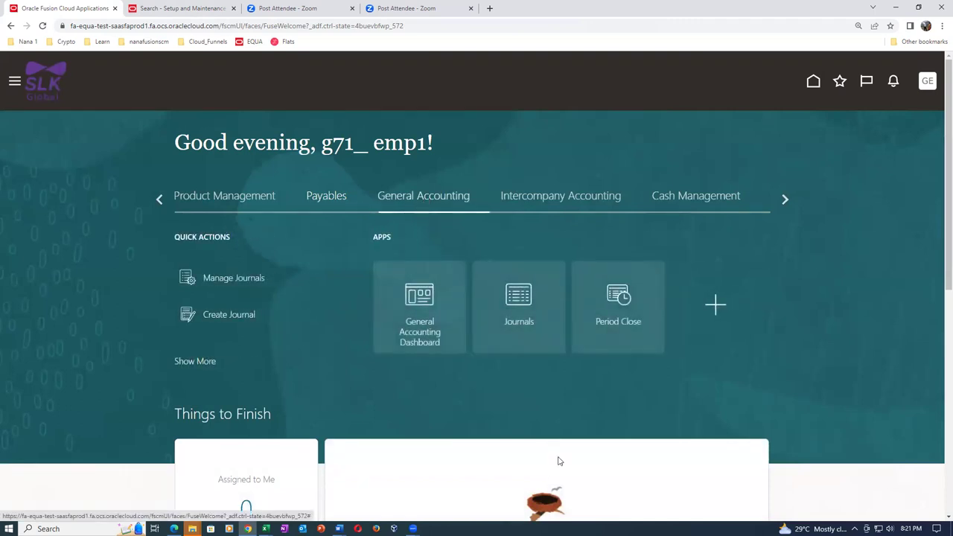
left_click(624, 335)
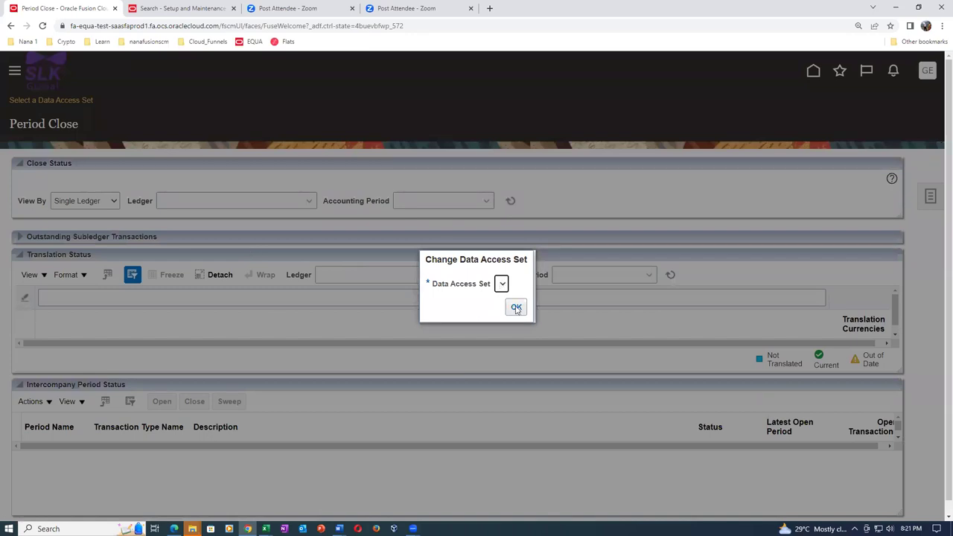
left_click(516, 308)
Step: Search the Setup and Maintenance tasks for man%data%acce% and open Manage Data Access for Users
left_click(178, 8)
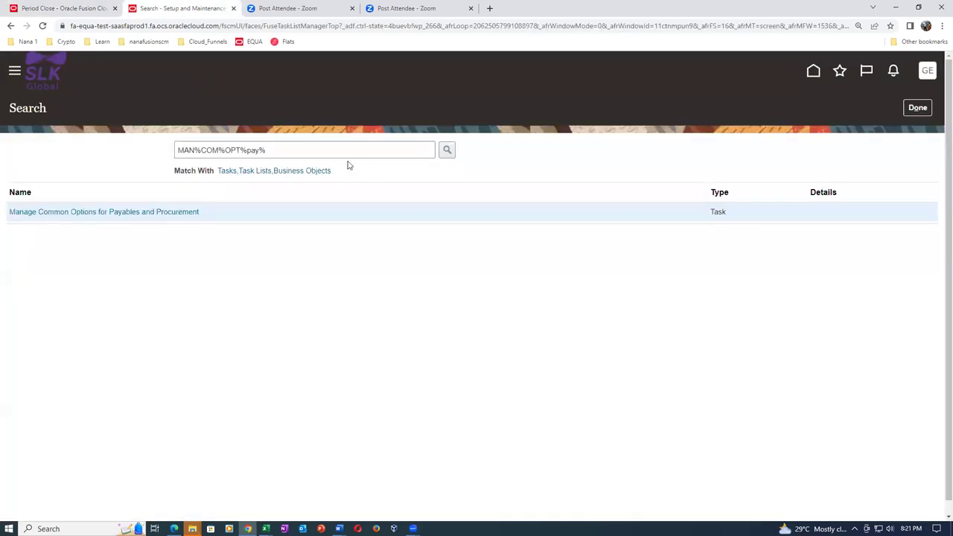
triple_click(318, 150)
type("ma")
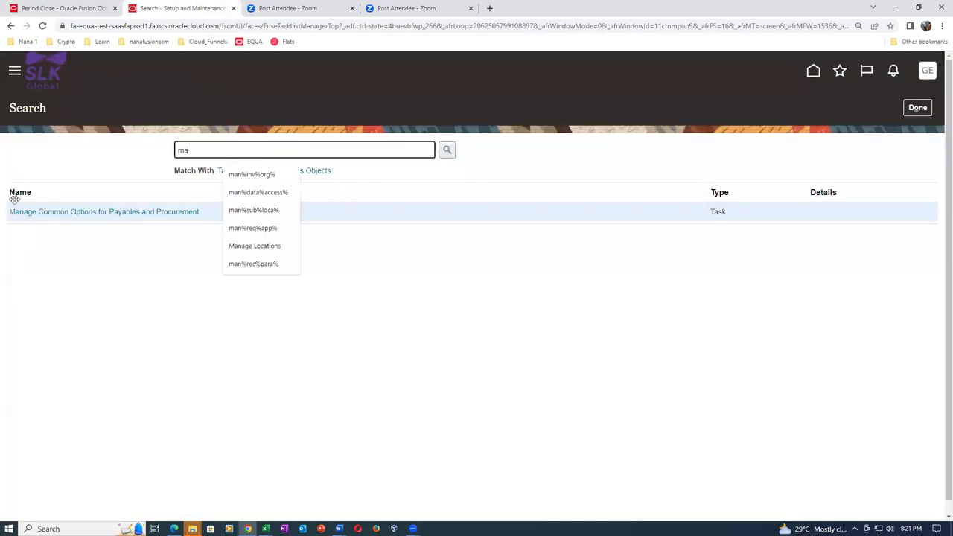
type("n%data%acce%")
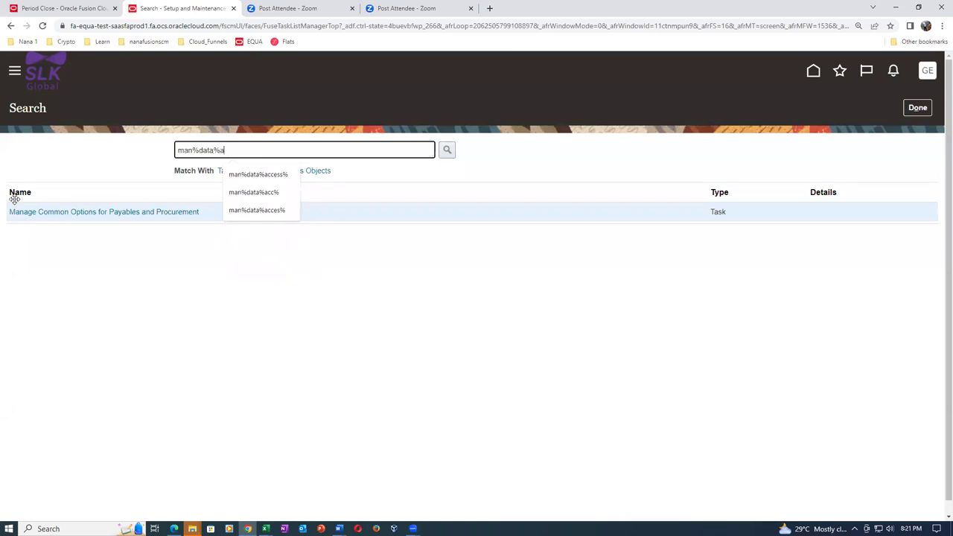
key("Return")
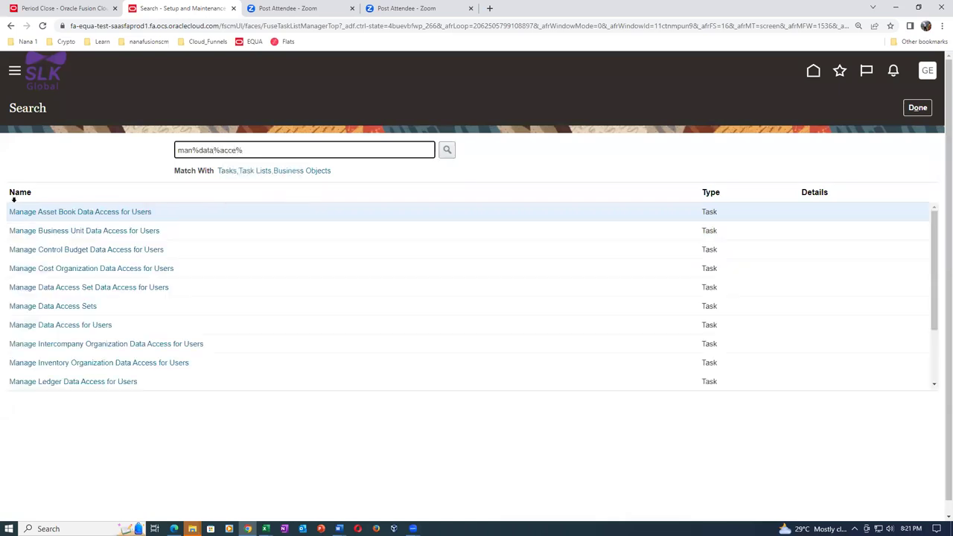
left_click(47, 326)
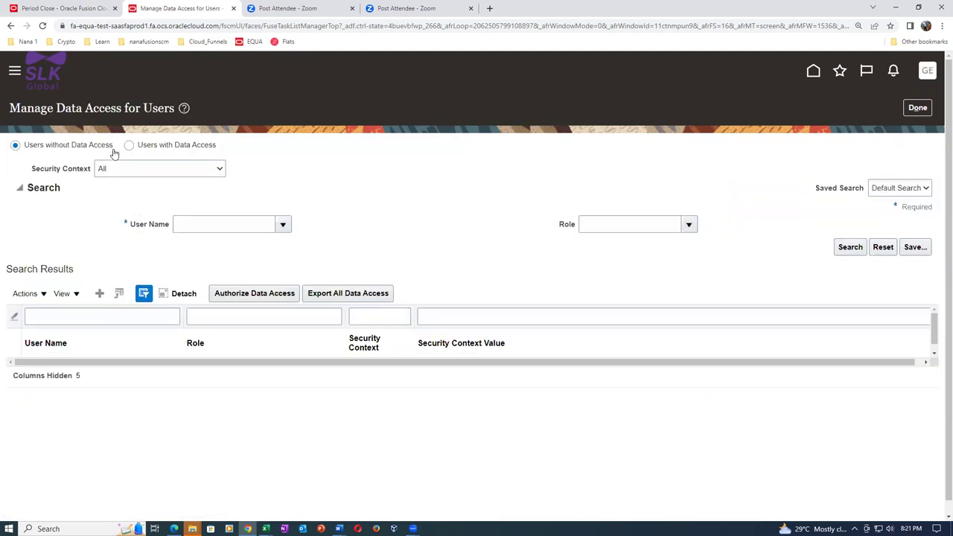
Step: Search users with data access for the existing assignments of user g71_emp1
left_click(128, 146)
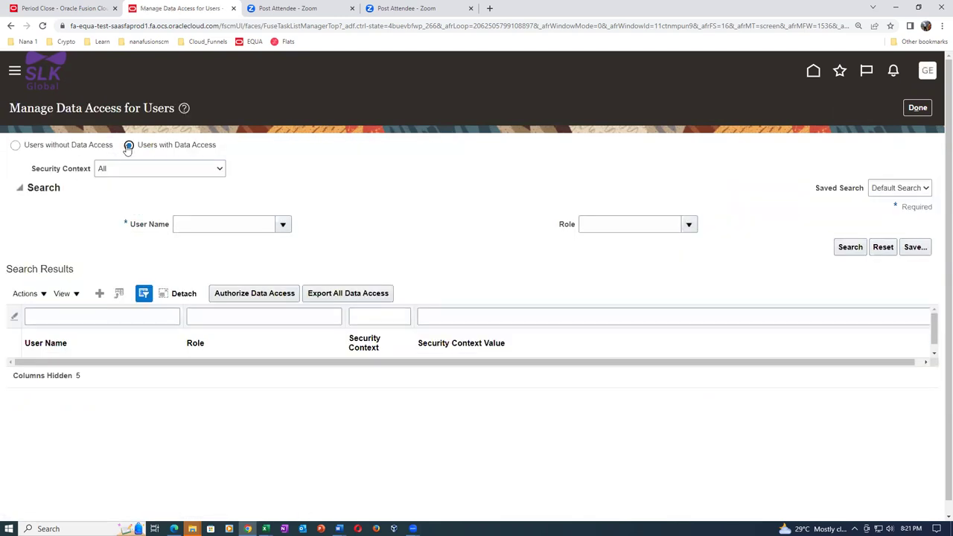
left_click(244, 230)
type("g71")
key("Tab")
left_click(479, 320)
left_click(529, 380)
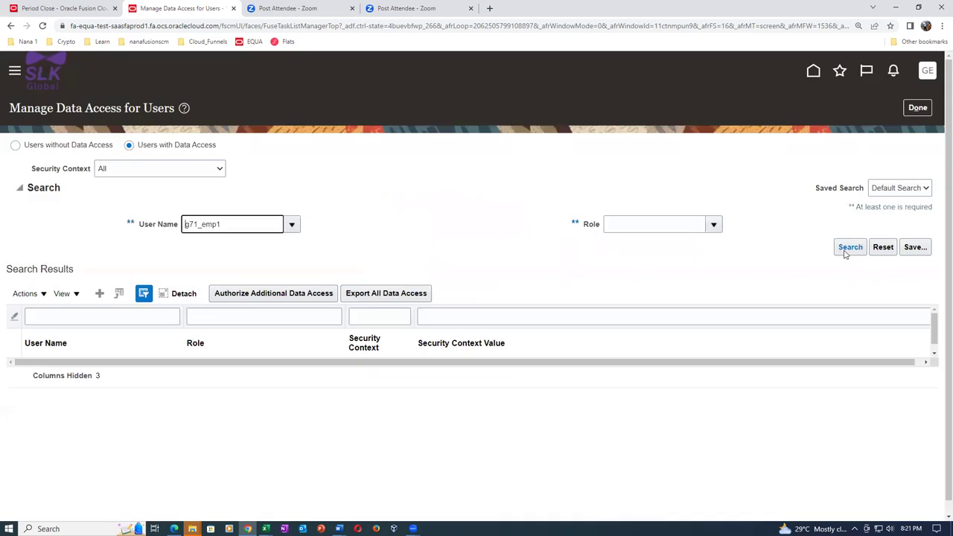
left_click(848, 248)
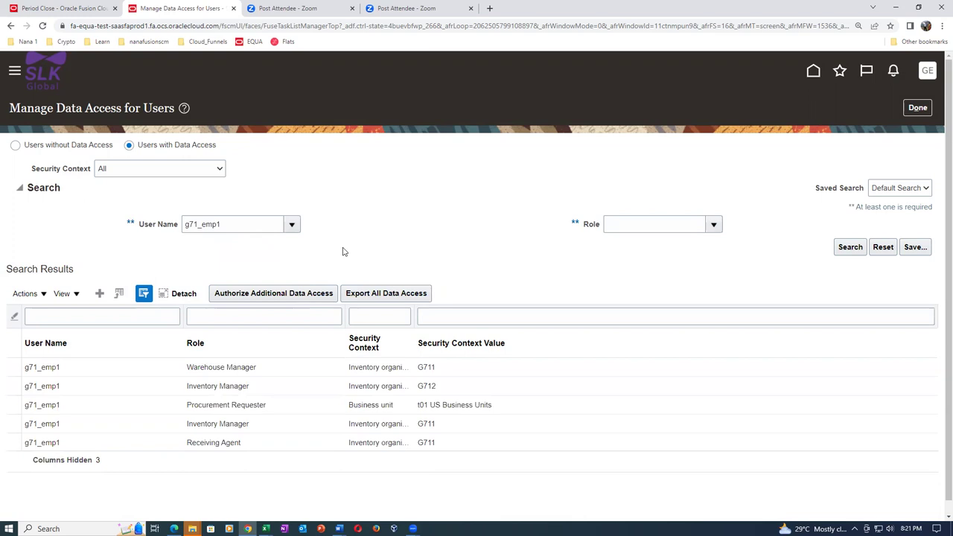
Step: Add a data access row giving g71_emp1 the General Accountant role with data access set g71_primary_ledger
left_click(102, 294)
left_click(280, 301)
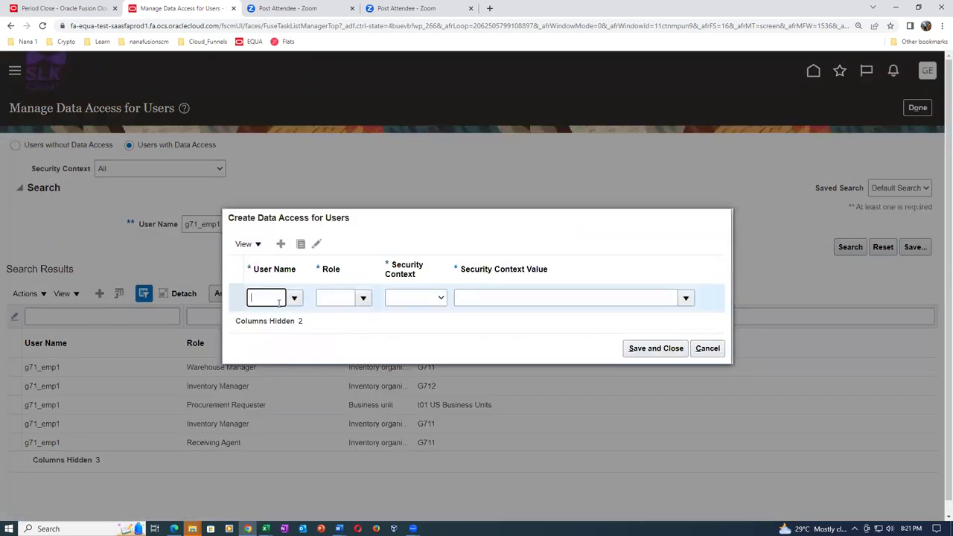
type("g71")
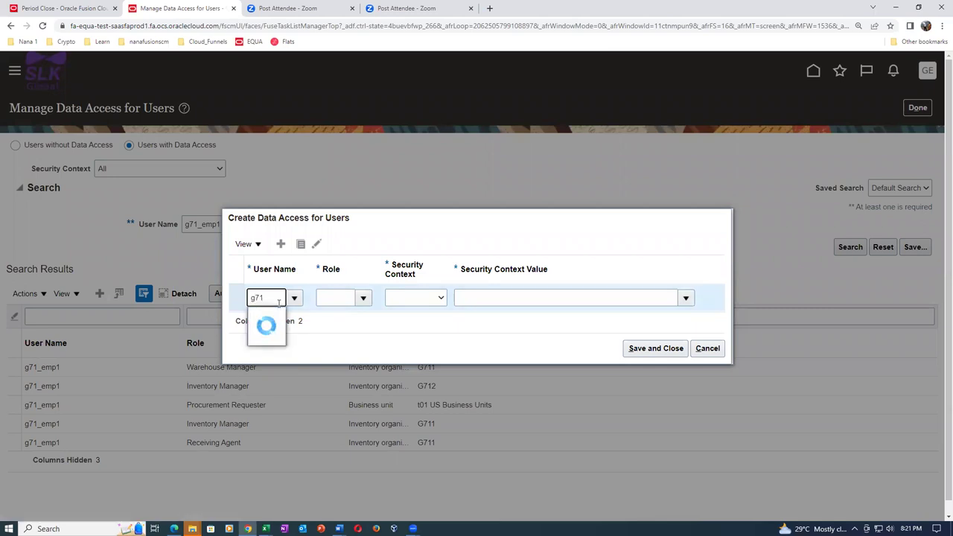
left_click(272, 318)
left_click(336, 297)
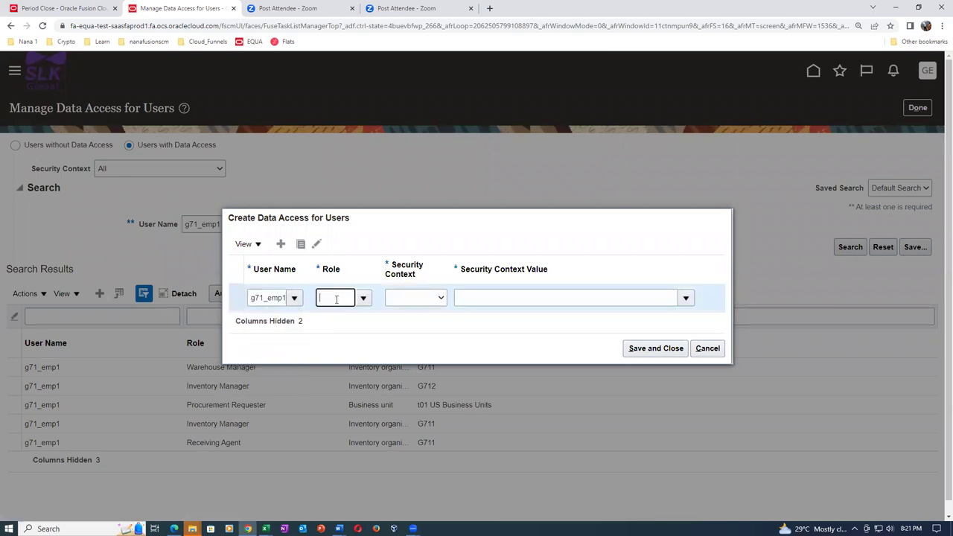
left_click(364, 298)
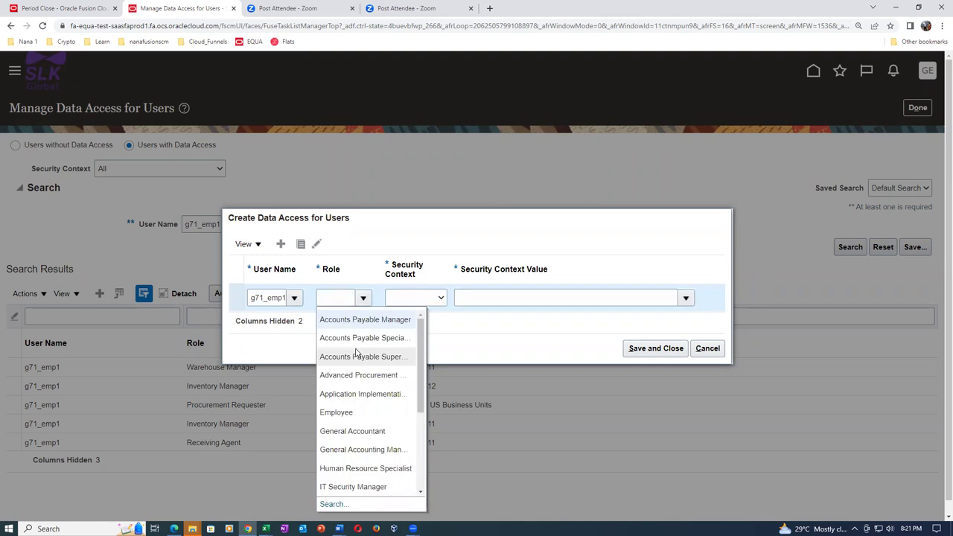
left_click(360, 431)
left_click(411, 298)
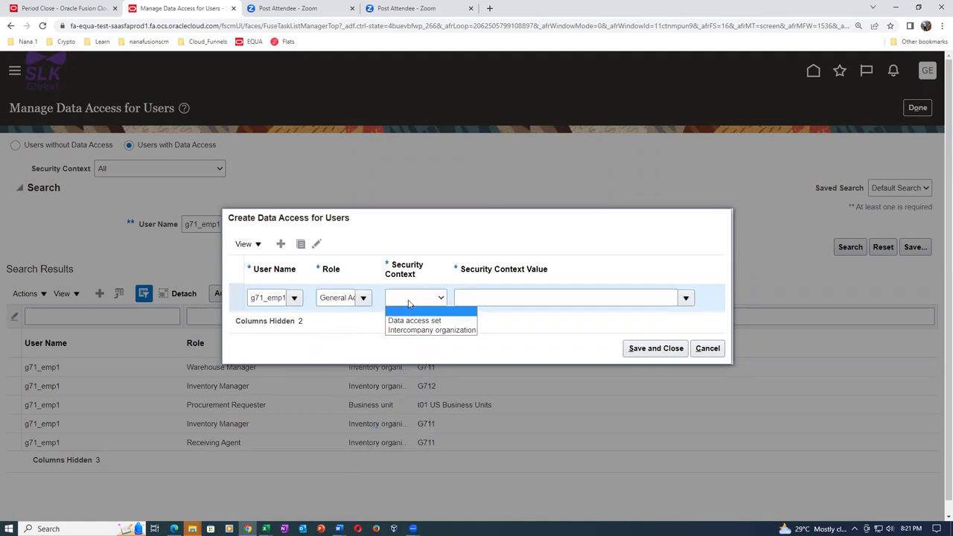
left_click(447, 314)
left_click(507, 294)
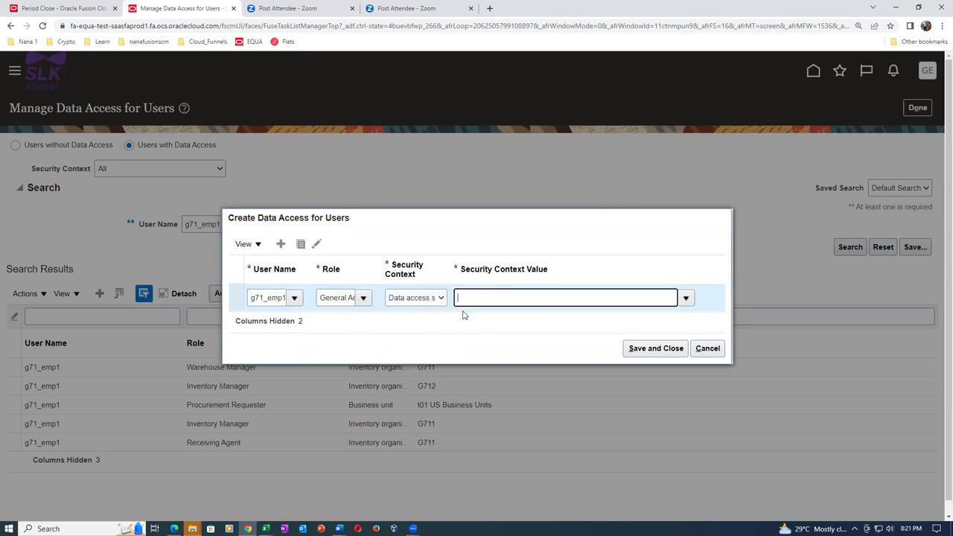
type("g71")
left_click(472, 314)
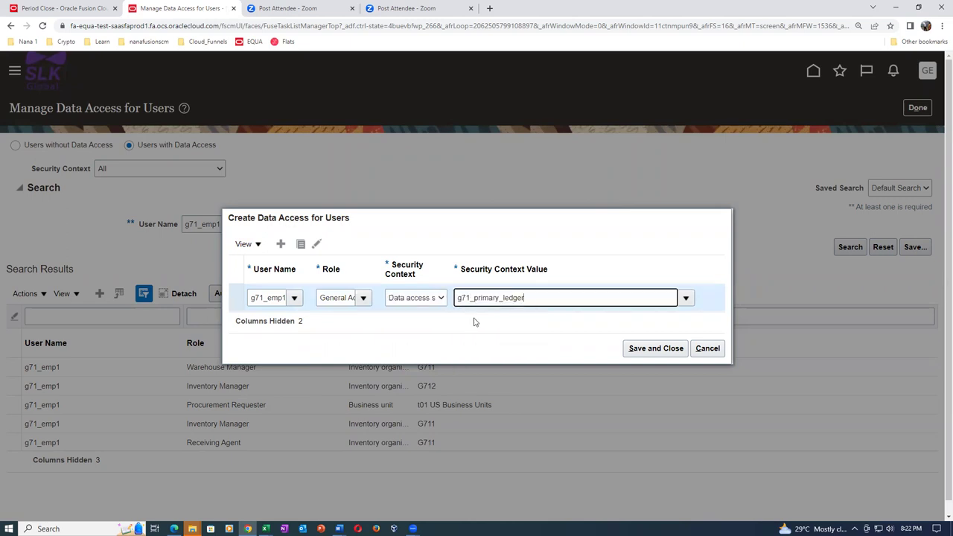
Step: Duplicate the g71_emp1 data access row and give the copy the General Accounting Manager role with data access set g71_primary_ledger
left_click(301, 244)
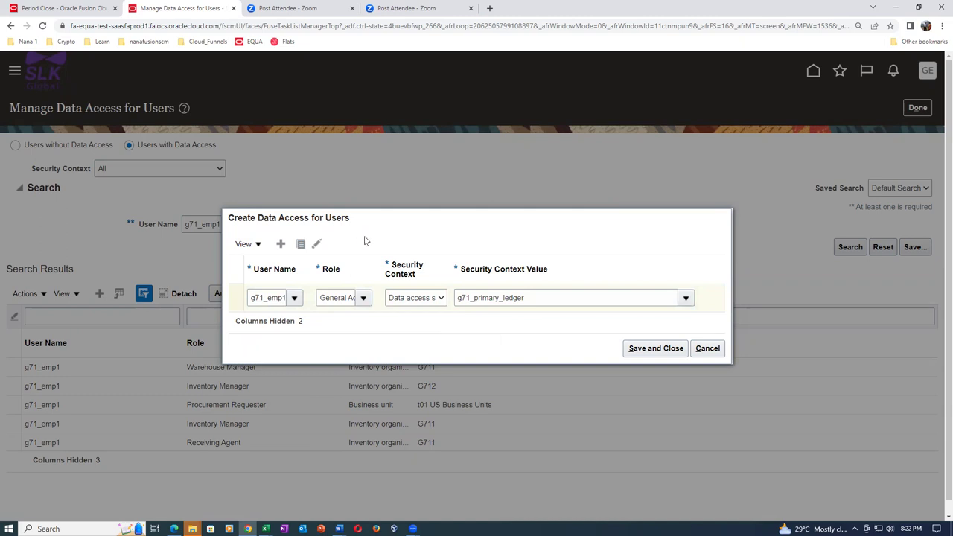
left_click(362, 286)
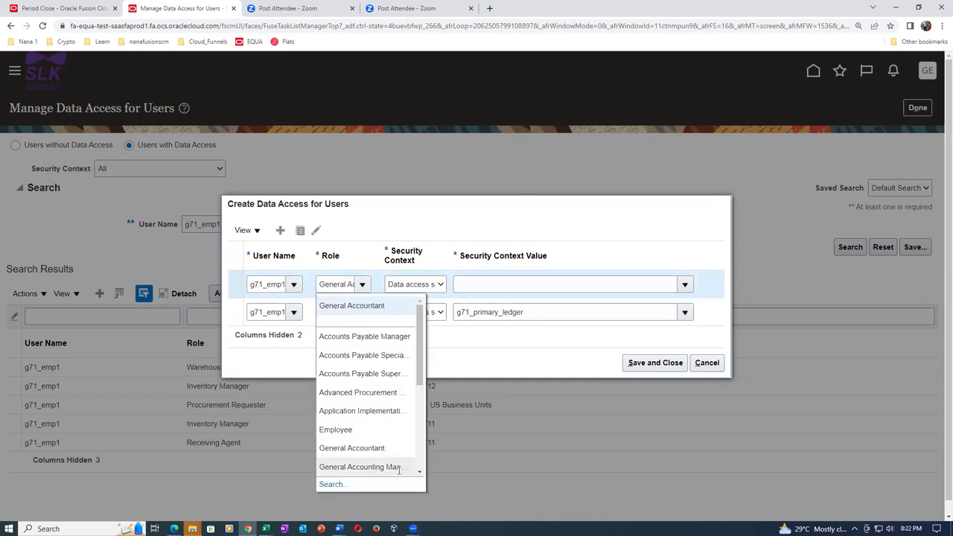
left_click(397, 467)
left_click(394, 284)
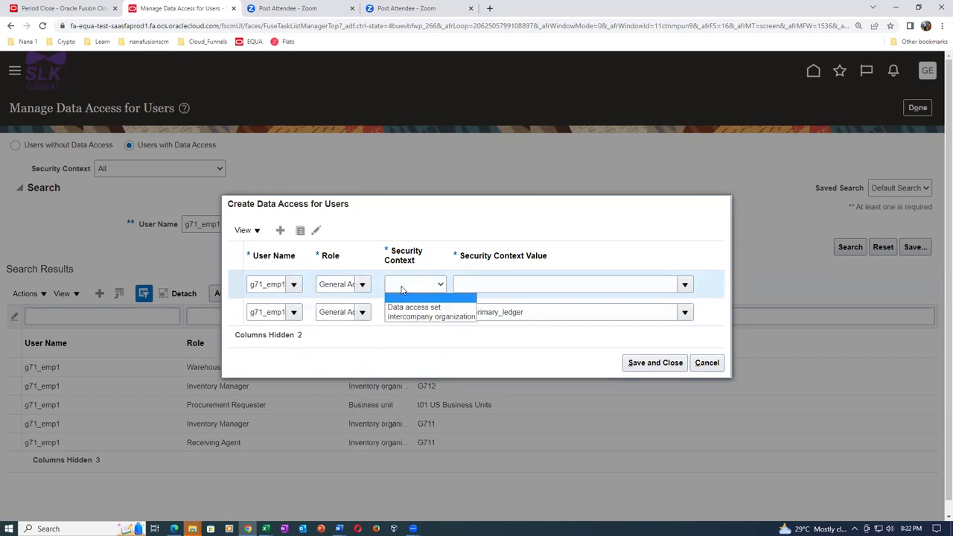
left_click(399, 304)
left_click(480, 286)
type("g71")
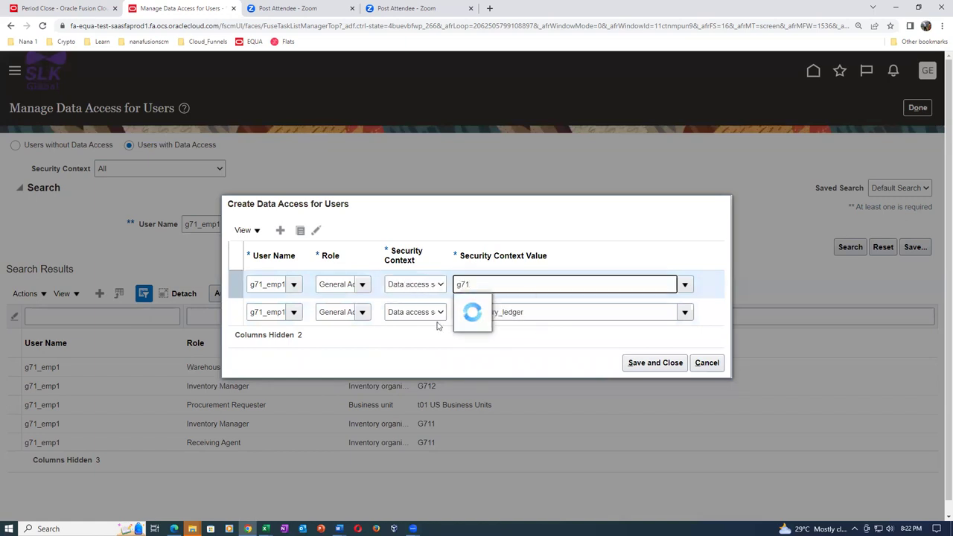
left_click(485, 307)
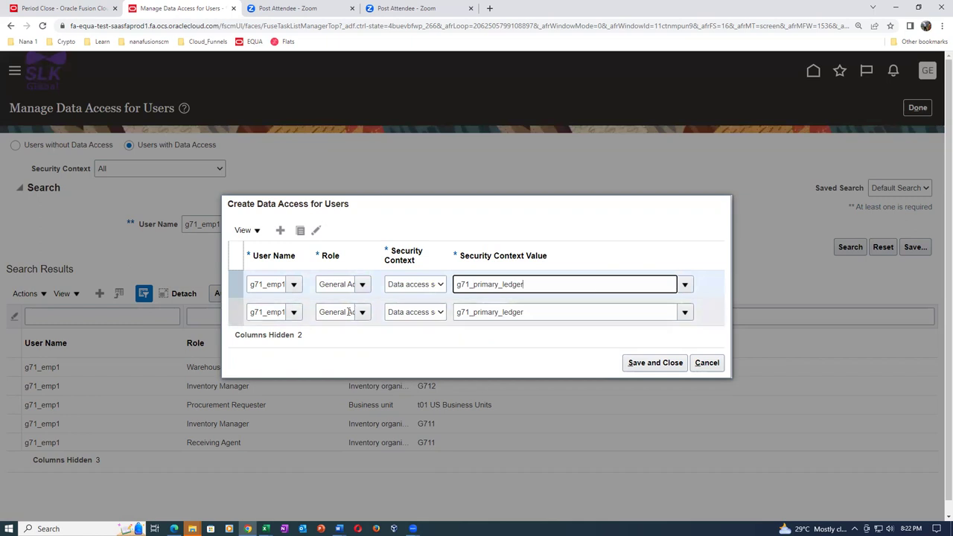
Step: Check the new row's role, save both data access rows and leave Manage Data Access for Users
left_click(331, 283)
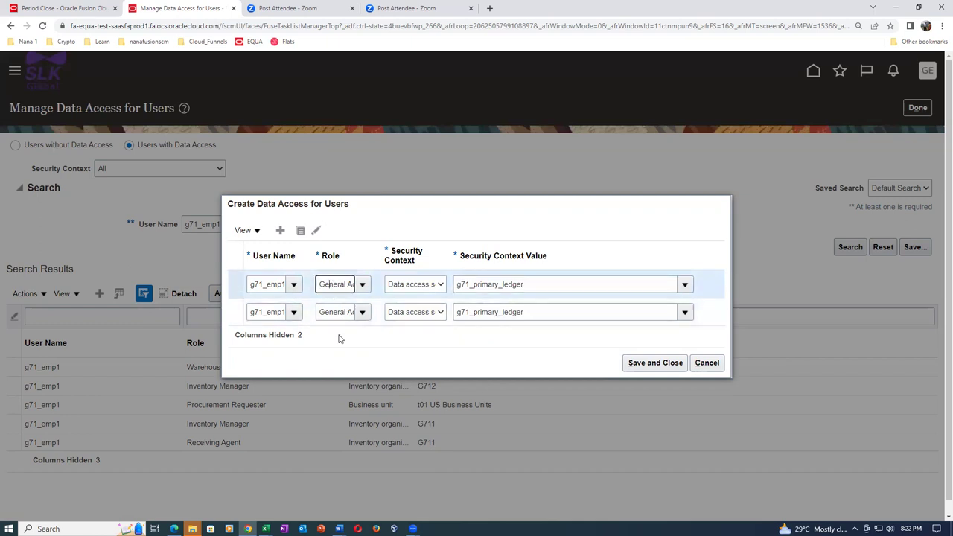
key("End")
left_click(655, 362)
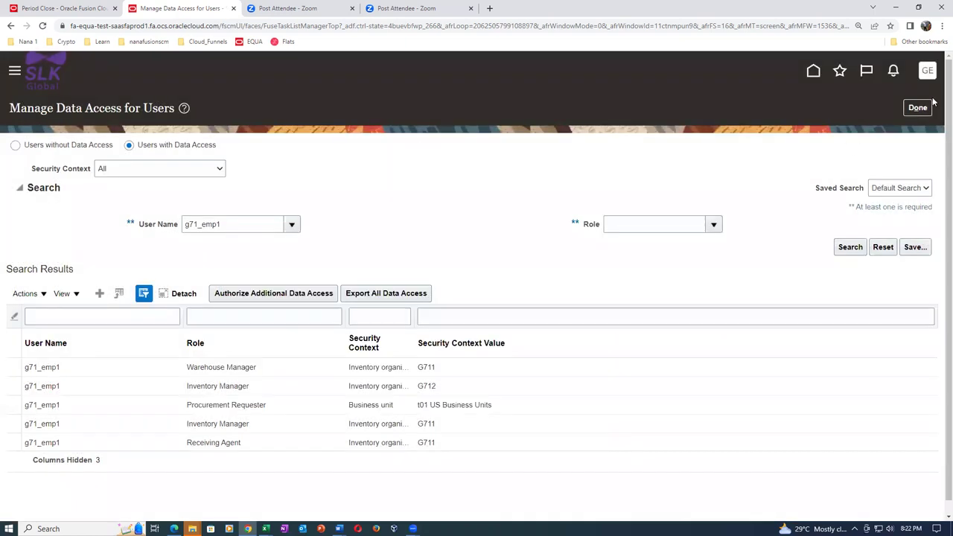
left_click(919, 108)
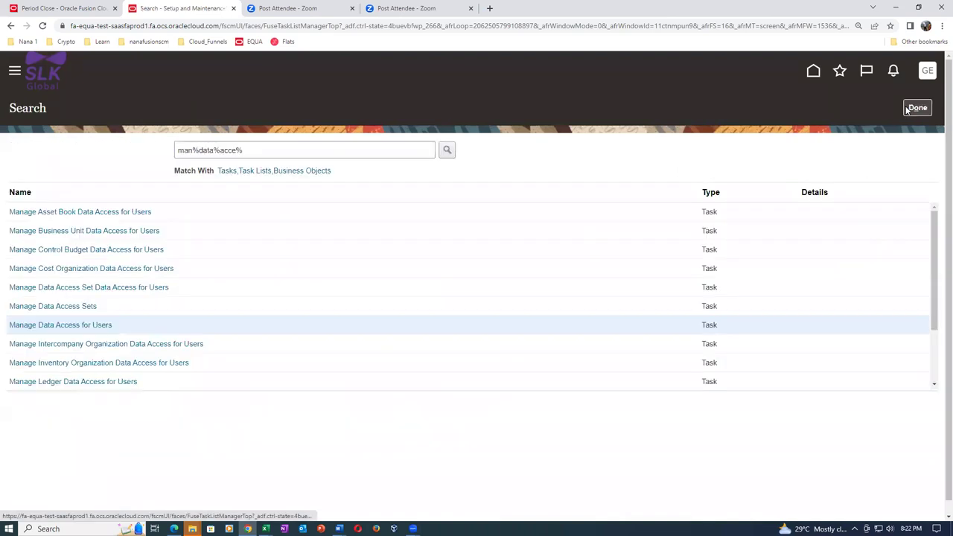
Step: Sign out of Oracle Fusion, close the old Period Close page and sign back in as g71_emp1
left_click(927, 71)
left_click(903, 101)
left_click(481, 257)
left_click(65, 7)
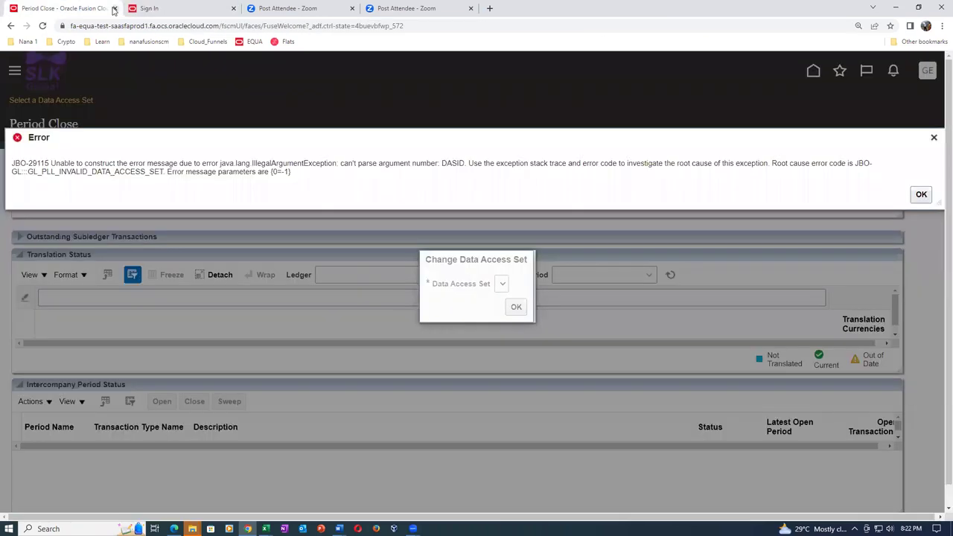
left_click(114, 9)
left_click(442, 292)
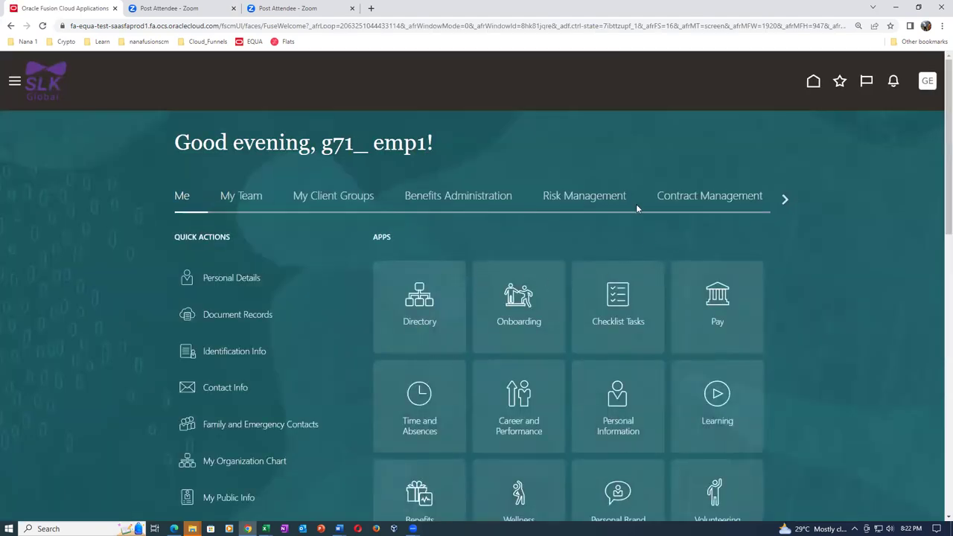
Step: Open Period Close under General Accounting from the home page
left_click(787, 198)
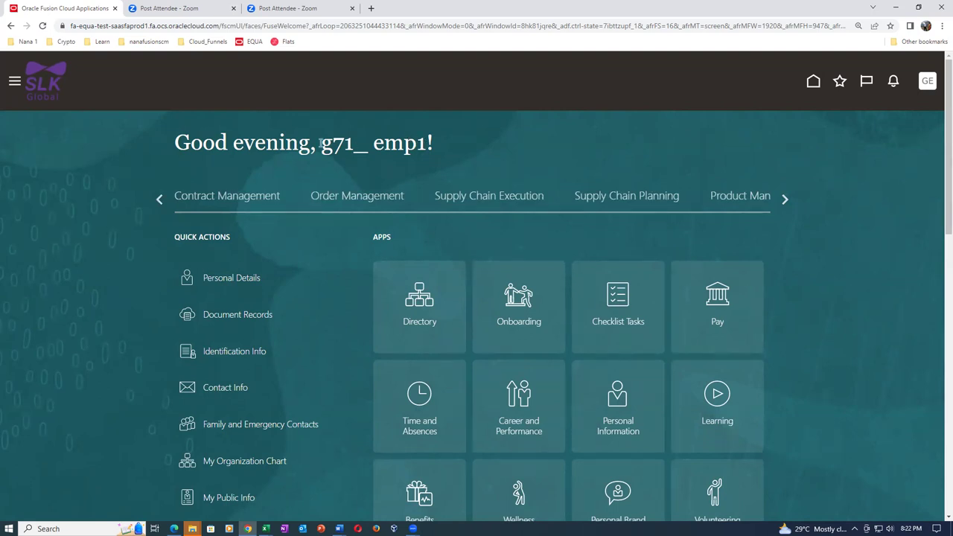
left_click_drag(323, 142, 425, 146)
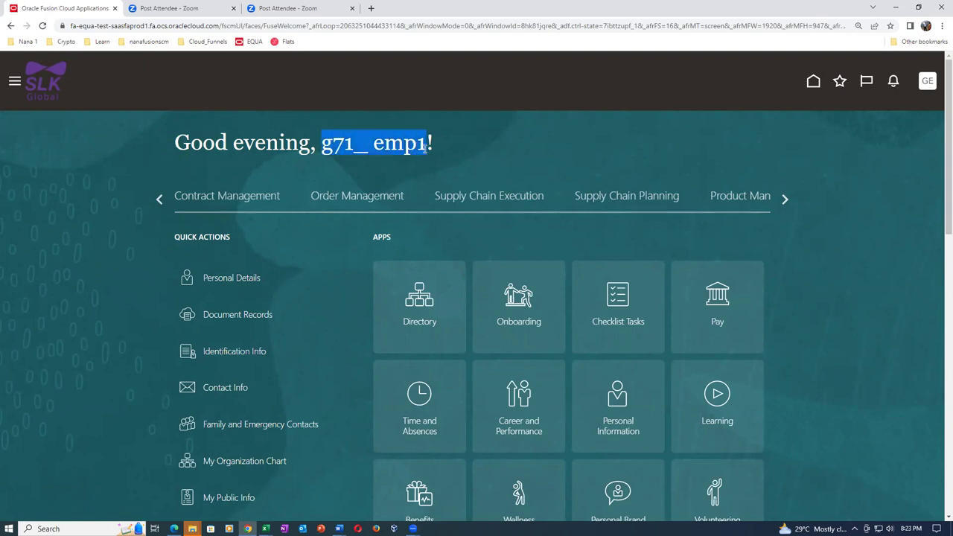
left_click(552, 155)
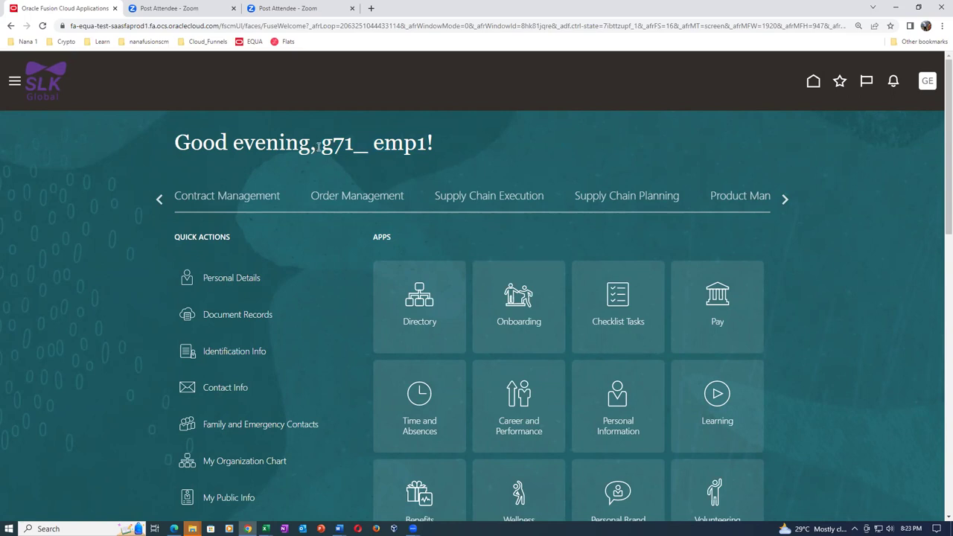
left_click_drag(322, 144, 424, 152)
left_click(465, 162)
left_click(786, 200)
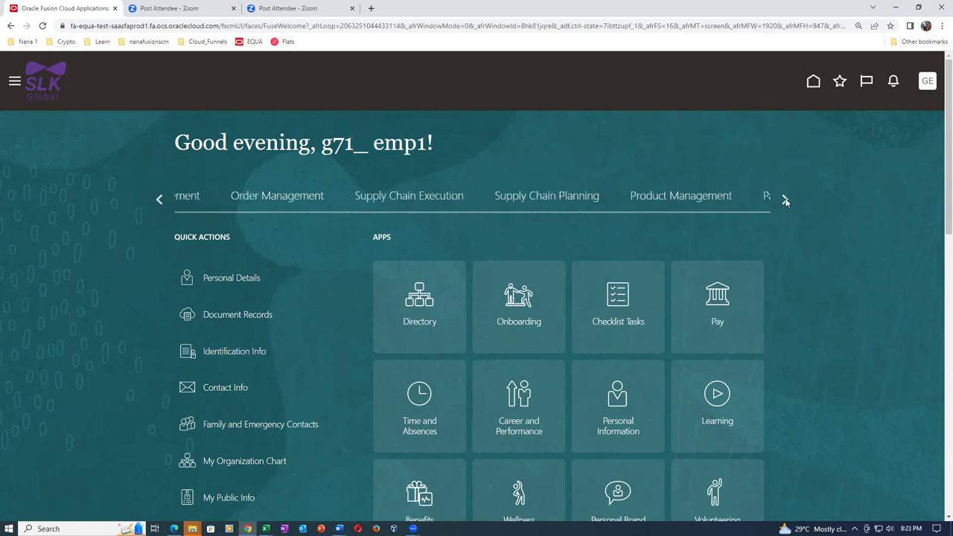
left_click(450, 207)
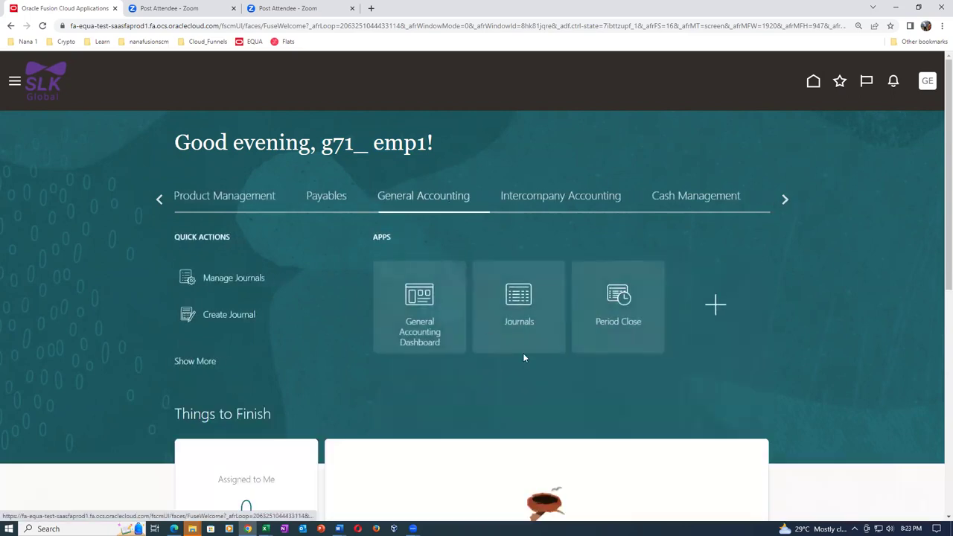
left_click(630, 333)
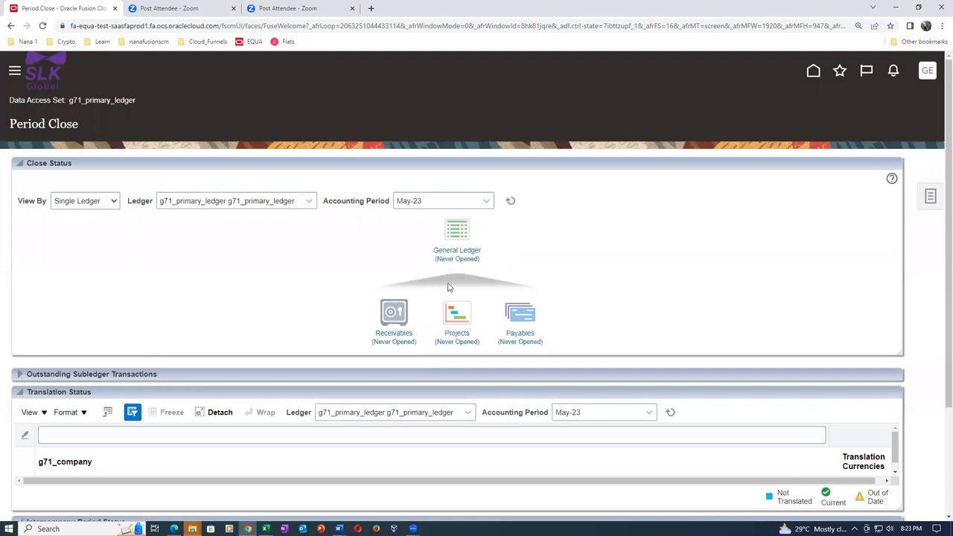
Step: Open Jan-23 as the first General Ledger period of g71_primary_ledger and refresh the period list
left_click(459, 254)
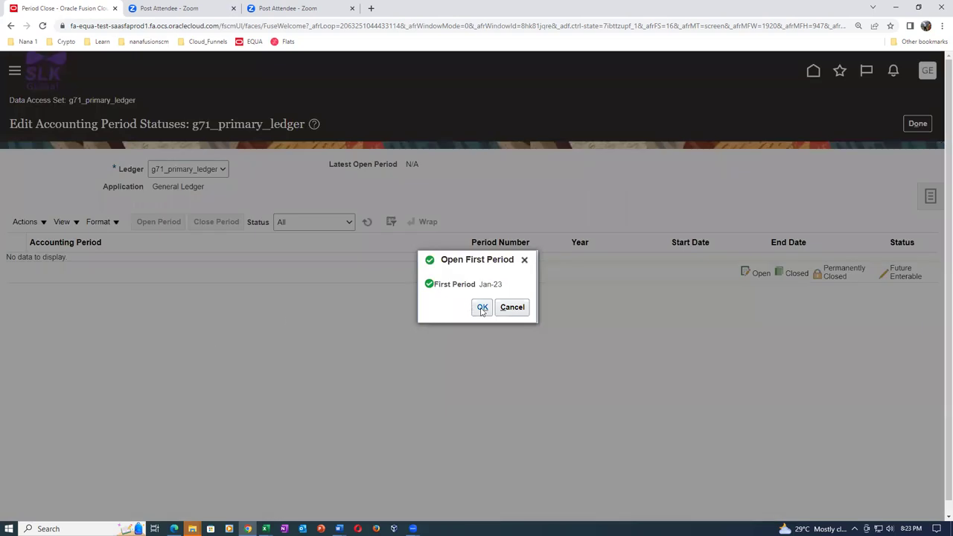
left_click(482, 308)
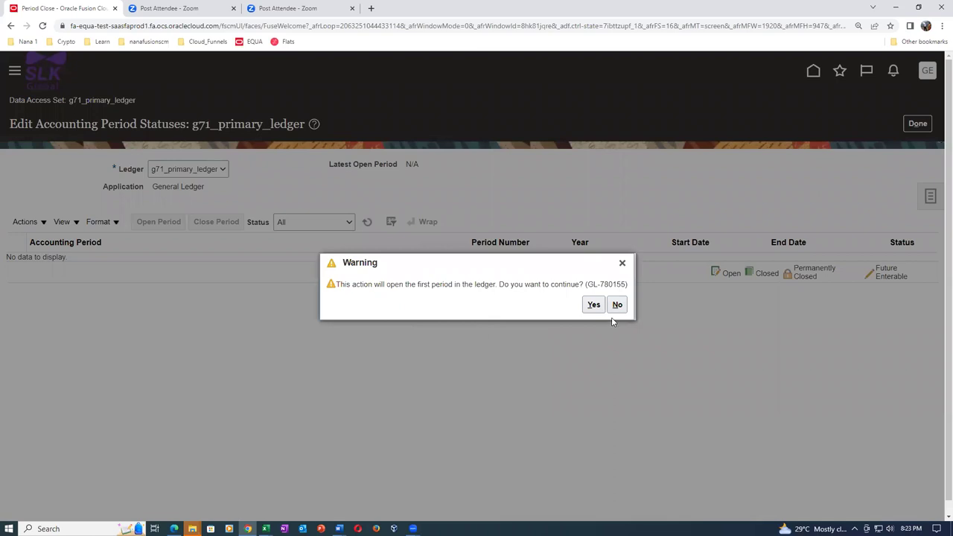
left_click(595, 307)
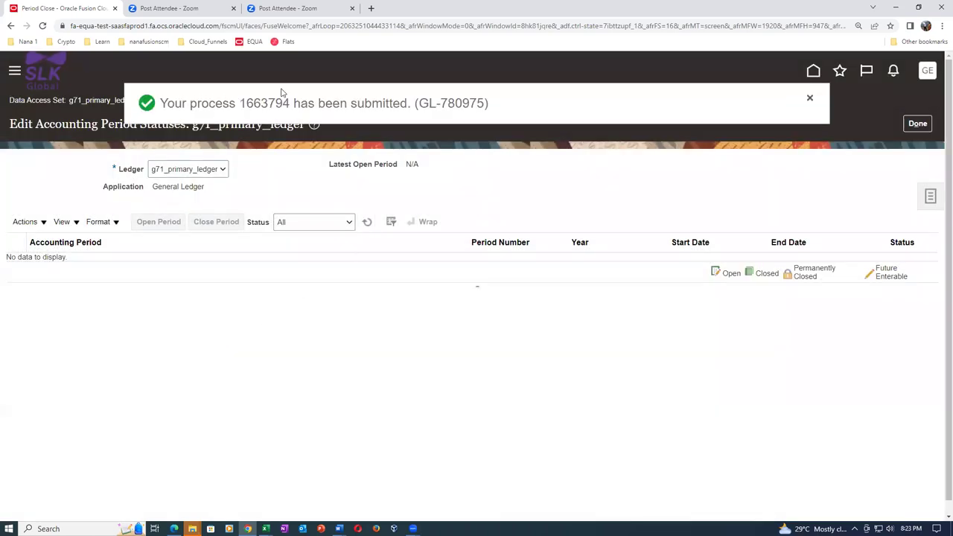
left_click(367, 223)
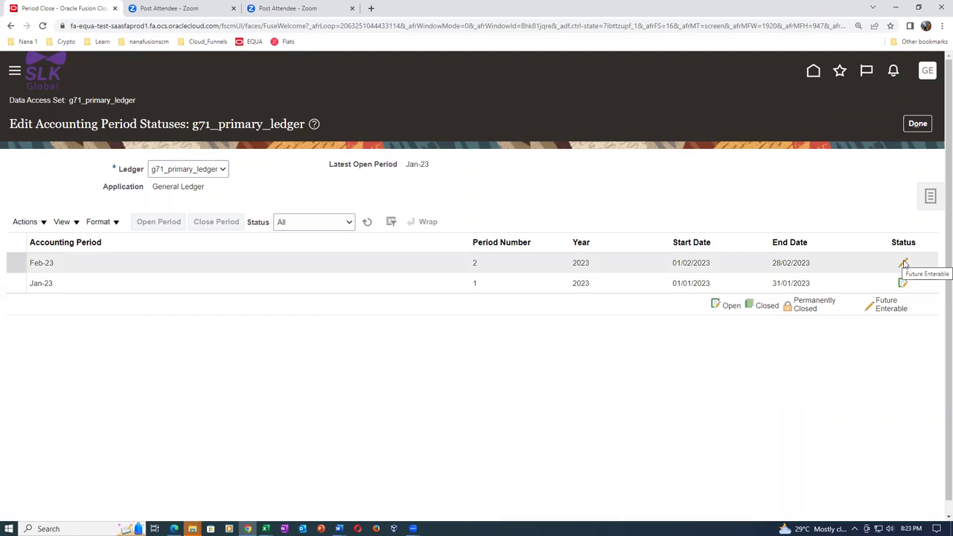
Step: Open the General Ledger periods of g71_primary_ledger up to target period Jun-23
left_click(24, 223)
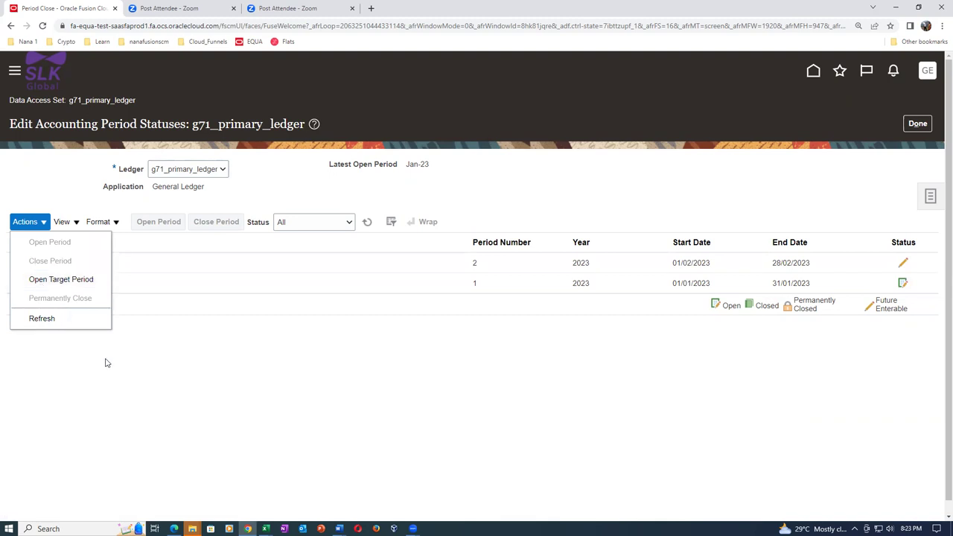
left_click(45, 280)
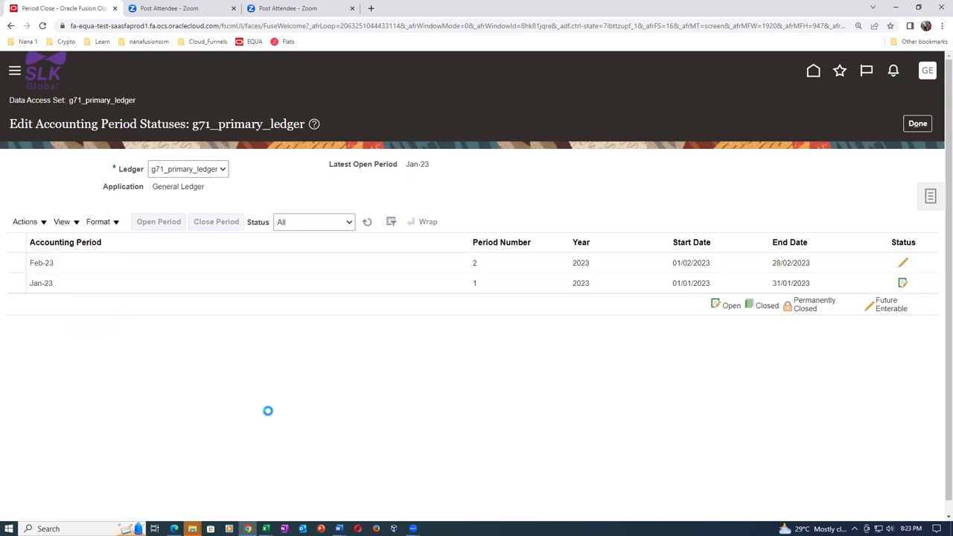
left_click(520, 277)
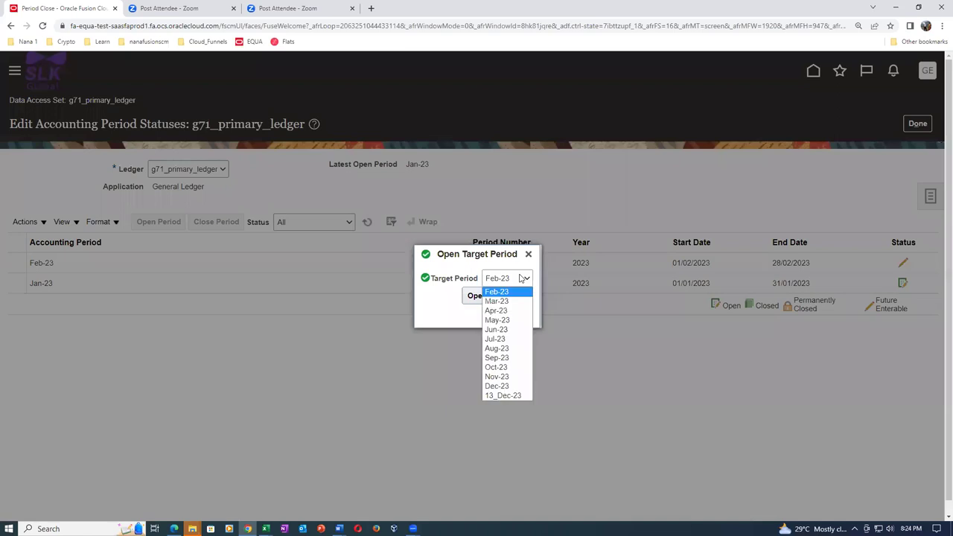
left_click(496, 329)
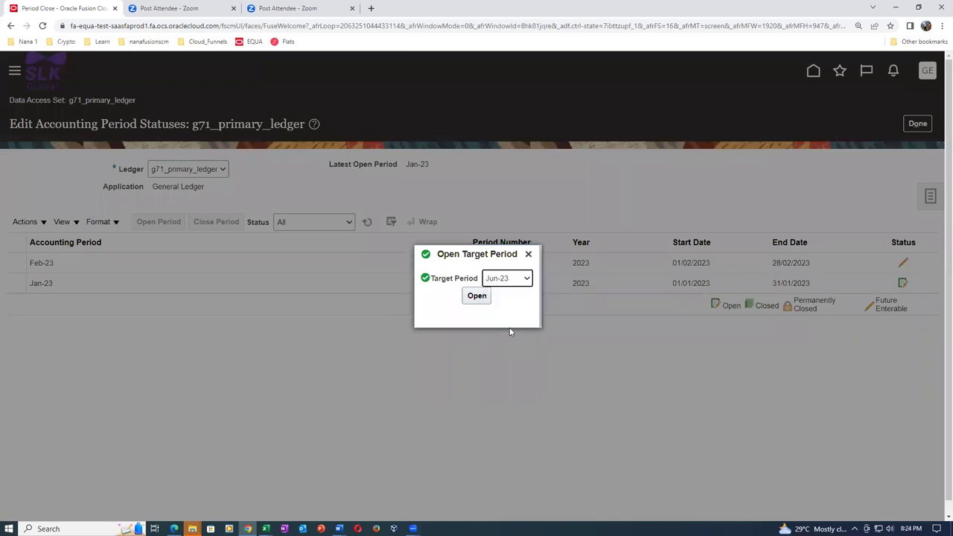
left_click(477, 296)
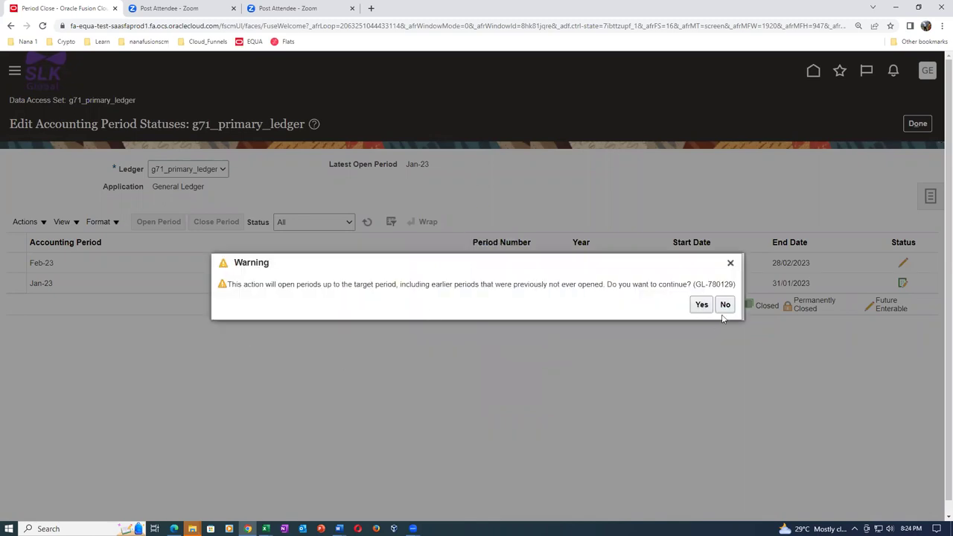
left_click(701, 305)
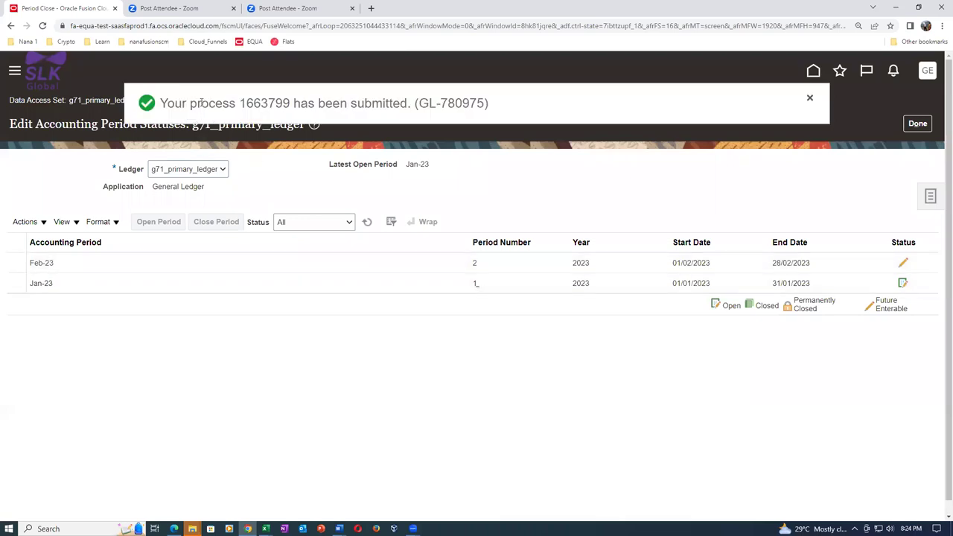
Step: Refresh the General Ledger period list repeatedly to check the statuses up to Jun-23
left_click(368, 222)
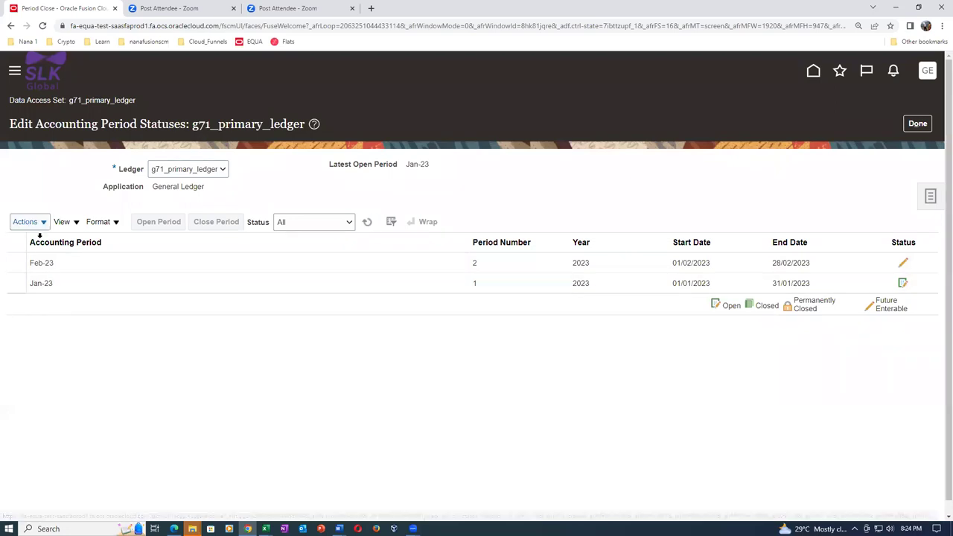
left_click(368, 222)
left_click(367, 223)
left_click(368, 223)
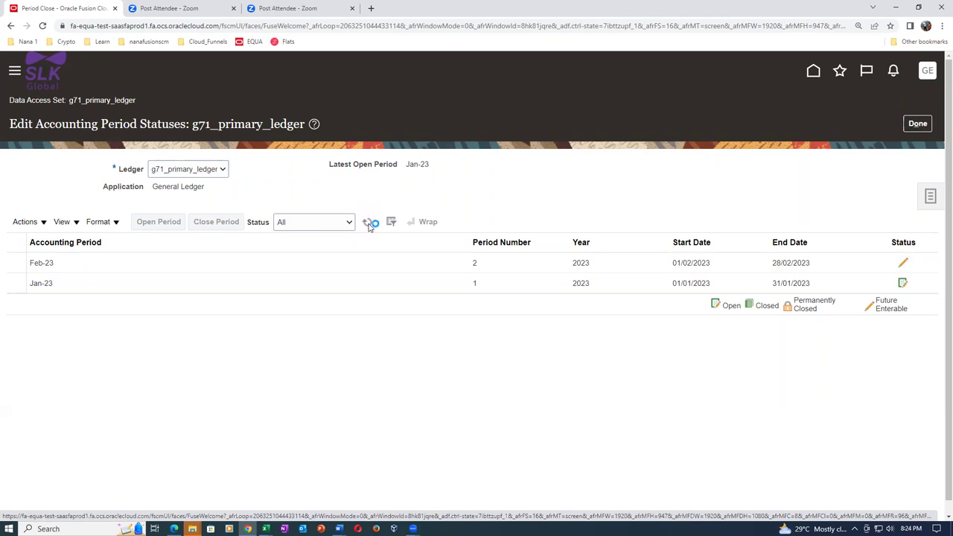
left_click(368, 225)
left_click(367, 225)
left_click(367, 225)
left_click(367, 225)
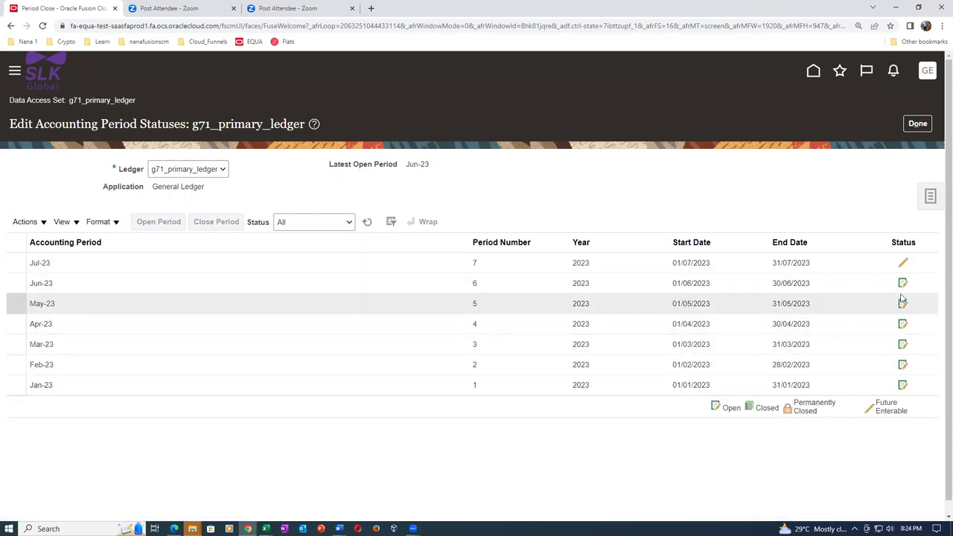
left_click(918, 124)
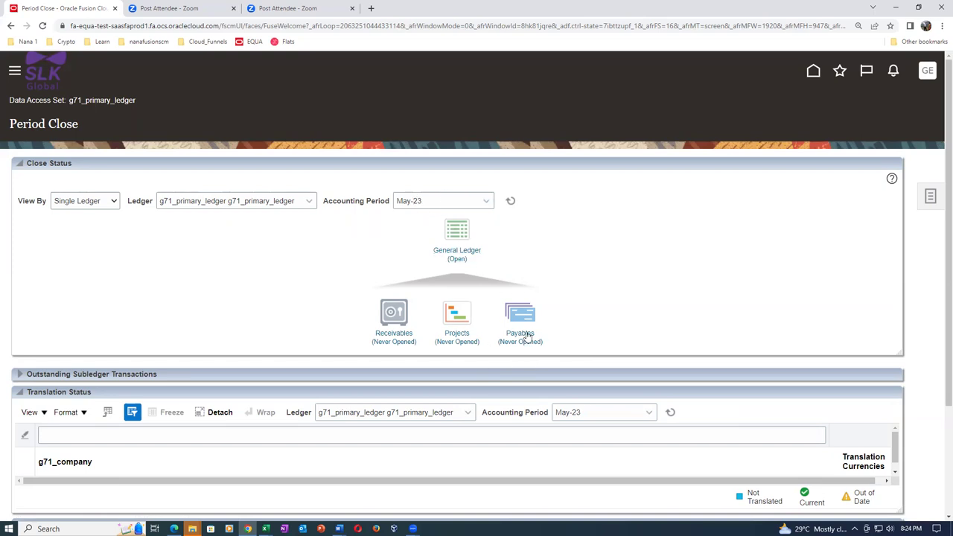
left_click(525, 339)
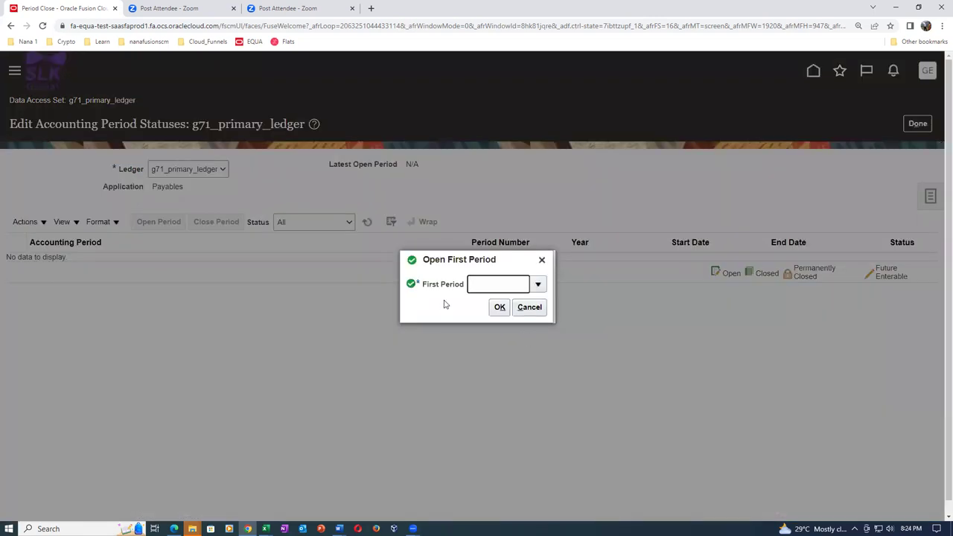
left_click(537, 286)
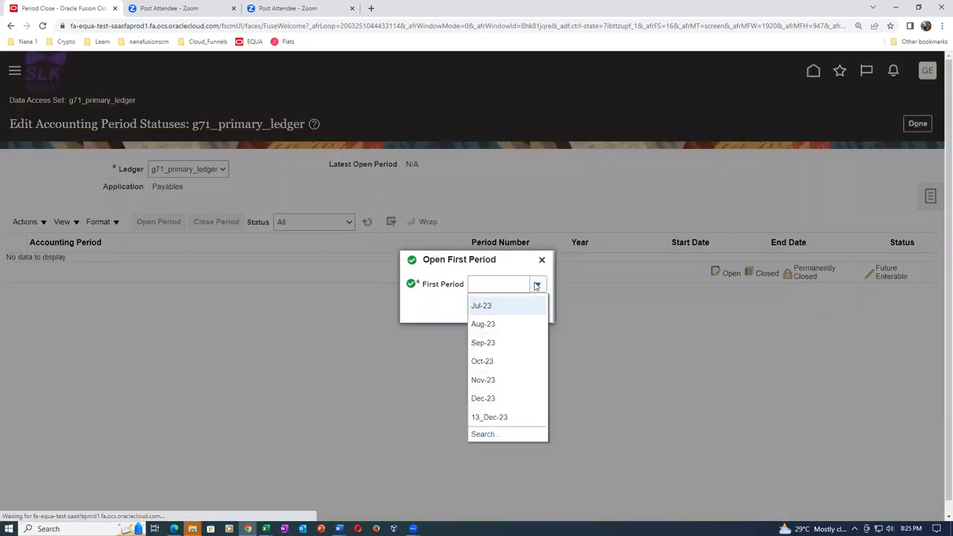
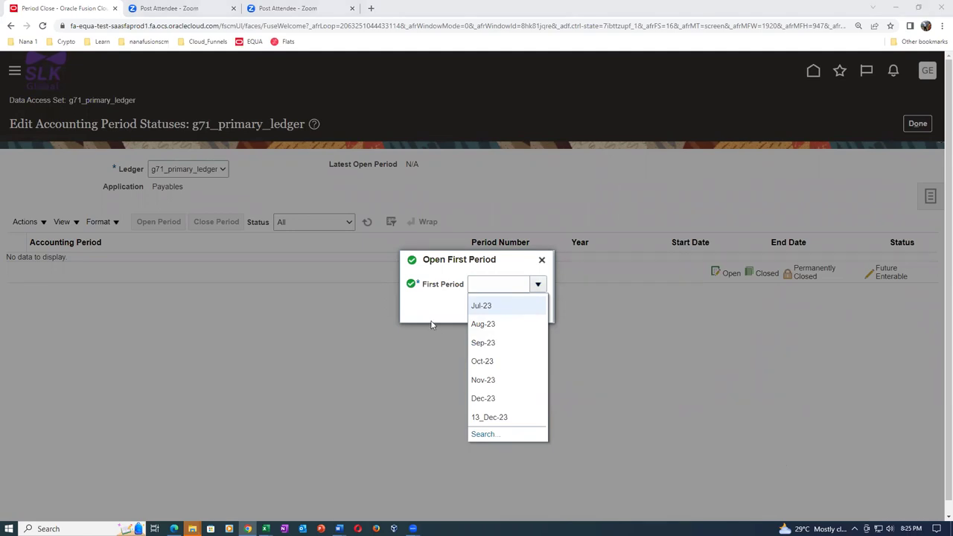
left_click(418, 309)
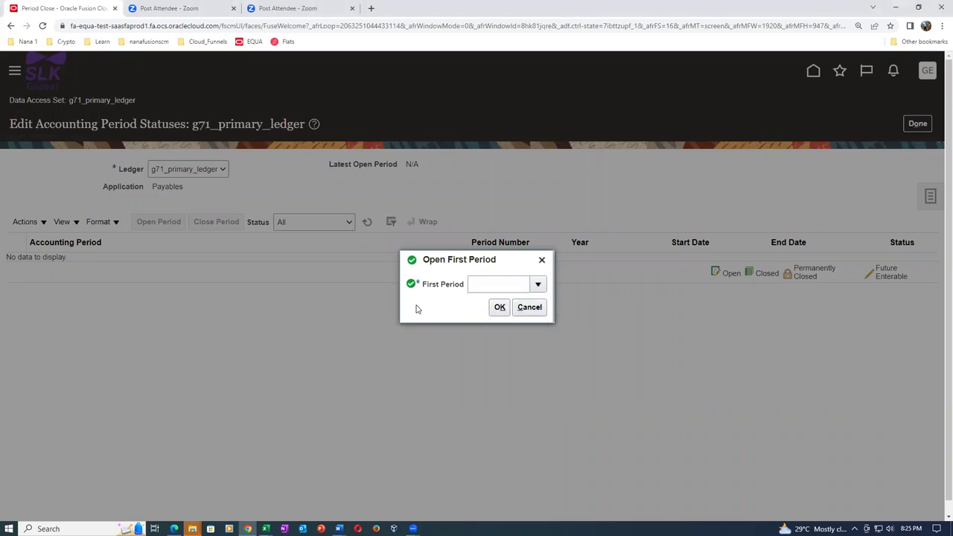
left_click(500, 308)
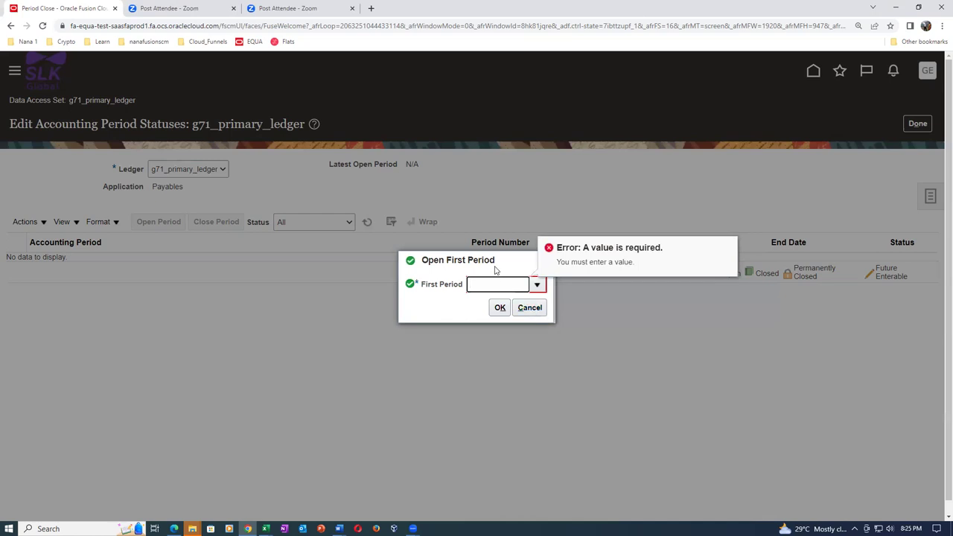
left_click(543, 262)
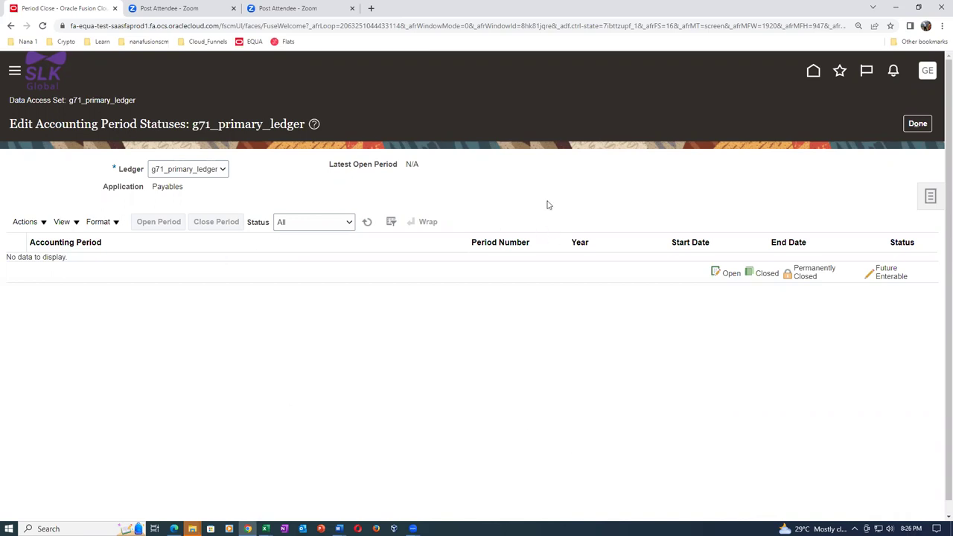
left_click(920, 125)
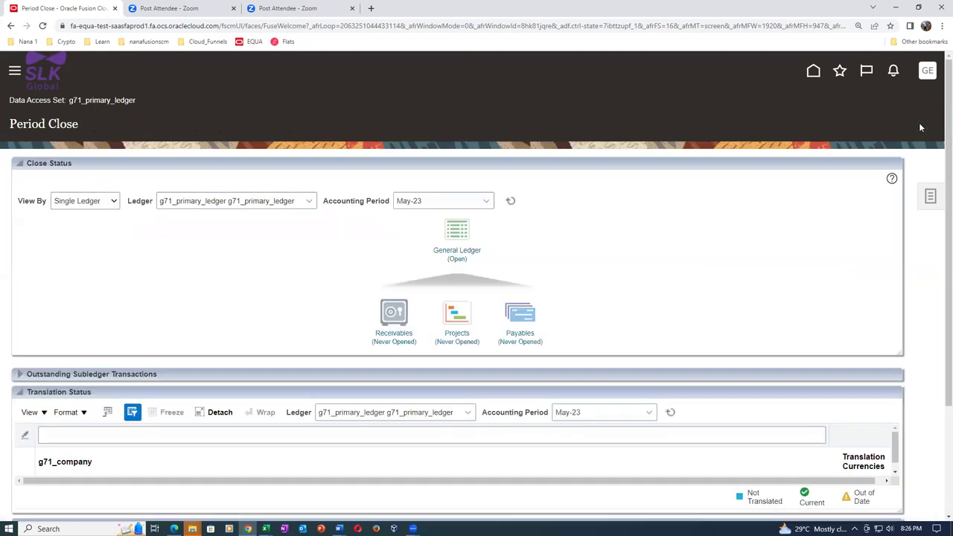
left_click(518, 337)
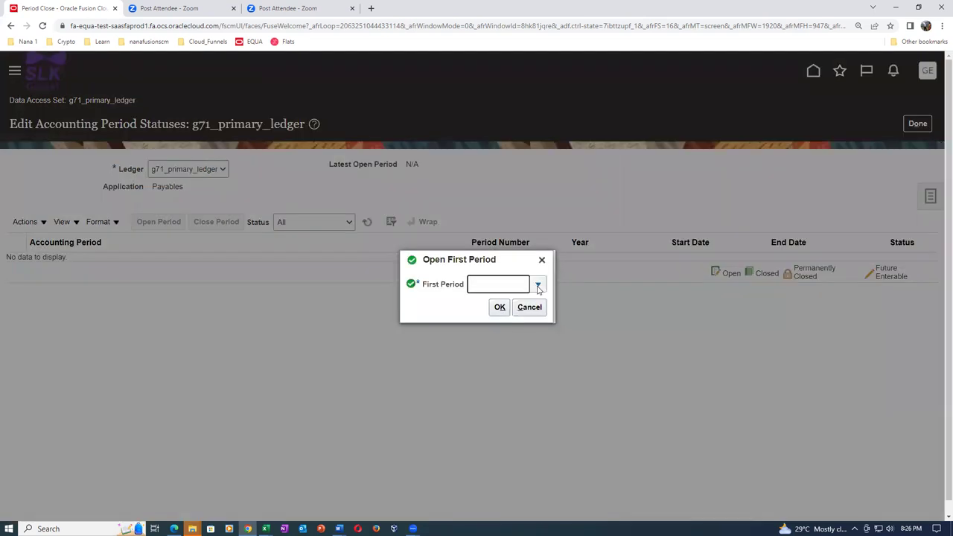
left_click(538, 287)
left_click(541, 259)
left_click(915, 124)
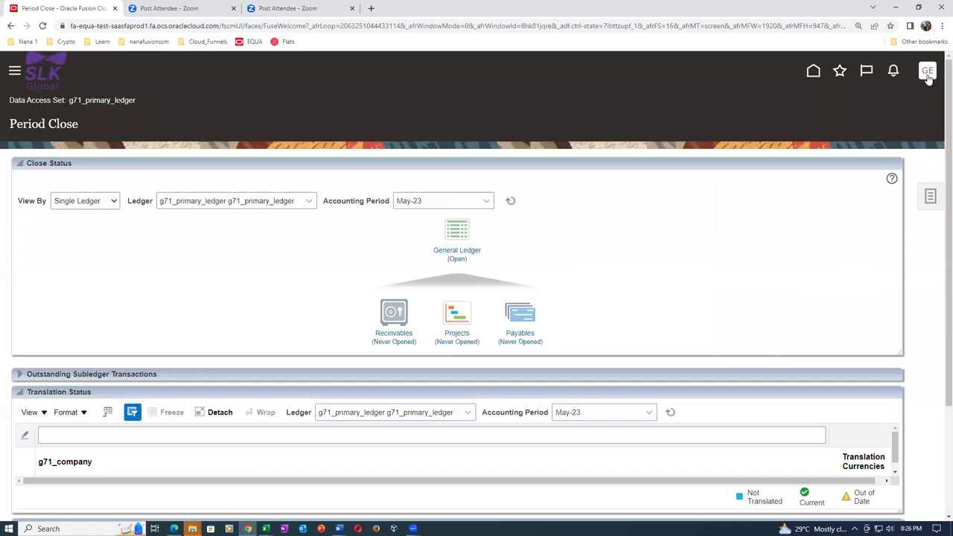
Step: Sign out of the application and sign back in as g71_emp1
left_click(927, 74)
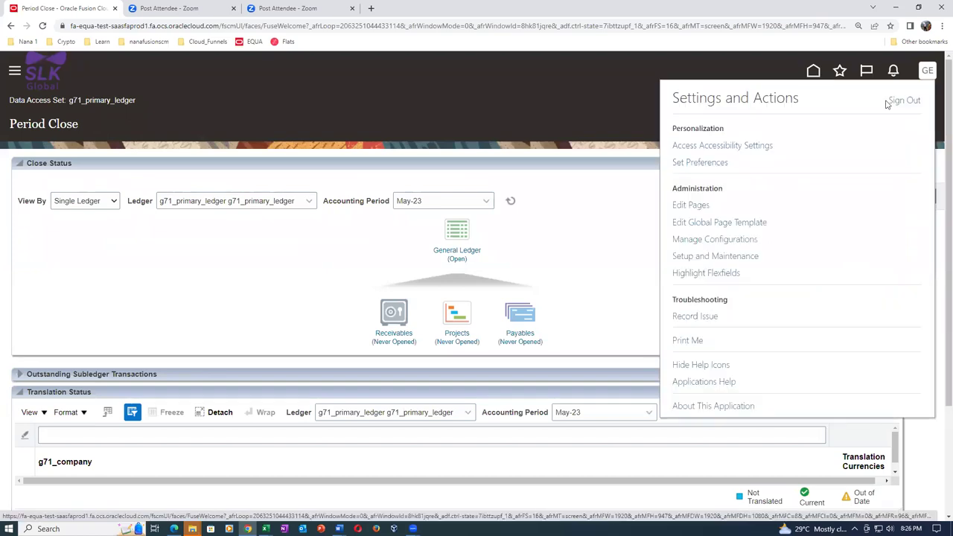
left_click(902, 99)
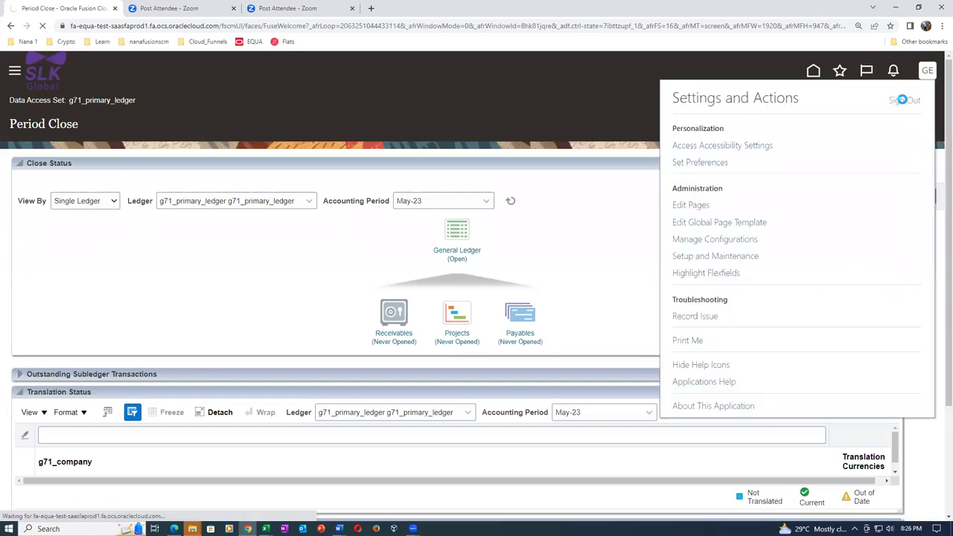
left_click(476, 257)
left_click(442, 292)
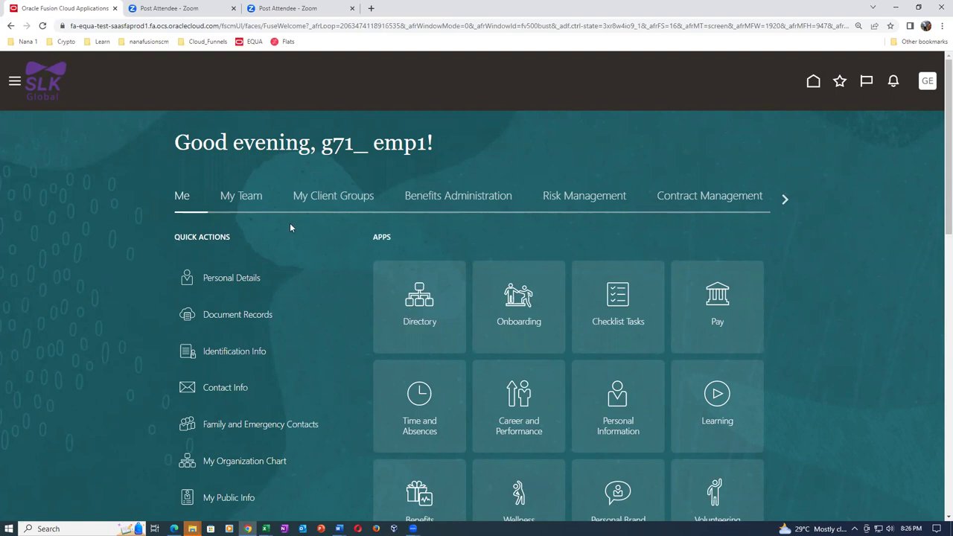
Step: Open Period Close under General Accounting from the home page
left_click(784, 199)
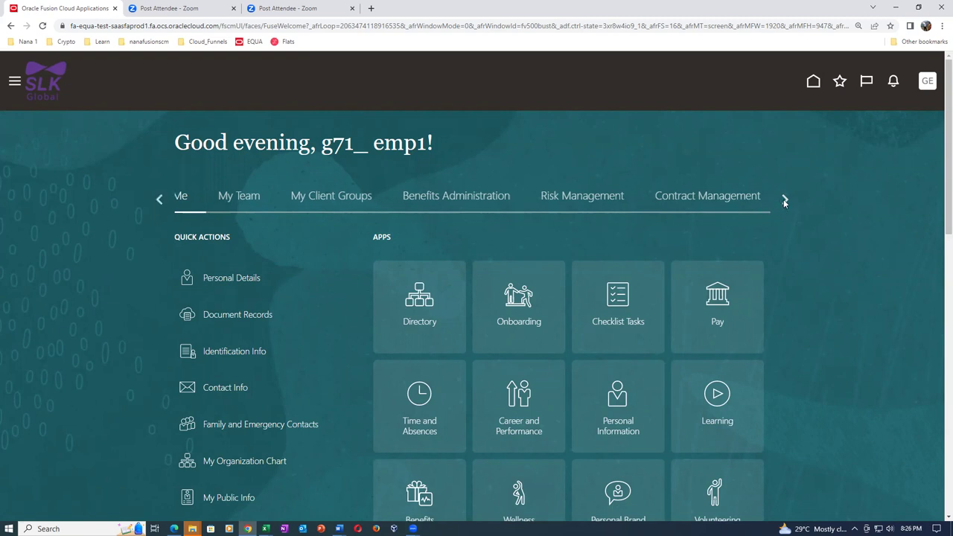
left_click(784, 199)
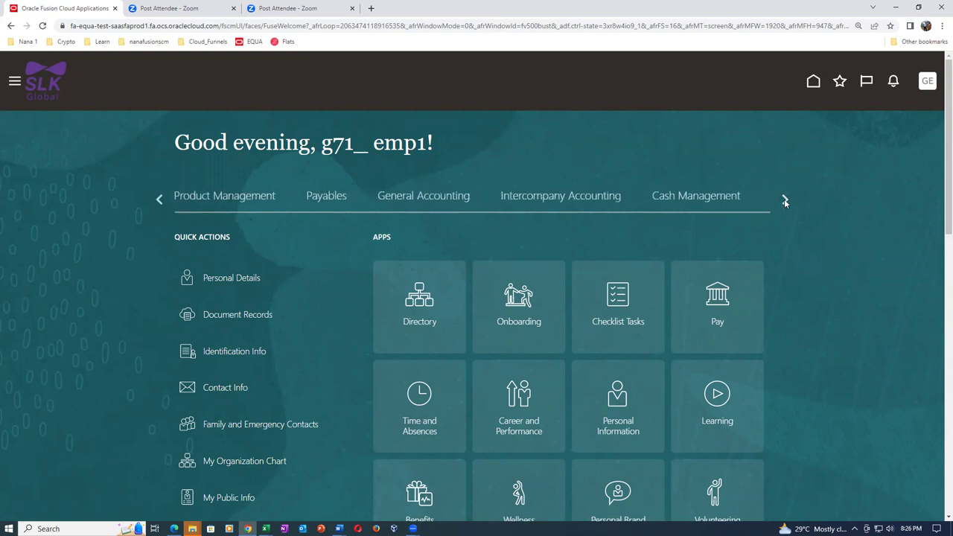
left_click(784, 199)
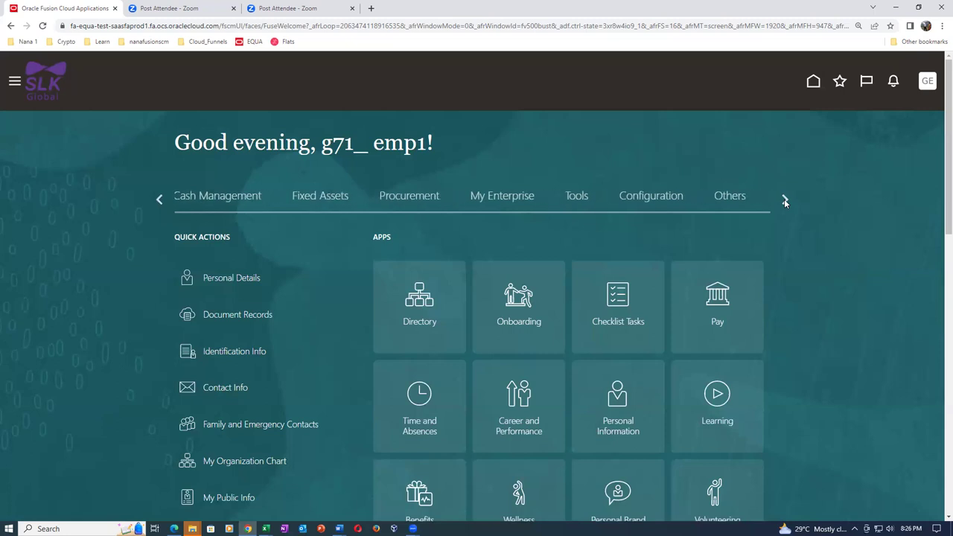
left_click(785, 198)
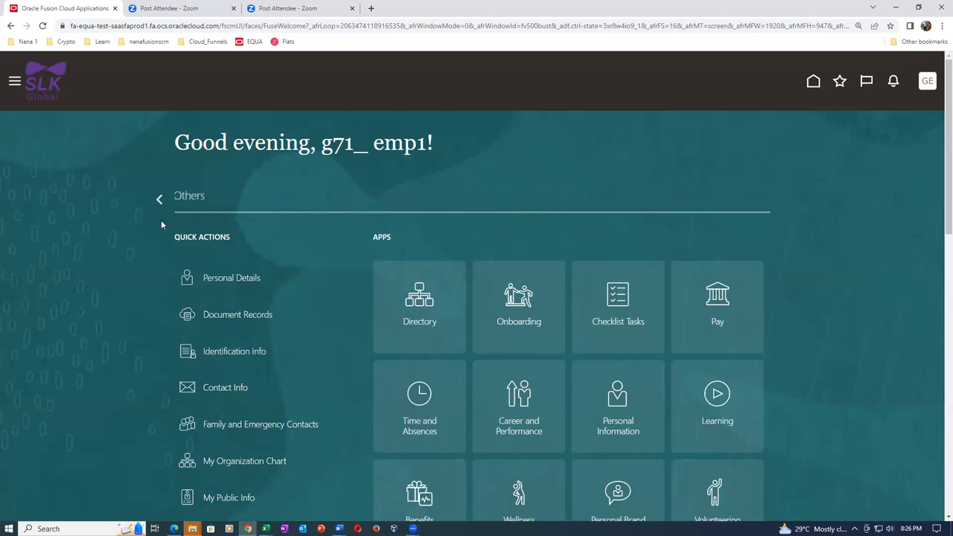
left_click(158, 201)
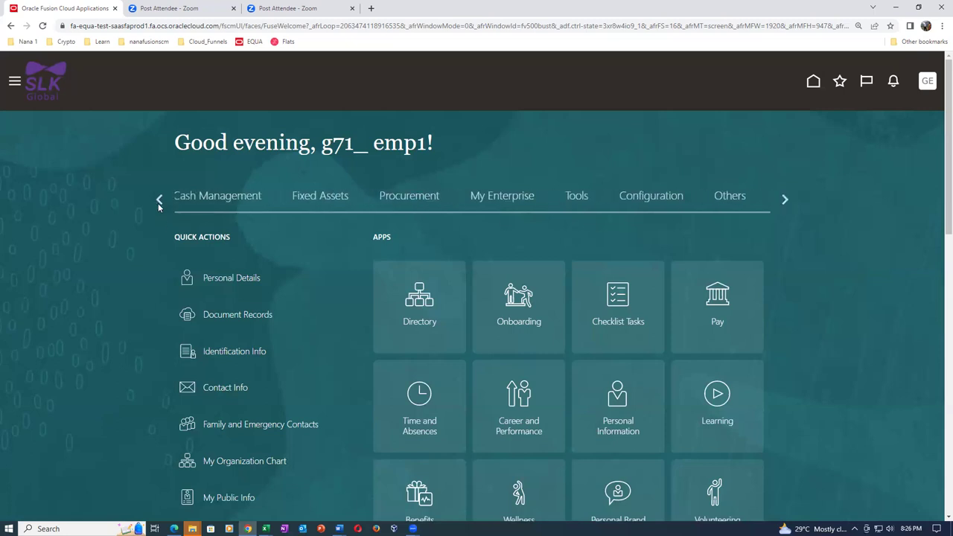
left_click(158, 201)
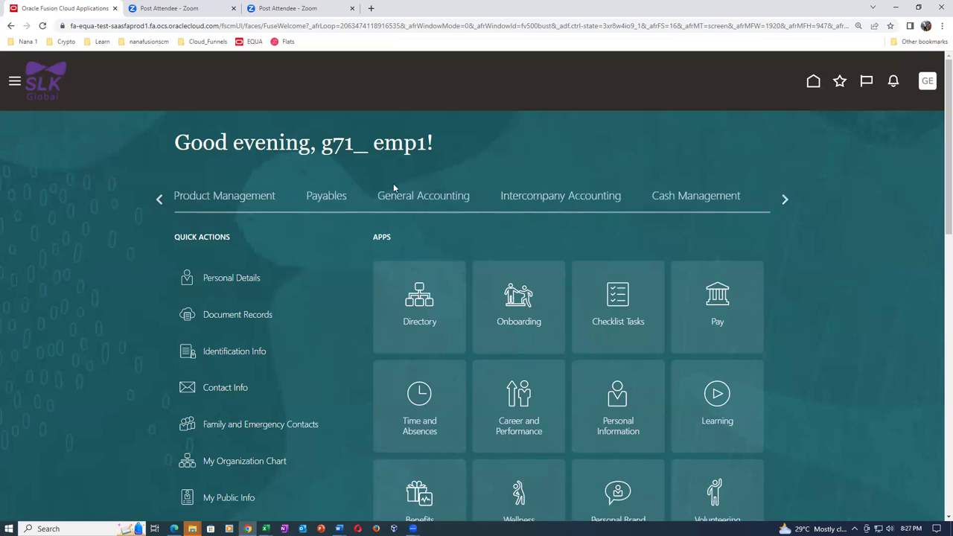
left_click(419, 205)
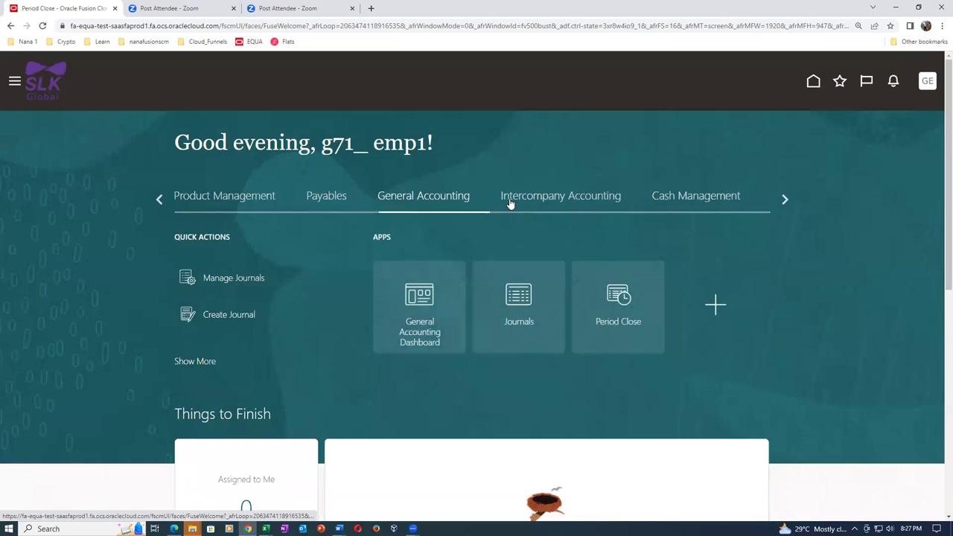
left_click(619, 305)
Step: Open Jan-23 as the first Payables period of g71_primary_ledger and refresh the period list
left_click(516, 338)
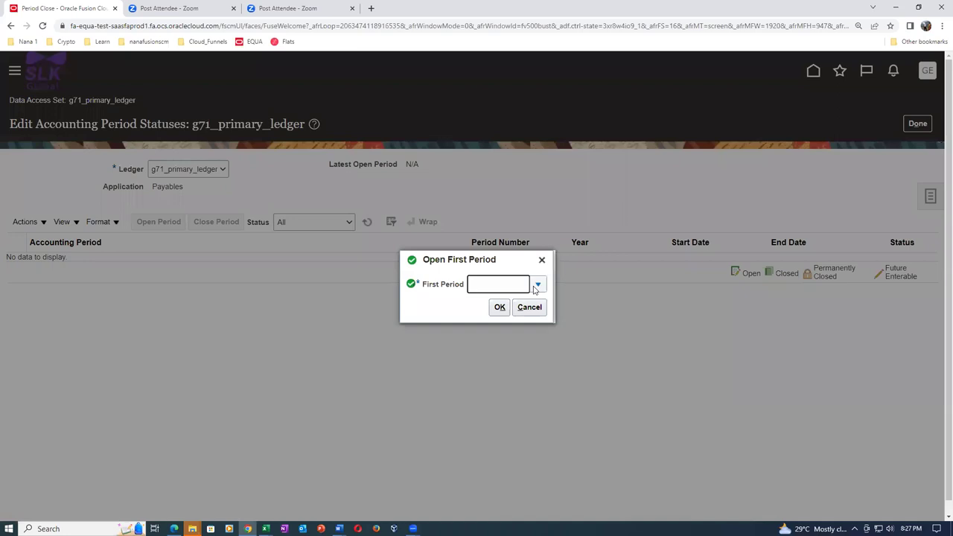
left_click(535, 287)
left_click(499, 307)
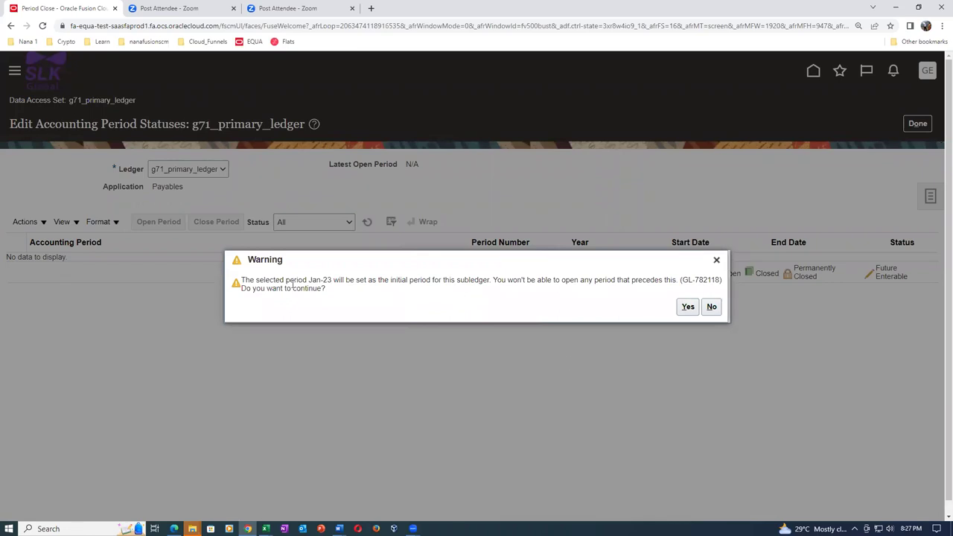
left_click(687, 306)
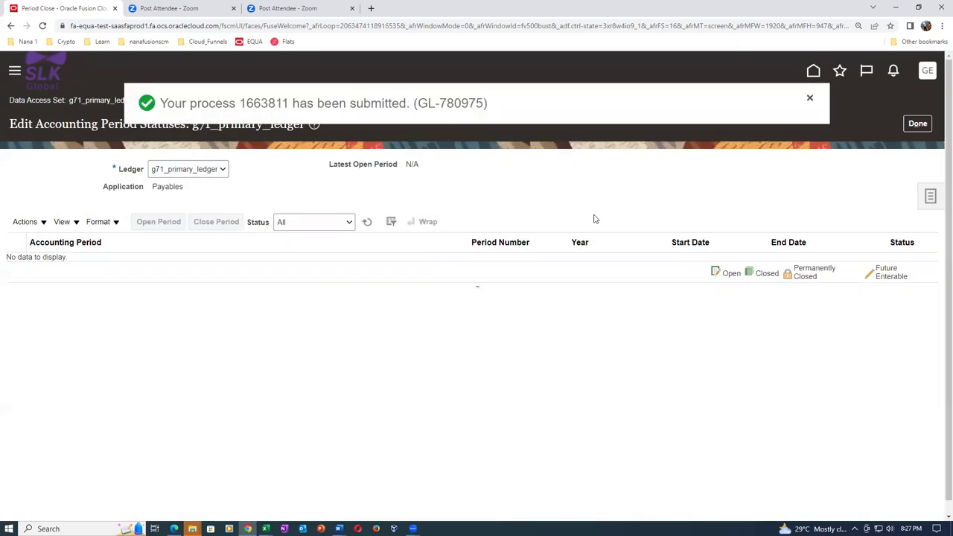
left_click(367, 222)
left_click(366, 223)
left_click(367, 222)
left_click(367, 222)
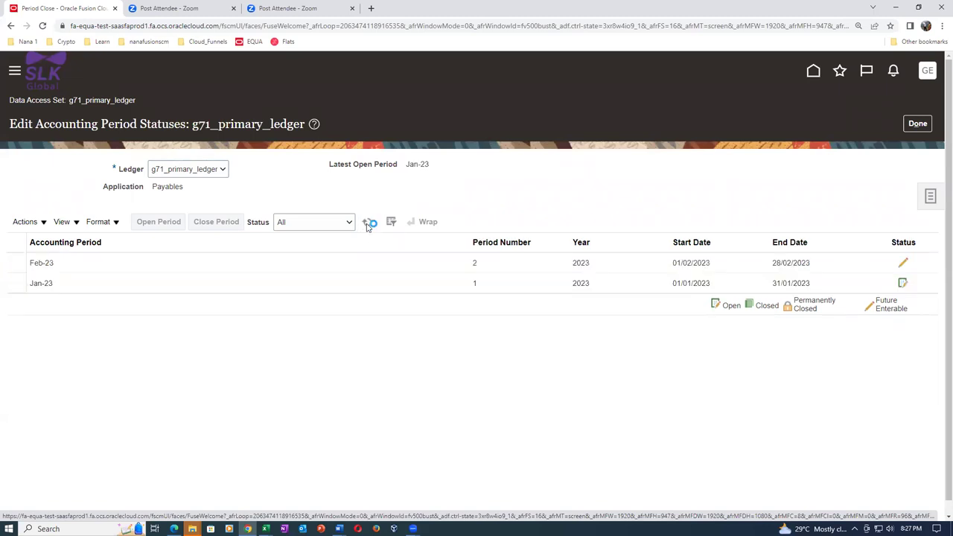
left_click(367, 222)
left_click(368, 223)
left_click(367, 223)
Step: Open the Payables periods of g71_primary_ledger up to target period Jun-23 and refresh the period list
left_click(26, 223)
left_click(41, 279)
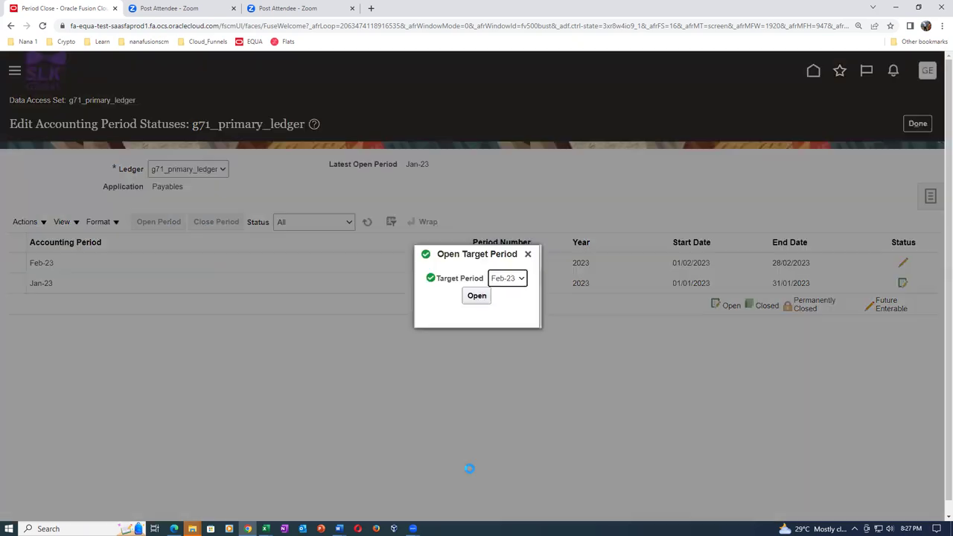
left_click(493, 280)
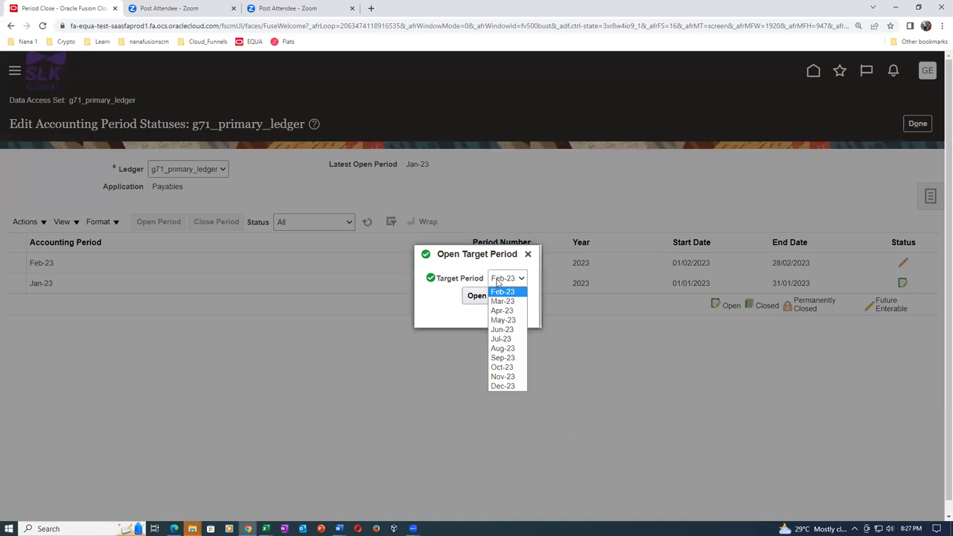
left_click(507, 332)
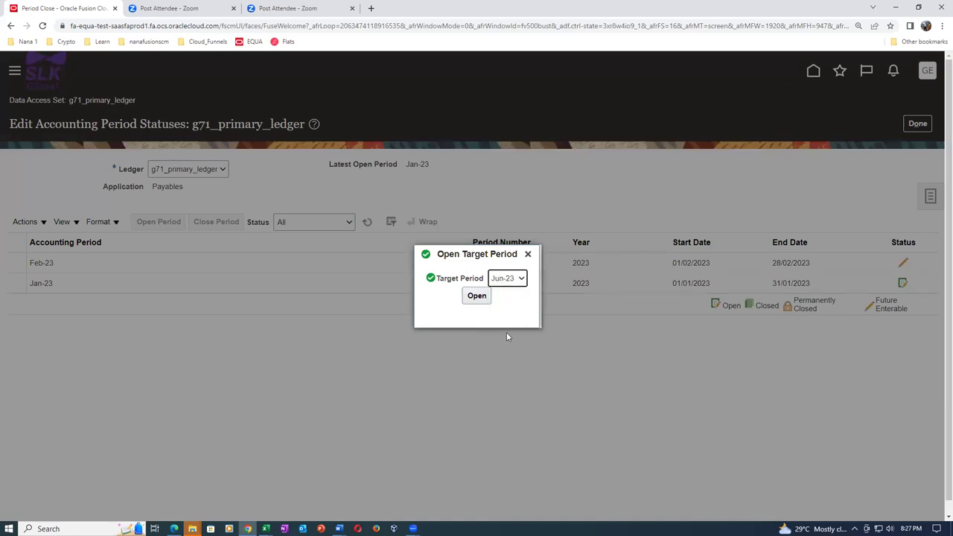
left_click(477, 295)
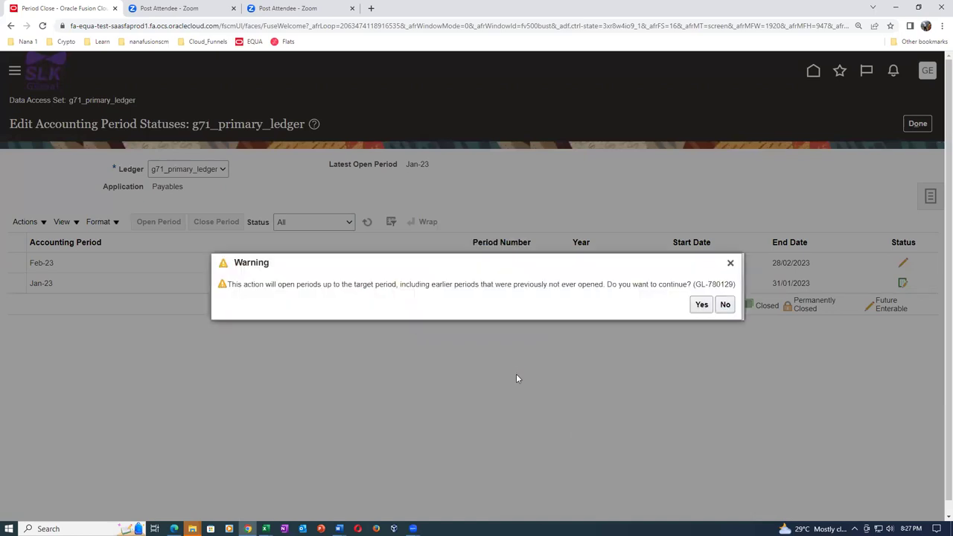
left_click(701, 304)
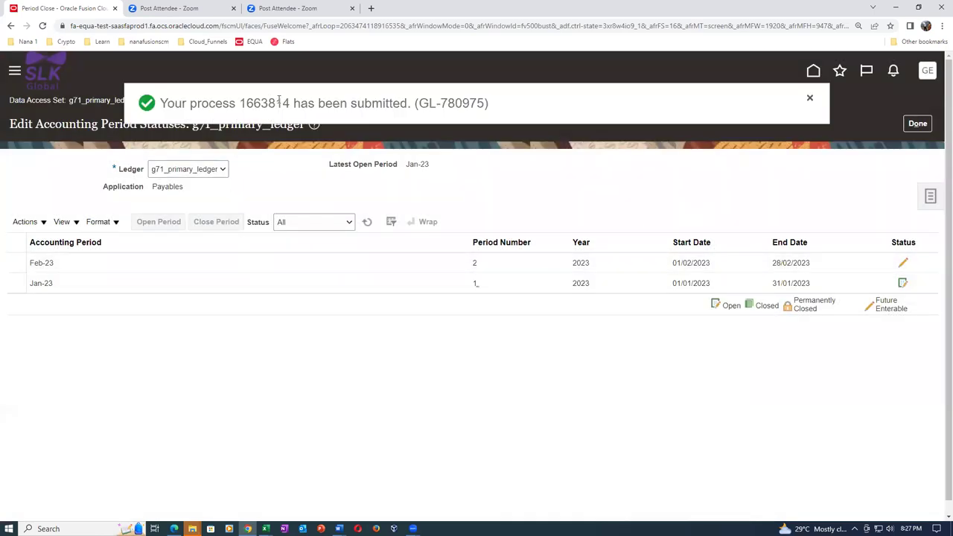
left_click(367, 222)
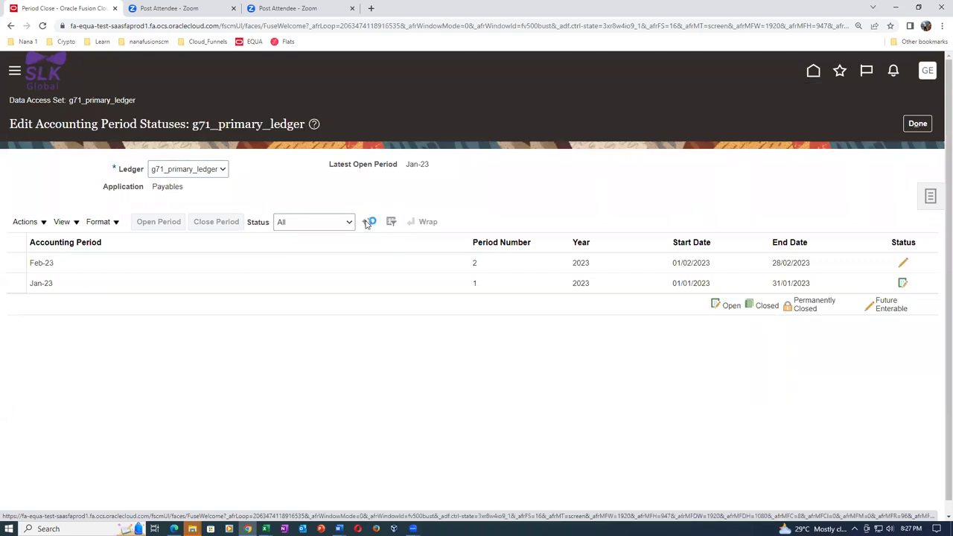
left_click(367, 223)
left_click(366, 222)
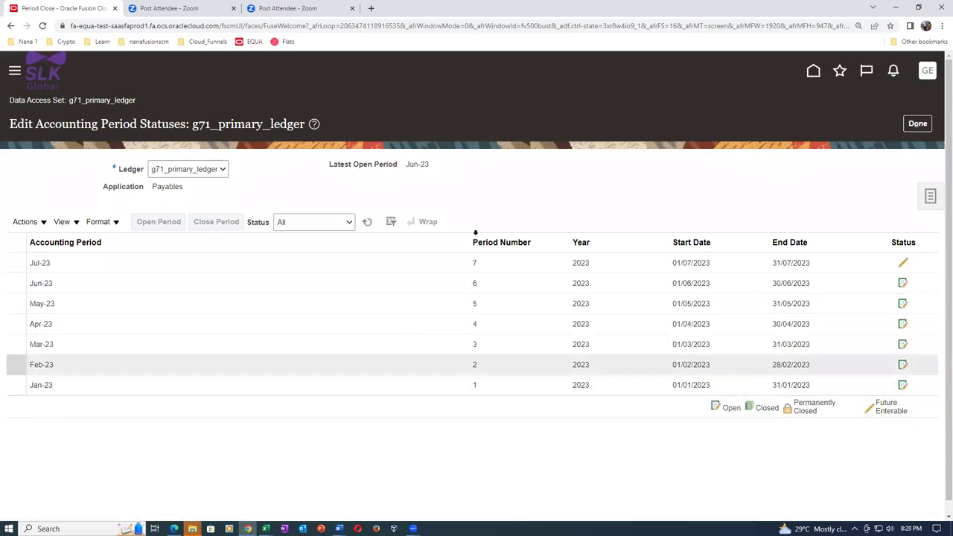
Step: Finish editing the Payables period statuses and sign out of the application
right_click(746, 155)
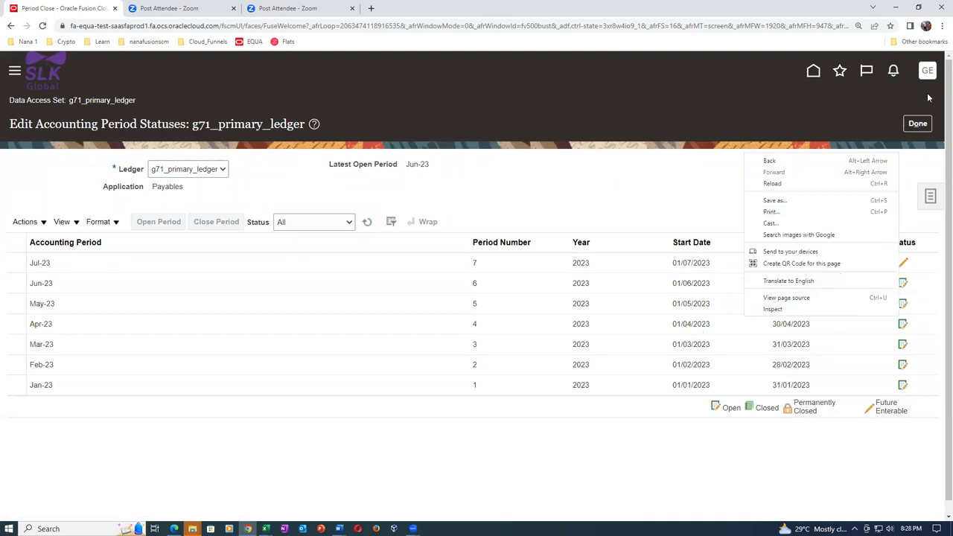
left_click(917, 123)
left_click(917, 124)
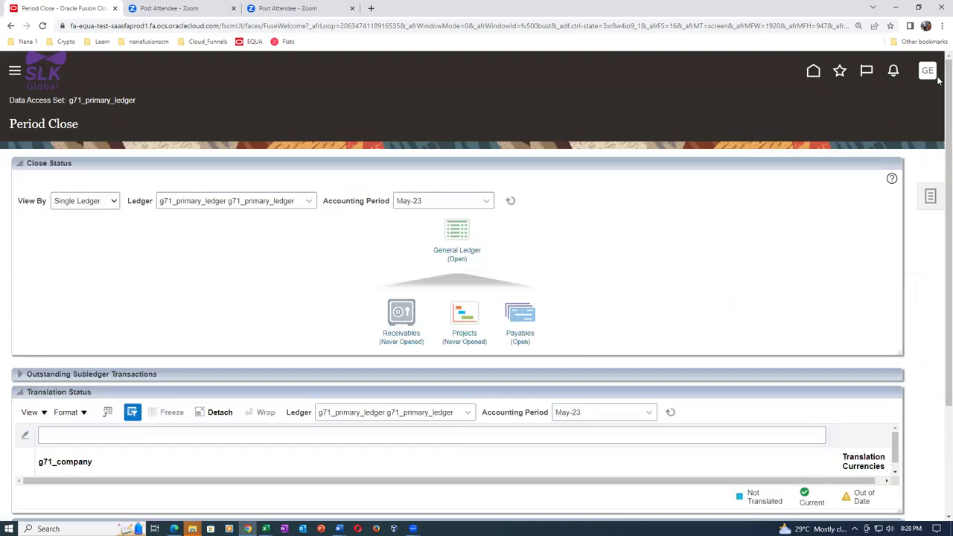
left_click(928, 76)
left_click(903, 101)
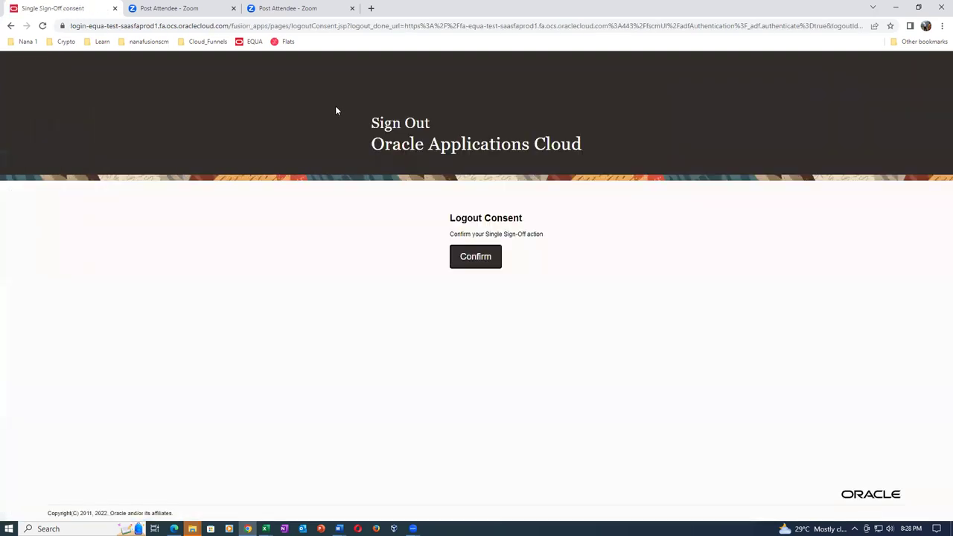
left_click(463, 254)
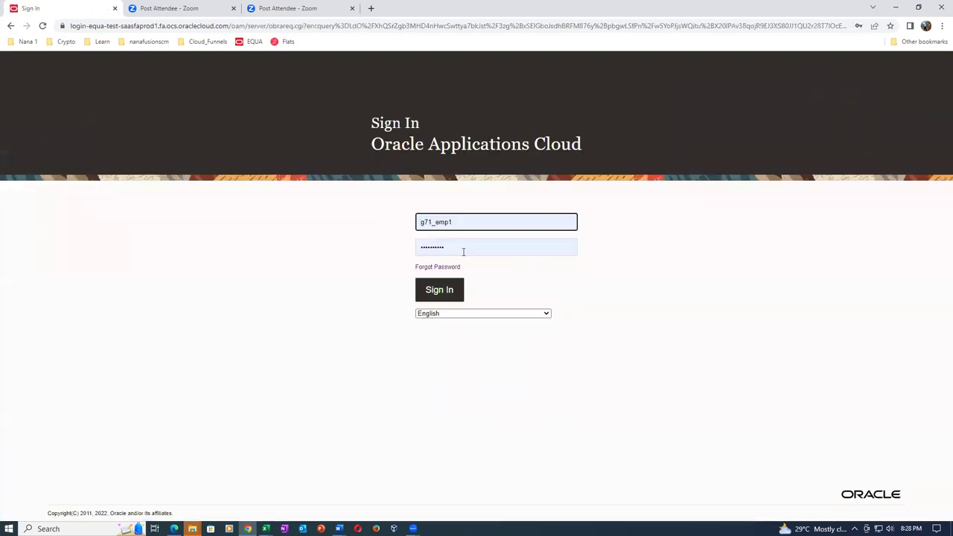
Step: Sign in with the prefilled employee account and open the Invoices work area under Payables
left_click(450, 290)
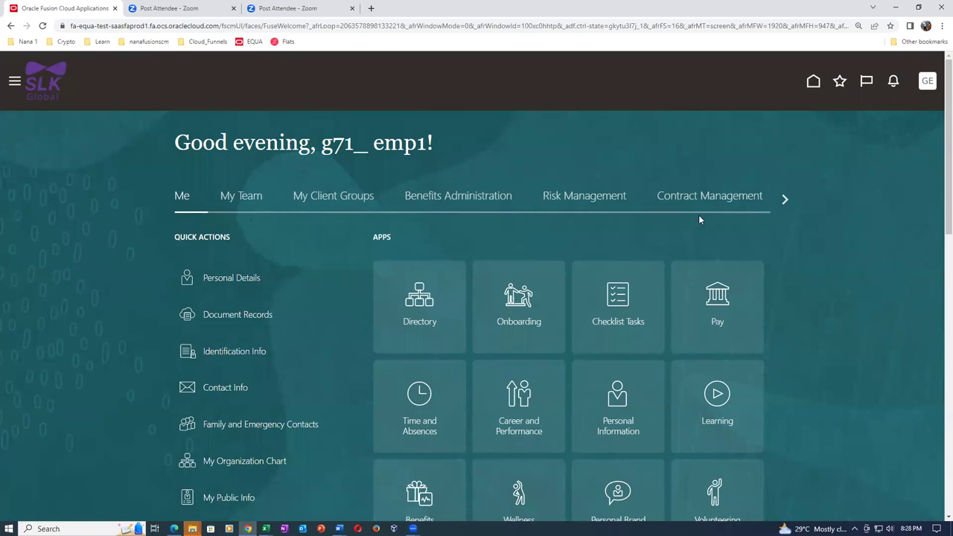
left_click(782, 202)
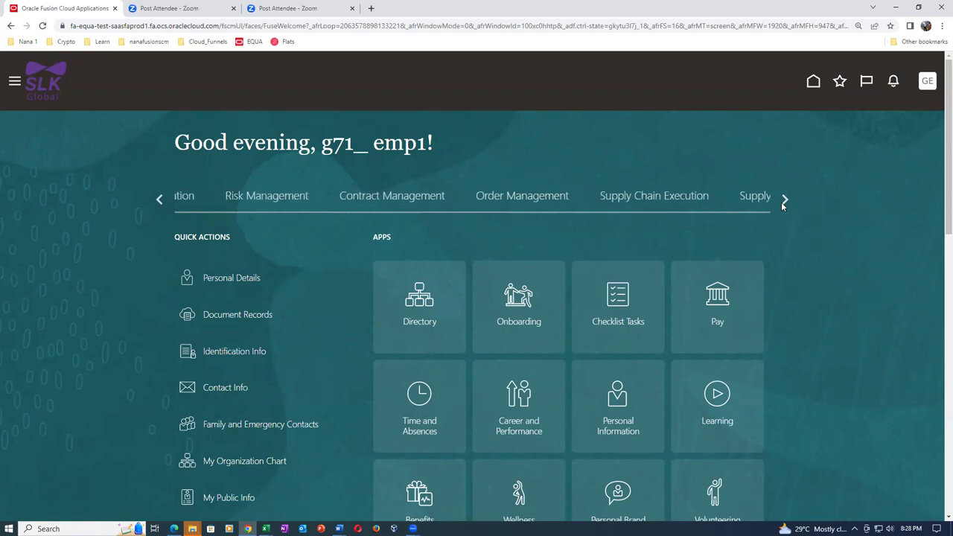
left_click(781, 202)
left_click(784, 201)
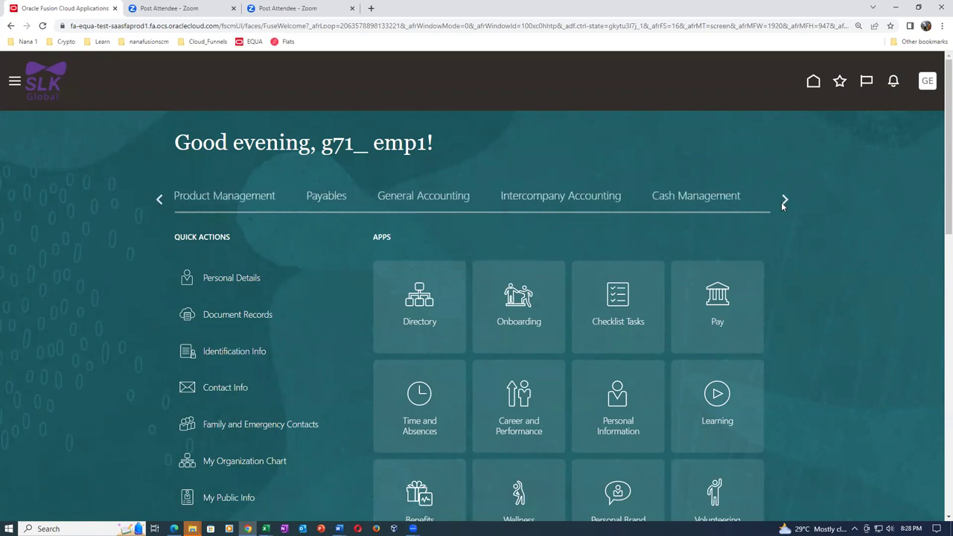
left_click(337, 197)
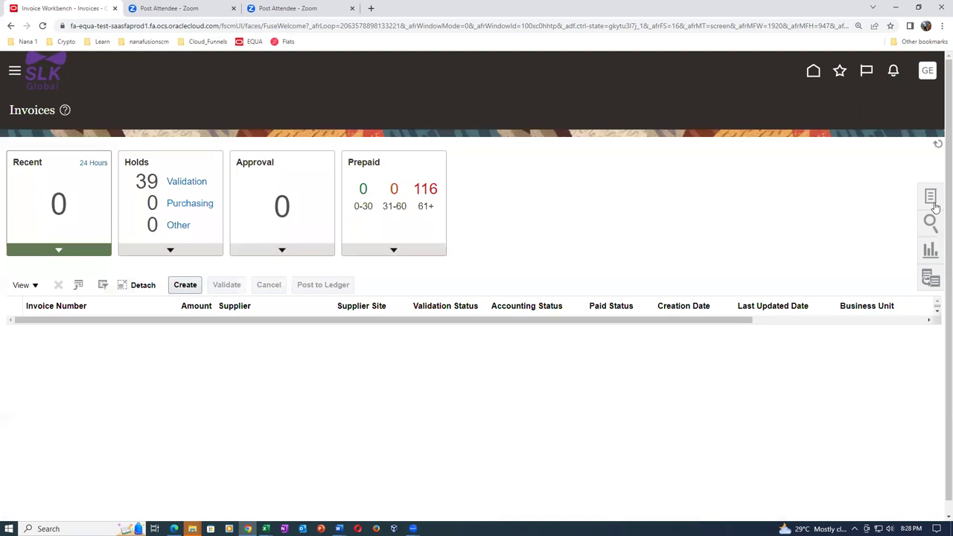
Step: Start a new invoice and set its identifying PO to the g71_sup_1 purchase order of g71_business_unit
left_click(931, 198)
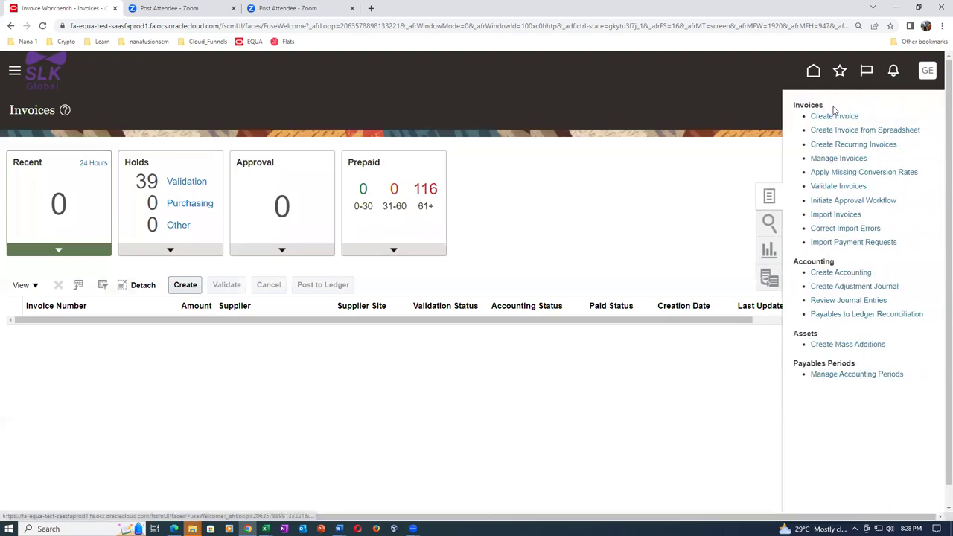
left_click(834, 117)
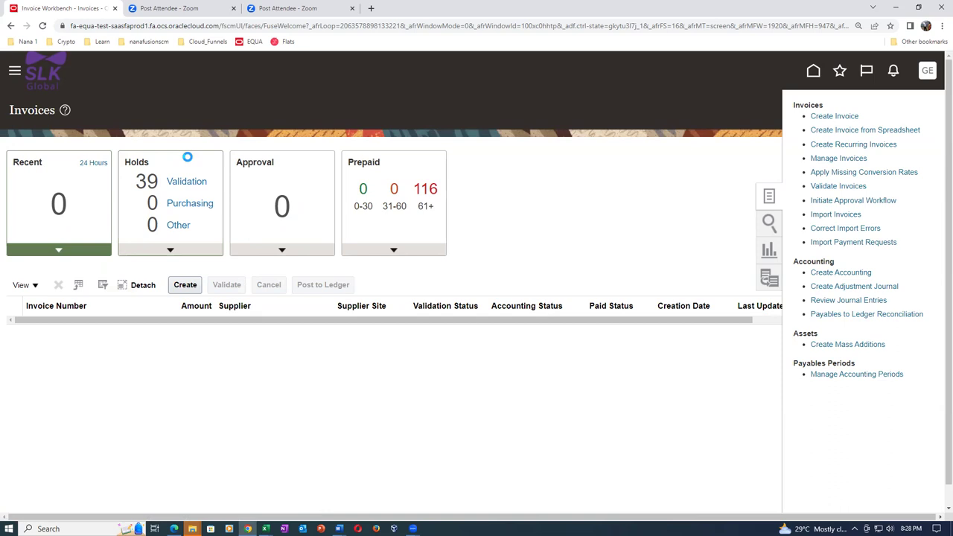
type("2000")
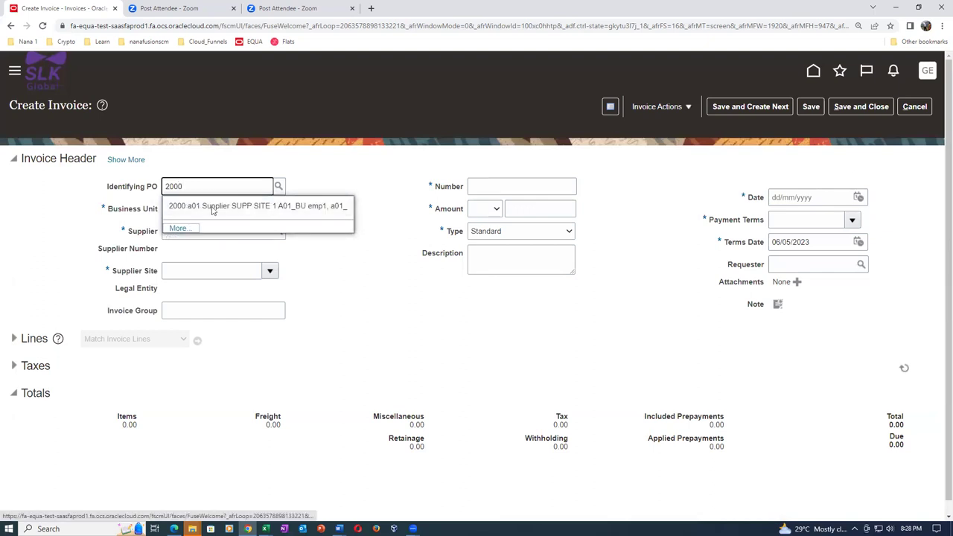
left_click(179, 228)
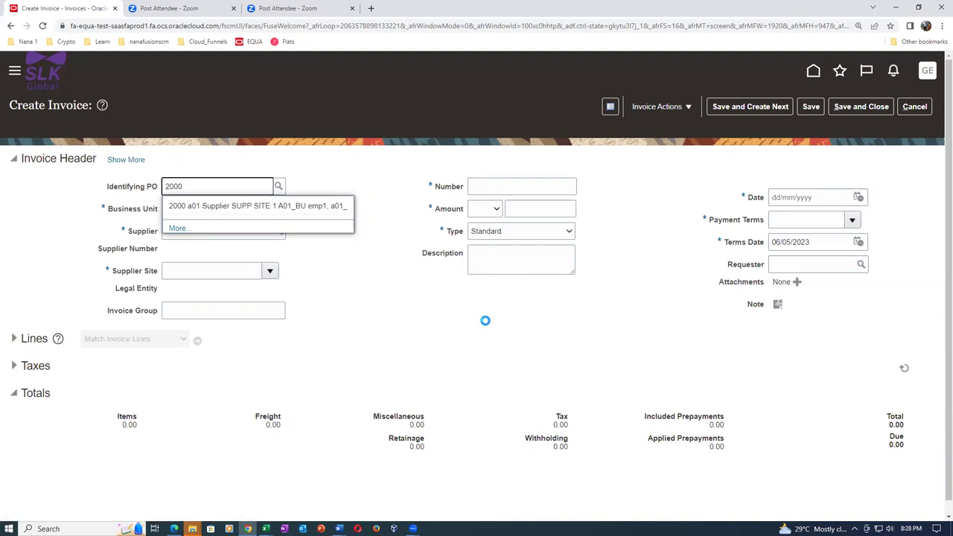
left_click(774, 319)
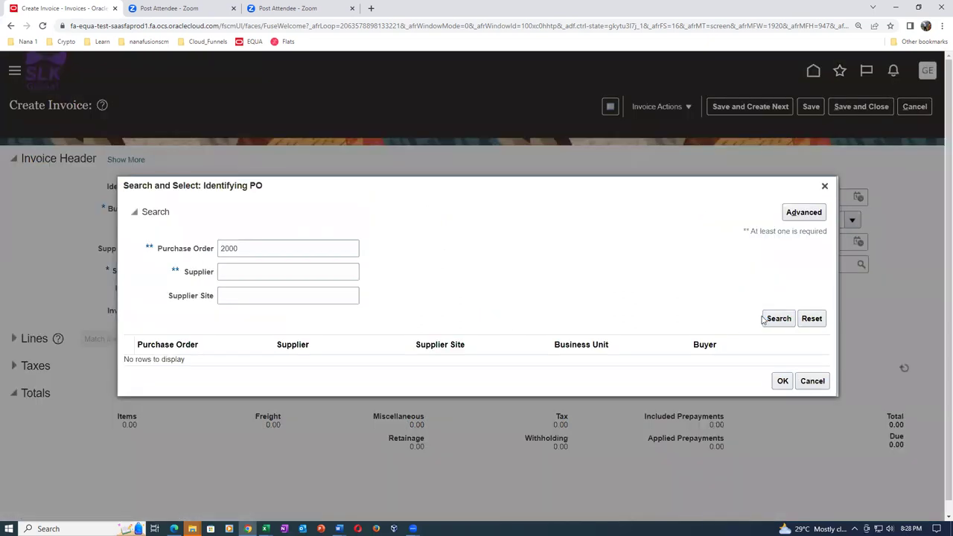
left_click(347, 374)
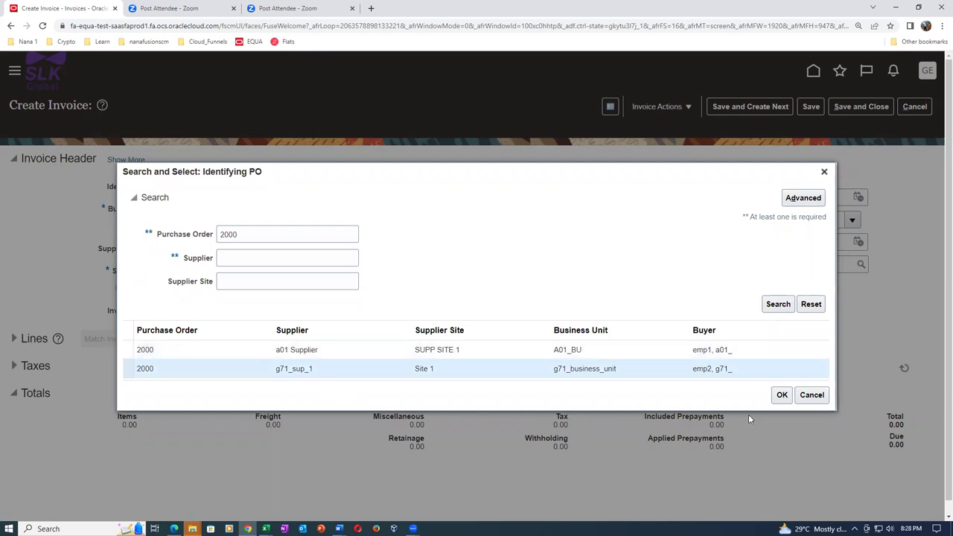
left_click(782, 395)
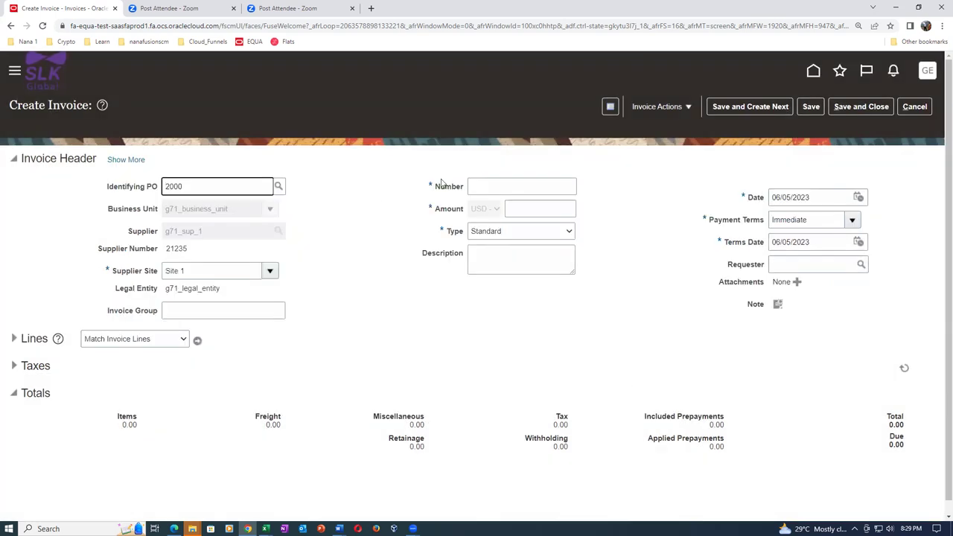
Step: Set the invoice number to 1001 and the invoice amount to 30.00 USD
left_click(537, 190)
type("1001")
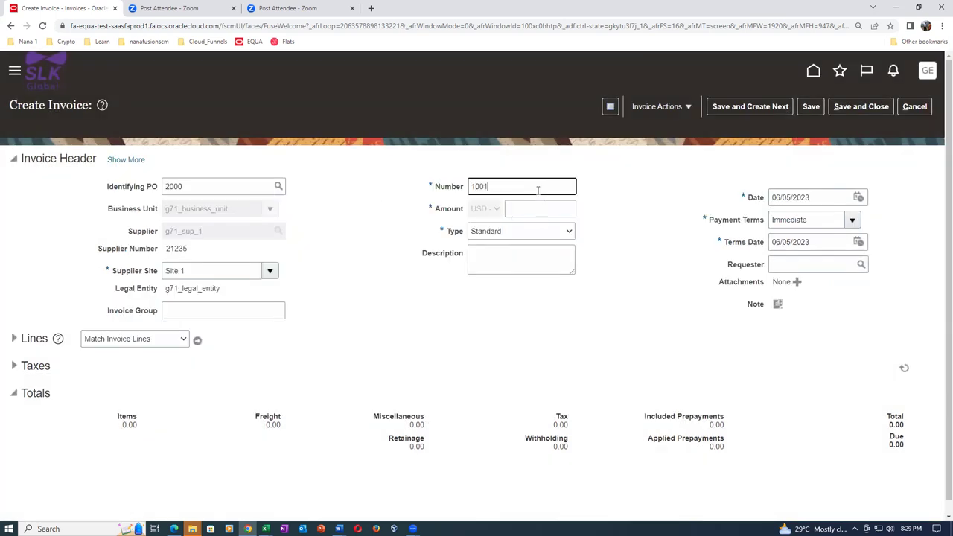
key("Tab")
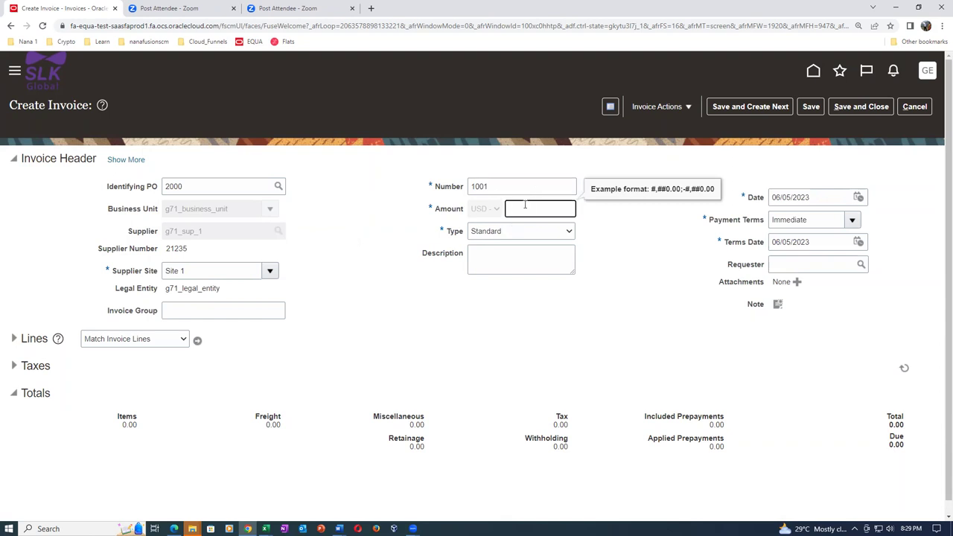
type("30")
key("Tab")
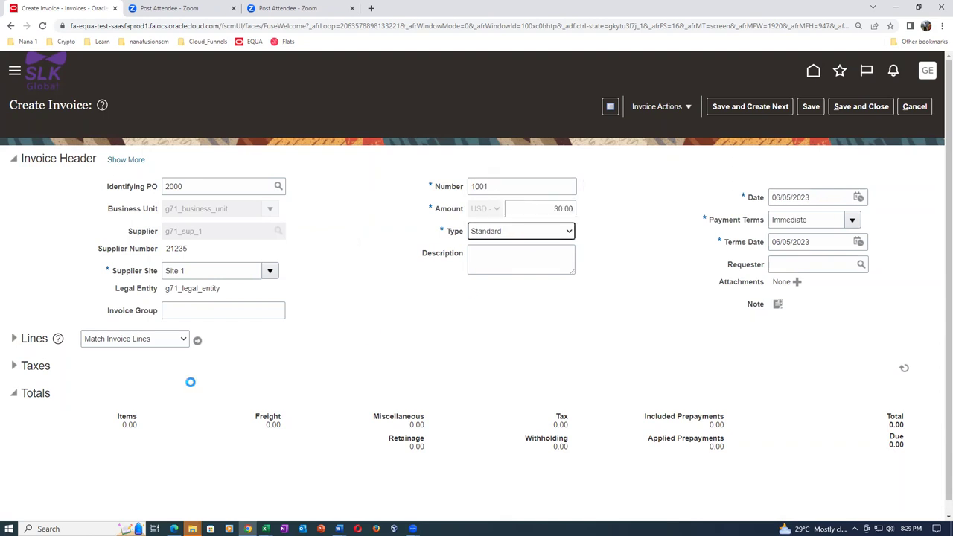
Step: Match the invoice to the received 17 inch laptop line for a quantity of 3 and apply the match
left_click(197, 342)
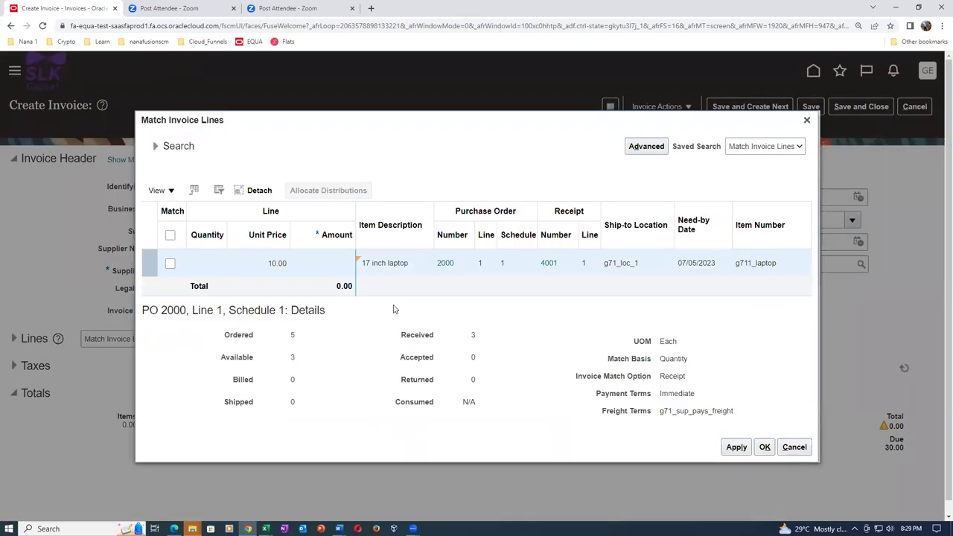
left_click(169, 263)
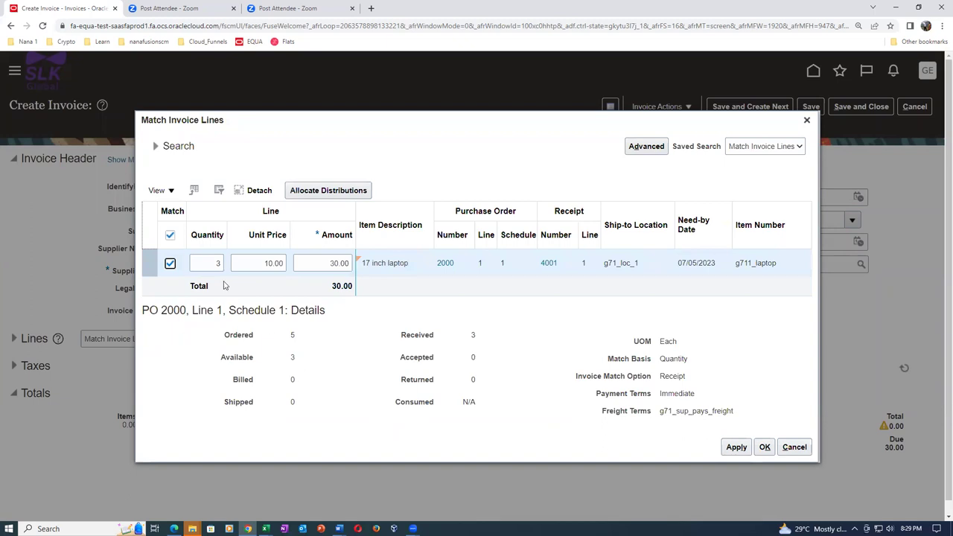
left_click(736, 447)
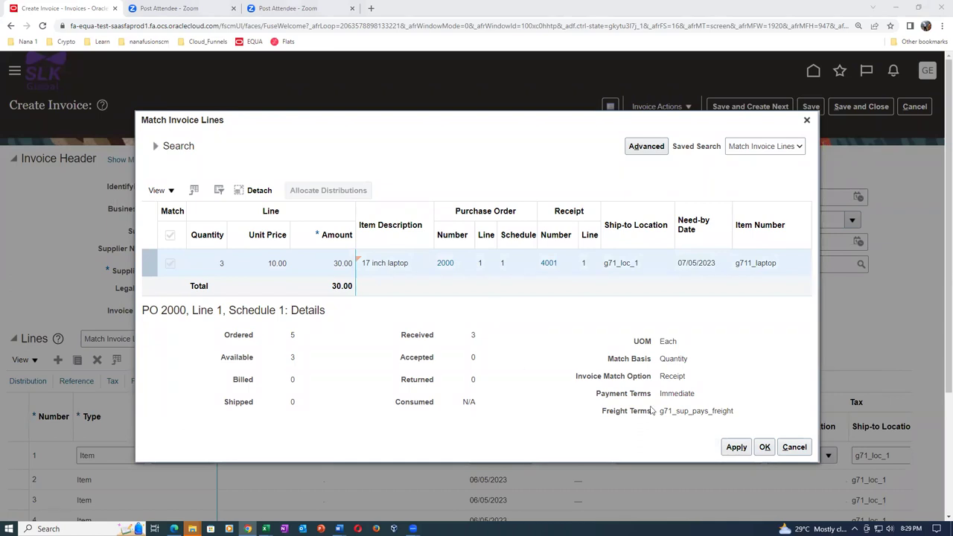
left_click(736, 448)
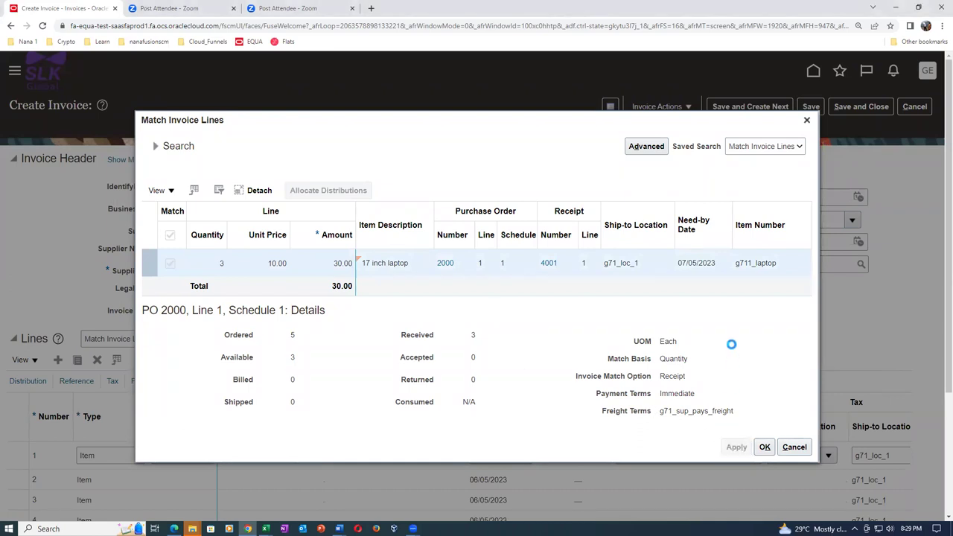
left_click(765, 447)
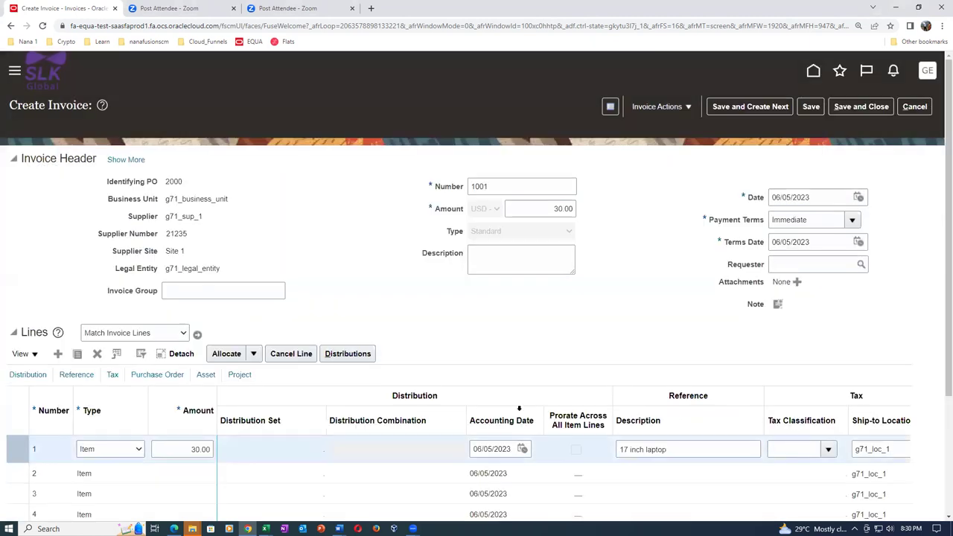
Step: Save invoice 1001 with its matched laptop line and validate it
scroll(568, 373, "down", 2)
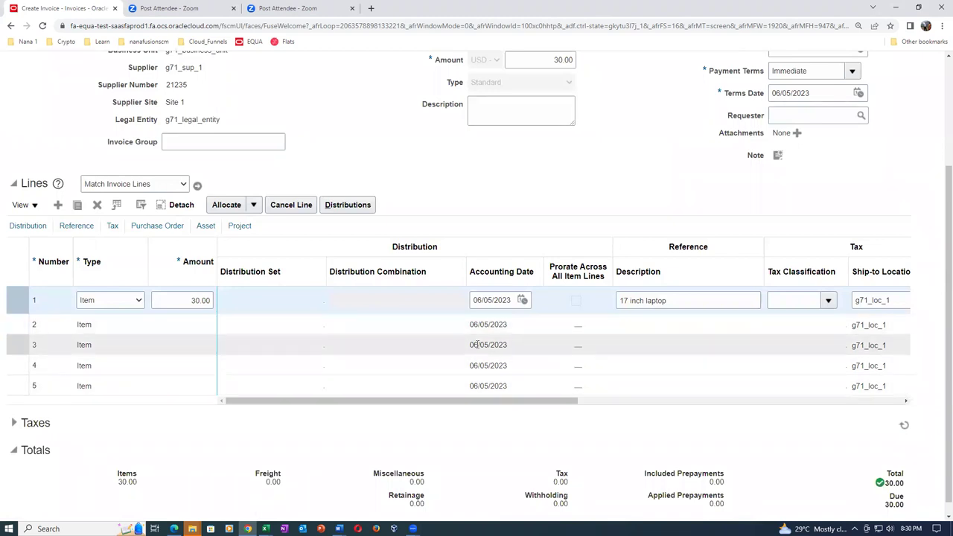
left_click_drag(476, 401, 781, 421)
left_click_drag(653, 402, 379, 417)
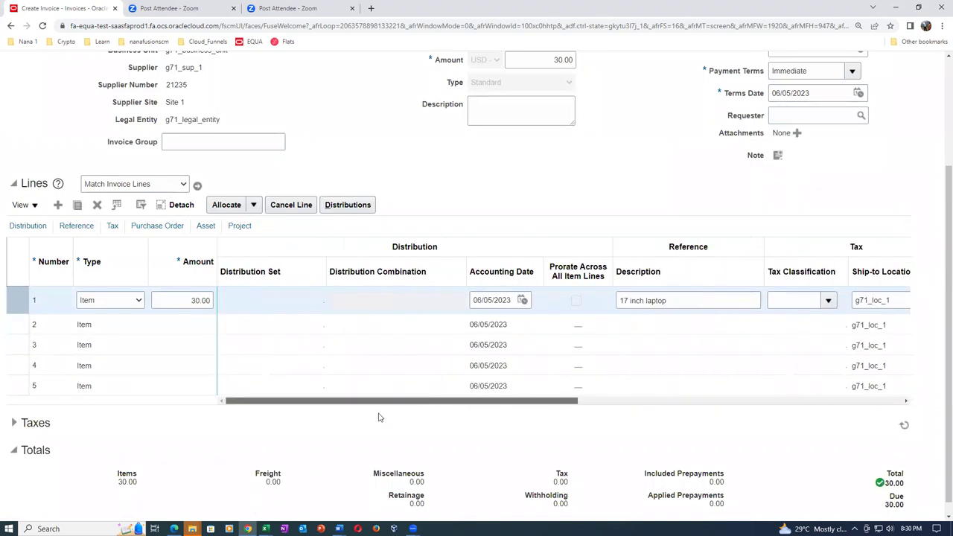
scroll(863, 197, "up", 2)
left_click(811, 107)
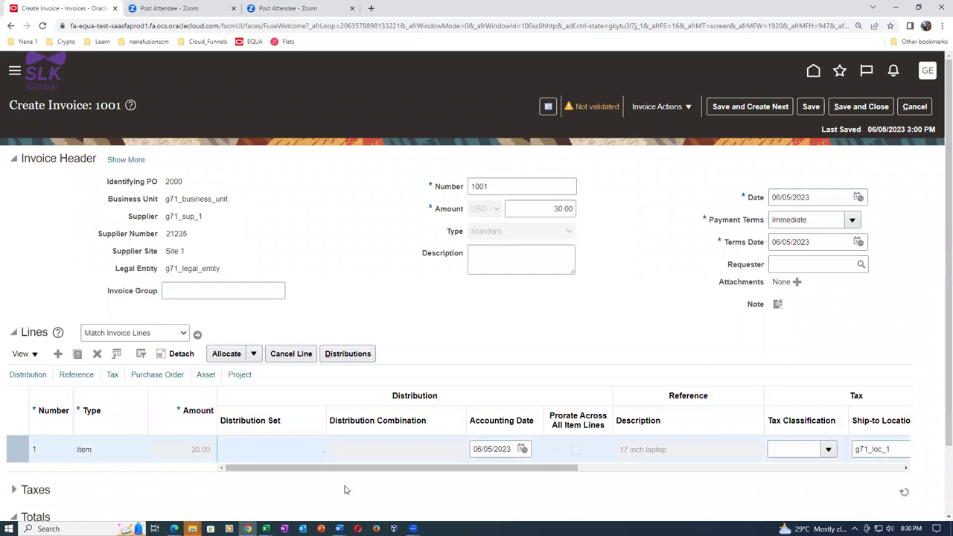
left_click(647, 108)
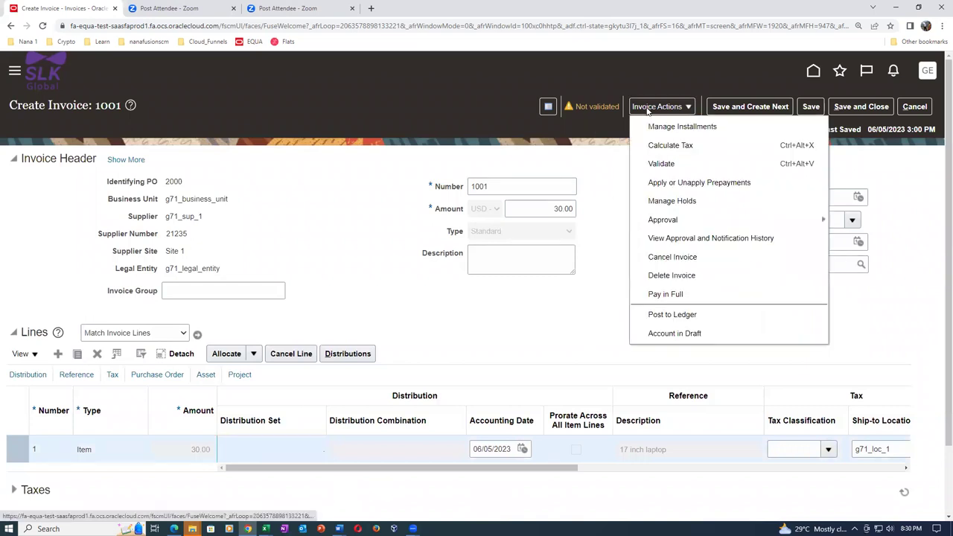
left_click(659, 165)
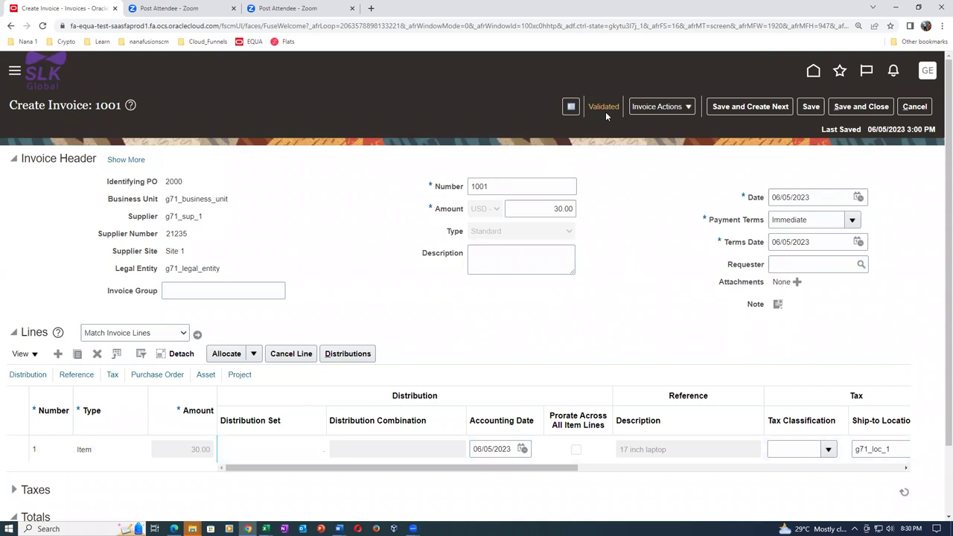
left_click(264, 457)
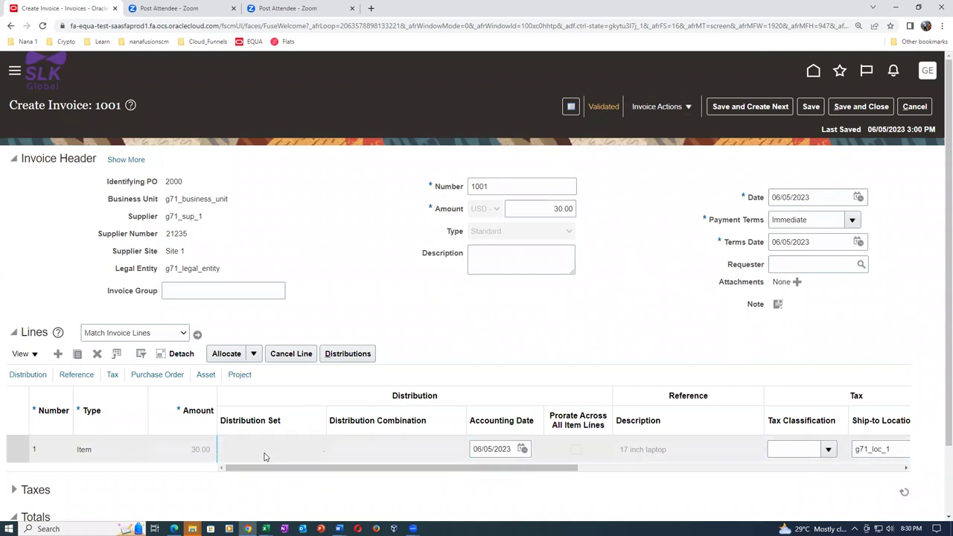
left_click(646, 112)
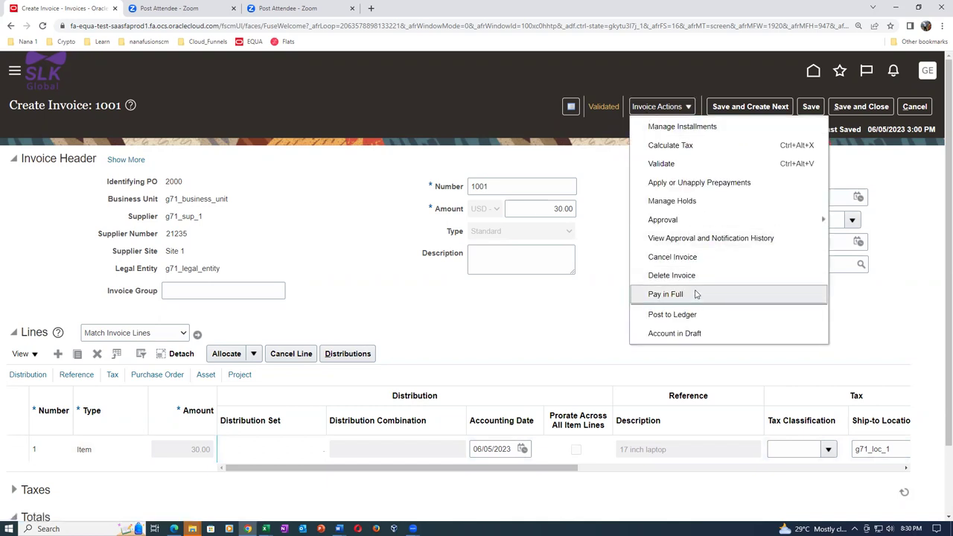
left_click(513, 310)
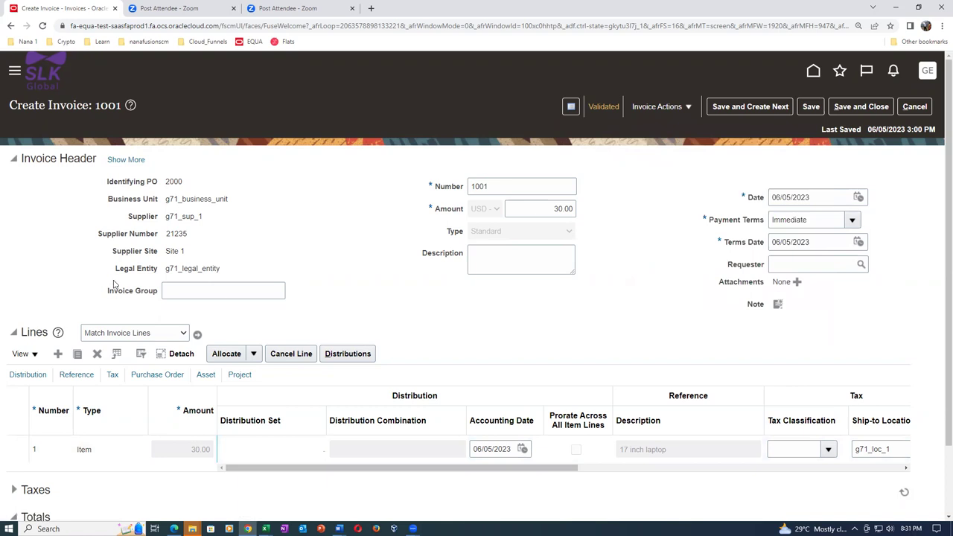
left_click(507, 185)
left_click_drag(507, 185, 456, 193)
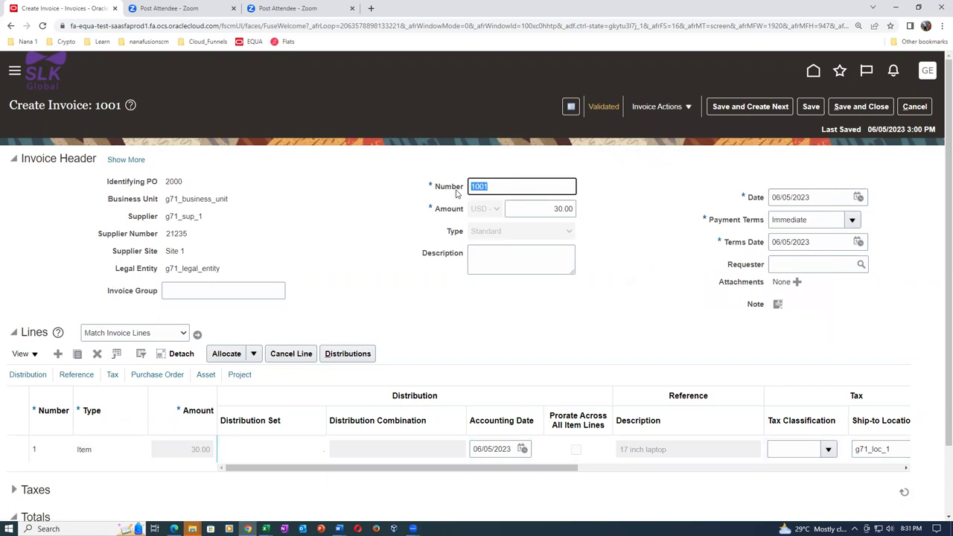
left_click(376, 312)
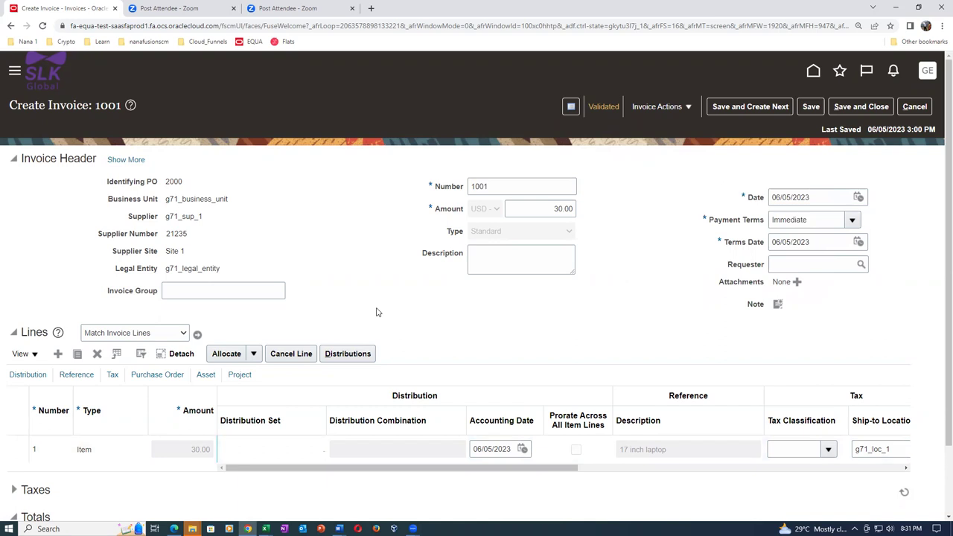
Step: Duplicate the invoice's browser tab and open Suppliers under Procurement in the new tab
right_click(67, 6)
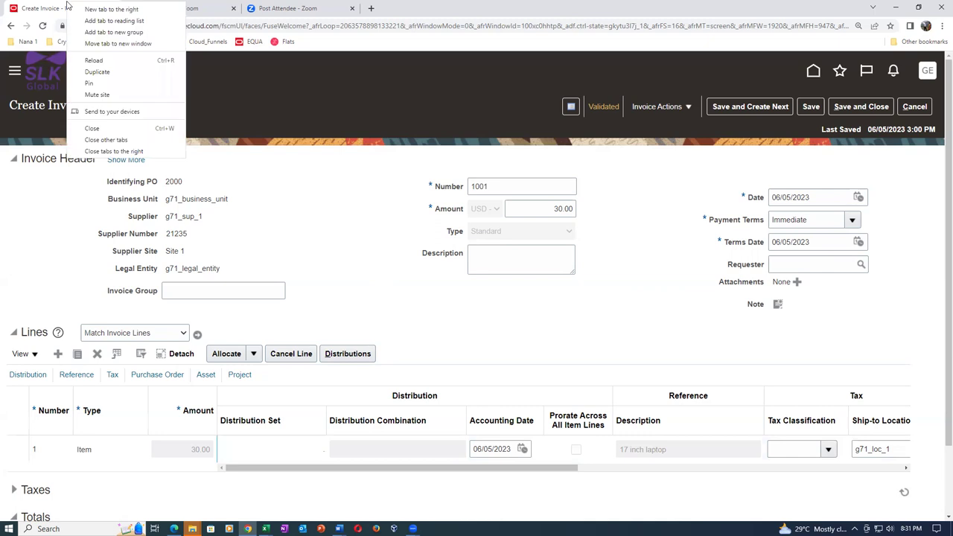
left_click(97, 72)
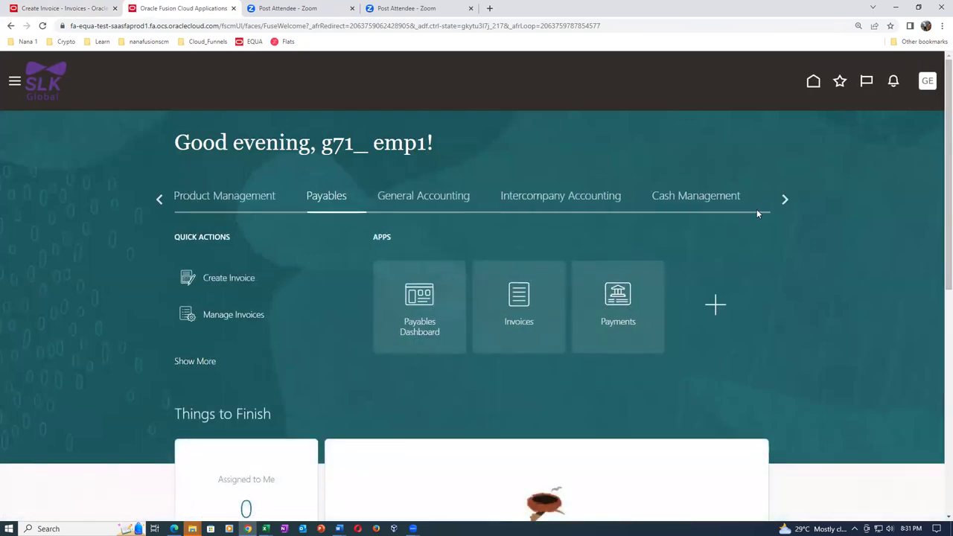
left_click(785, 201)
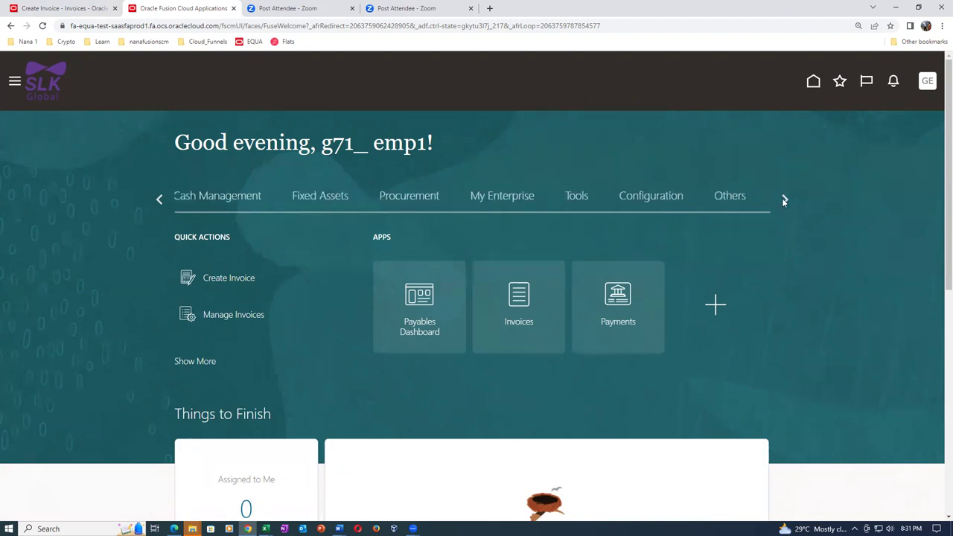
left_click(783, 198)
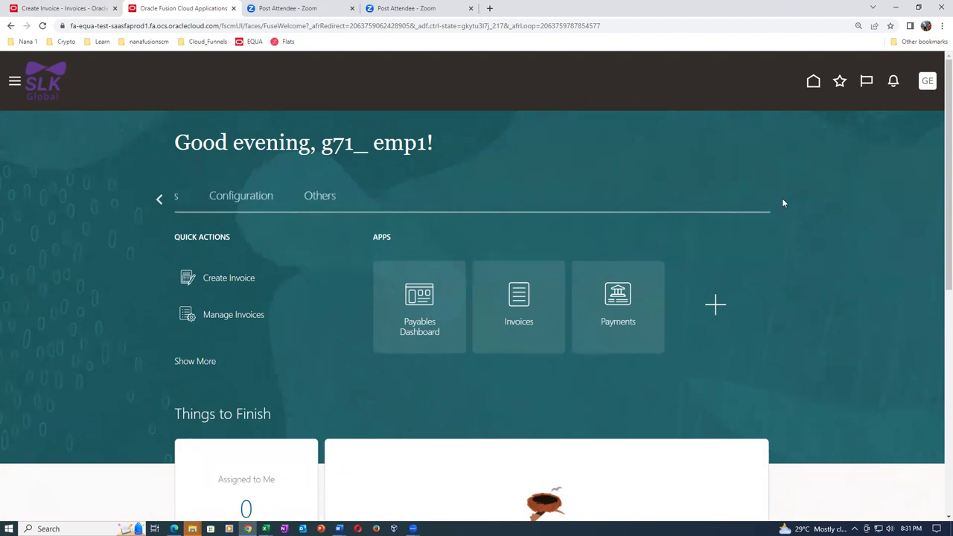
left_click(158, 200)
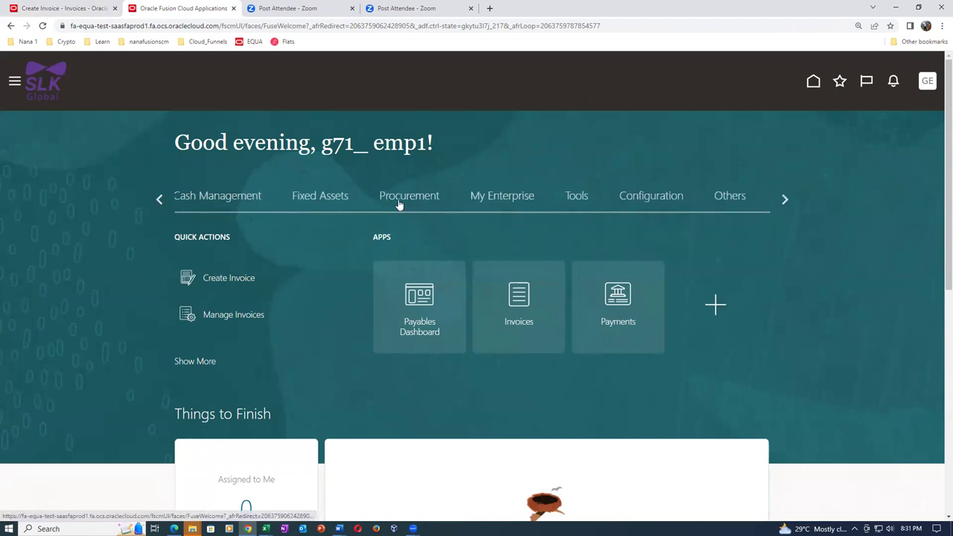
left_click(398, 204)
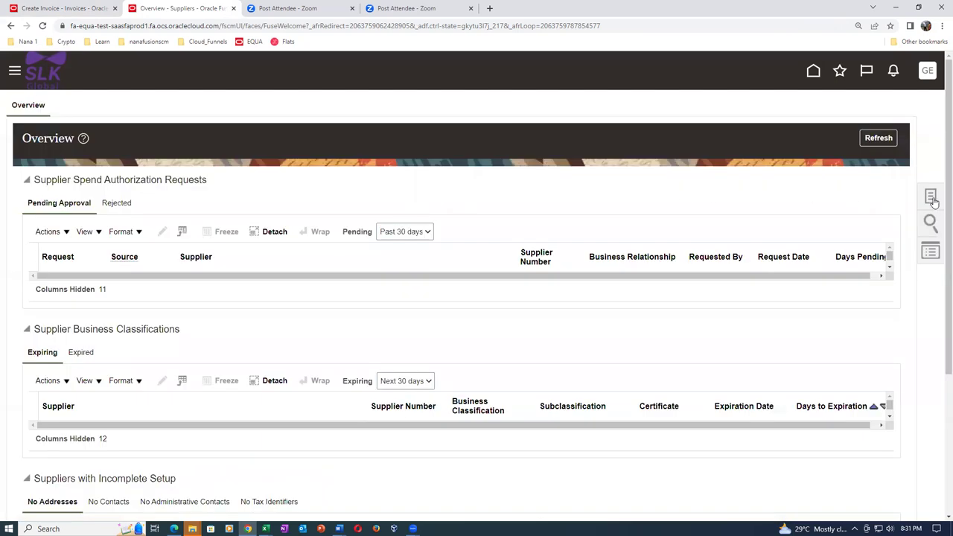
Step: Search the suppliers in Manage Suppliers using the keyword g71
left_click(931, 198)
left_click(827, 108)
left_click(303, 218)
type("g71")
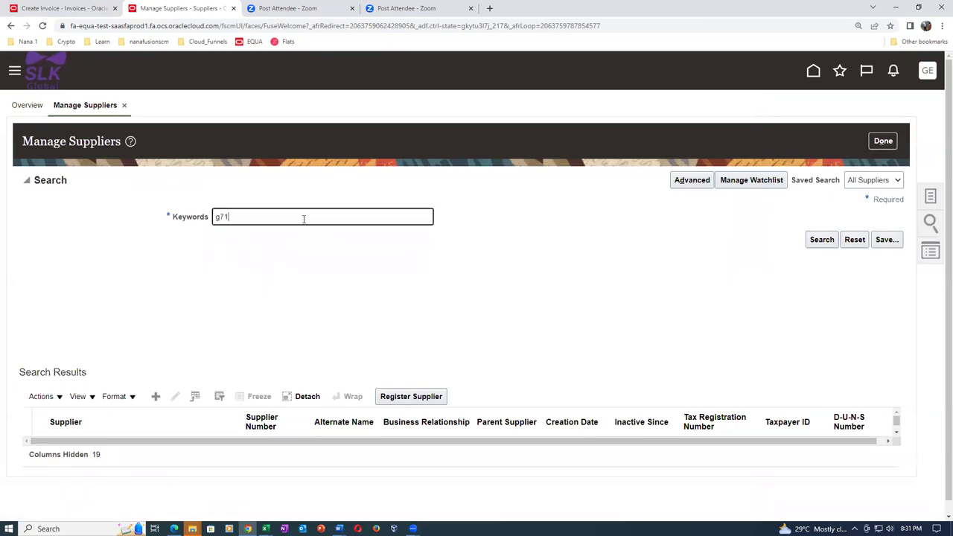
left_click(825, 240)
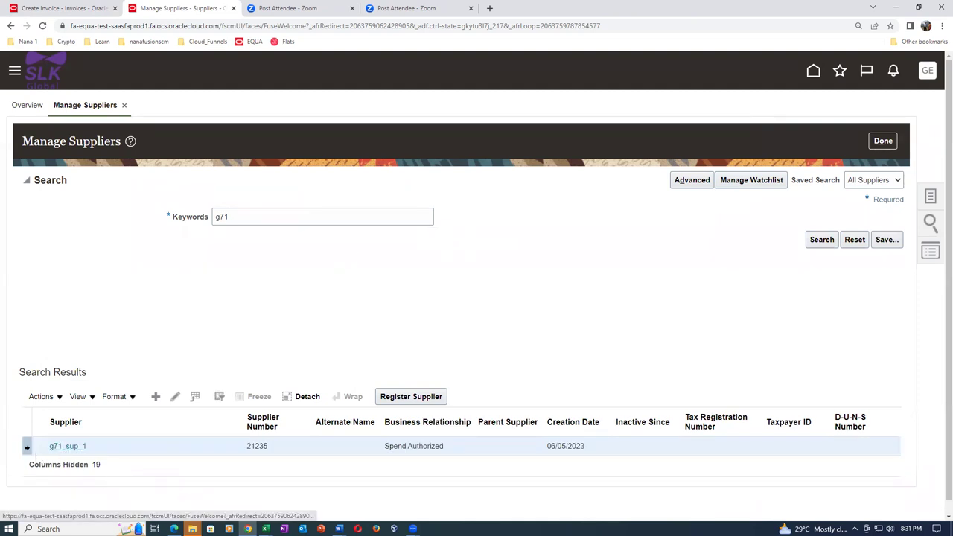
Step: Open supplier g71_sup_1, check its sites, and close the record without saving
left_click(77, 446)
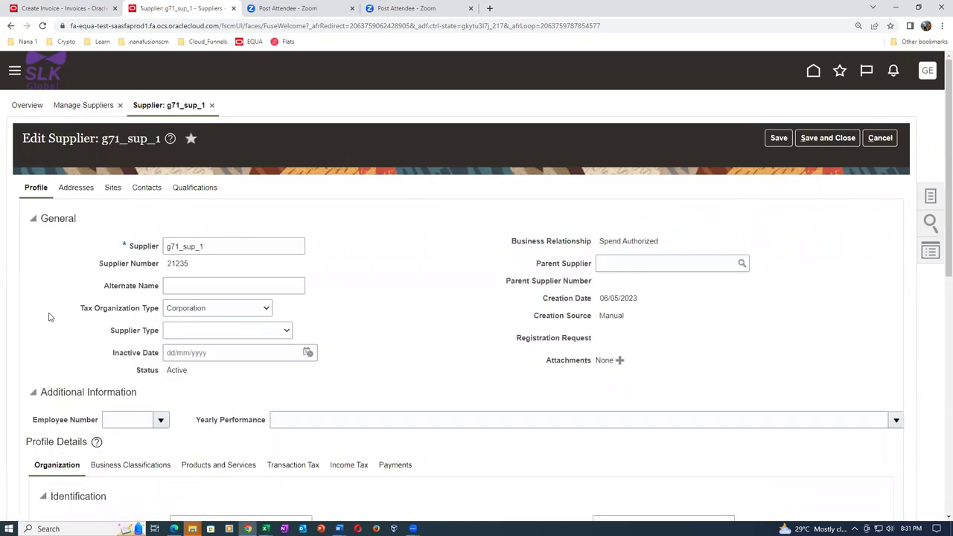
left_click(112, 190)
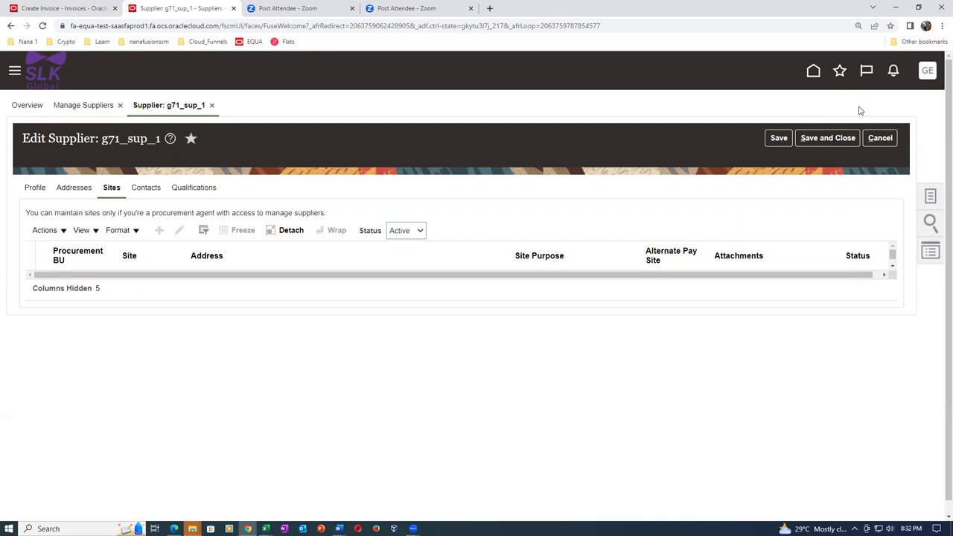
left_click(879, 138)
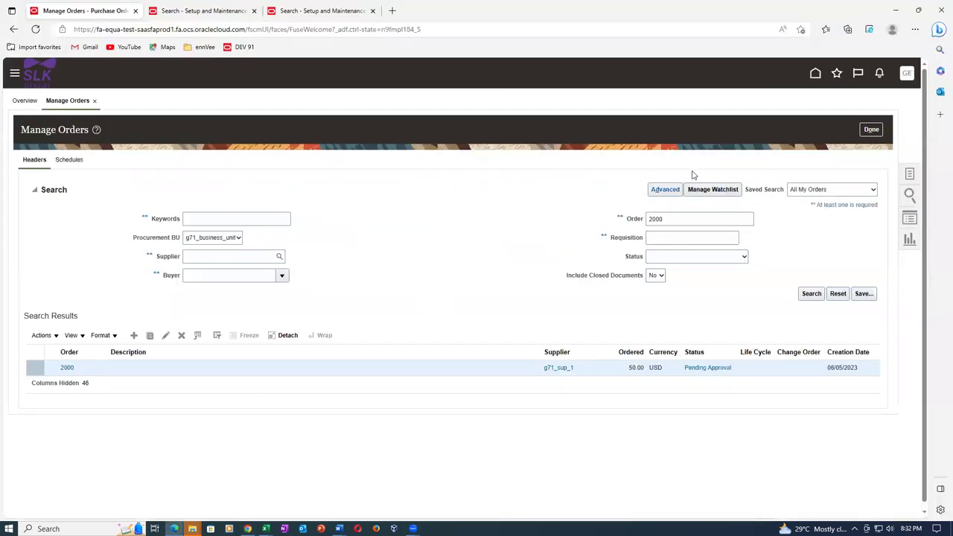
Step: Switch to Microsoft Edge, leave Manage Orders for the Suppliers work area, and search Manage Suppliers for g71
left_click(872, 130)
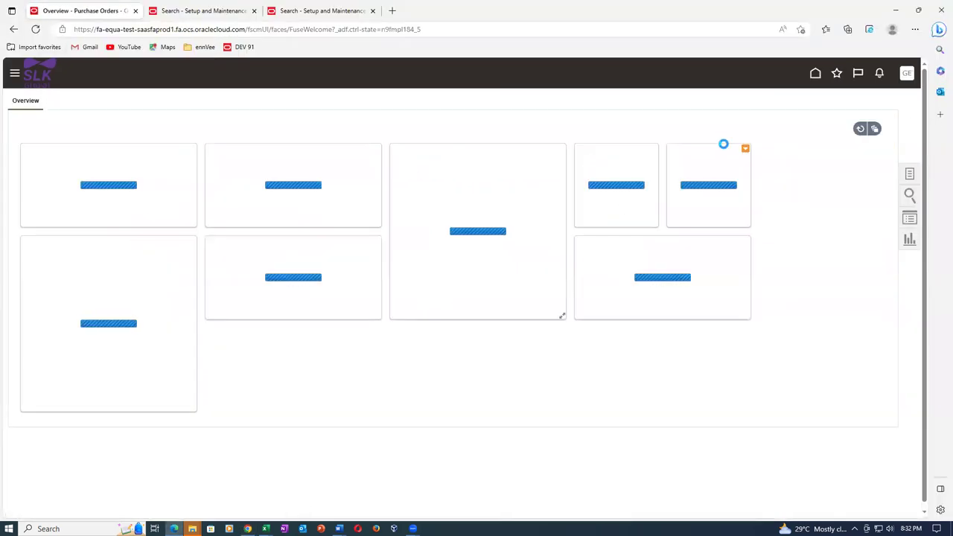
left_click(816, 73)
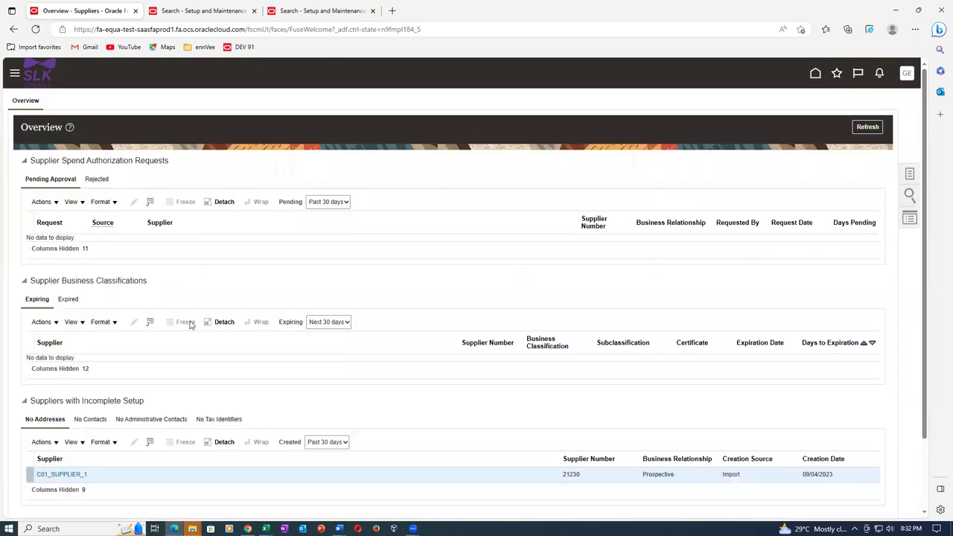
left_click(912, 176)
left_click(824, 104)
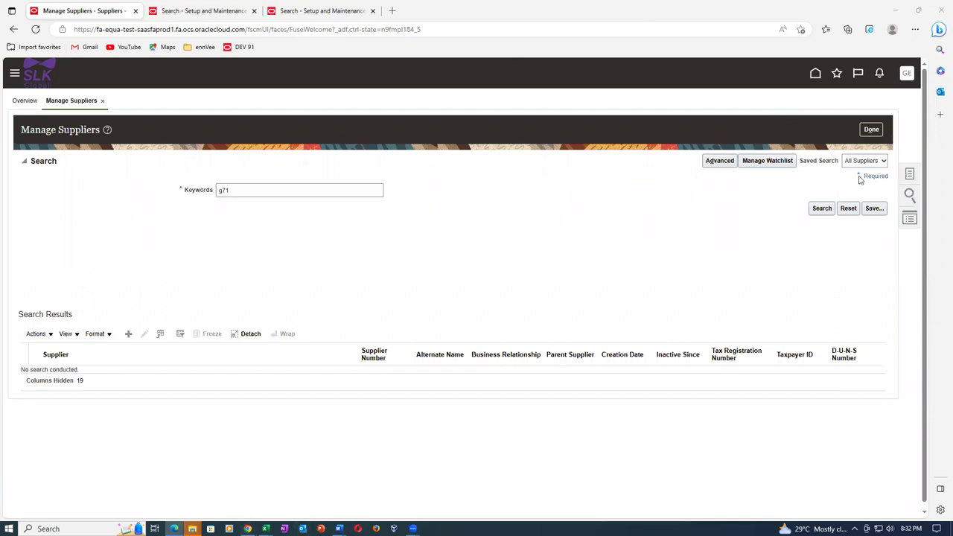
left_click(820, 210)
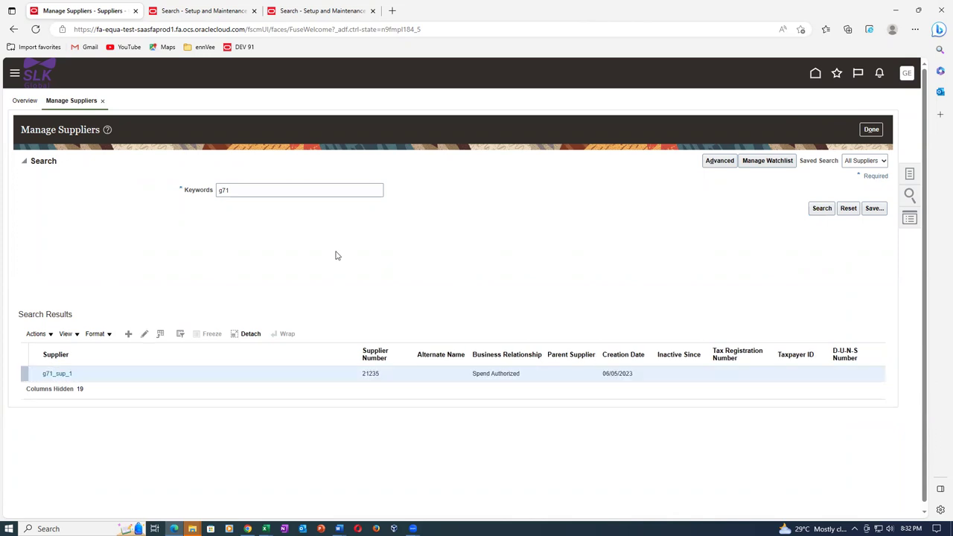
Step: Open supplier g71_sup_1 and its Site 1 for editing
left_click(63, 375)
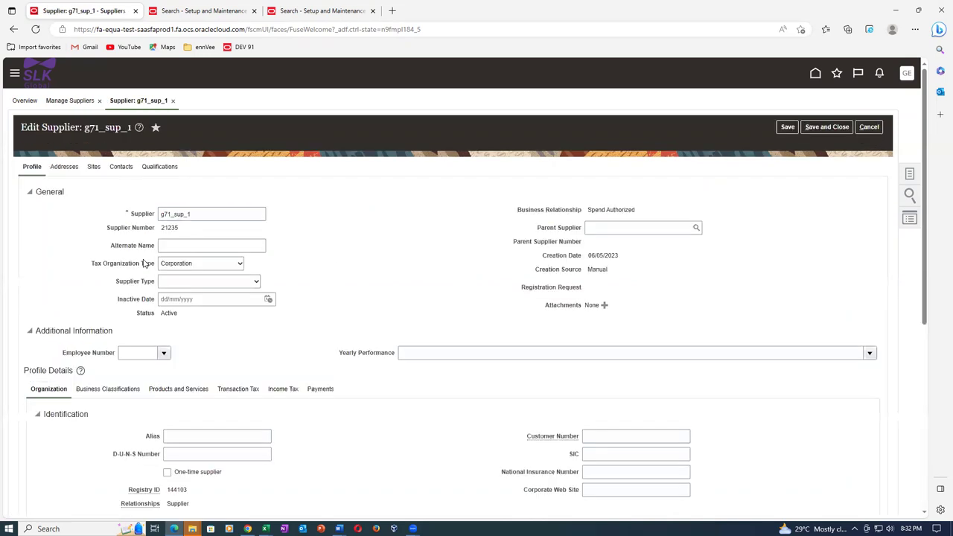
left_click(94, 169)
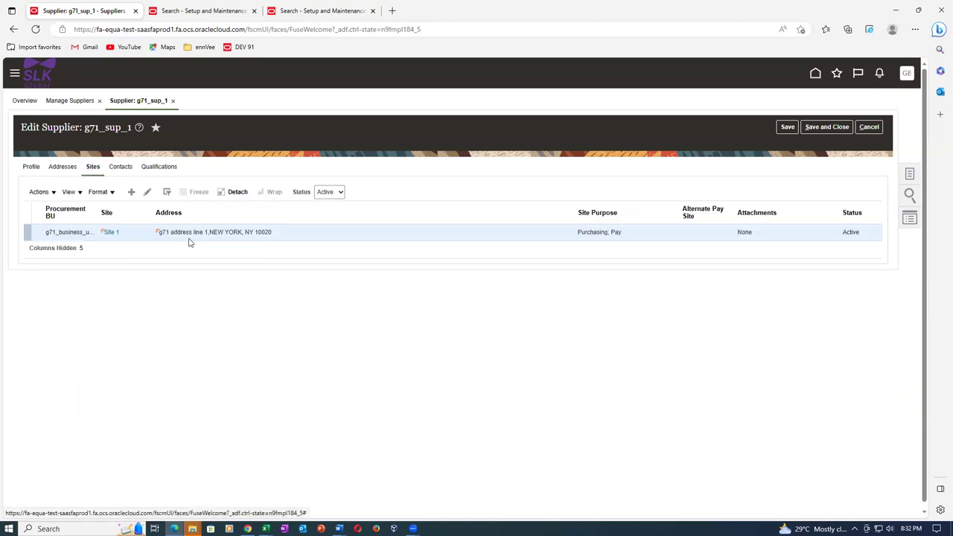
left_click(148, 192)
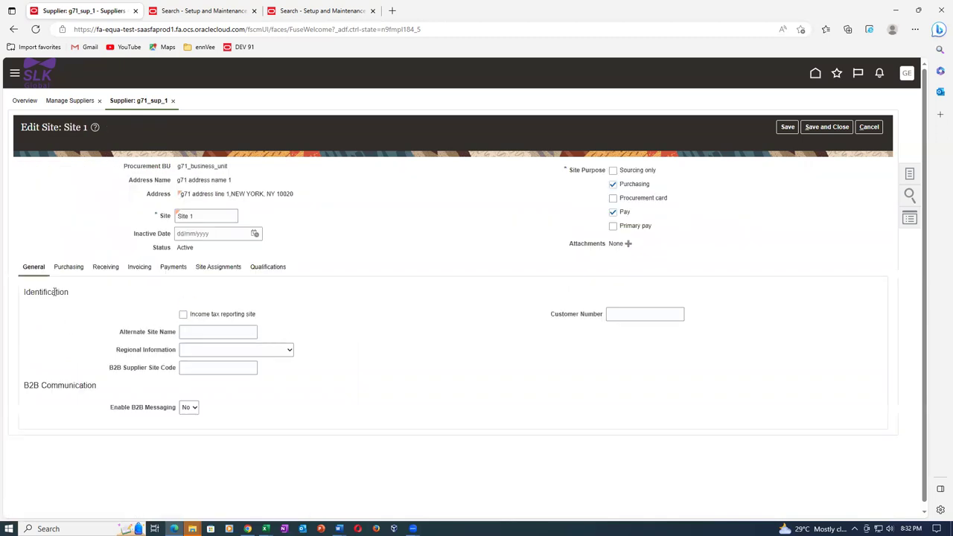
Step: In Site 1's purchasing settings, enable Pay on receipt and set the invoice summary level to Packing Slip
left_click(64, 268)
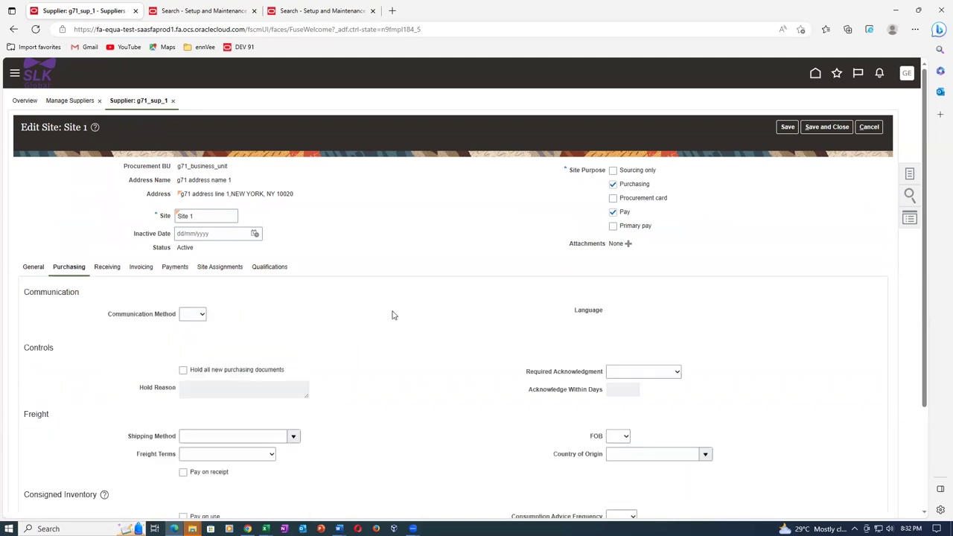
scroll(398, 331, "down", 1)
scroll(398, 331, "down", 1)
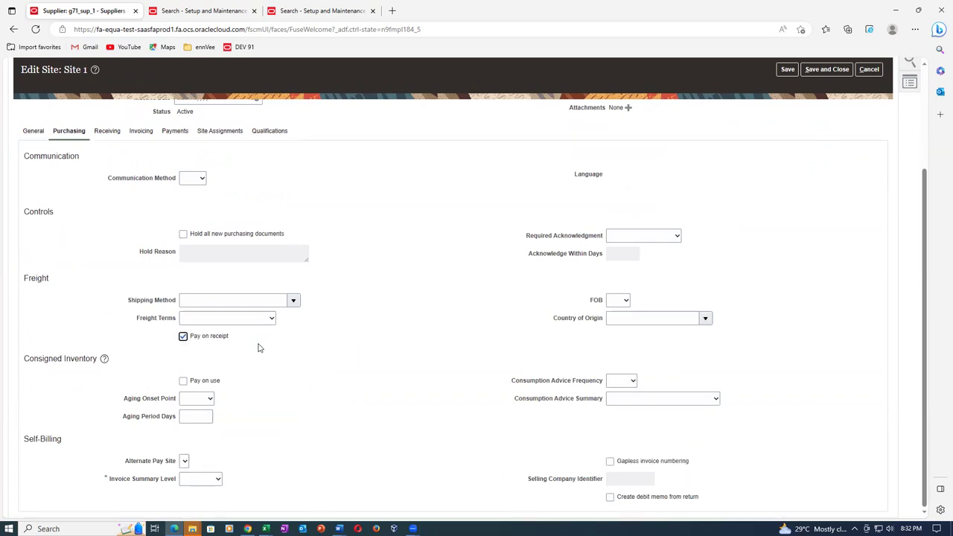
left_click(194, 480)
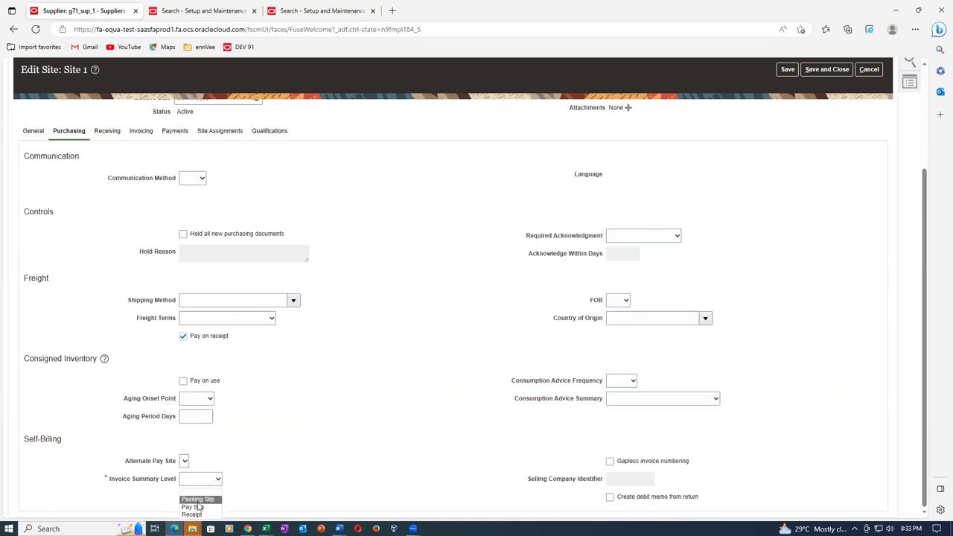
left_click(197, 499)
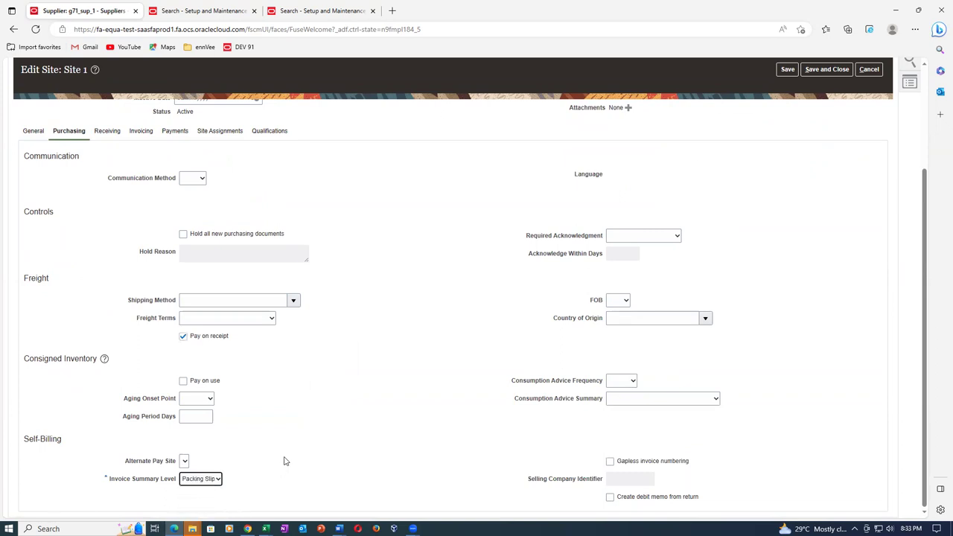
Step: Enable Create debit memo from return in Site 1's self-billing settings and review the site's purchasing options
left_click(320, 444)
left_click(610, 499)
scroll(717, 216, "up", 5)
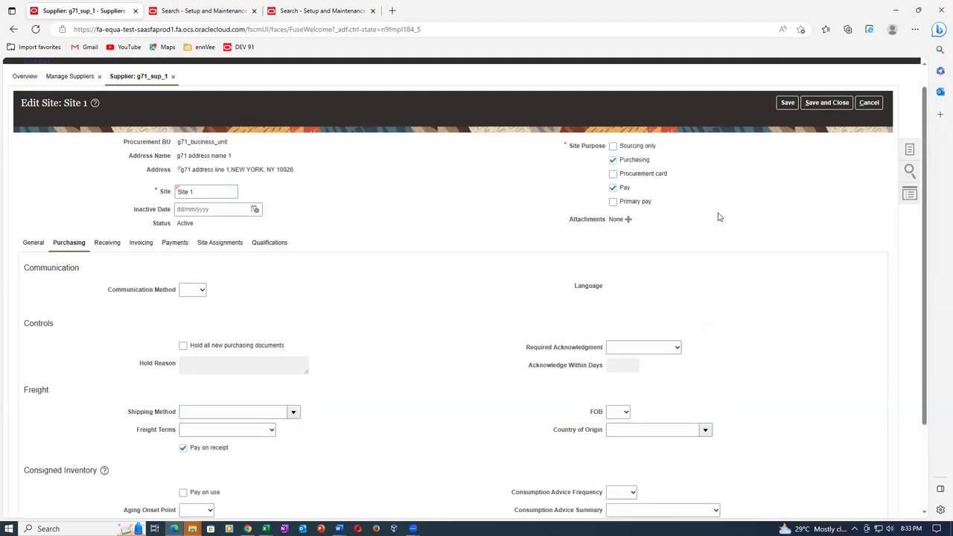
scroll(310, 485, "down", 5)
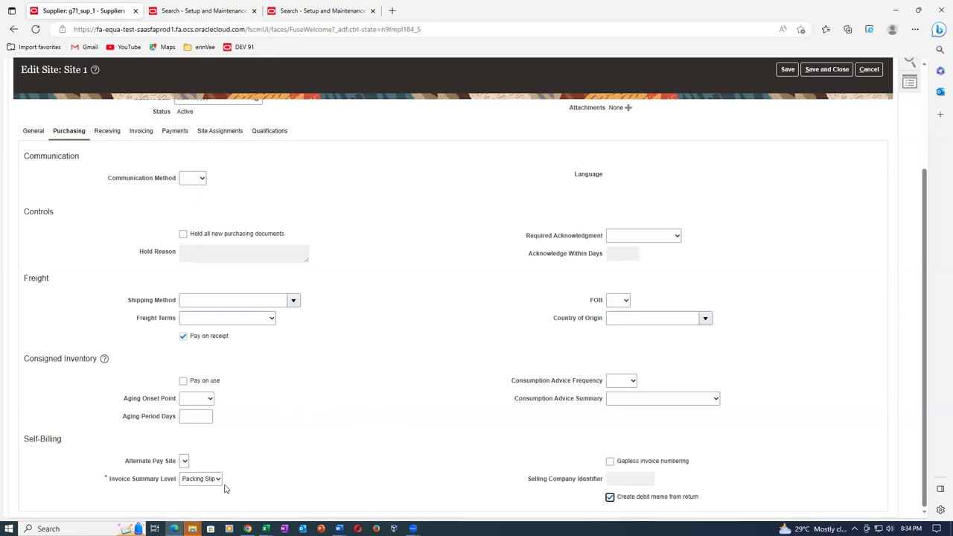
Step: Save and close Site 1, then save and close supplier g71_sup_1
scroll(756, 251, "up", 3)
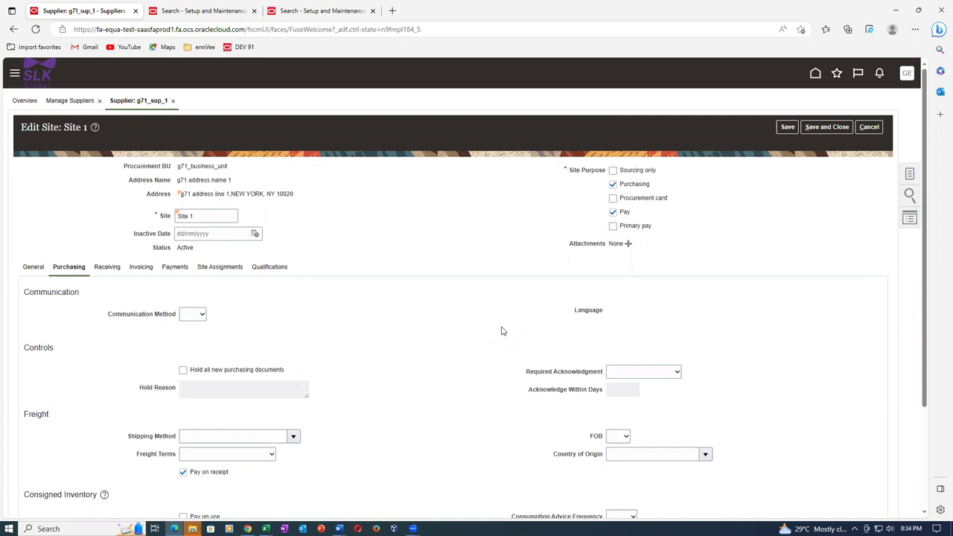
left_click(840, 128)
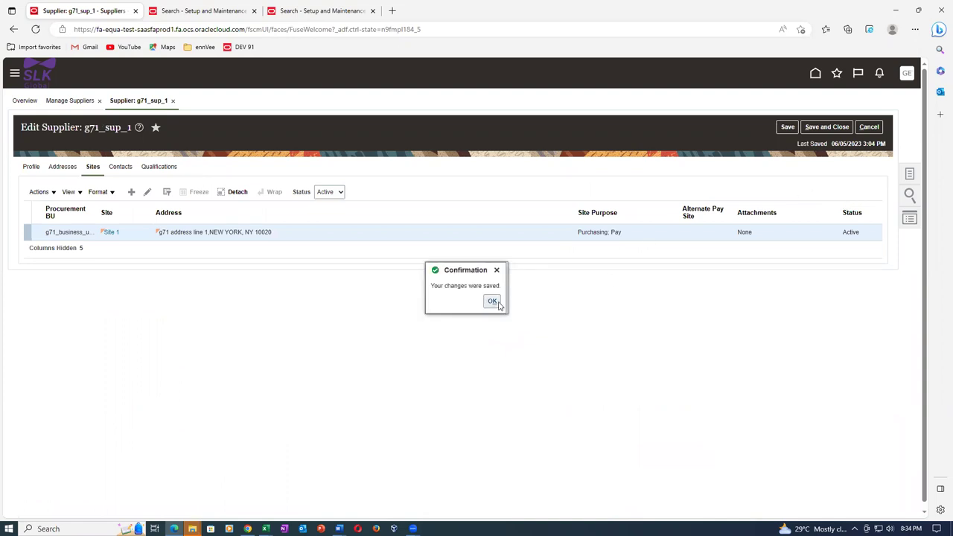
left_click(492, 301)
left_click(826, 126)
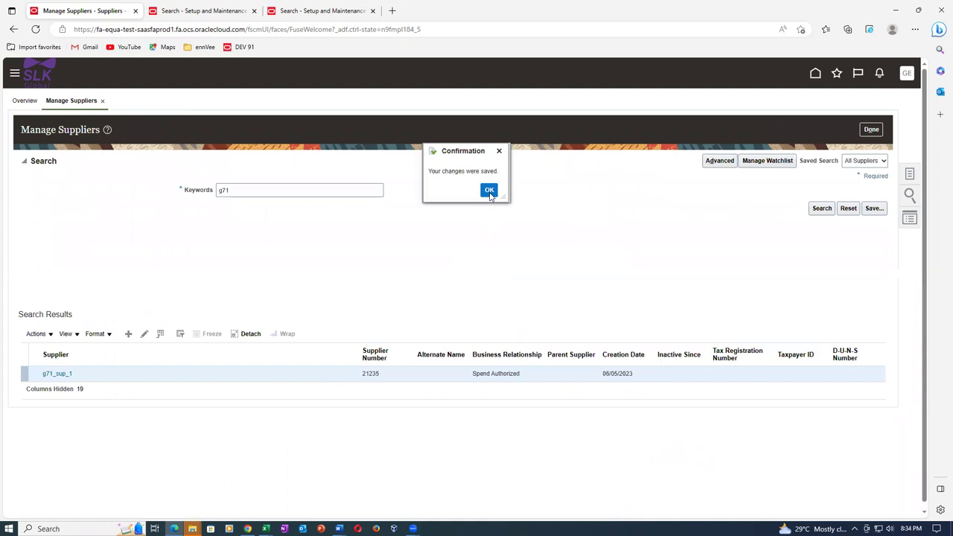
left_click(489, 191)
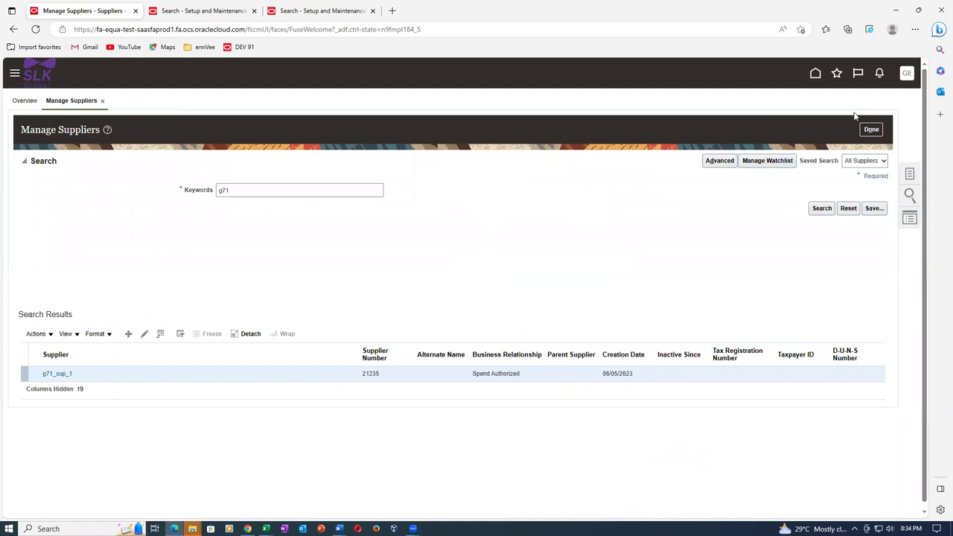
Step: Sign out of Oracle Applications Cloud and sign back in with the saved employee credentials
left_click(907, 75)
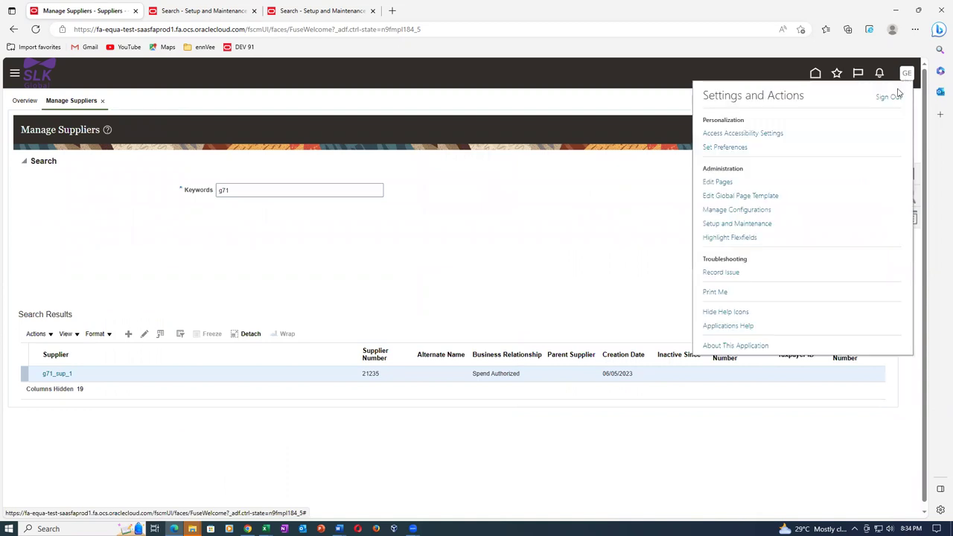
left_click(894, 100)
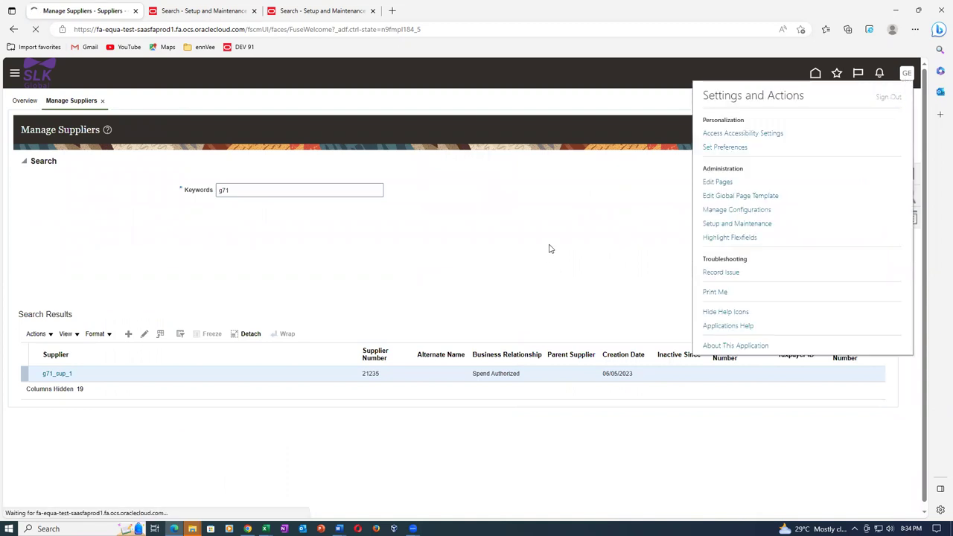
left_click(467, 264)
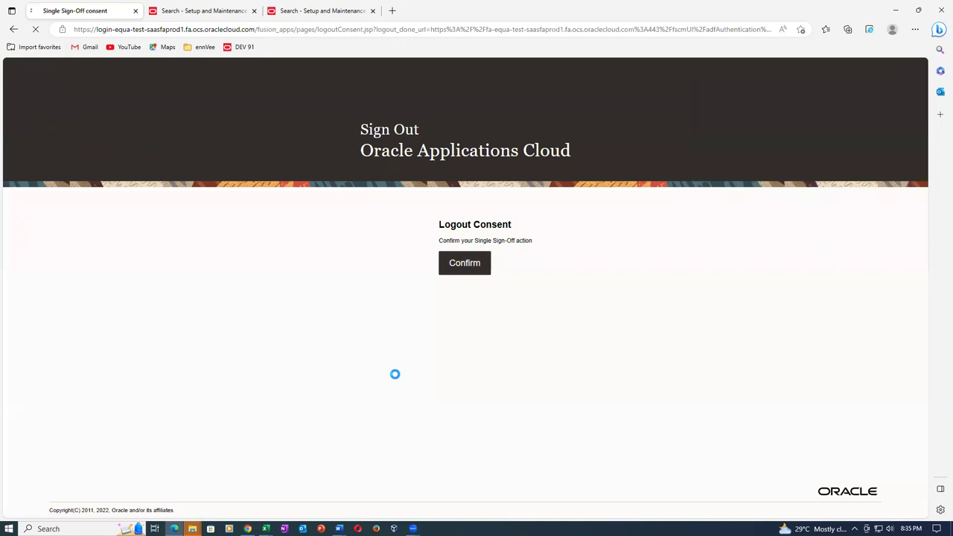
left_click(434, 295)
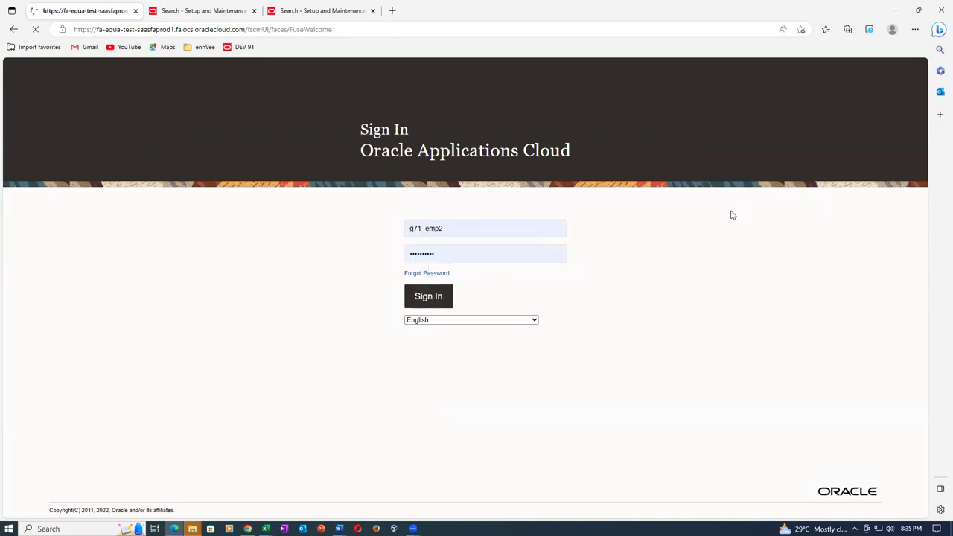
left_click(433, 296)
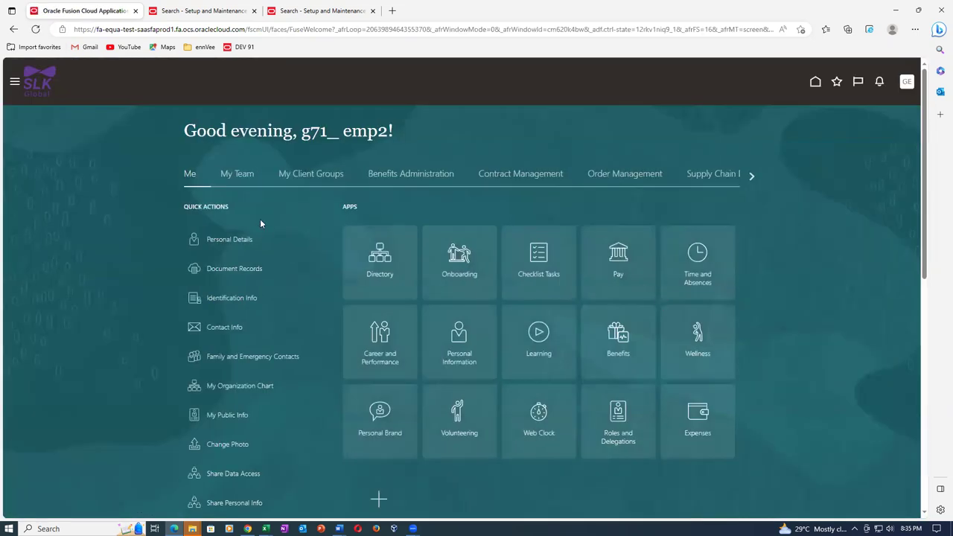
Step: Open the Purchase Orders work area under Procurement and start creating an order
left_click(752, 175)
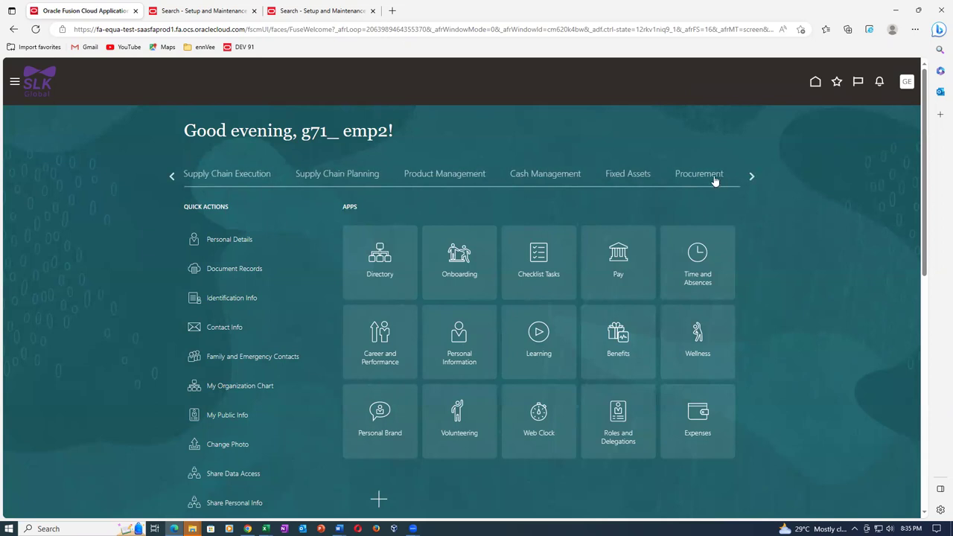
left_click(714, 178)
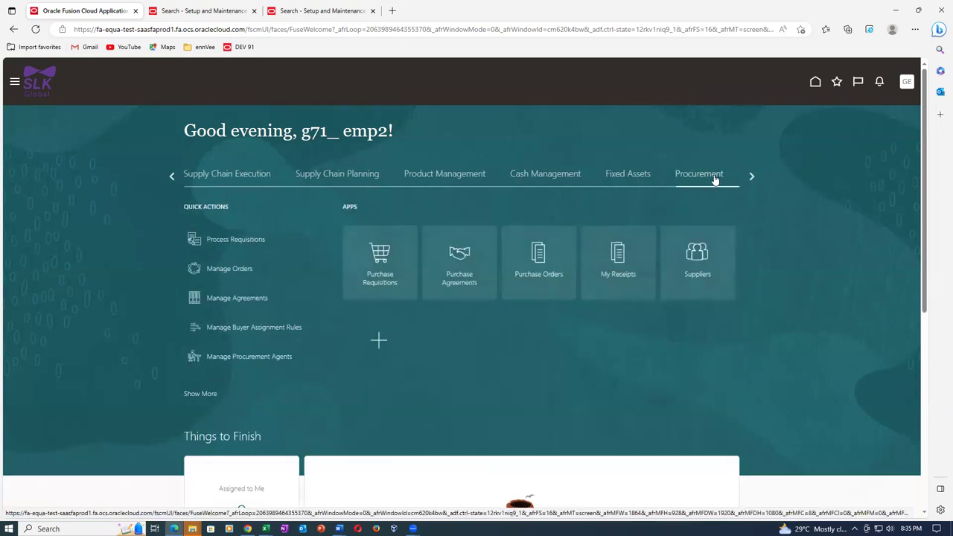
left_click(539, 279)
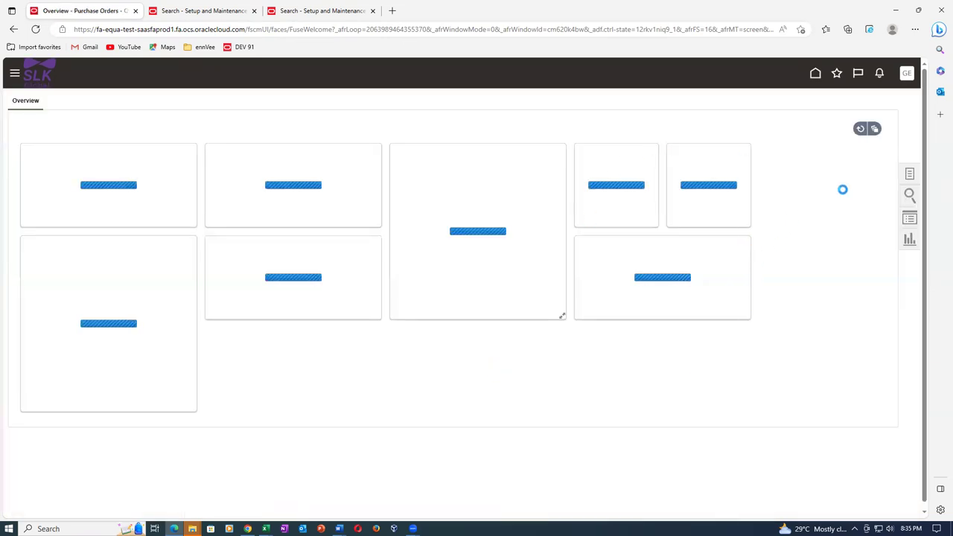
left_click(912, 174)
left_click(804, 169)
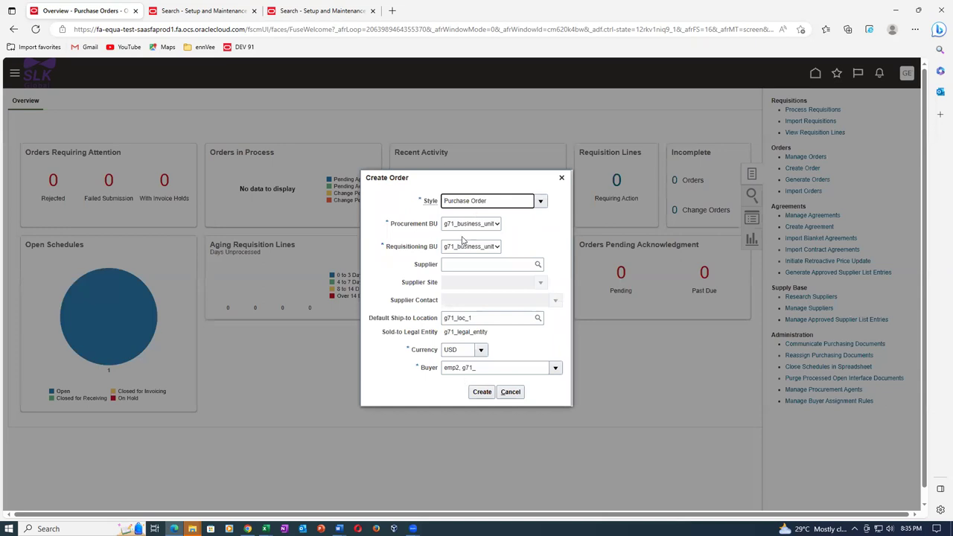
Step: Choose g71_sup_1 as the supplier and create the purchase order
left_click(467, 264)
type("g")
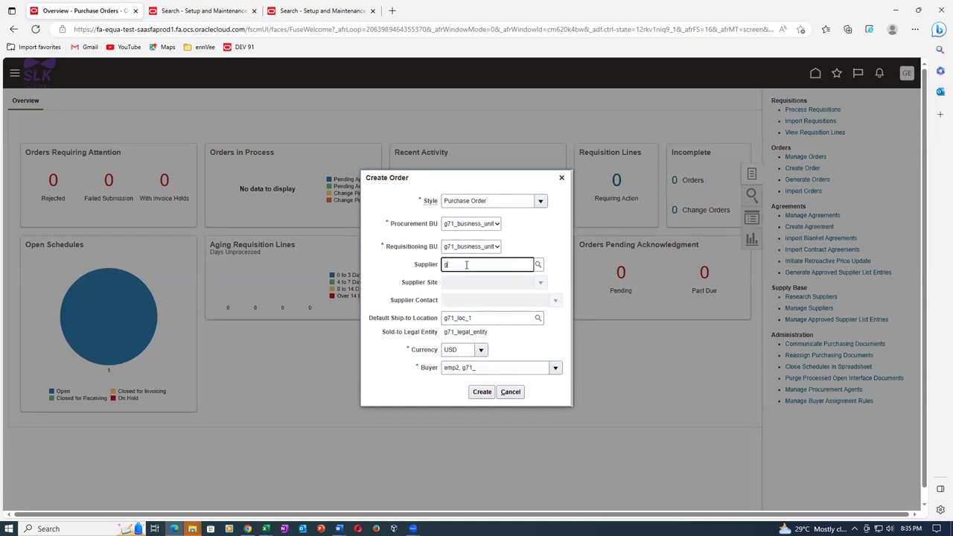
type("71")
left_click(485, 283)
left_click(482, 392)
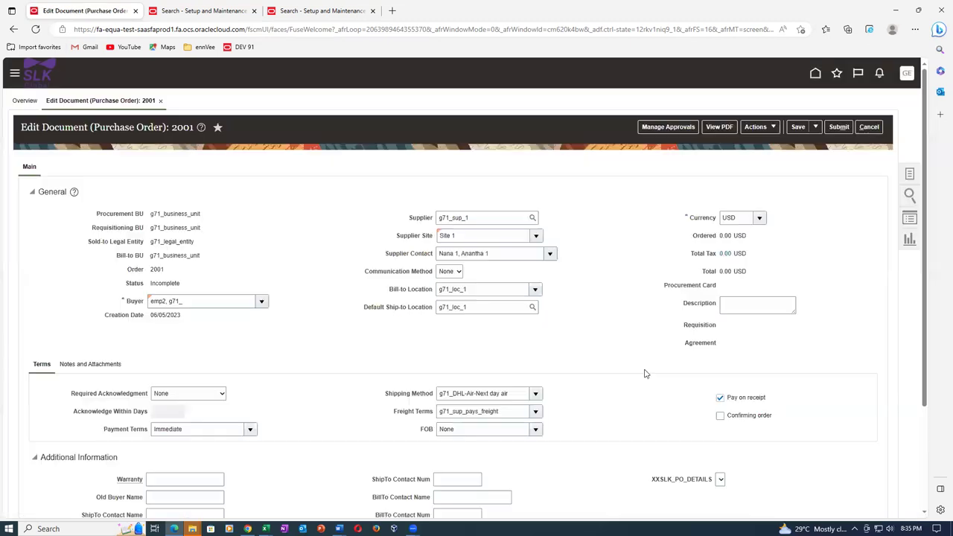
Step: Add a goods line for item g711_laptop with a quantity of 10
scroll(646, 374, "down", 3)
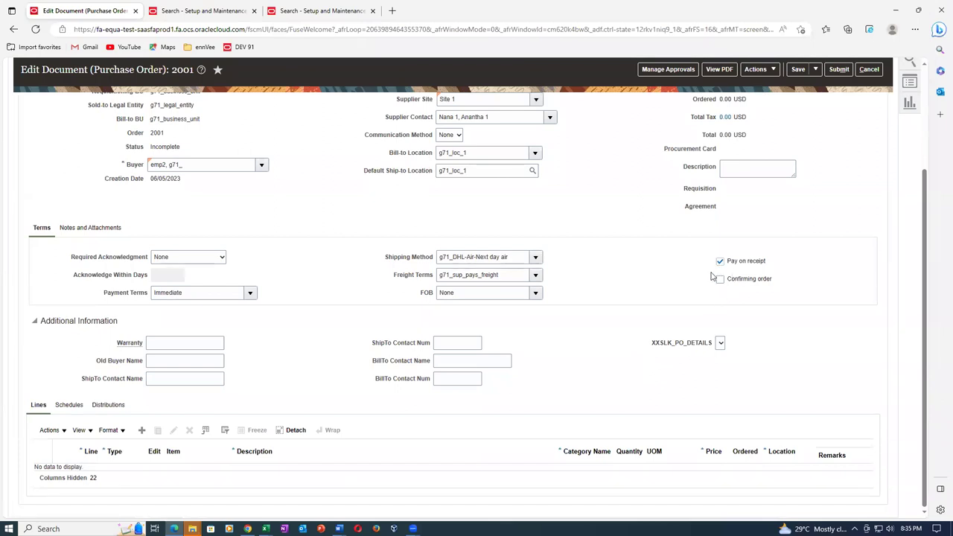
scroll(487, 239, "up", 3)
scroll(487, 239, "down", 3)
left_click(141, 430)
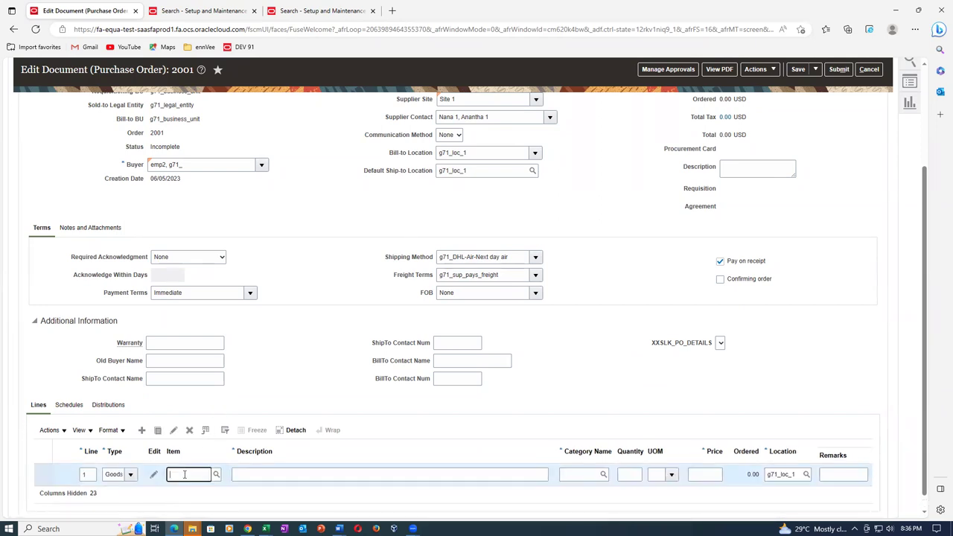
type("71")
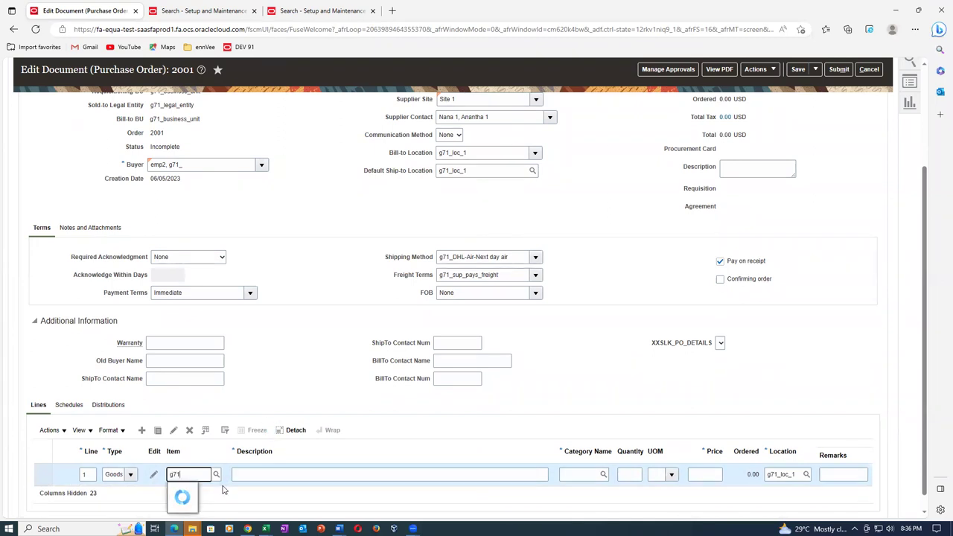
left_click(204, 412)
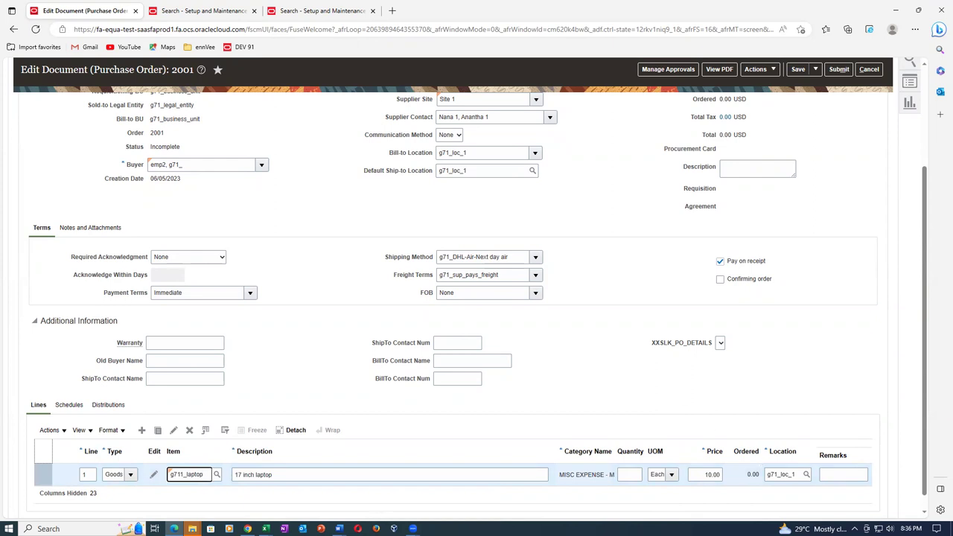
left_click(630, 477)
type("10")
key("Tab")
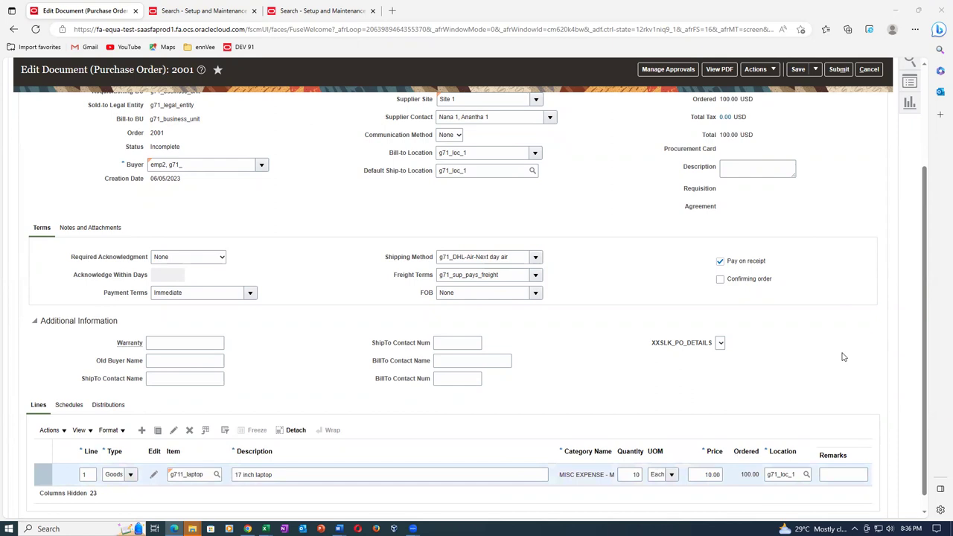
Step: Open the laptop line's schedule, save the purchase order and validate it for errors
left_click(66, 406)
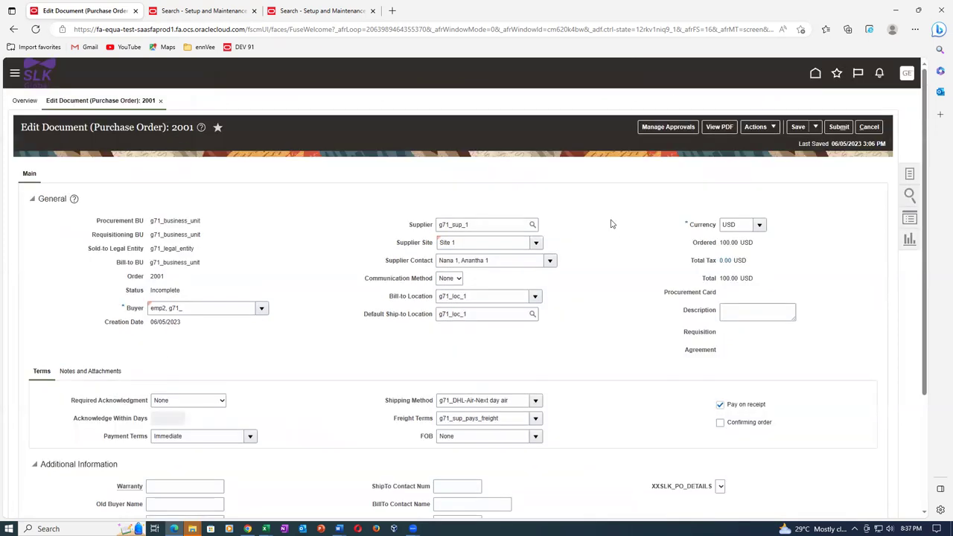
left_click(753, 127)
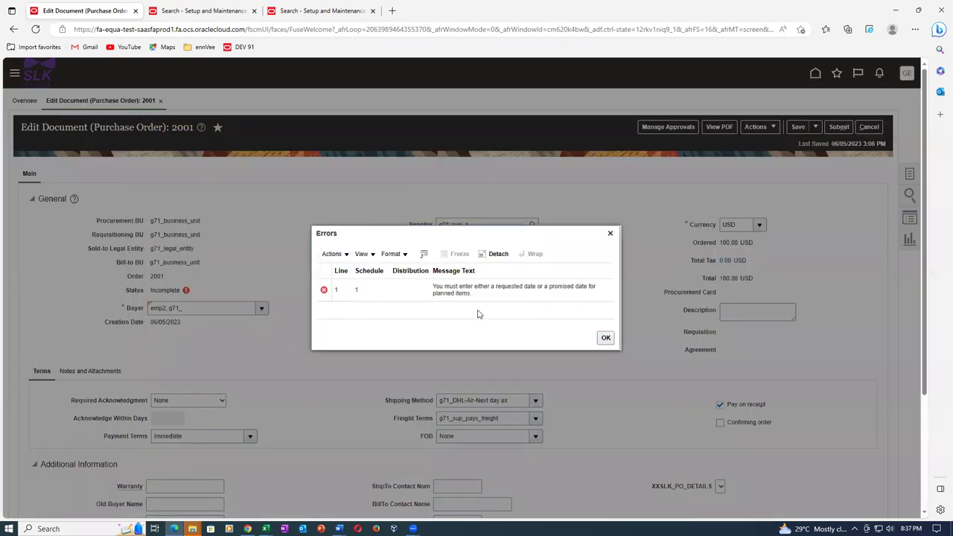
left_click_drag(462, 287, 467, 294)
left_click(606, 338)
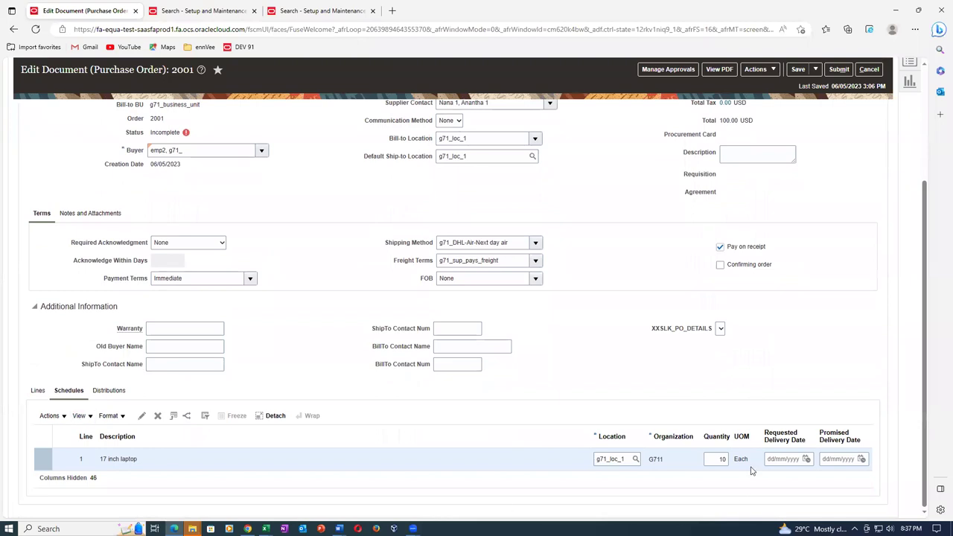
Step: Set the laptop schedule's requested delivery date to 06/05/2023, then save and revalidate the purchase order
left_click(807, 459)
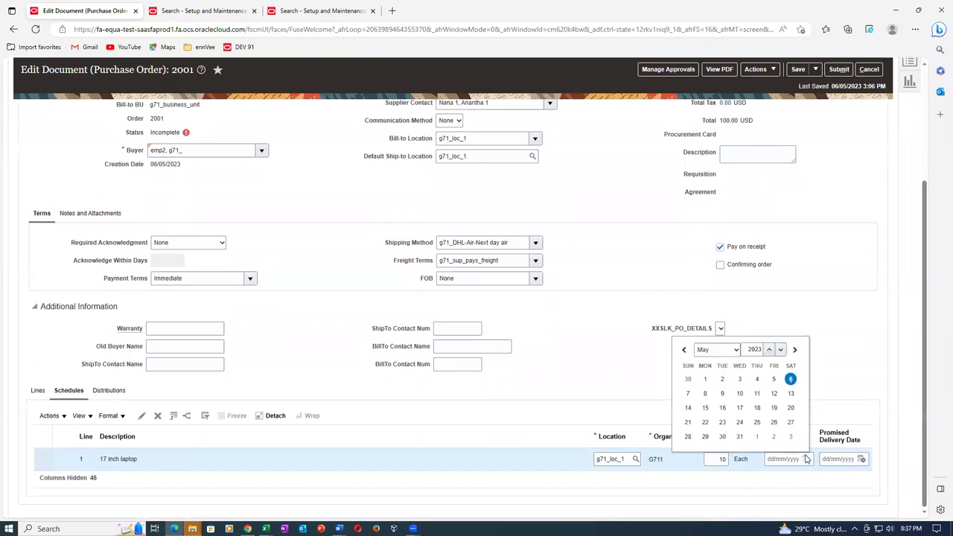
left_click(791, 380)
left_click(801, 69)
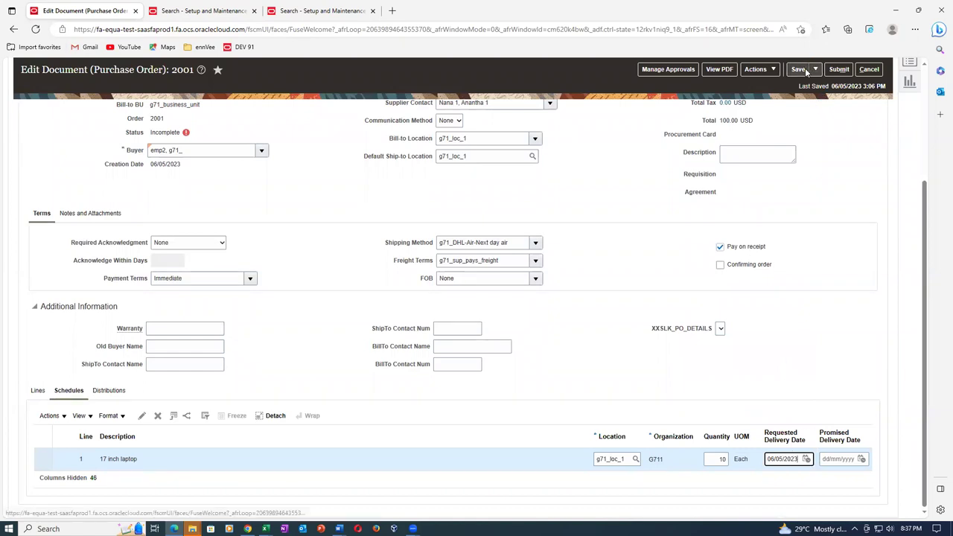
left_click(757, 69)
left_click(773, 88)
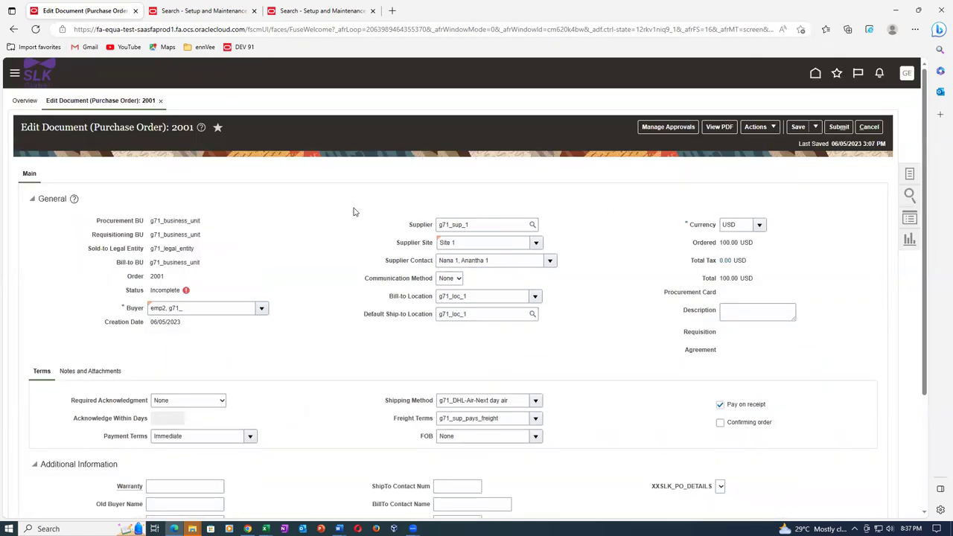
left_click(498, 190)
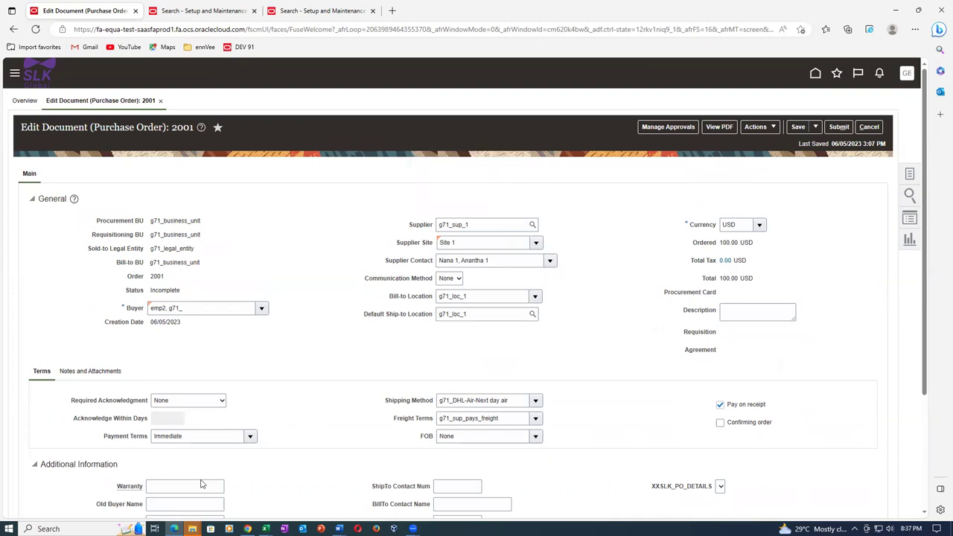
Step: Examine the billing accounts in the laptop line's distribution details, including the PO accrual account, and return to the order
scroll(123, 432, "down", 2)
left_click(112, 392)
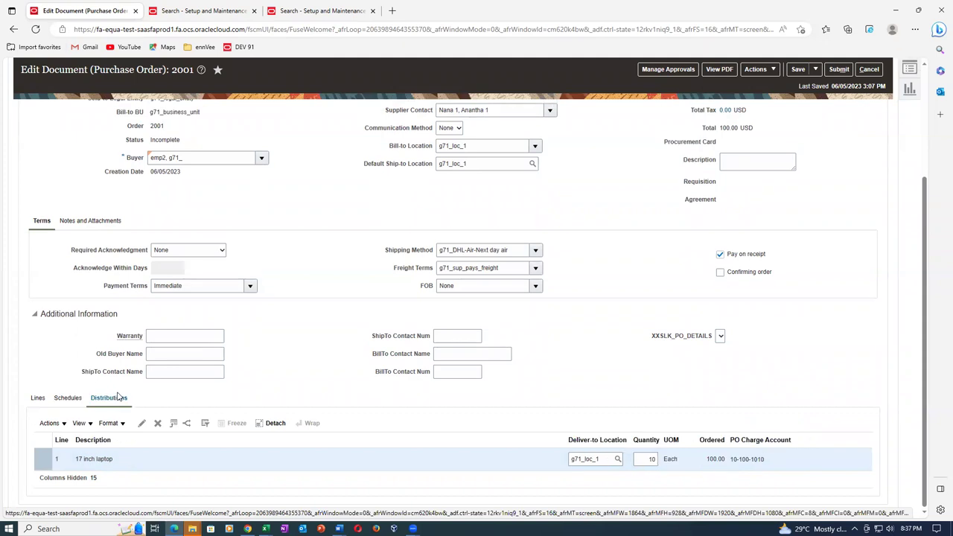
left_click(142, 423)
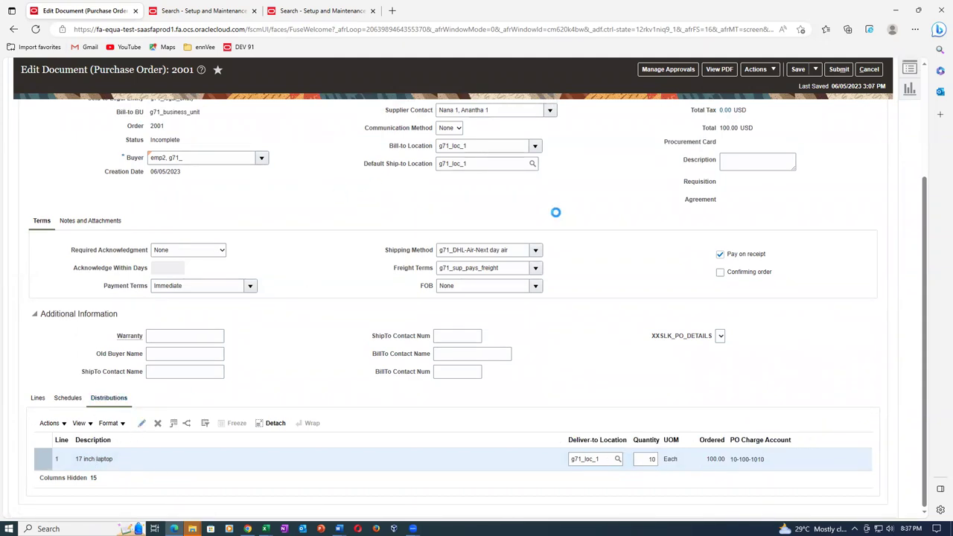
scroll(574, 241, "down", 1)
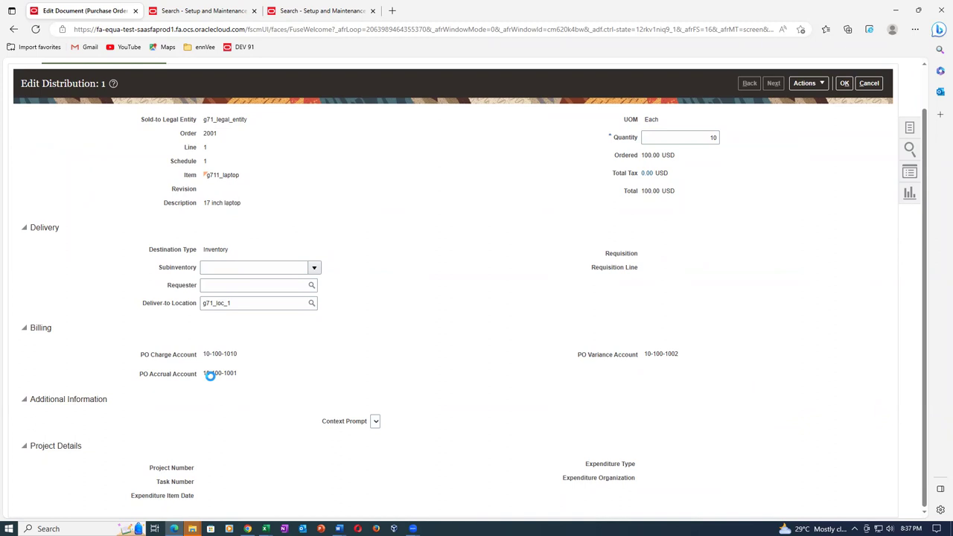
left_click_drag(211, 373, 240, 386)
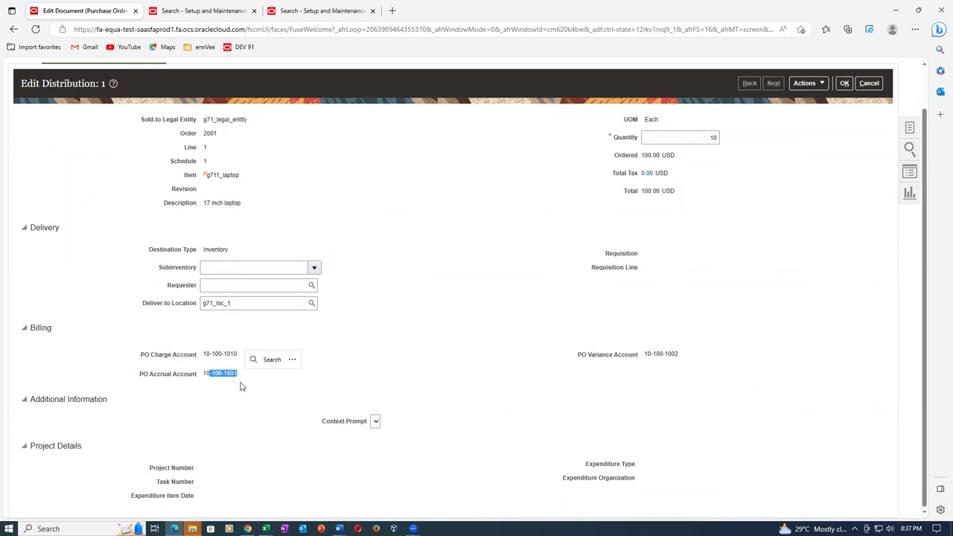
left_click(845, 83)
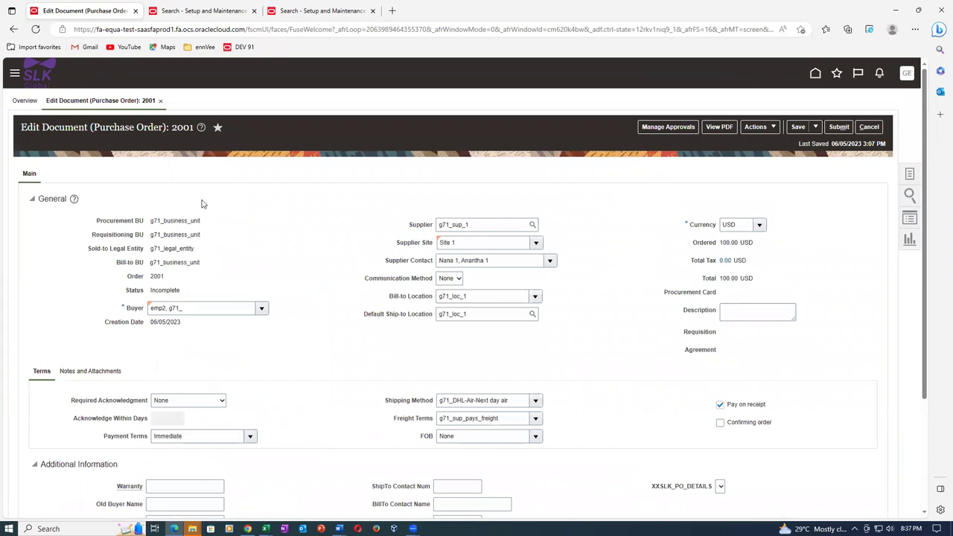
Step: Submit the purchase order for approval and dismiss the confirmation
left_click(846, 128)
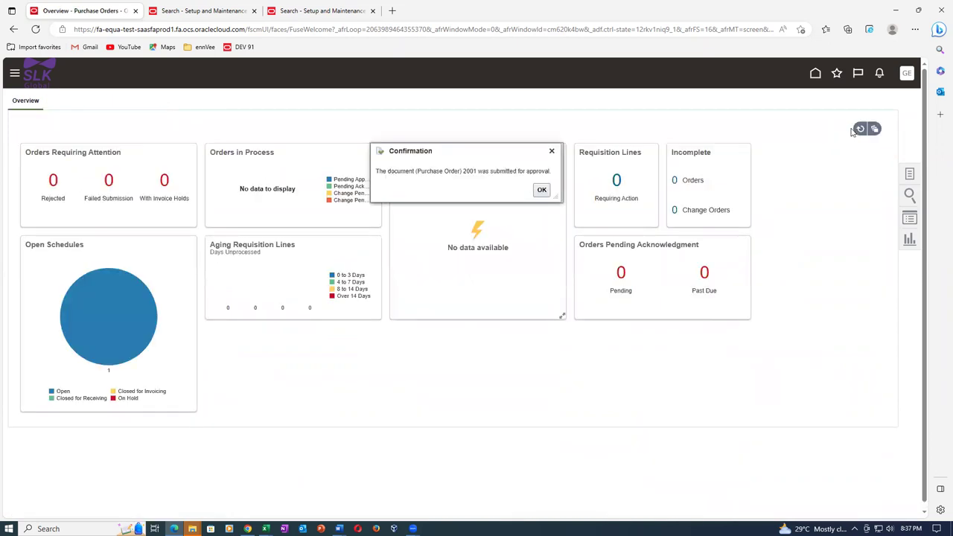
left_click(542, 190)
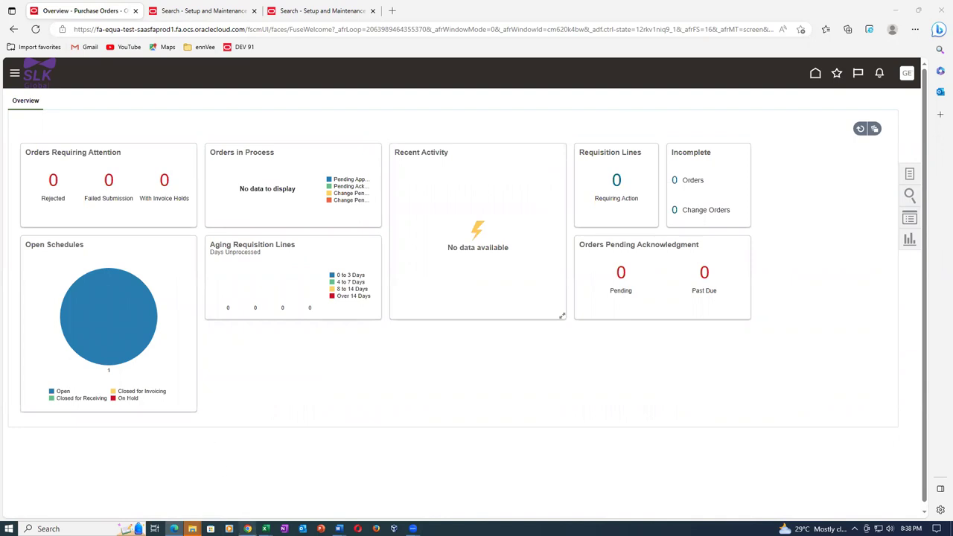
Step: Switch to the Oracle session in Chrome and return to its home page
left_click(248, 529)
left_click(880, 145)
left_click(818, 74)
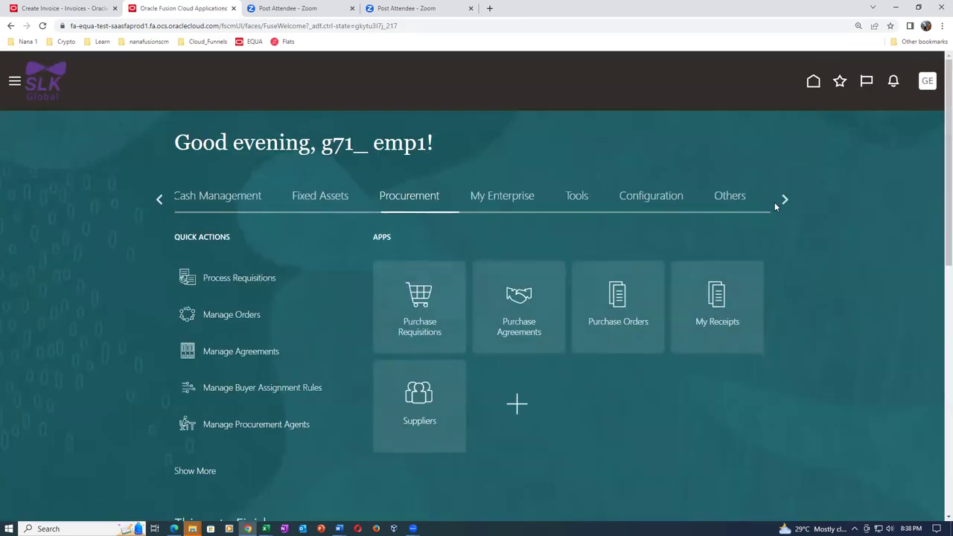
Step: Open the Inventory Management work area from the Supply Chain Execution apps
left_click(786, 199)
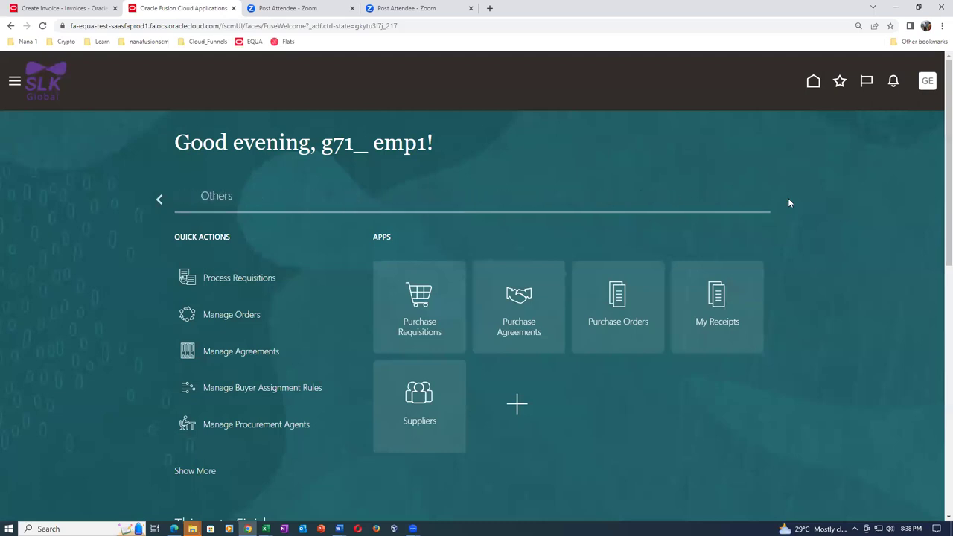
left_click(158, 198)
left_click(160, 199)
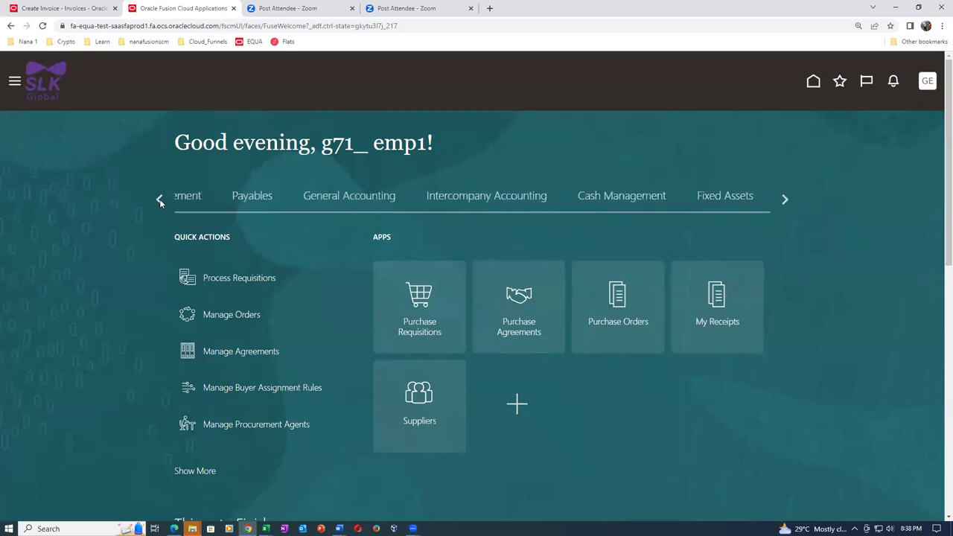
left_click(160, 199)
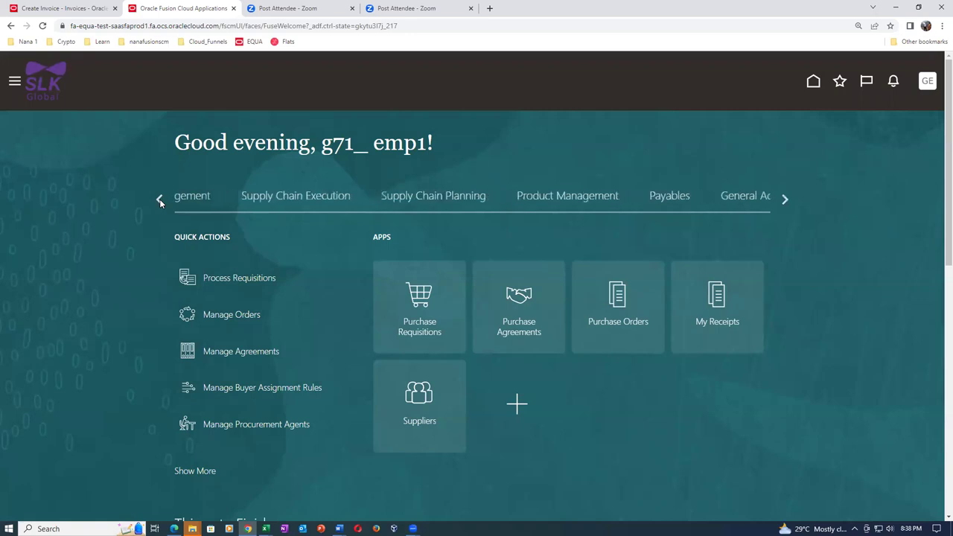
left_click(506, 199)
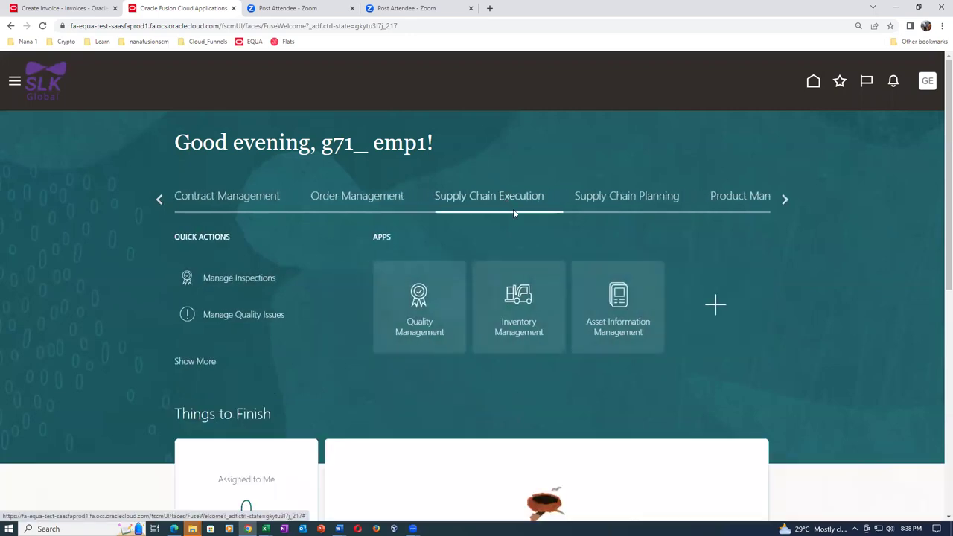
left_click(531, 341)
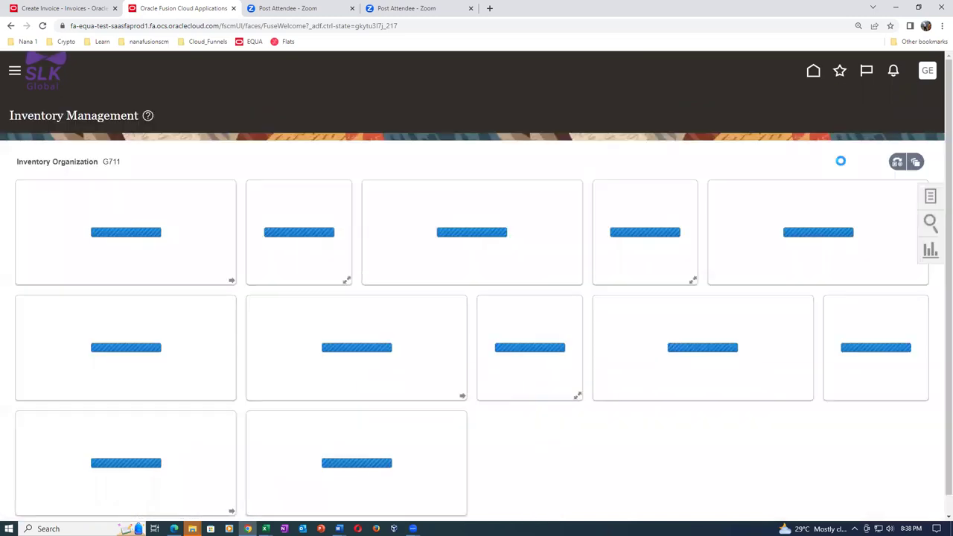
Step: Show the Receipts tasks for inventory organization G711 and open Receive Expected Shipments
left_click(932, 198)
left_click(755, 106)
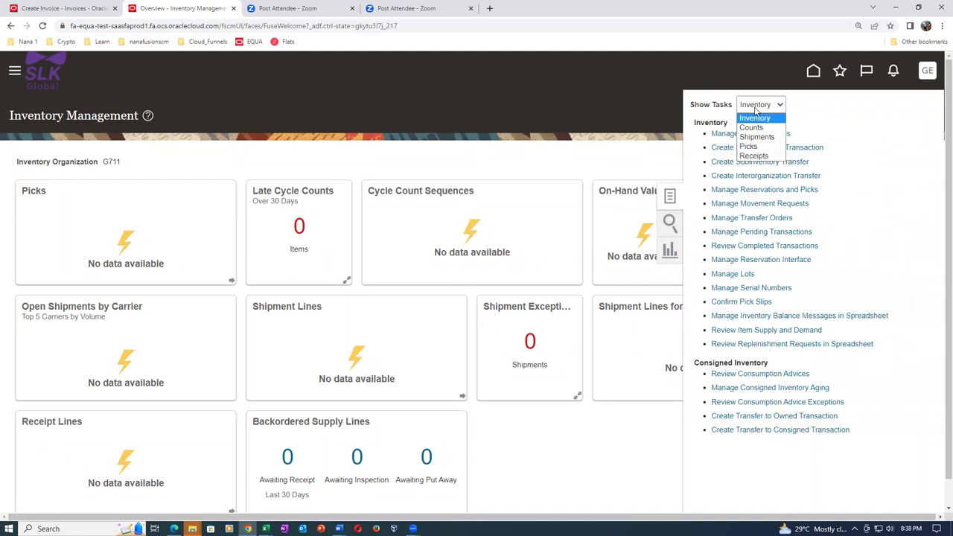
left_click(754, 156)
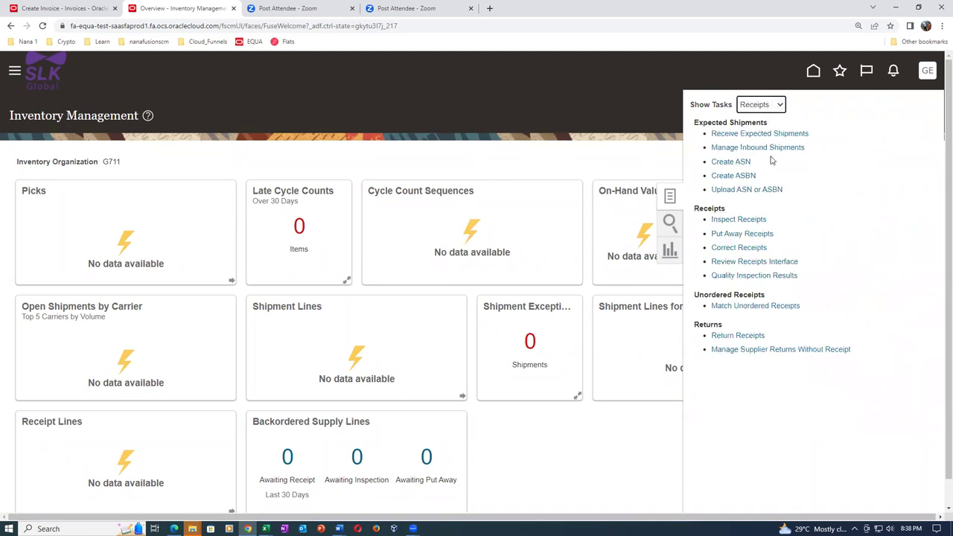
left_click(757, 134)
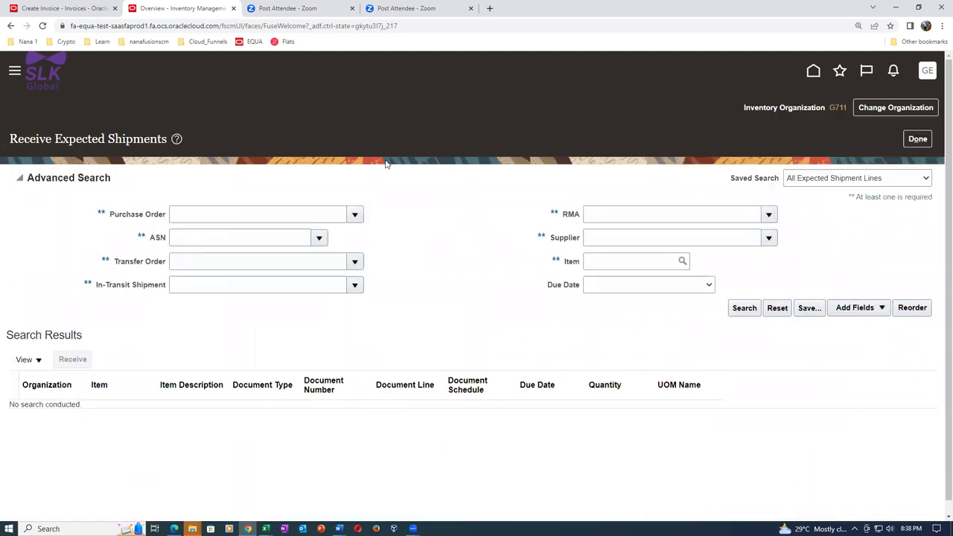
Step: Look up and select the laptop purchase order by its number, and search for its expected shipment lines
left_click(226, 211)
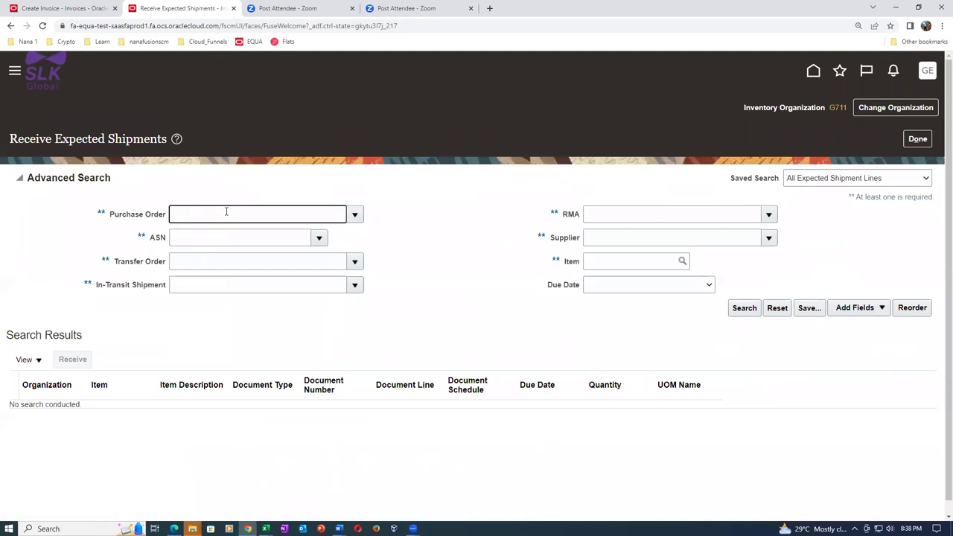
key("Tab")
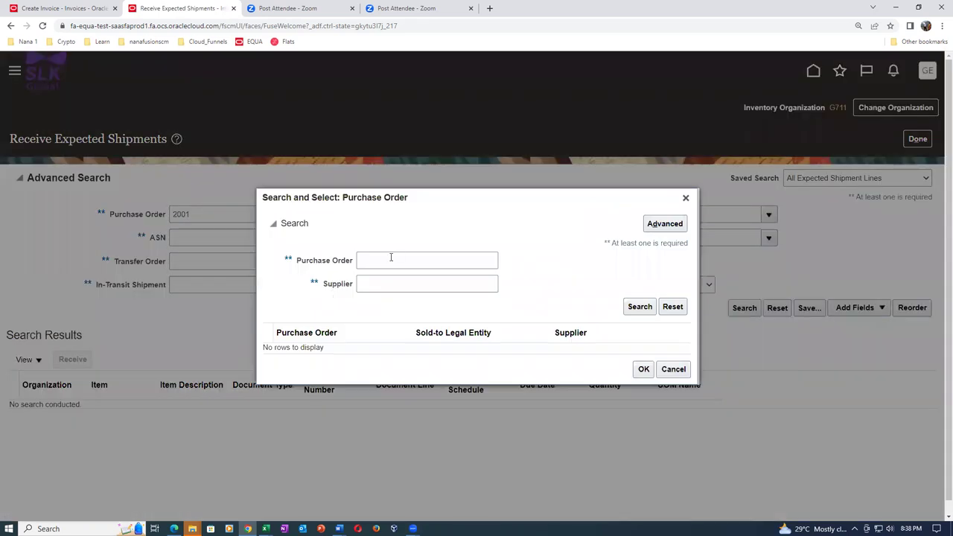
left_click(390, 257)
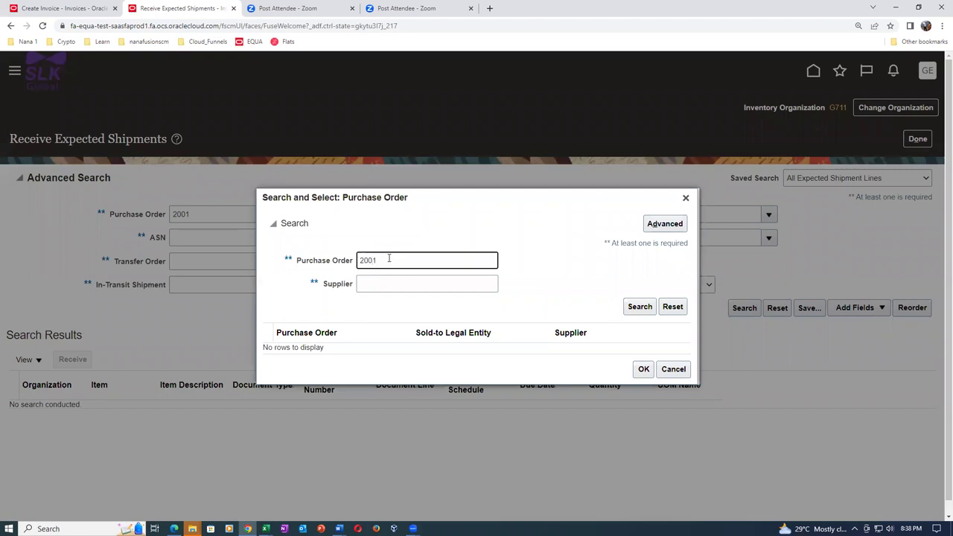
left_click(642, 307)
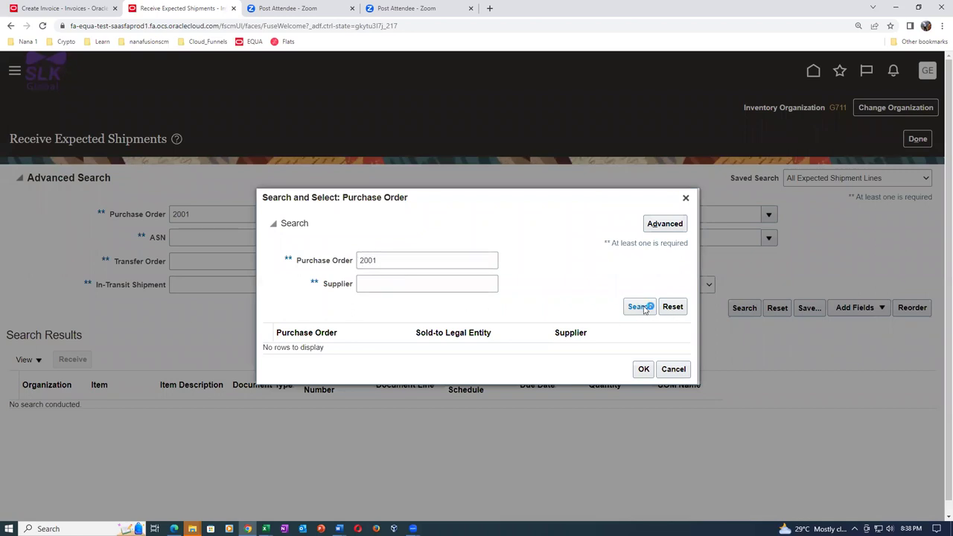
left_click(317, 355)
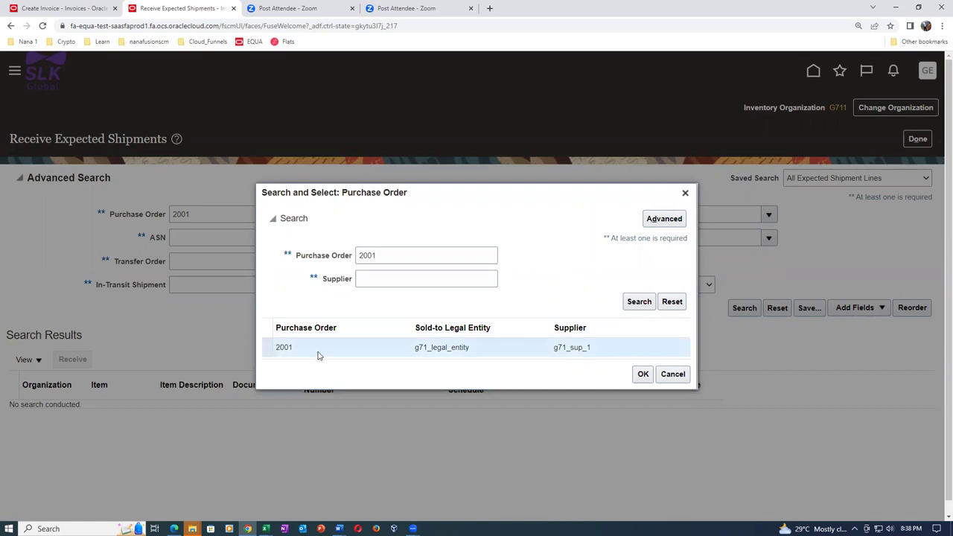
left_click(643, 374)
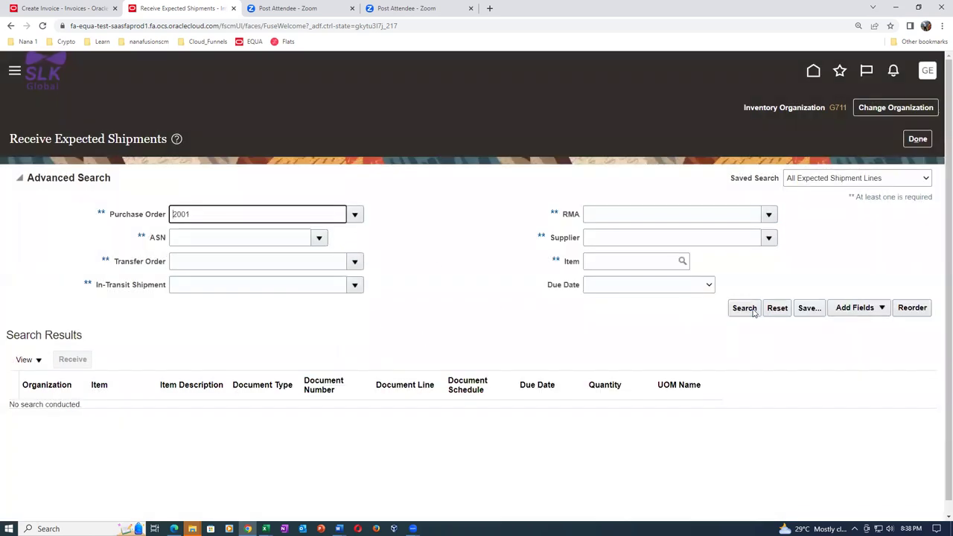
left_click(739, 310)
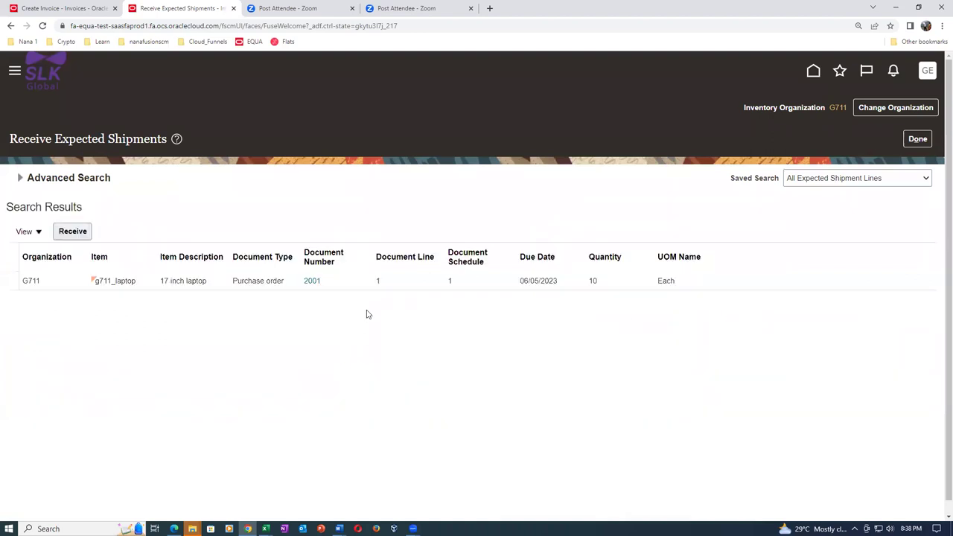
Step: Receive the g711_laptop line with a quantity of 6 and start creating its receipt
left_click(348, 284)
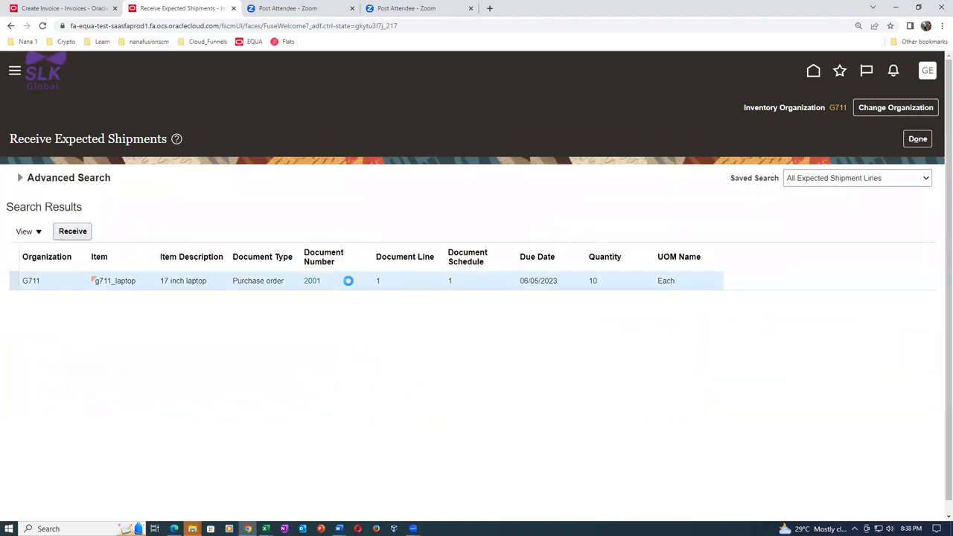
left_click(74, 233)
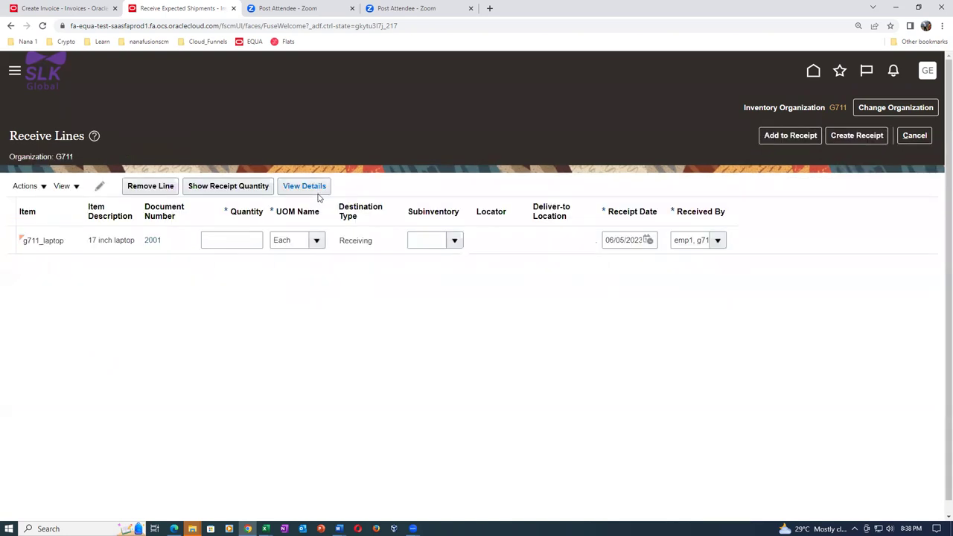
left_click(227, 240)
type("6")
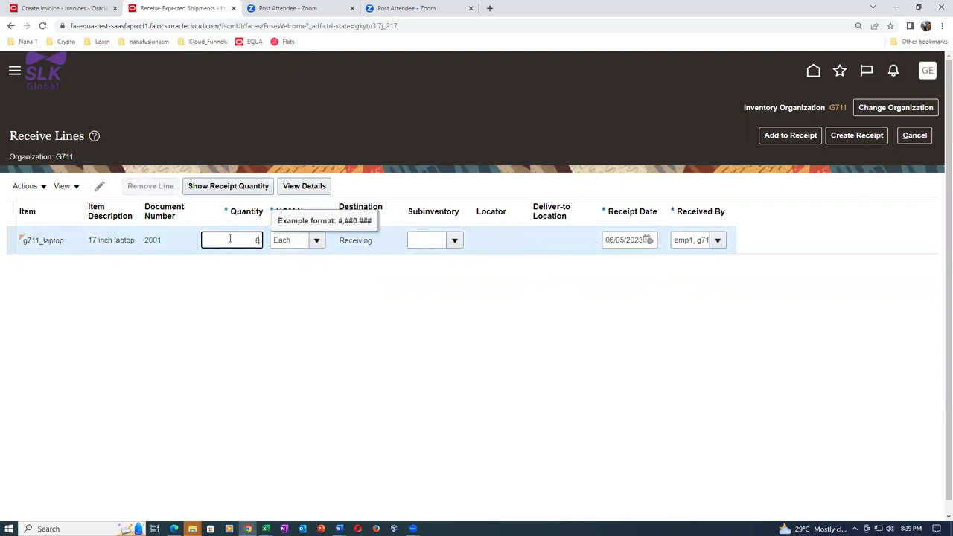
left_click(864, 142)
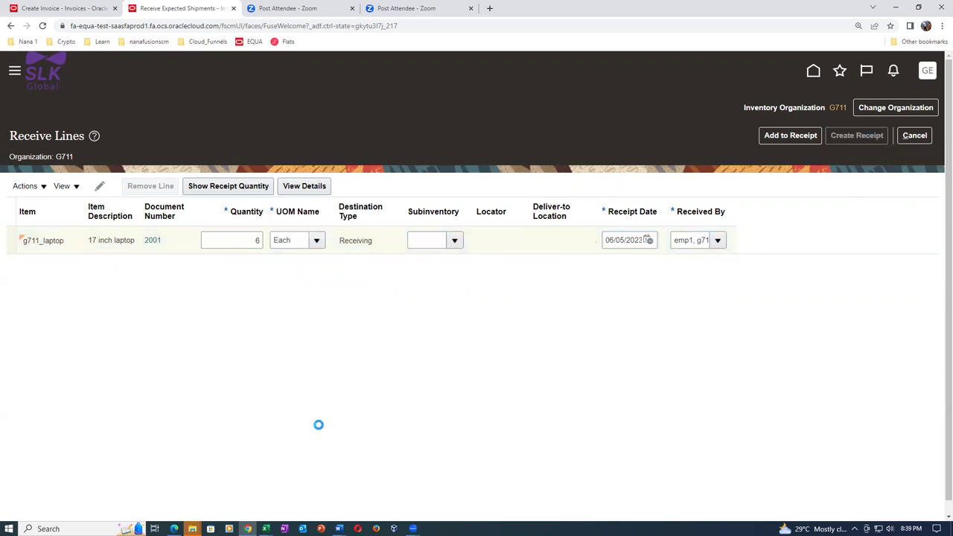
Step: Enter packing slip nana_123, submit the receipt, and dismiss the confirmation
left_click(265, 295)
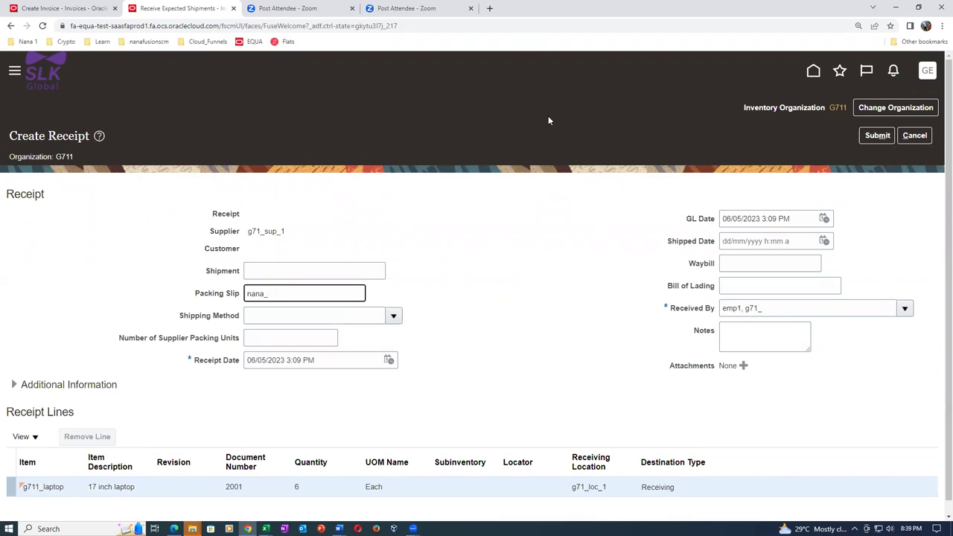
key("Tab")
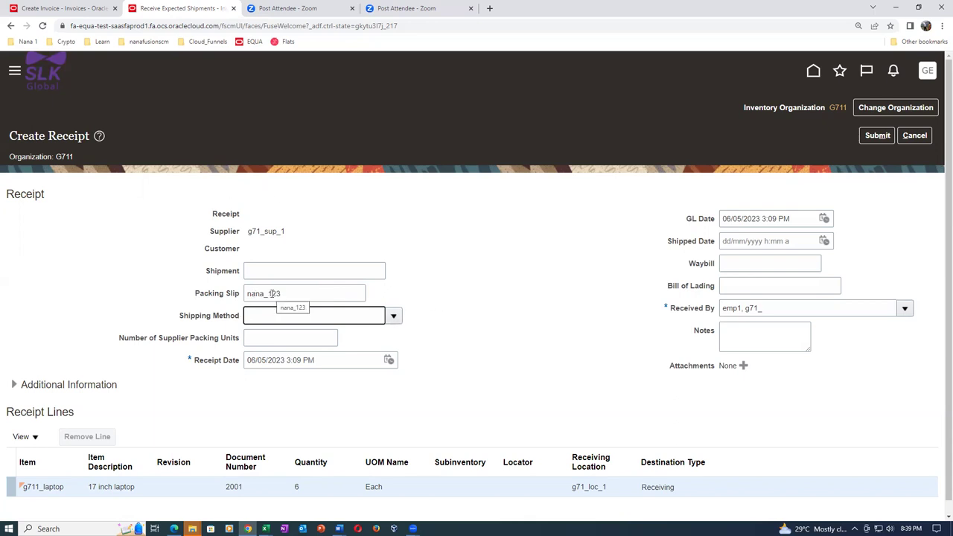
left_click(878, 135)
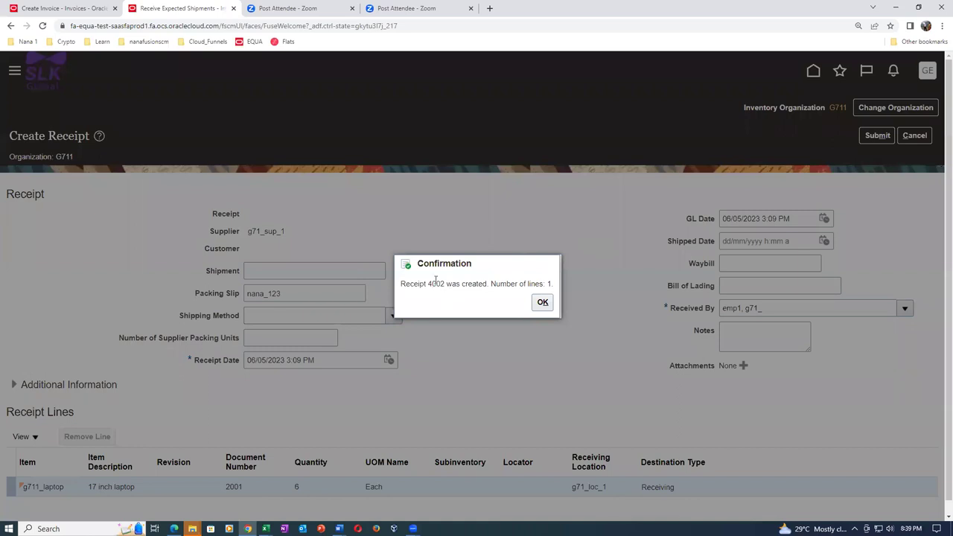
left_click_drag(440, 286, 447, 285)
left_click(542, 302)
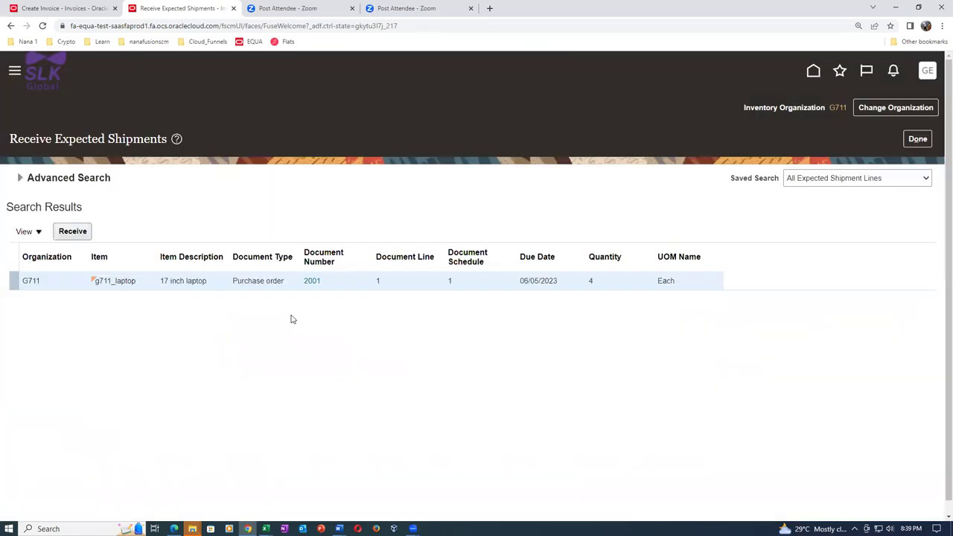
Step: Close Receive Expected Shipments and open the Put Away Receipts task
left_click(923, 140)
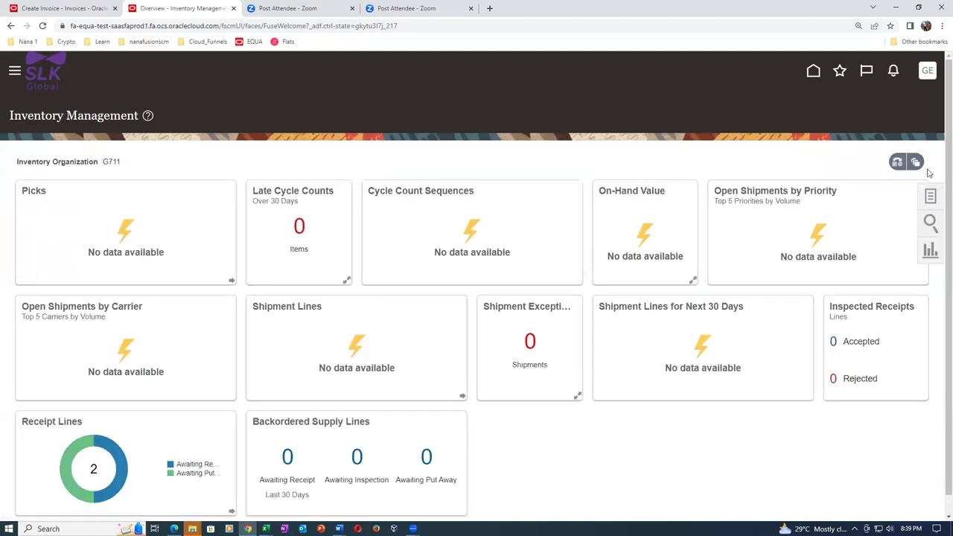
left_click(931, 196)
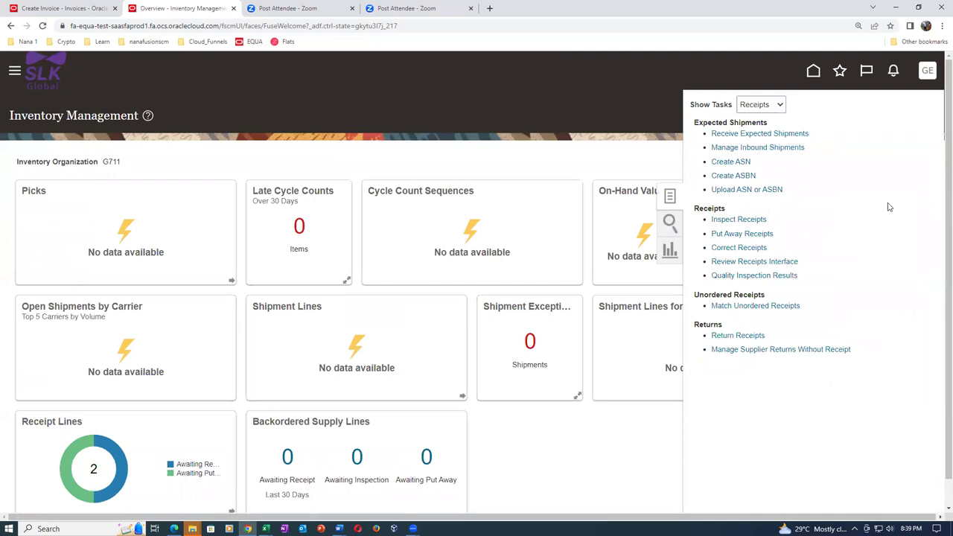
left_click(739, 233)
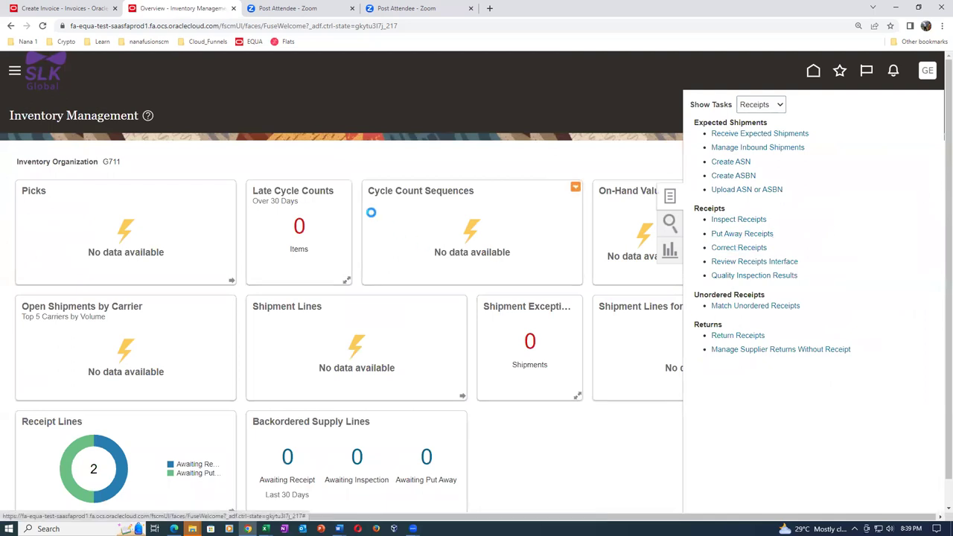
Step: Search for receipt 4002 and open its laptop line for put away
left_click(230, 212)
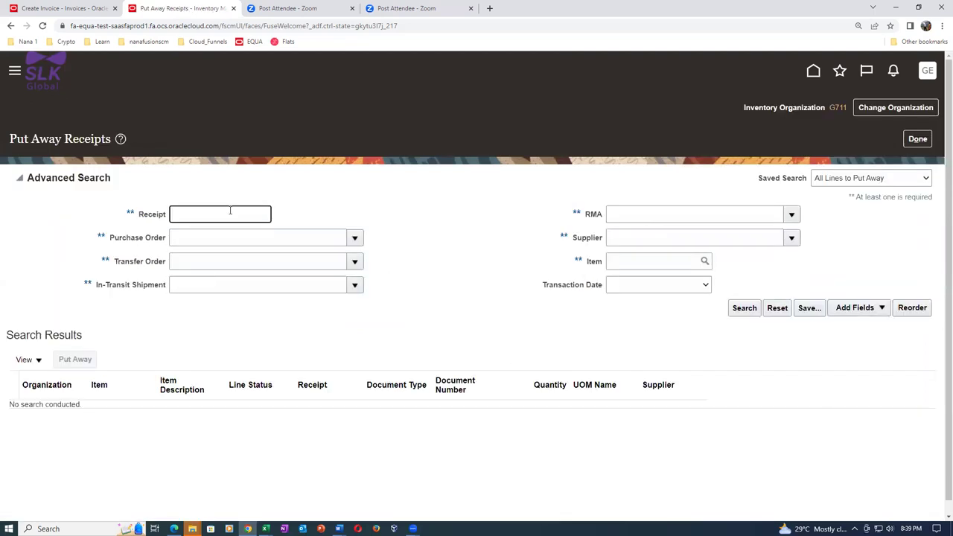
key("Tab")
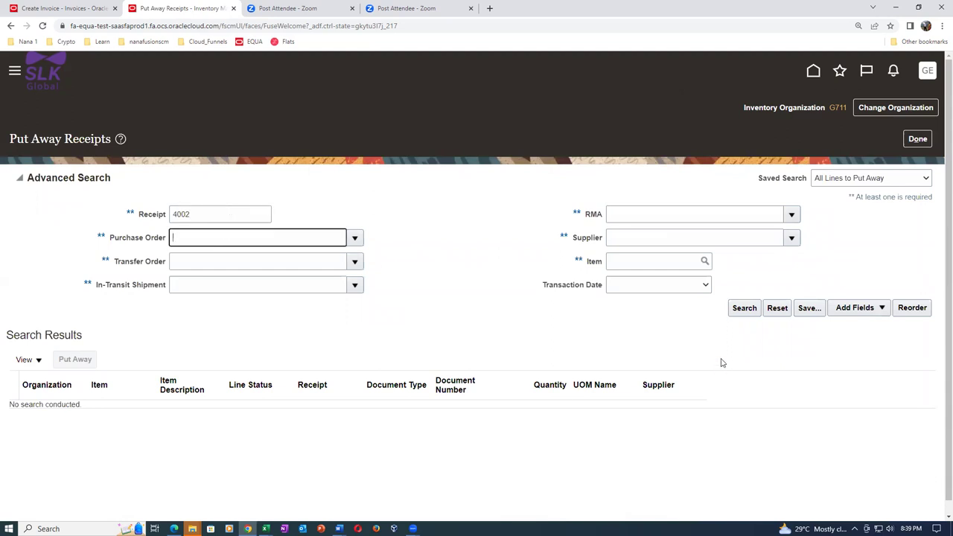
left_click(744, 308)
left_click(313, 280)
left_click(82, 232)
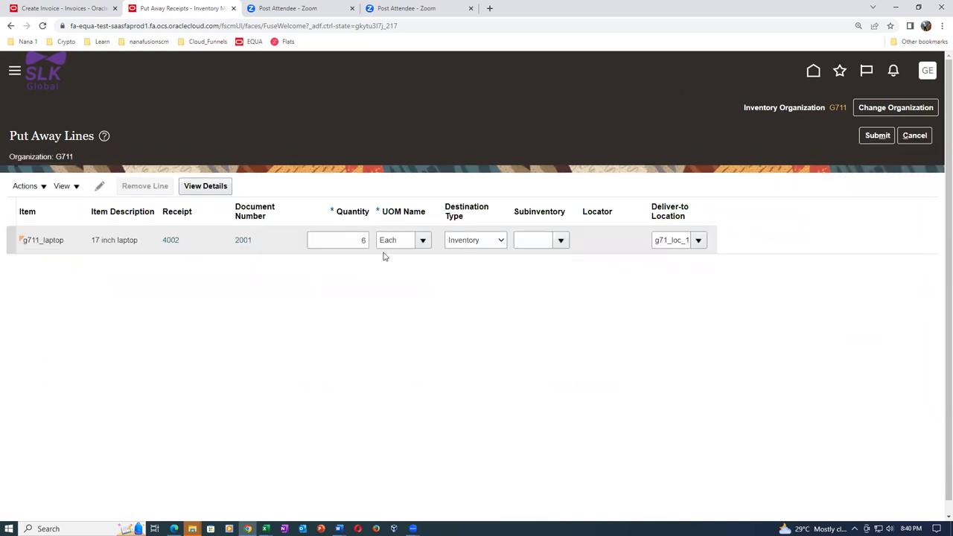
Step: Set the put-away line's subinventory to asset_sub
left_click(561, 241)
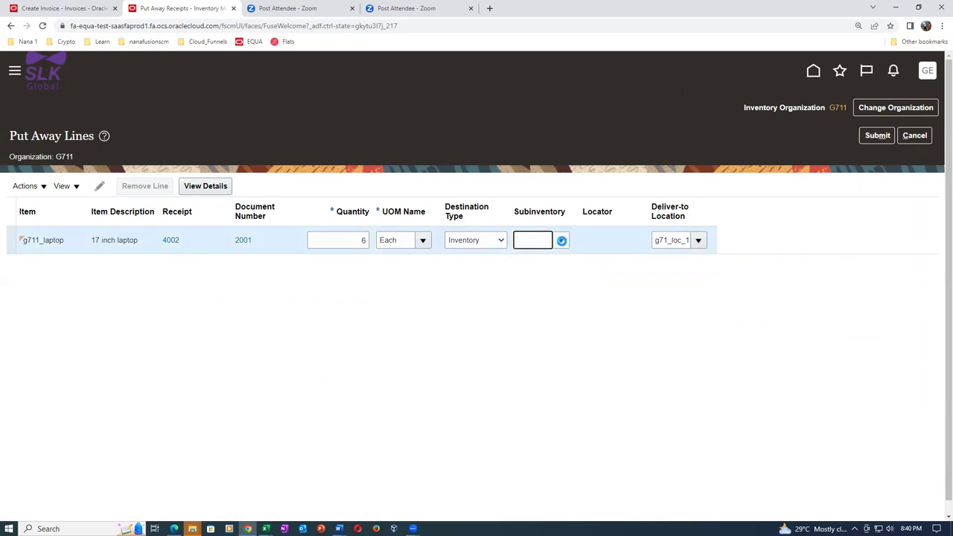
left_click(562, 242)
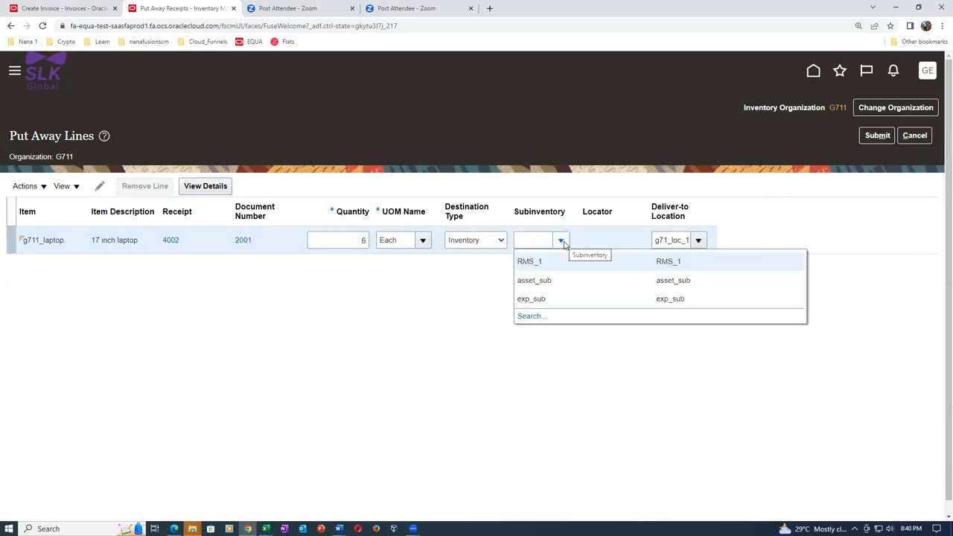
left_click(562, 287)
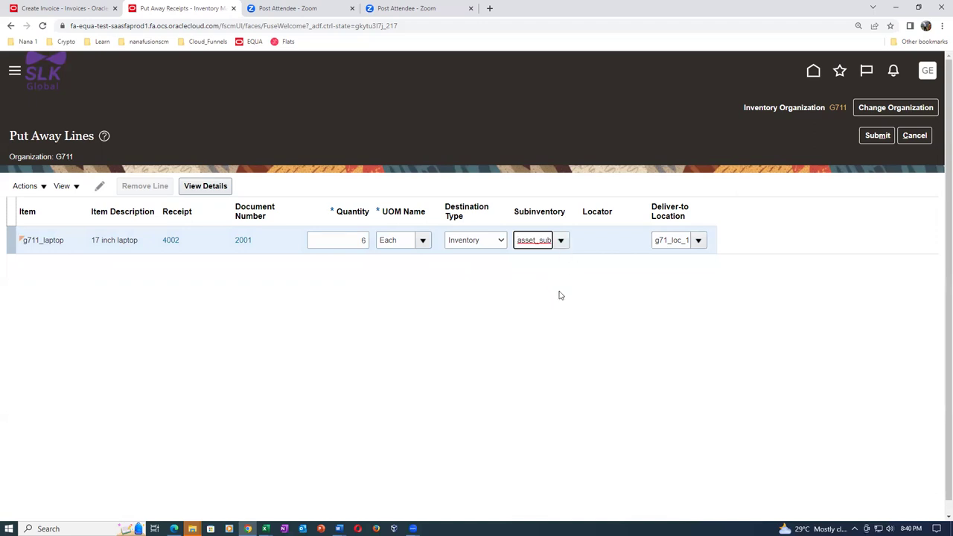
Step: Switch to the Fusion Purchasing Accounting document in Word and examine the mapping set table's account rows
key("alt+Tab")
key("alt+Tab")
key("alt+Tab")
key("alt+Tab")
key("alt+Tab")
key("alt+Tab")
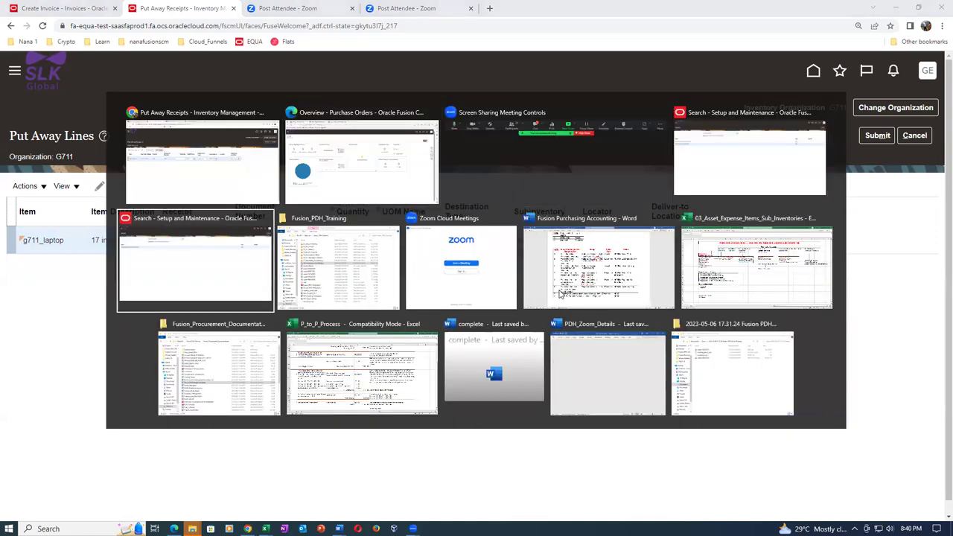
key("alt+Tab")
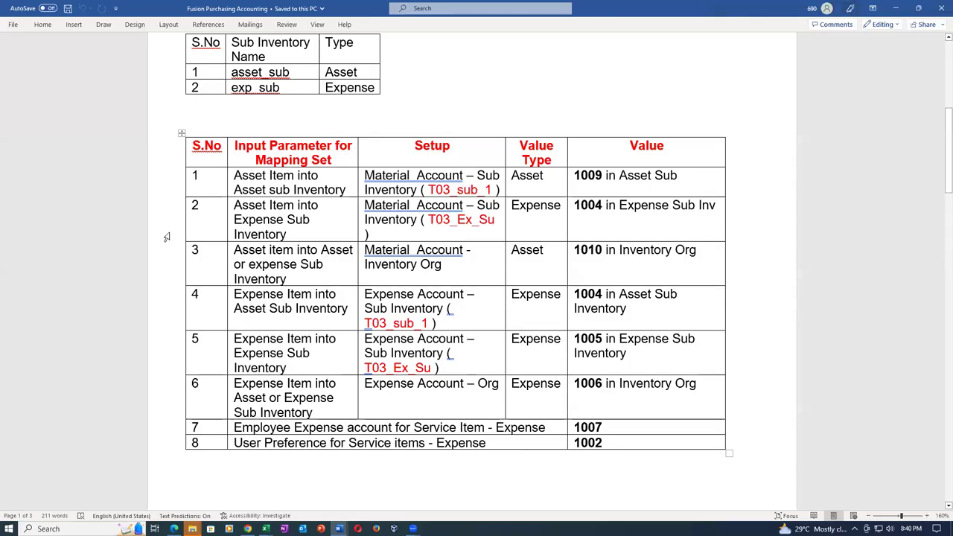
left_click_drag(167, 191, 178, 443)
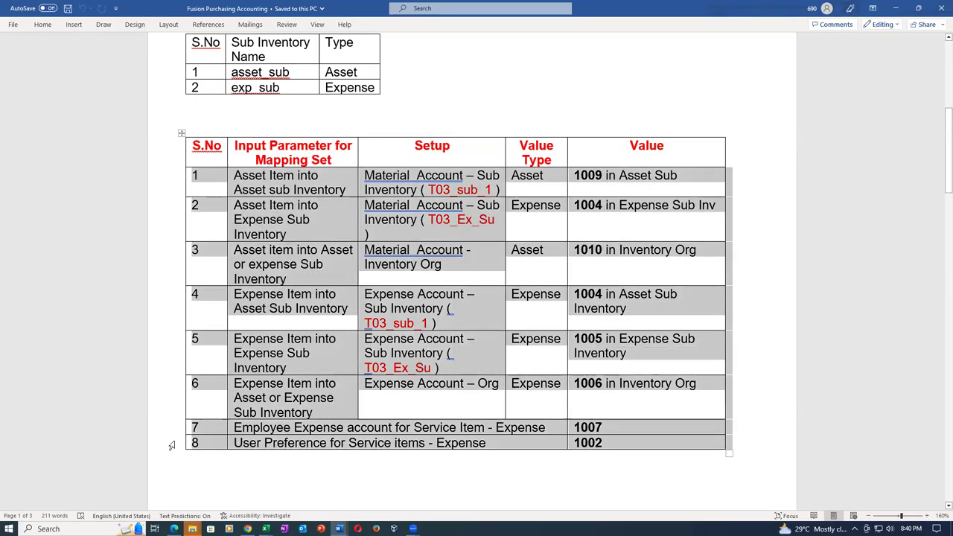
Step: Switch back to Oracle Fusion Cloud, submit the laptop line's put-away and close Put Away Receipts
left_click(407, 466)
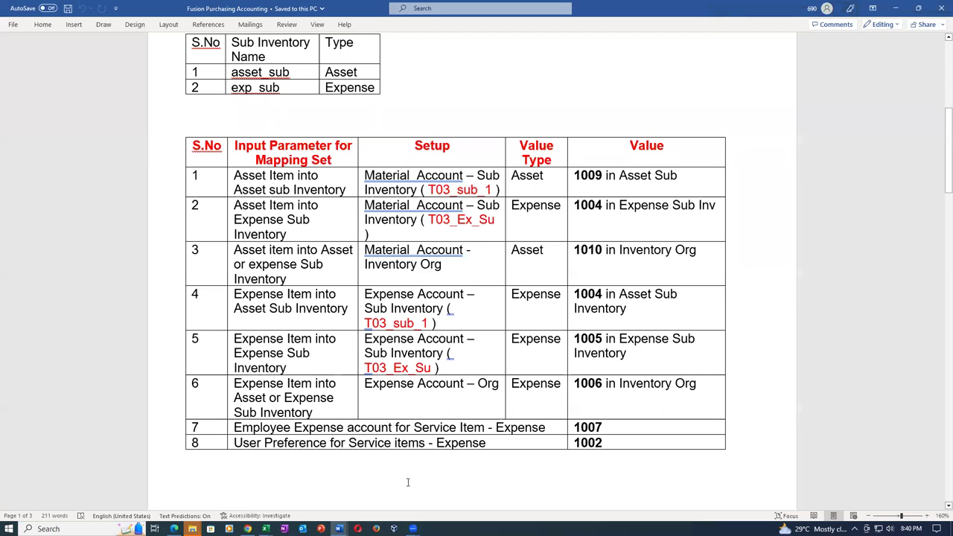
key("alt+Tab")
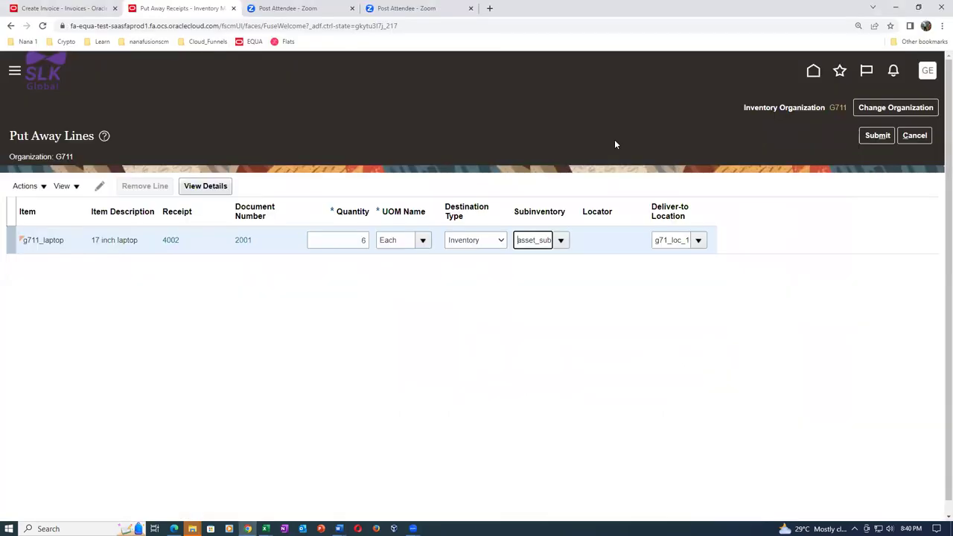
left_click(878, 136)
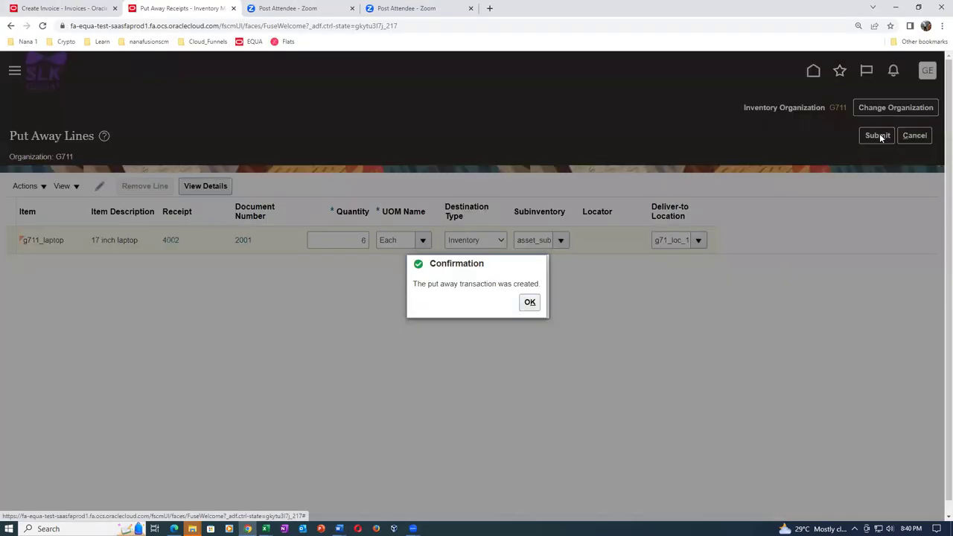
left_click(530, 303)
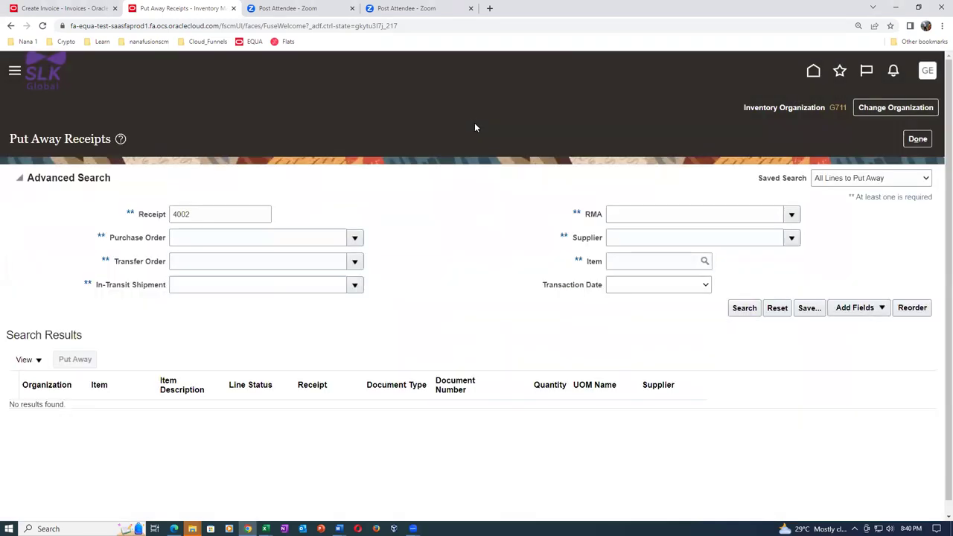
left_click(918, 139)
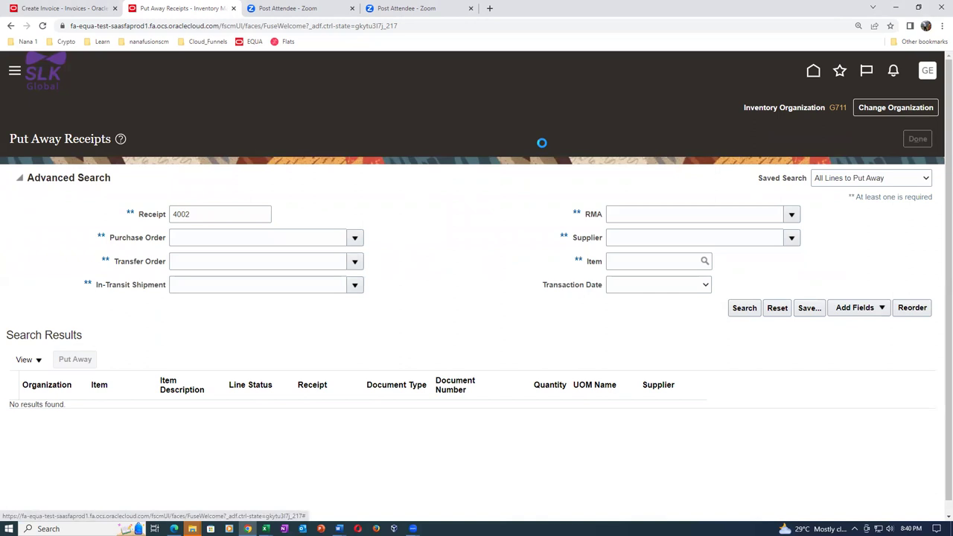
Step: Return to the home page and open Scheduled Processes from the Tools apps
left_click(811, 70)
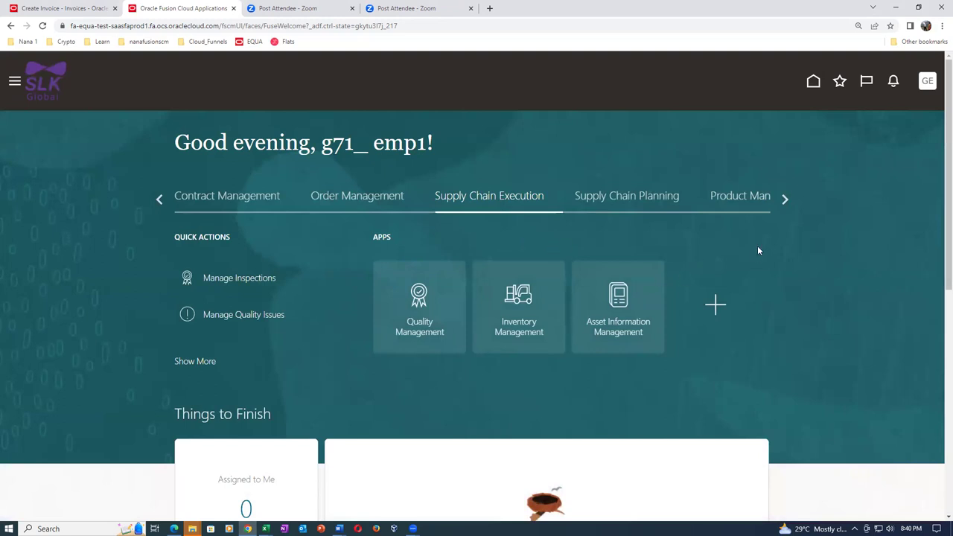
left_click(786, 199)
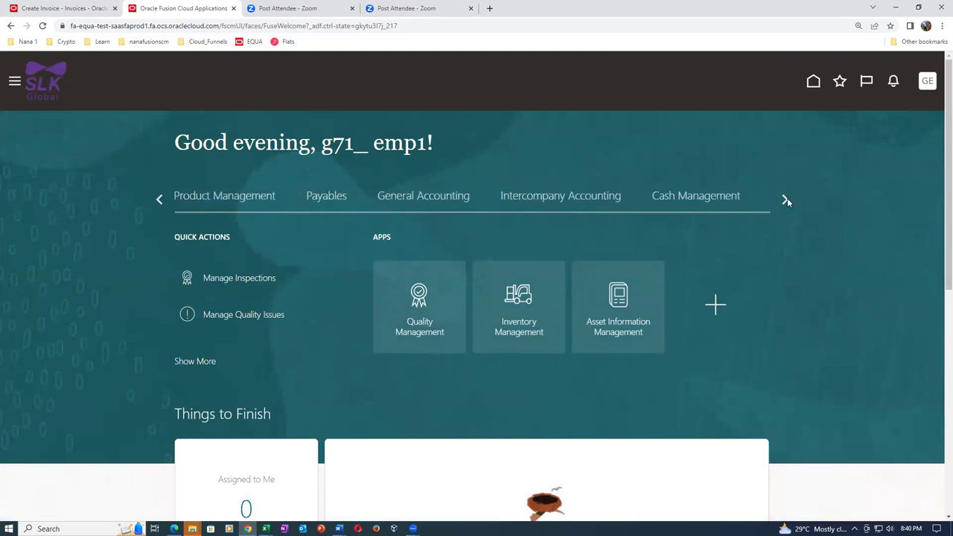
left_click(786, 199)
left_click(574, 197)
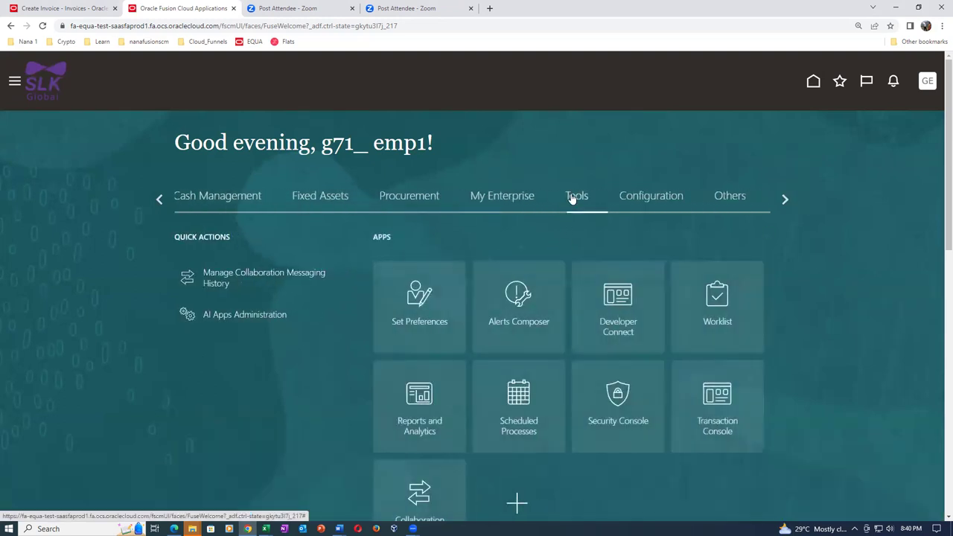
left_click(527, 419)
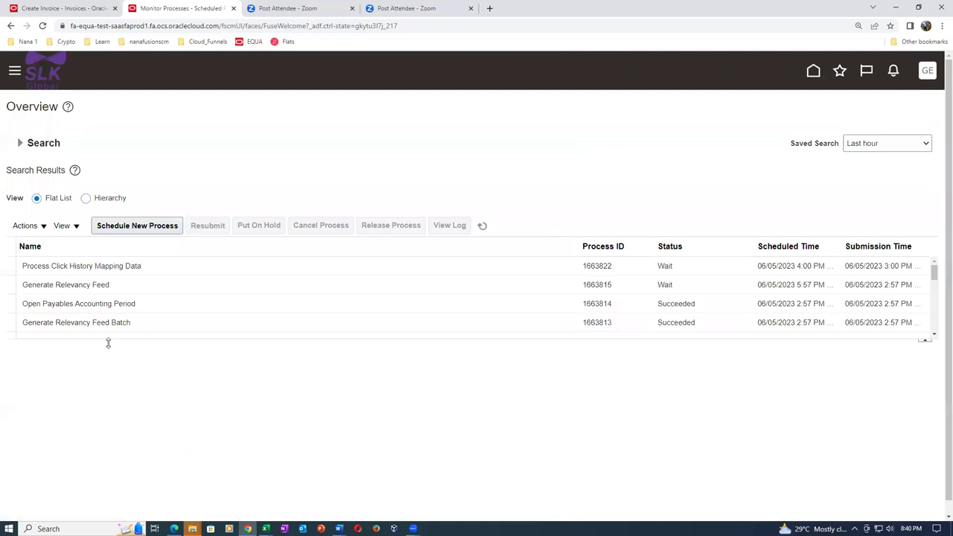
Step: Schedule a new Send Pay on Receipt job and open its process details
left_click(137, 227)
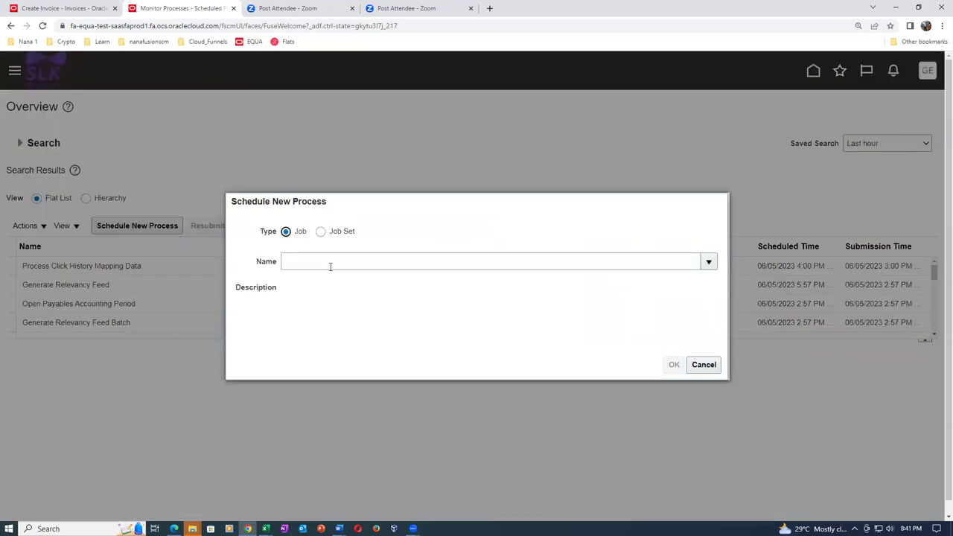
left_click(329, 262)
type("send pay")
key("Tab")
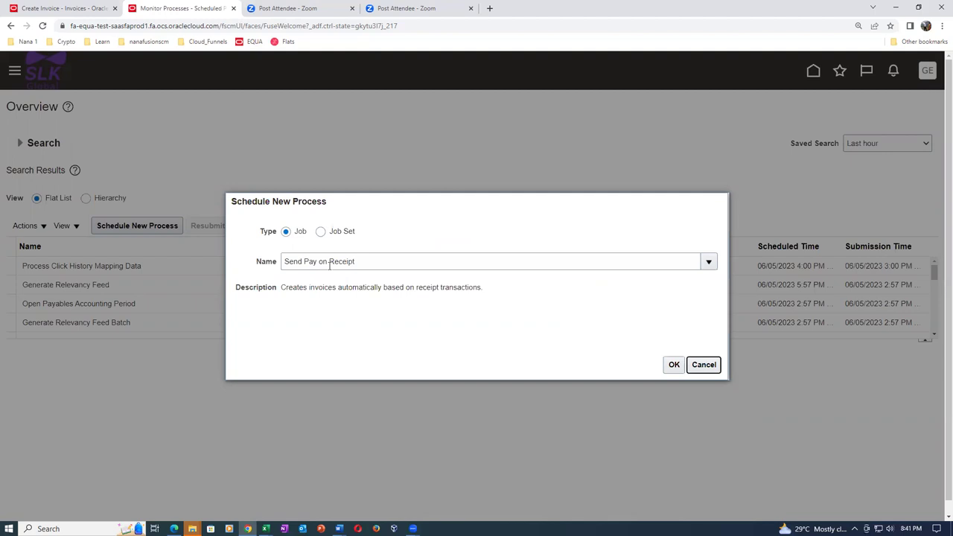
left_click(673, 364)
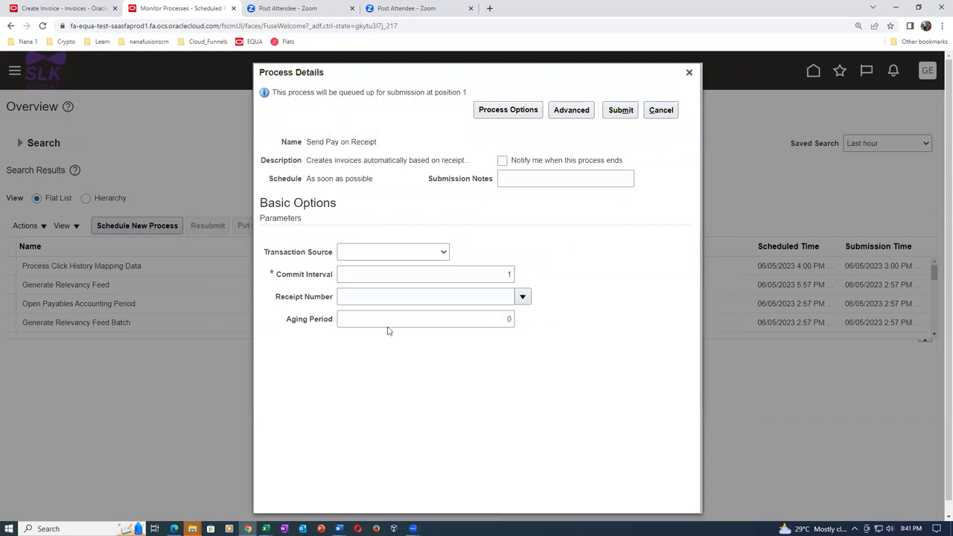
Step: Submit the process with transaction source Evaluated Receipt Settlement and receipt number 4002 of organization g71_child_1
left_click(350, 254)
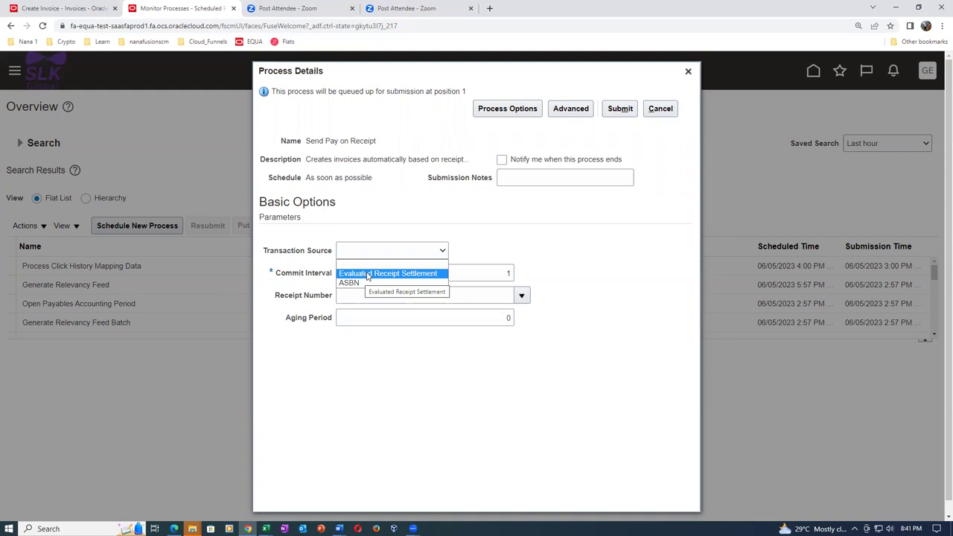
left_click(367, 274)
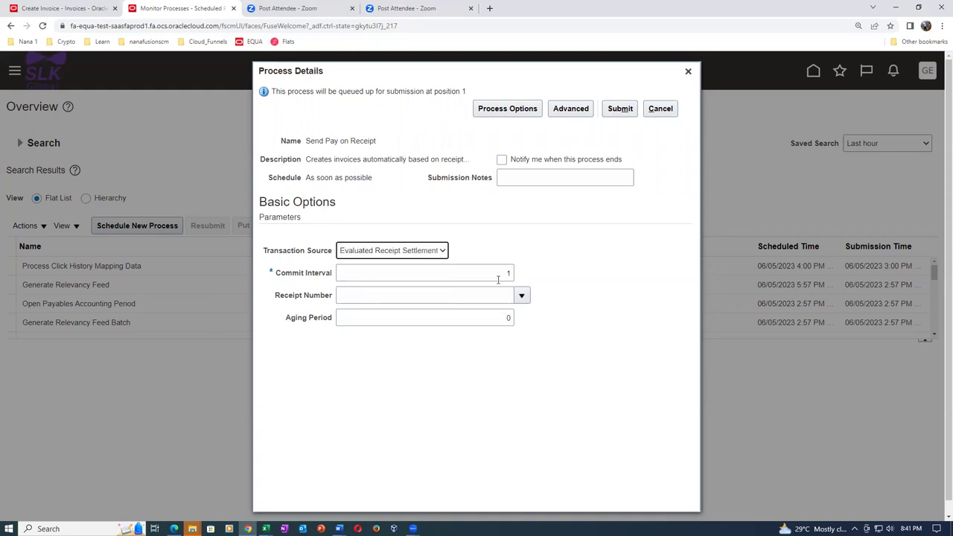
left_click(355, 299)
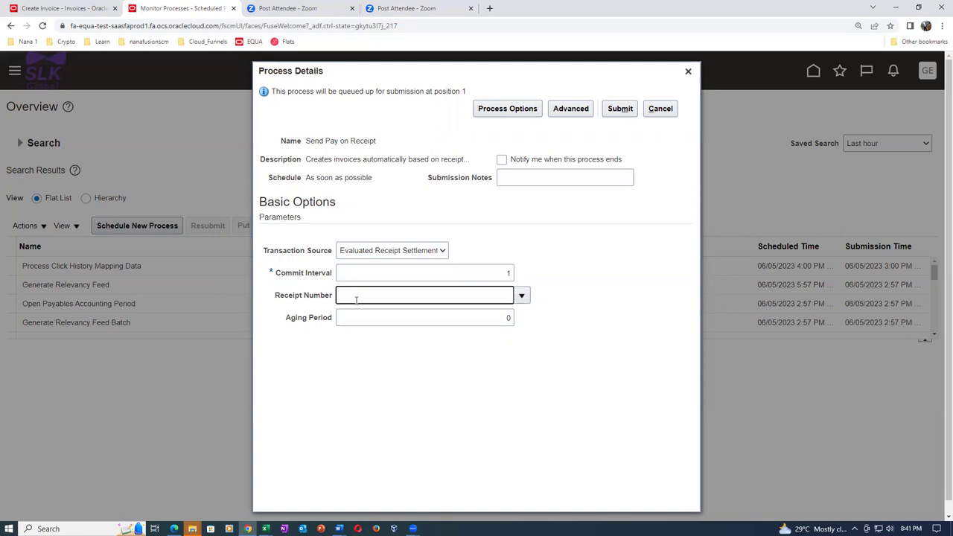
type("4002")
key("Tab")
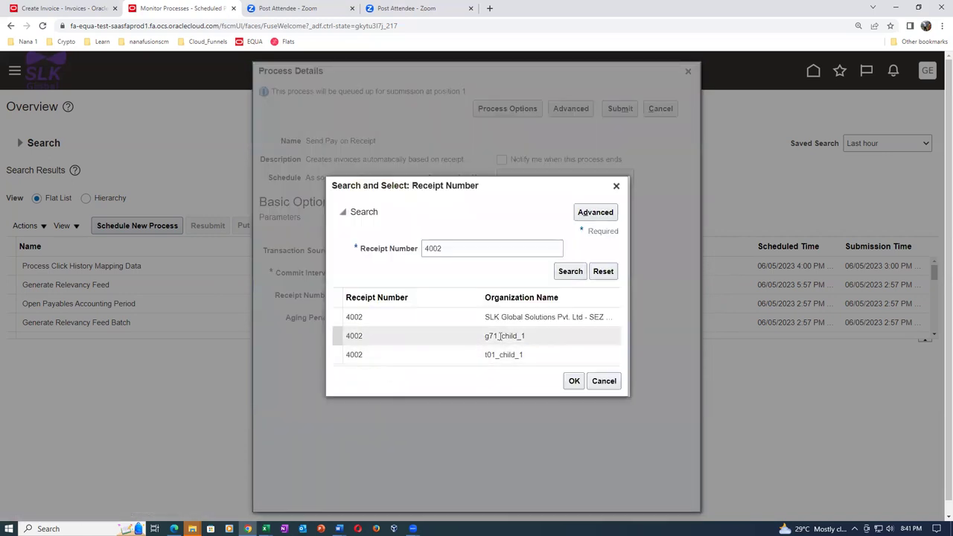
left_click(416, 338)
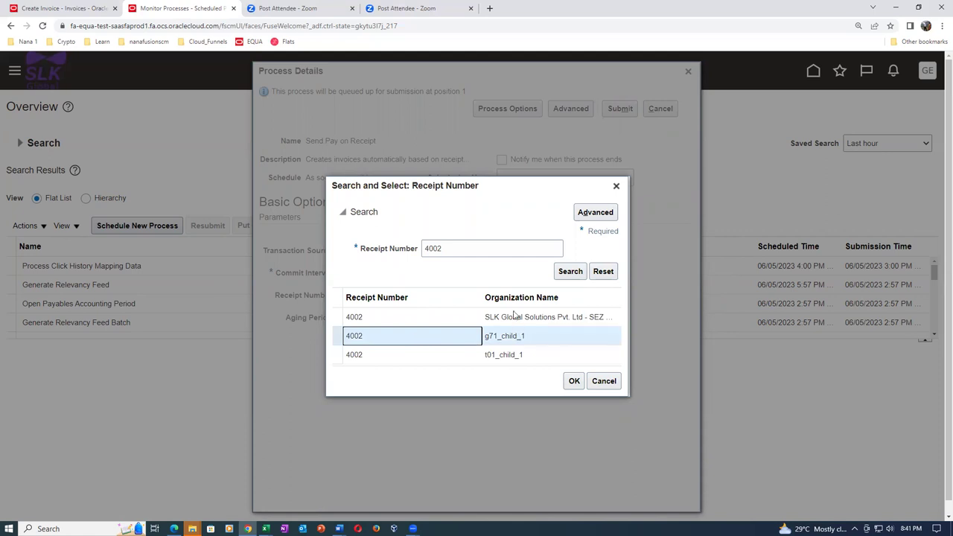
left_click(574, 382)
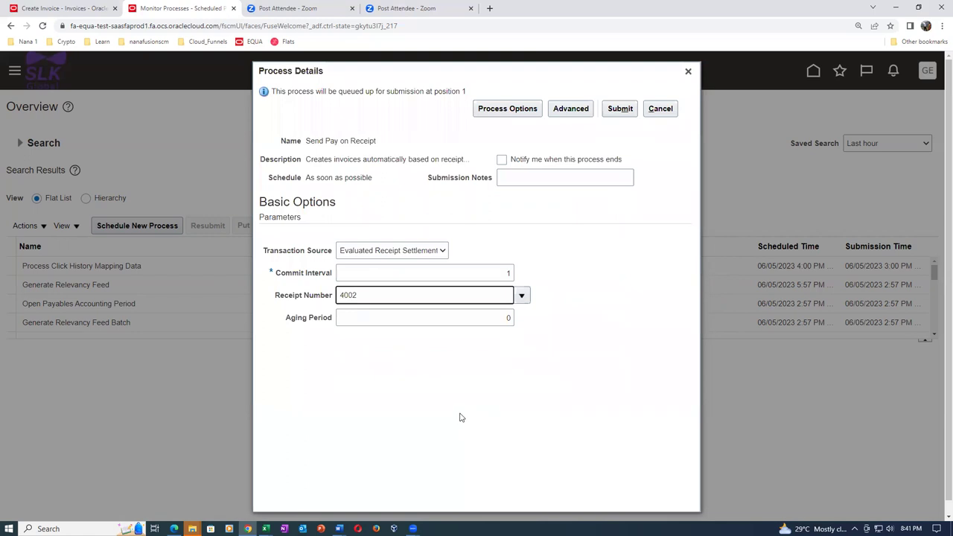
left_click(617, 110)
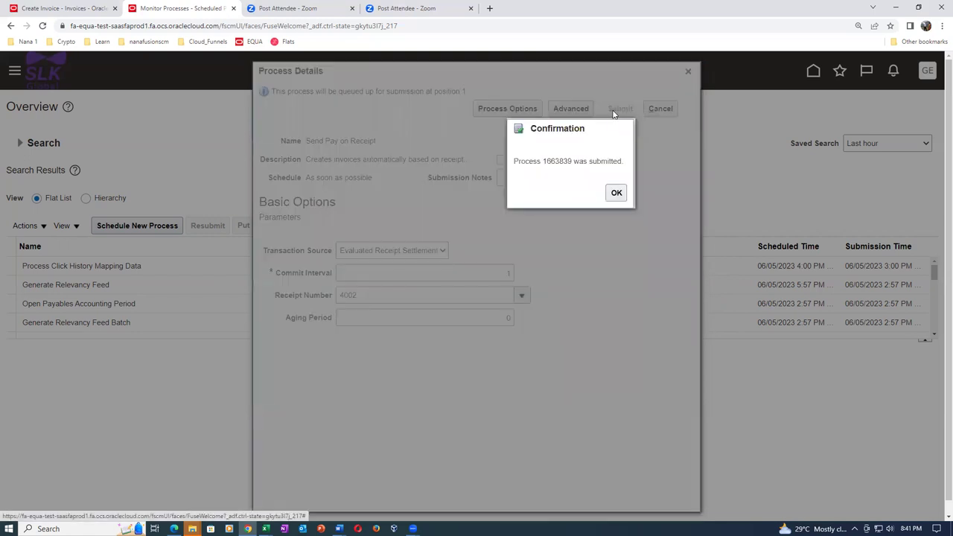
left_click(614, 193)
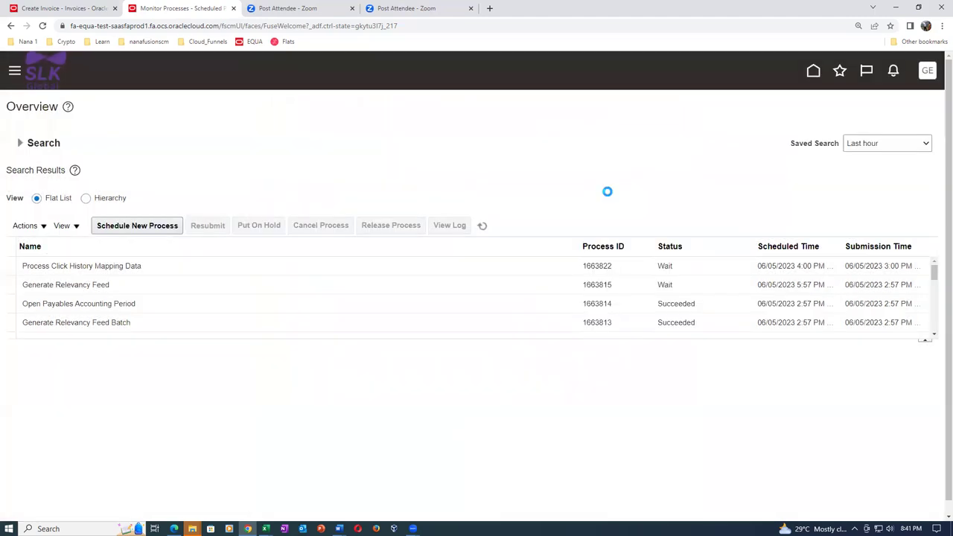
Step: Refresh the process list repeatedly to monitor the statuses of Send Pay on Receipt and Import Payables Invoices
left_click(482, 226)
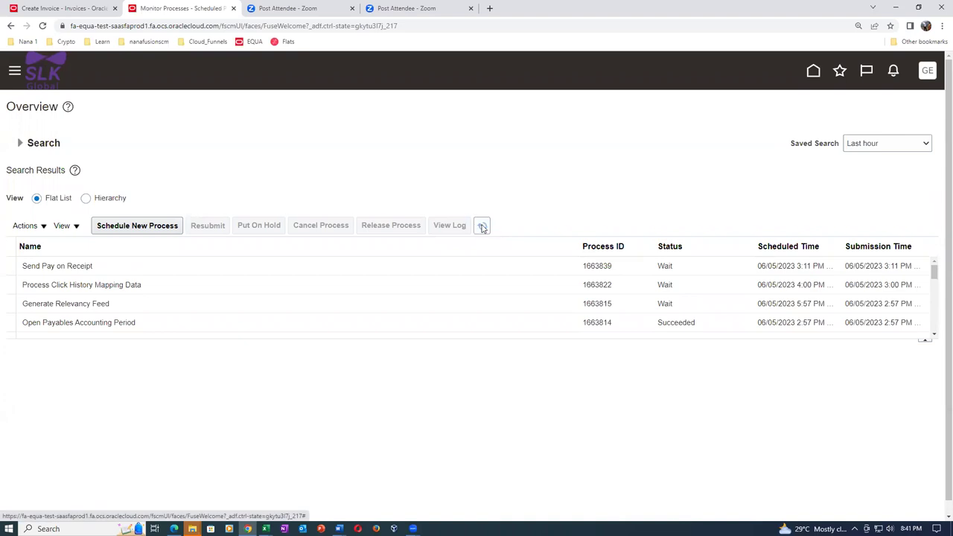
left_click(482, 227)
left_click(482, 227)
left_click(481, 227)
left_click(482, 227)
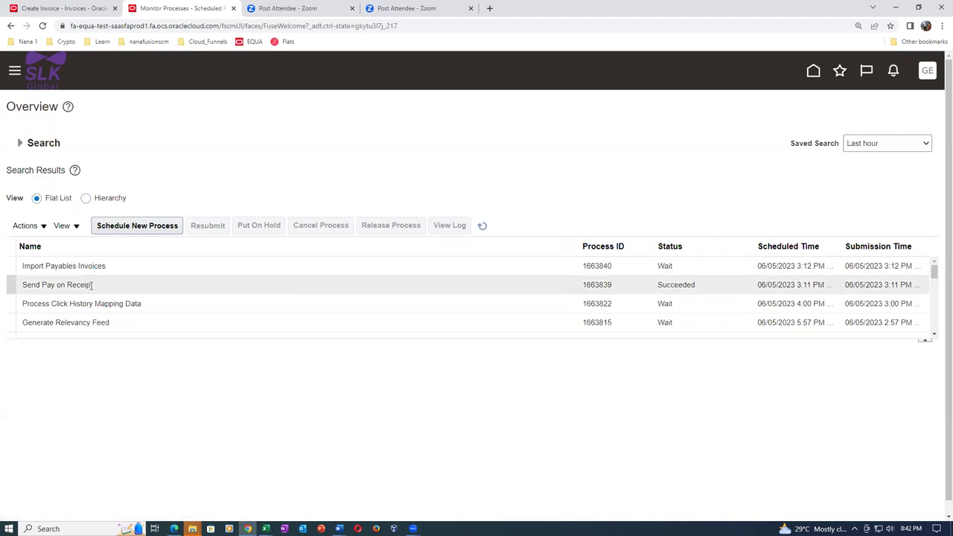
left_click(483, 226)
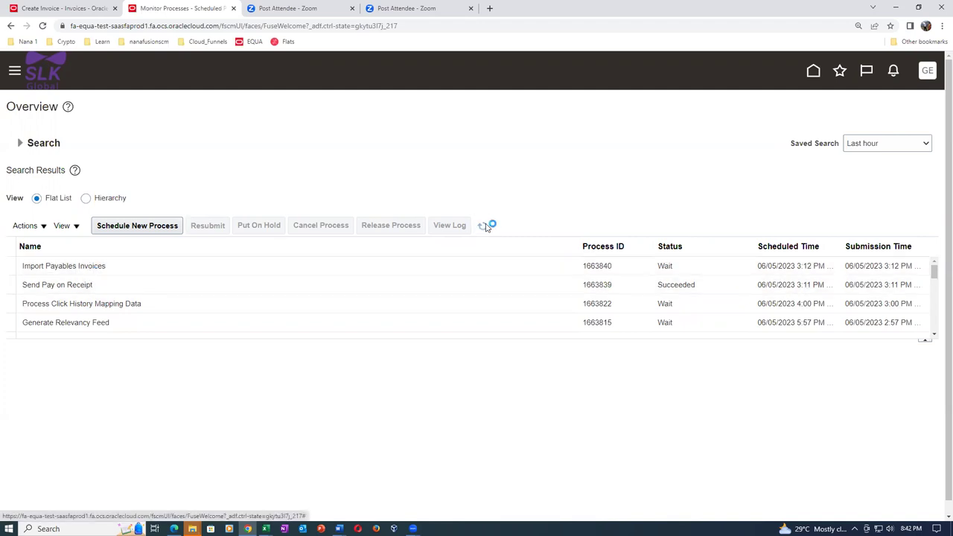
left_click(483, 226)
left_click(482, 225)
left_click(483, 225)
left_click(483, 226)
left_click(484, 226)
left_click(484, 226)
left_click(483, 227)
left_click(484, 227)
left_click(485, 228)
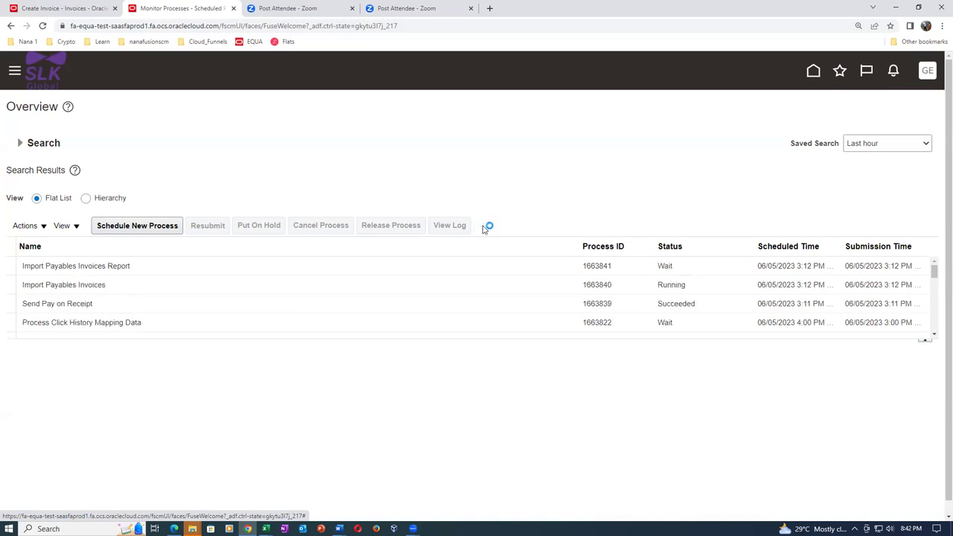
left_click(158, 300)
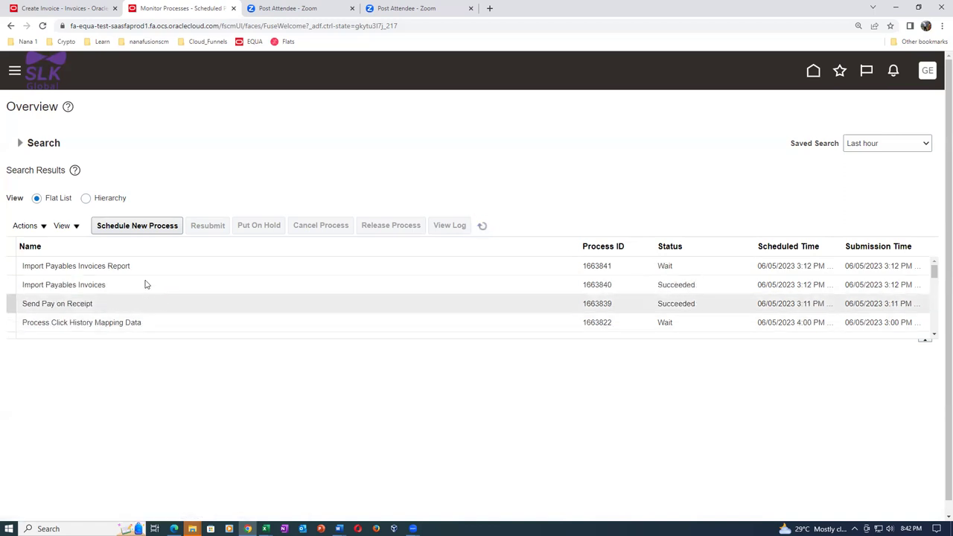
Step: Leave the Create Invoice page of invoice 1001 in the other browser tab and open the Manage Invoices task
left_click(79, 7)
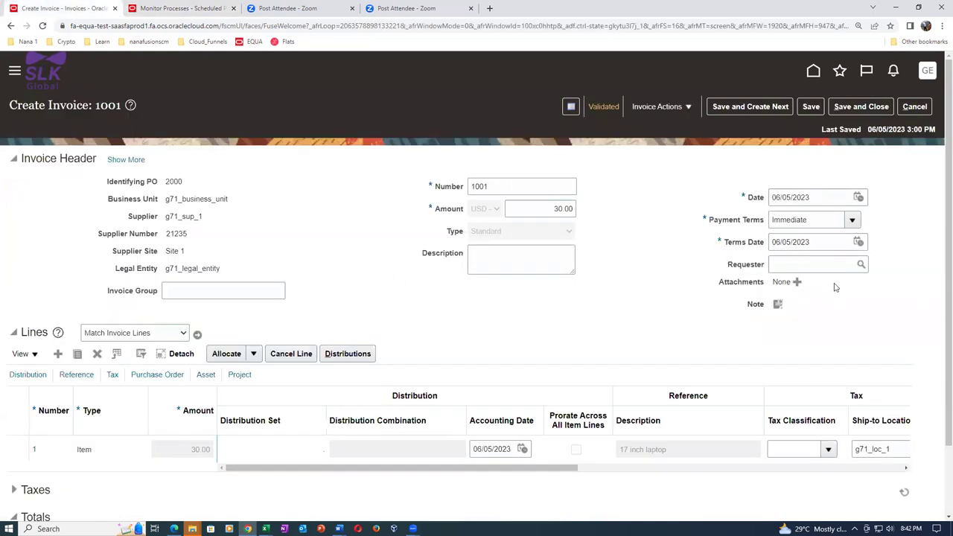
right_click(888, 127)
left_click(912, 110)
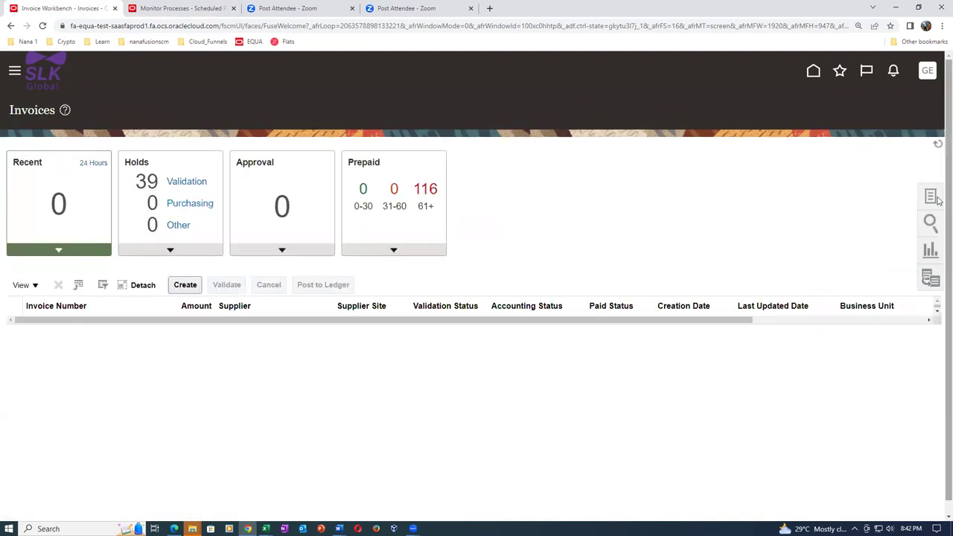
left_click(932, 196)
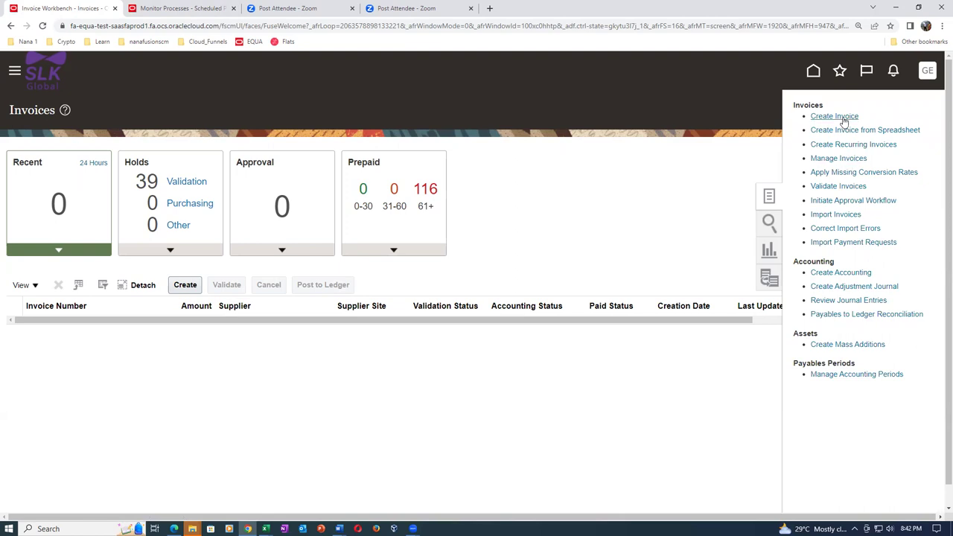
left_click(841, 159)
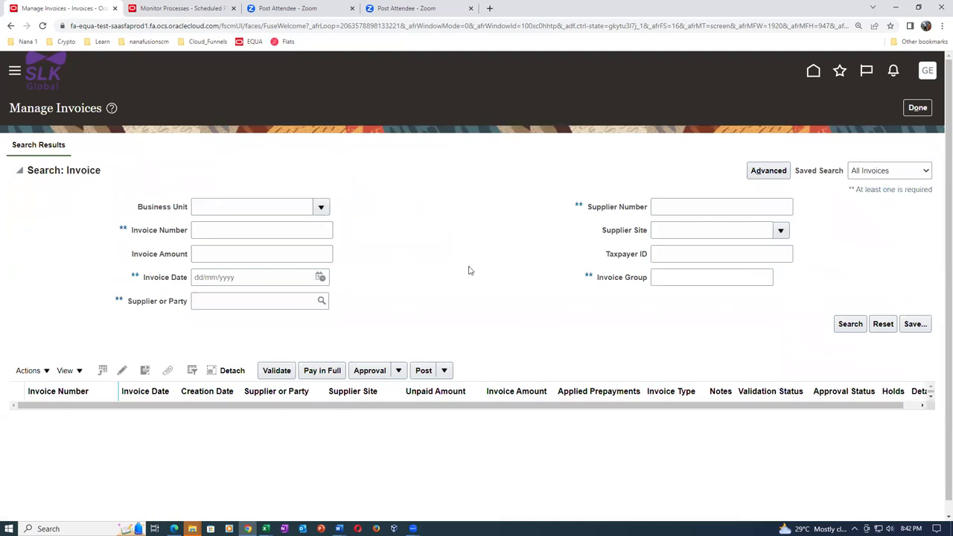
Step: Search for invoices of supplier g71_sup_1 within a 3-day period
left_click(227, 302)
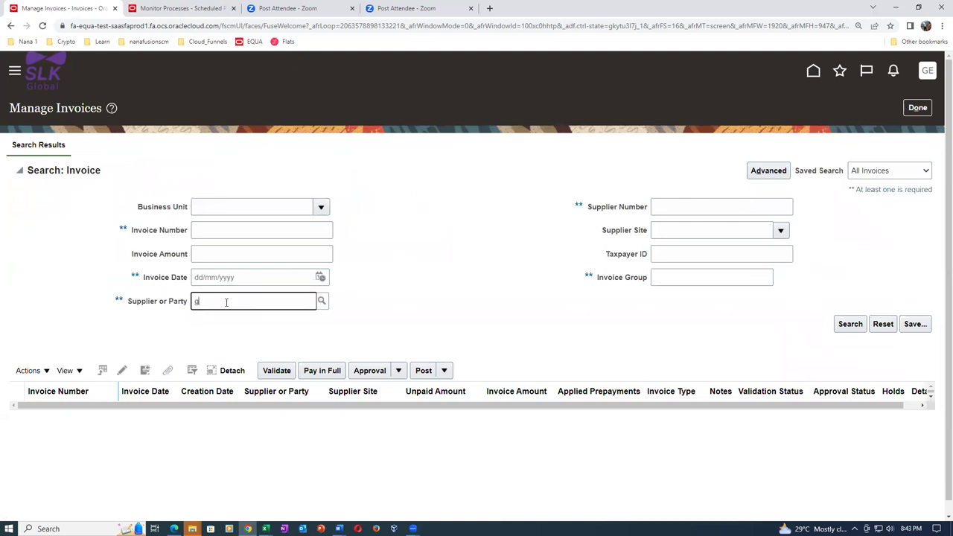
type("g71")
key("Tab")
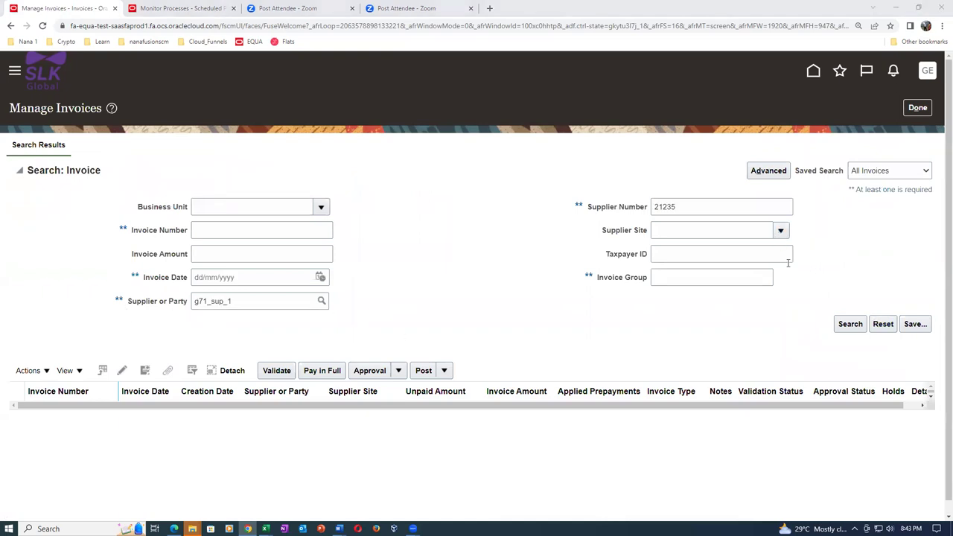
left_click(855, 324)
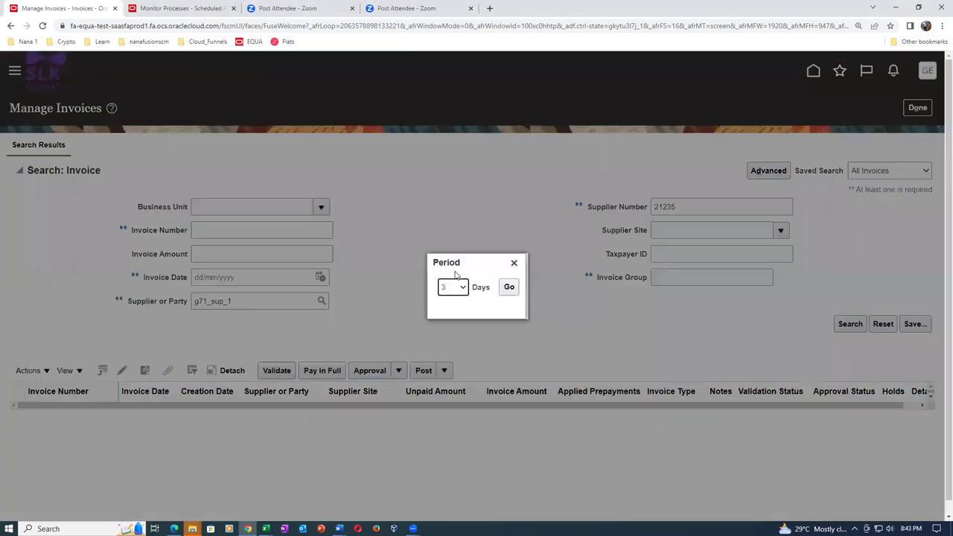
left_click(457, 289)
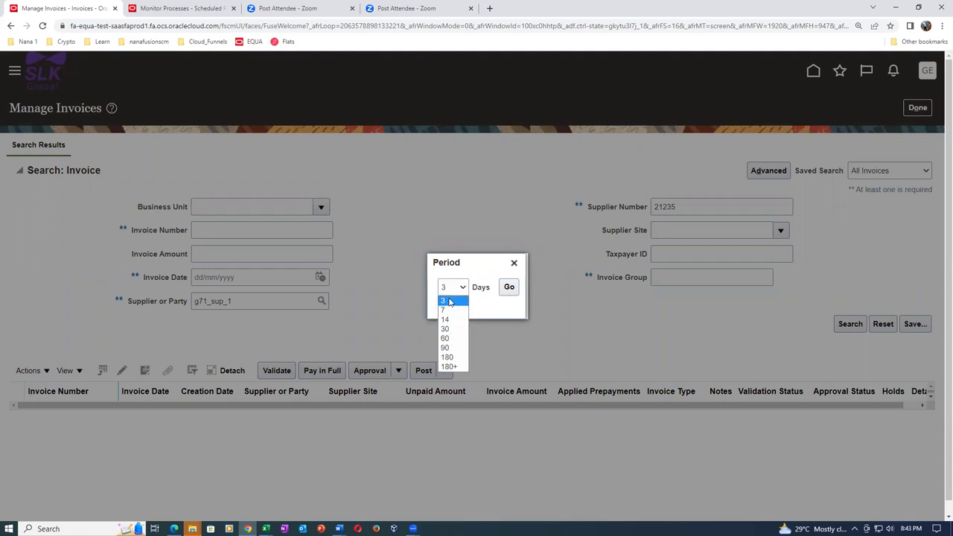
left_click(450, 302)
left_click(511, 289)
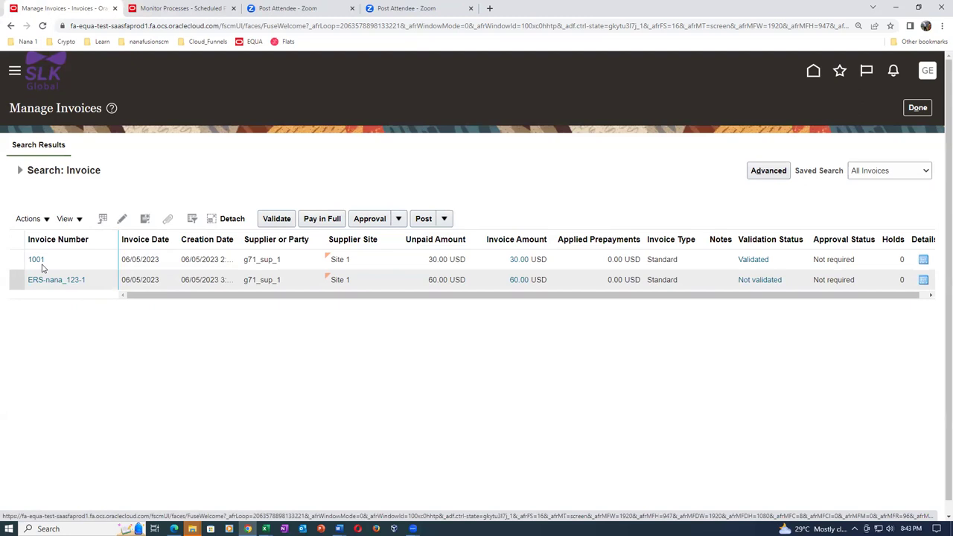
Step: Duplicate the scheduled processes page in a new browser tab and try loading its address with the page path trimmed off
left_click(173, 9)
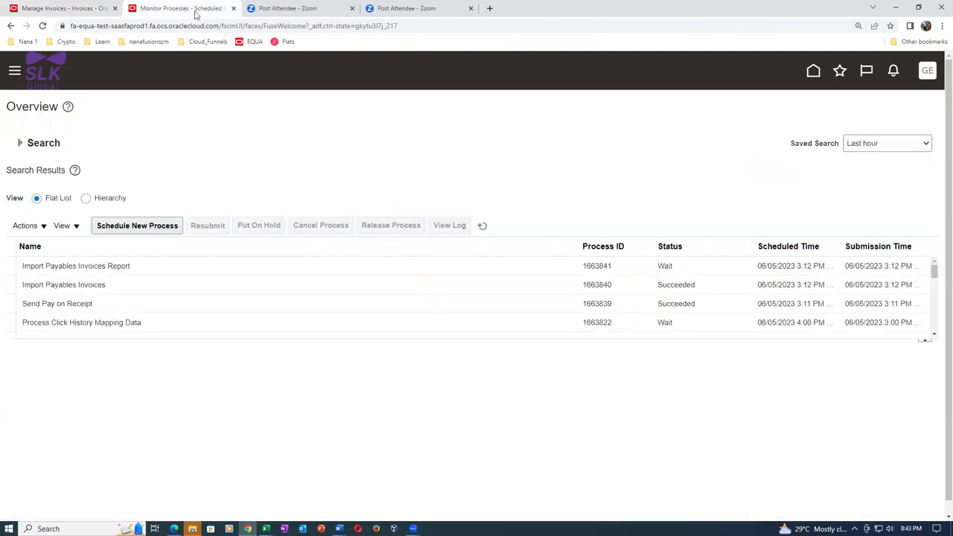
right_click(196, 14)
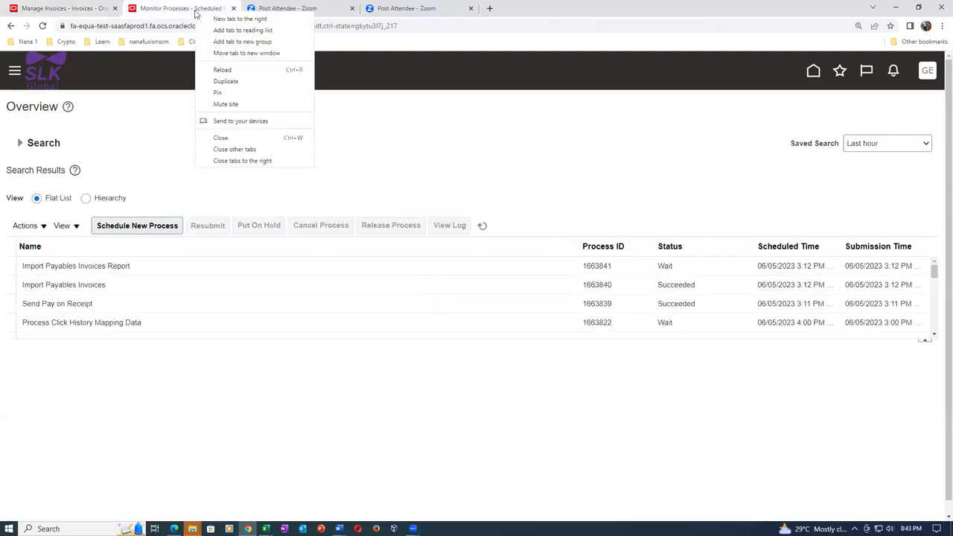
left_click(223, 82)
left_click(341, 27)
left_click(403, 28)
key("BackSpace")
key("BackSpace")
key("BackSpace")
key("BackSpace")
key("BackSpace")
key("BackSpace")
key("BackSpace")
key("BackSpace")
key("BackSpace")
key("BackSpace")
key("BackSpace")
key("BackSpace")
key("BackSpace")
key("BackSpace")
key("BackSpace")
key("BackSpace")
key("BackSpace")
key("BackSpace")
key("BackSpace")
key("BackSpace")
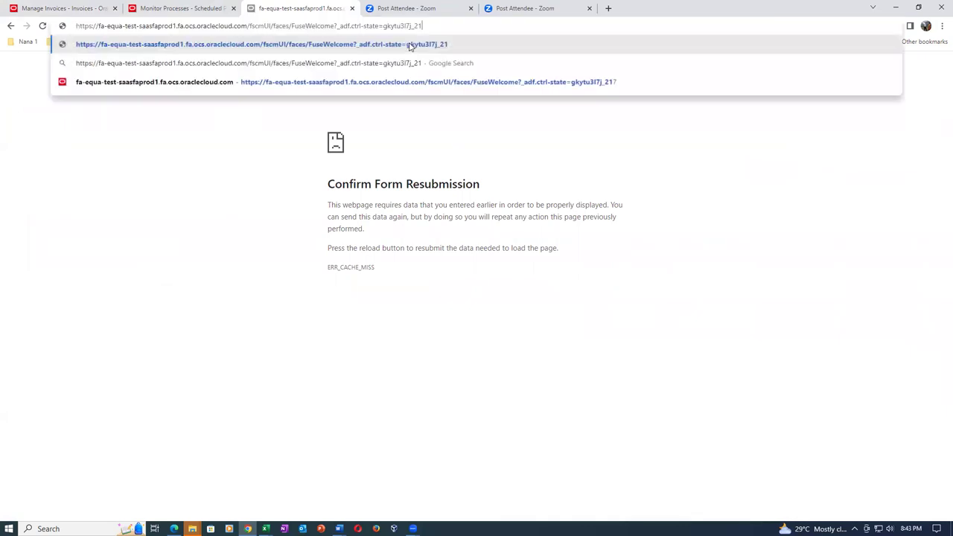
key("BackSpace")
key("BackSpace")
key("BackSpace")
key("BackSpace")
key("BackSpace")
key("BackSpace")
key("BackSpace")
key("BackSpace")
key("BackSpace")
key("BackSpace")
key("BackSpace")
key("BackSpace")
key("BackSpace")
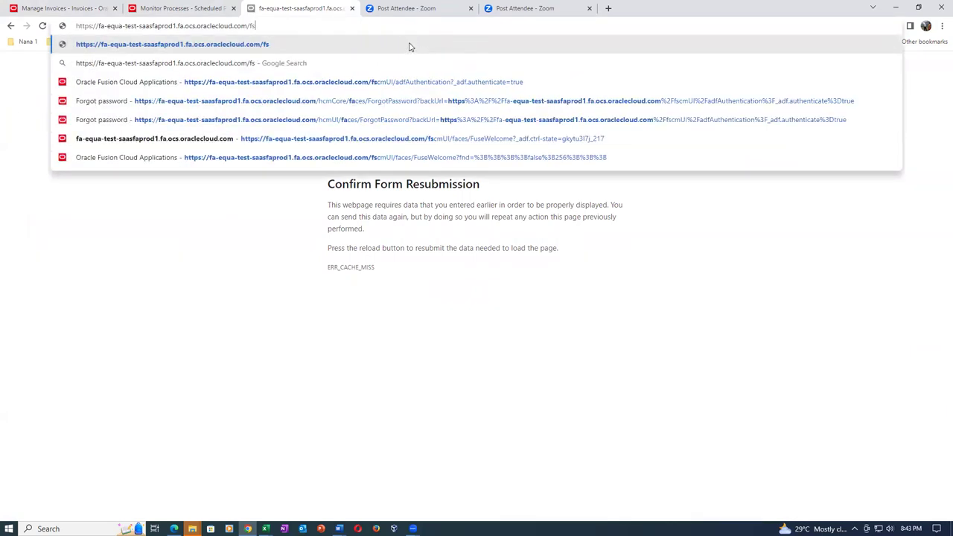
key("Return")
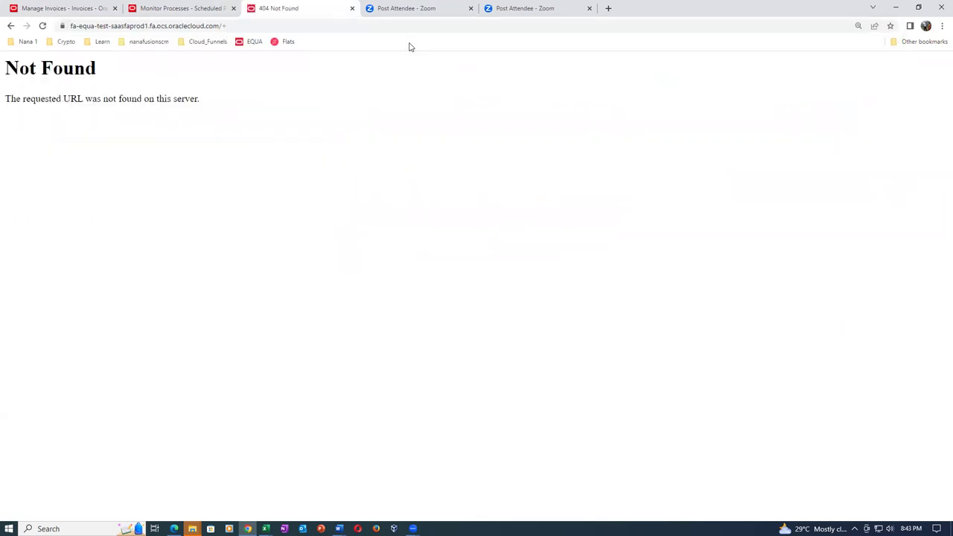
Step: Correct the duplicated tab's address to the fscmUI path to load the application's welcome page
left_click(242, 26)
left_click(245, 26)
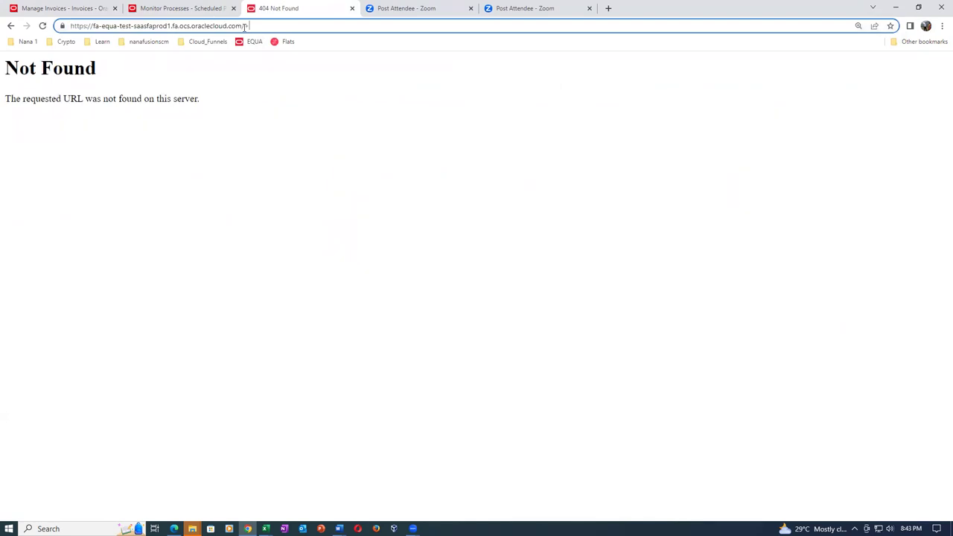
type("f")
key("Return")
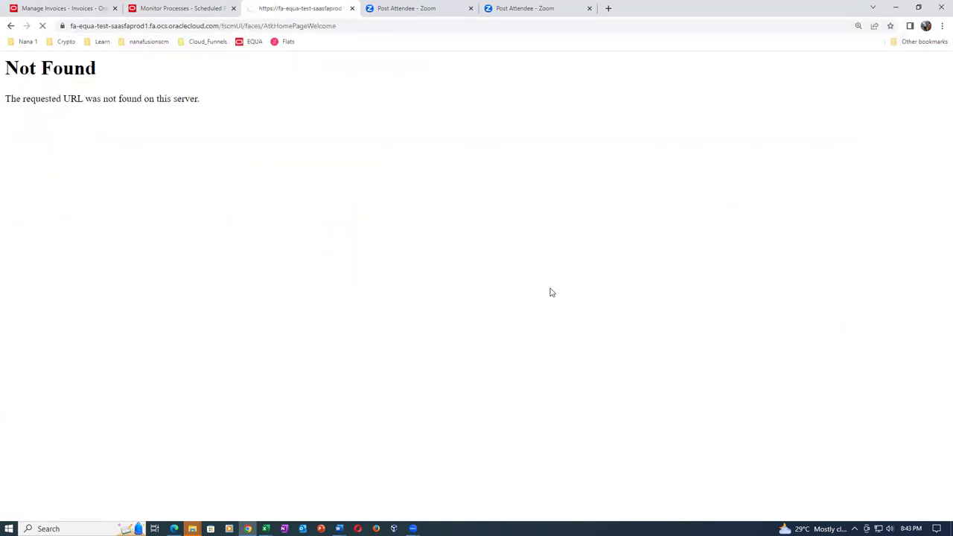
left_click(83, 10)
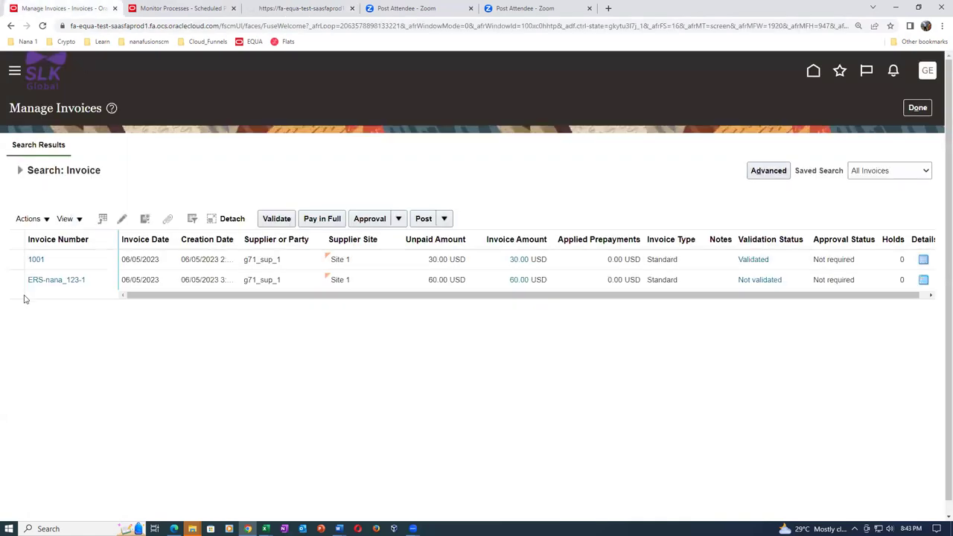
left_click(298, 8)
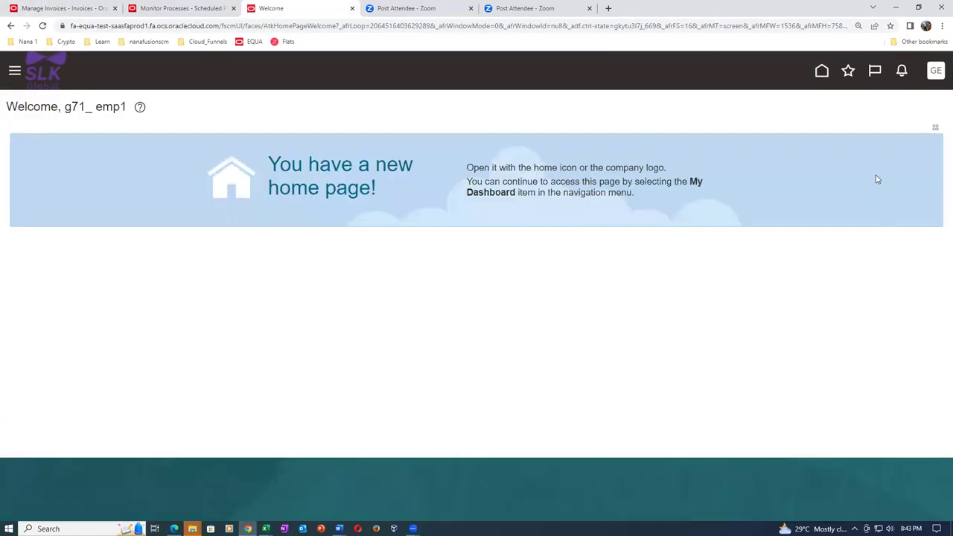
Step: Go to Setup and Maintenance and open its Search page for tasks
left_click(936, 70)
left_click(719, 257)
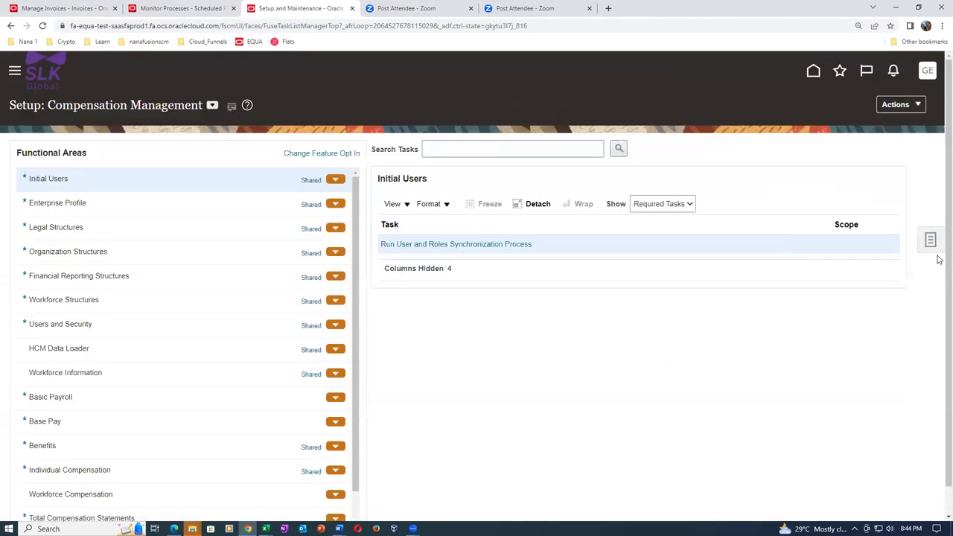
left_click(930, 238)
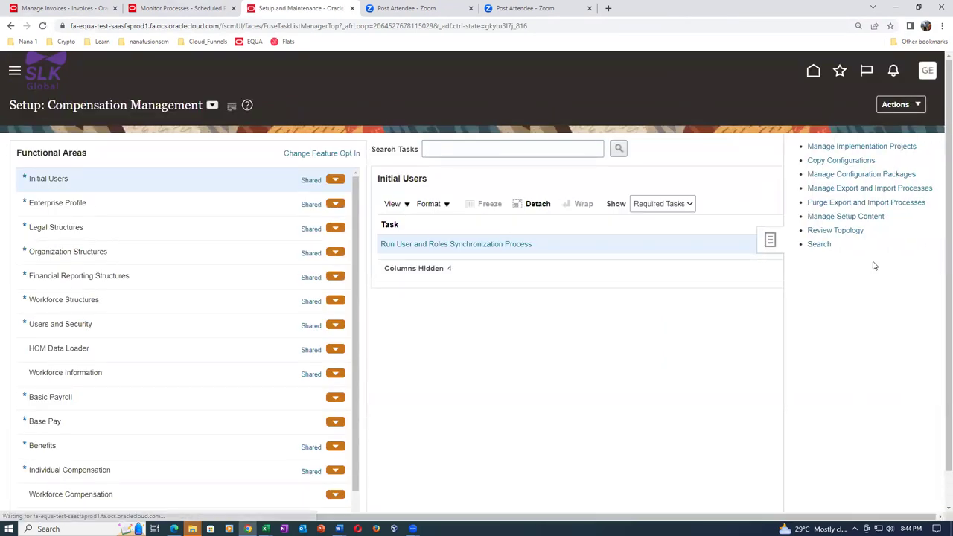
left_click(826, 246)
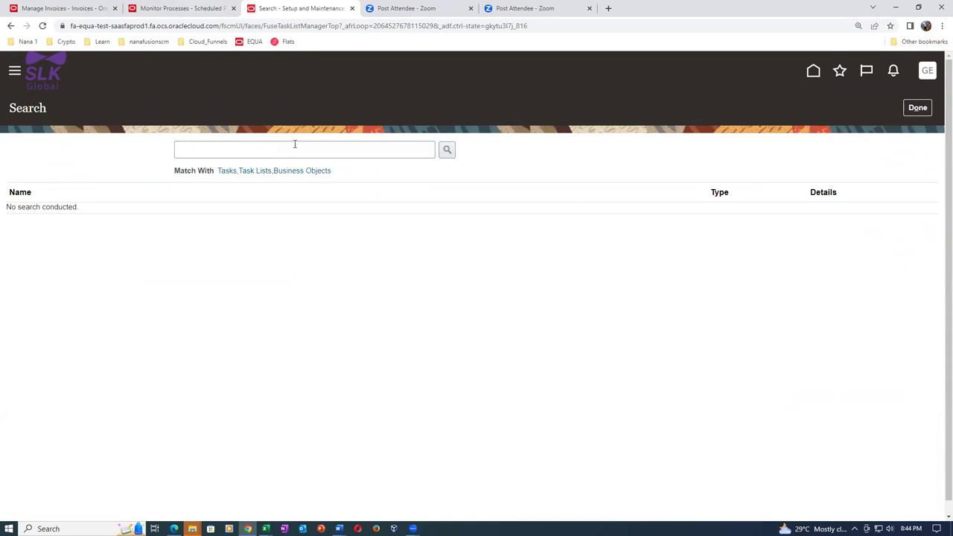
Step: Search the setup tasks for man%rec%profile% and open Manage Receiving Profile Options
left_click(295, 146)
type("man%")
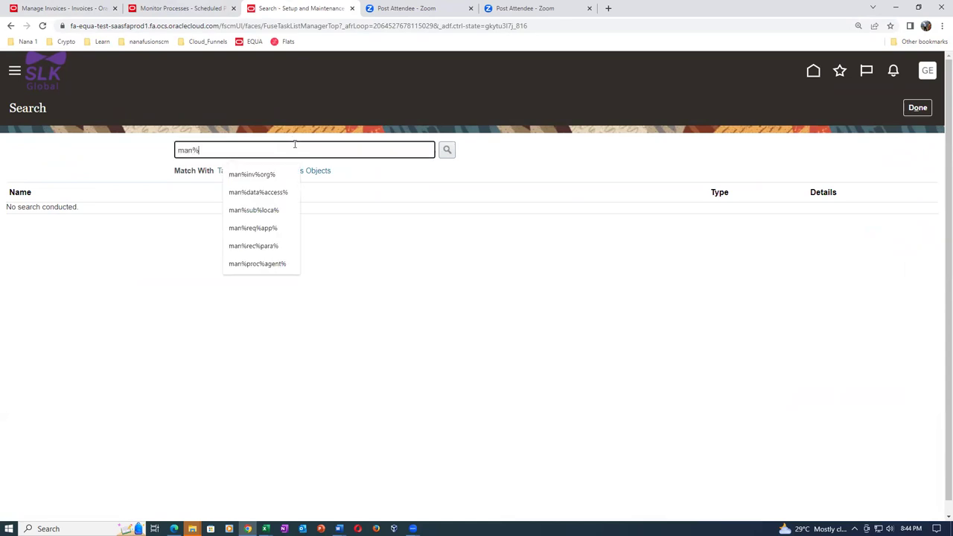
type("rec%")
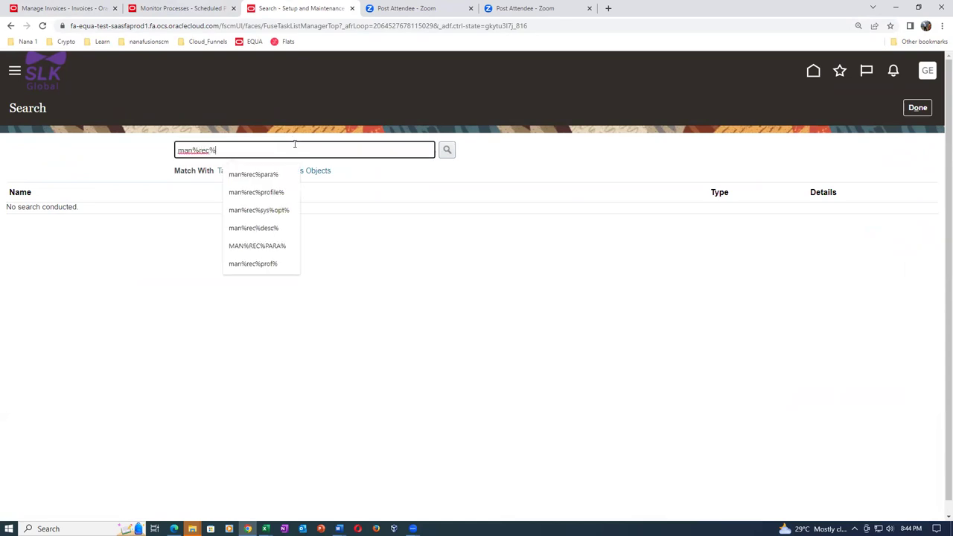
type("profile%")
key("Return")
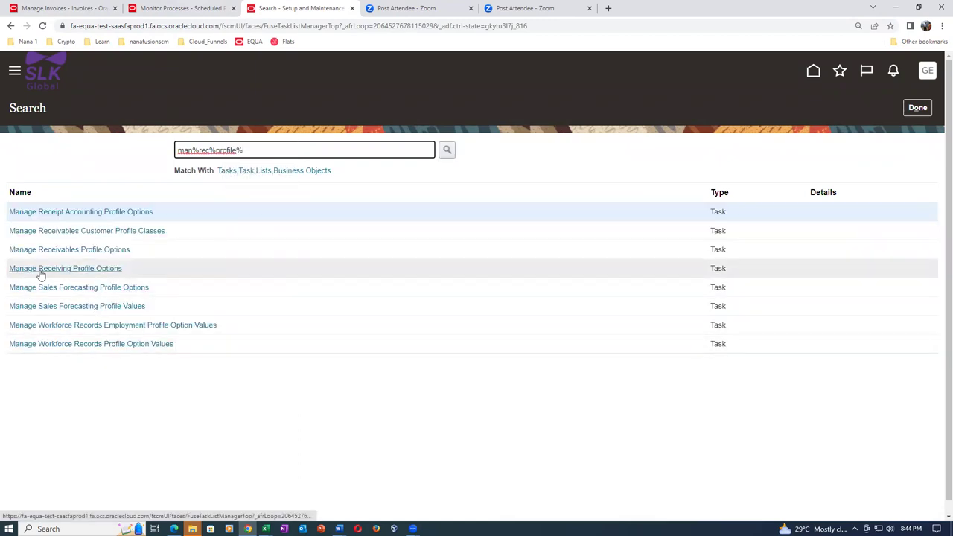
left_click(40, 270)
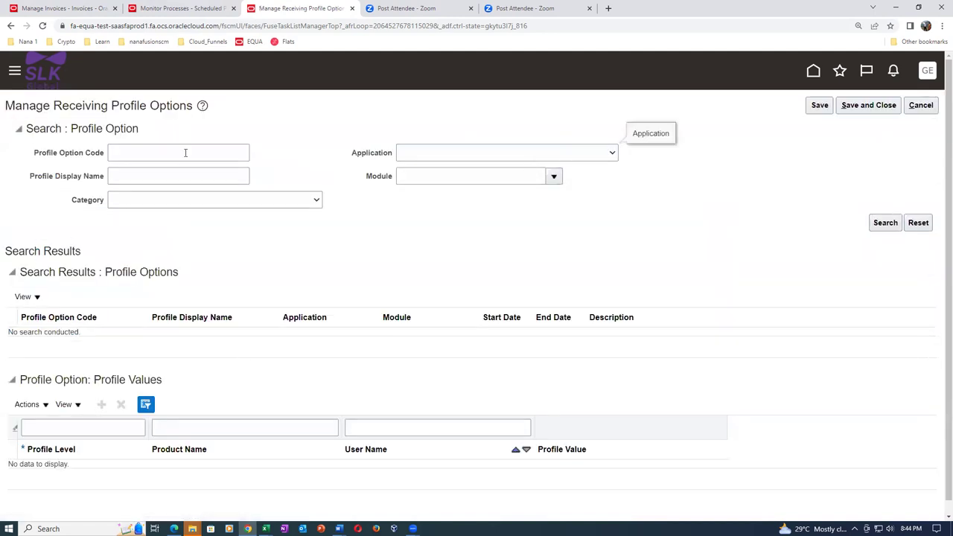
Step: List all receiving profile options and view the profile value of RCV_ERS_PREFIX
left_click(884, 223)
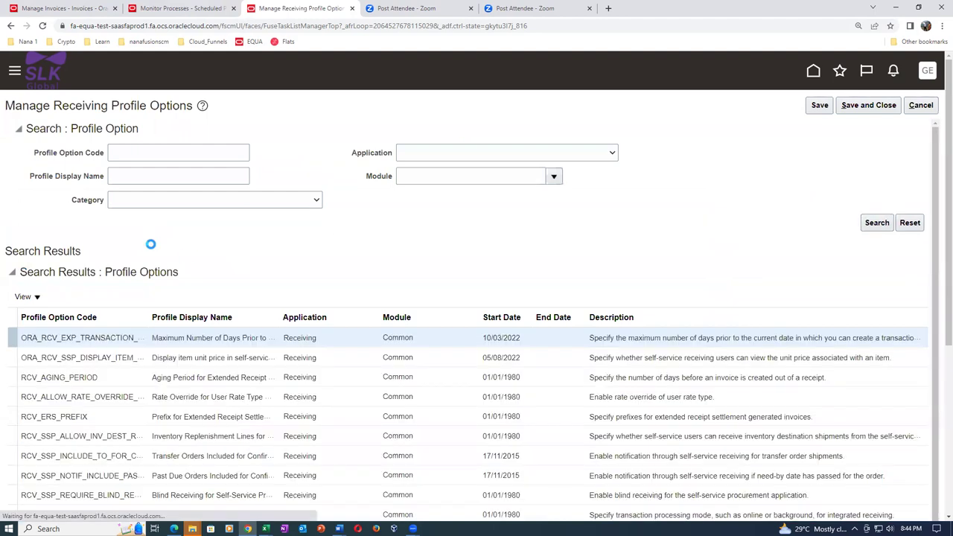
scroll(153, 250, "down", 2)
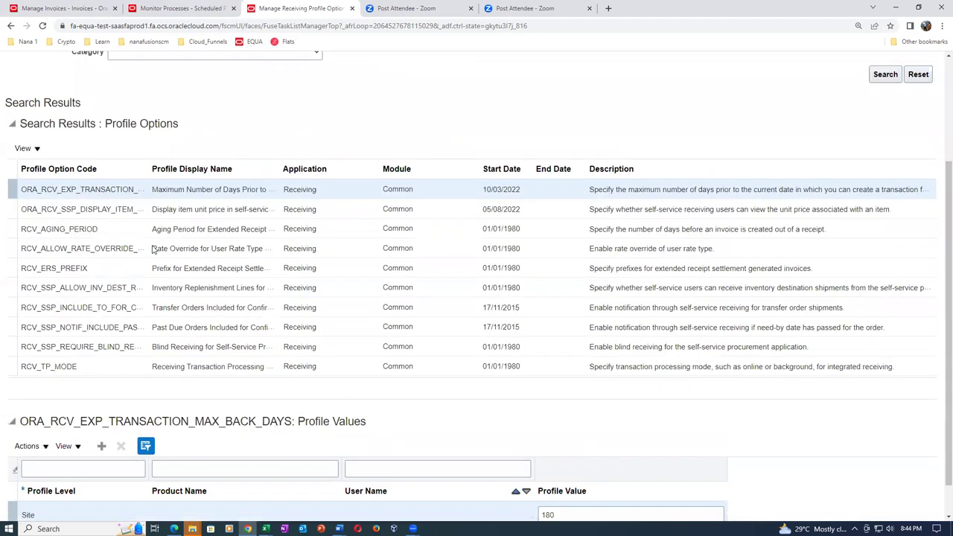
left_click(13, 267)
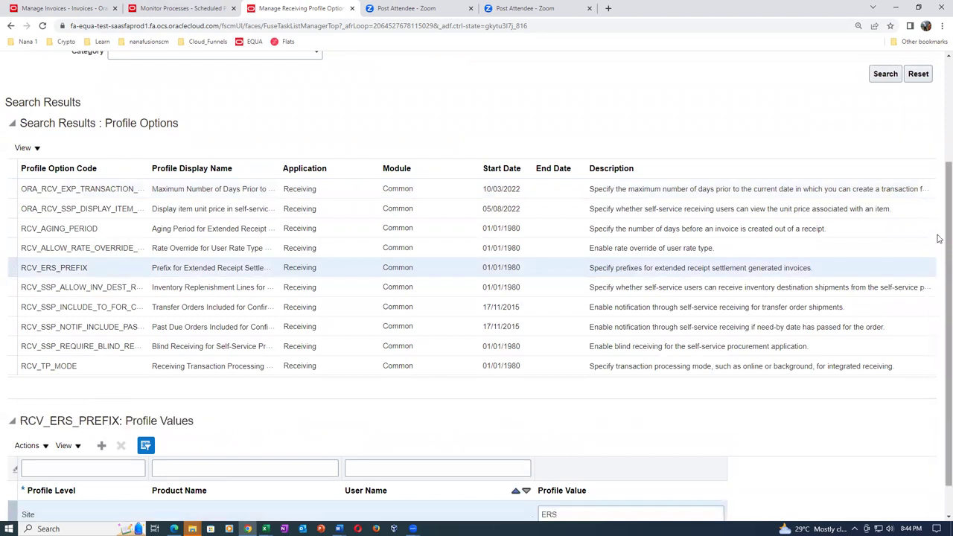
scroll(937, 268, "down", 2)
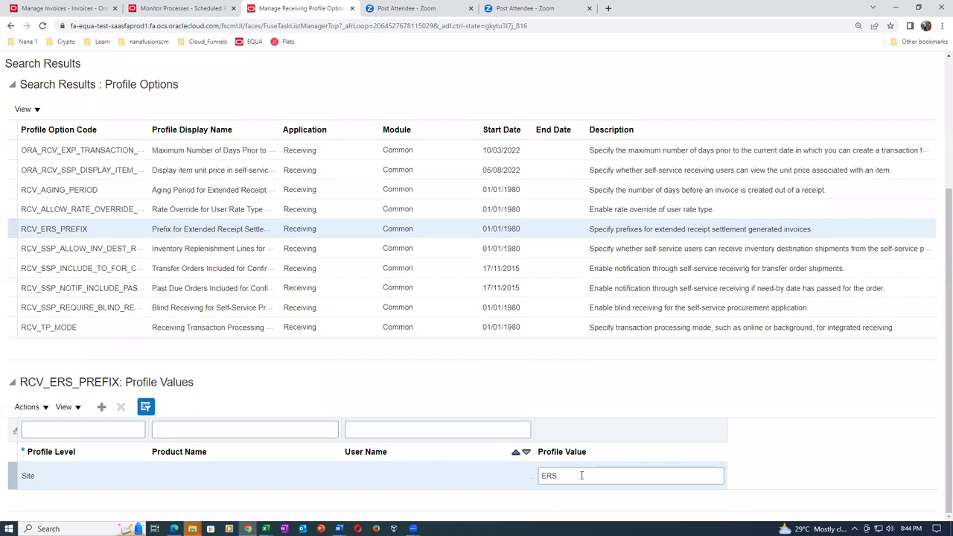
Step: Try Tata_ as the site-level value of RCV_ERS_PREFIX, compare it with the ERS invoice number, and leave the profile options and task search
left_click(582, 475)
type("Tata_")
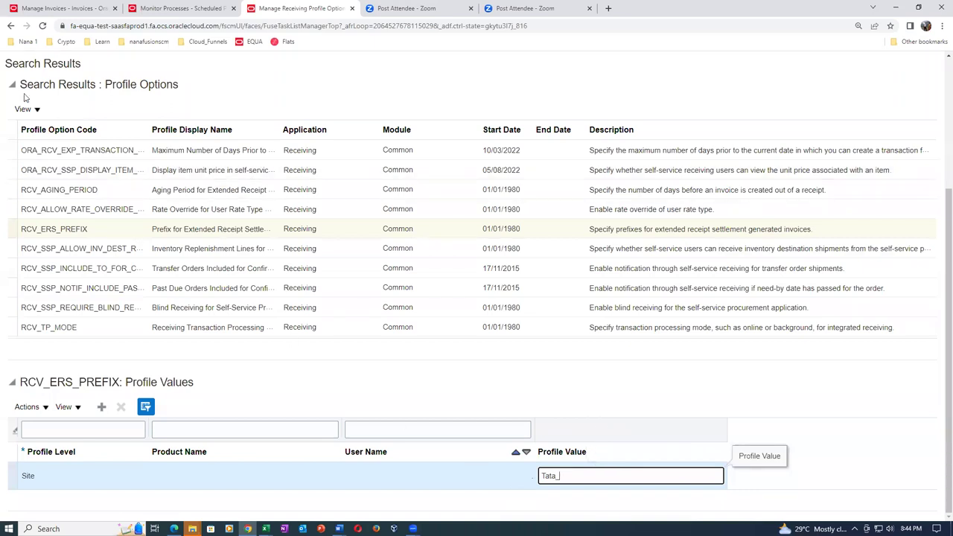
left_click(49, 9)
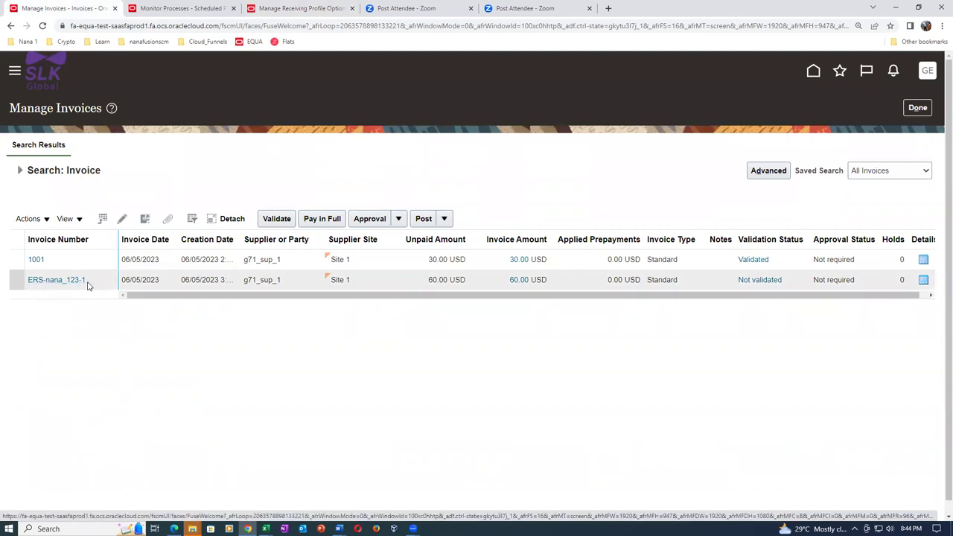
left_click(276, 8)
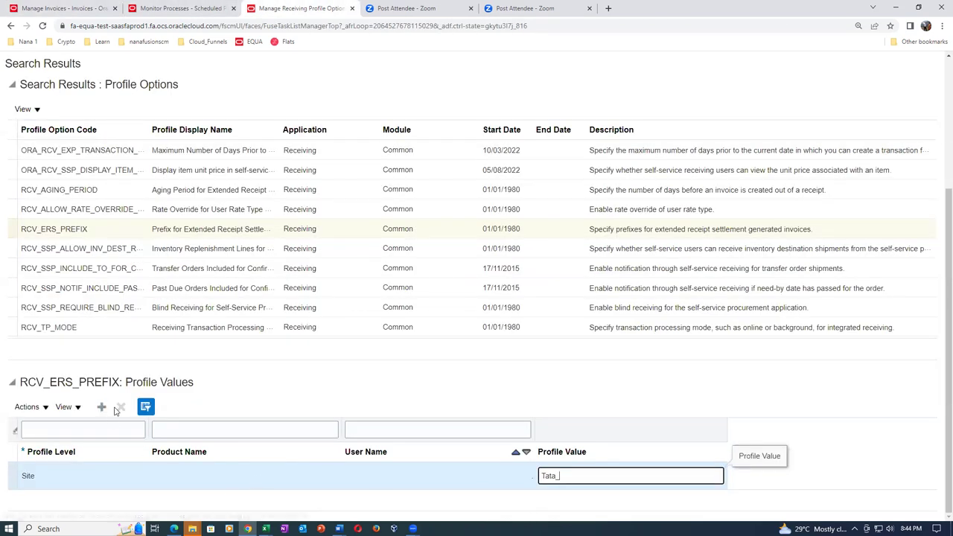
scroll(856, 149, "up", 2)
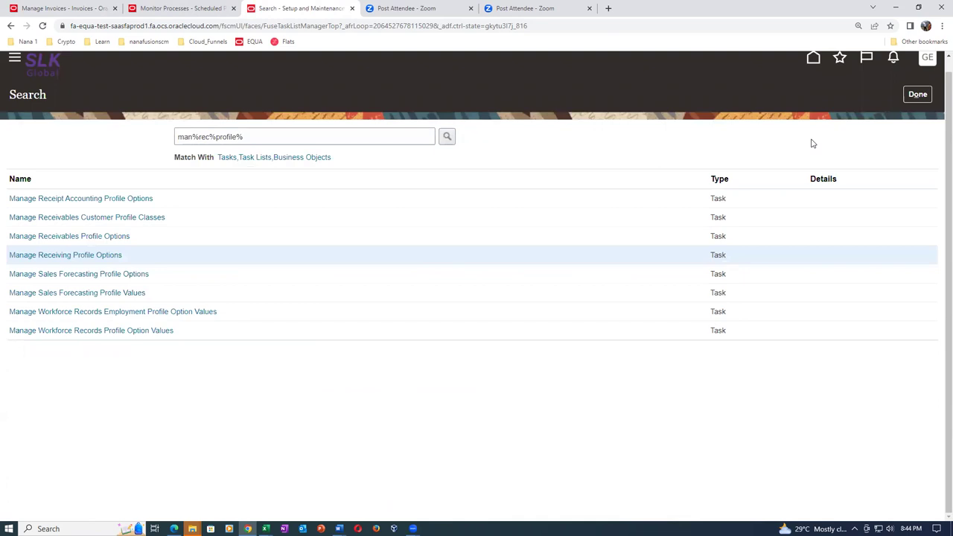
left_click(918, 94)
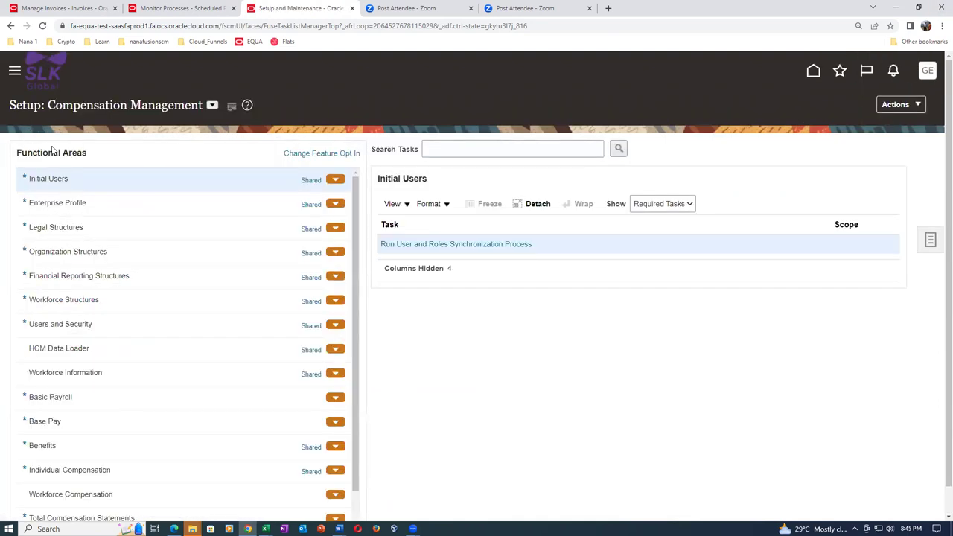
Step: Duplicate the scheduled processes page again and shorten the copy's address to reload the application's welcome page
left_click(51, 11)
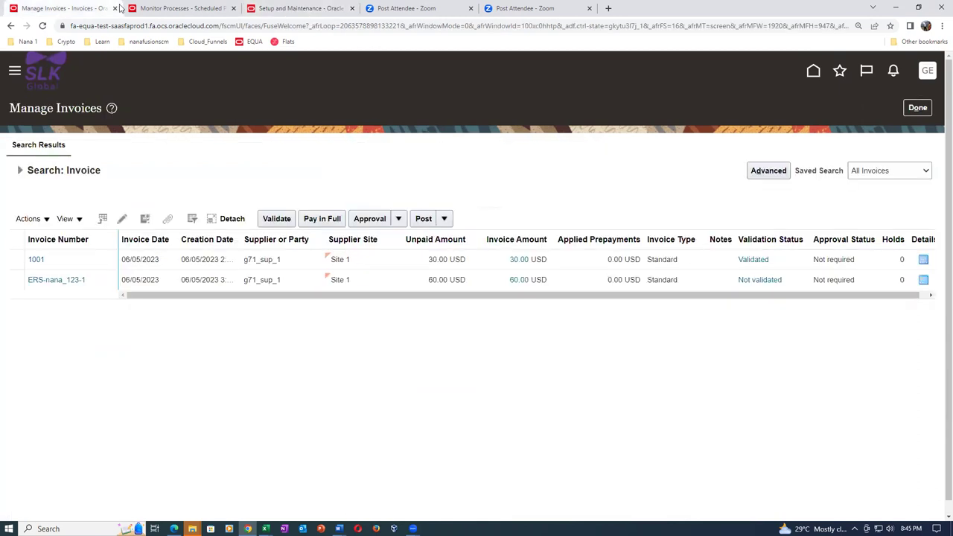
left_click(160, 10)
right_click(158, 10)
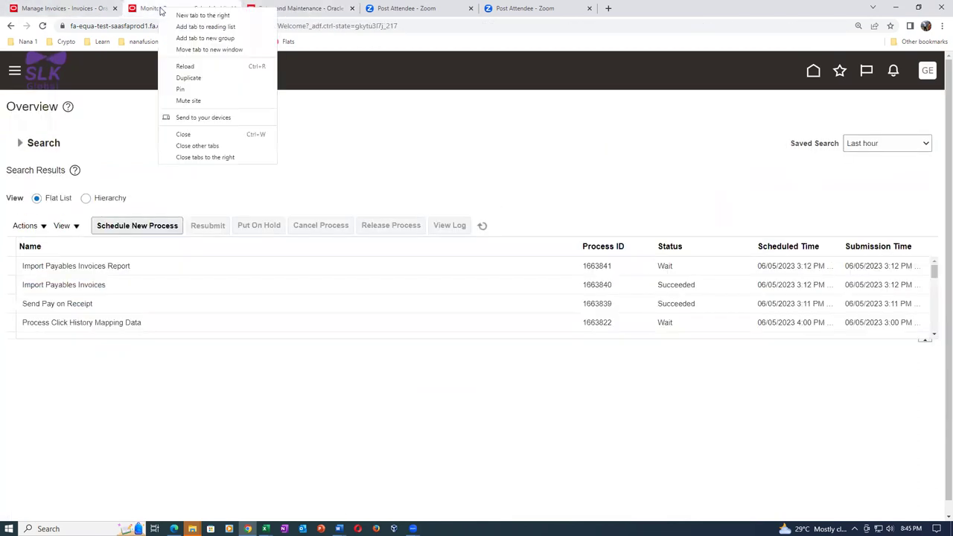
left_click(197, 78)
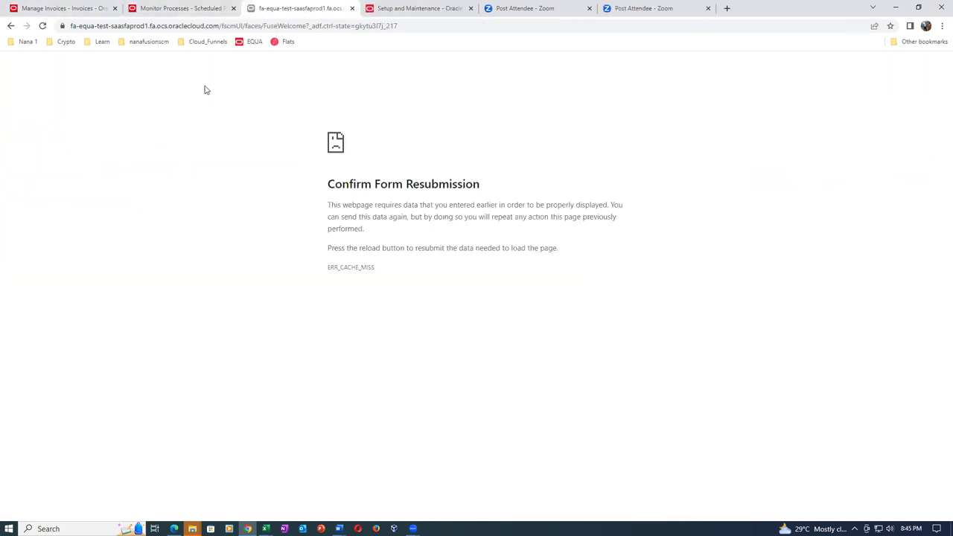
left_click(231, 28)
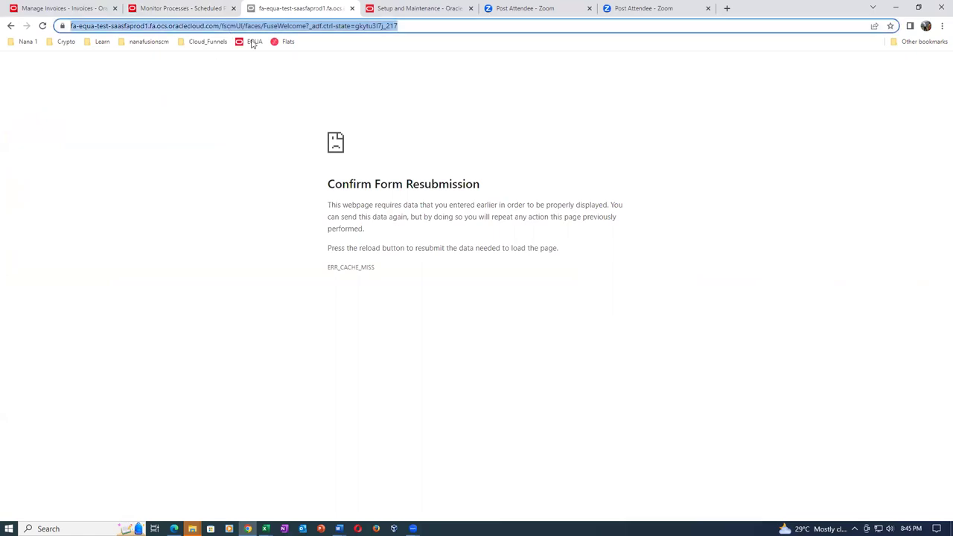
left_click(402, 28)
key("BackSpace")
key("BackSpace")
key("BackSpace")
key("BackSpace")
key("BackSpace")
key("BackSpace")
key("BackSpace")
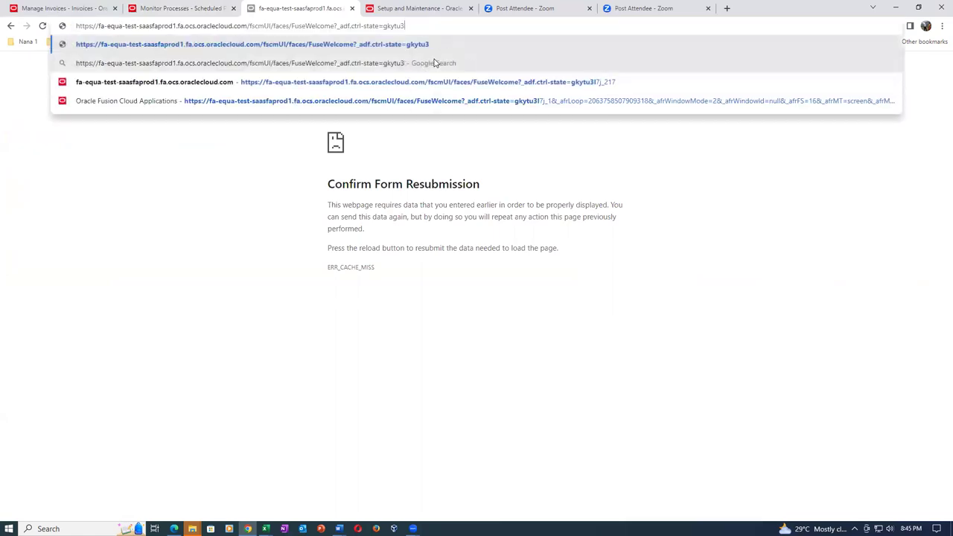
key("BackSpace")
key("BackSpace")
key("BackSpace")
key("BackSpace")
key("BackSpace")
key("BackSpace")
key("BackSpace")
key("BackSpace")
key("BackSpace")
key("BackSpace")
key("BackSpace")
key("BackSpace")
key("BackSpace")
key("BackSpace")
key("BackSpace")
key("BackSpace")
key("BackSpace")
key("BackSpace")
key("BackSpace")
key("BackSpace")
key("BackSpace")
key("Return")
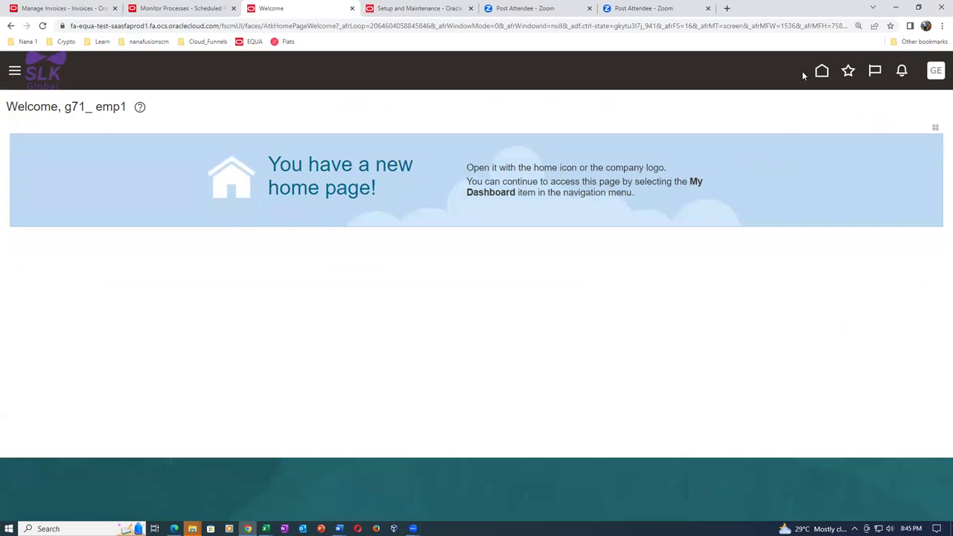
Step: From the home page, open Inventory Management under Supply Chain Execution
left_click(821, 71)
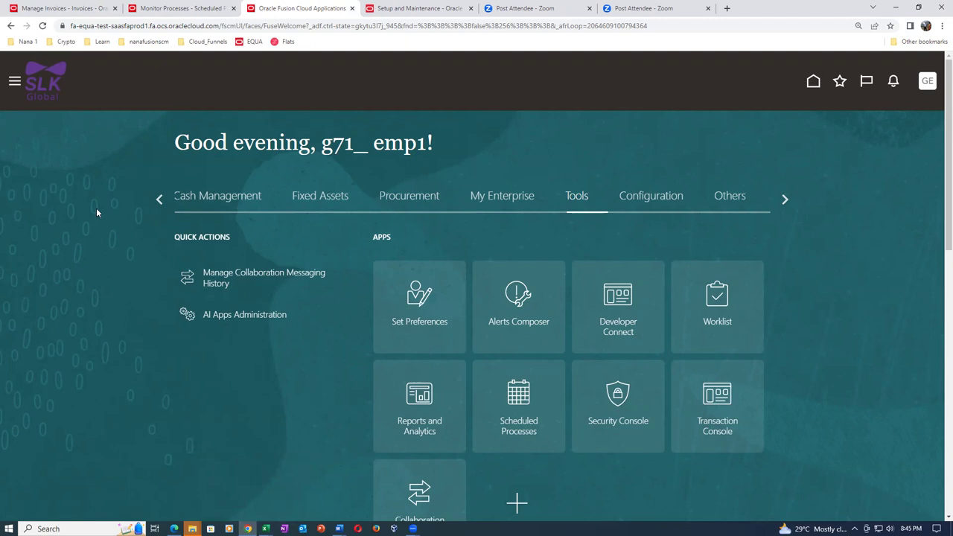
left_click(160, 200)
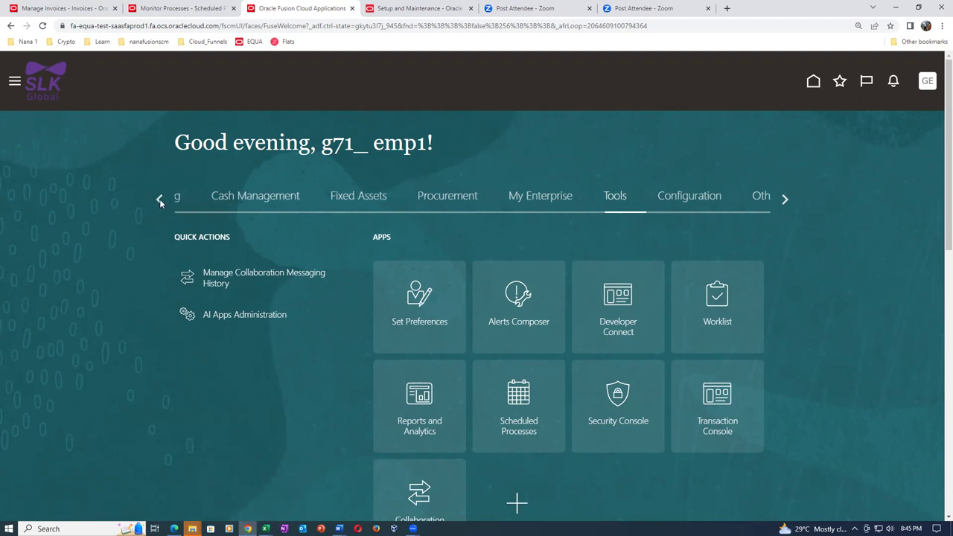
left_click(160, 199)
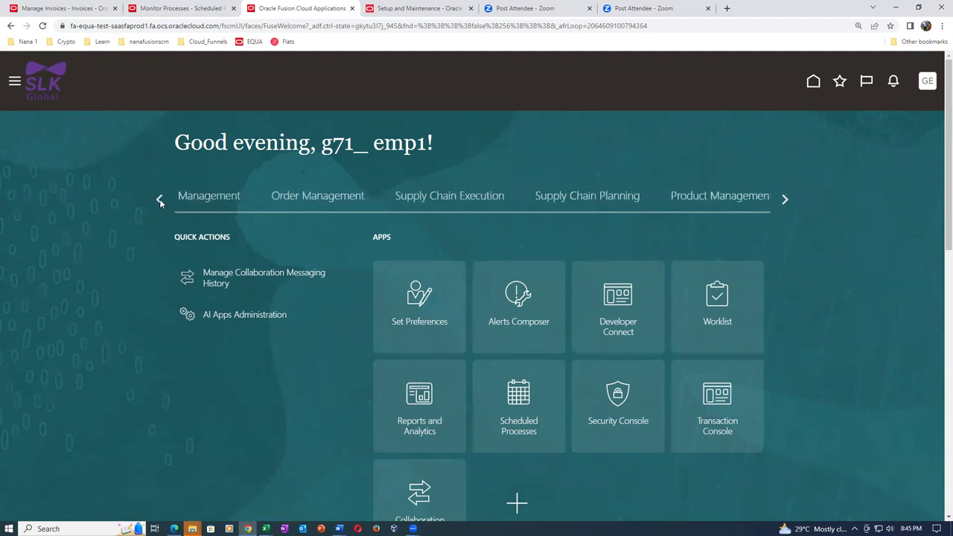
left_click(459, 203)
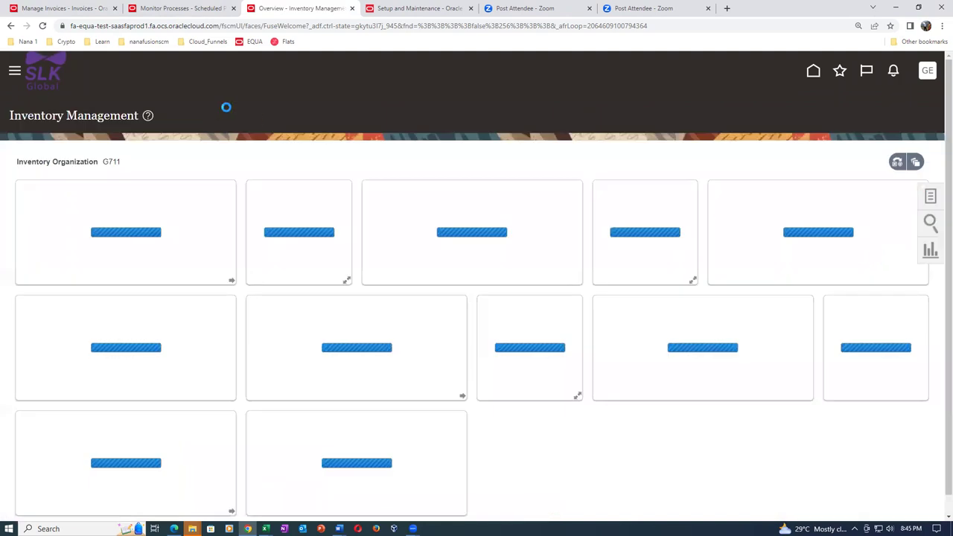
Step: Open the 60.00 USD ERS invoice in the Manage Invoices results, validate it, and save and close it
left_click(64, 8)
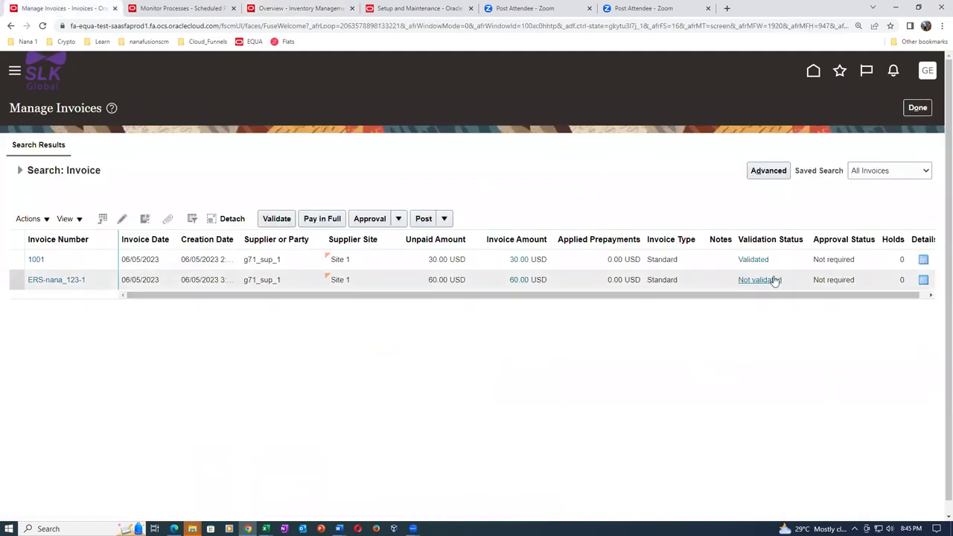
left_click(50, 280)
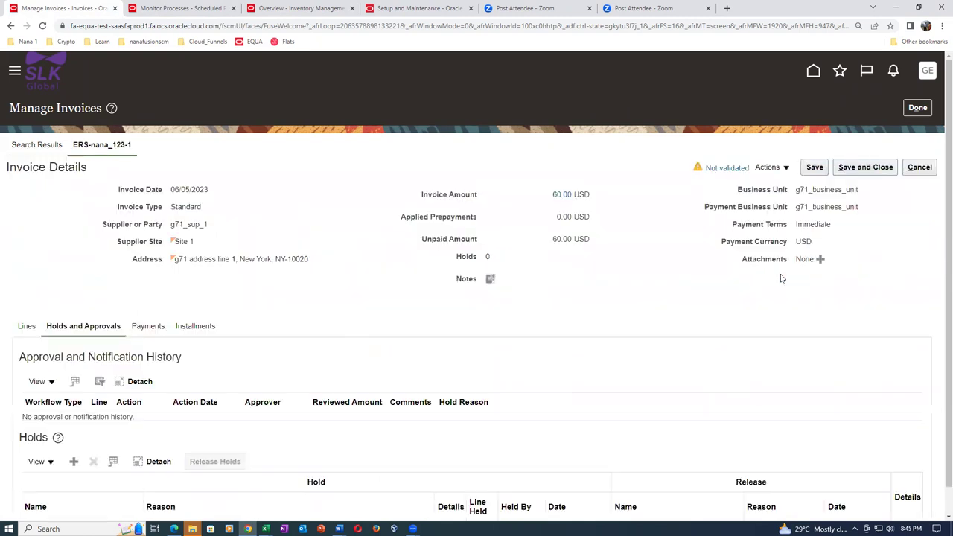
left_click(764, 168)
left_click(777, 208)
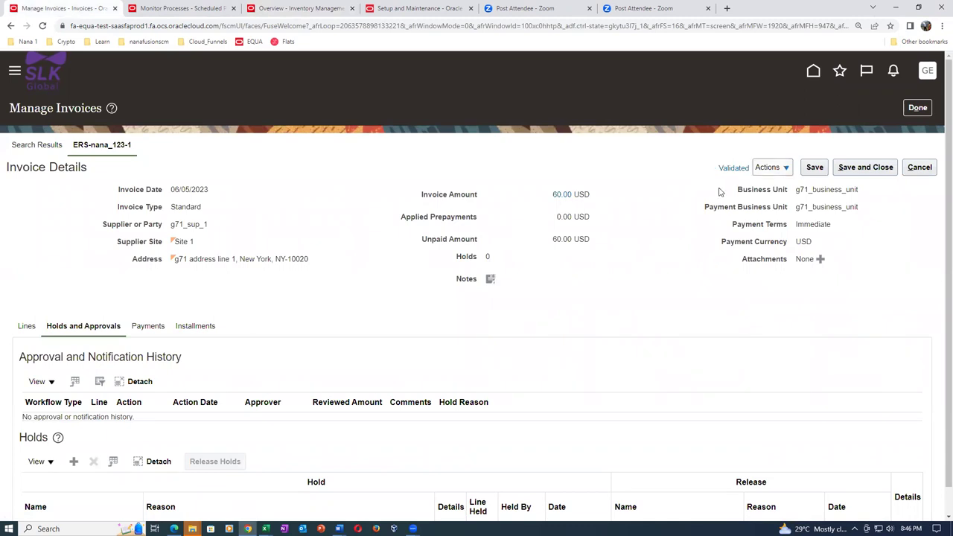
left_click(881, 167)
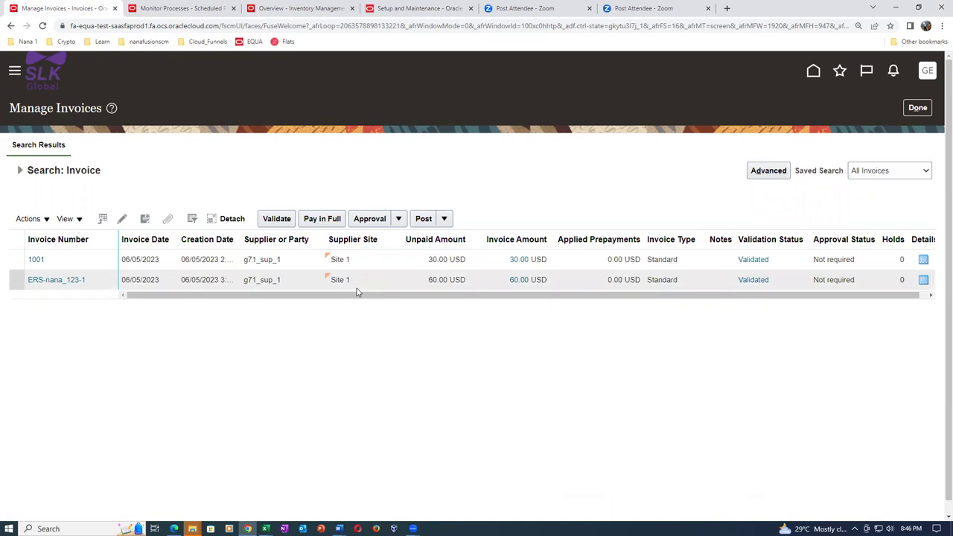
left_click(377, 282)
left_click(377, 283)
left_click(393, 259)
left_click(403, 286)
Step: Return to Inventory Management, open Receive Expected Shipments and search for the laptop shipment by its purchase order number
left_click(305, 8)
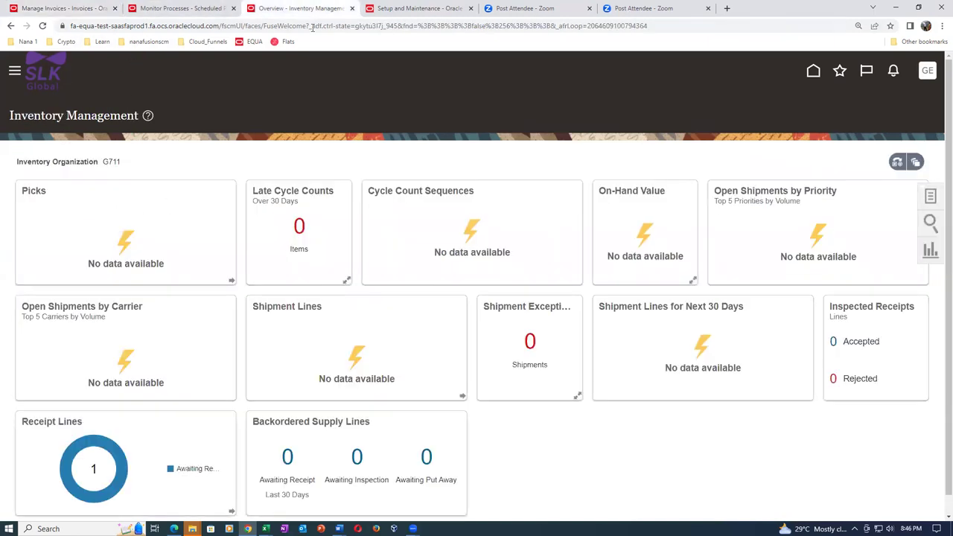
left_click(931, 199)
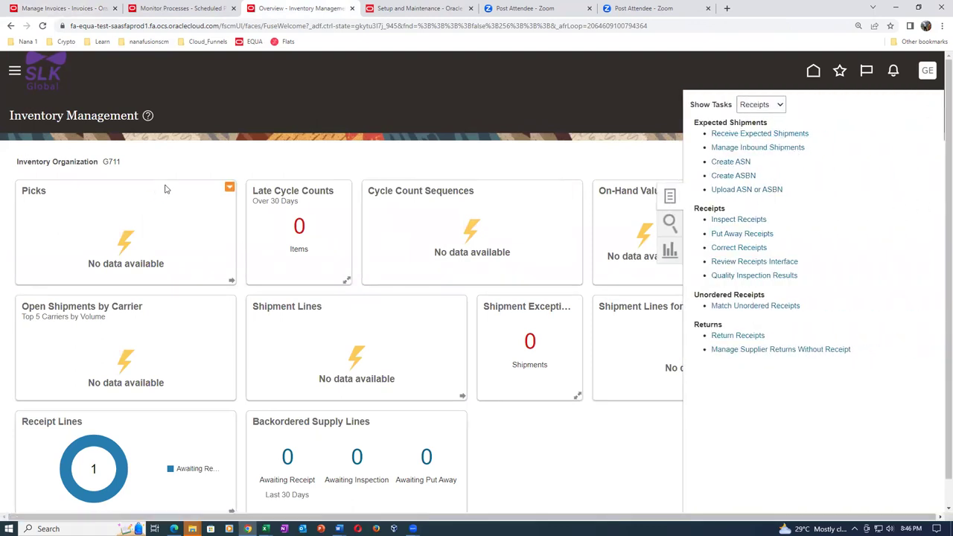
left_click(181, 216)
type("20")
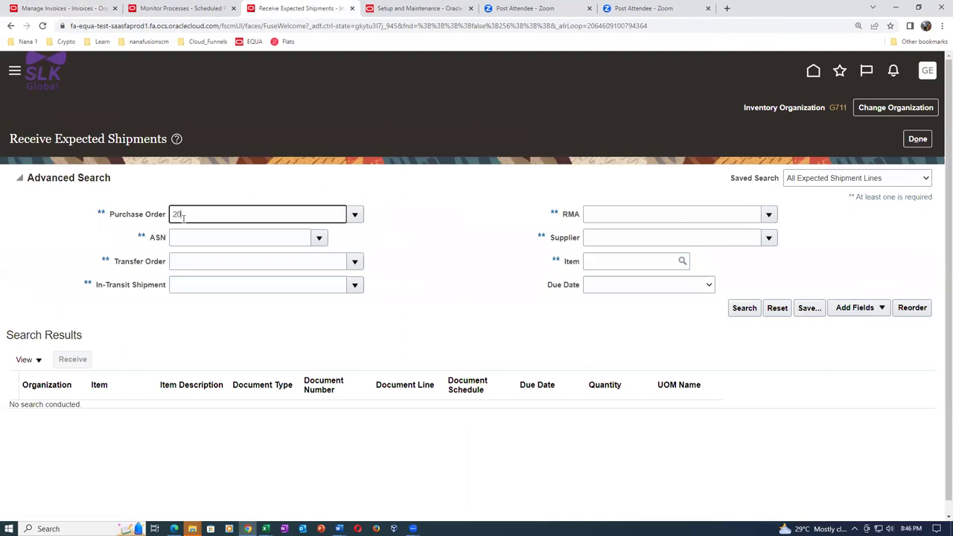
type("01")
key("Tab")
left_click(739, 309)
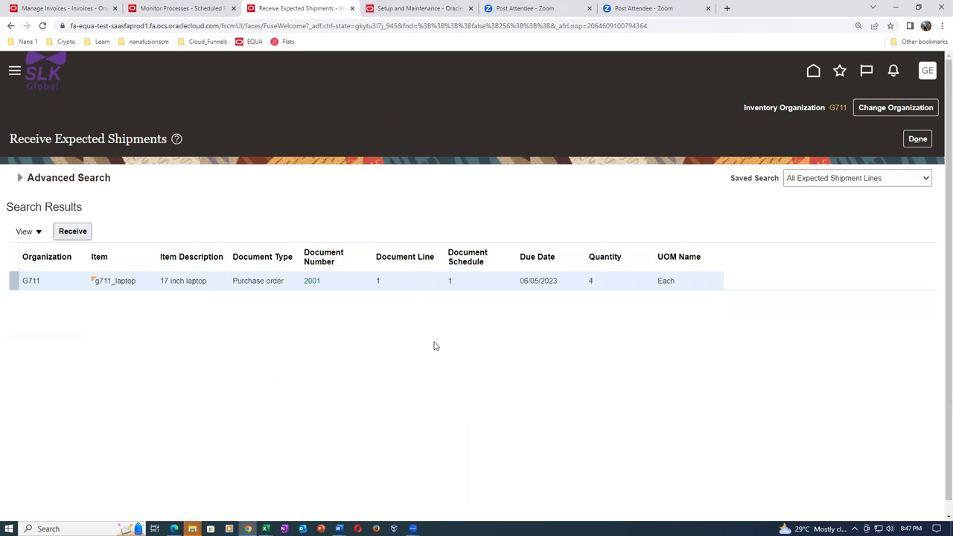
Step: Receive the g711_laptop line with a quantity of 2 and start creating its receipt
left_click(72, 231)
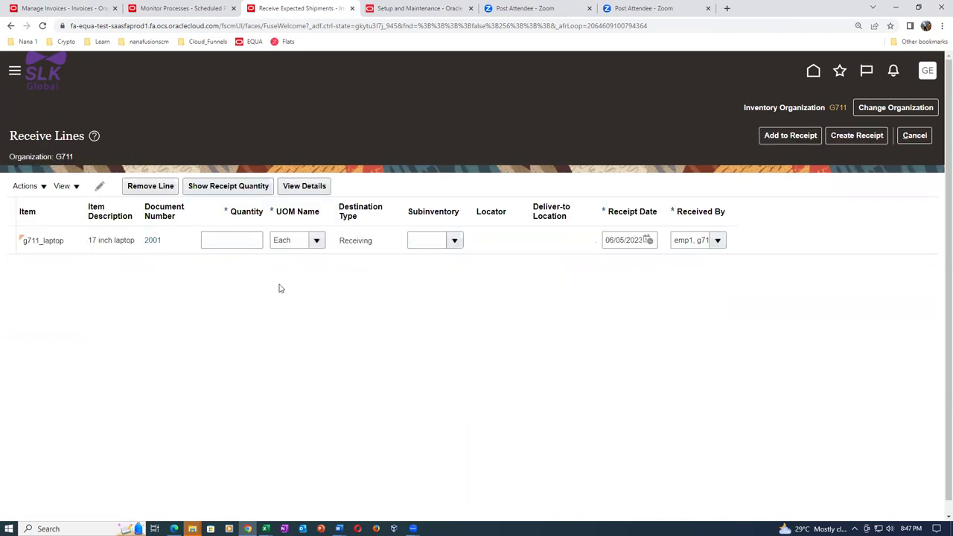
left_click(242, 242)
type("2")
key("Tab")
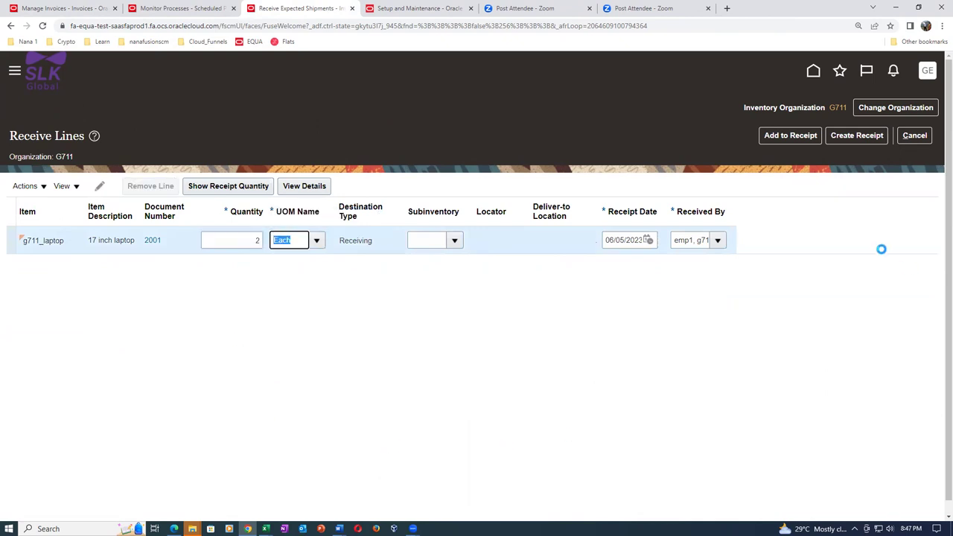
left_click(855, 138)
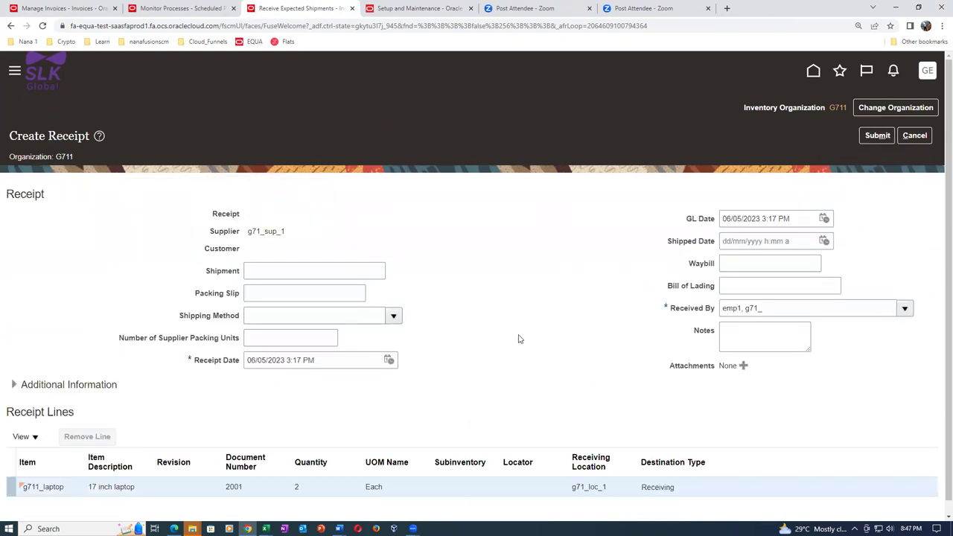
Step: Submit the g711_laptop receipt with the packing slip left blank, check the ERS invoice number, and close the confirmation
left_click(272, 294)
left_click(52, 14)
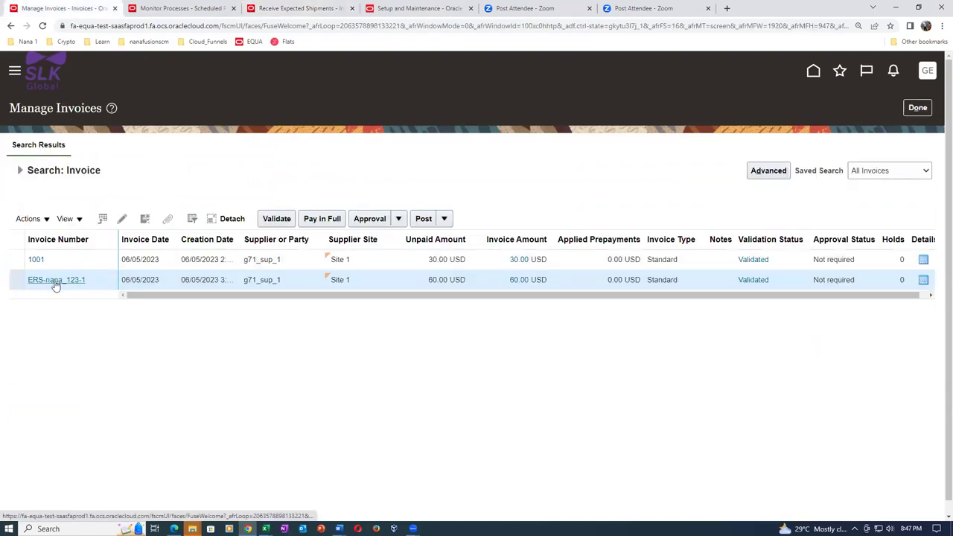
left_click(64, 282)
left_click(298, 9)
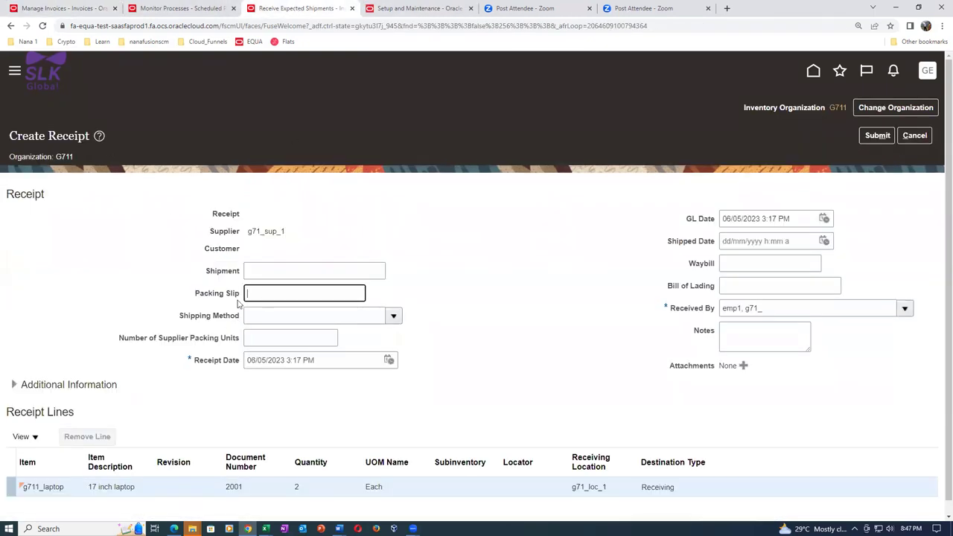
left_click(878, 136)
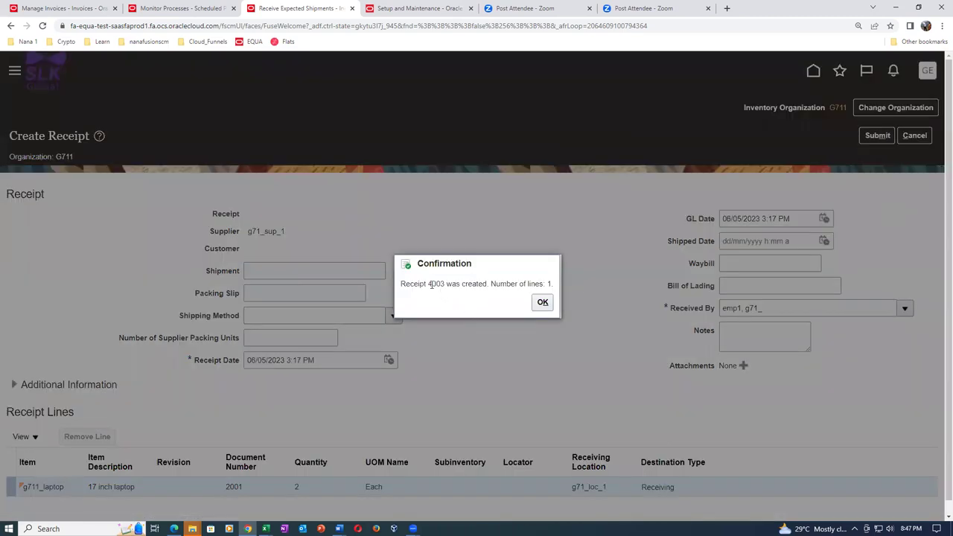
left_click(30, 9)
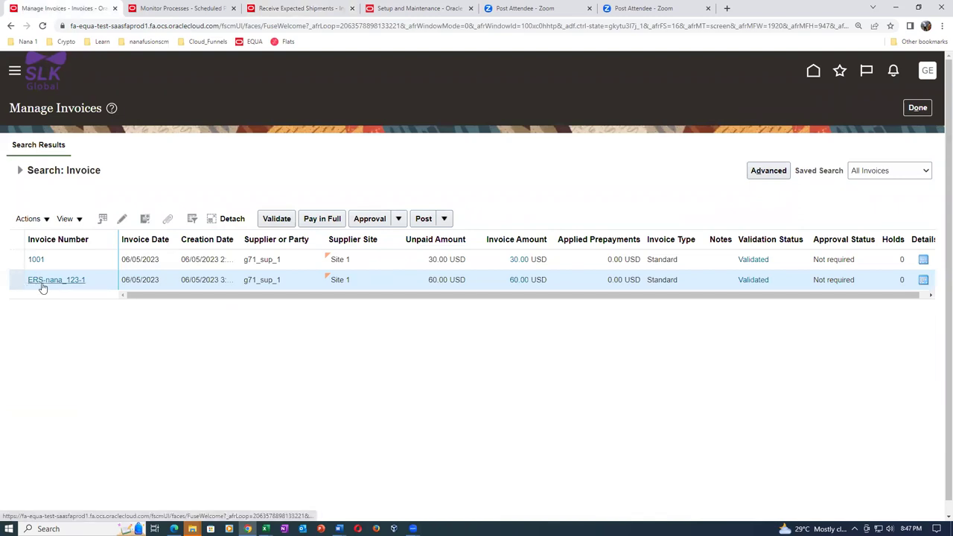
left_click(227, 9)
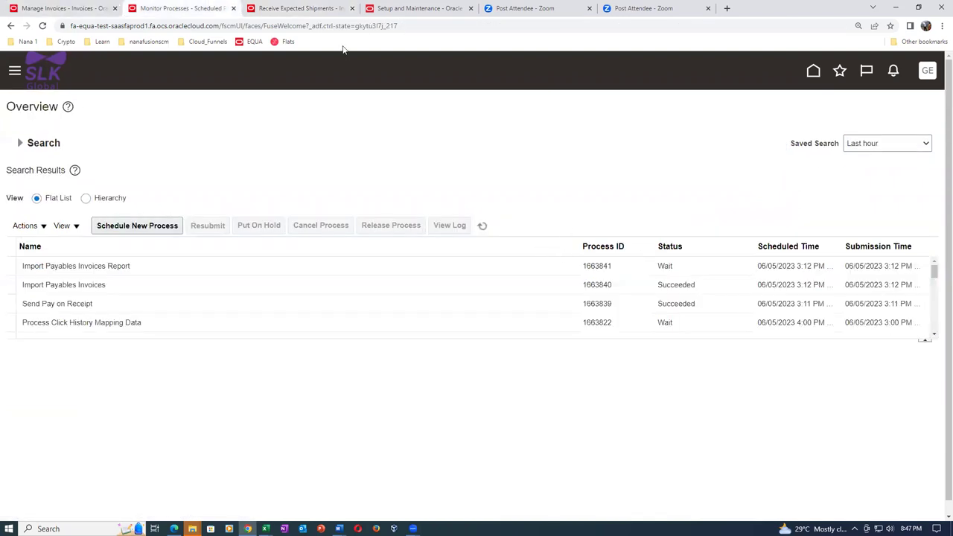
left_click(320, 15)
left_click(543, 302)
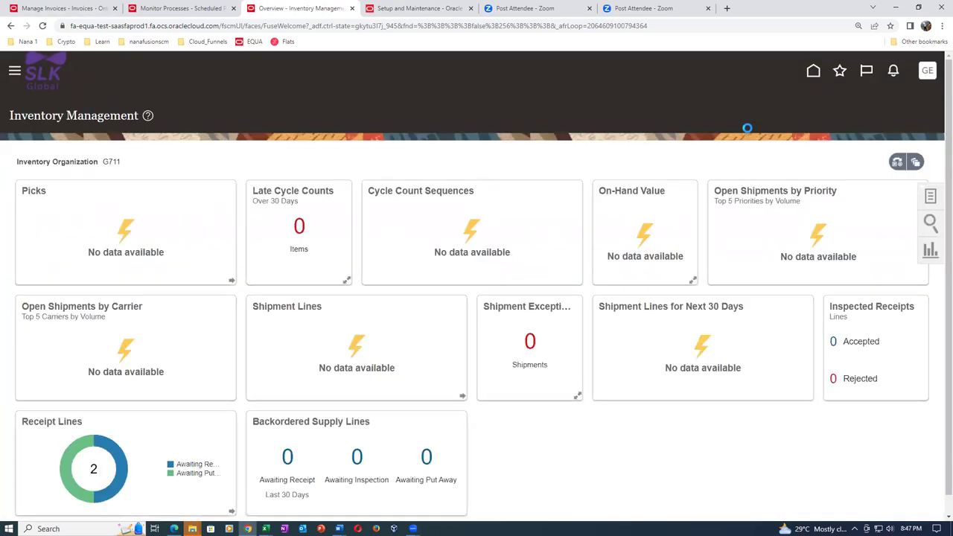
Step: From the home page, open Scheduled Processes under Tools and start scheduling a new process
left_click(816, 80)
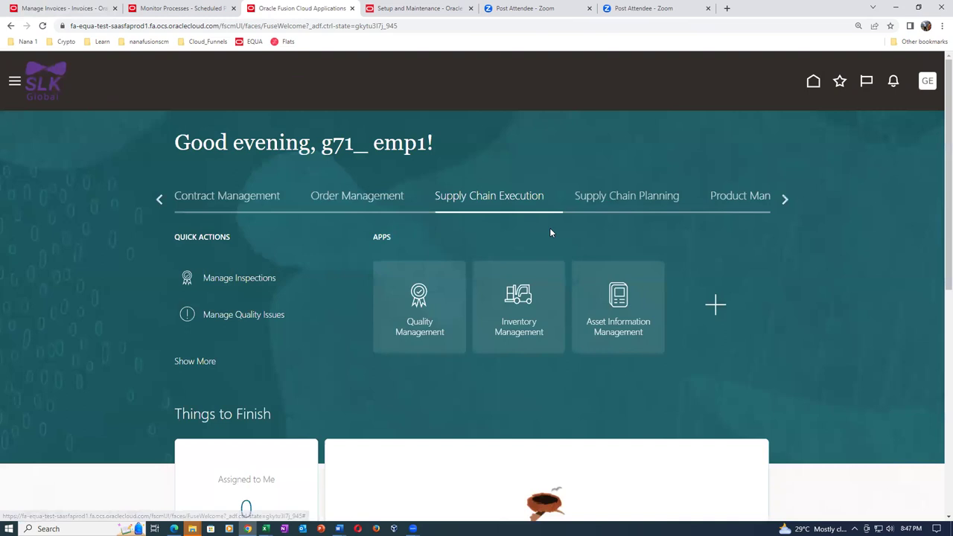
left_click(785, 199)
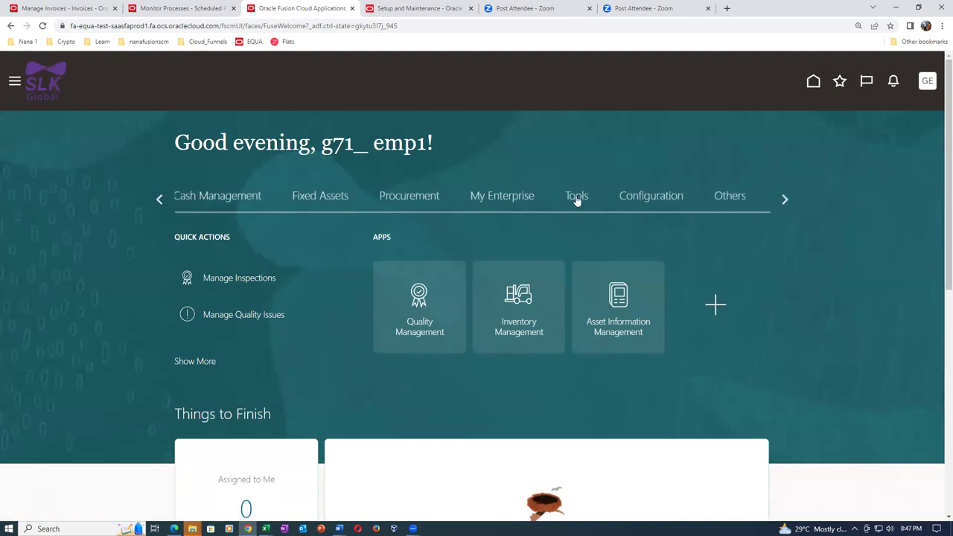
left_click(577, 197)
left_click(511, 438)
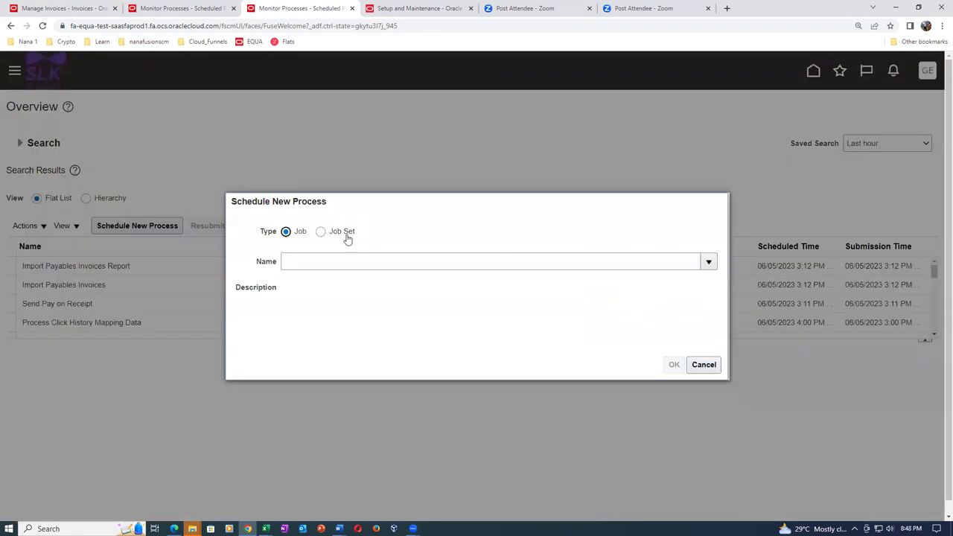
Step: Choose the Send Pay on Receipt job as the new process
left_click(329, 261)
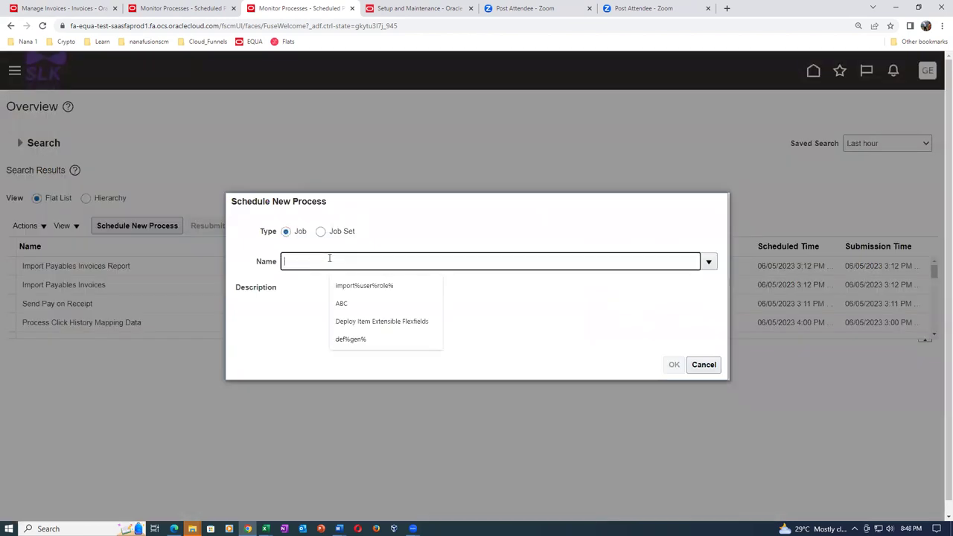
type("send pay")
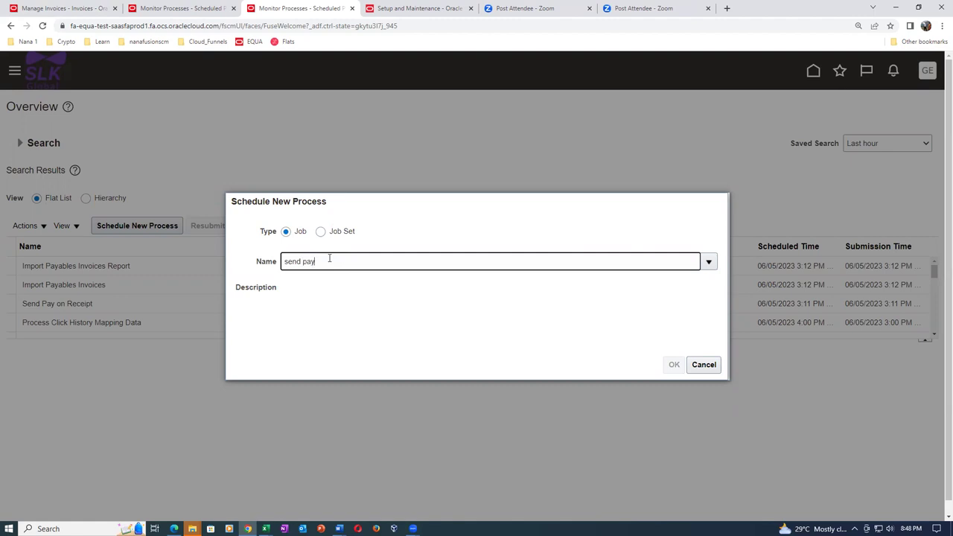
key("Tab")
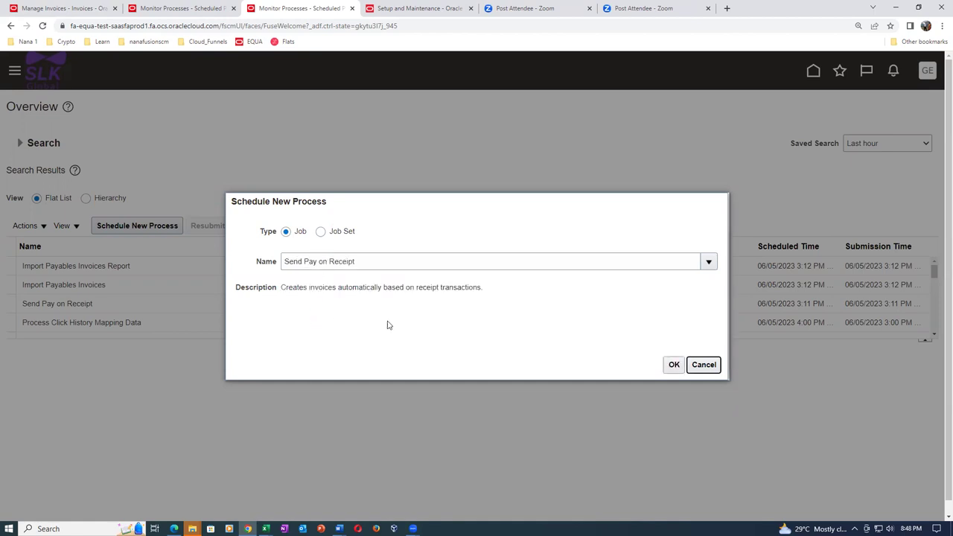
left_click(670, 366)
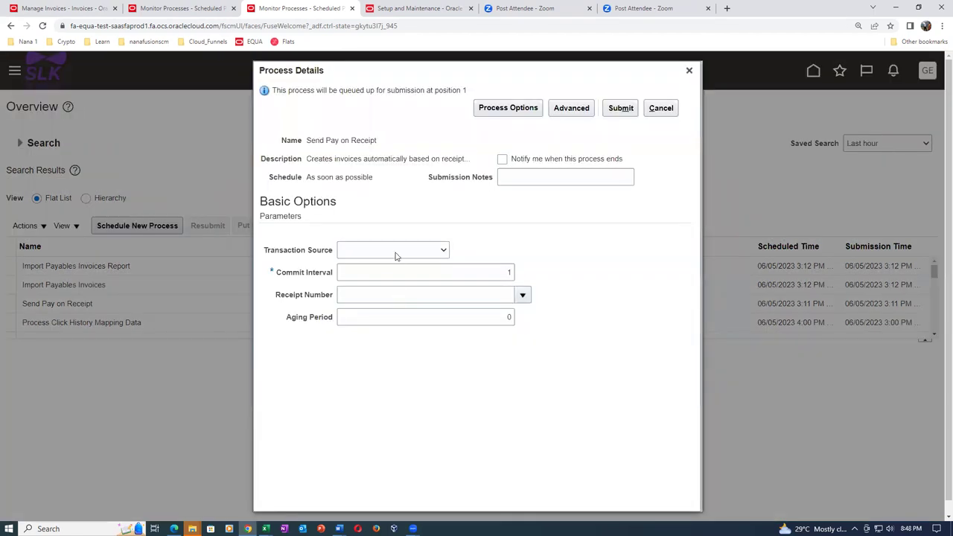
Step: Submit Send Pay on Receipt with transaction source Evaluated Receipt Settlement and receipt number 4003
left_click(395, 253)
left_click(395, 272)
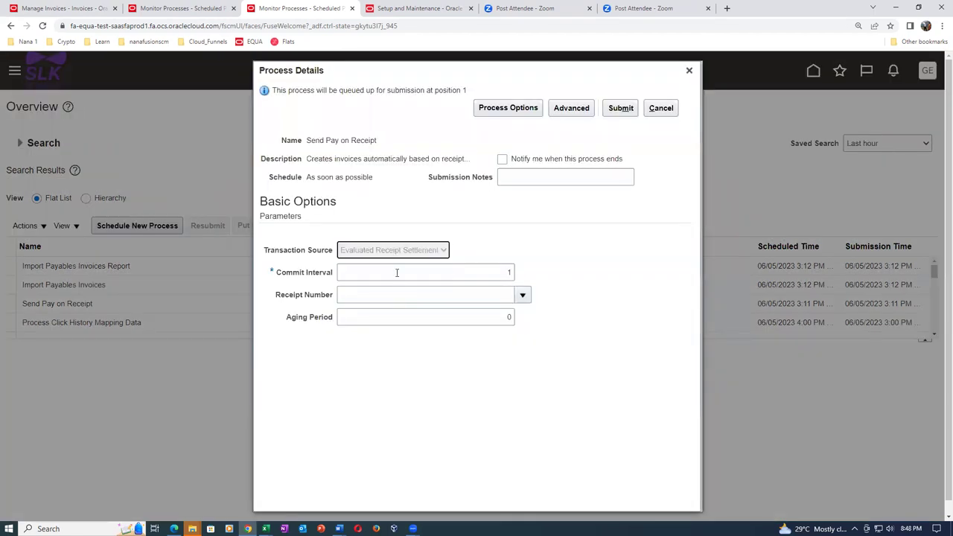
left_click(345, 298)
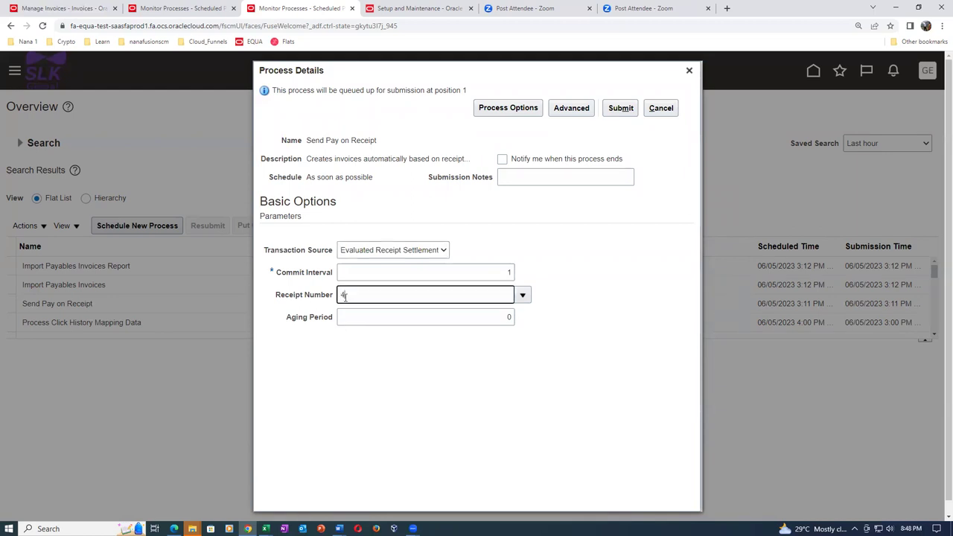
key("Tab")
left_click(471, 339)
left_click(574, 380)
left_click(630, 108)
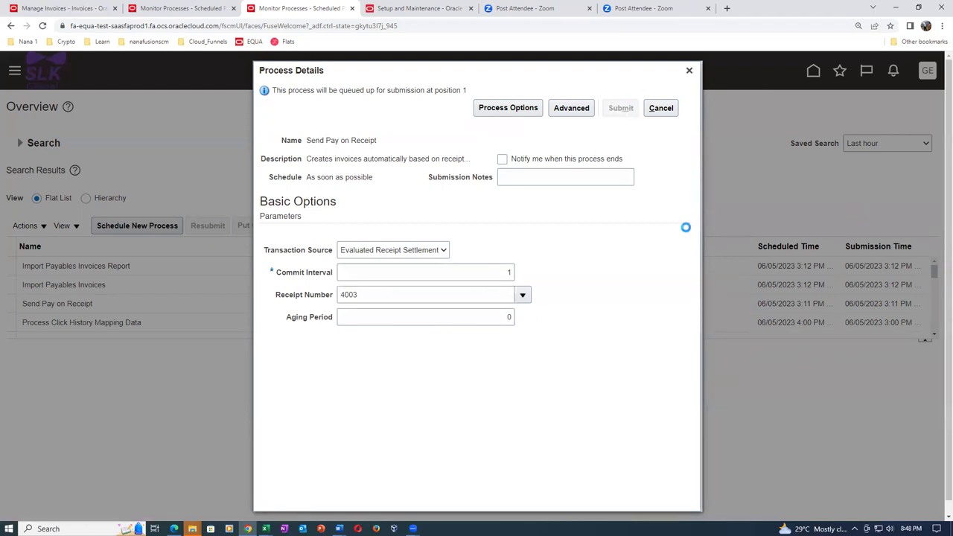
left_click(621, 193)
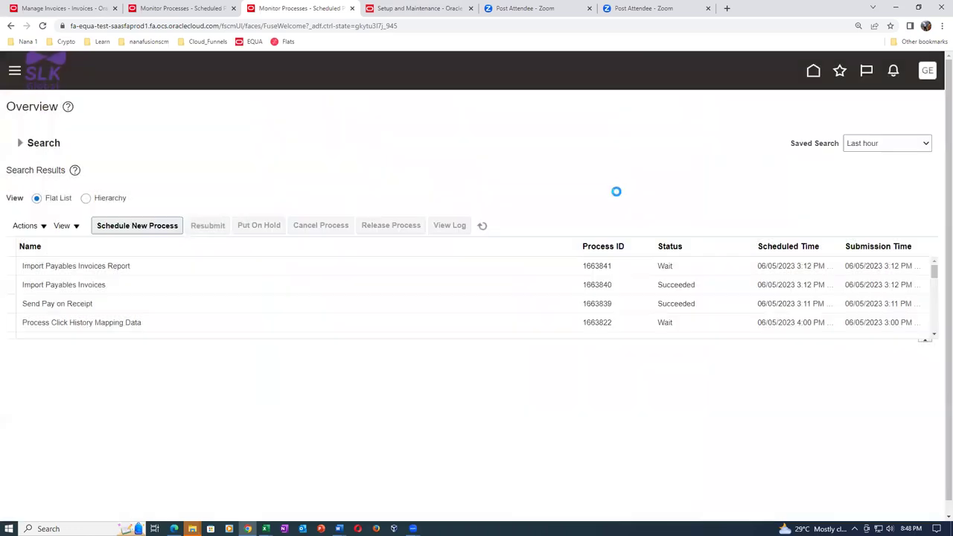
Step: Refresh the scheduled processes list to check the status of Send Pay on Receipt
left_click(483, 226)
left_click(483, 226)
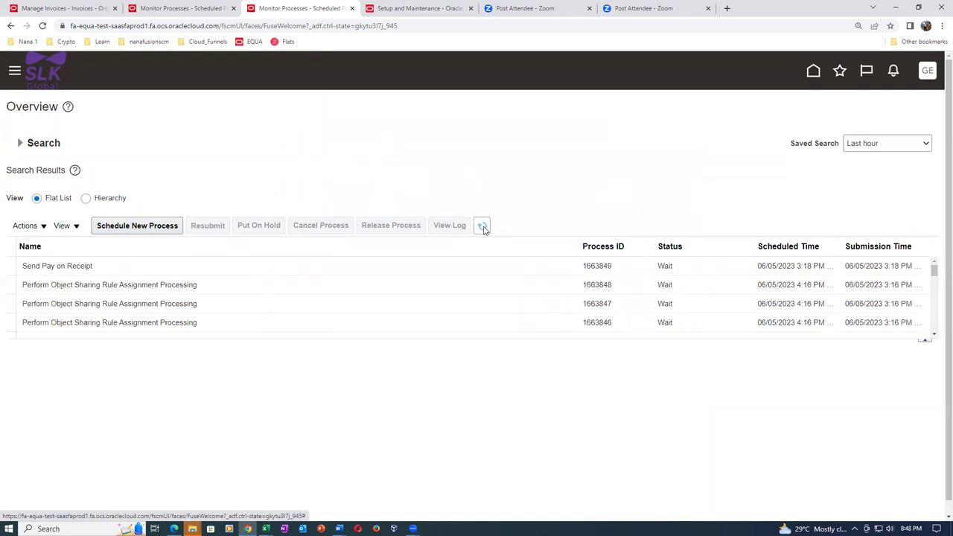
left_click(483, 227)
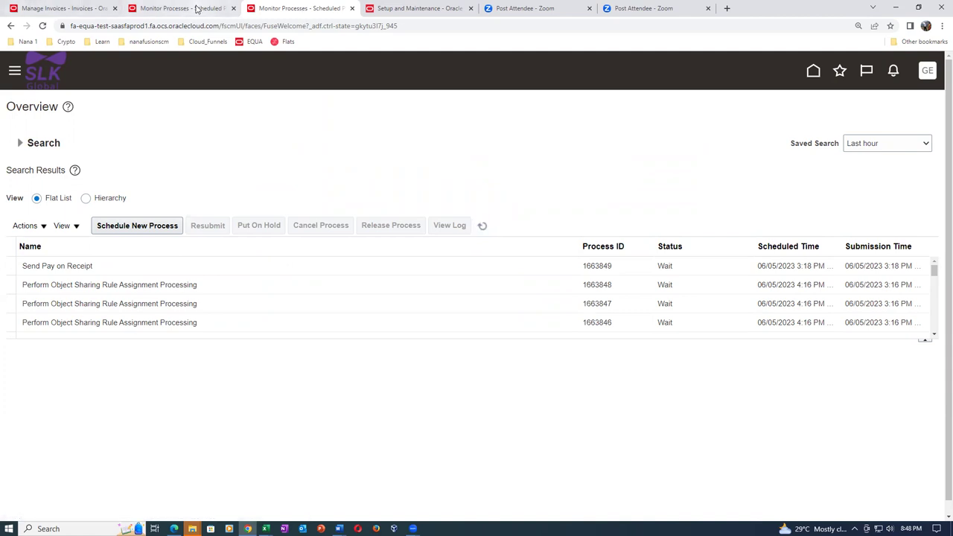
left_click(195, 8)
left_click(301, 9)
Step: Duplicate the Scheduled Processes browser tab and load the application's home page in the copy from its base URL
right_click(301, 9)
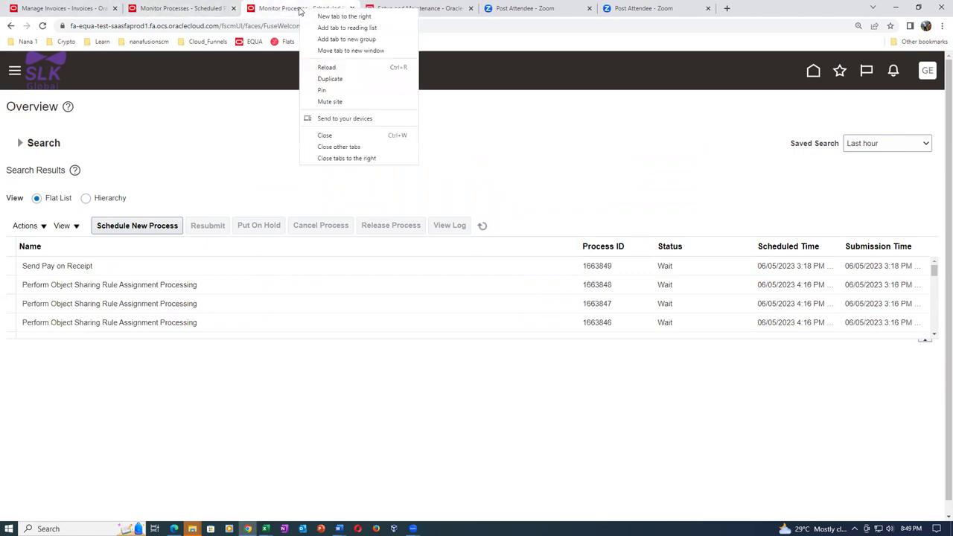
left_click(335, 78)
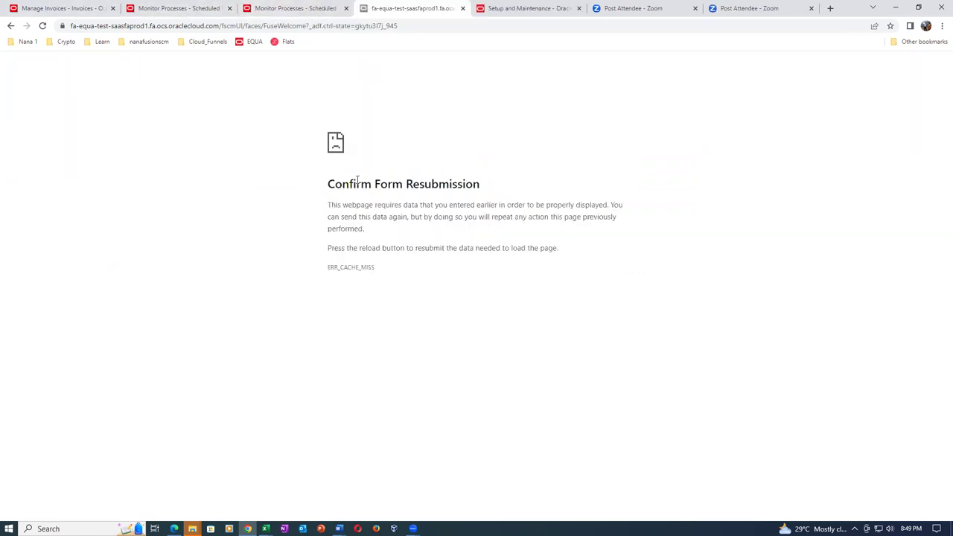
left_click(290, 25)
left_click(407, 26)
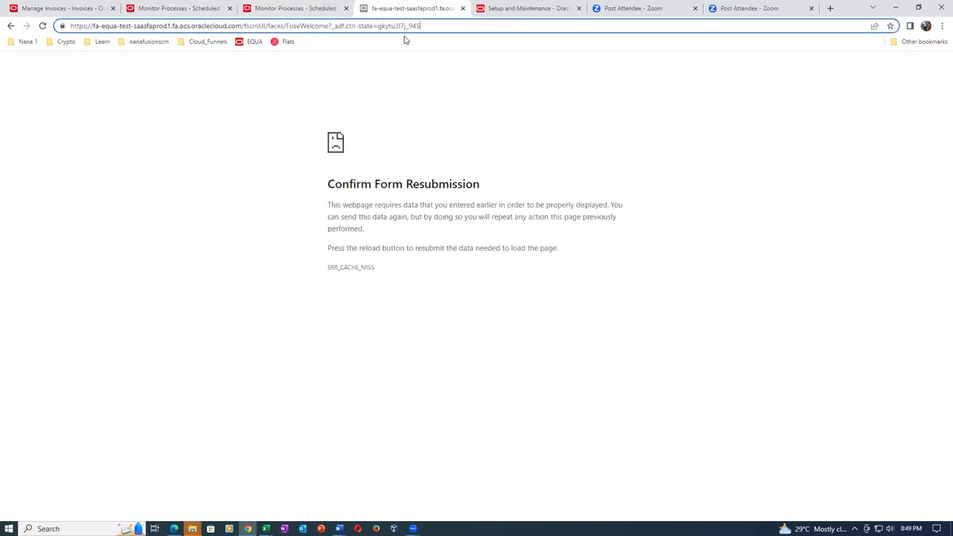
key("BackSpace")
key("BackSpace")
key("BackSpace")
key("BackSpace")
key("BackSpace")
key("BackSpace")
key("BackSpace")
key("BackSpace")
key("BackSpace")
key("BackSpace")
key("BackSpace")
key("BackSpace")
key("BackSpace")
key("BackSpace")
key("BackSpace")
key("BackSpace")
key("BackSpace")
key("BackSpace")
key("BackSpace")
key("BackSpace")
key("BackSpace")
key("BackSpace")
key("BackSpace")
key("BackSpace")
key("BackSpace")
key("BackSpace")
key("BackSpace")
key("BackSpace")
key("BackSpace")
key("BackSpace")
key("BackSpace")
key("BackSpace")
key("BackSpace")
key("BackSpace")
key("BackSpace")
key("BackSpace")
key("BackSpace")
key("BackSpace")
key("BackSpace")
key("BackSpace")
key("Return")
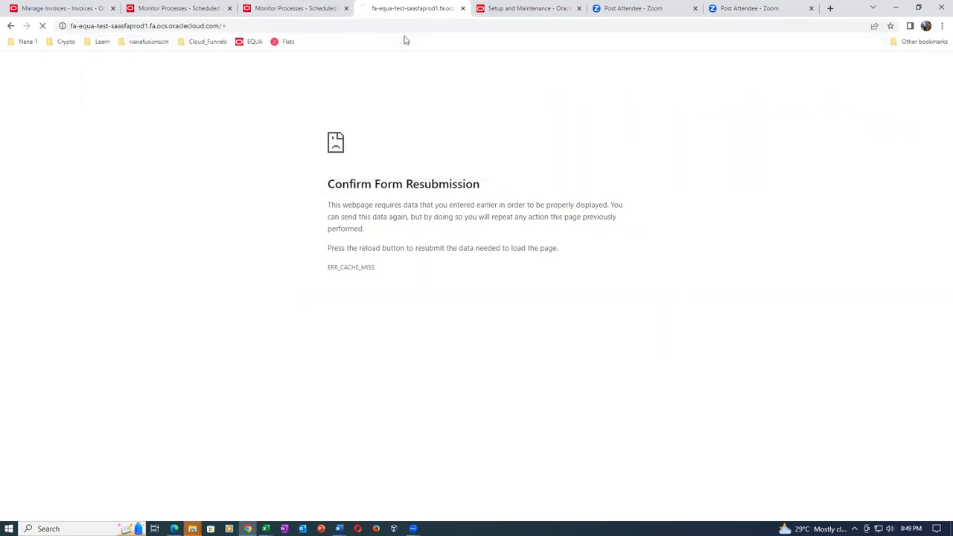
left_click(259, 25)
left_click(258, 25)
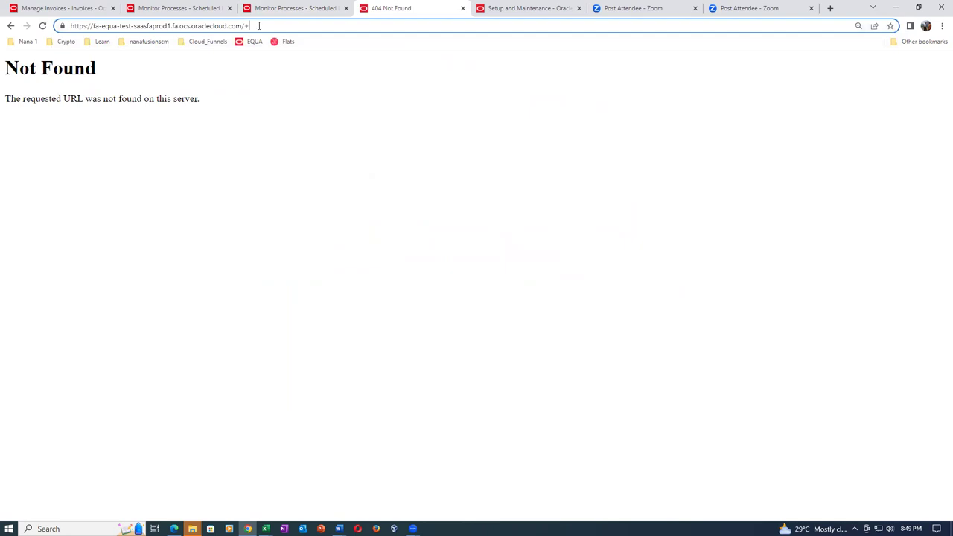
left_click(259, 39)
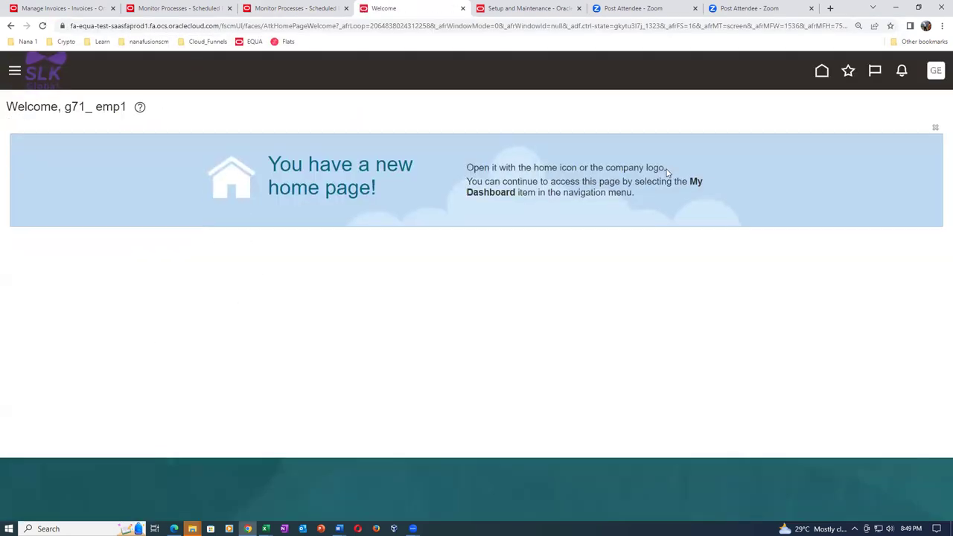
left_click(822, 70)
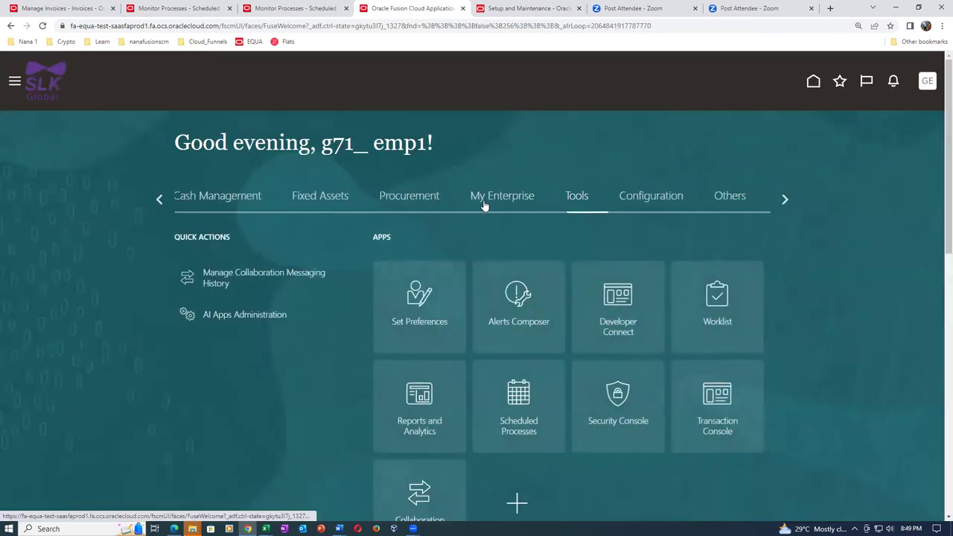
Step: Open Inventory Management under Supply Chain Execution from the home page
left_click(786, 200)
left_click(158, 200)
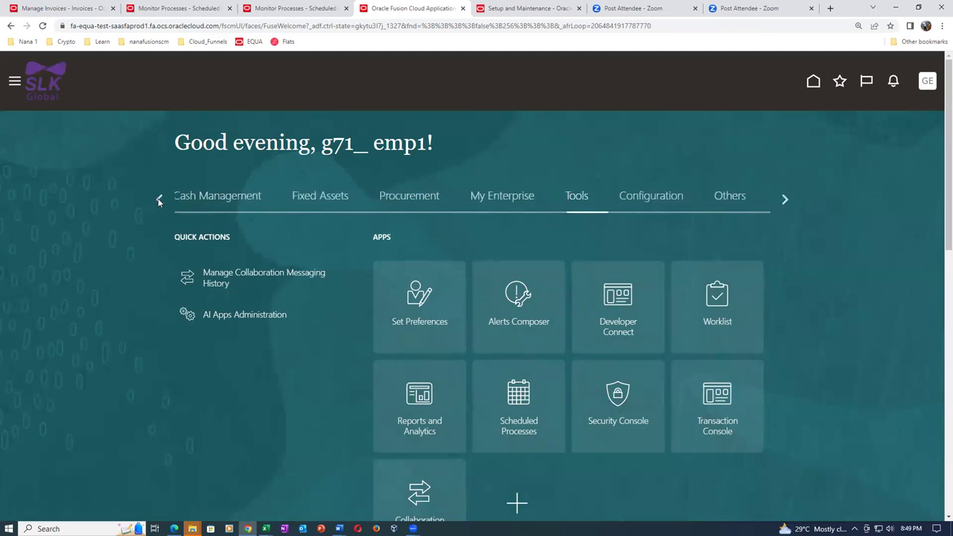
left_click(160, 200)
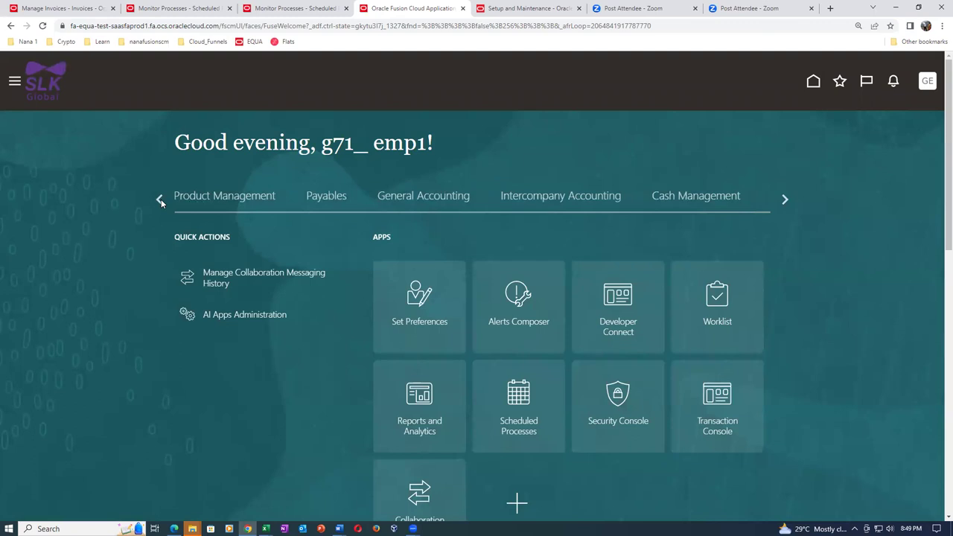
left_click(161, 199)
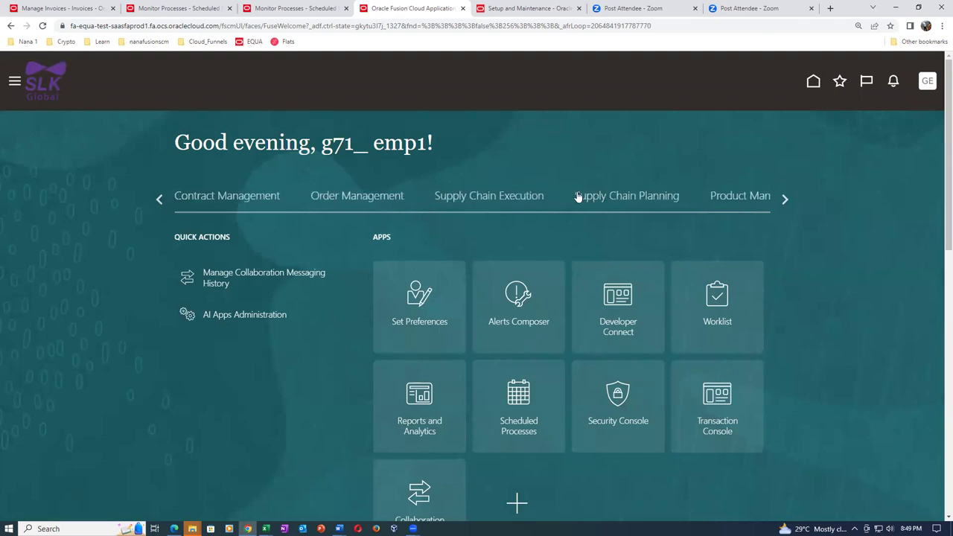
left_click(509, 206)
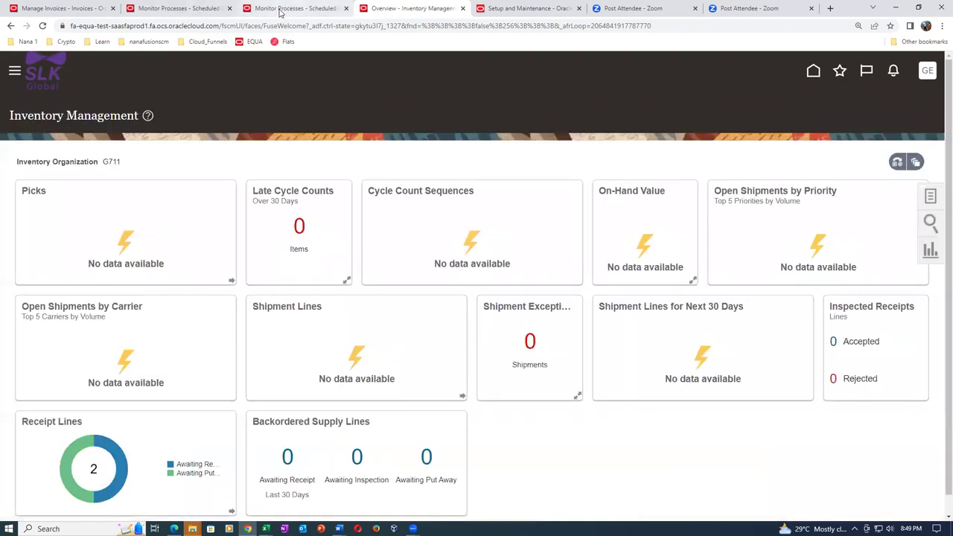
Step: Refresh the scheduled processes list in the other browser tab to check Send Pay on Receipt and its invoice import
left_click(298, 9)
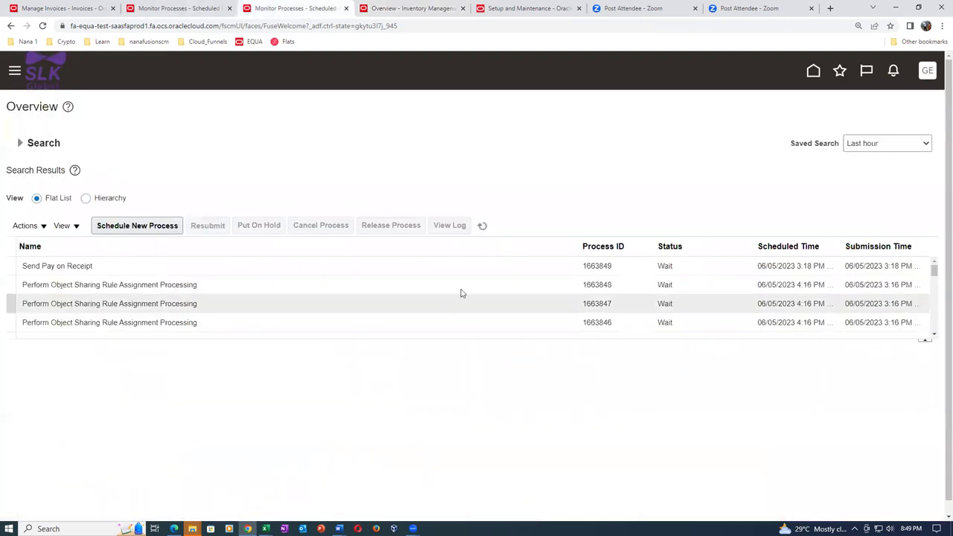
left_click(482, 227)
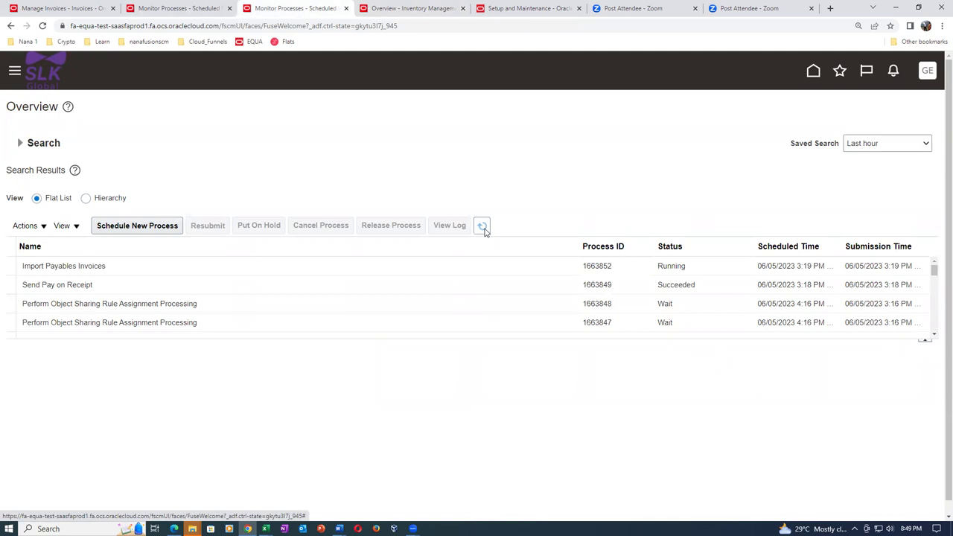
left_click(483, 227)
Step: Back in Inventory Management, open the Return Receipts task from the Receipts tasks
left_click(385, 9)
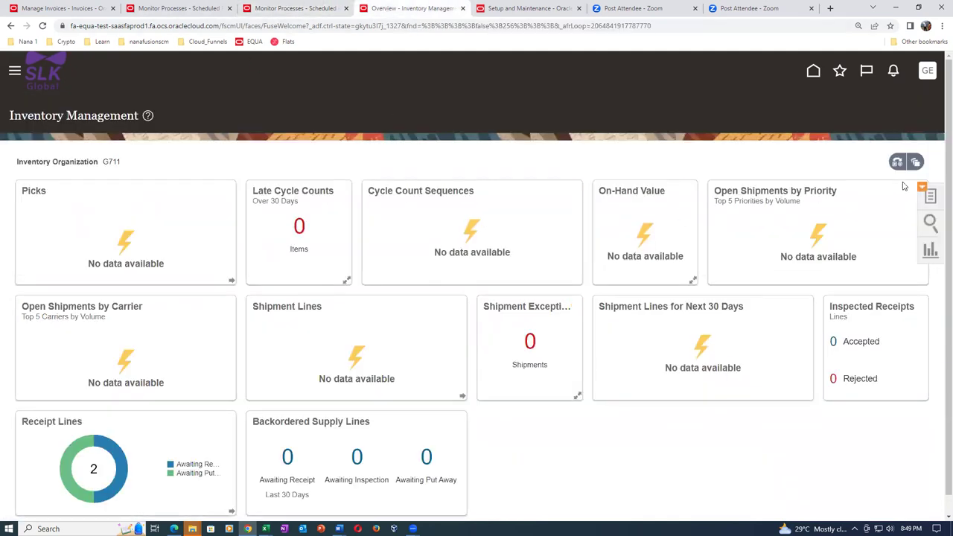
left_click(931, 196)
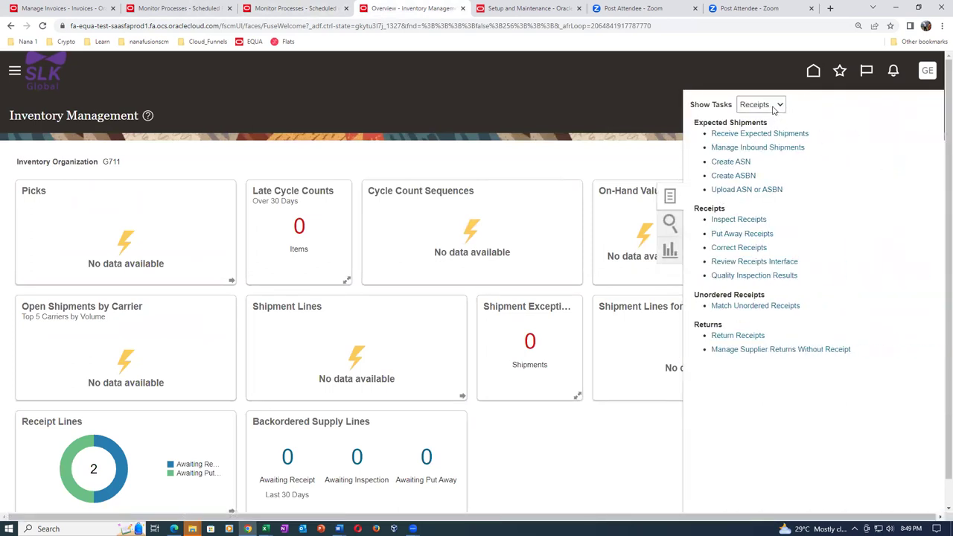
left_click(763, 106)
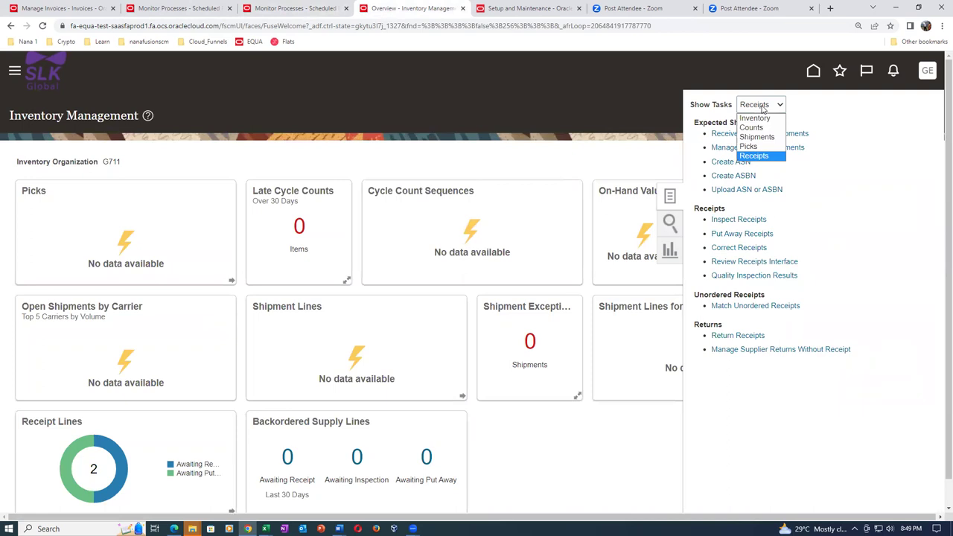
left_click(762, 108)
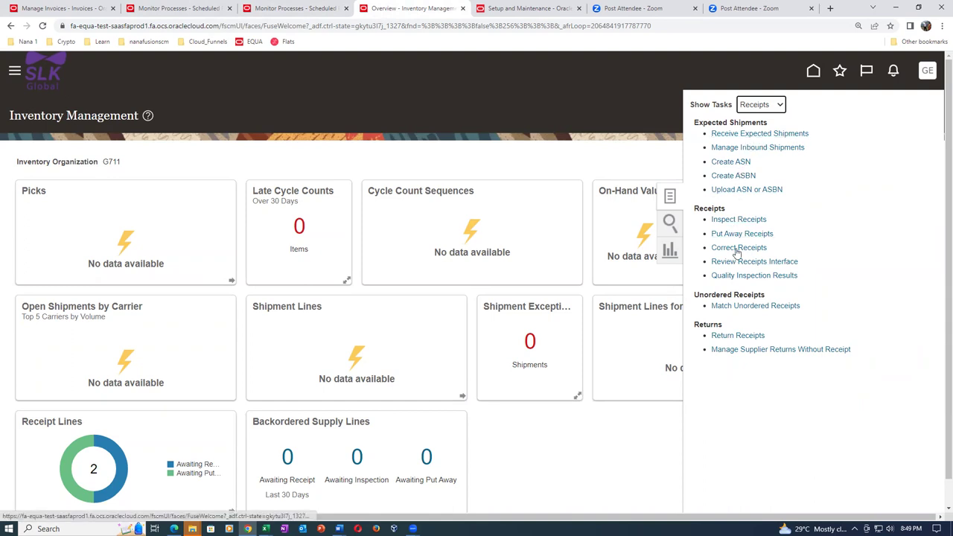
left_click(744, 337)
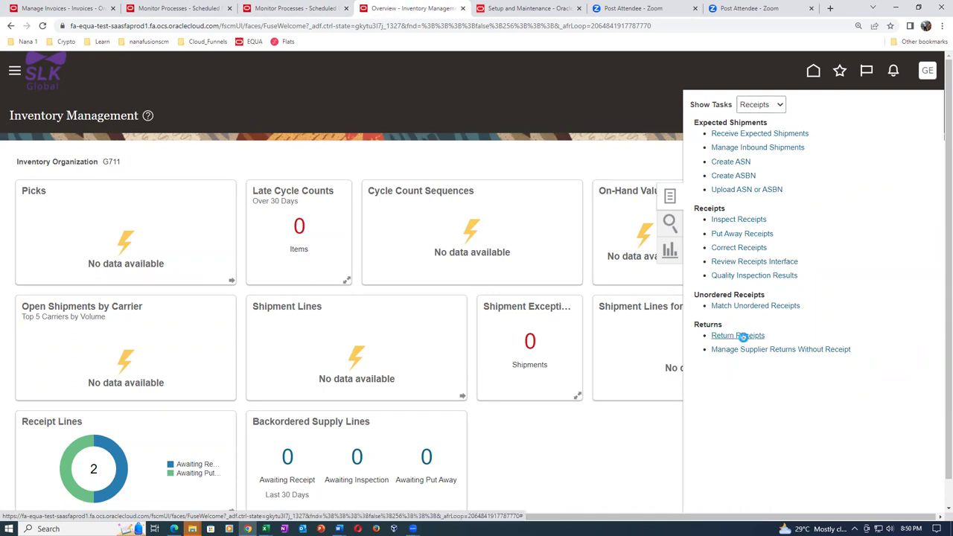
Step: Search for receipt 4003 and start a return for its g711_laptop line
left_click(191, 216)
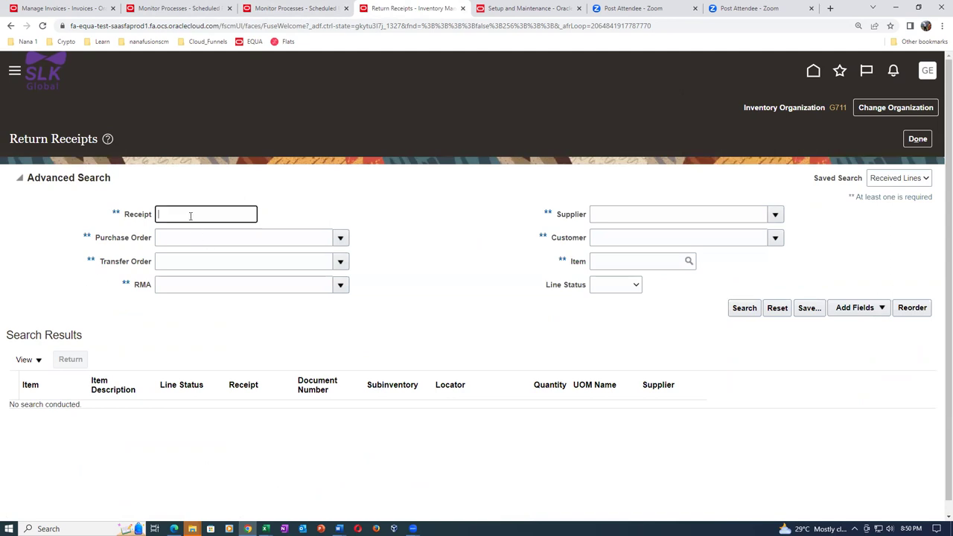
type("4003")
key("Tab")
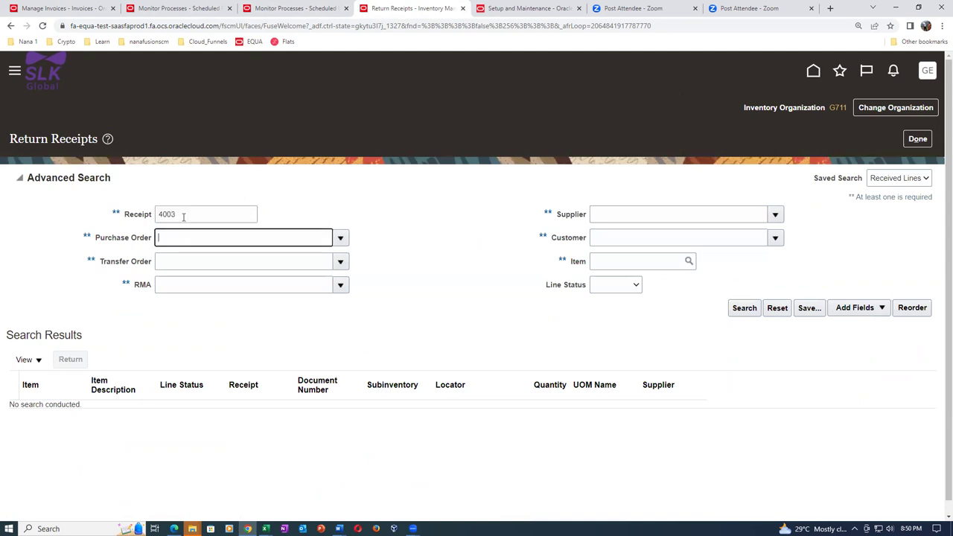
left_click(745, 312)
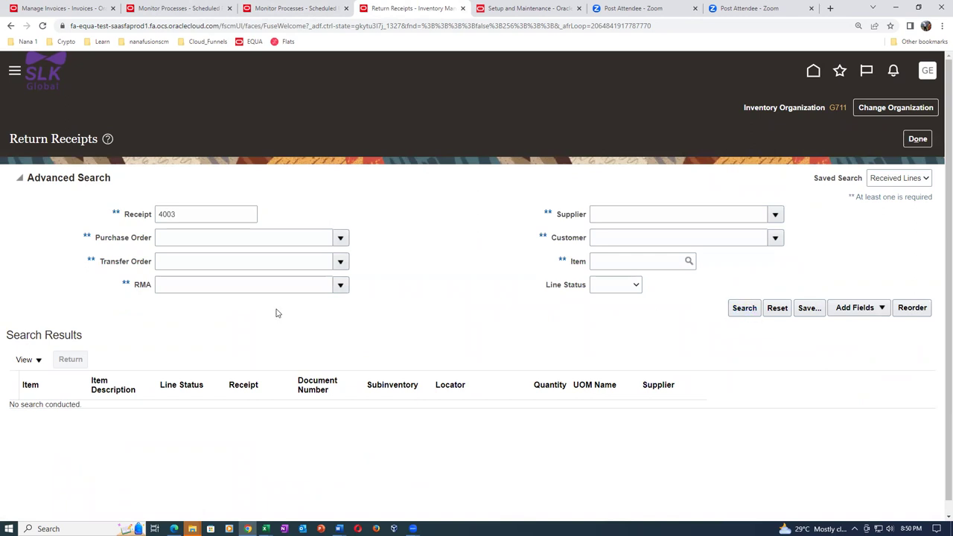
left_click(429, 283)
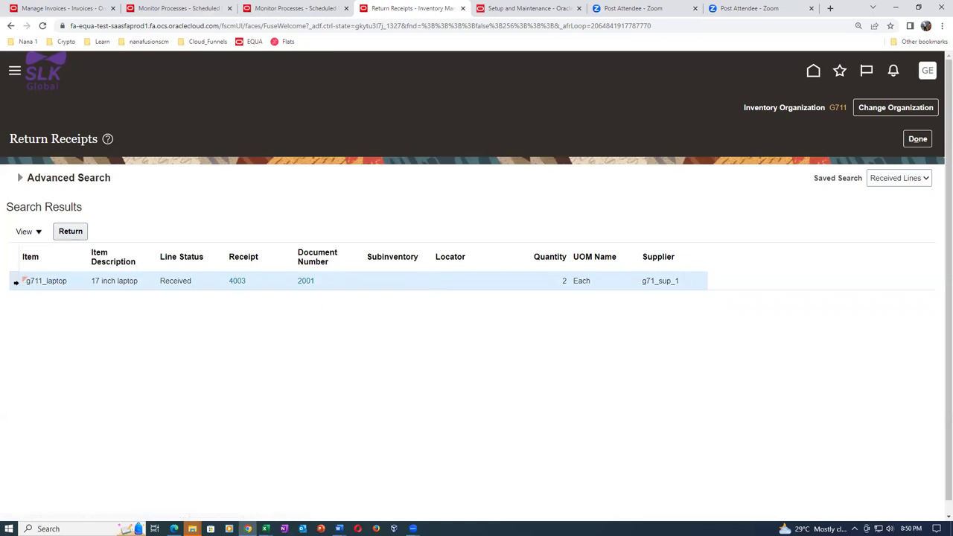
left_click(71, 232)
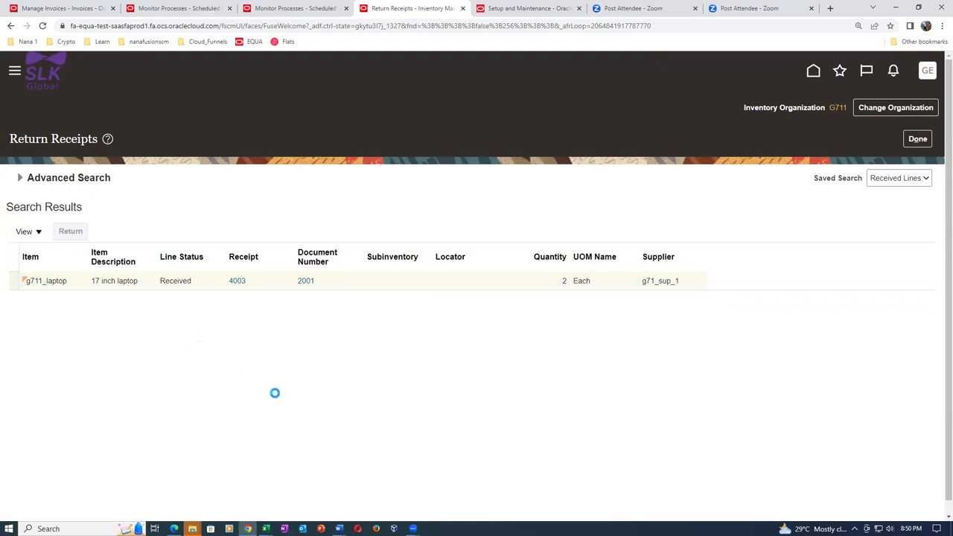
Step: Submit a return to the supplier with quantity 1, RMA 123 and reason a01_defective, keeping the debit memo option selected
left_click(443, 244)
type("1")
key("Tab")
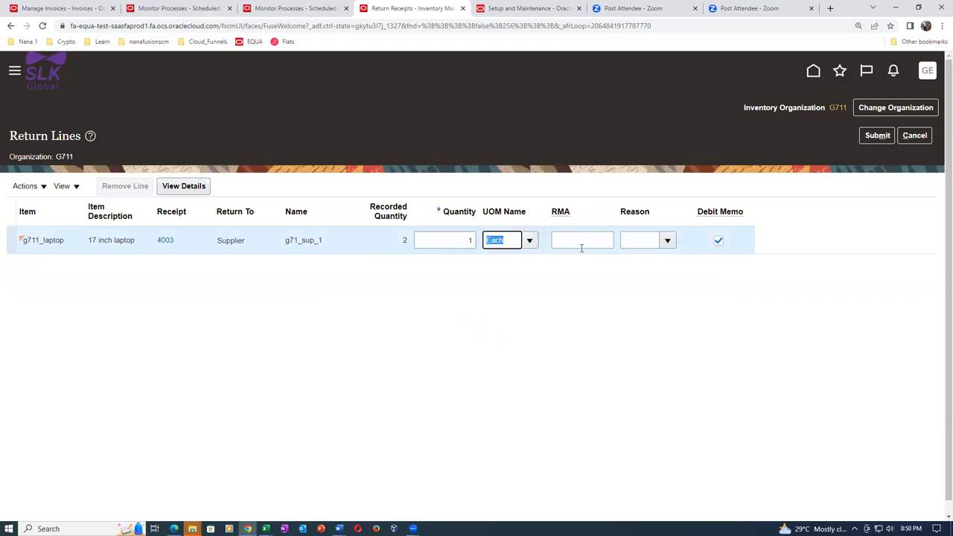
left_click(580, 244)
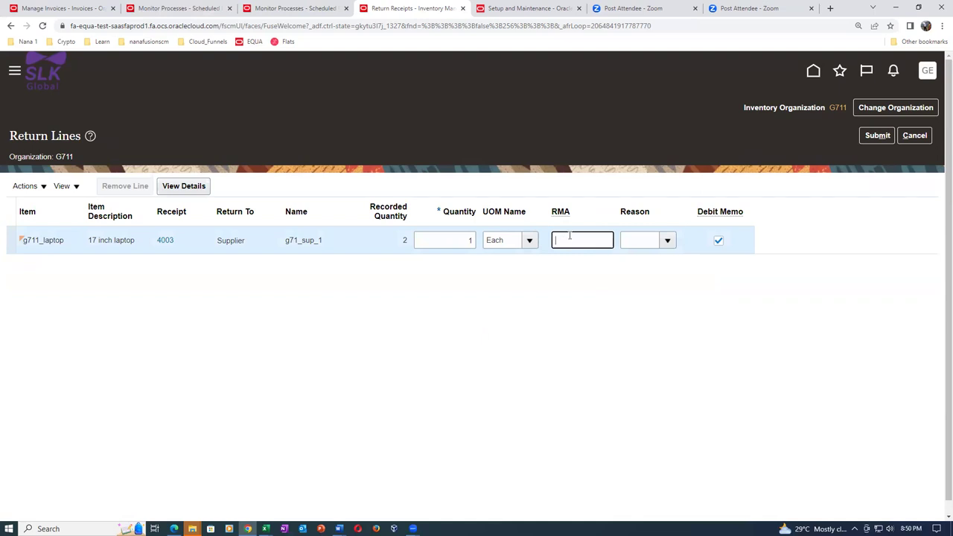
left_click(642, 242)
left_click(668, 242)
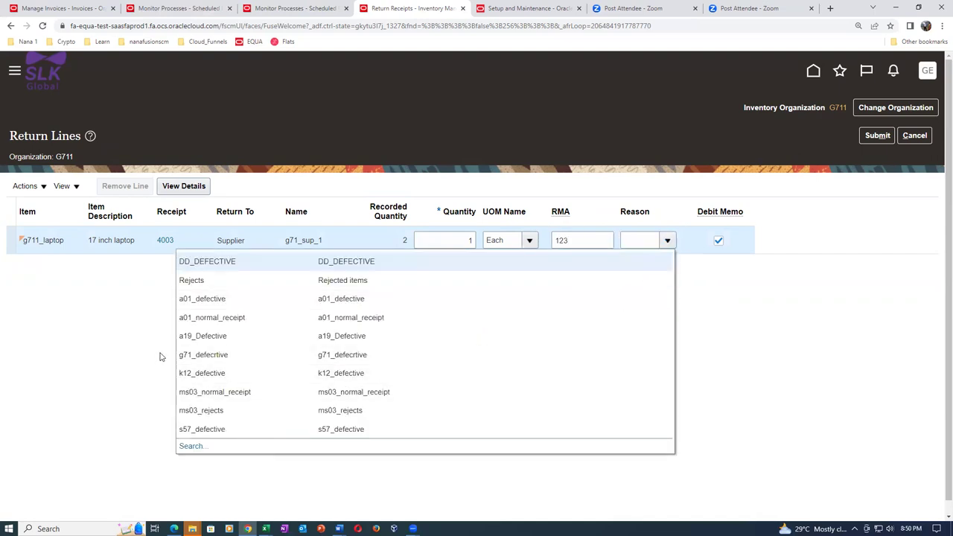
left_click(240, 300)
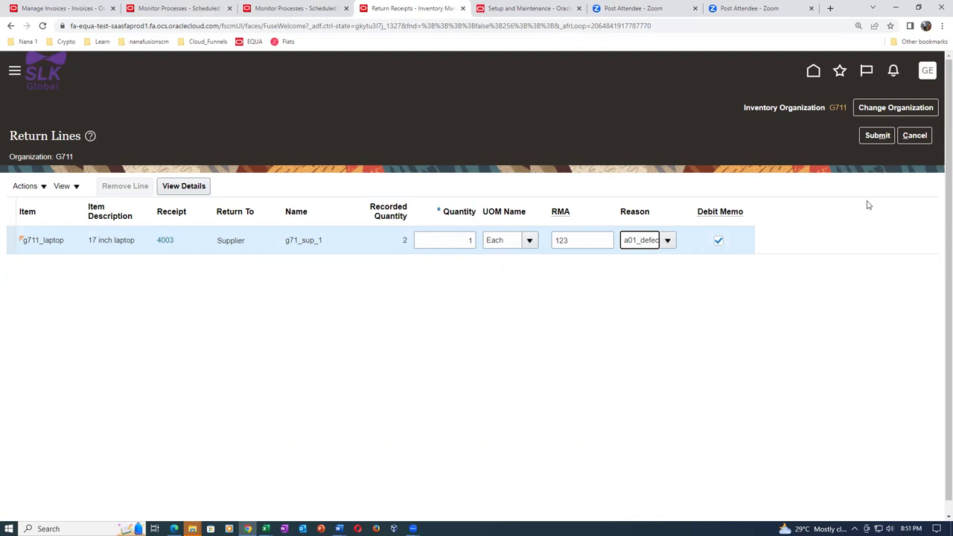
left_click(878, 135)
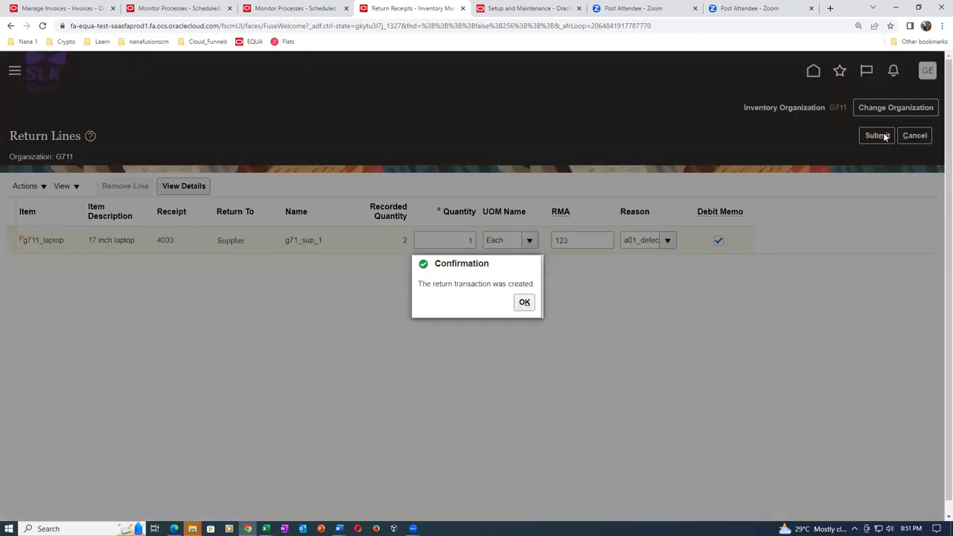
left_click(524, 304)
Step: In Manage Invoices, search again for supplier g71_sup_1's invoices over a 3-day period and examine the debit memo's row
left_click(56, 9)
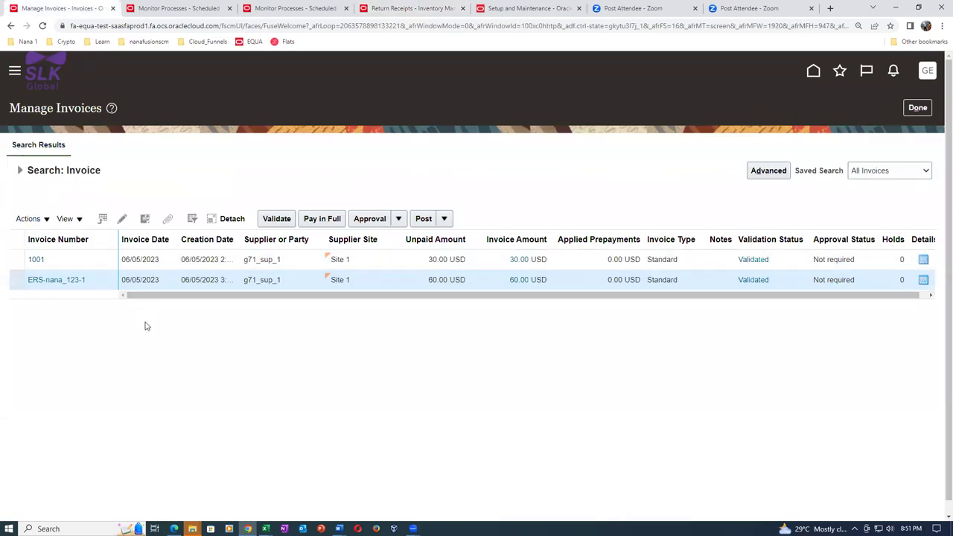
left_click(20, 171)
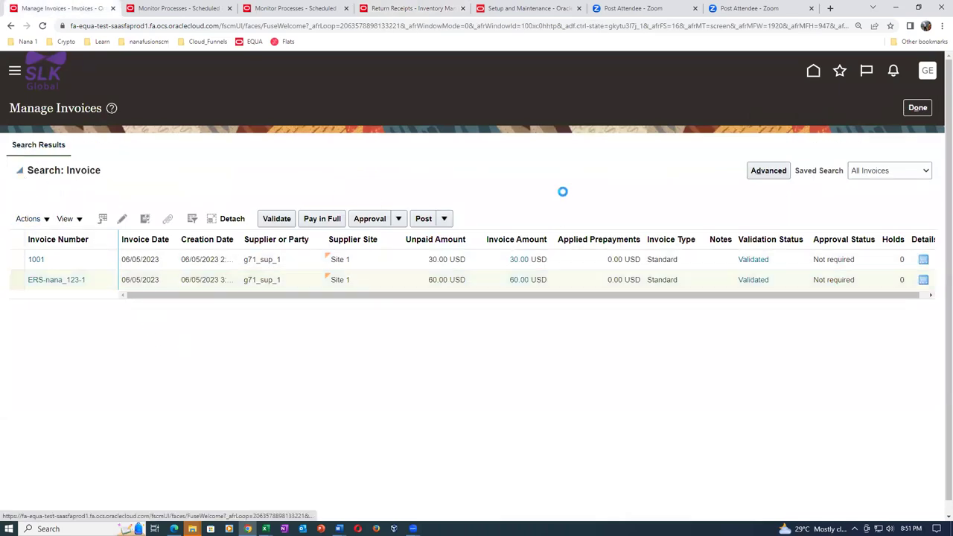
left_click(850, 324)
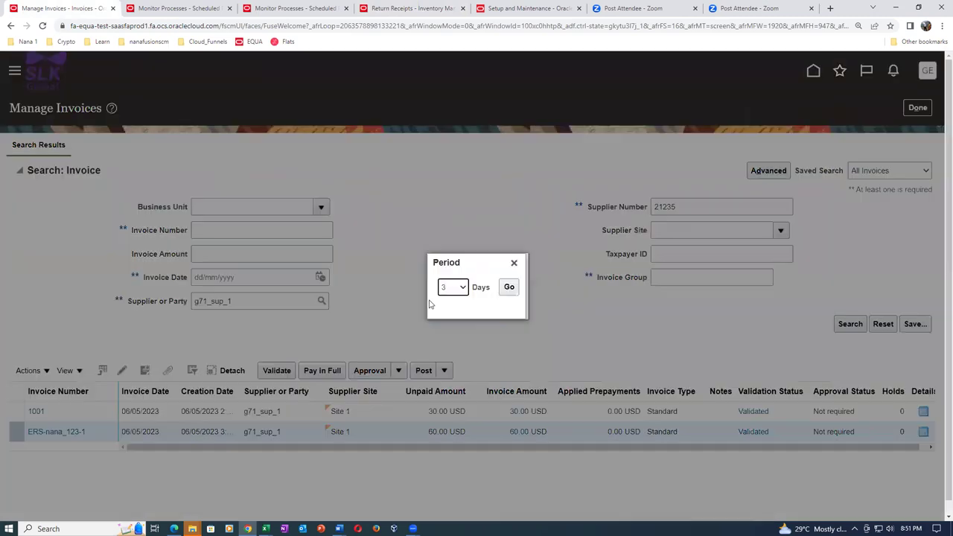
left_click(507, 288)
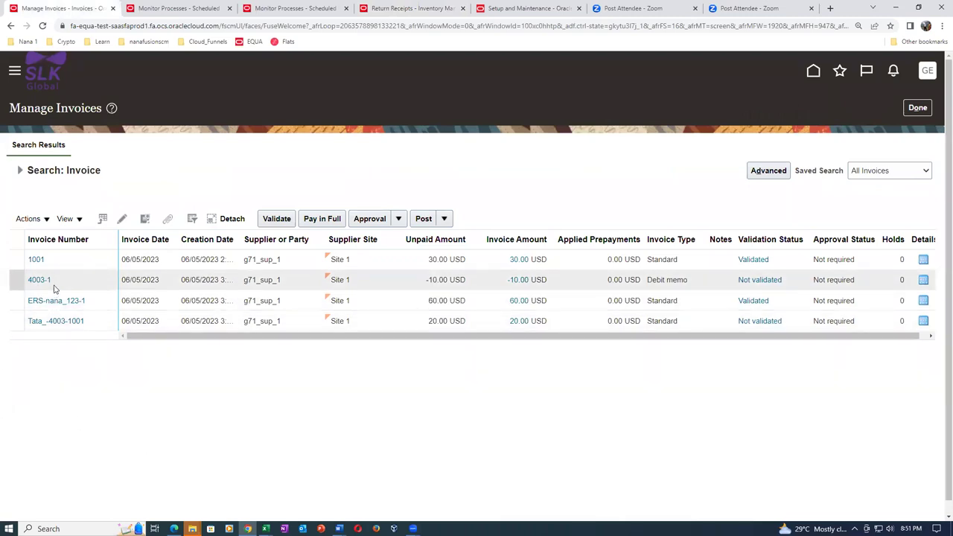
left_click(696, 281)
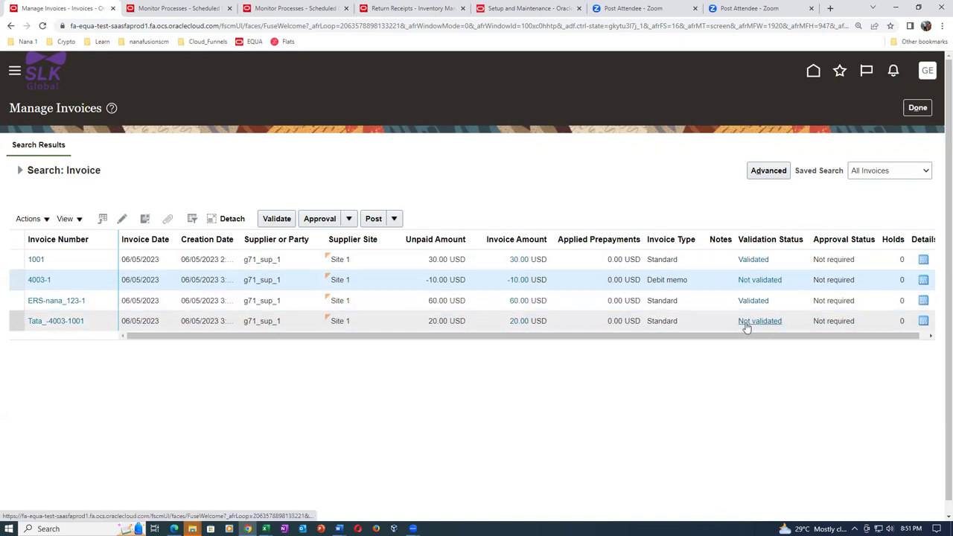
left_click(256, 402)
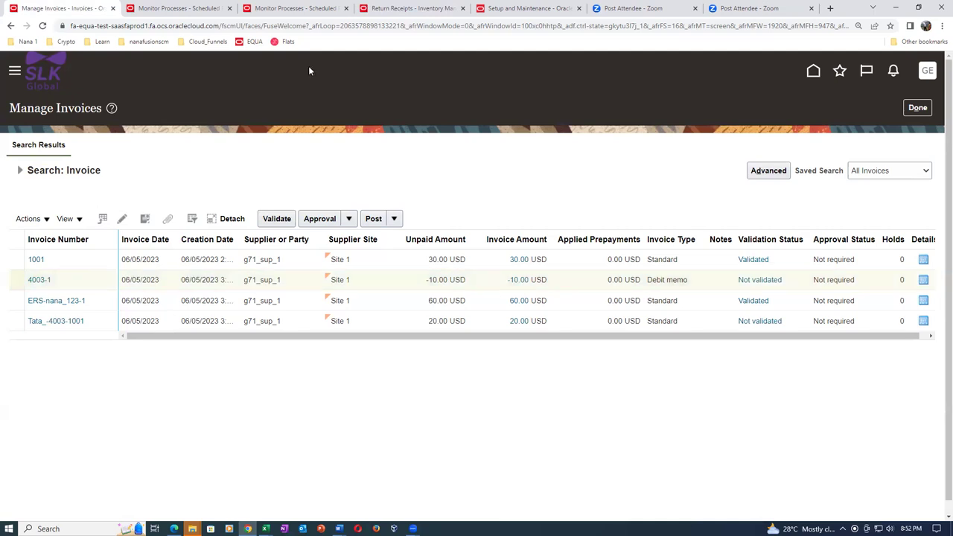
Step: Switch to the Purchase Orders work area in Edge and create a purchase order for supplier g71_sup_1
left_click(302, 9)
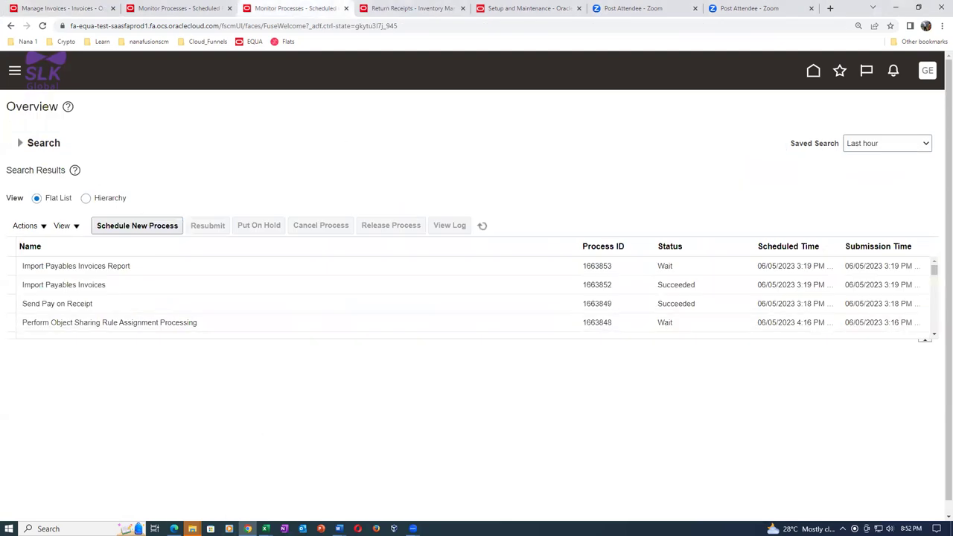
left_click(173, 528)
left_click(910, 175)
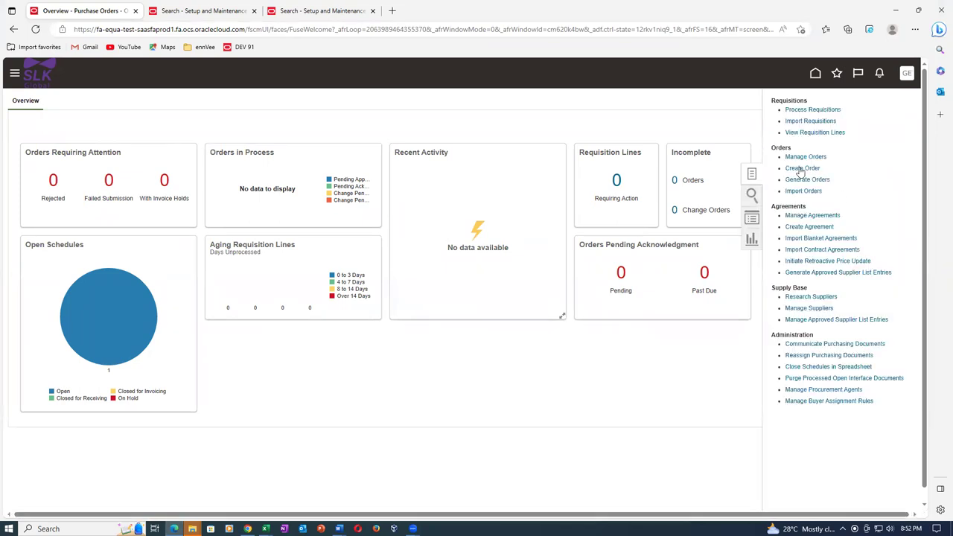
left_click(802, 168)
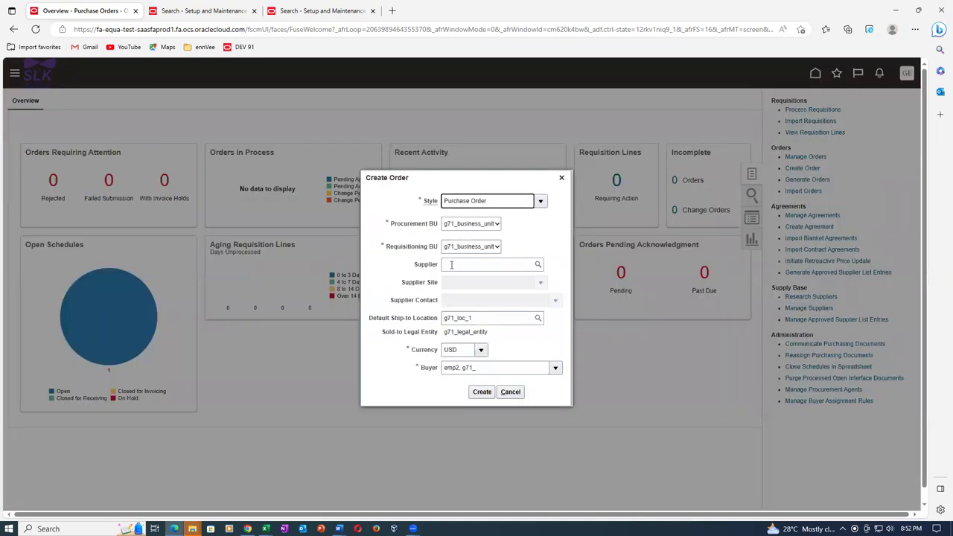
left_click(447, 264)
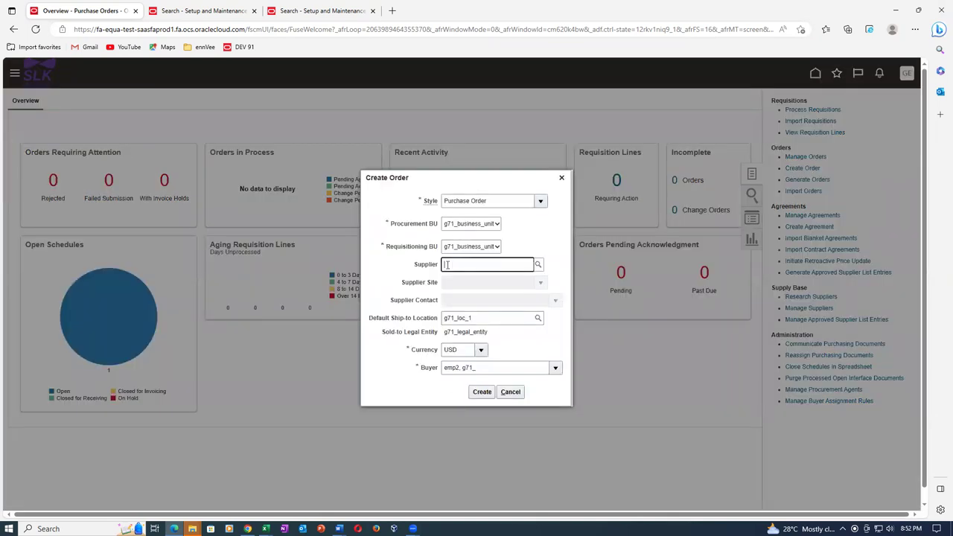
type("g71")
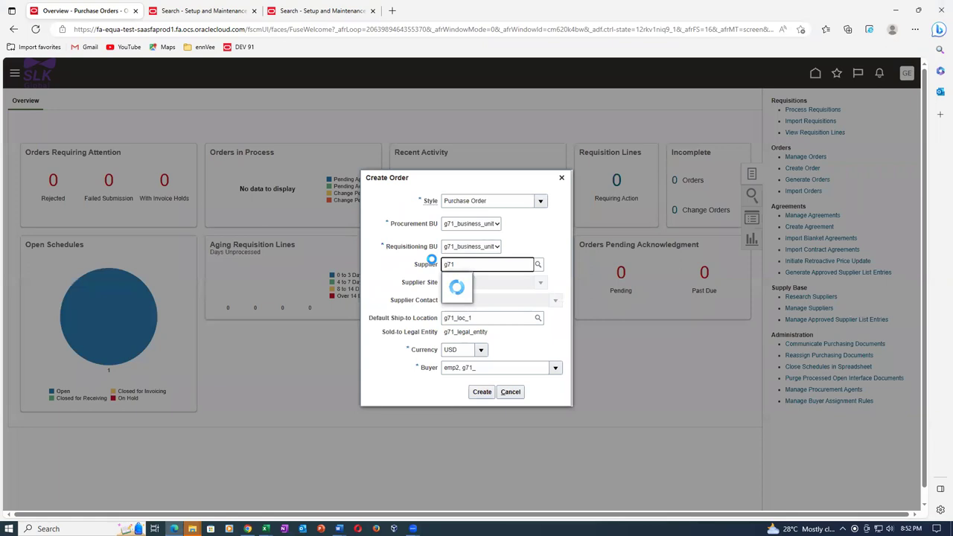
left_click(460, 284)
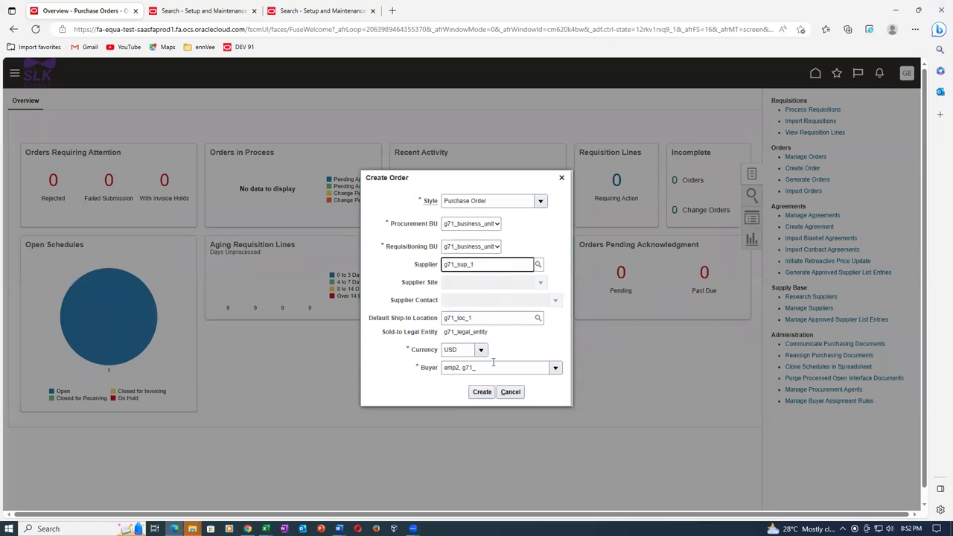
left_click(481, 392)
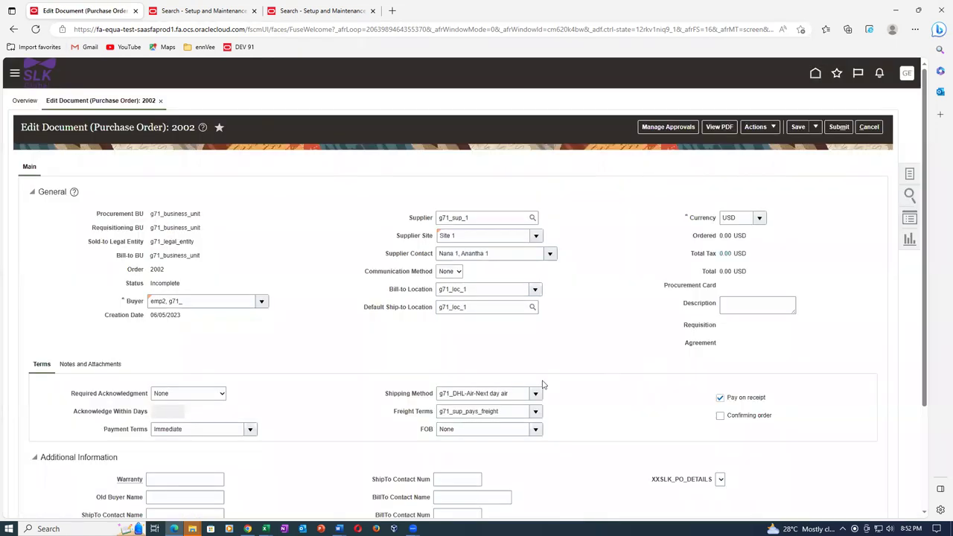
Step: Check the order's default ship-to location and add a goods line for item g714_expense_item
scroll(542, 384, "down", 2)
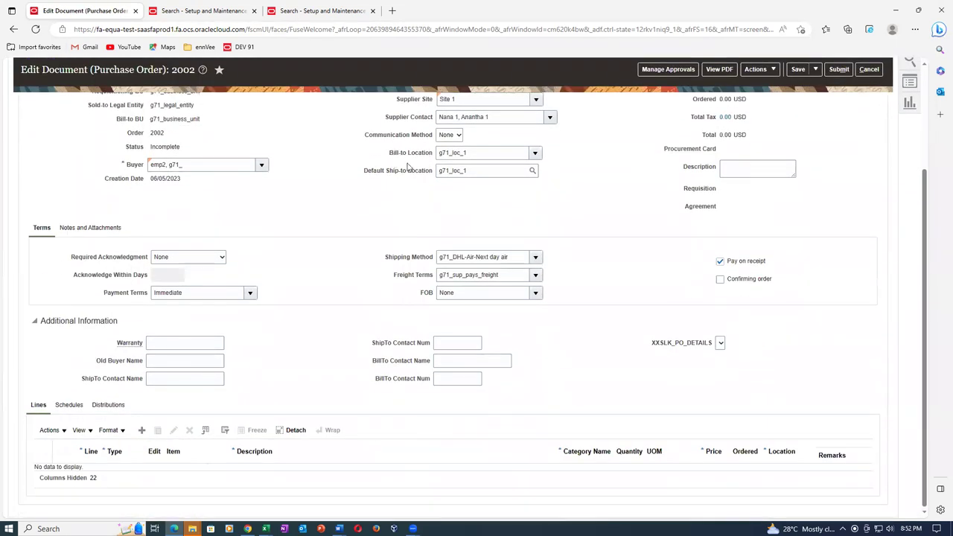
double_click(484, 170)
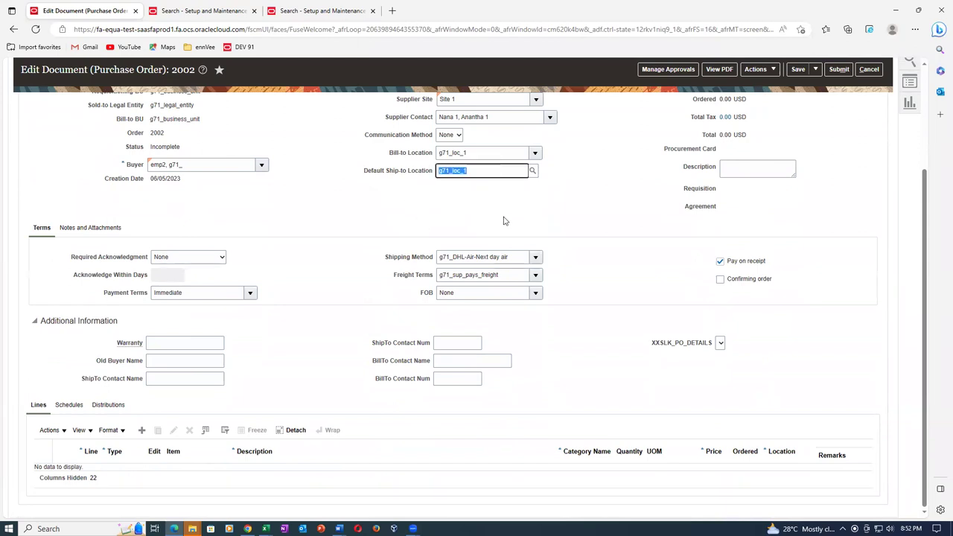
left_click(436, 201)
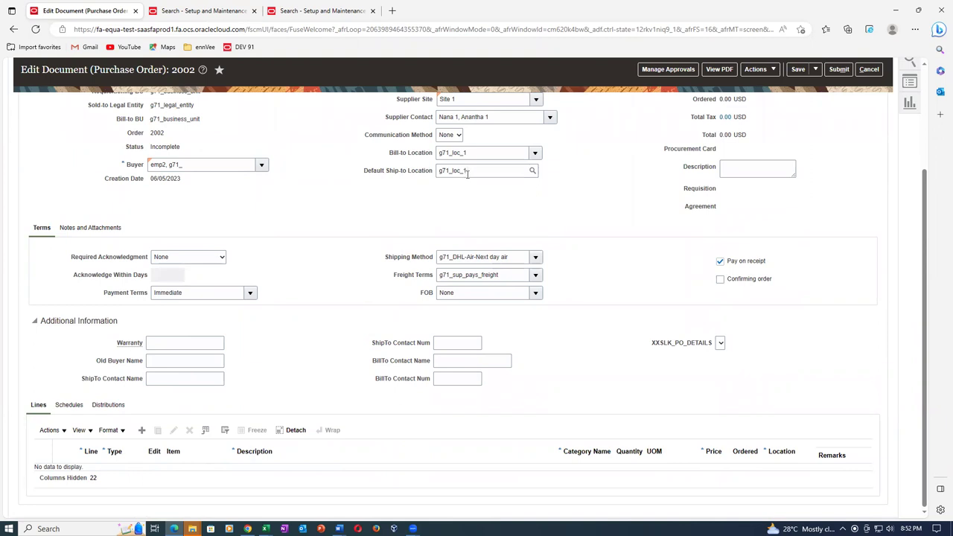
left_click_drag(478, 170, 437, 171)
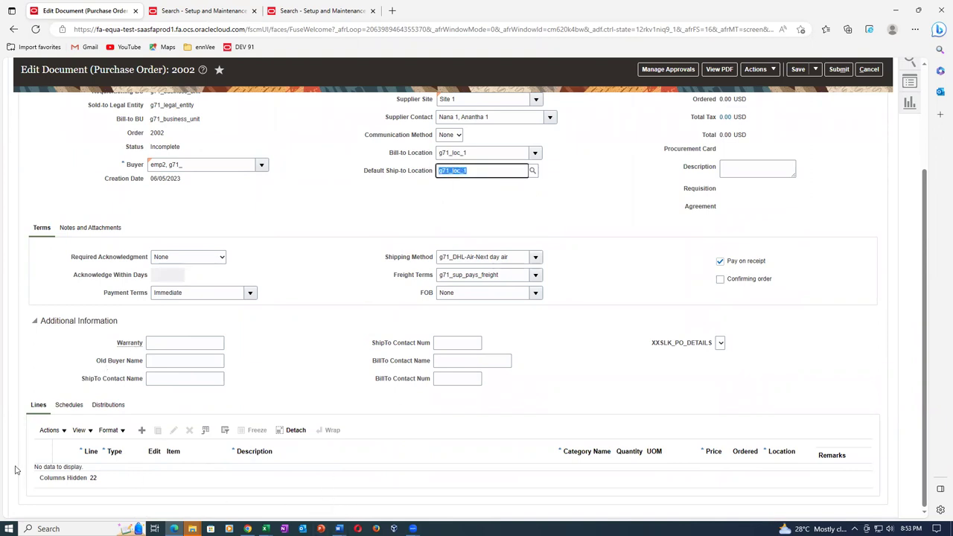
left_click(142, 429)
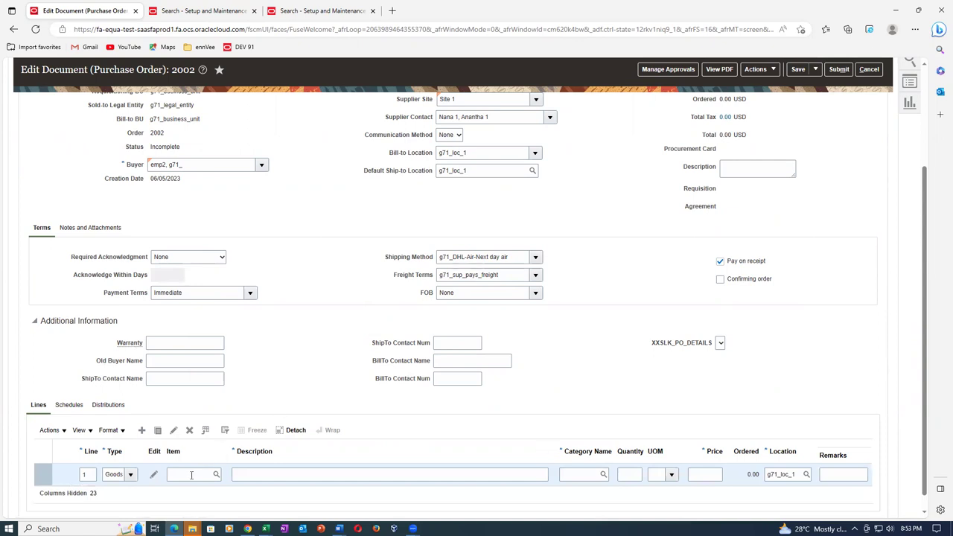
left_click(191, 475)
type("g7104")
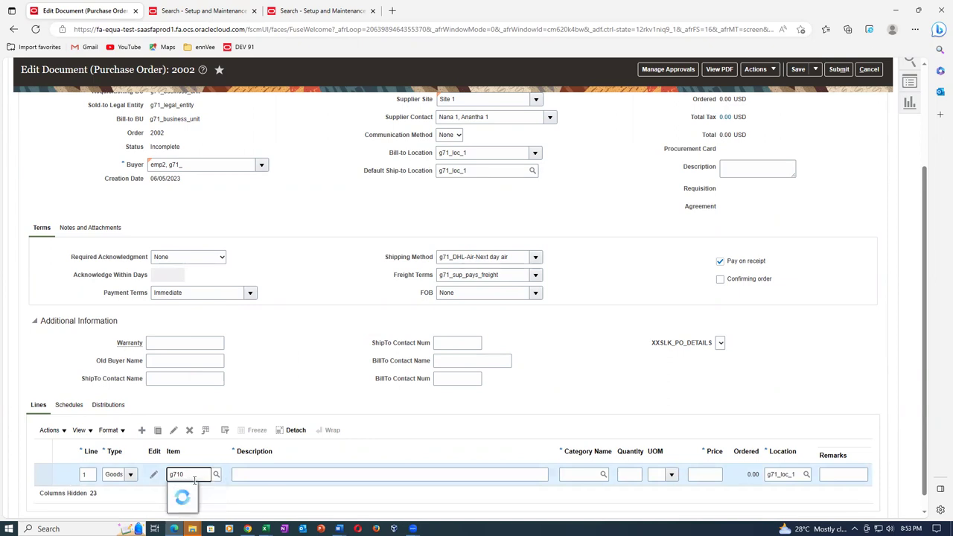
key("BackSpace")
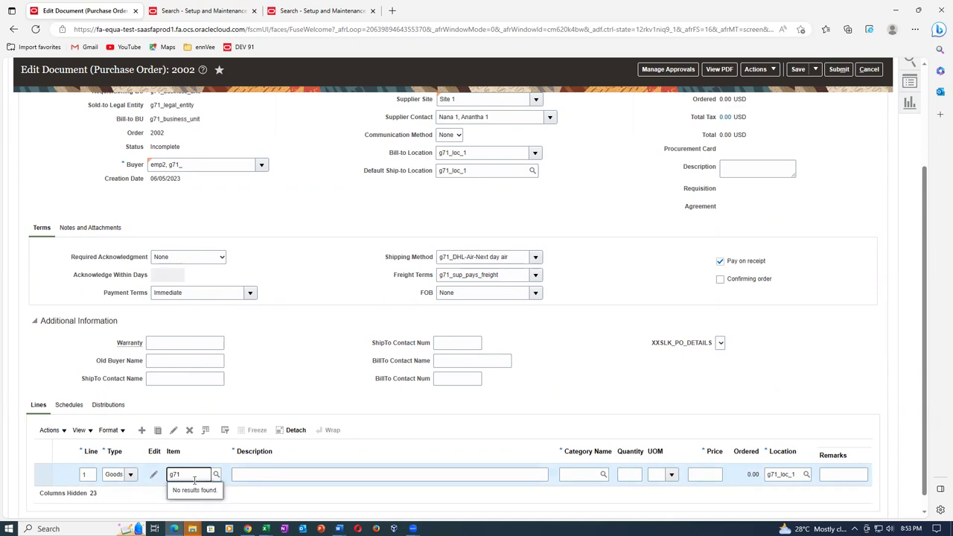
type("4")
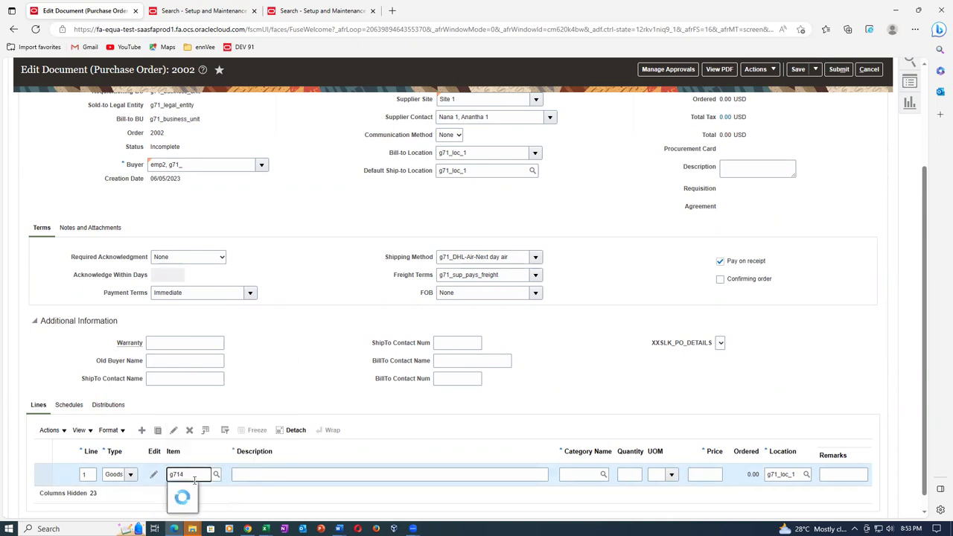
left_click(191, 490)
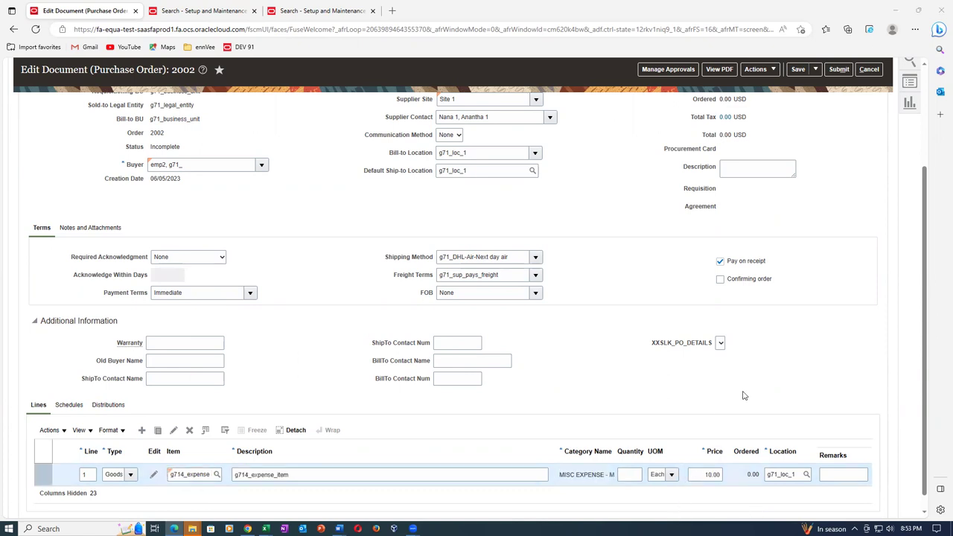
Step: Set the g714_expense_item line's quantity to 10 and save the purchase order
scroll(607, 455, "up", 3)
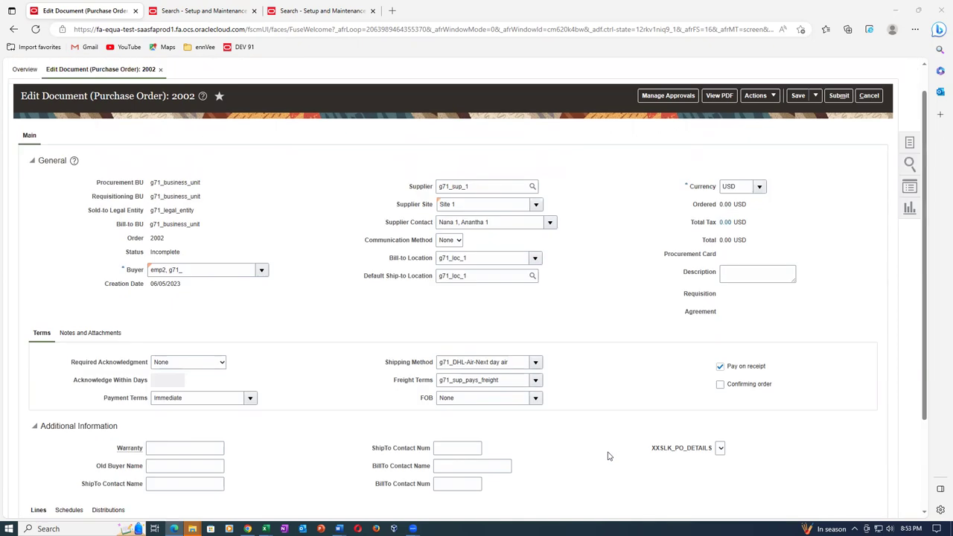
left_click(798, 126)
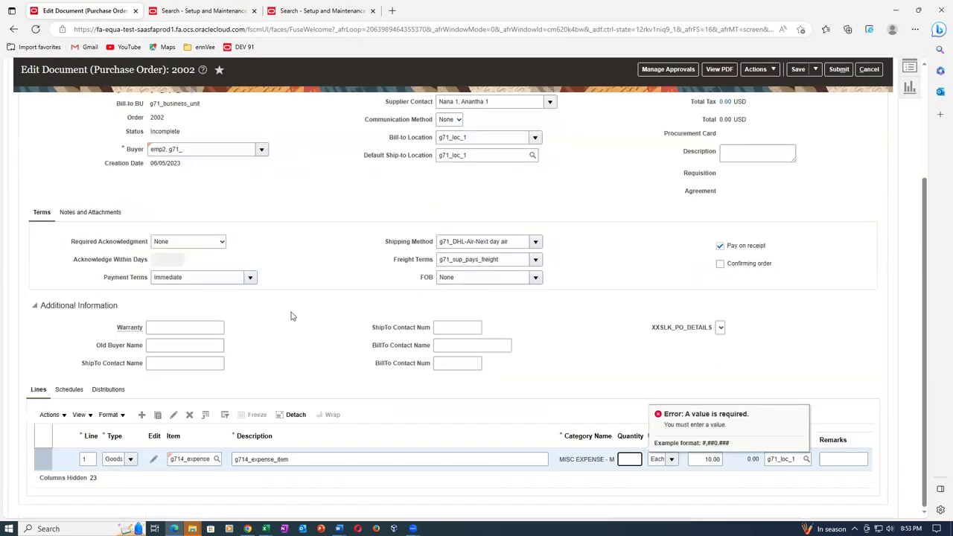
left_click(102, 393)
key("Tab")
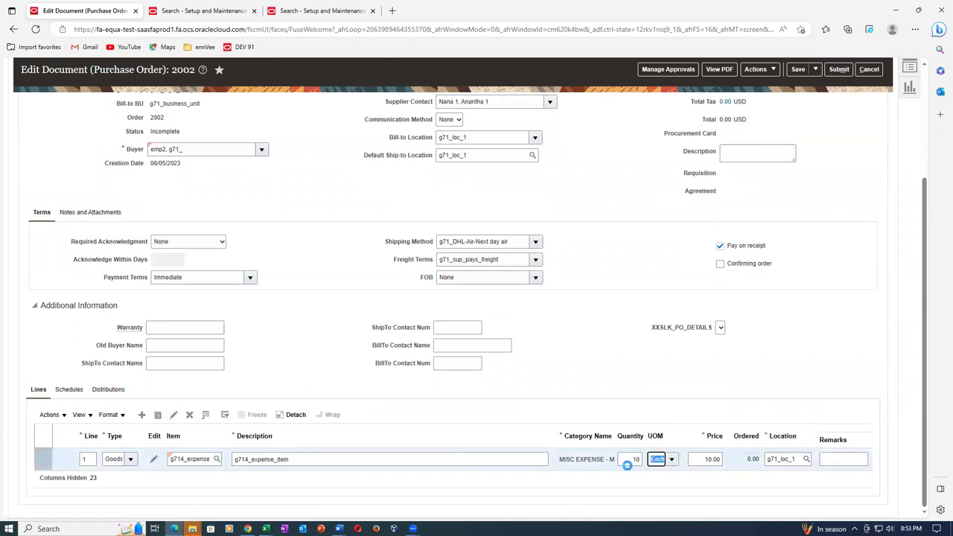
left_click(799, 70)
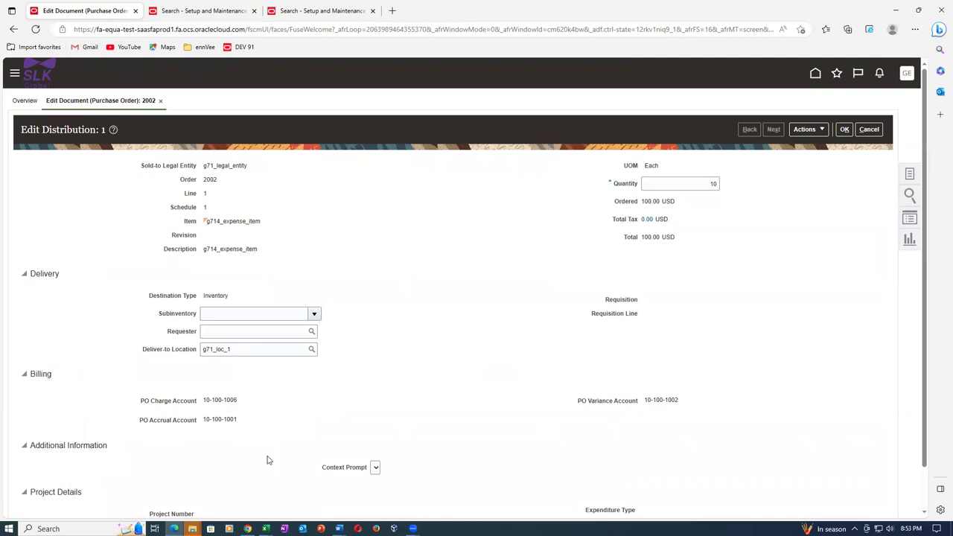
Step: In the expense line's distribution, examine the segments of the PO charge account and return to the order
left_click(204, 401)
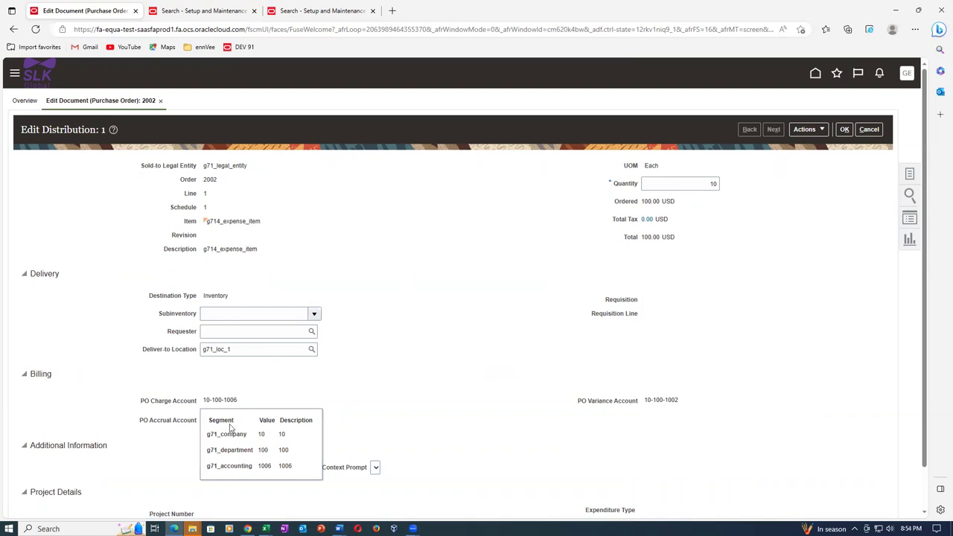
left_click(339, 396)
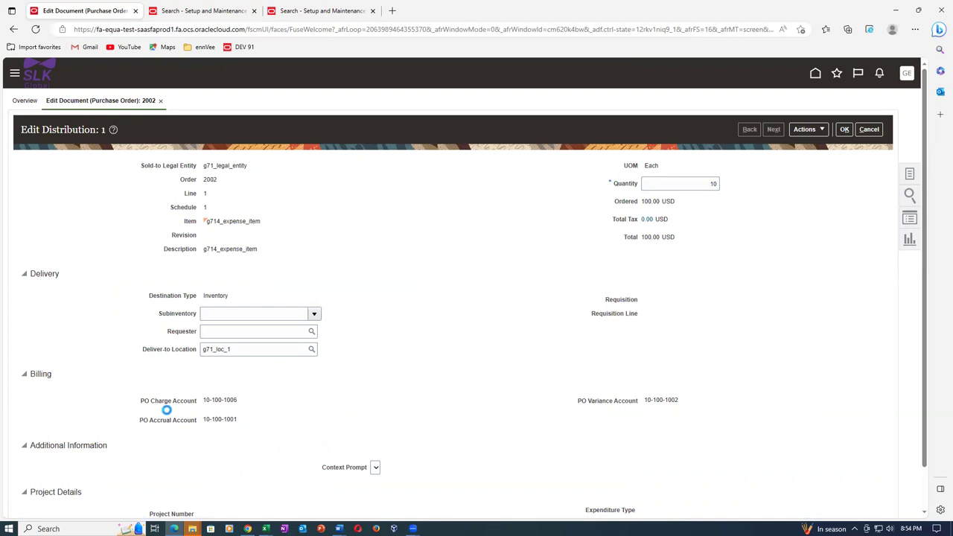
left_click(846, 129)
scroll(451, 257, "down", 5)
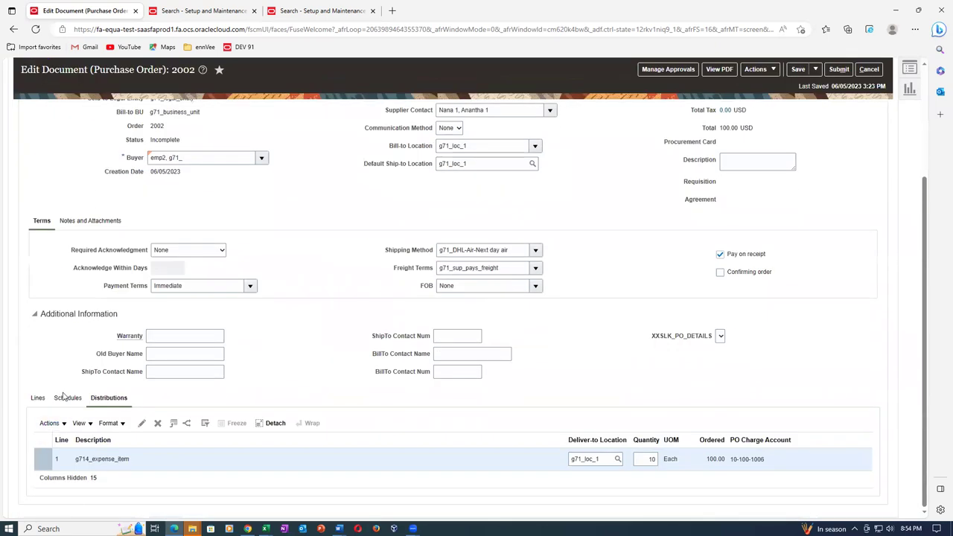
Step: Show the order's schedules and review row 6, the organization-level expense account, in the Fusion Purchasing Accounting Word document
left_click(67, 398)
key("alt+Tab")
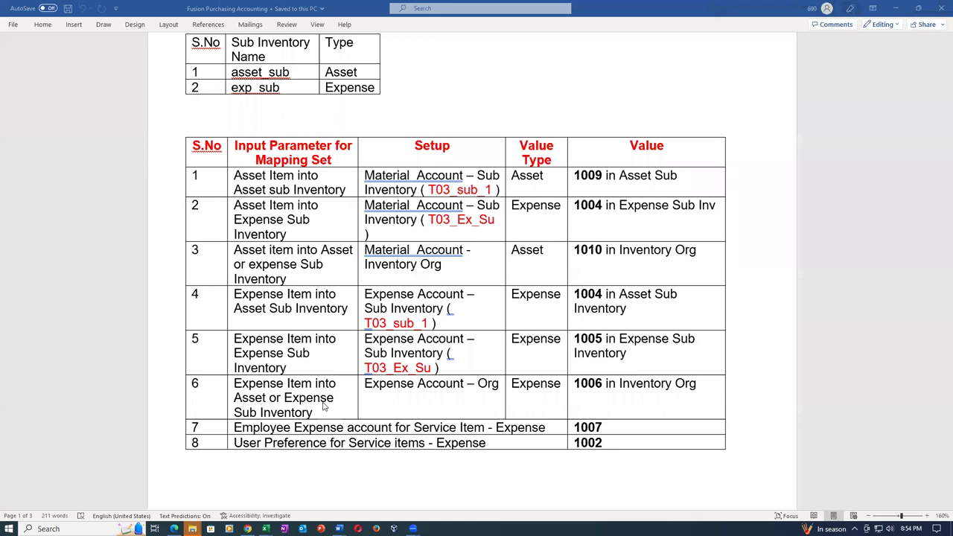
left_click(168, 399)
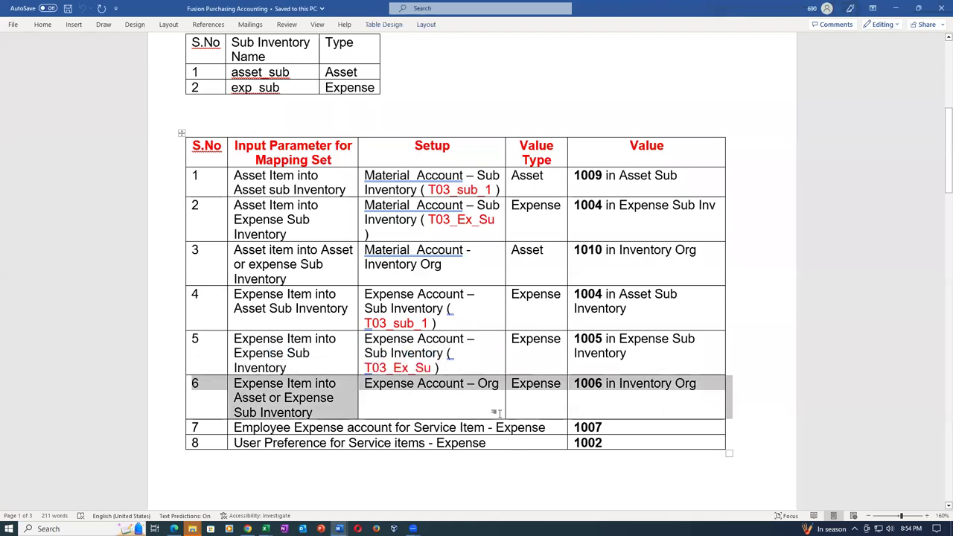
left_click(470, 403)
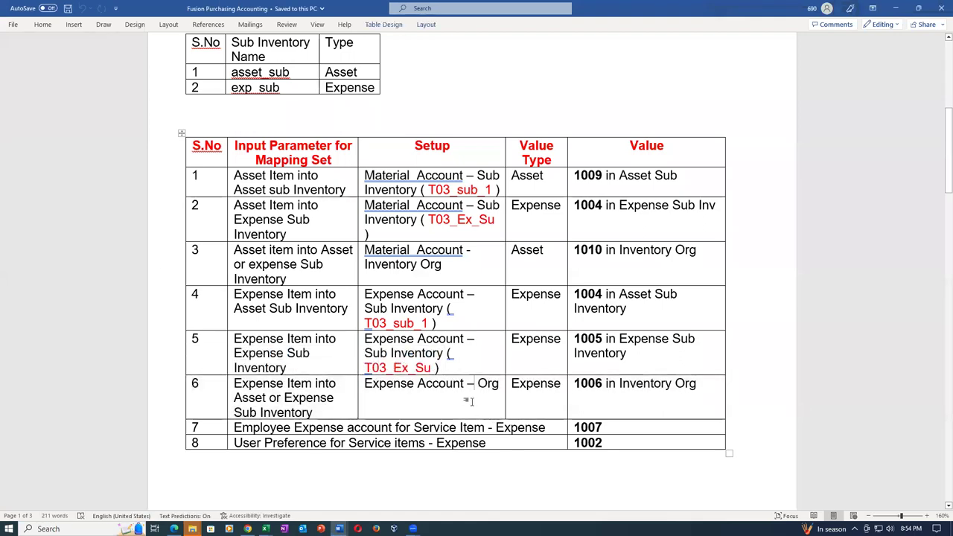
key("alt+Tab")
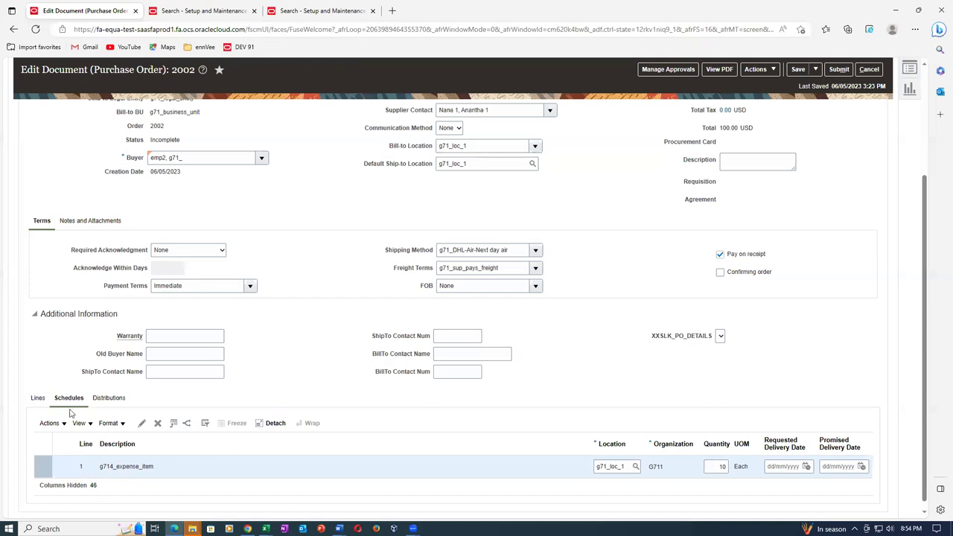
Step: Set the expense line's schedule subinventory to exp_sub, checking the choice against the expense subinventory row in the Word mapping table
left_click(142, 424)
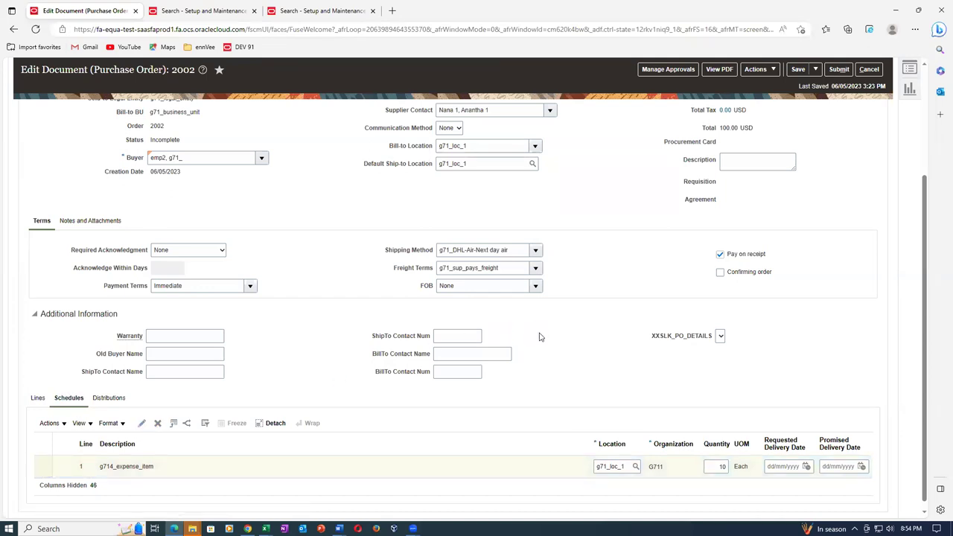
scroll(540, 339, "down", 2)
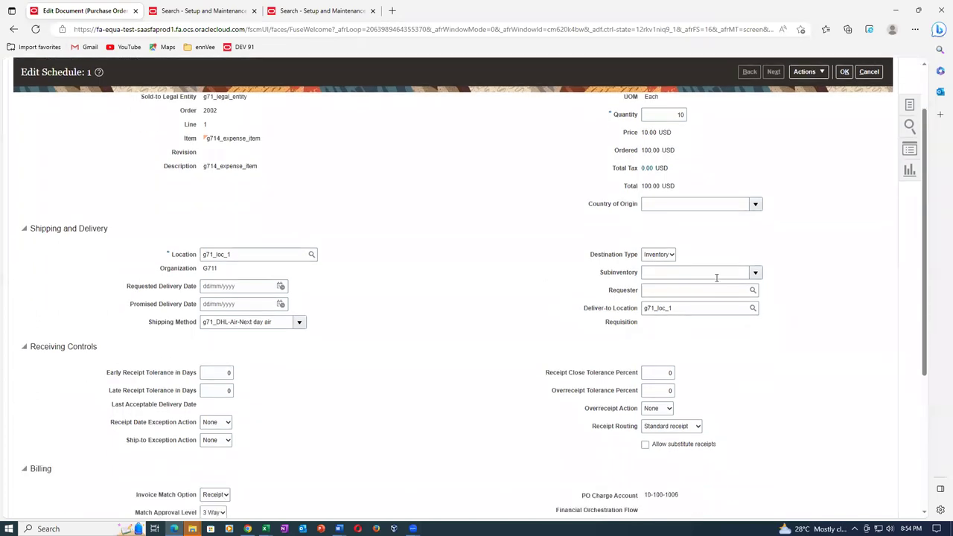
left_click(755, 272)
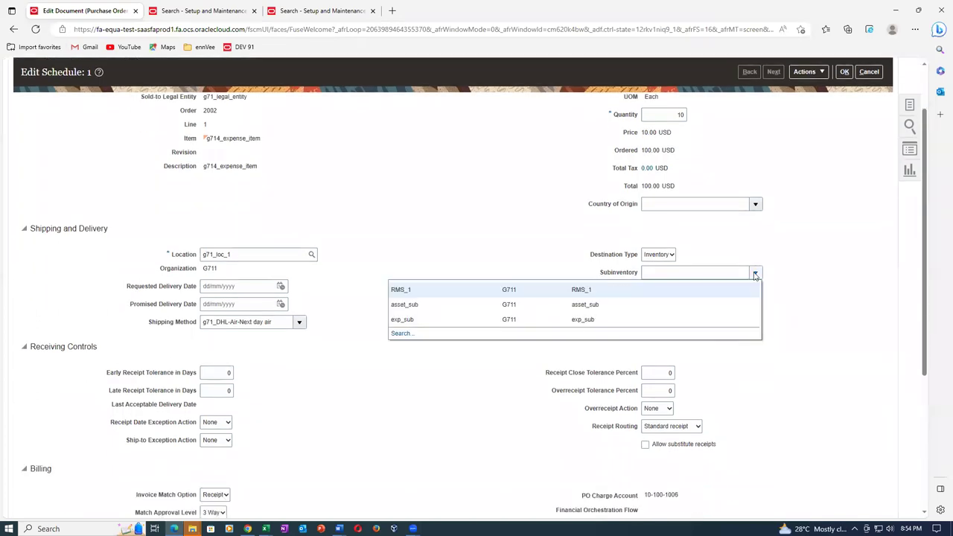
left_click(470, 325)
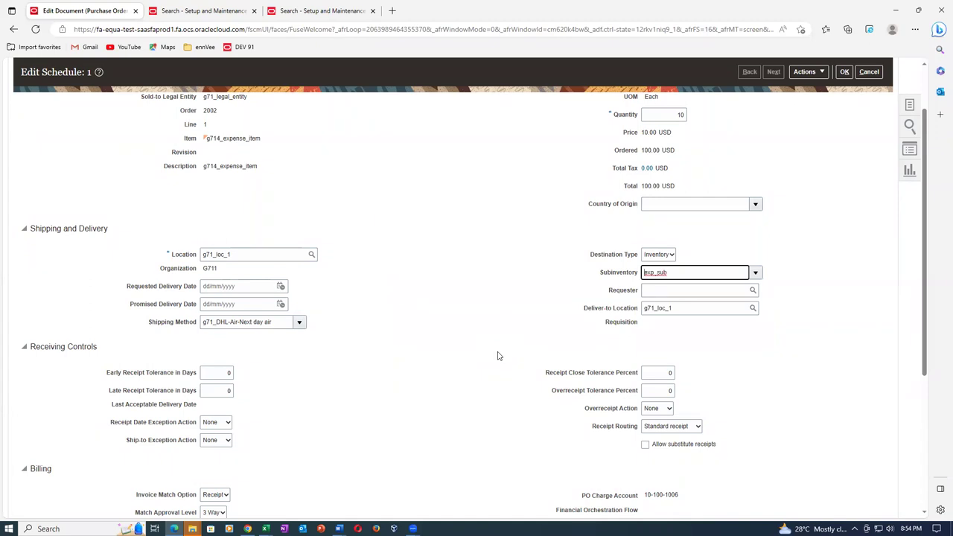
key("alt+Tab")
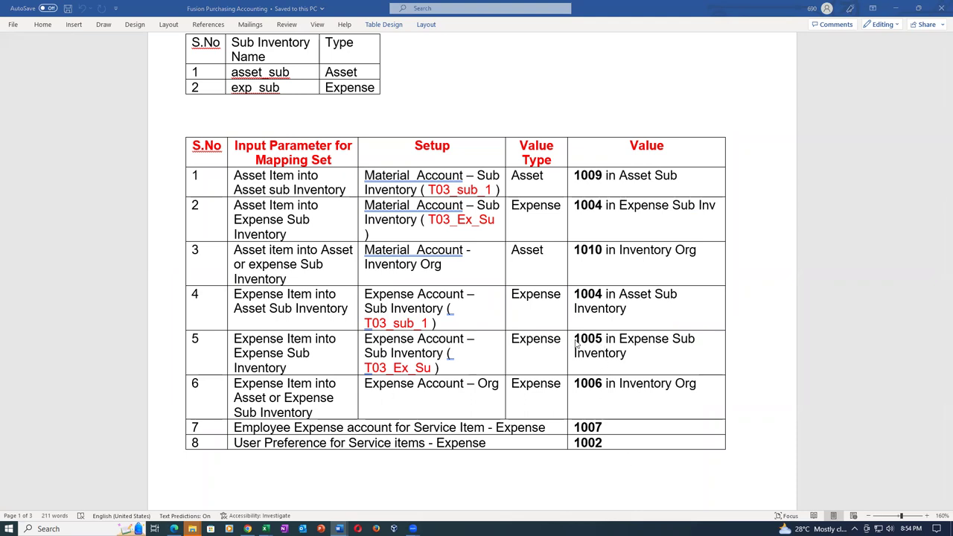
key("alt+Tab")
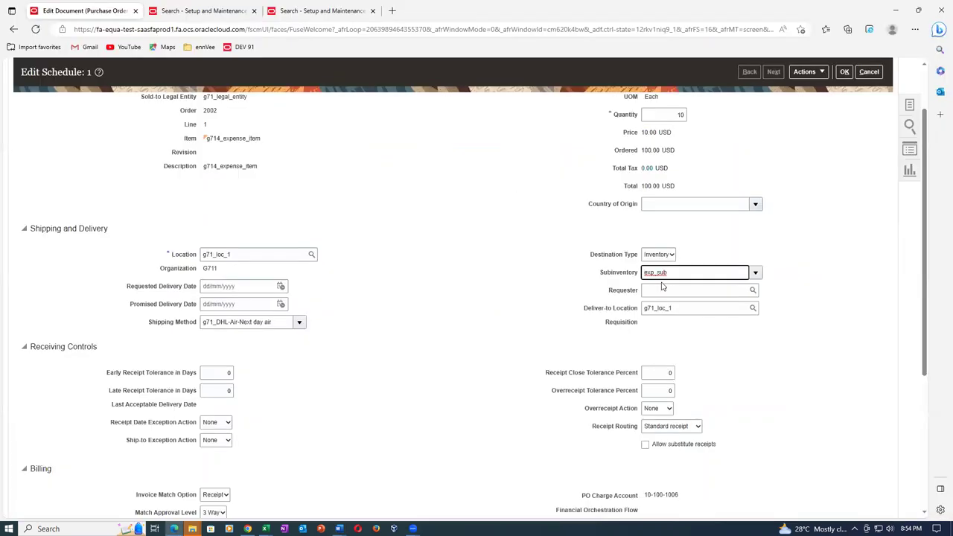
left_click(847, 130)
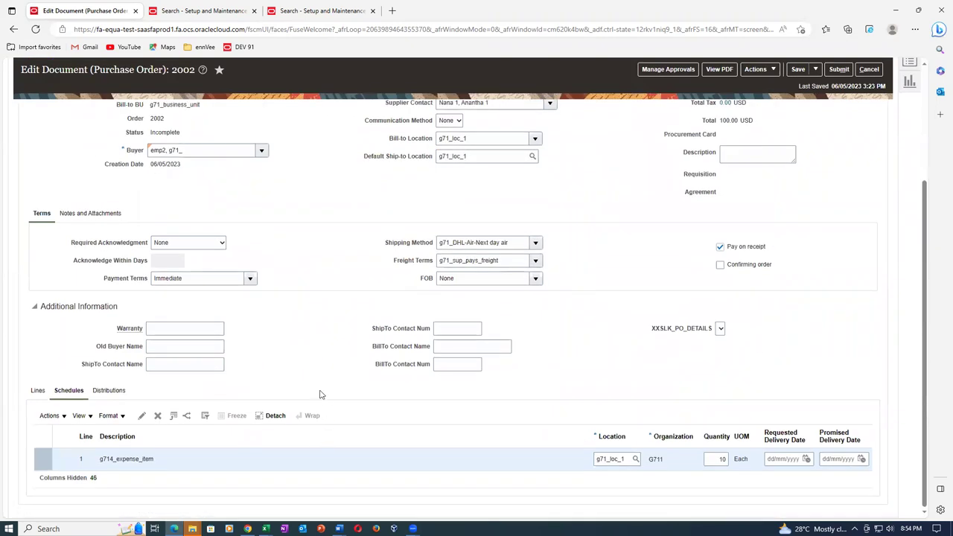
Step: Rebuild the accounts on the g714_expense_item distribution, check the PO charge account, and confirm the distribution
left_click(110, 392)
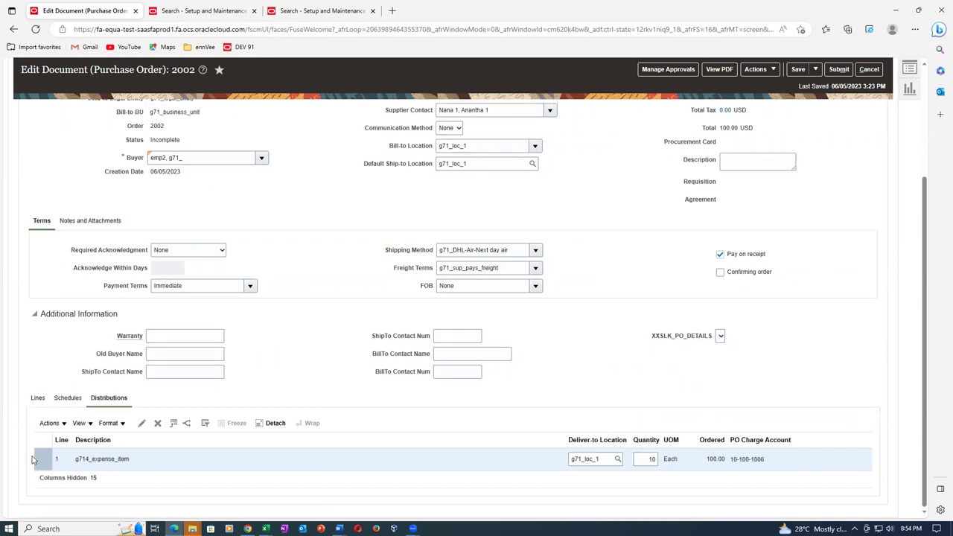
left_click(141, 423)
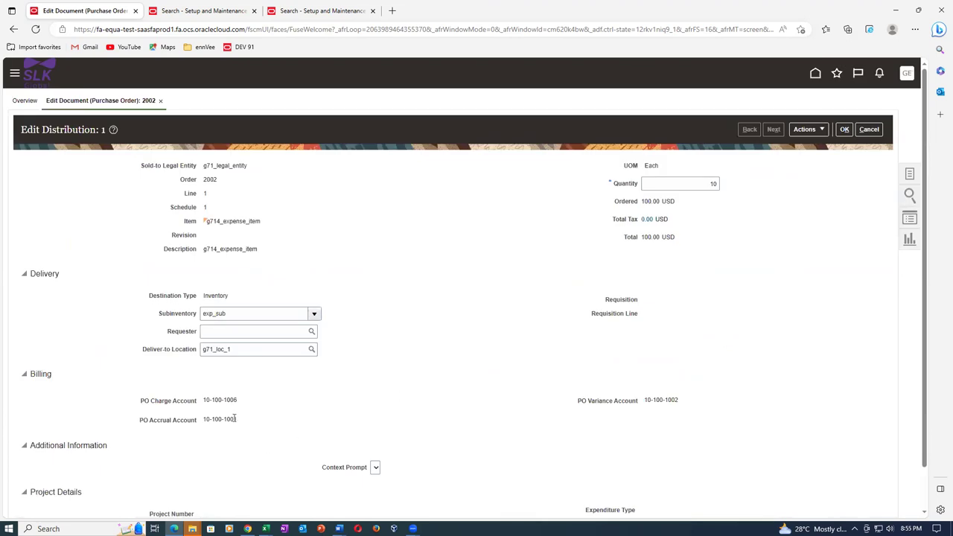
mouse_move(242, 398)
left_click(804, 130)
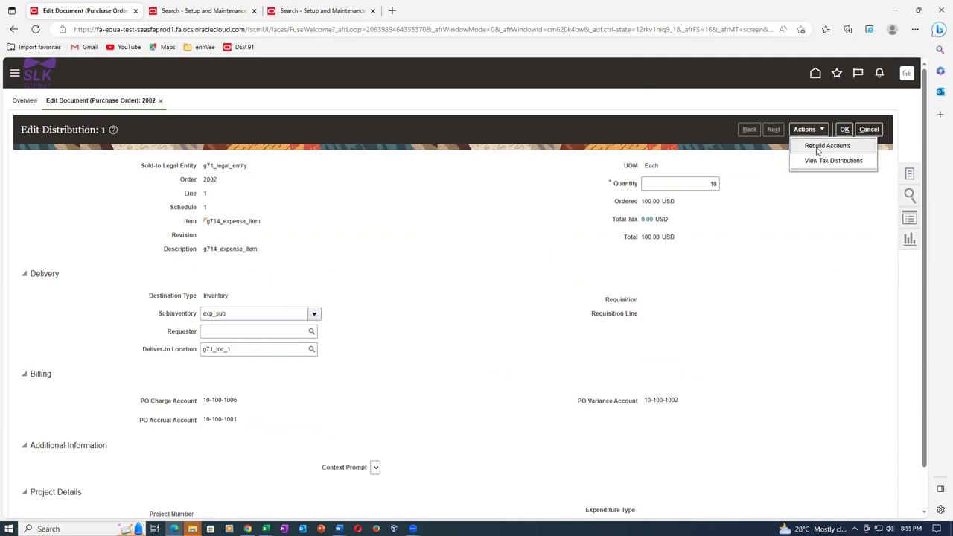
left_click(818, 147)
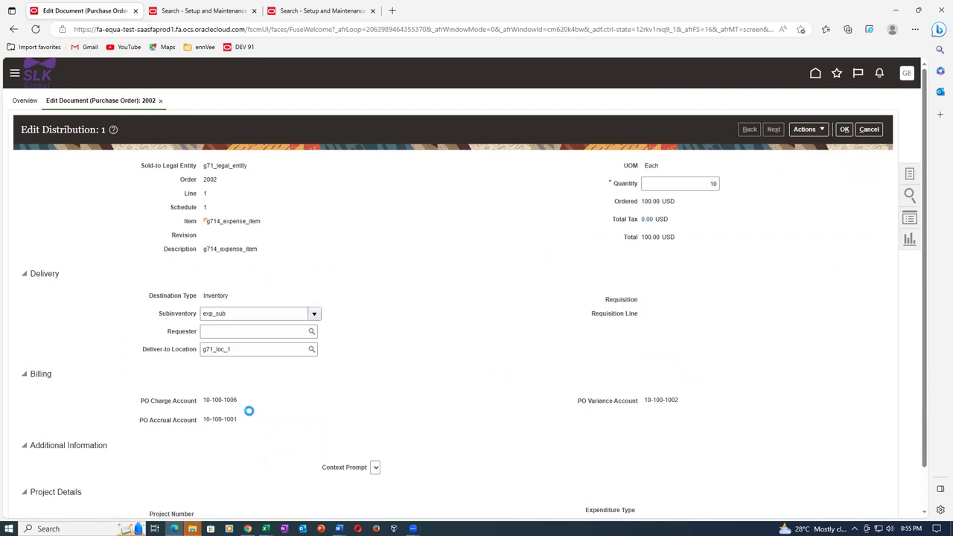
left_click_drag(204, 400, 263, 400)
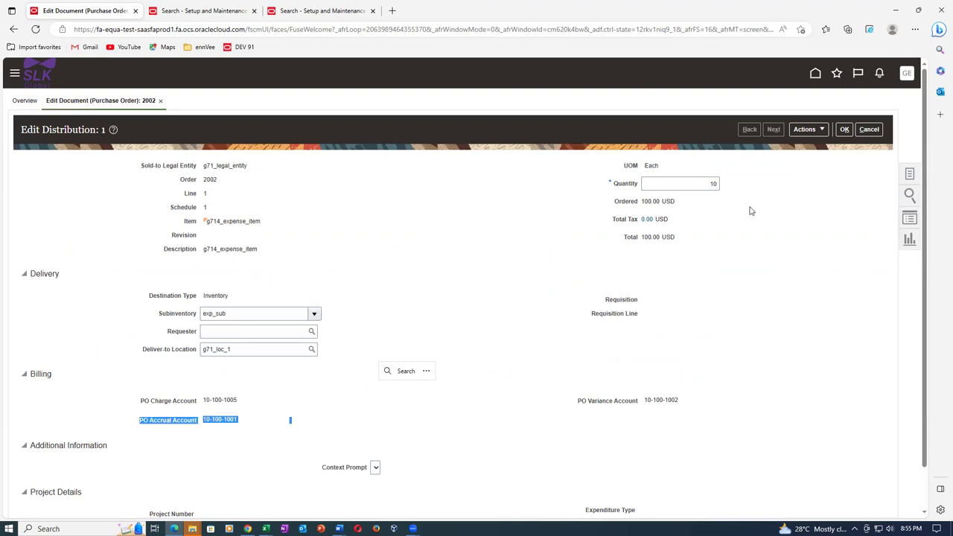
left_click(844, 129)
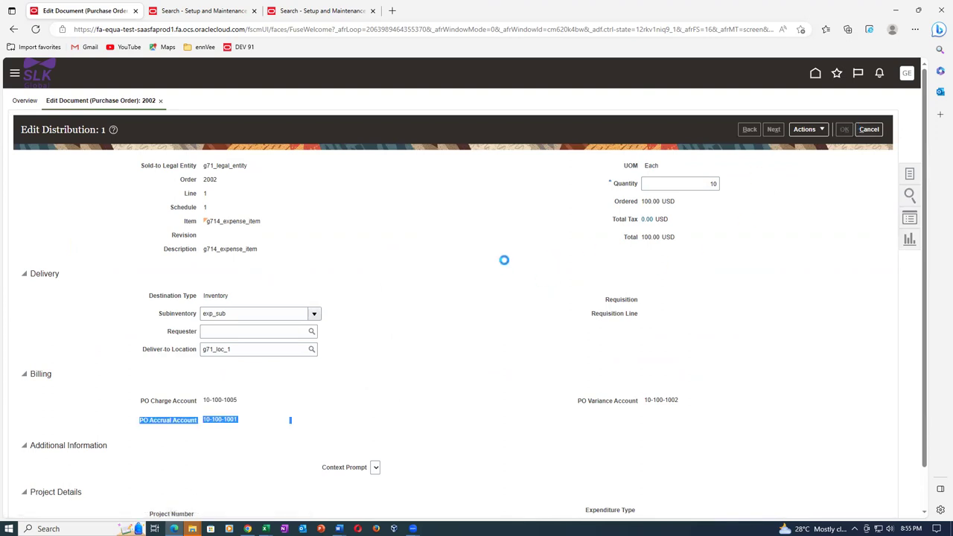
scroll(391, 286, "down", 3)
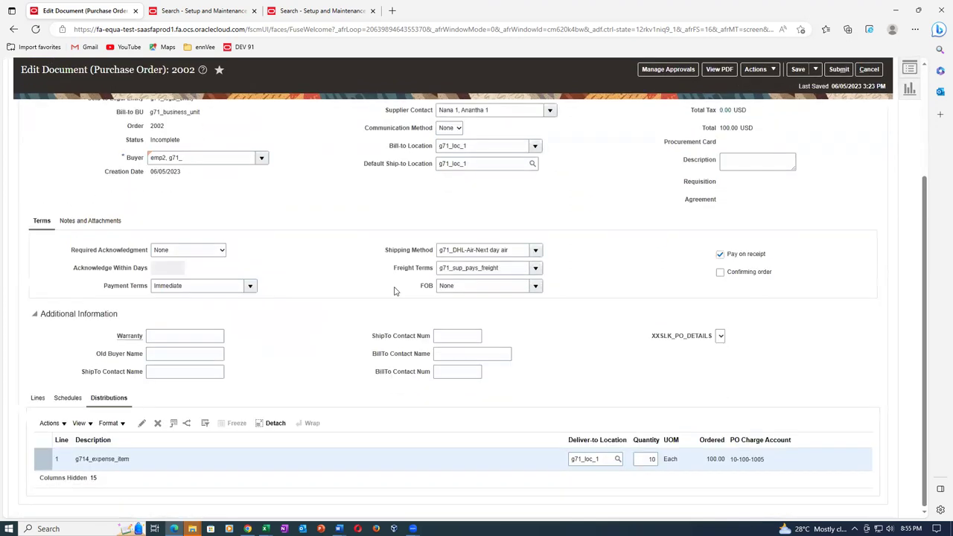
Step: Add a second goods line without an item, described as cable laying, and assign it the g71_cable_L category
left_click(36, 401)
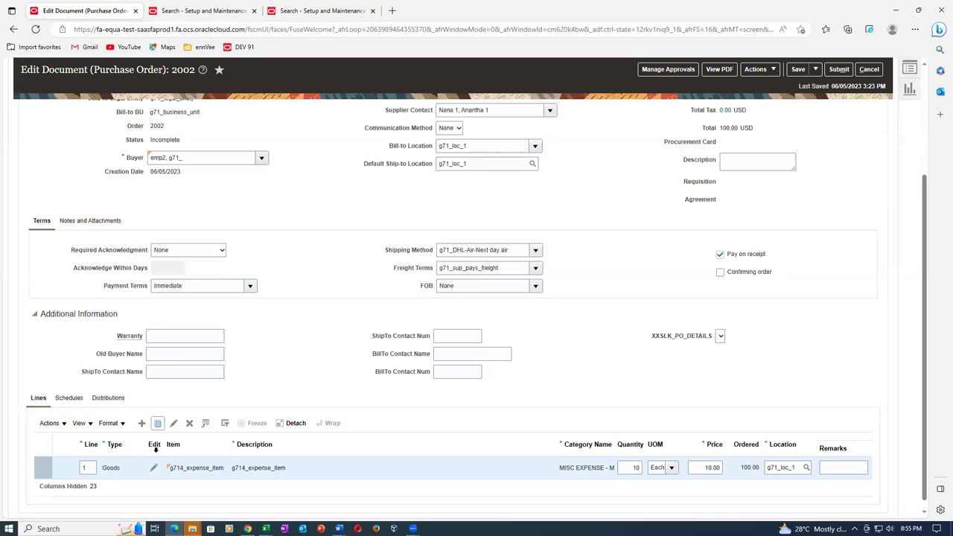
left_click(142, 423)
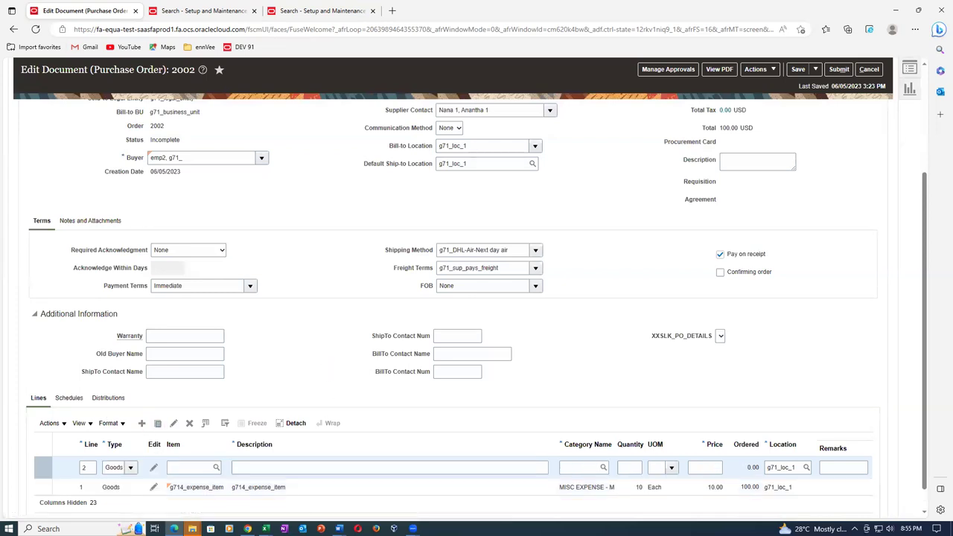
left_click(244, 468)
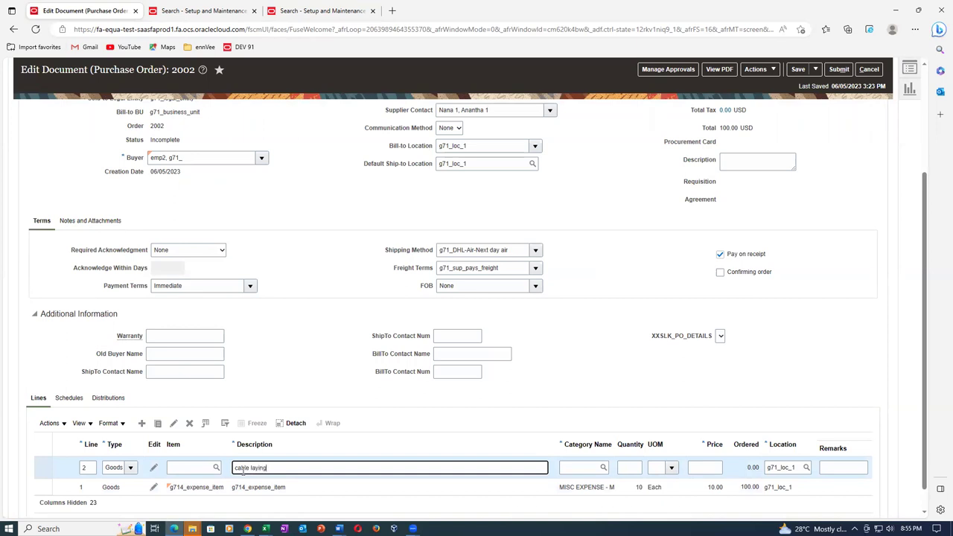
key("Tab")
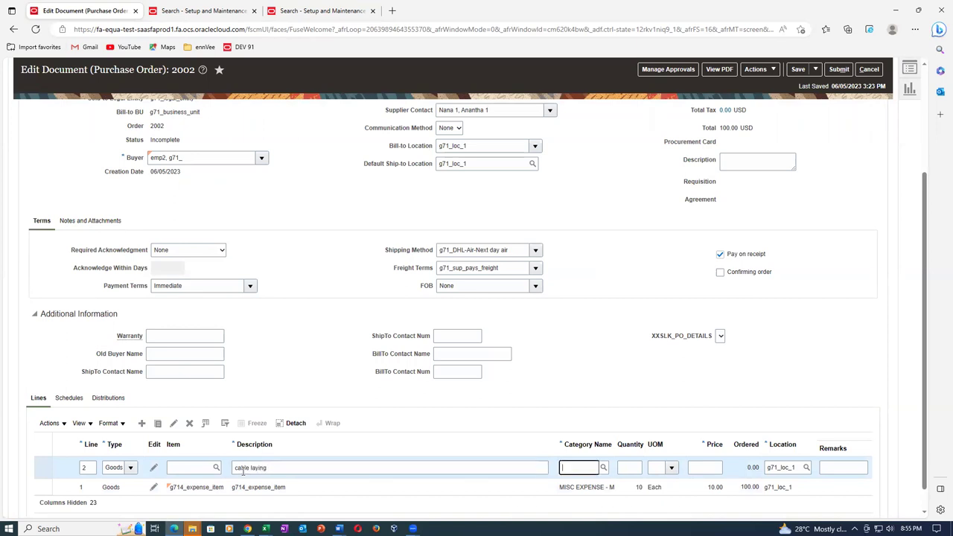
left_click(880, 364)
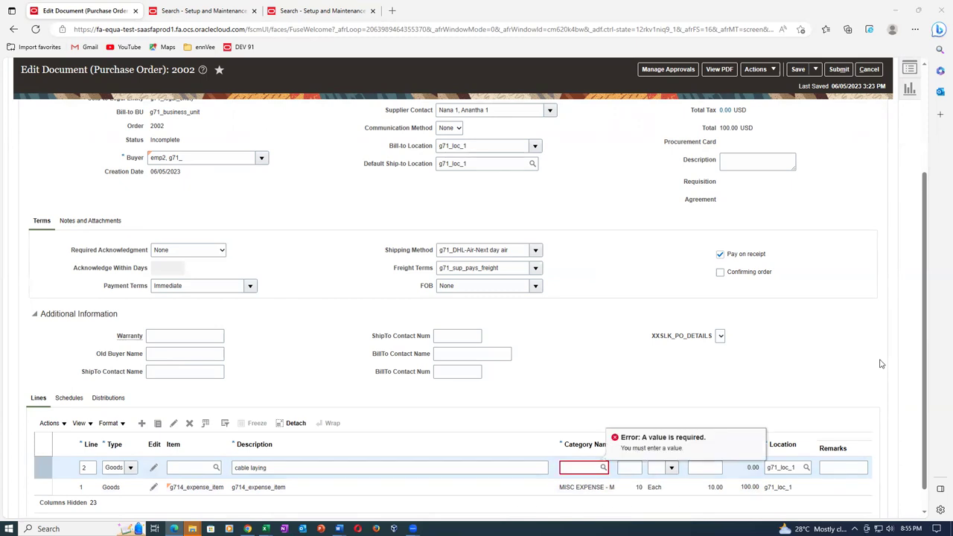
left_click(584, 468)
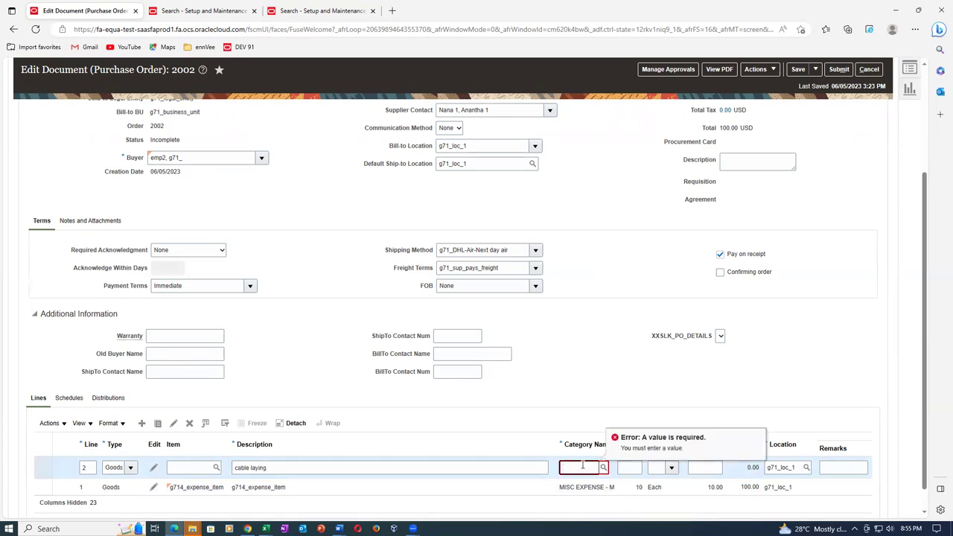
type("g71_cable_l")
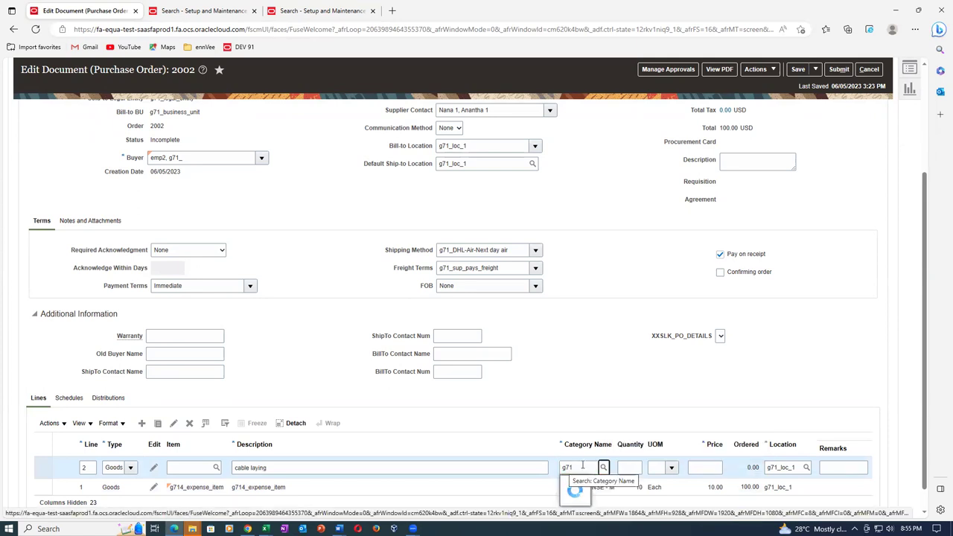
left_click(575, 384)
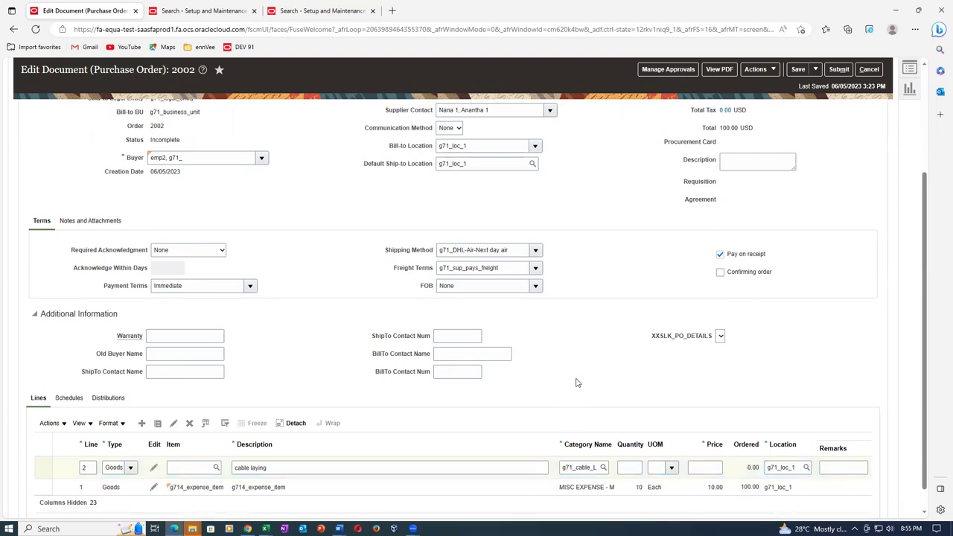
Step: Set the cable laying line's quantity to 10, its unit of measure to Each, and its price to 2
left_click(621, 467)
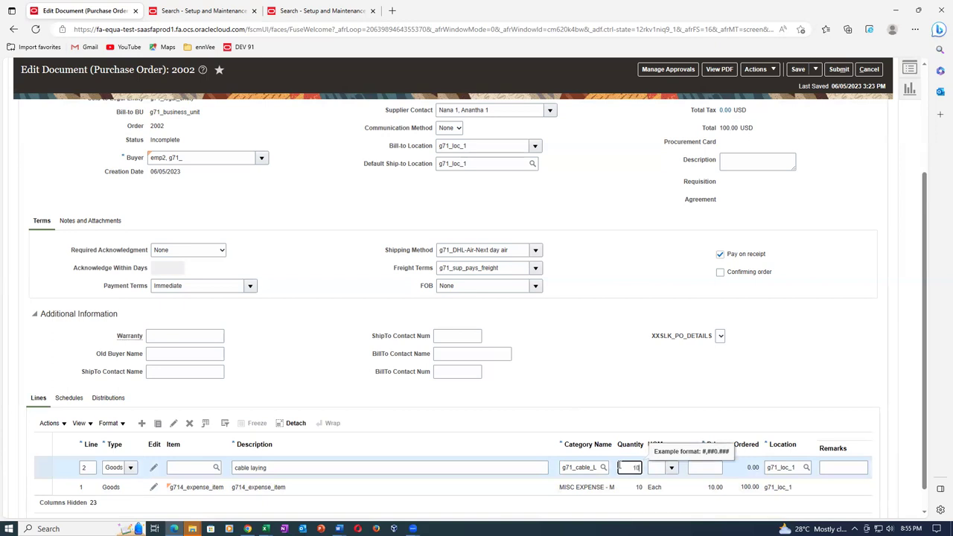
key("Tab")
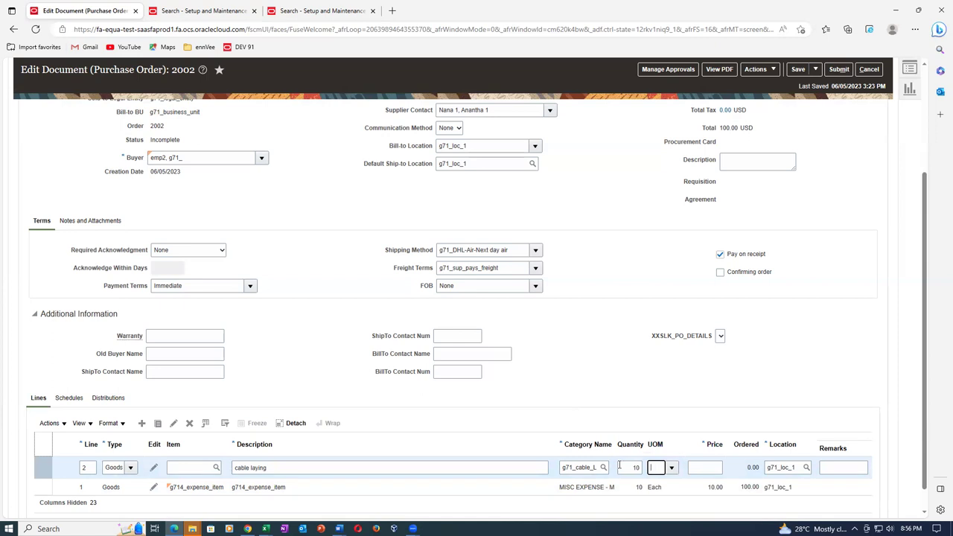
key("Tab")
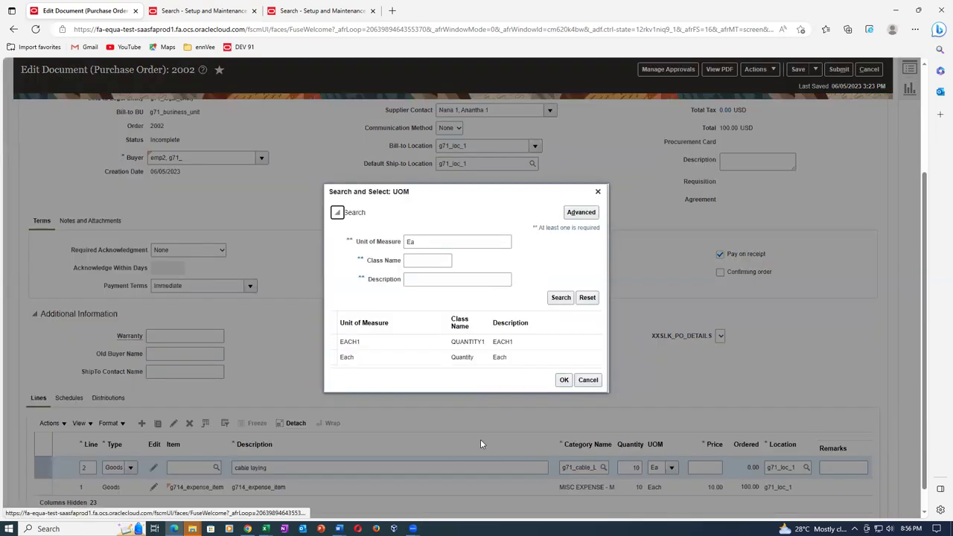
left_click(357, 357)
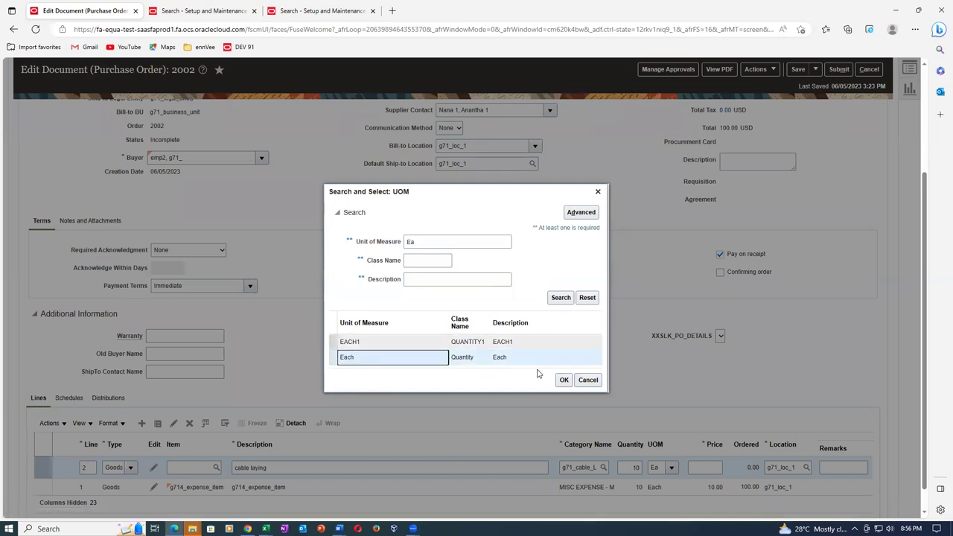
left_click(564, 380)
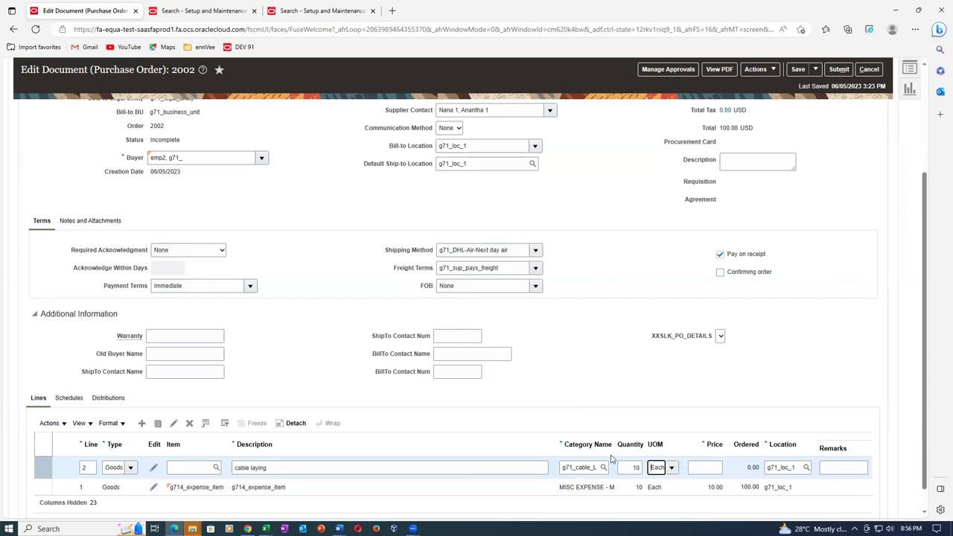
left_click(706, 467)
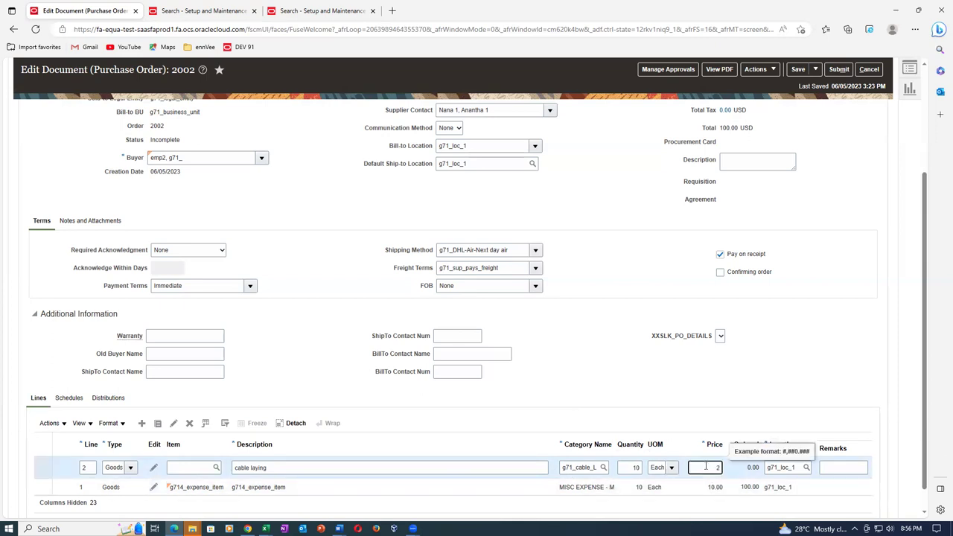
left_click(624, 375)
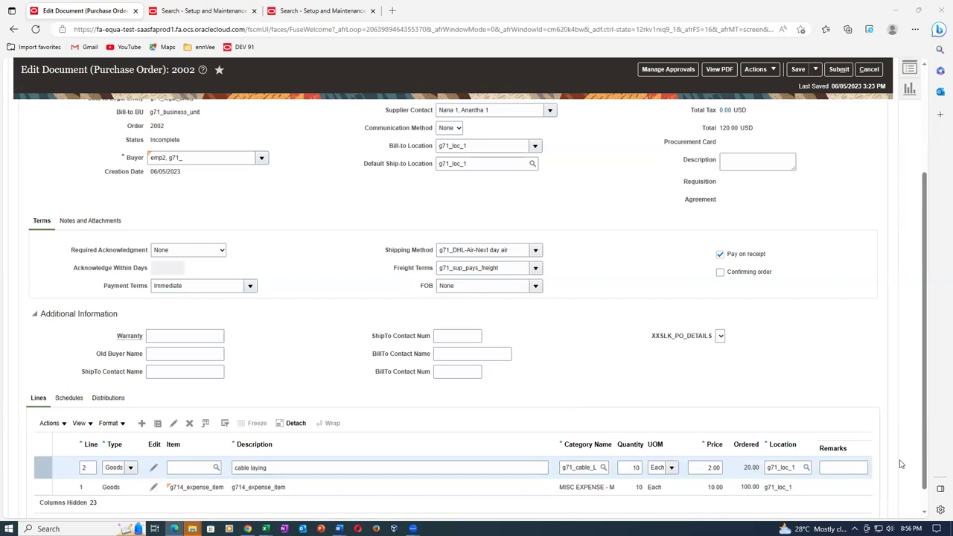
Step: Show the Requester column in the order lines and assign the g71_sales employee as requester of the cable laying line
left_click_drag(925, 471, 928, 493)
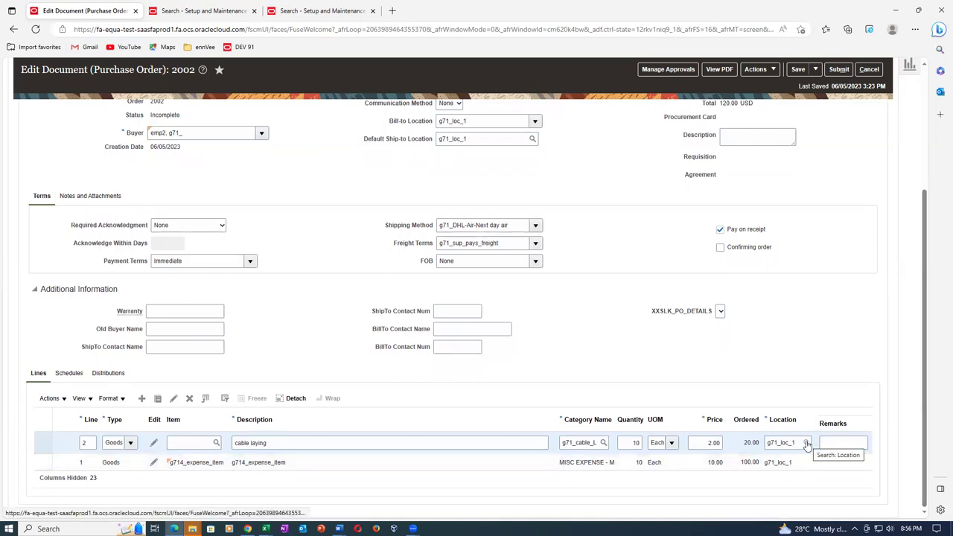
left_click(90, 403)
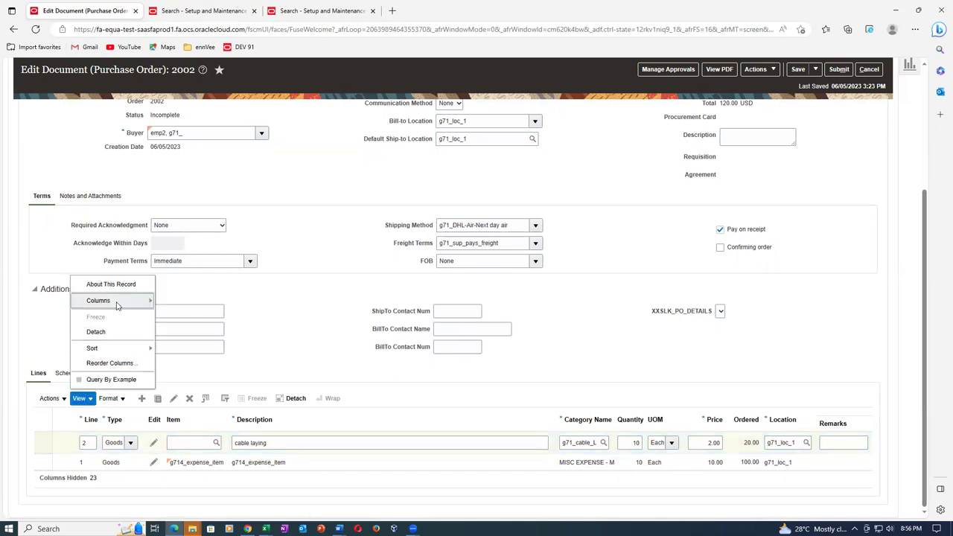
mouse_move(117, 305)
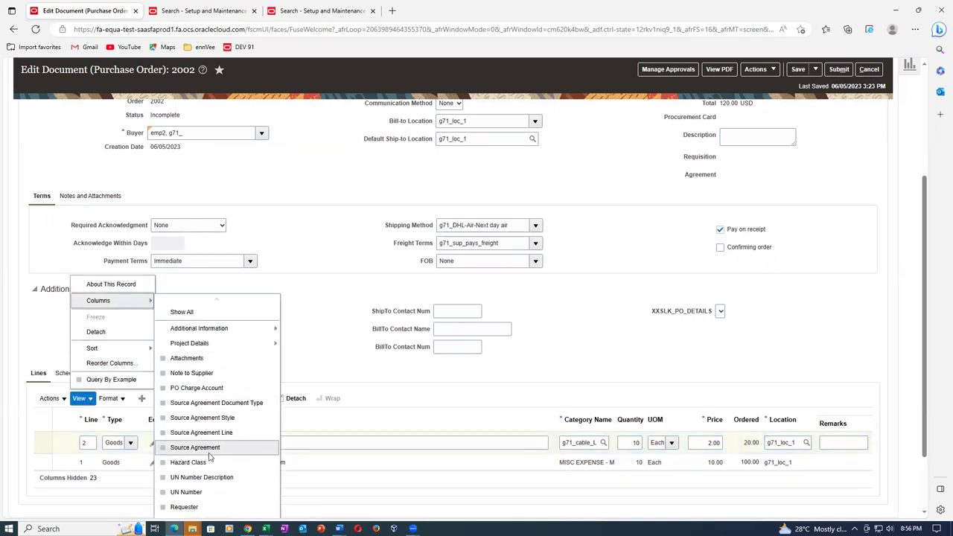
scroll(210, 456, "down", 2)
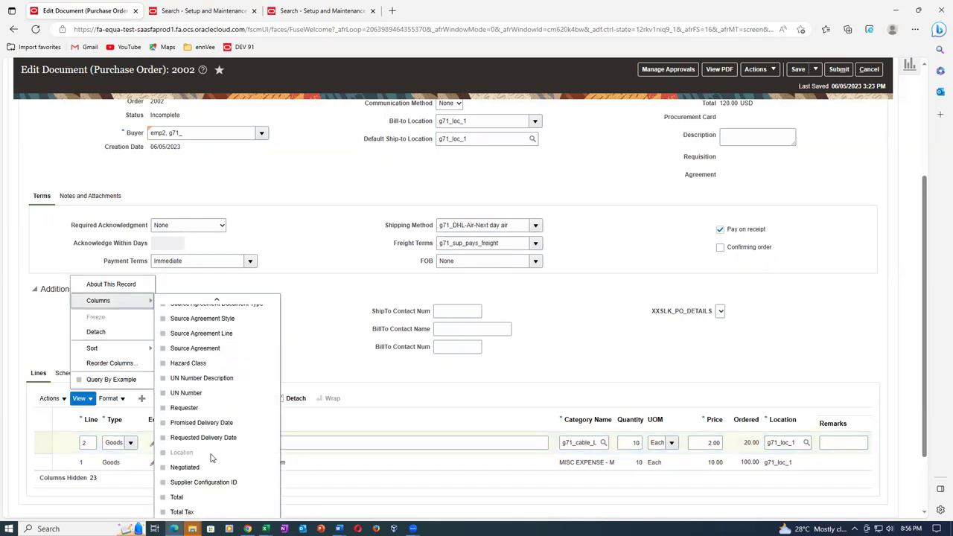
left_click(210, 411)
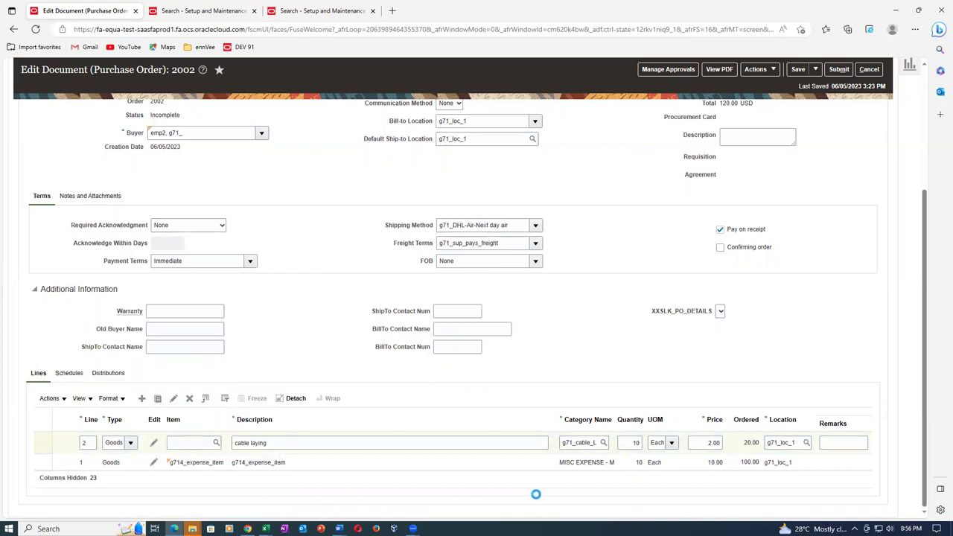
left_click(767, 443)
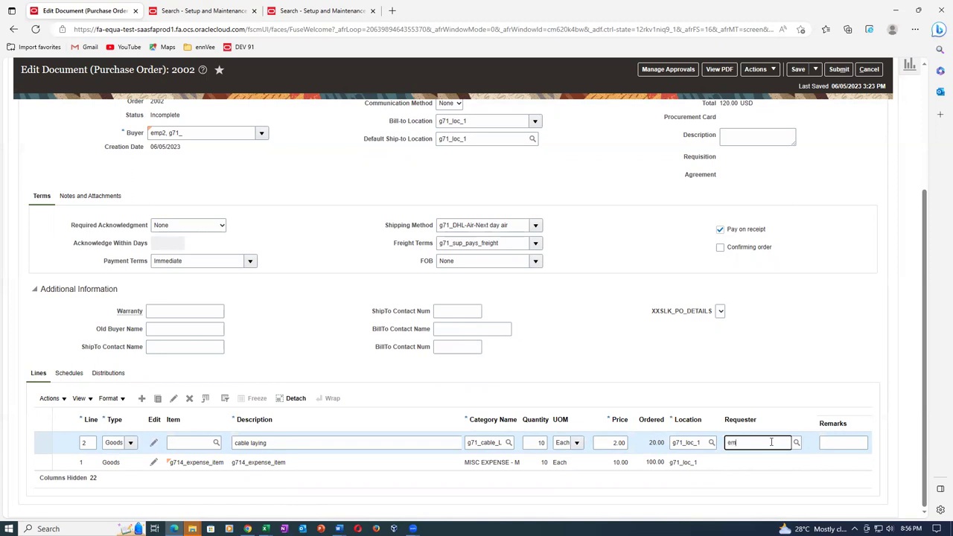
type("emp1, g71_")
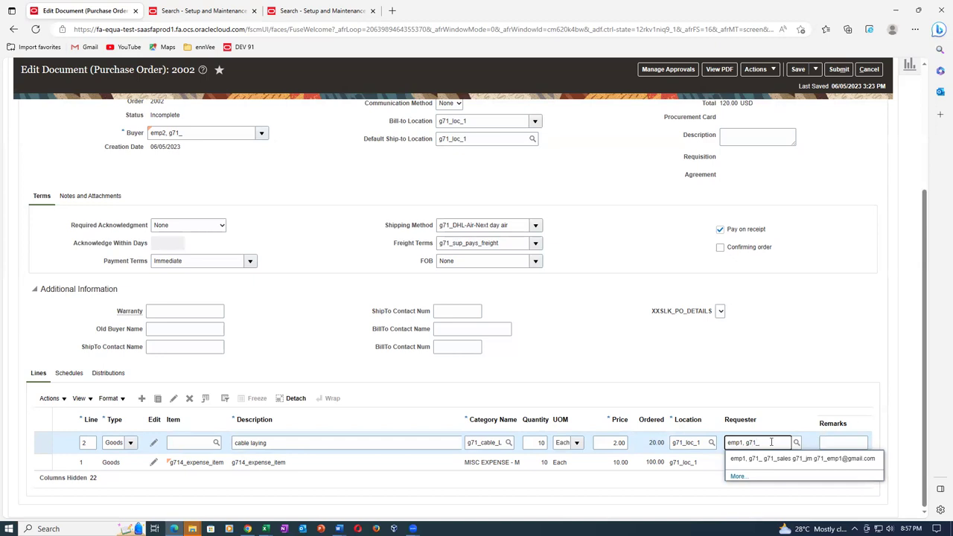
left_click(751, 458)
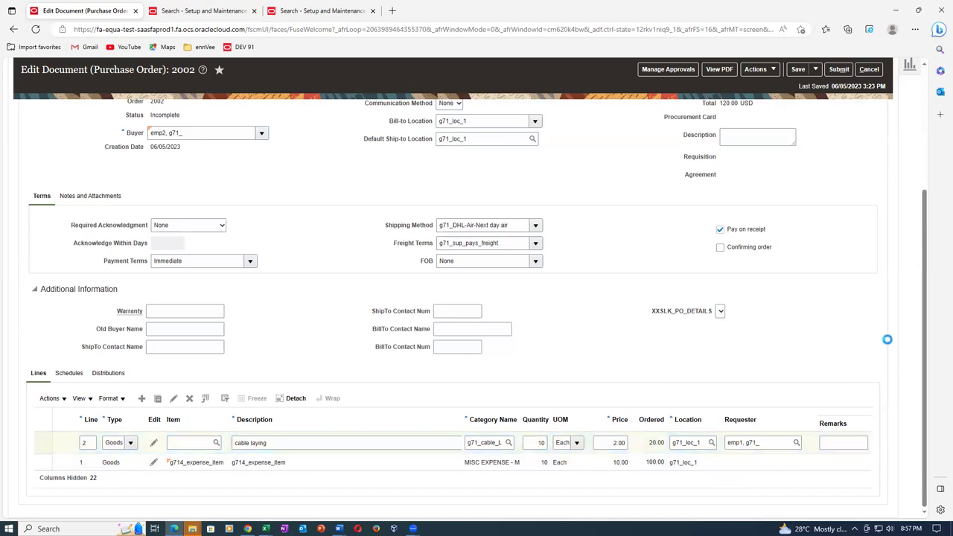
right_click(890, 291)
left_click(666, 190)
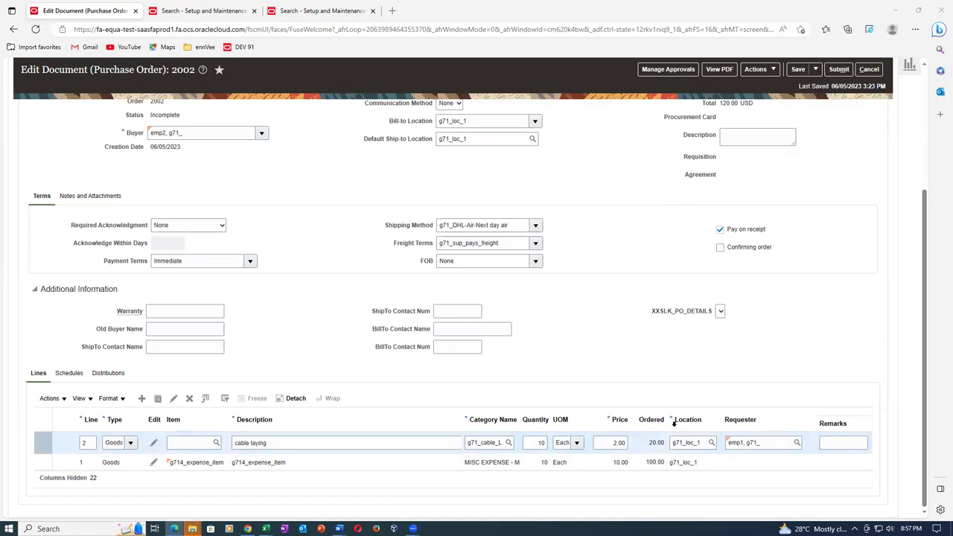
Step: Save the purchase order, review the message text in the Errors dialog, and return to the order lines
left_click(794, 71)
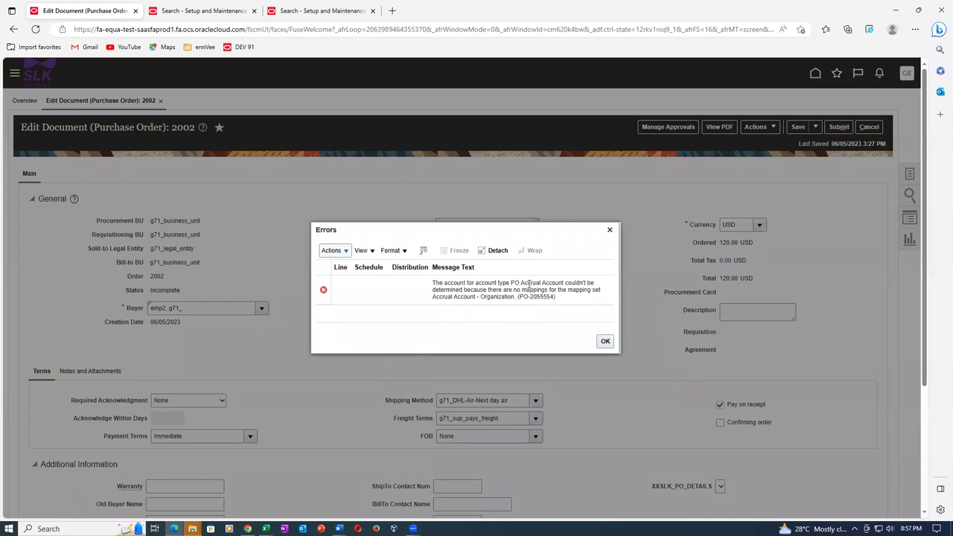
left_click_drag(511, 283, 550, 290)
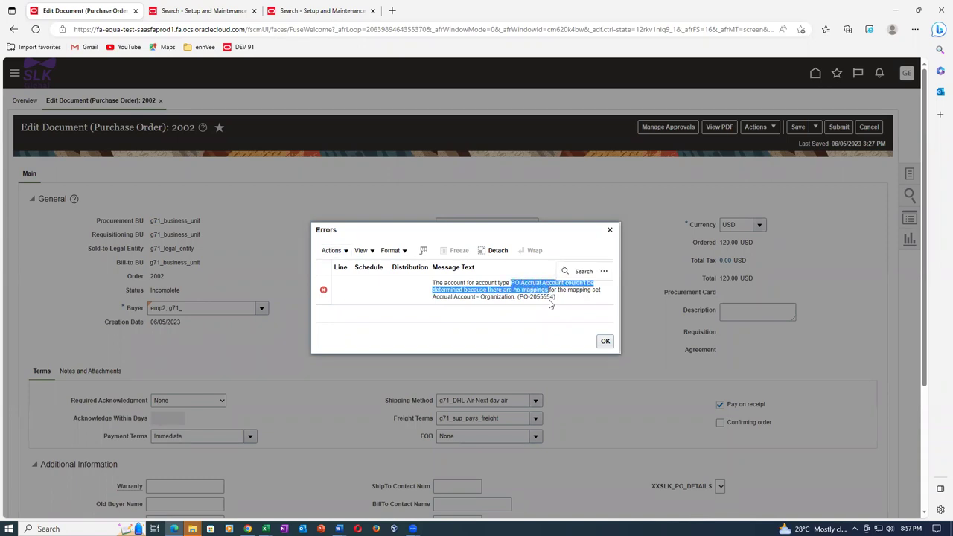
left_click(604, 341)
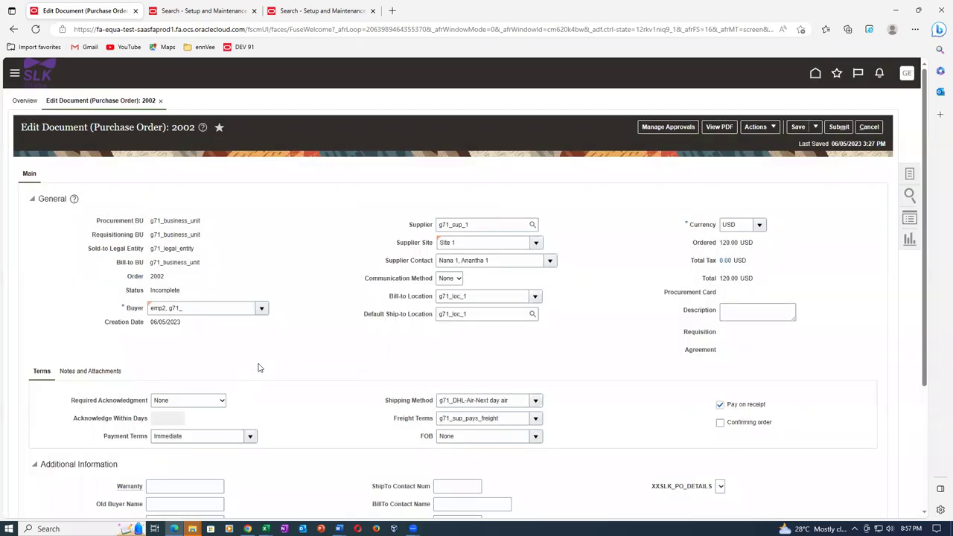
scroll(259, 368, "down", 3)
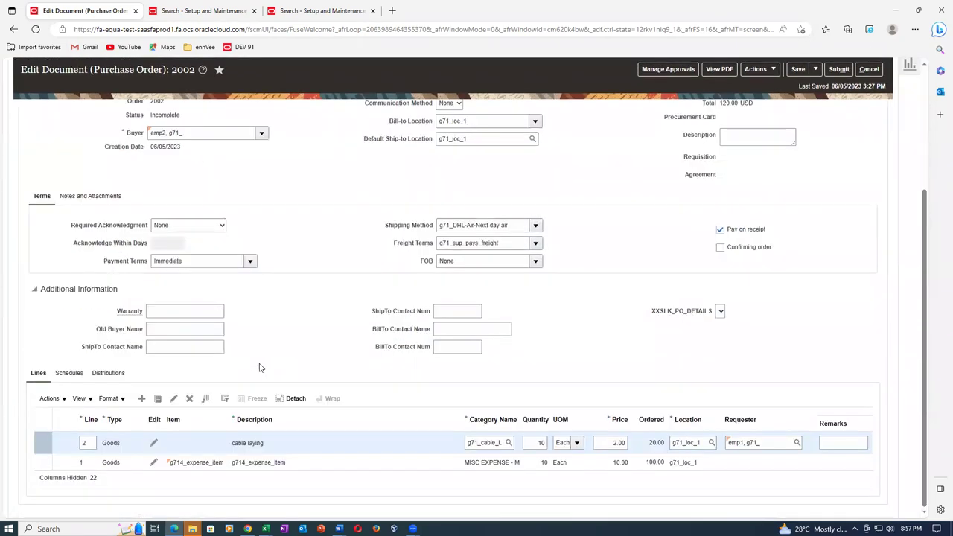
Step: Open the g714_expense_item line's distribution details, inspect its PO Charge Account segments, and return to the order's distributions
left_click(112, 373)
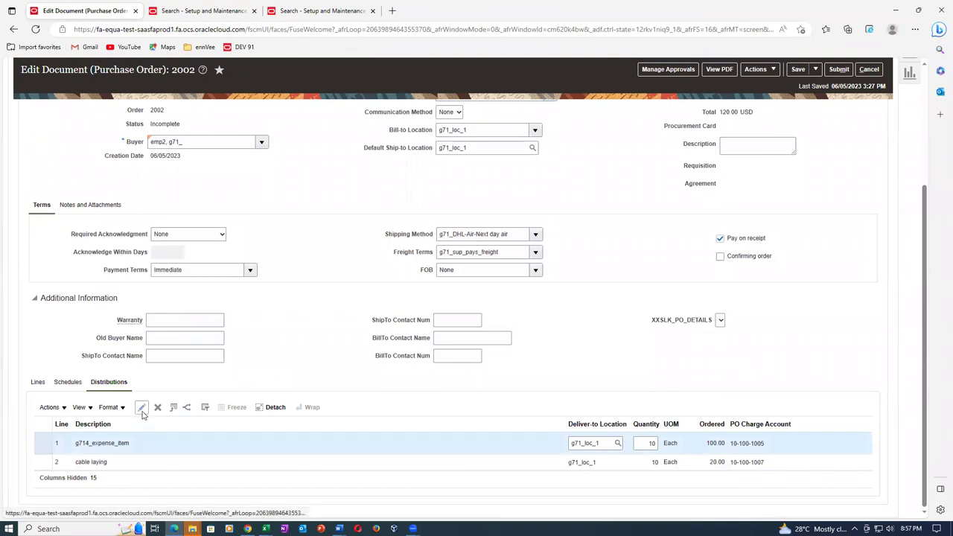
left_click(141, 408)
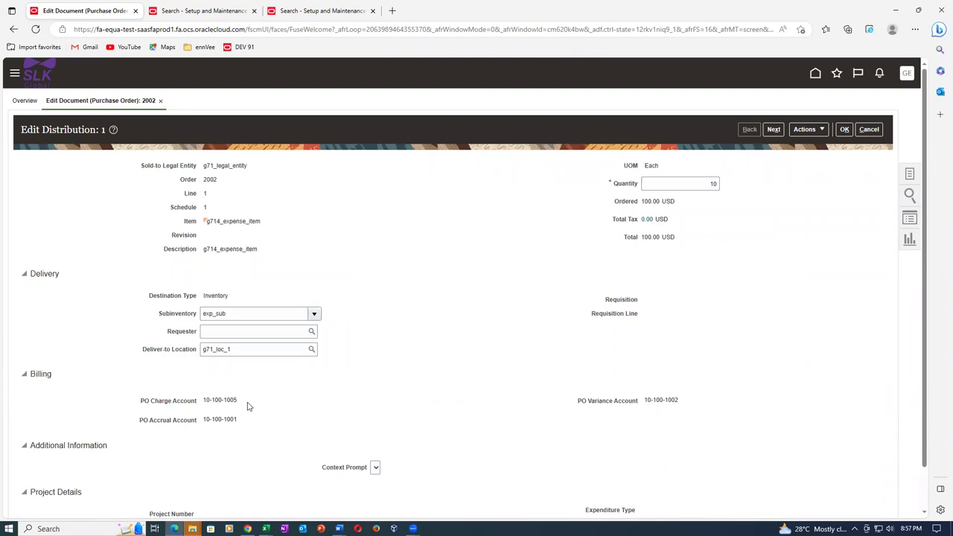
mouse_move(247, 401)
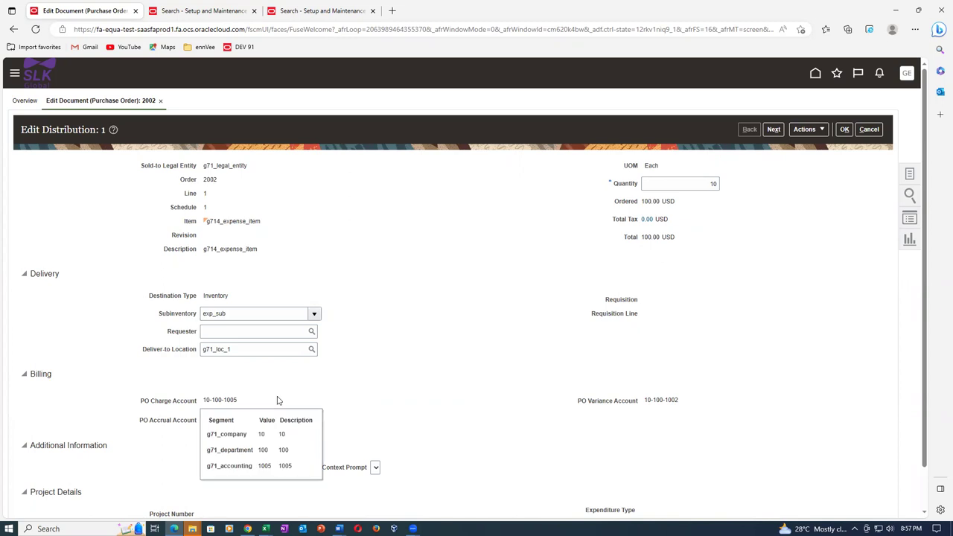
left_click(869, 131)
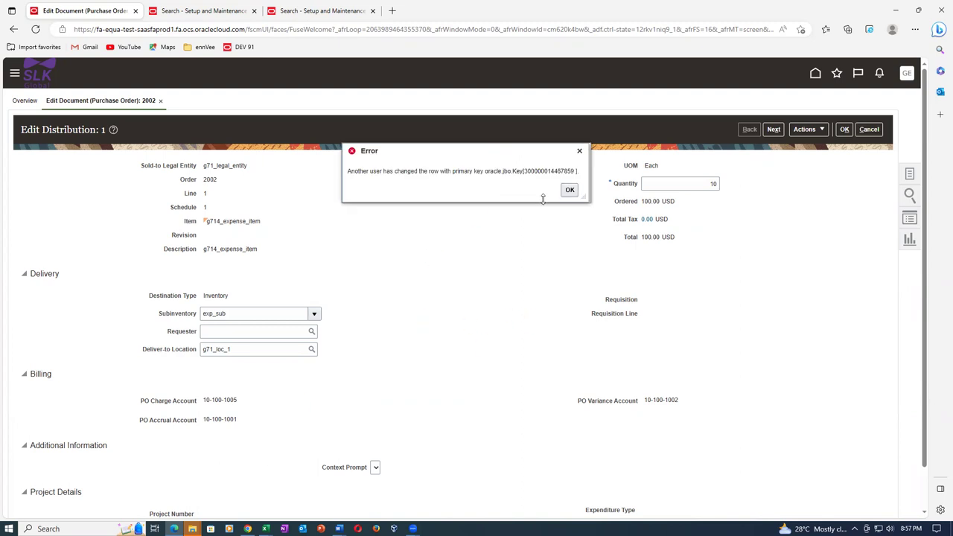
left_click(570, 190)
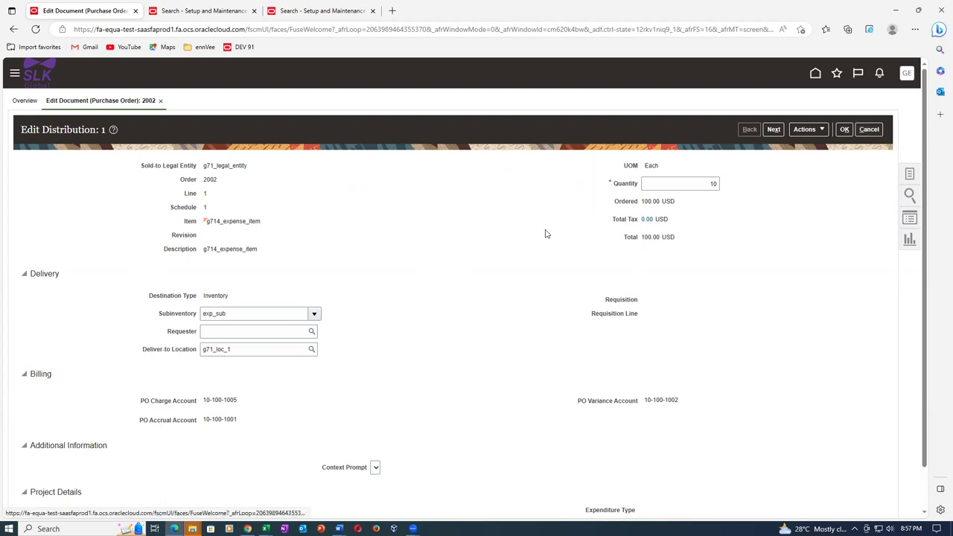
left_click(869, 129)
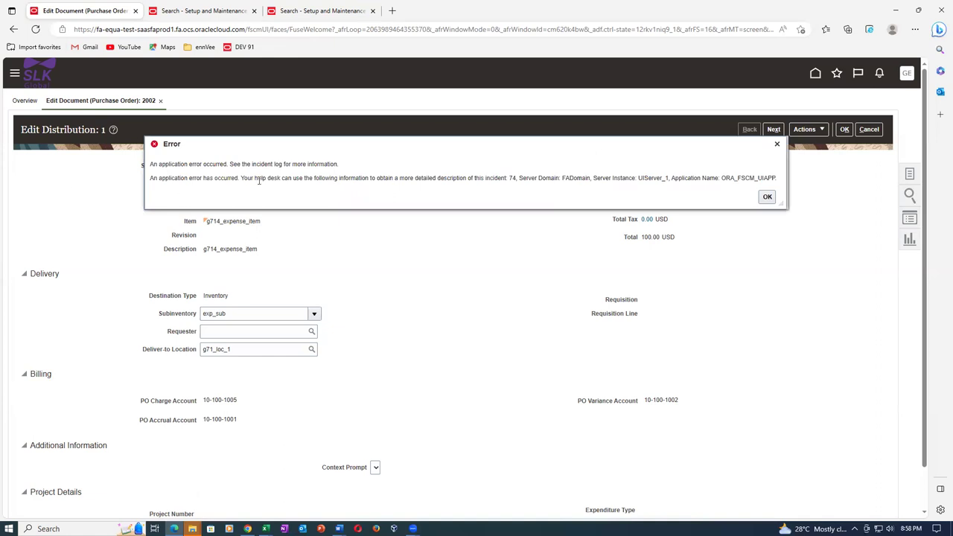
left_click(766, 199)
left_click(844, 130)
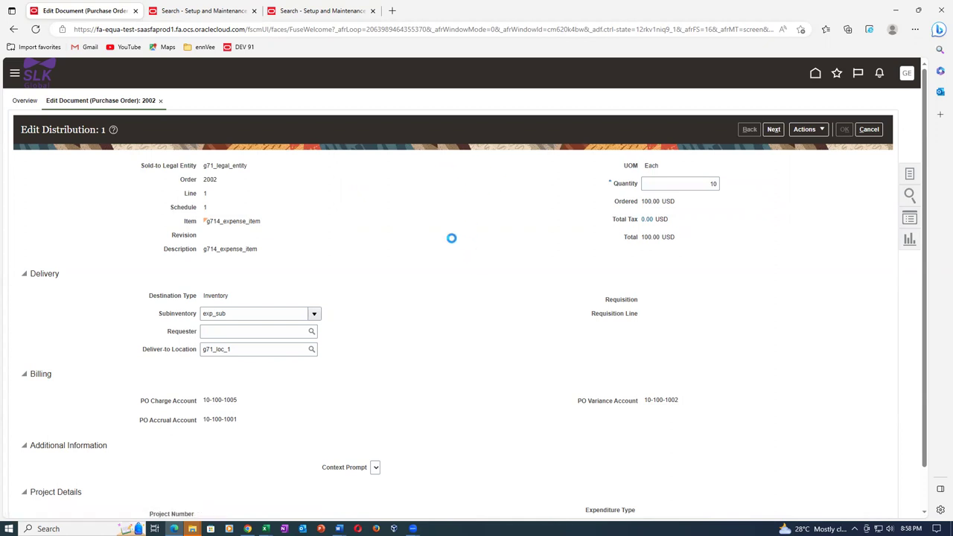
Step: Open the distribution details of the cable laying line to examine its PO Charge Account
scroll(417, 339, "down", 3)
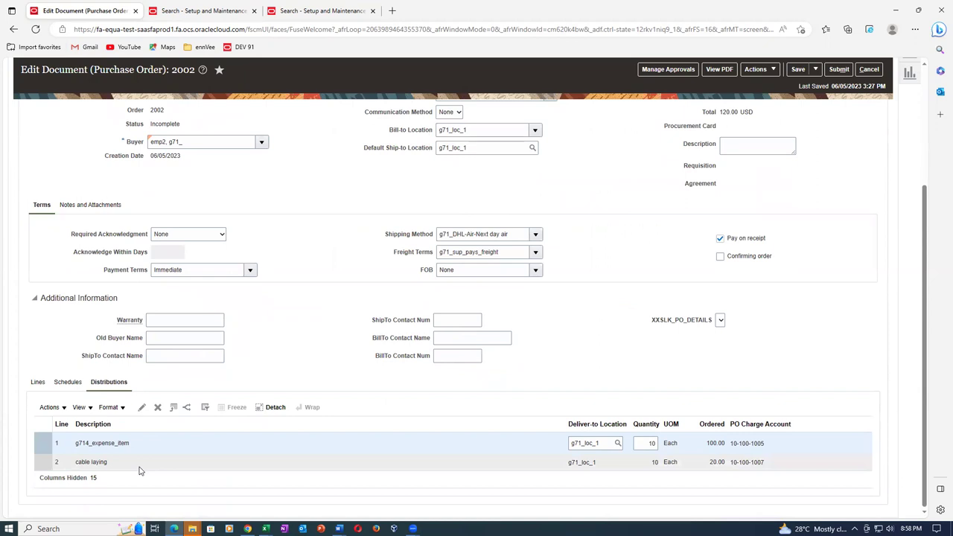
left_click(140, 463)
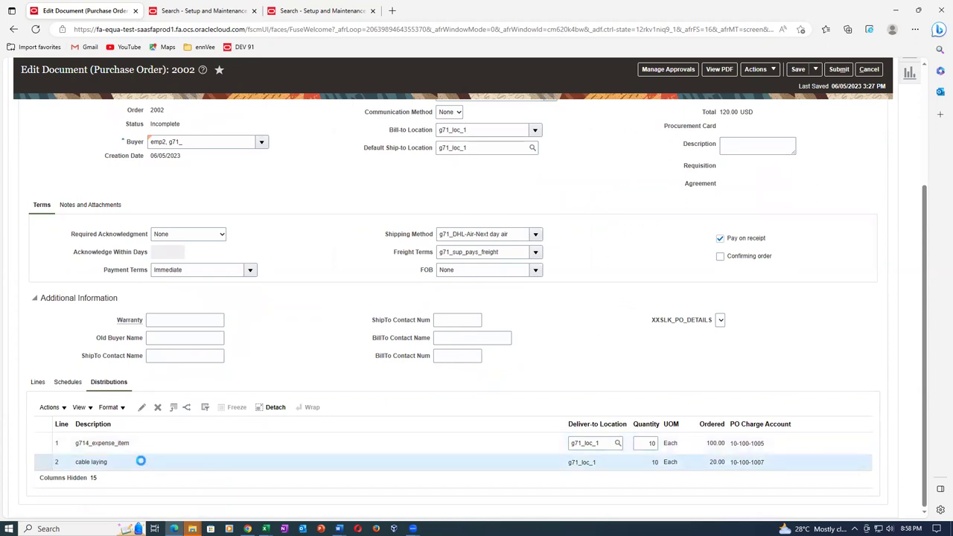
left_click(141, 407)
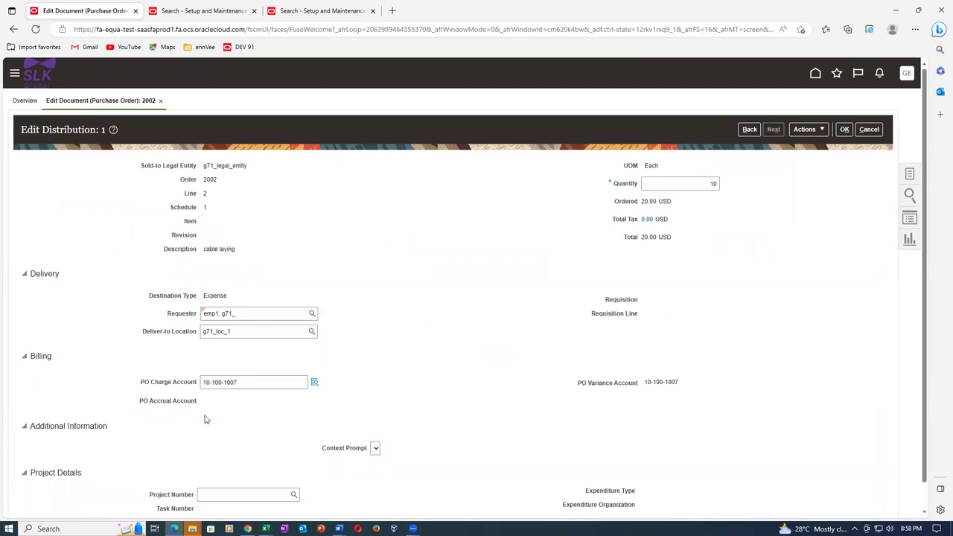
Step: Switch to the Fusion Purchasing Accounting Word document and compare the employee expense and user preference account values for service items
key("alt+Tab")
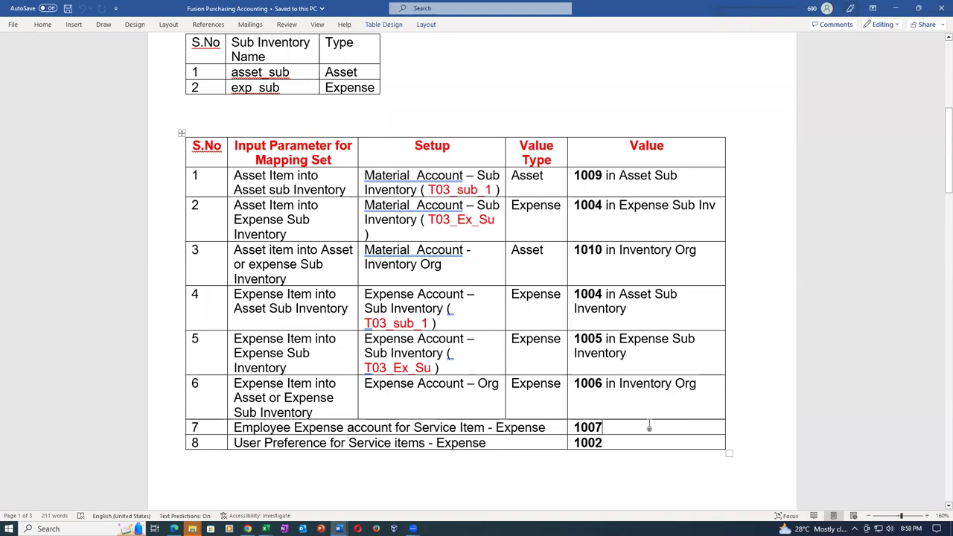
left_click(327, 444)
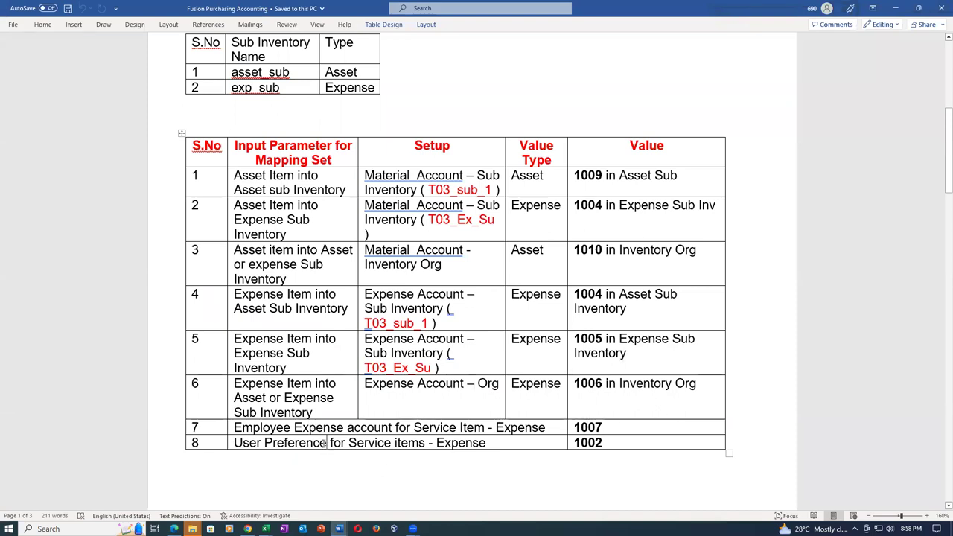
left_click(157, 444)
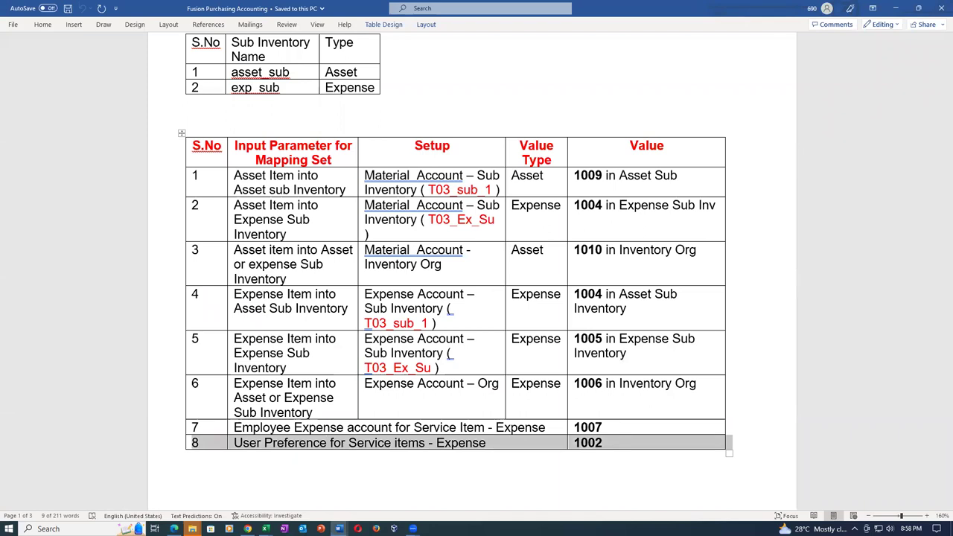
left_click(408, 427)
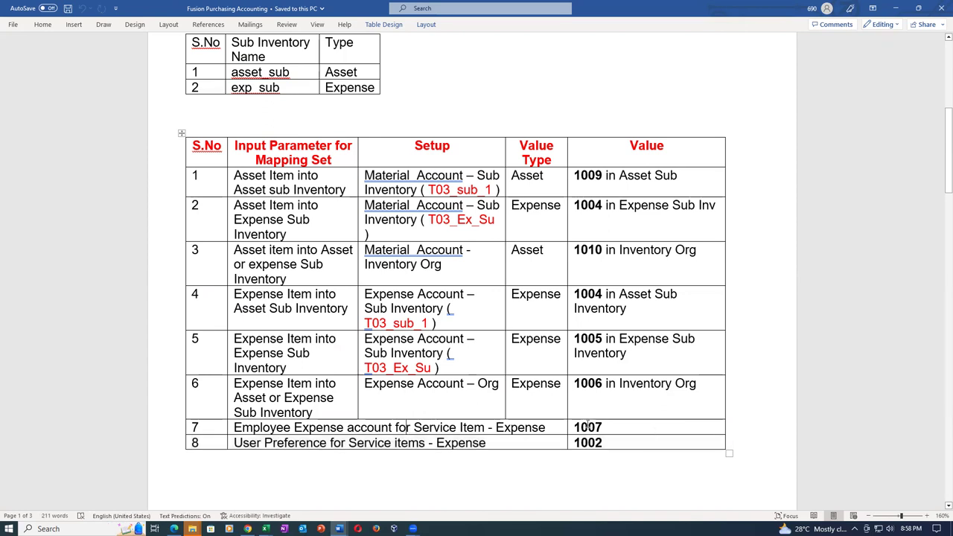
left_click_drag(575, 428, 615, 428)
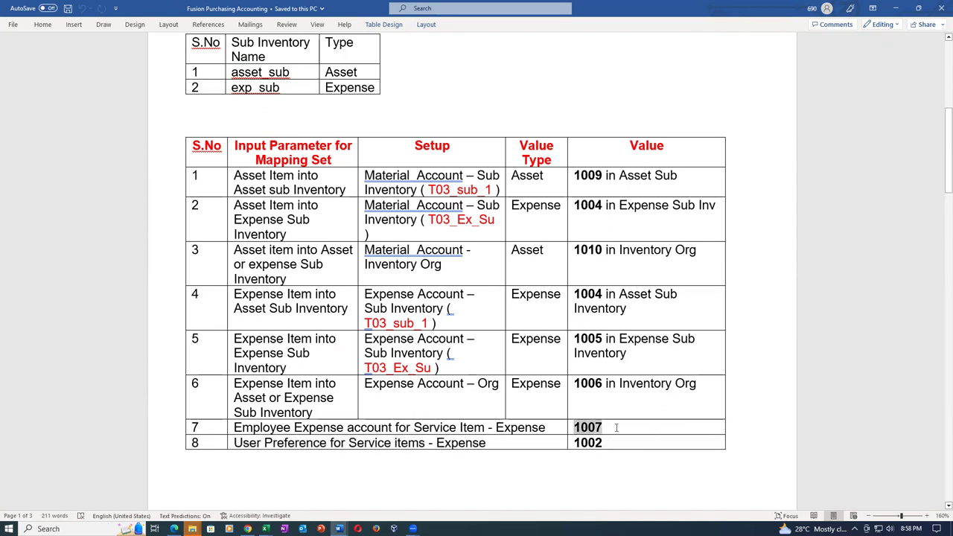
left_click(612, 443)
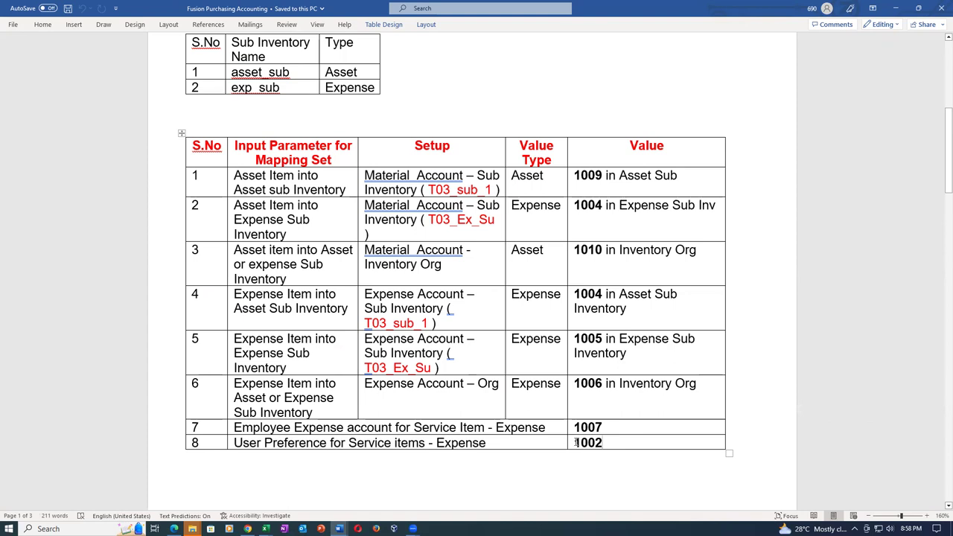
left_click_drag(576, 443, 607, 443)
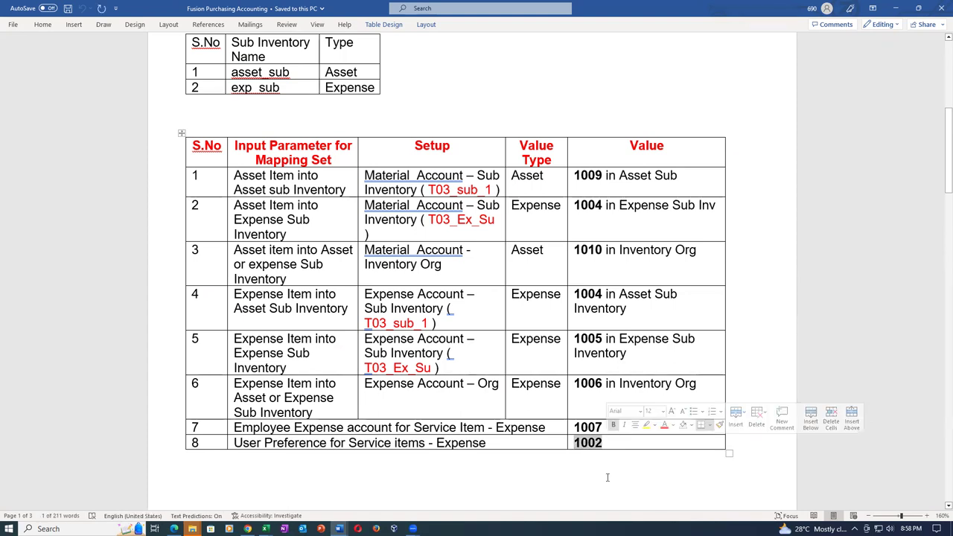
left_click(607, 477)
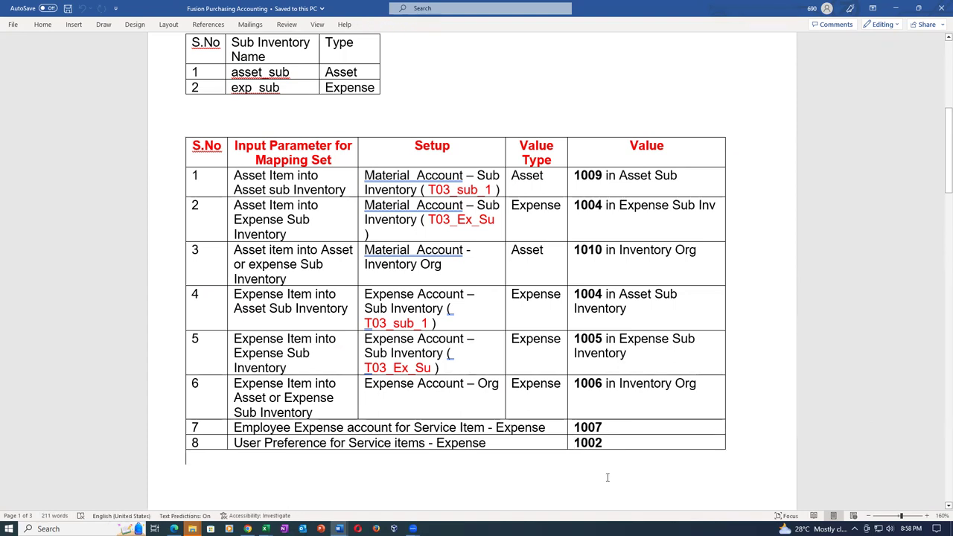
Step: Highlight table rows 7 and 8 together, highlight the User Preference for Service items row alone, and clear the selection
left_click_drag(170, 430, 171, 445)
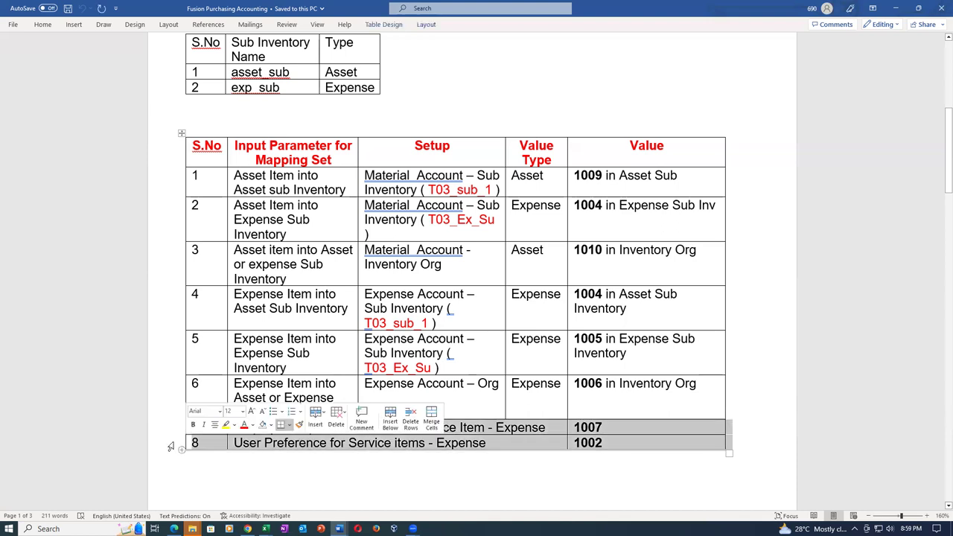
left_click(173, 457)
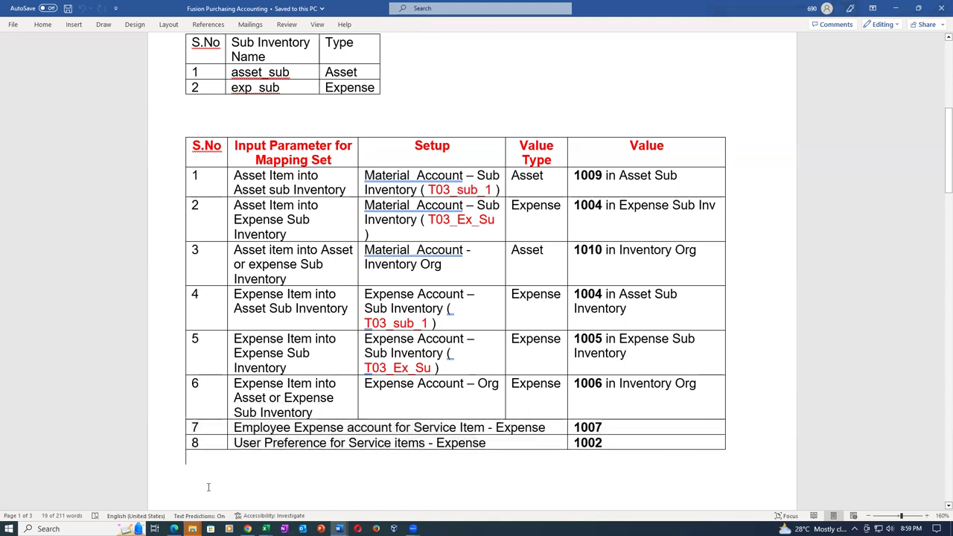
left_click(156, 447)
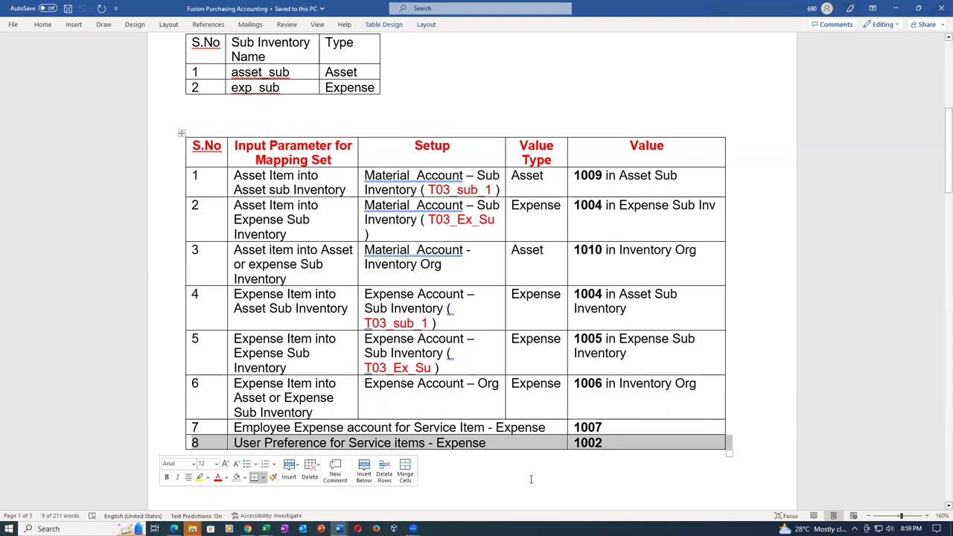
left_click(531, 480)
left_click(169, 449)
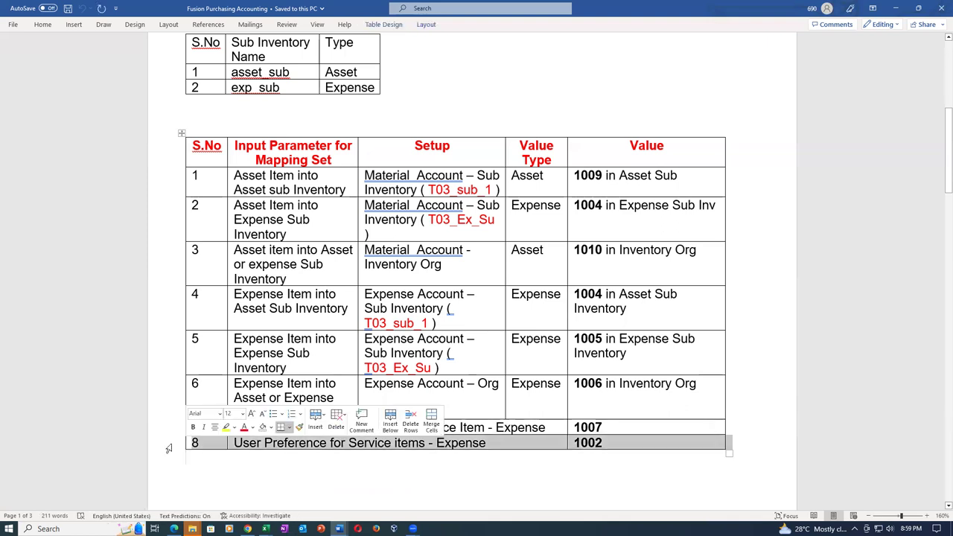
left_click(407, 480)
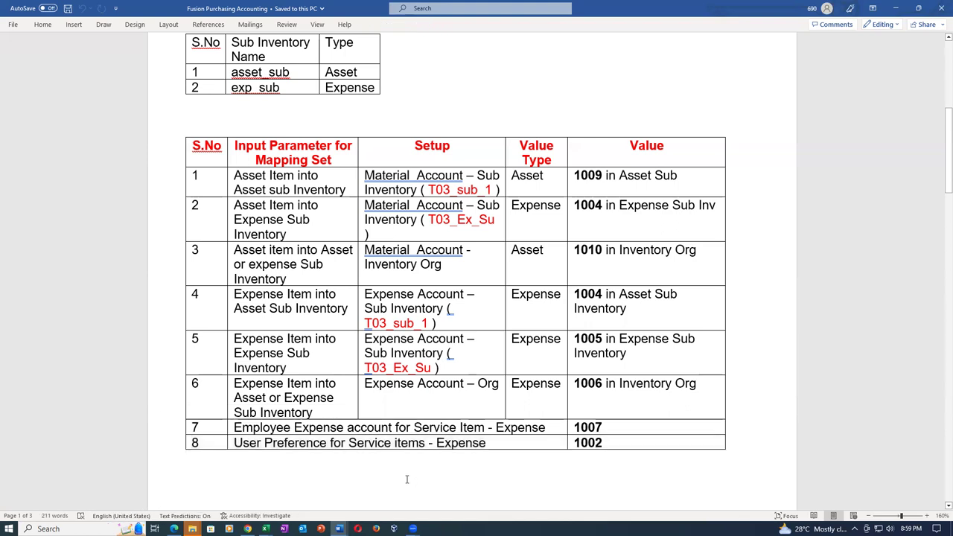
Step: Switch back to the browser, leave the finished task search in Setup and Maintenance, and change the setup offering to Procurement
key("alt+Tab")
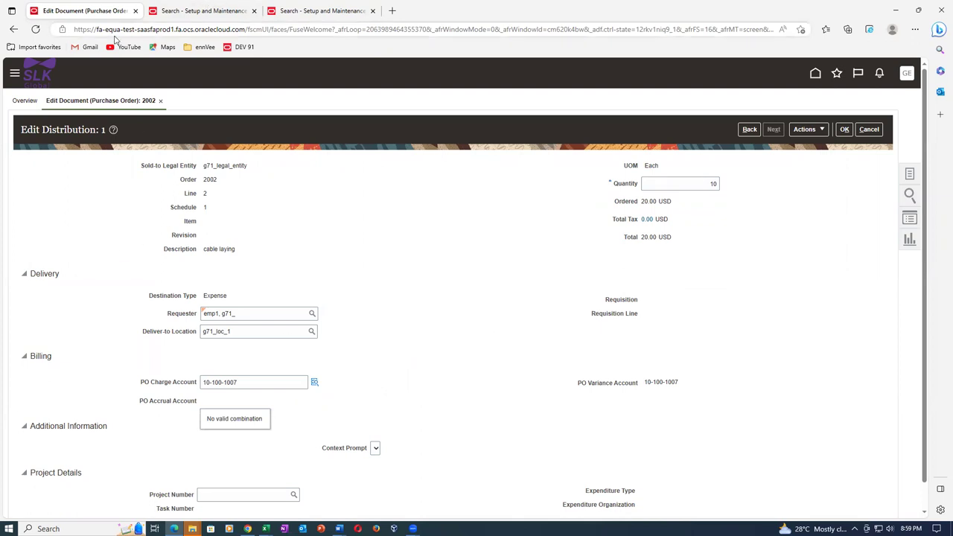
left_click(181, 12)
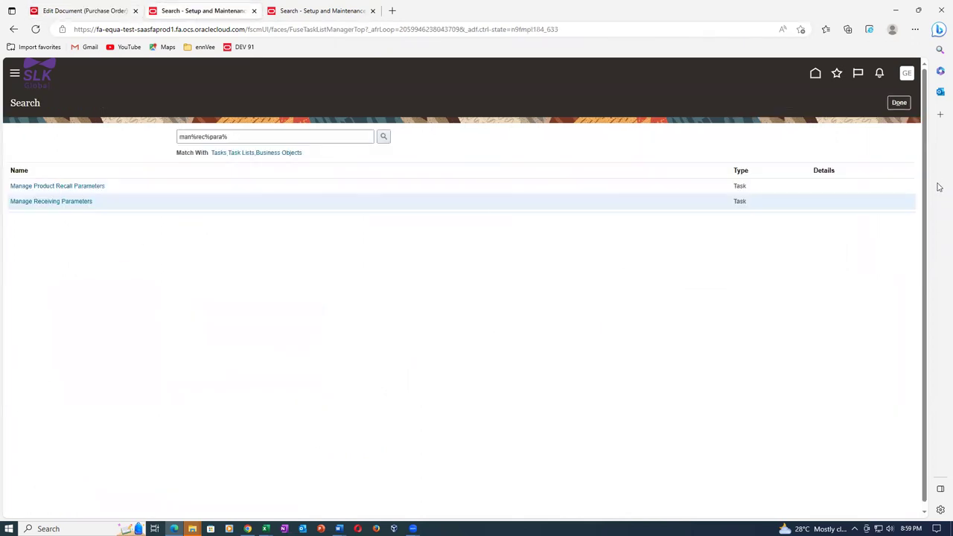
left_click(905, 106)
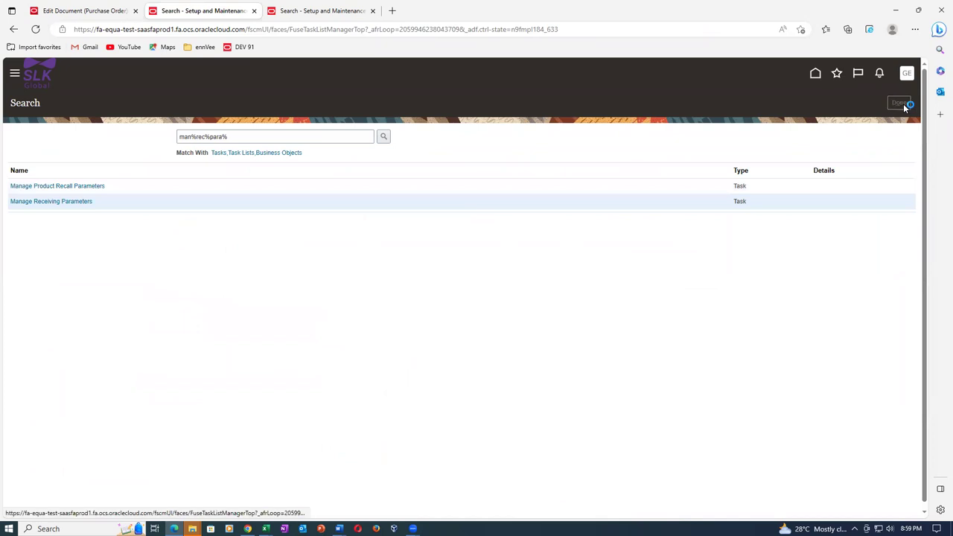
left_click(82, 11)
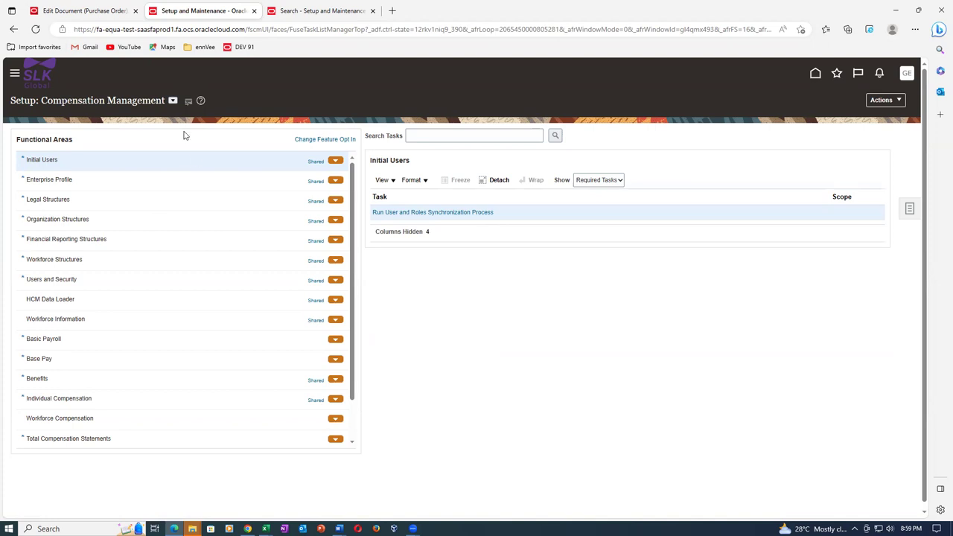
left_click(172, 100)
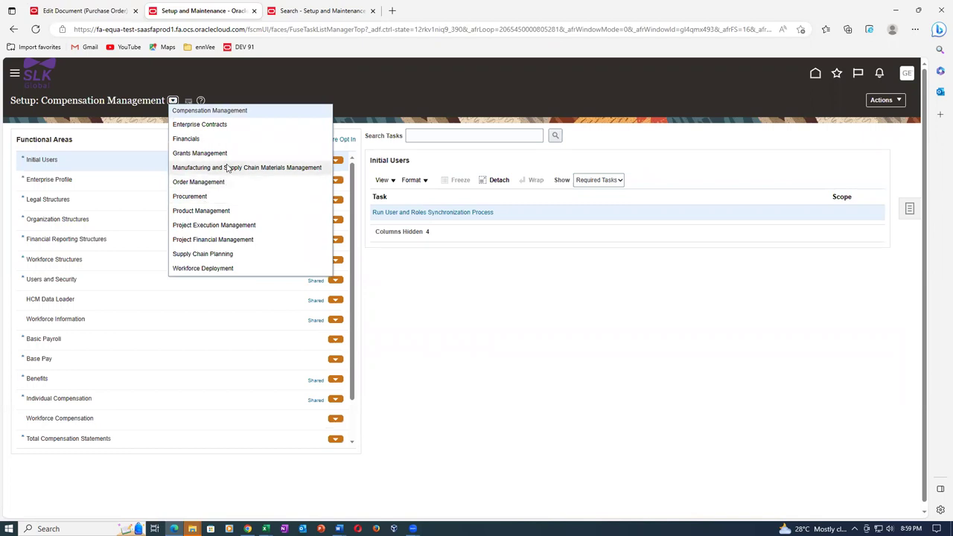
left_click(246, 196)
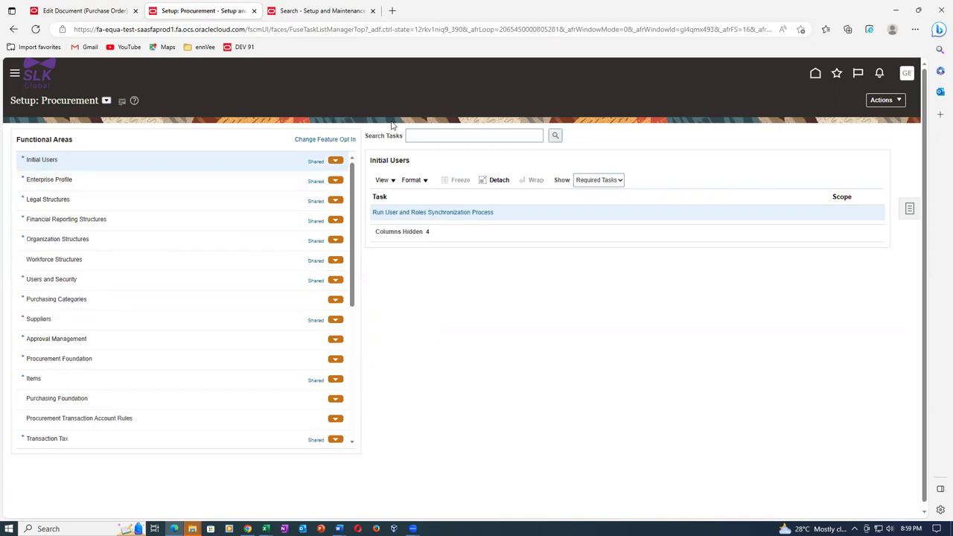
Step: Search the Procurement setup tasks for man%map%set%
left_click(433, 135)
type("man%")
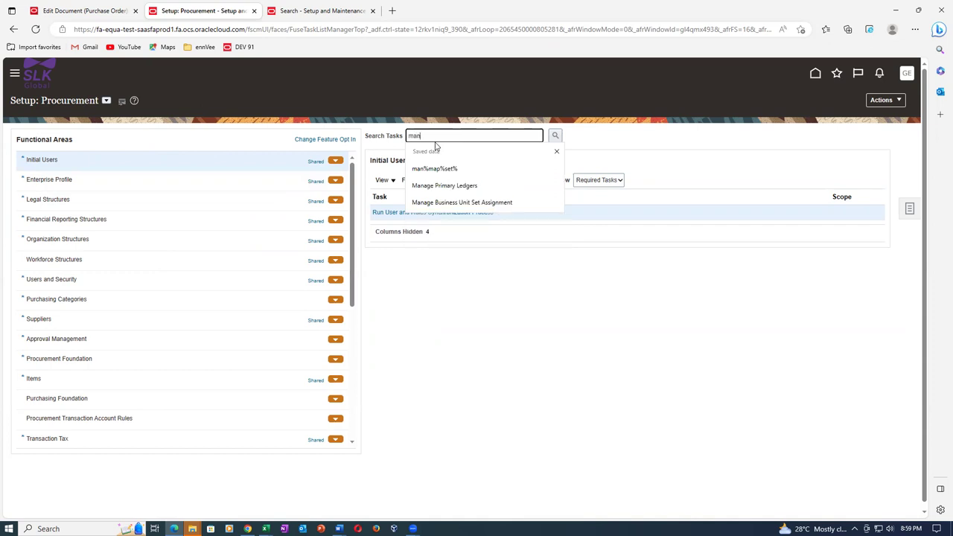
type("map%set%")
key("Return")
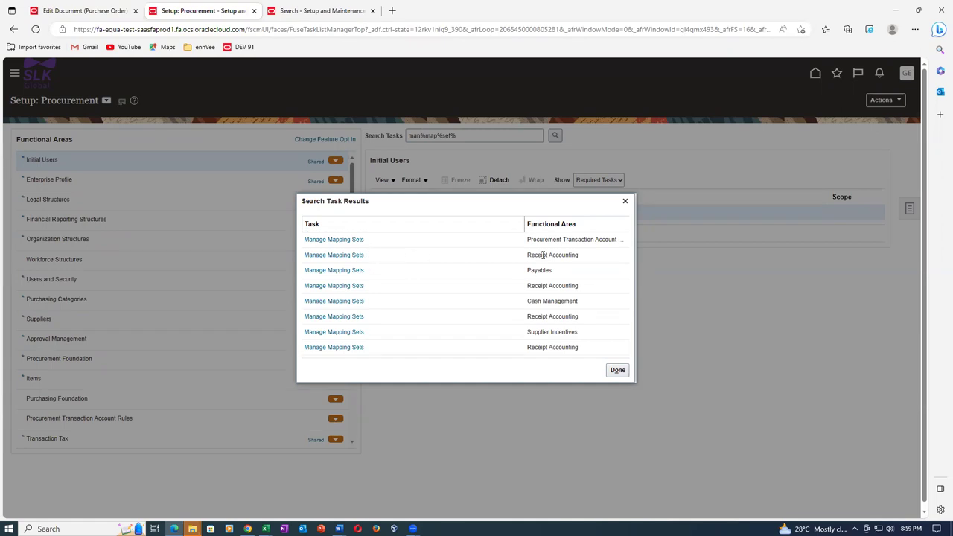
Step: Open the Manage Mapping Sets task belonging to the Procurement Transaction Account Rules functional area
left_click_drag(530, 255, 572, 256)
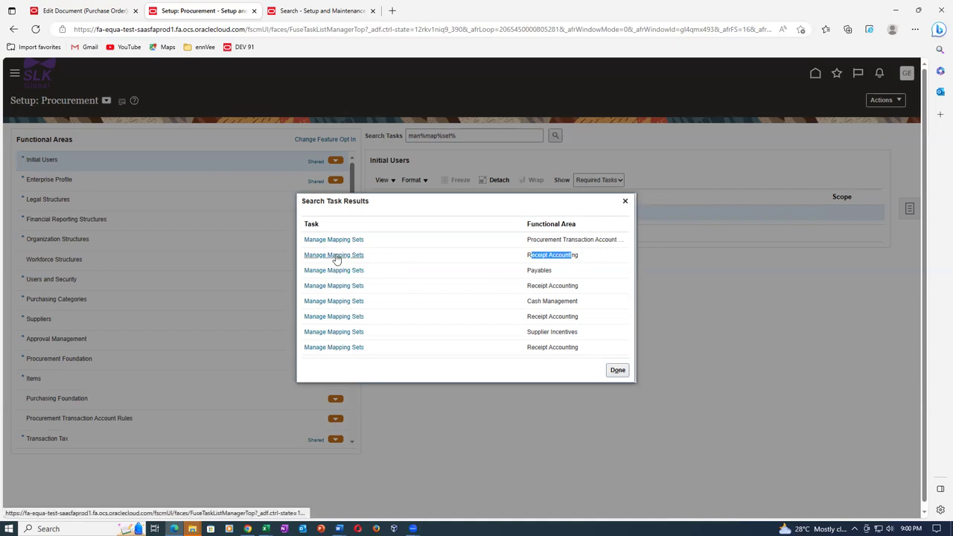
left_click_drag(539, 239, 617, 246)
left_click(550, 239)
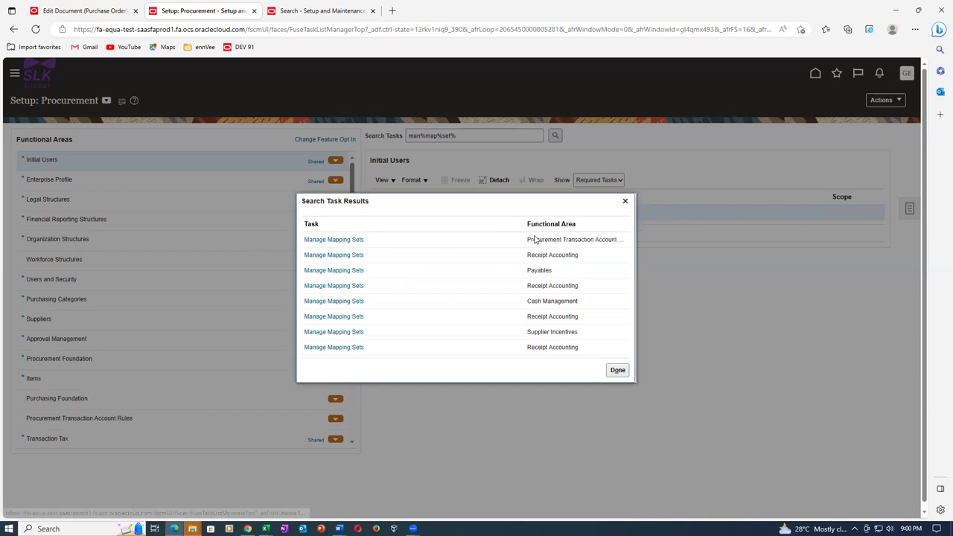
left_click(326, 241)
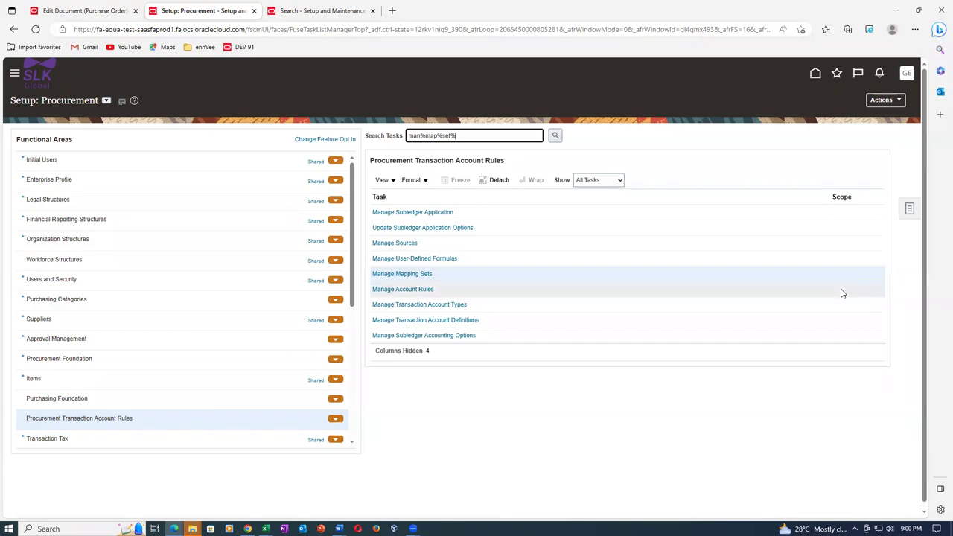
left_click(415, 275)
left_click(415, 275)
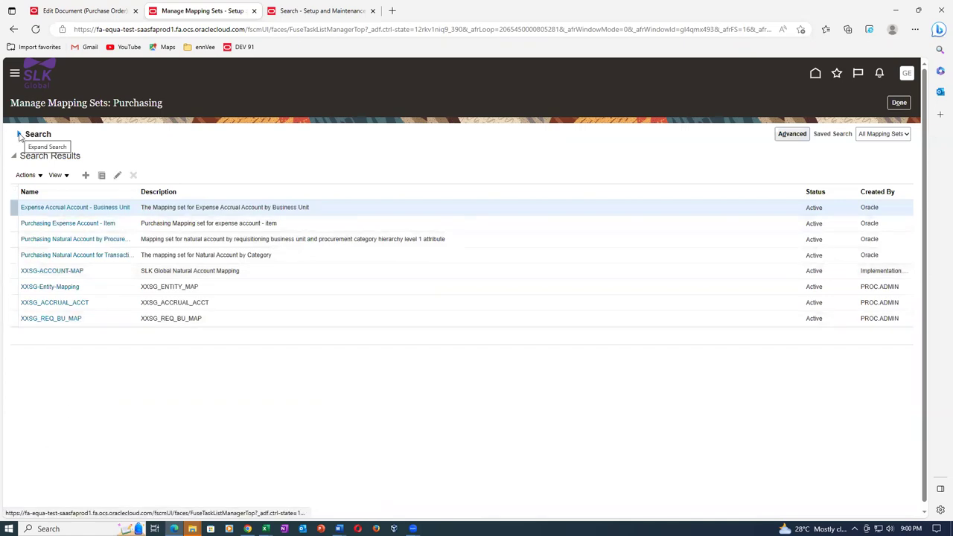
Step: Open the Expense Accrual Account - Business Unit mapping set and add g71_COA to its charts of accounts
left_click(64, 210)
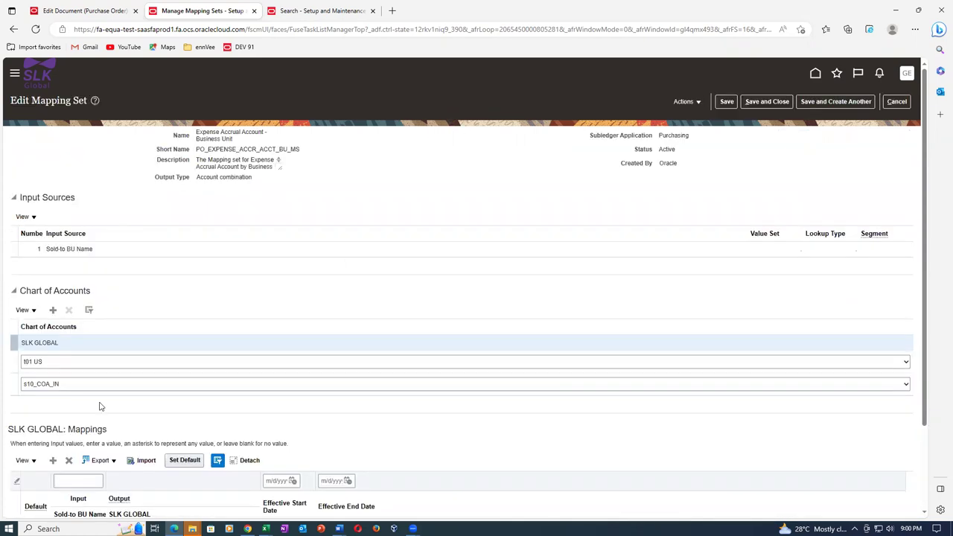
left_click(54, 311)
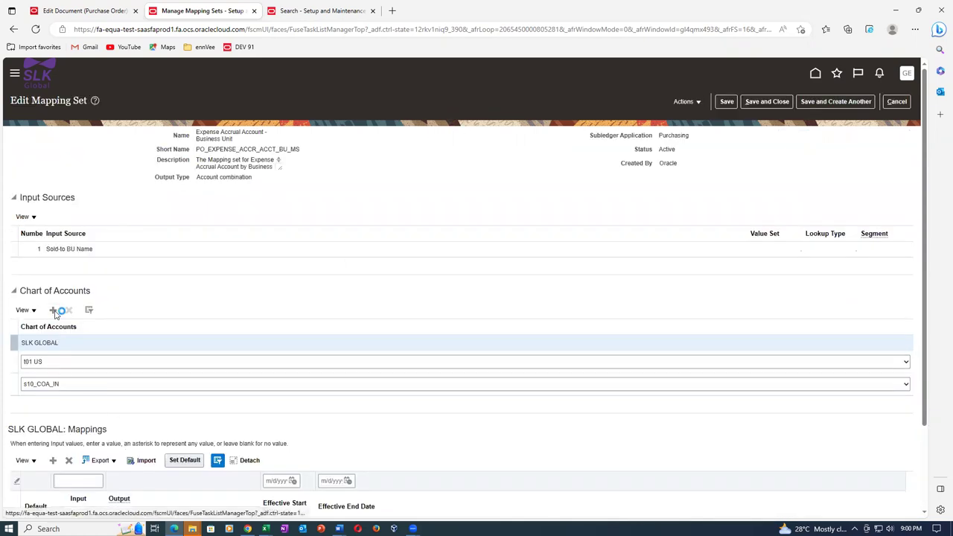
left_click(97, 363)
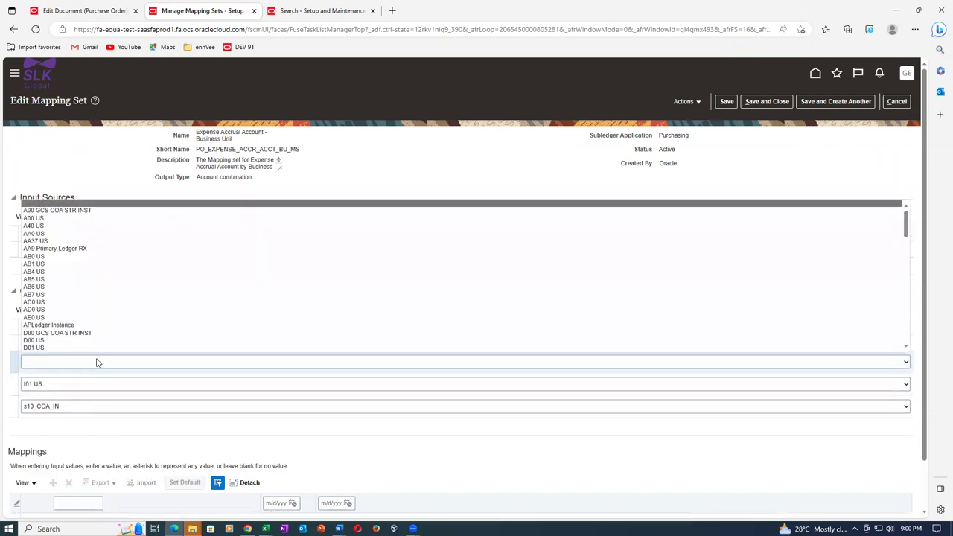
key("g")
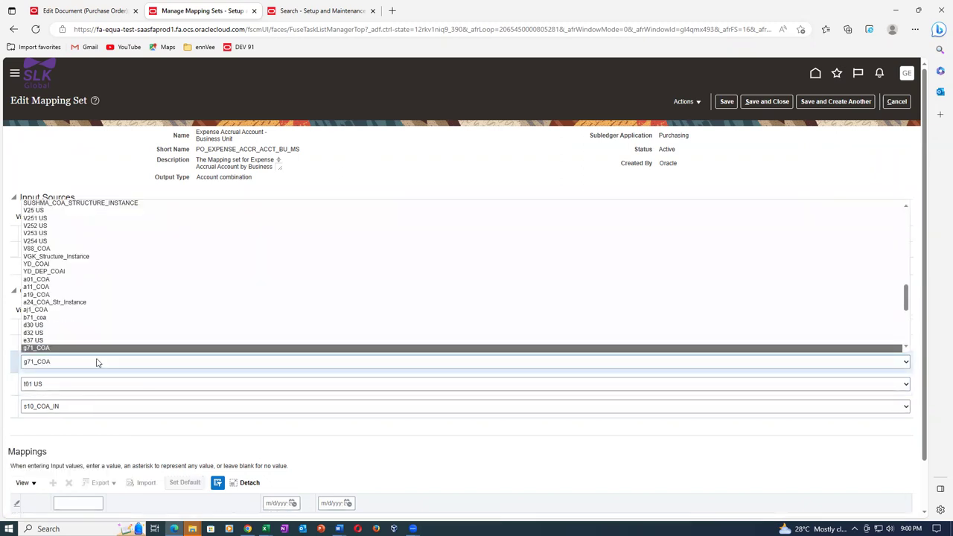
key("Return")
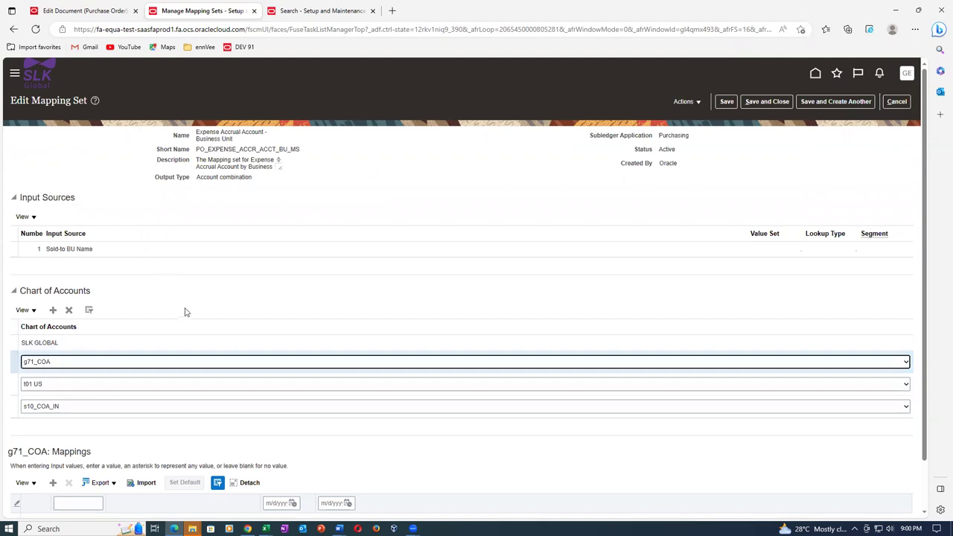
Step: Add an empty mapping row for the g71_COA chart of accounts and activate its output value
scroll(212, 319, "down", 1)
left_click(53, 428)
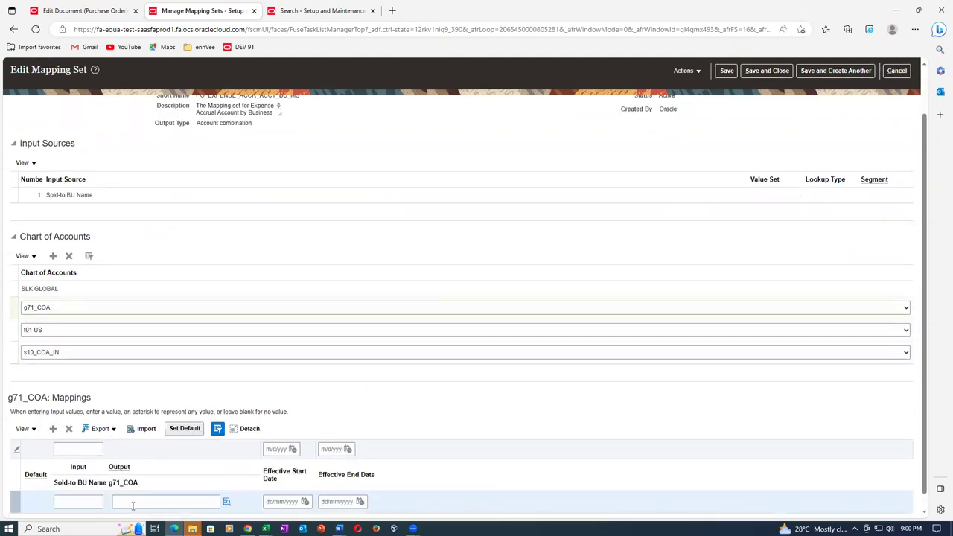
left_click(143, 504)
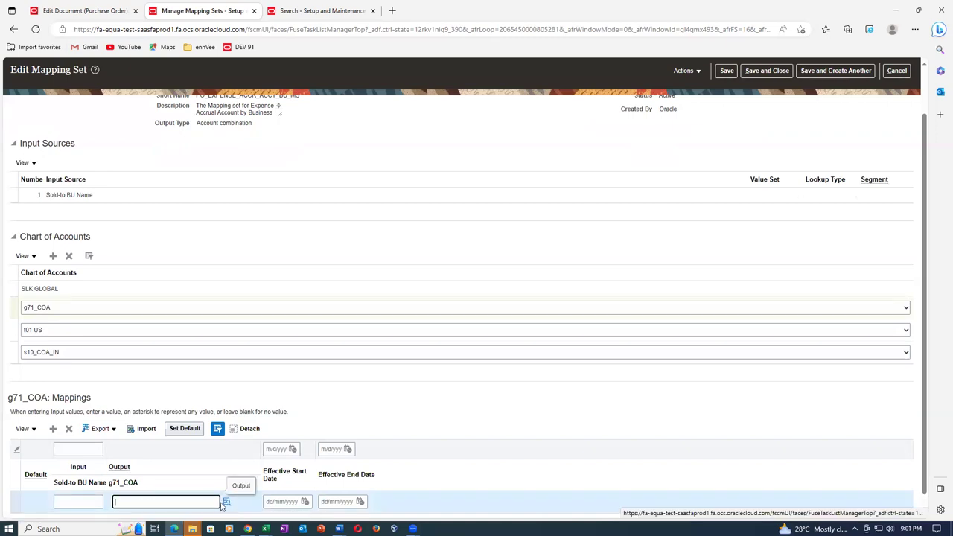
Step: Switch to the Fusion Purchasing Accounting document in Word and highlight account value 1012 in the configured accounts table
key("alt+Tab")
key("alt+Tab")
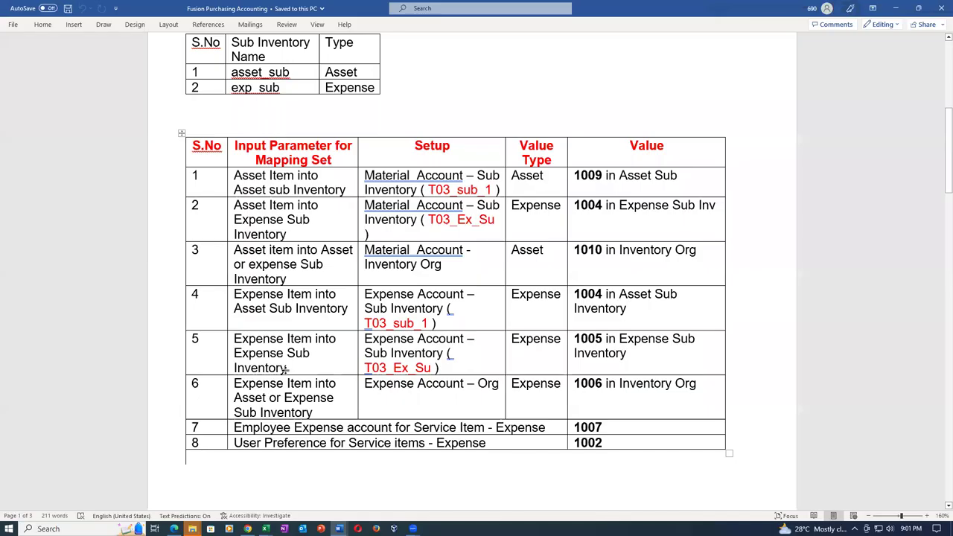
scroll(286, 368, "up", 5)
left_click(243, 122)
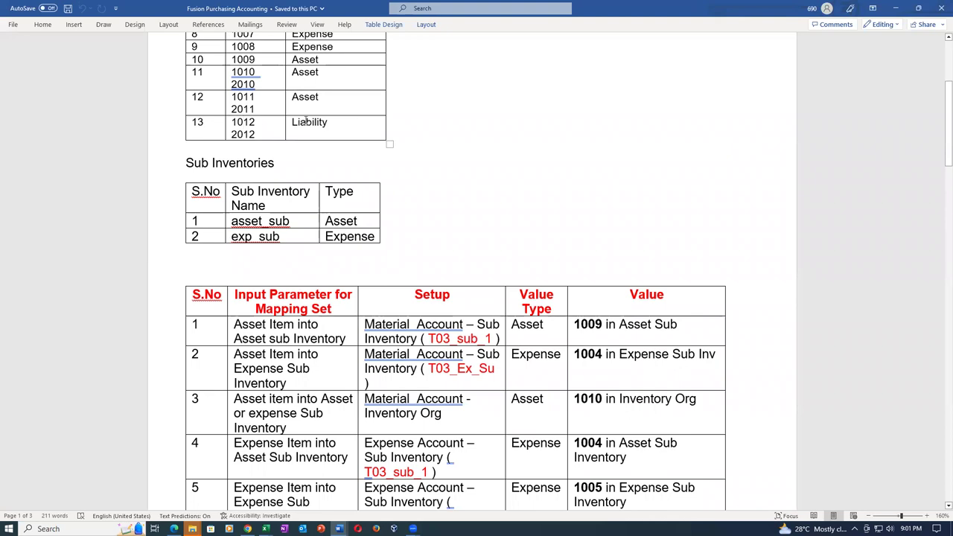
double_click(243, 122)
scroll(342, 229, "up", 6)
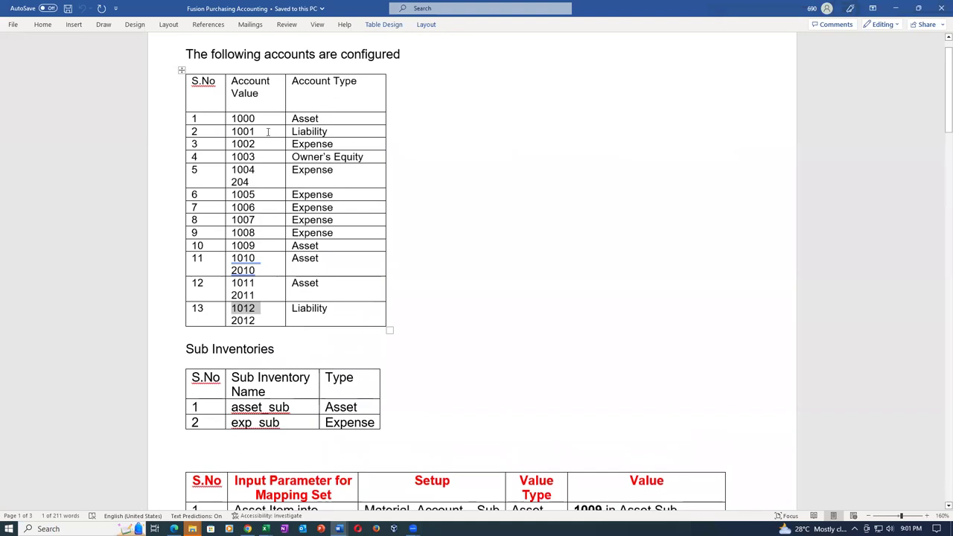
left_click(268, 132)
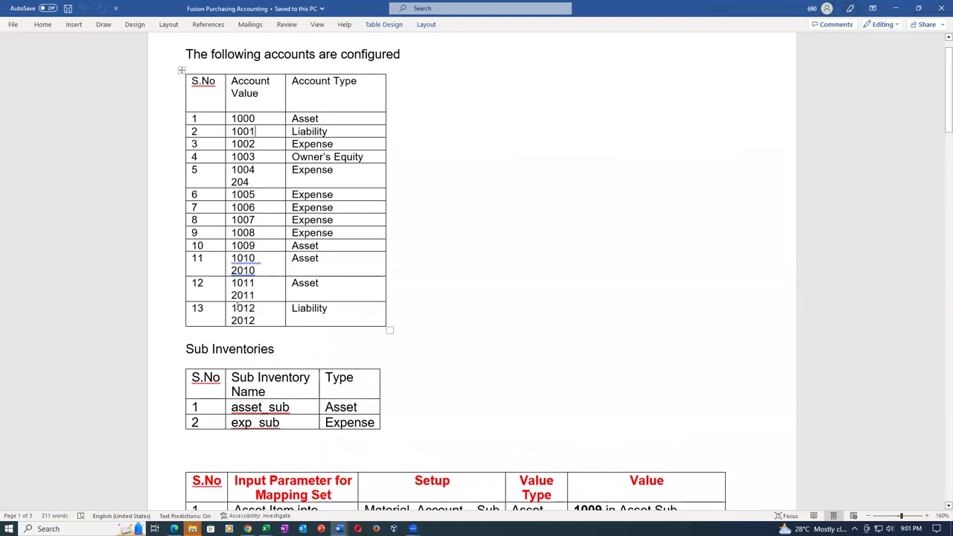
left_click_drag(237, 307, 271, 306)
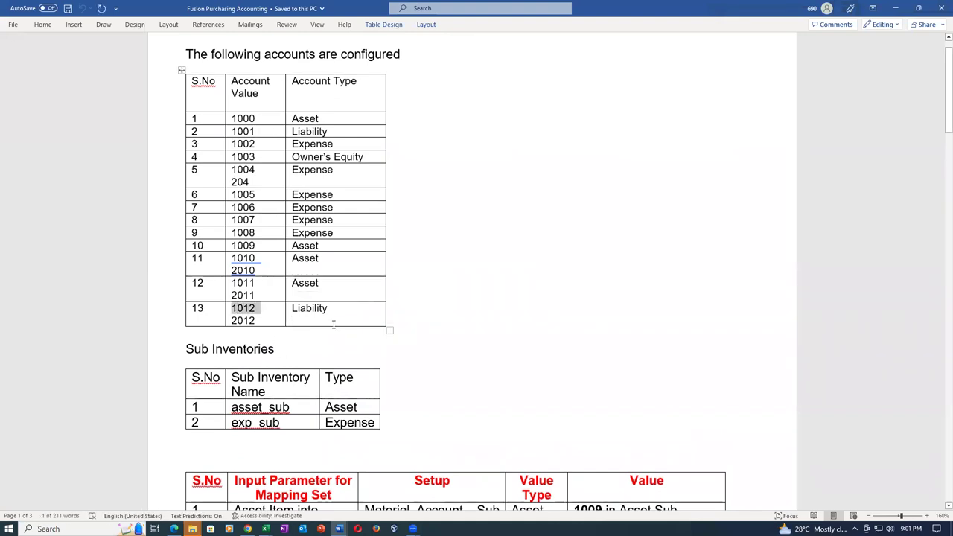
Step: Back in the browser, set the g71_COA mapping output to 10-100-1012, make it the default, and save and close the mapping set
key("alt+Tab")
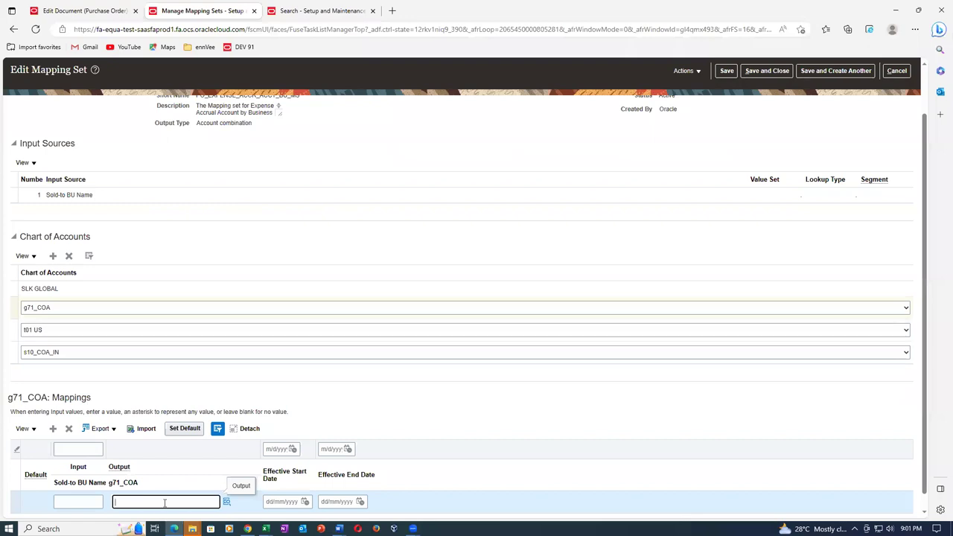
type("10-100-1012")
left_click(185, 429)
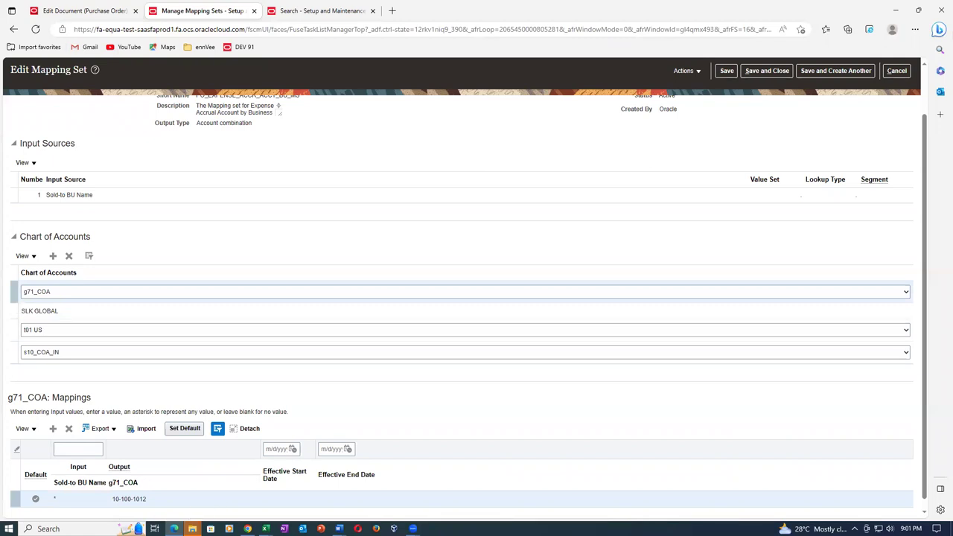
left_click(767, 71)
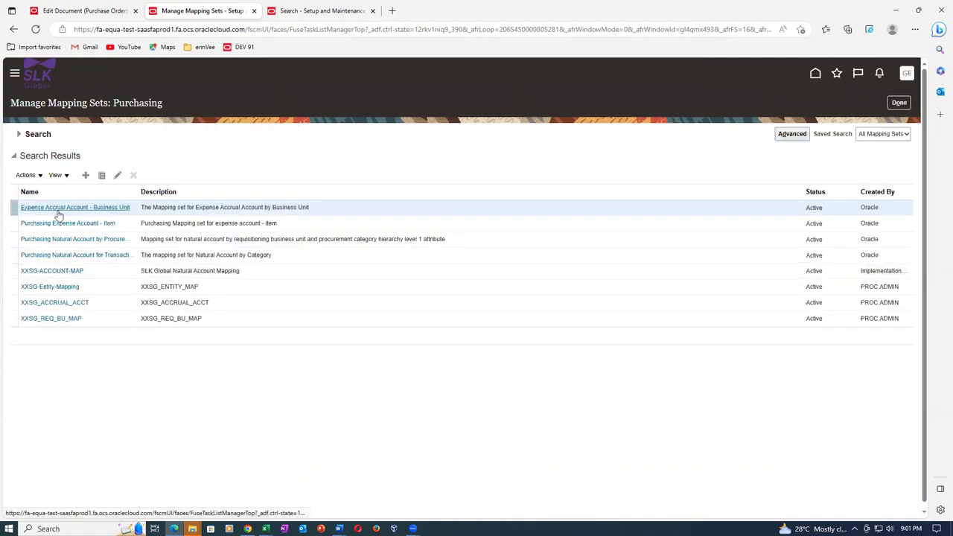
Step: Return to purchase order 2002 and rebuild the accounts of distribution 1 on the cable laying line
left_click_drag(48, 102, 138, 104)
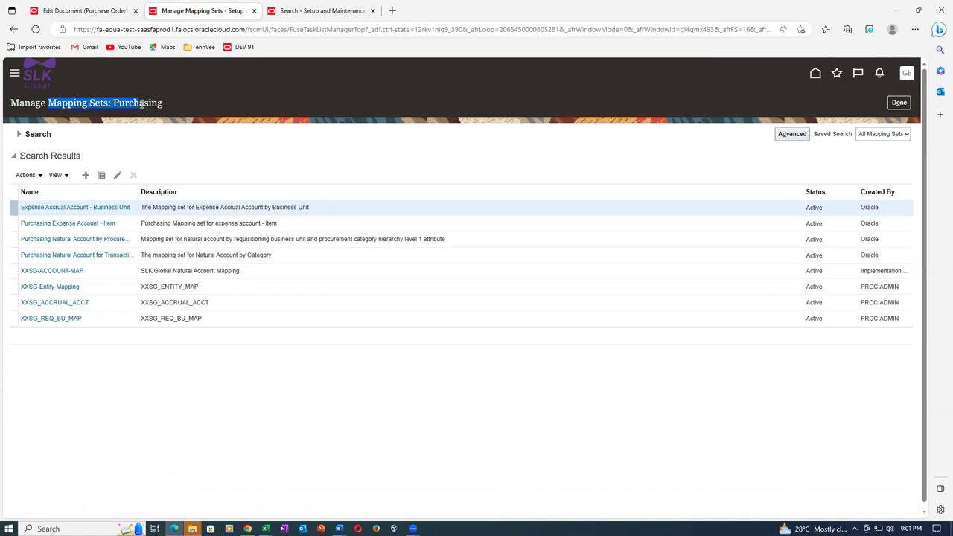
left_click_drag(141, 104, 142, 105)
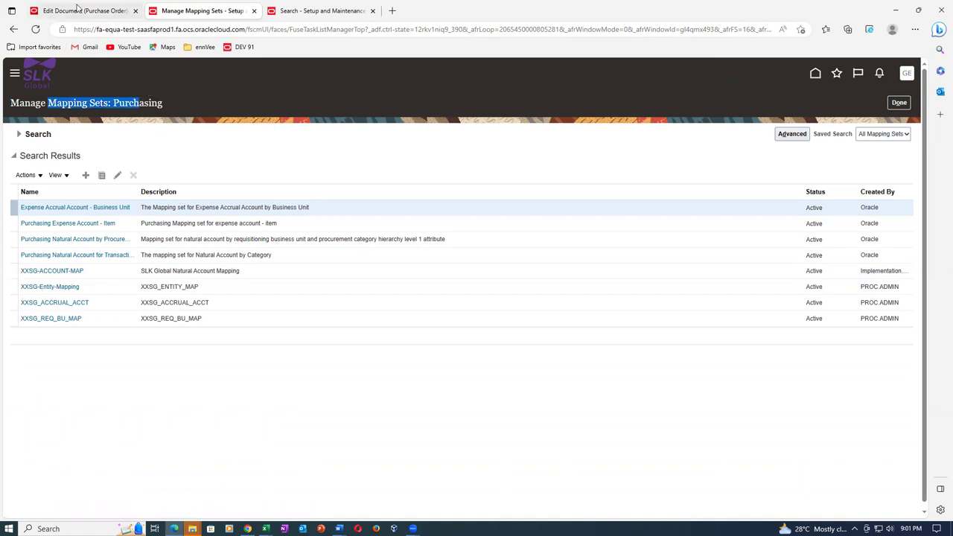
left_click(81, 10)
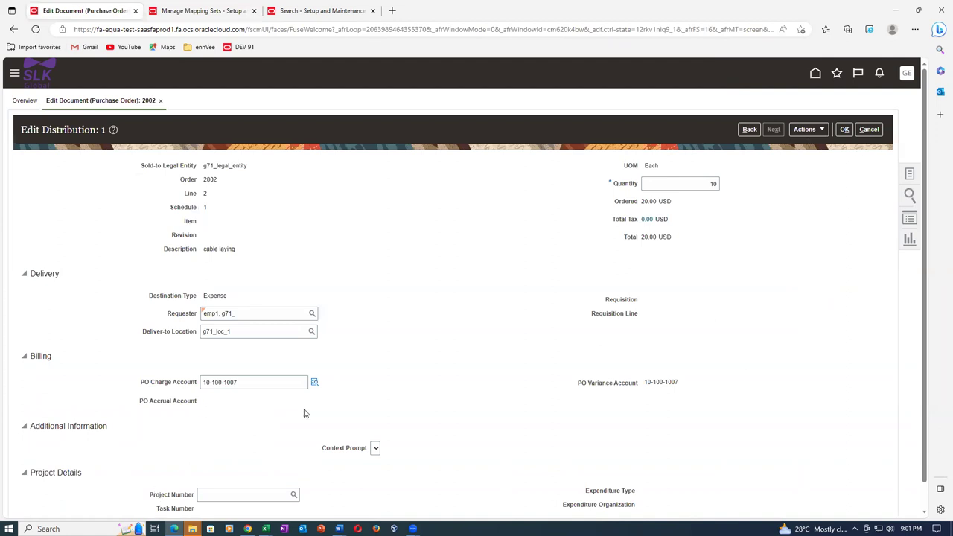
left_click(808, 129)
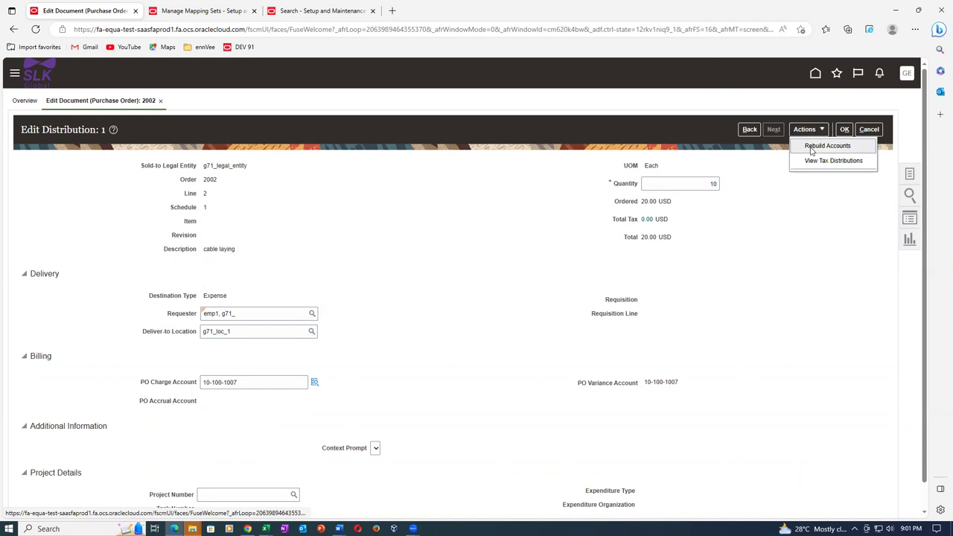
left_click(815, 158)
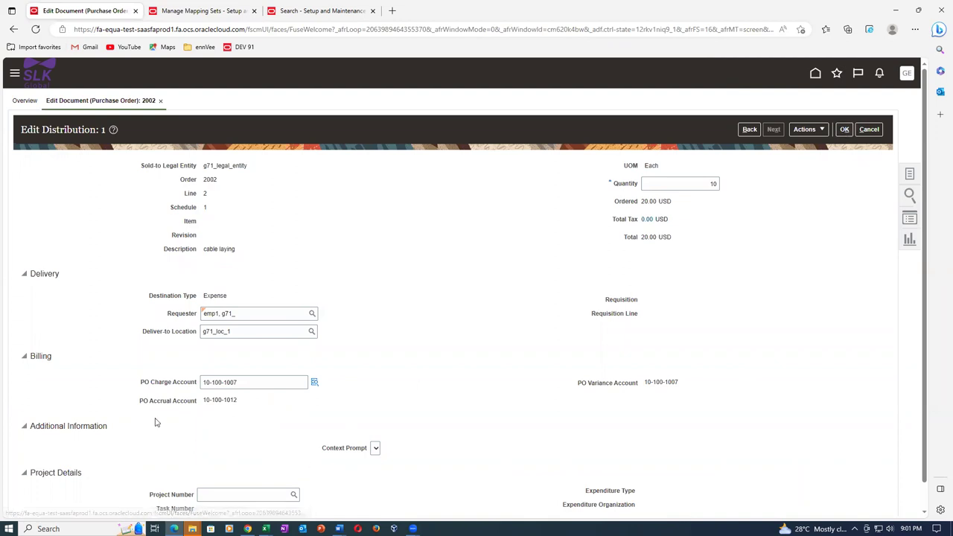
Step: Check the distribution's PO charge and variance accounts, and accept the distribution to return to the purchase order
left_click(274, 383)
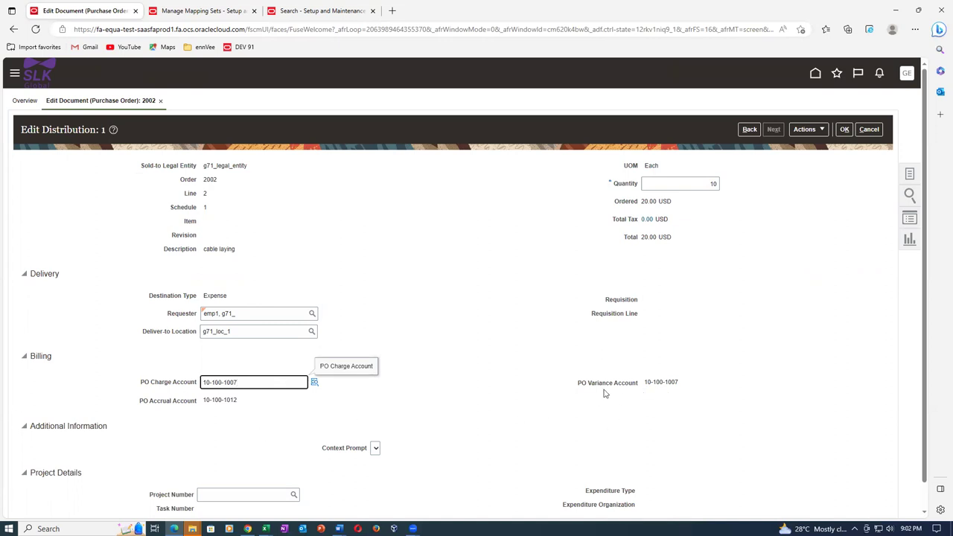
left_click(691, 383)
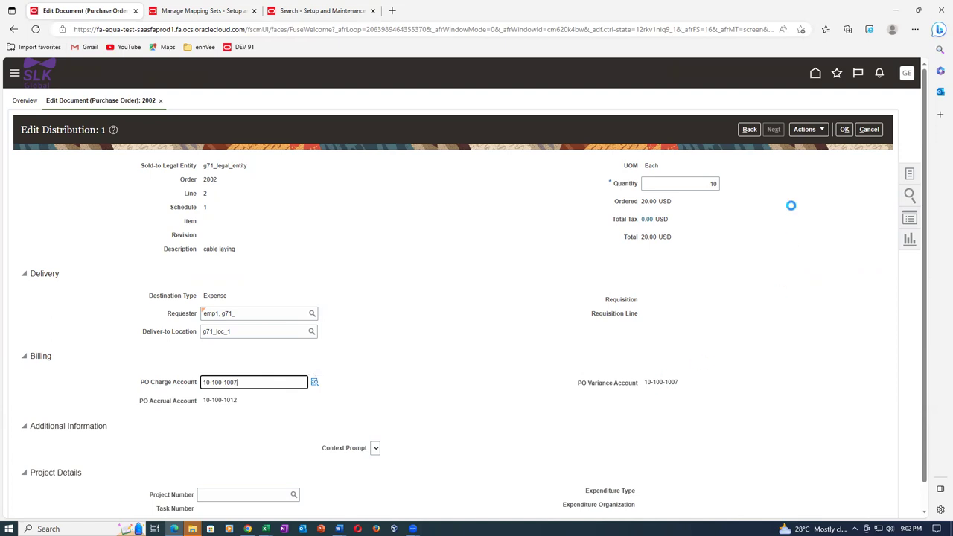
left_click(845, 130)
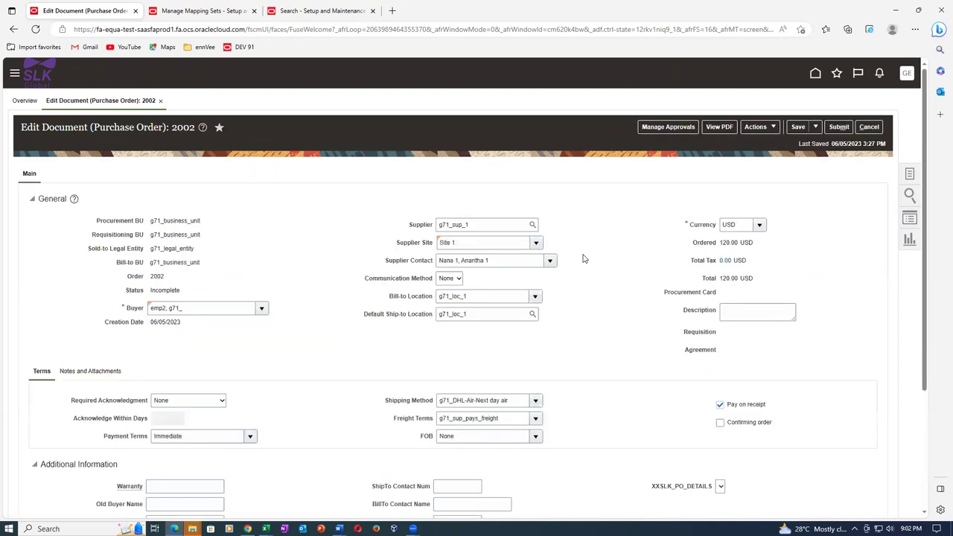
Step: Switch to the 03_Asset_Expense_Items_Sub_Inventories workbook in Excel and select the Hospital Supplies cell
key("alt+Tab")
key("alt+Tab")
key("alt+Tab")
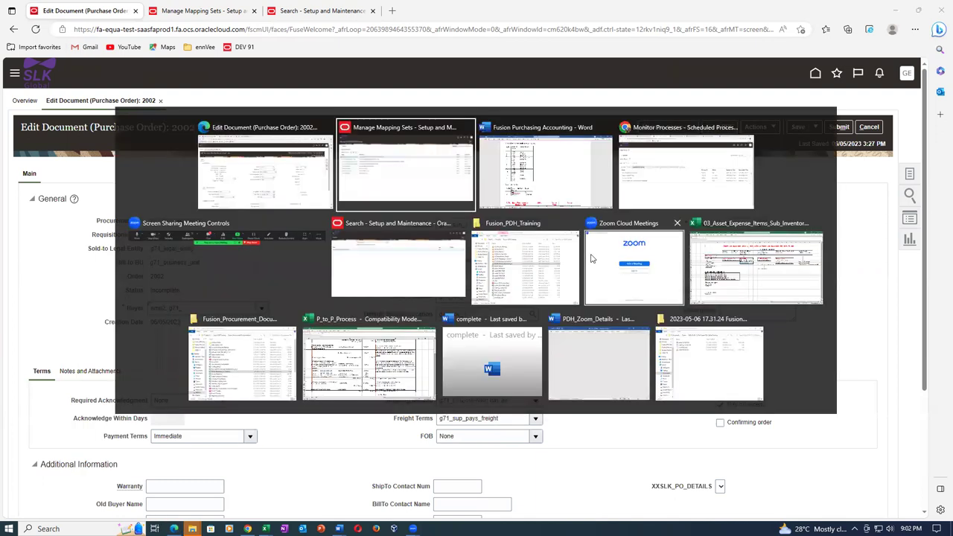
key("alt+Tab")
key("alt+Tab")
key("alt+Tab")
key("alt+Tab")
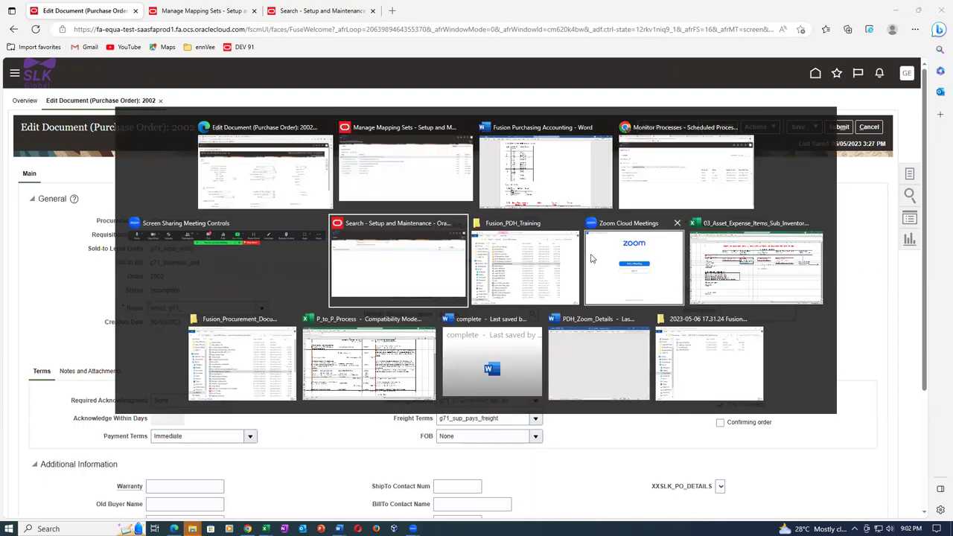
key("alt+Tab")
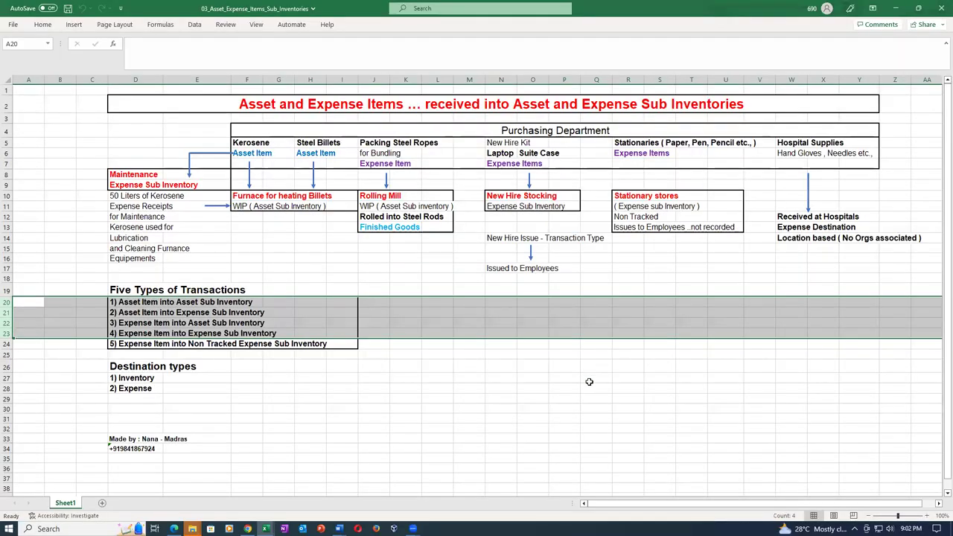
left_click(652, 286)
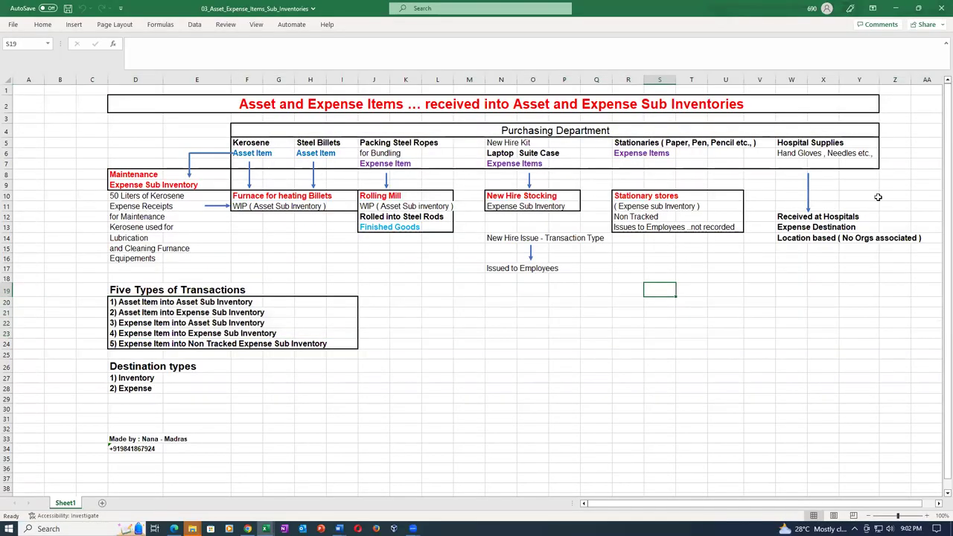
left_click(792, 144)
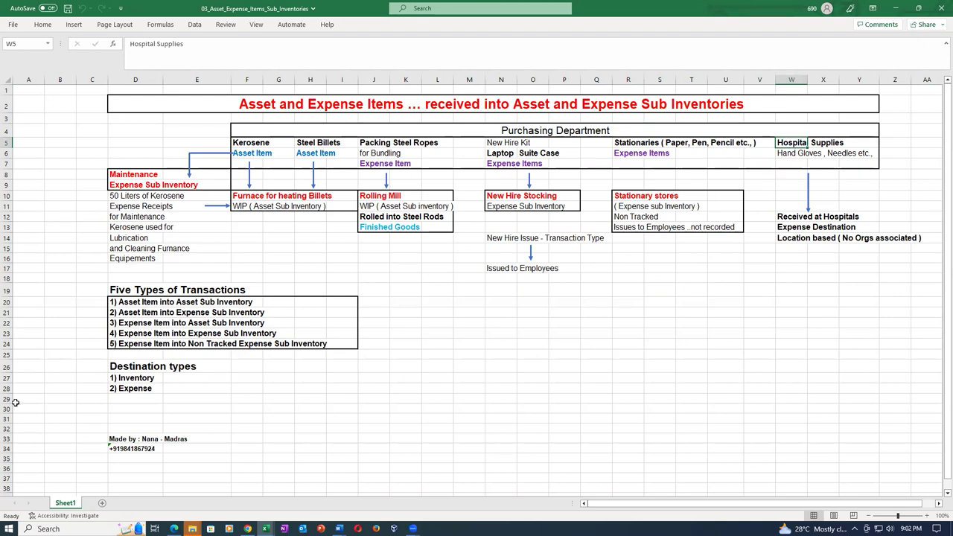
Step: Select the Inventory destination type, and highlight rows 20 to 23 with the first four transaction types
left_click(109, 366)
left_click(111, 391)
left_click(123, 380)
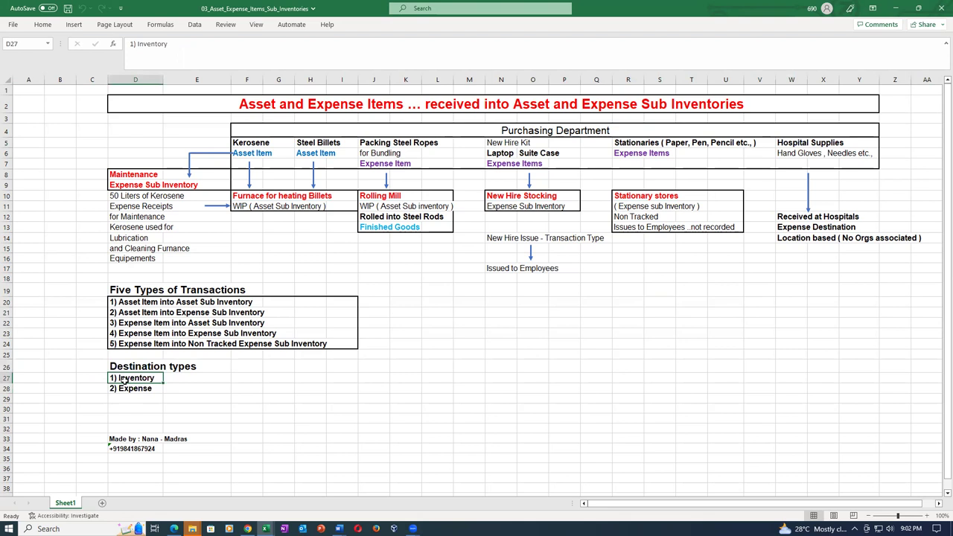
left_click(7, 302)
left_click_drag(7, 302, 165, 335)
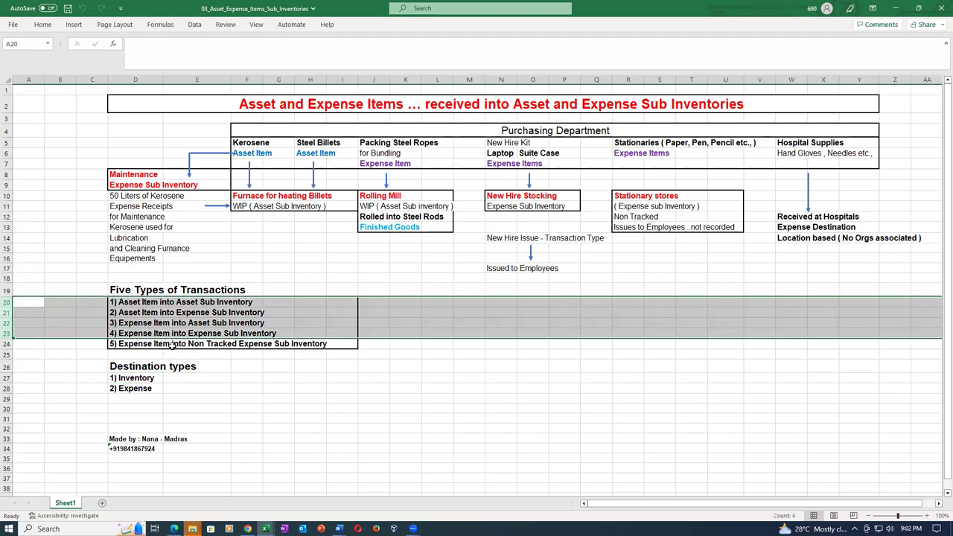
Step: Select the Expense destination type and the Hospital Supplies cell in turn, and move the selection to an empty cell below
left_click(147, 390)
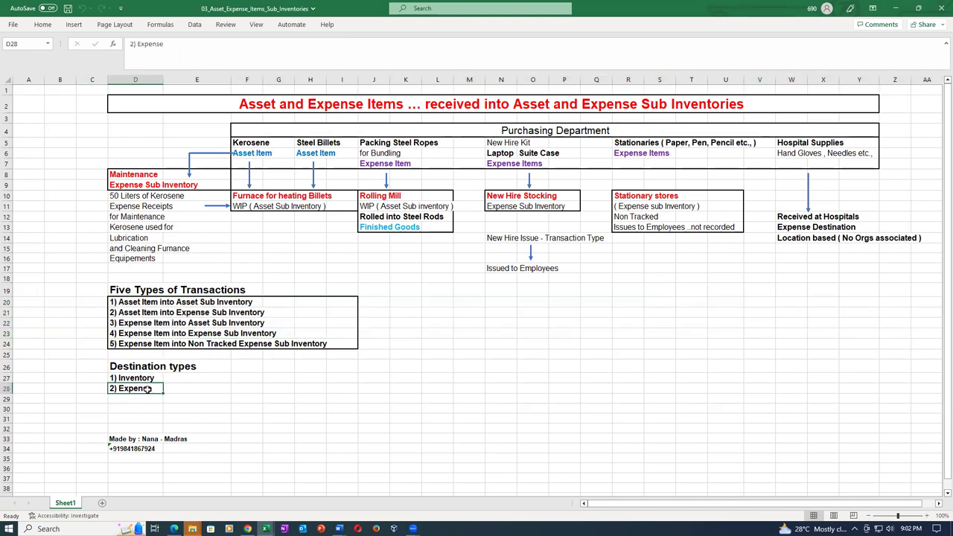
left_click(788, 145)
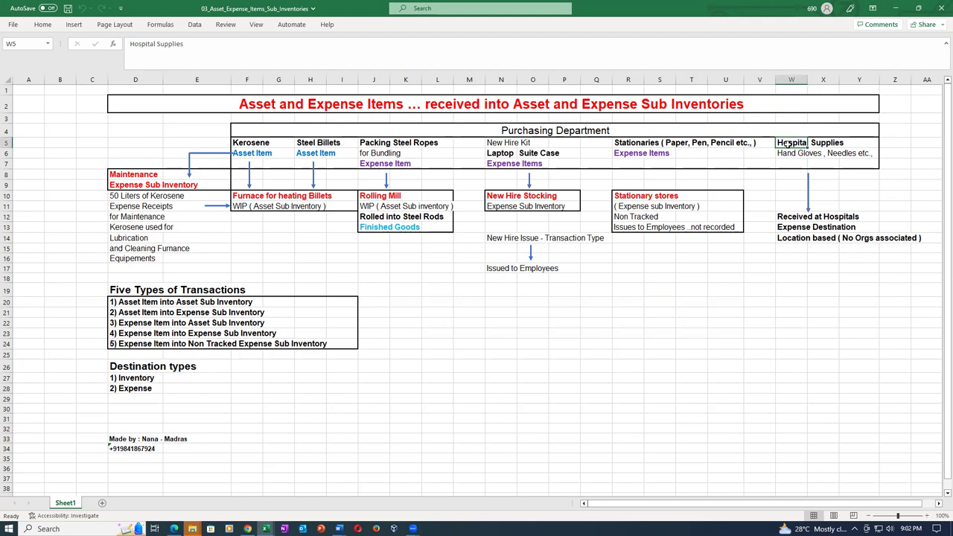
left_click(791, 266)
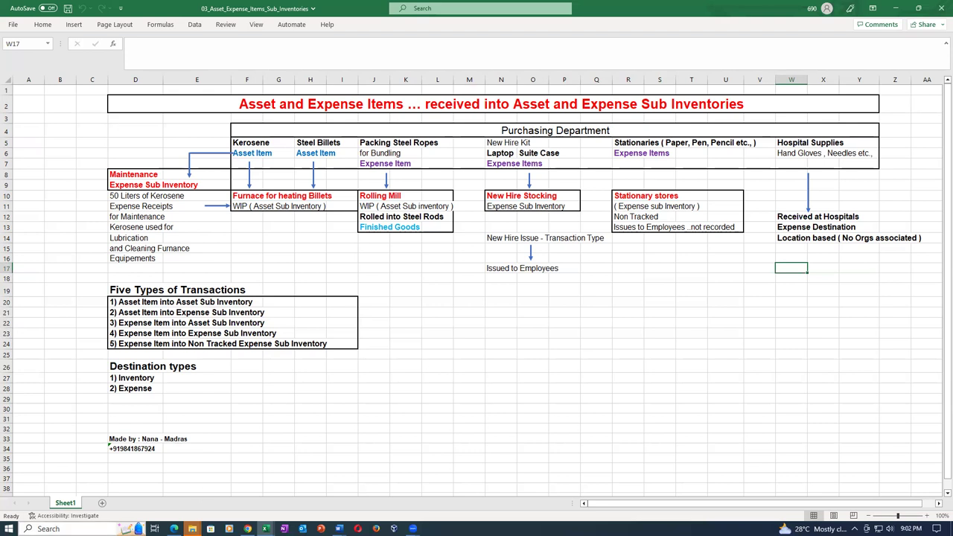
Step: Open the Fusion_PDH_Work_Sheet Excel workbook from the Fusion_PDH_Training folder on the Main (J:) drive
mouse_move(192, 527)
left_click(184, 495)
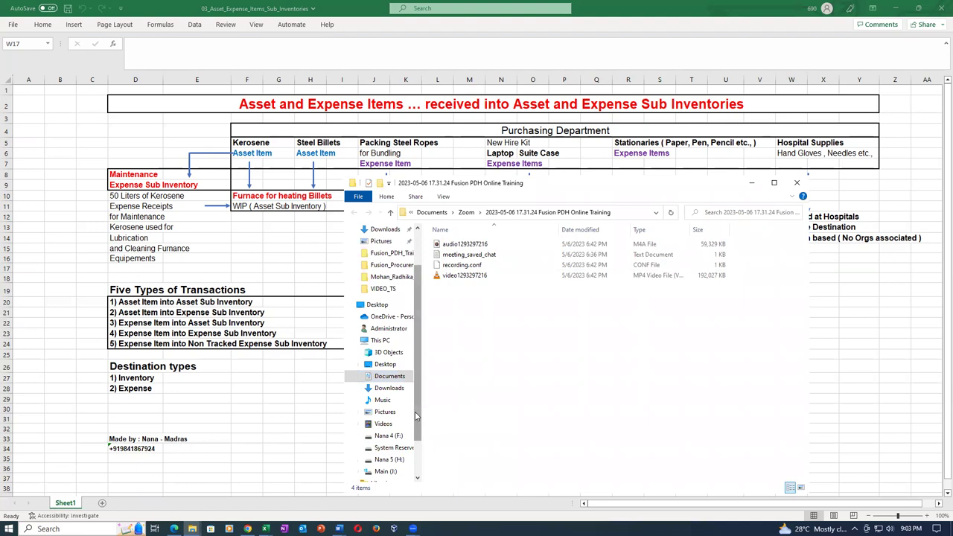
left_click(386, 471)
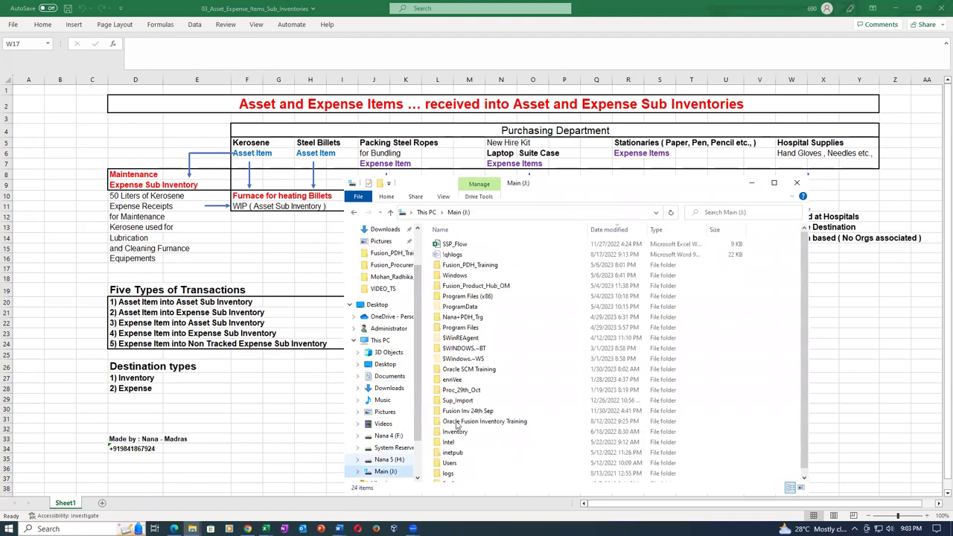
double_click(501, 268)
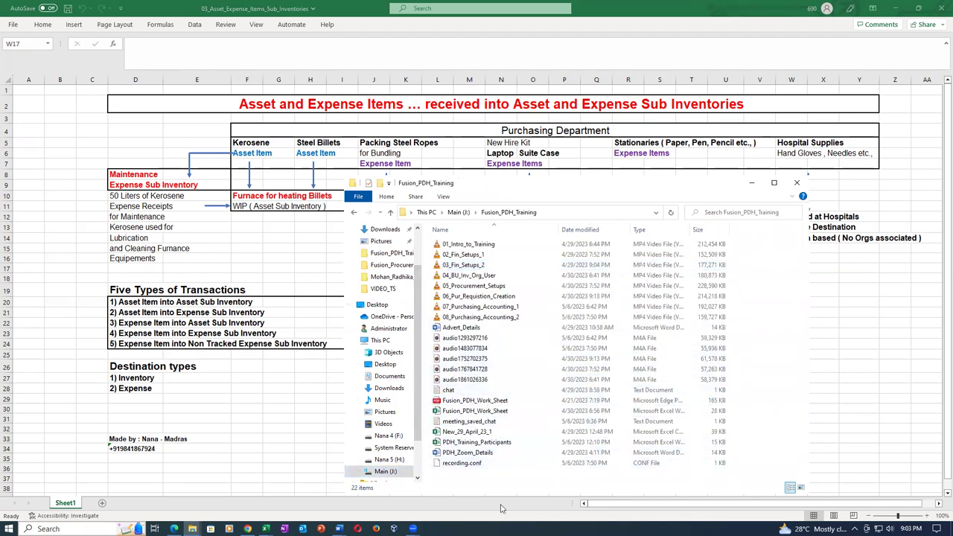
double_click(511, 412)
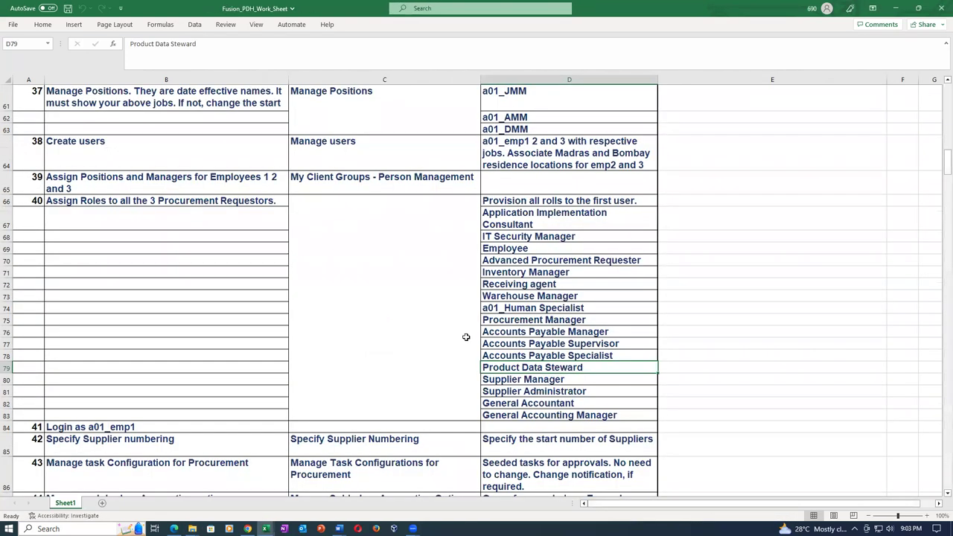
Step: Find the purchasing tasks in the work sheet, highlight rows 115 to 122 with tasks 71 to 78, and select the Set the Accrual Account cell
scroll(453, 303, "up", 11)
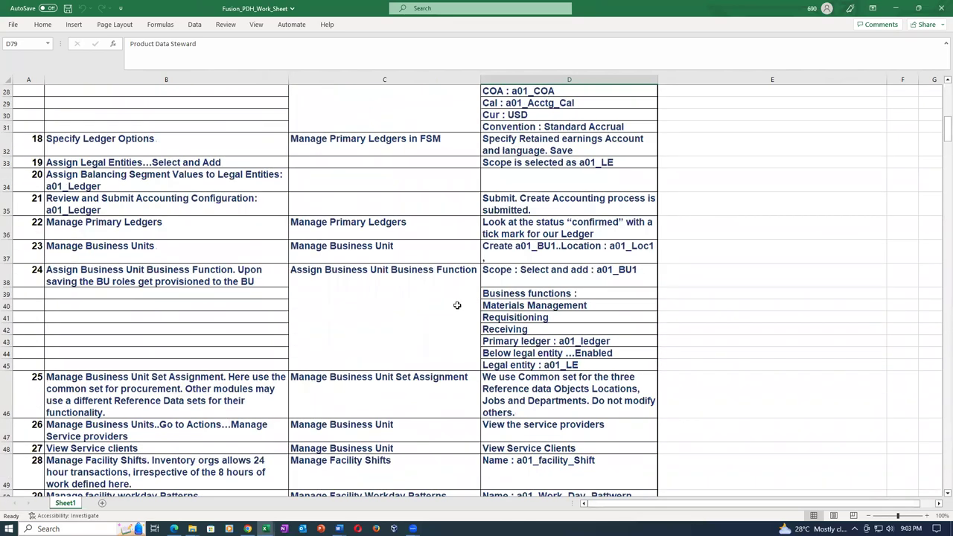
scroll(457, 306, "down", 12)
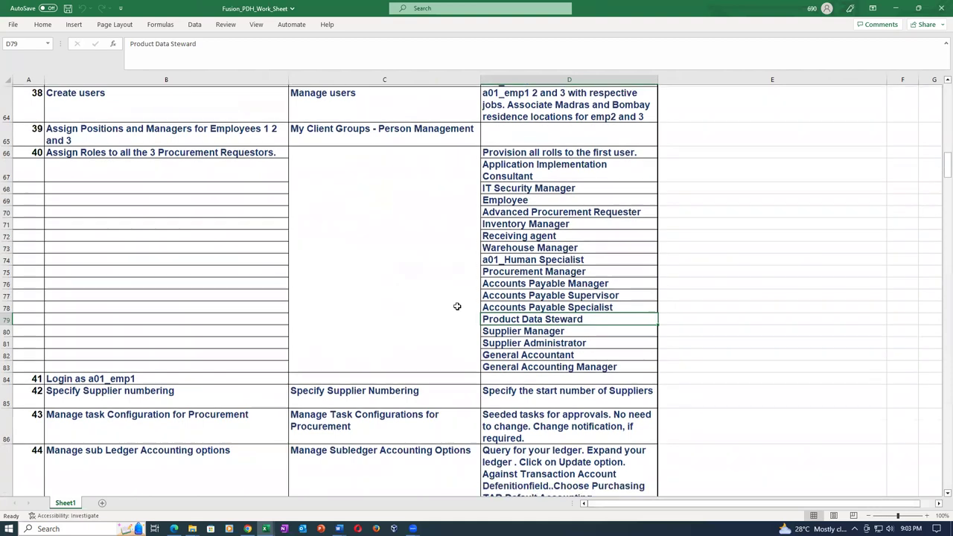
scroll(457, 306, "down", 12)
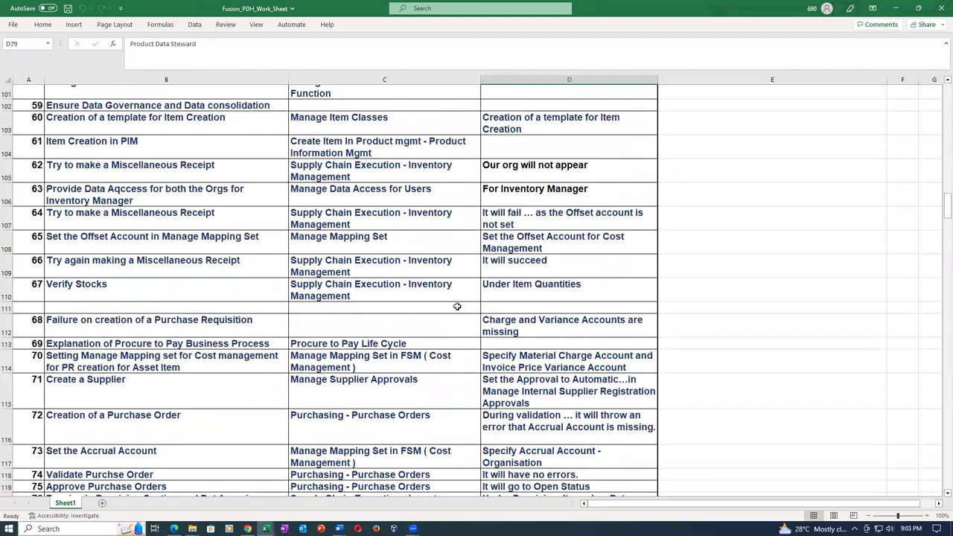
scroll(457, 306, "down", 2)
left_click_drag(8, 239, 4, 411)
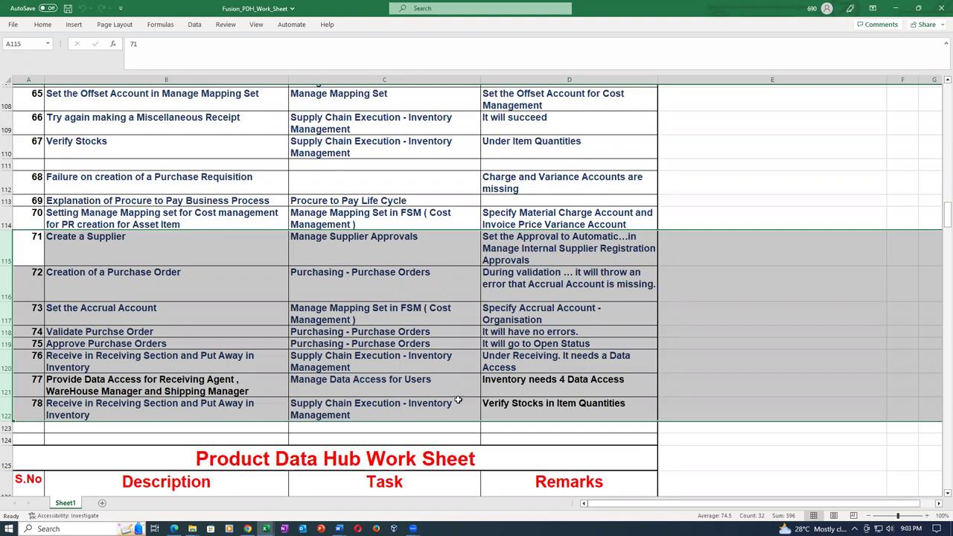
left_click(147, 310)
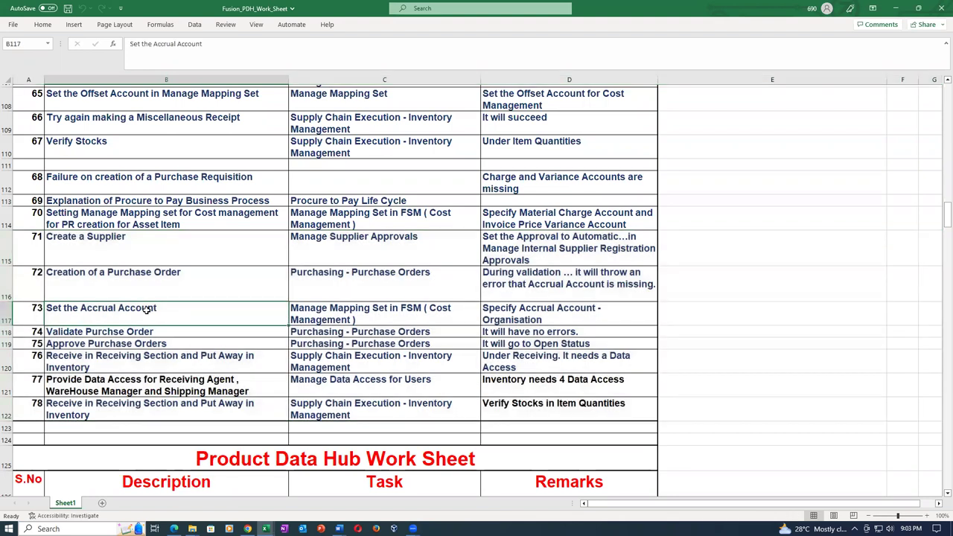
Step: Highlight tasks 71 to 78 again, and select task 77's Manage Data Access for Users cell and the Product Data Hub Work Sheet heading in turn
left_click_drag(8, 238, 8, 414)
left_click(358, 381)
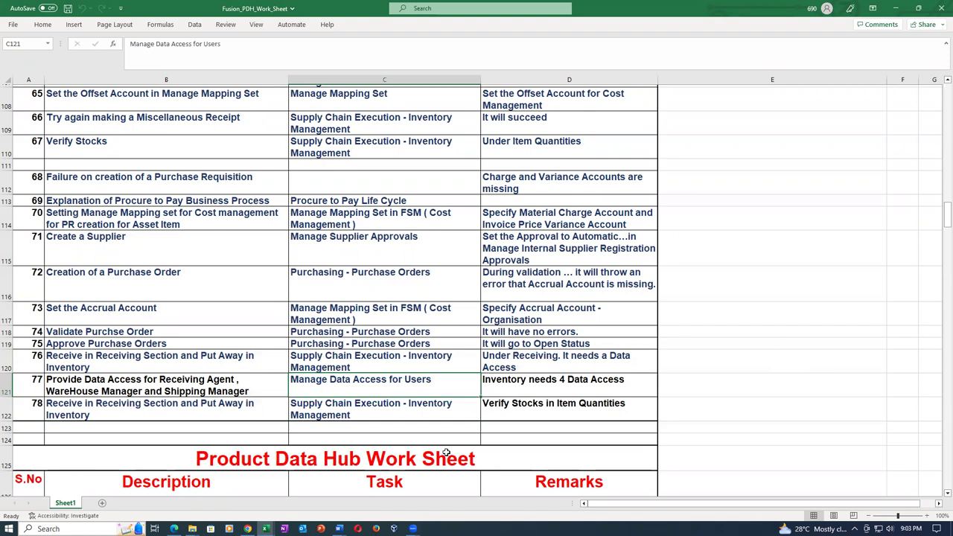
left_click(272, 462)
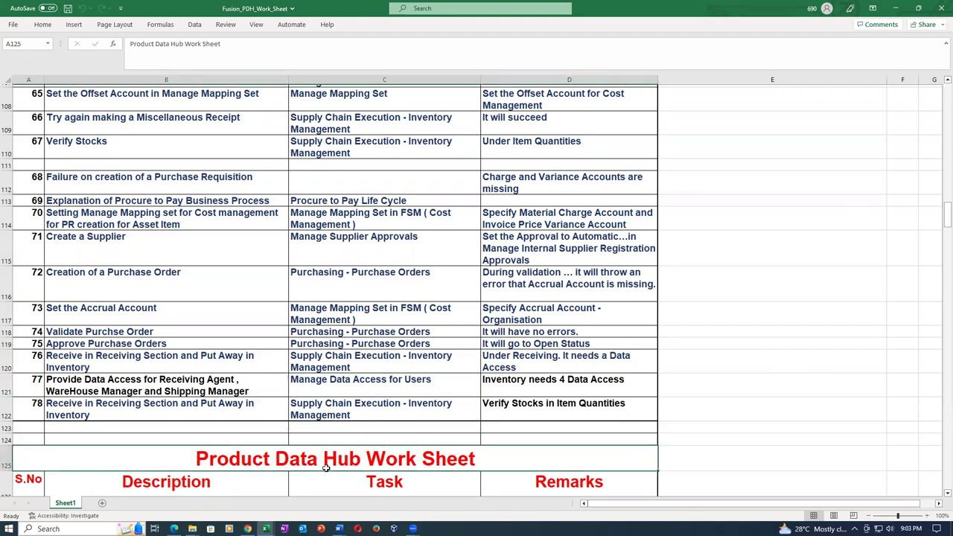